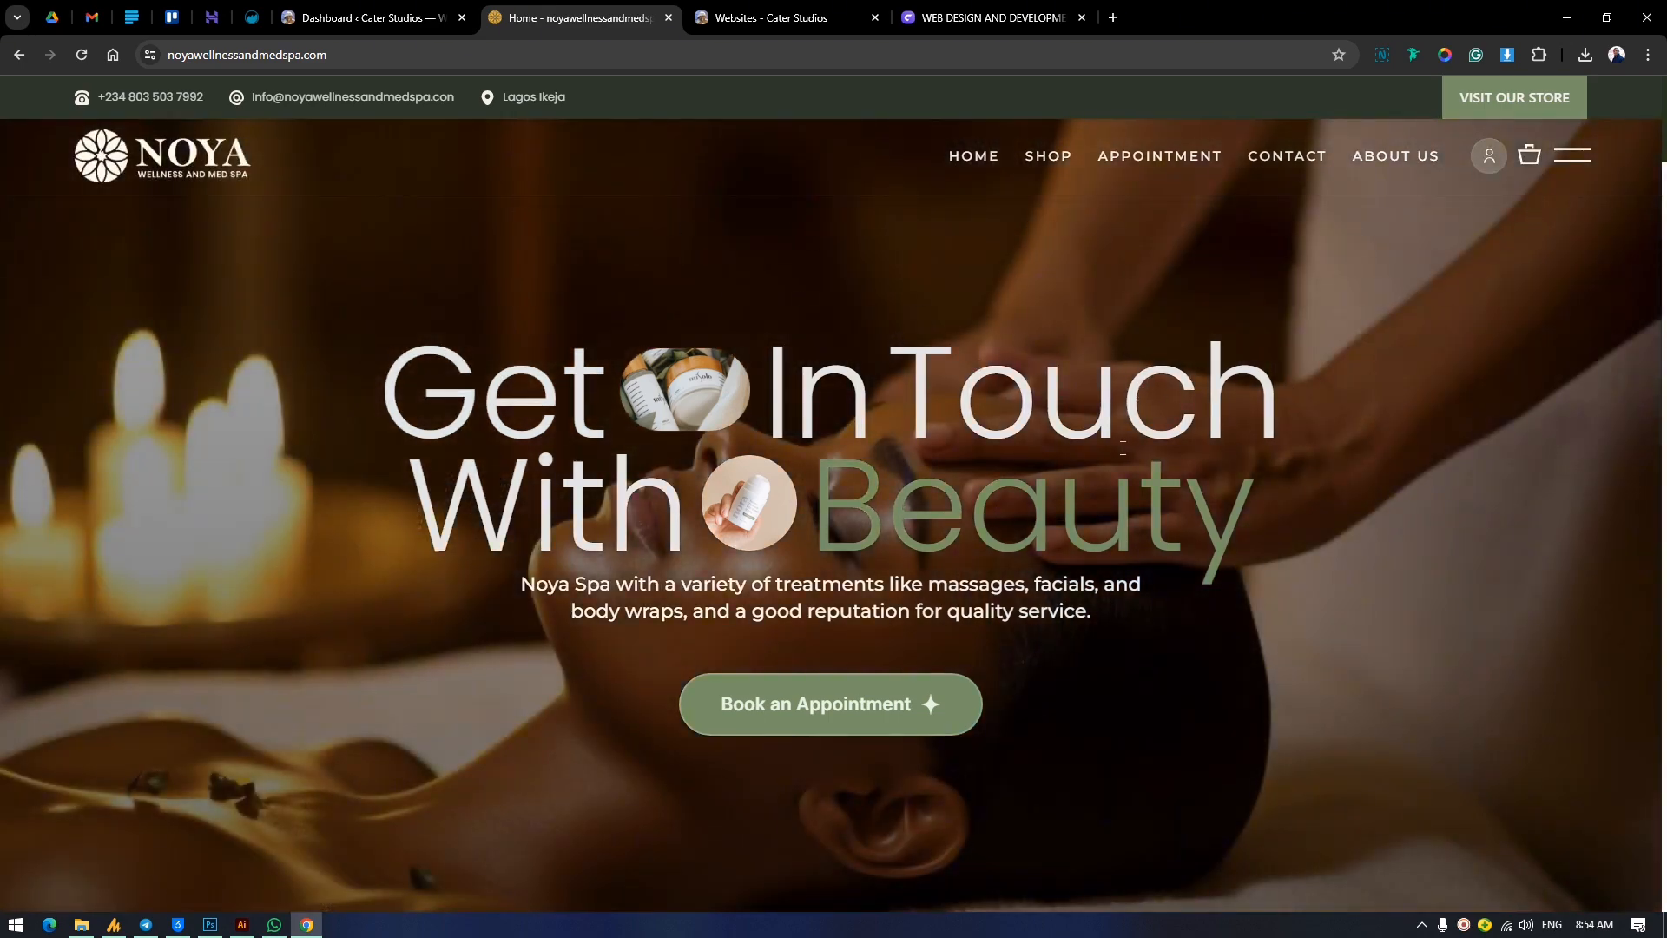
# Look through the Noya spa home page, examining the appointment booking section and the Recent Products grid.
pyautogui.scroll(-7, 1123, 448)
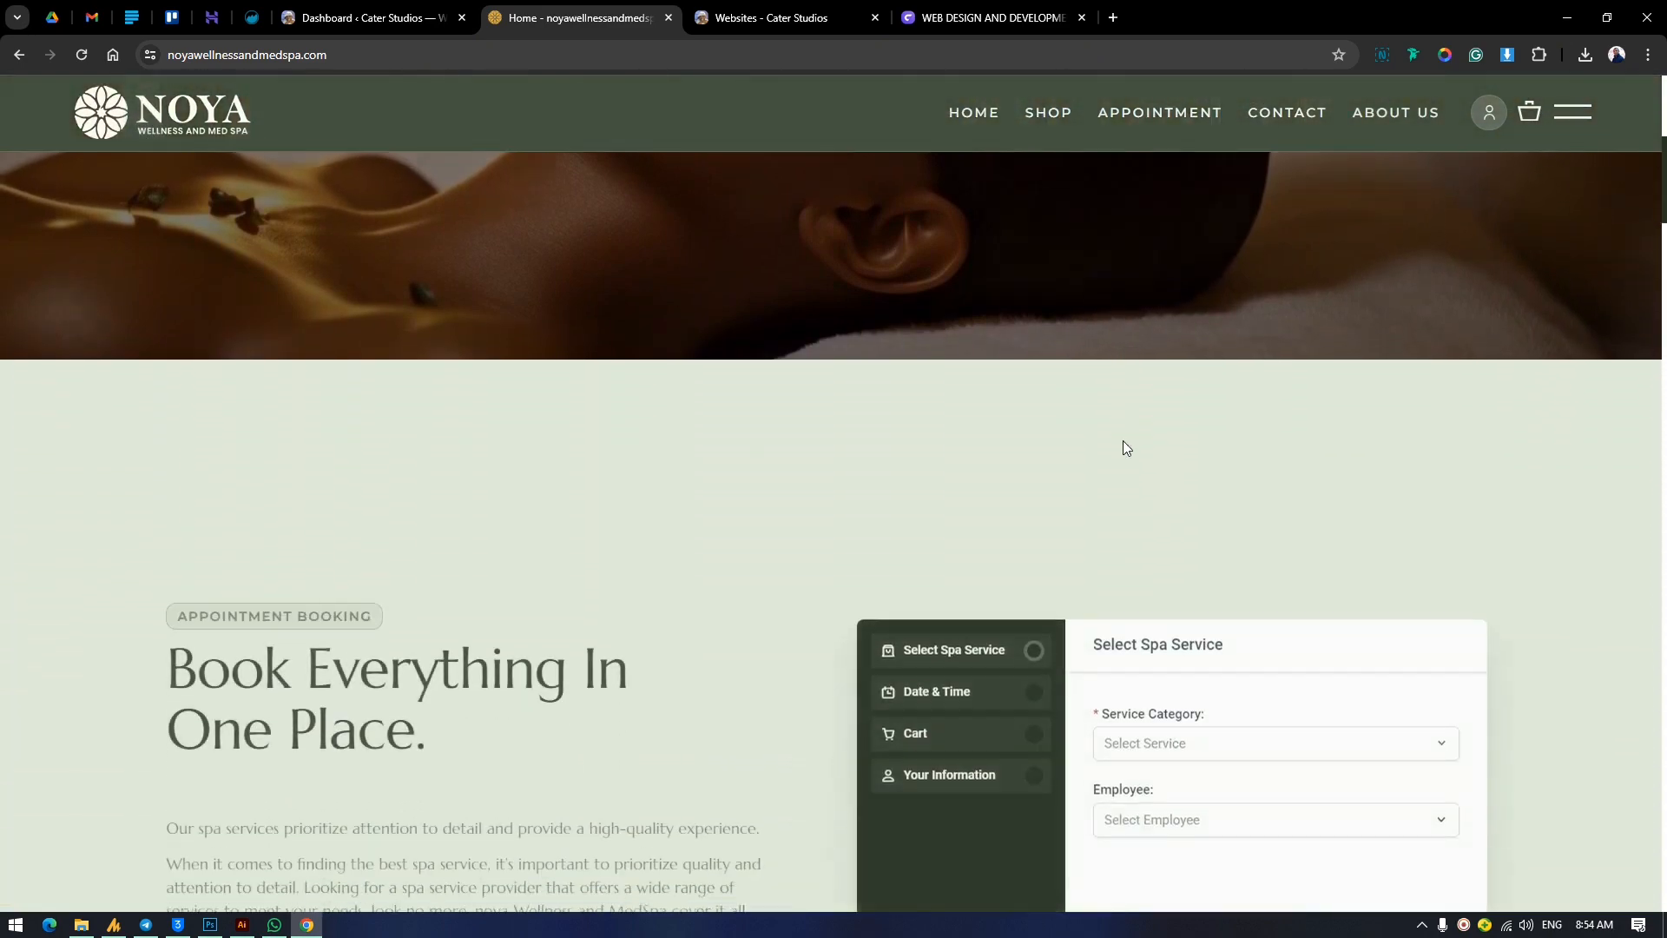
pyautogui.scroll(-5, 1123, 448)
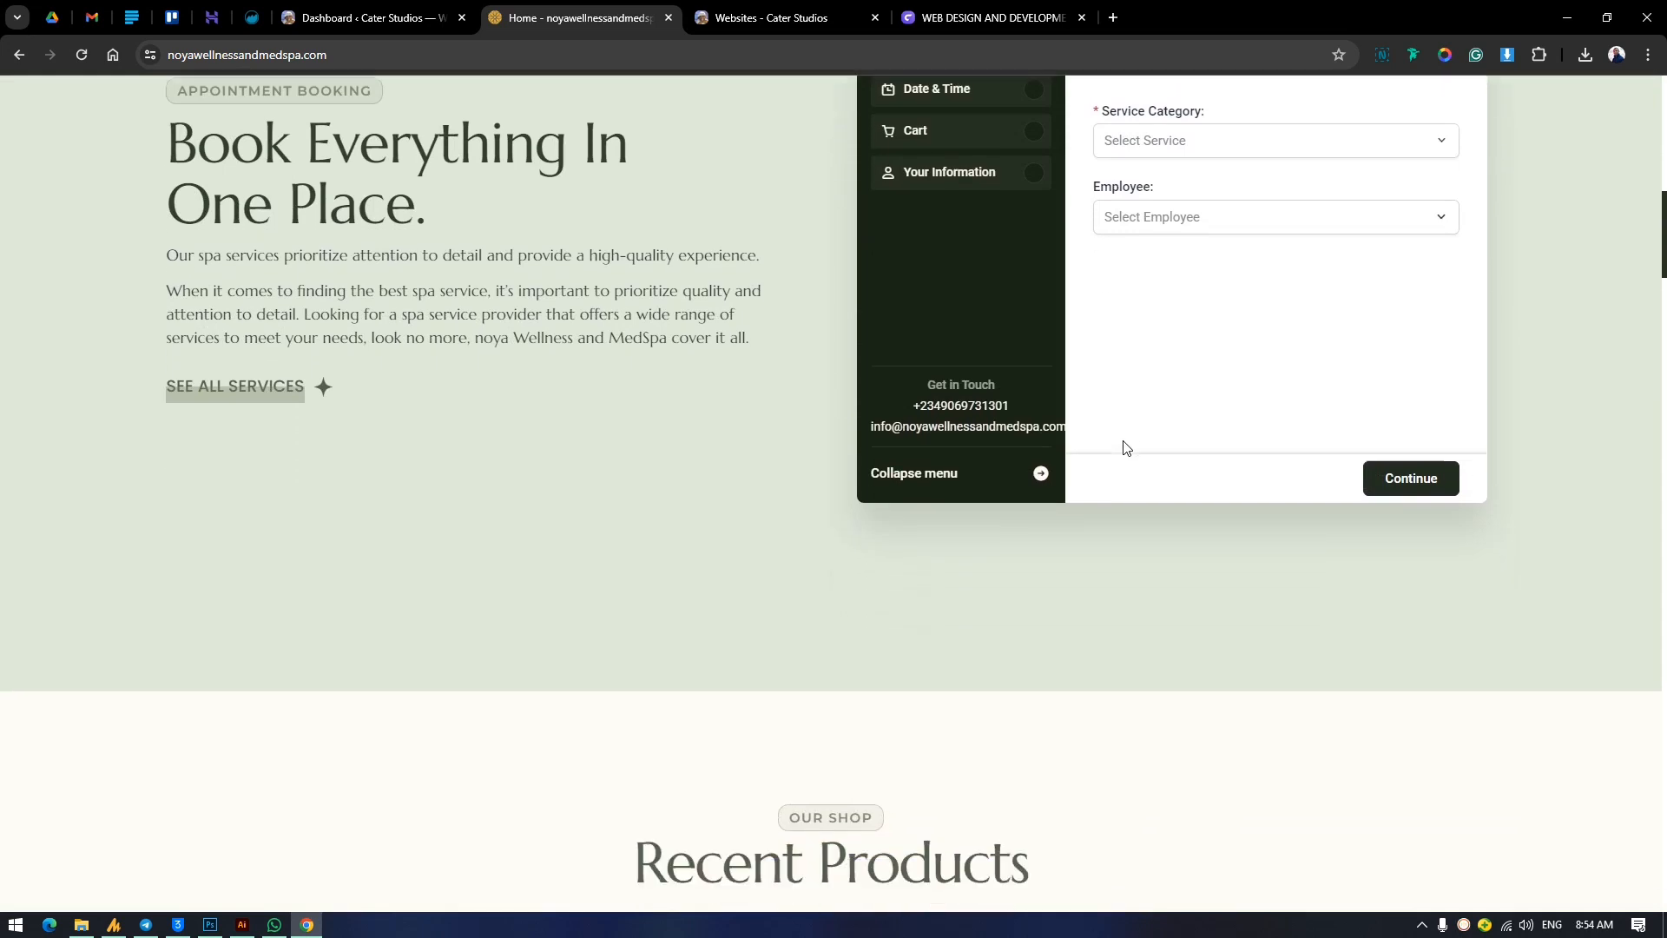
pyautogui.scroll(-6, 1126, 448)
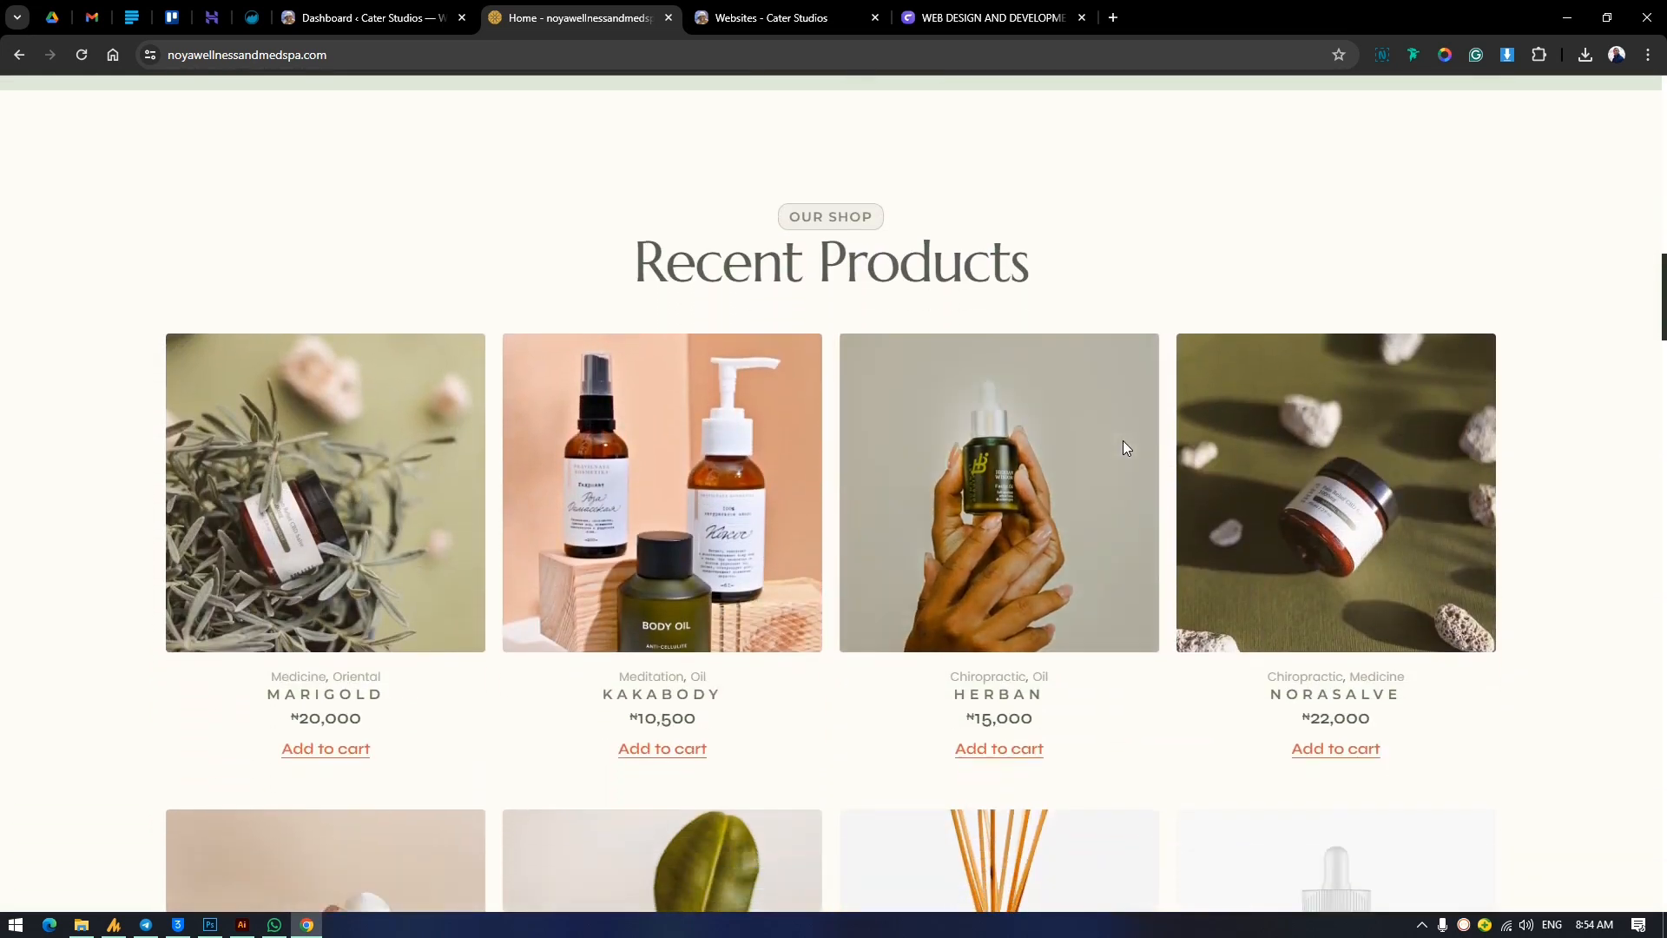
pyautogui.scroll(-3, 1123, 448)
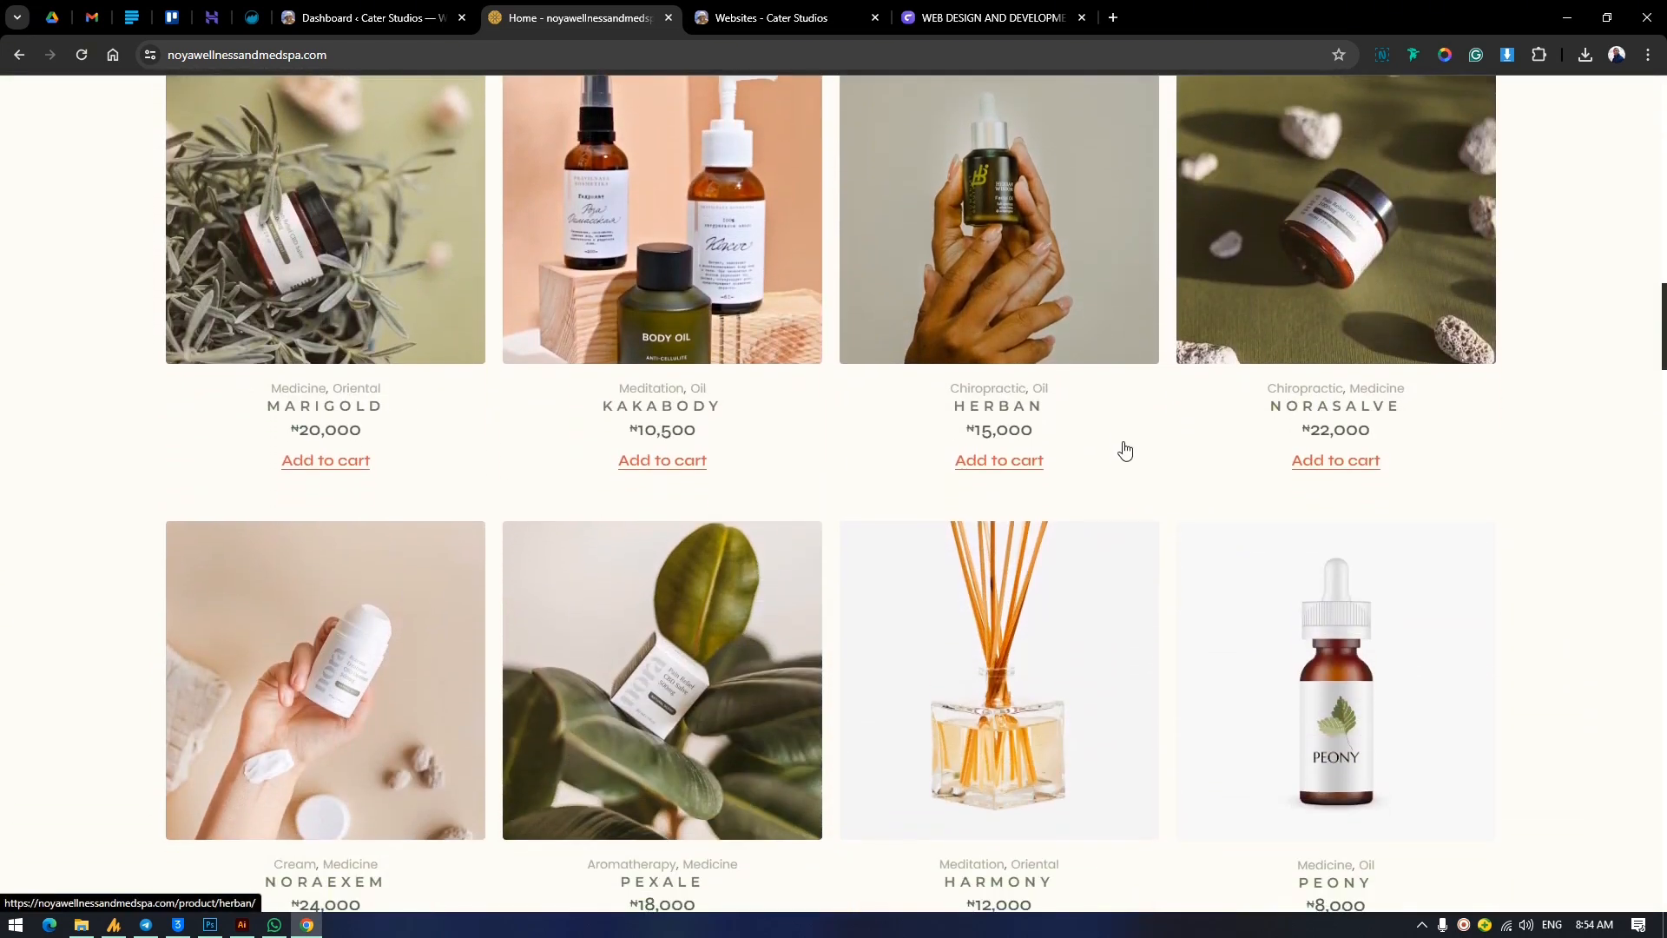
pyautogui.scroll(-4, 1129, 450)
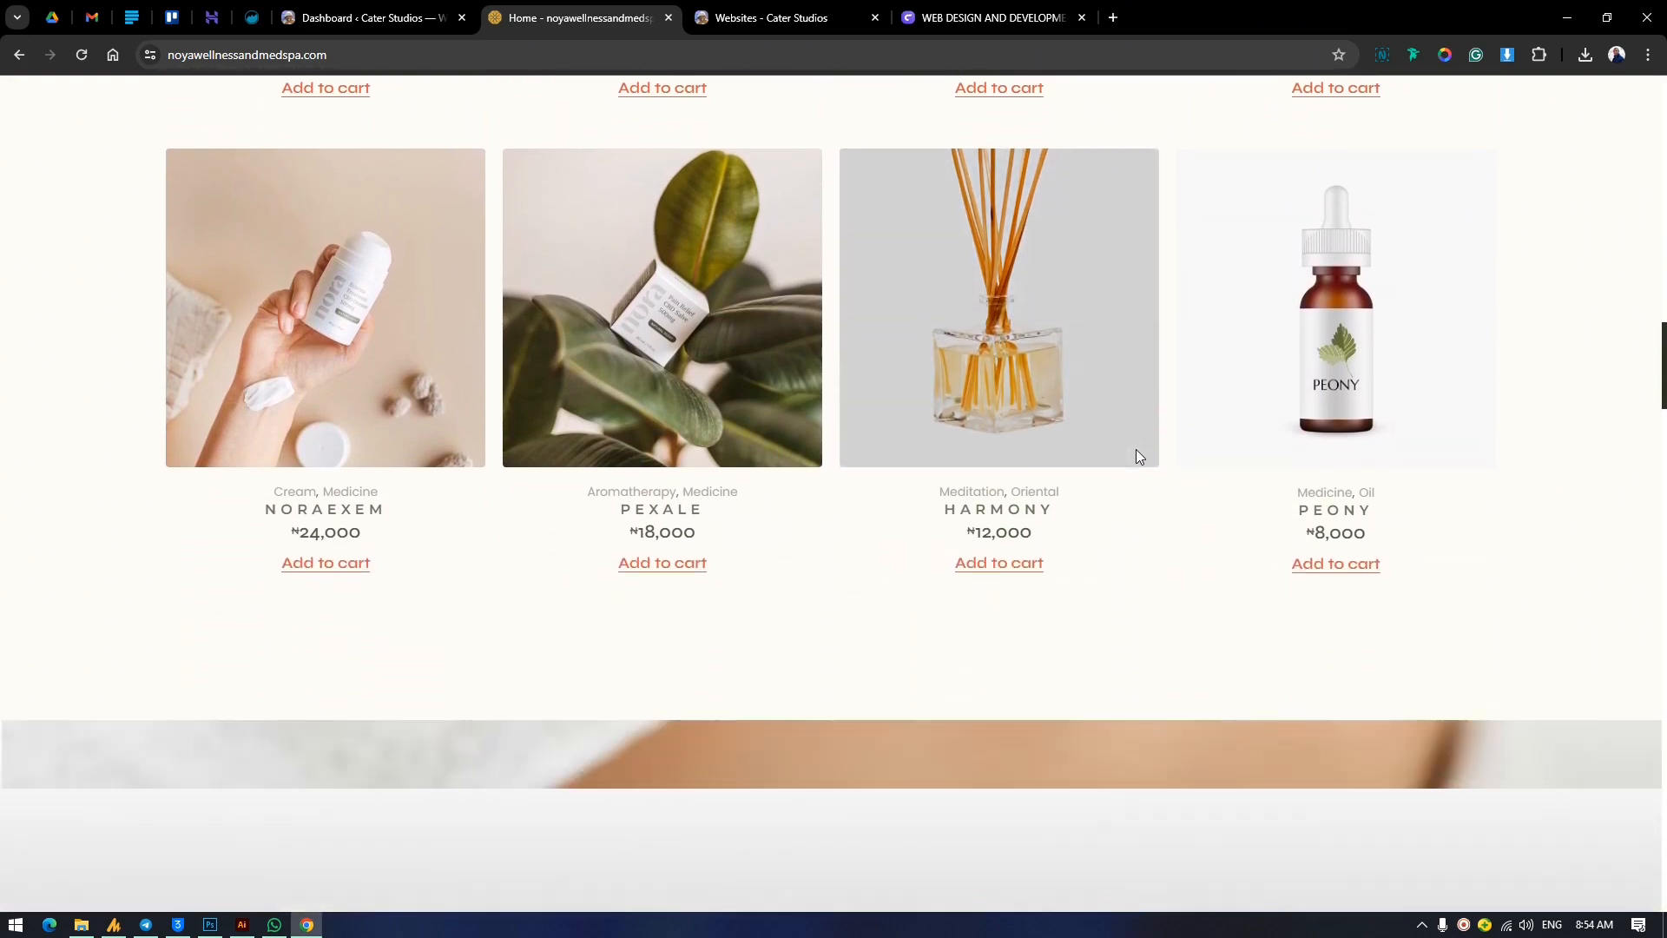
pyautogui.scroll(3, 1136, 451)
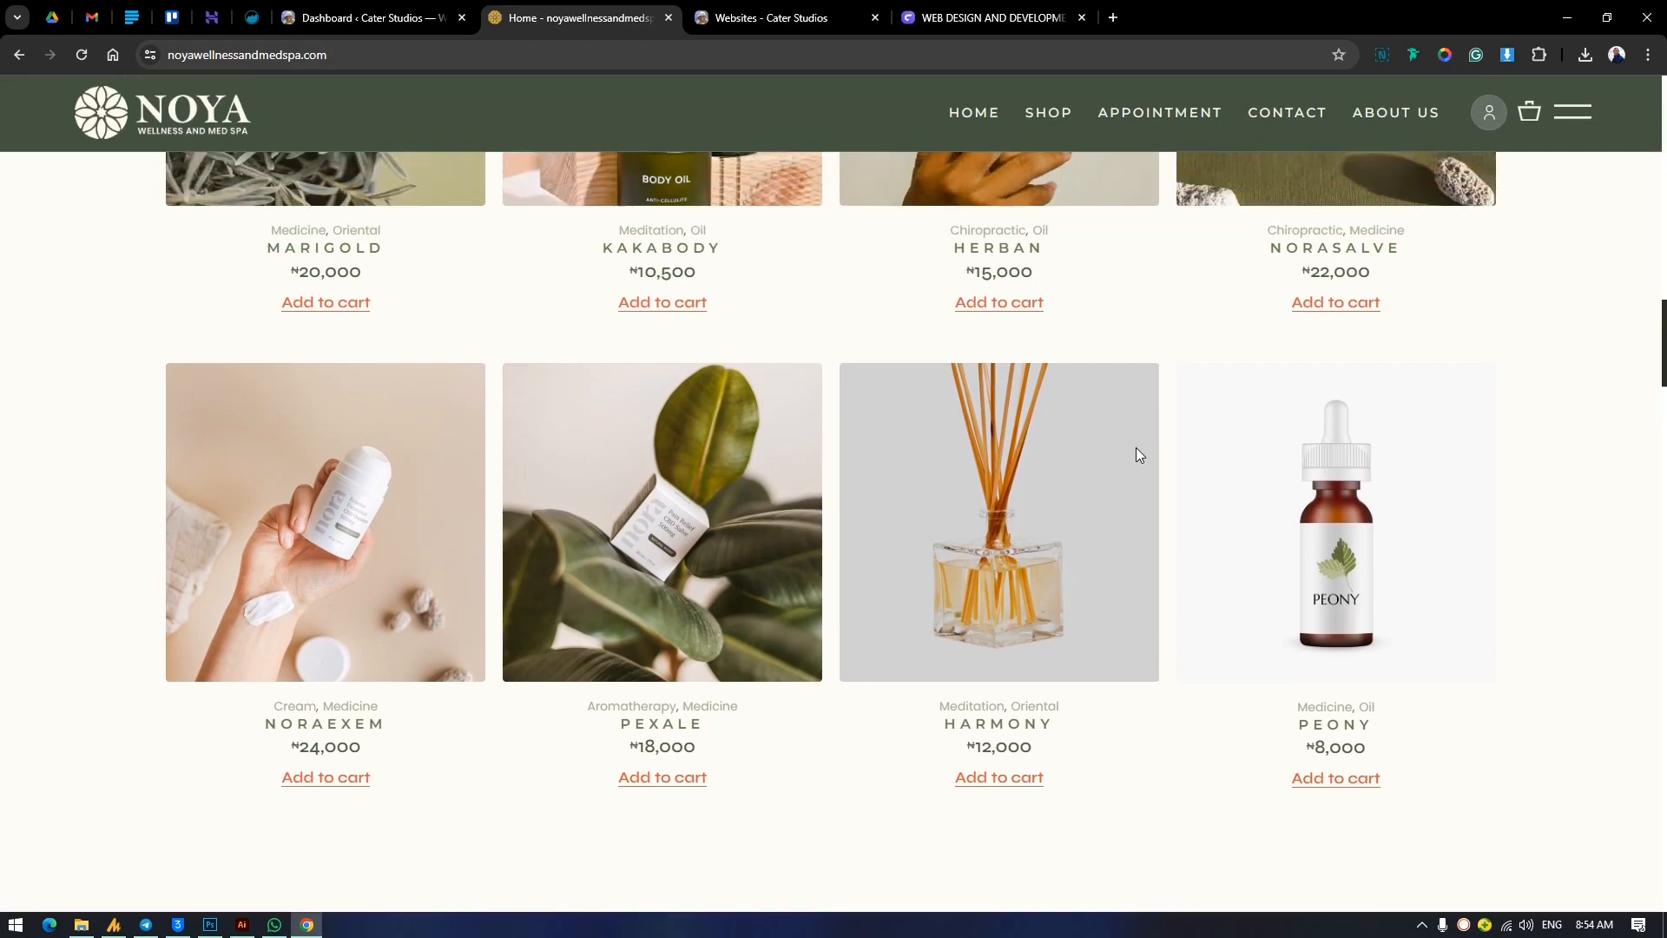
pyautogui.scroll(3, 1136, 451)
pyautogui.scroll(-4, 1134, 439)
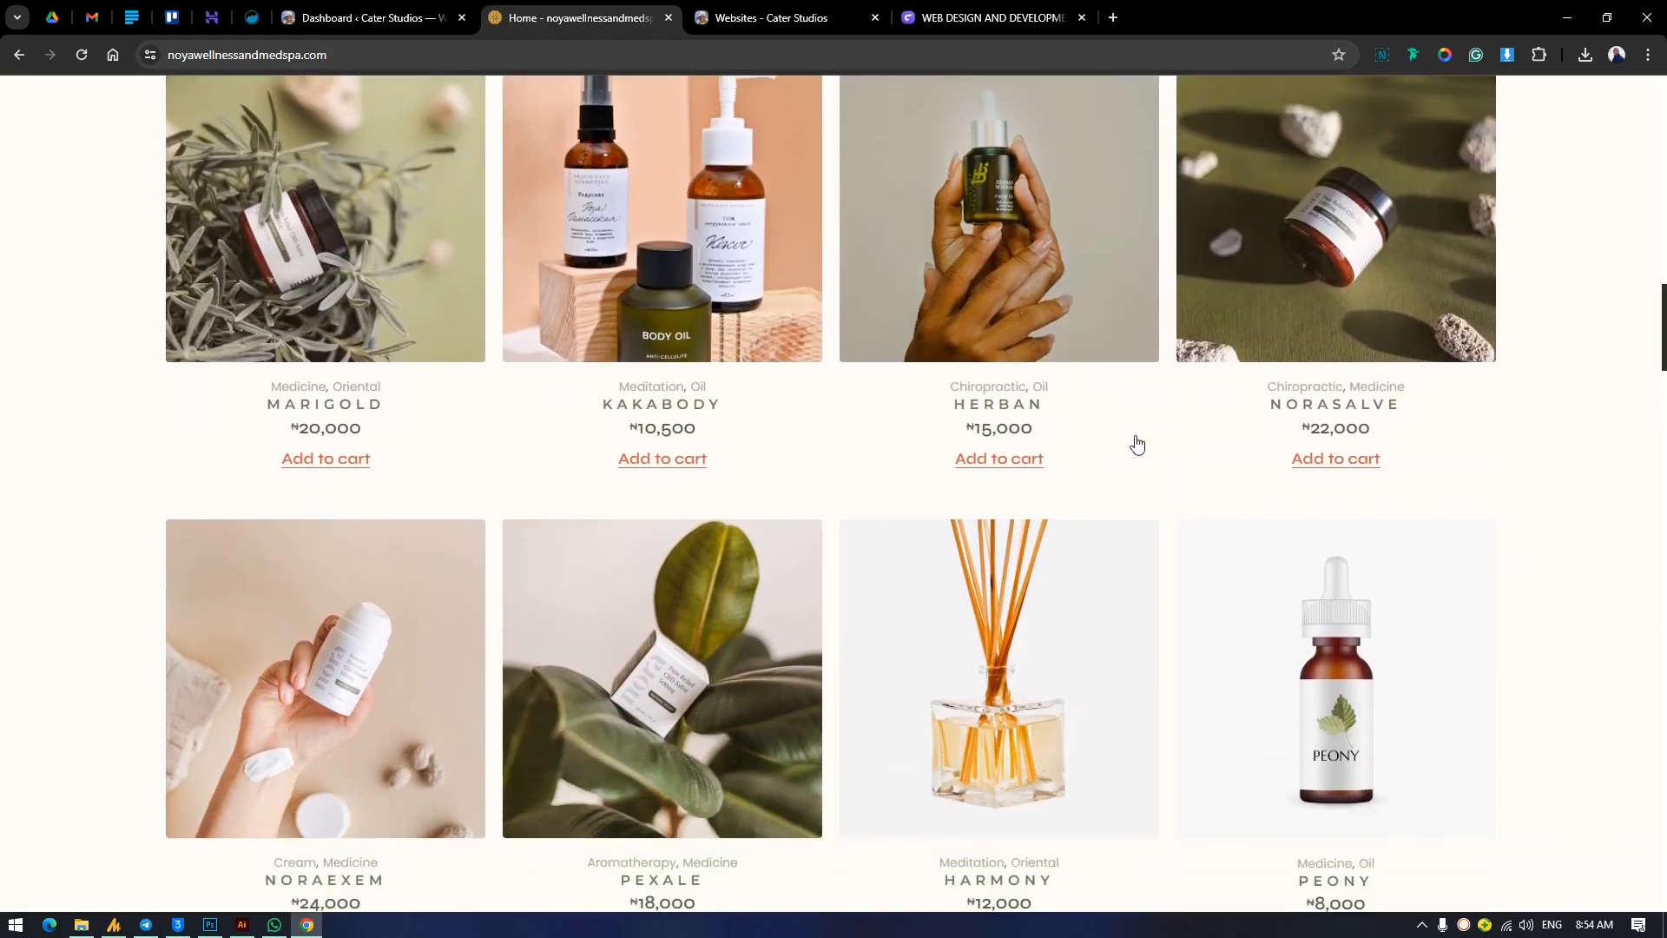
pyautogui.scroll(15, 1133, 429)
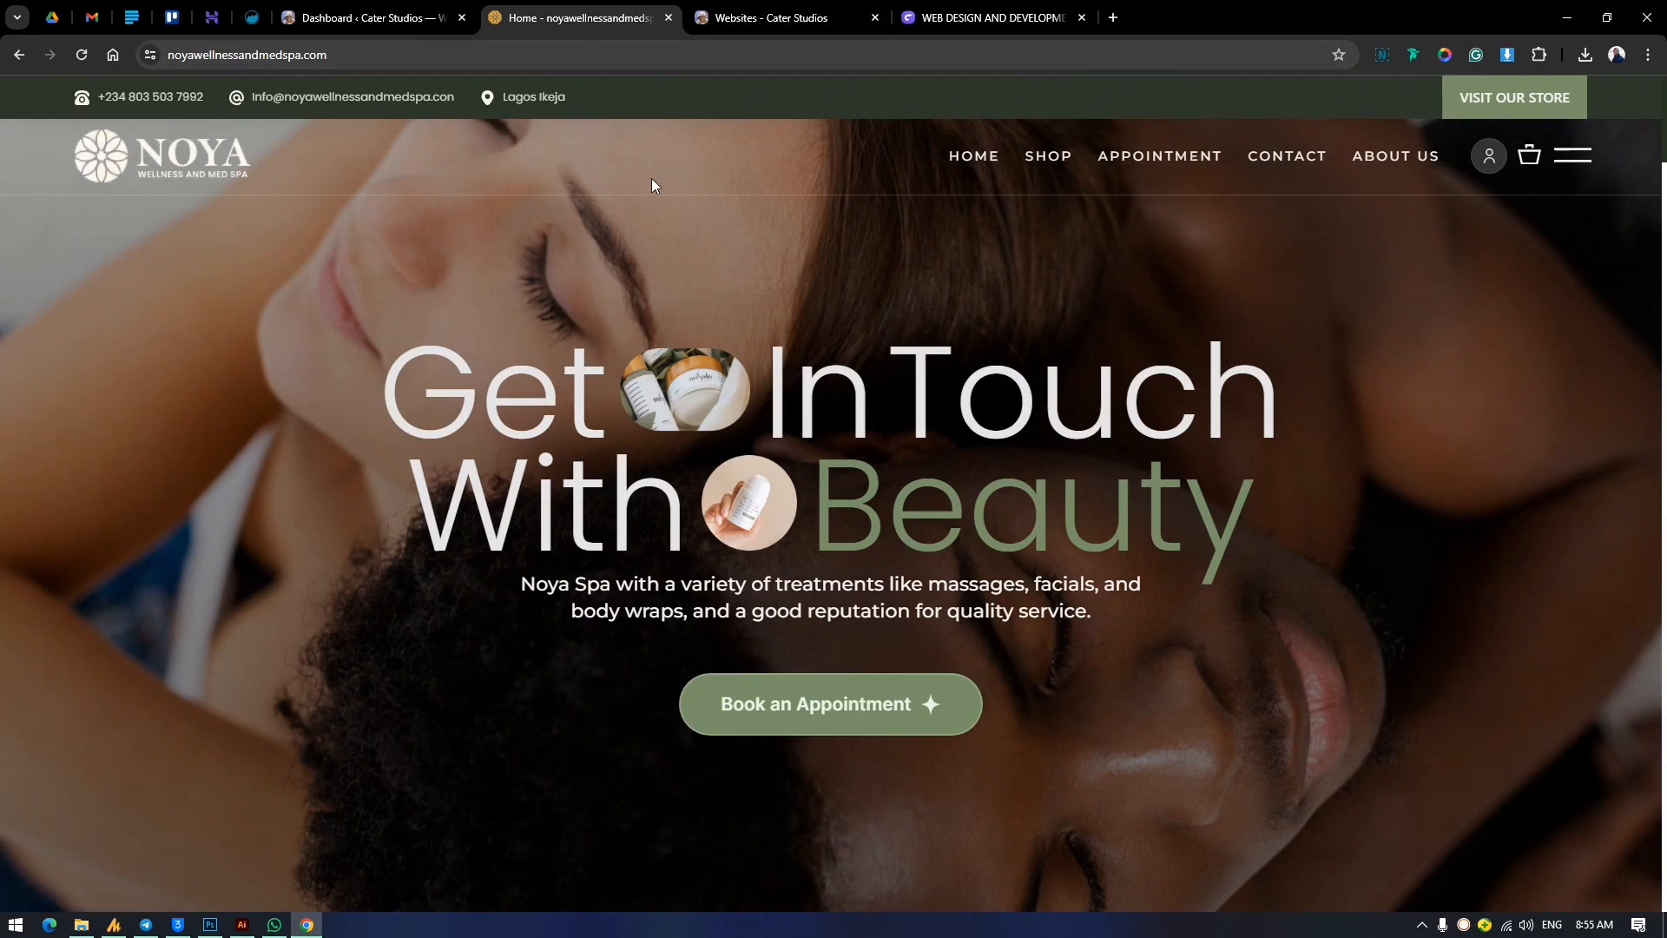
# View the Cater Studios recent designs page and review the Web Design and Development Mastery course page down to its certificate section.
pyautogui.click(737, 10)
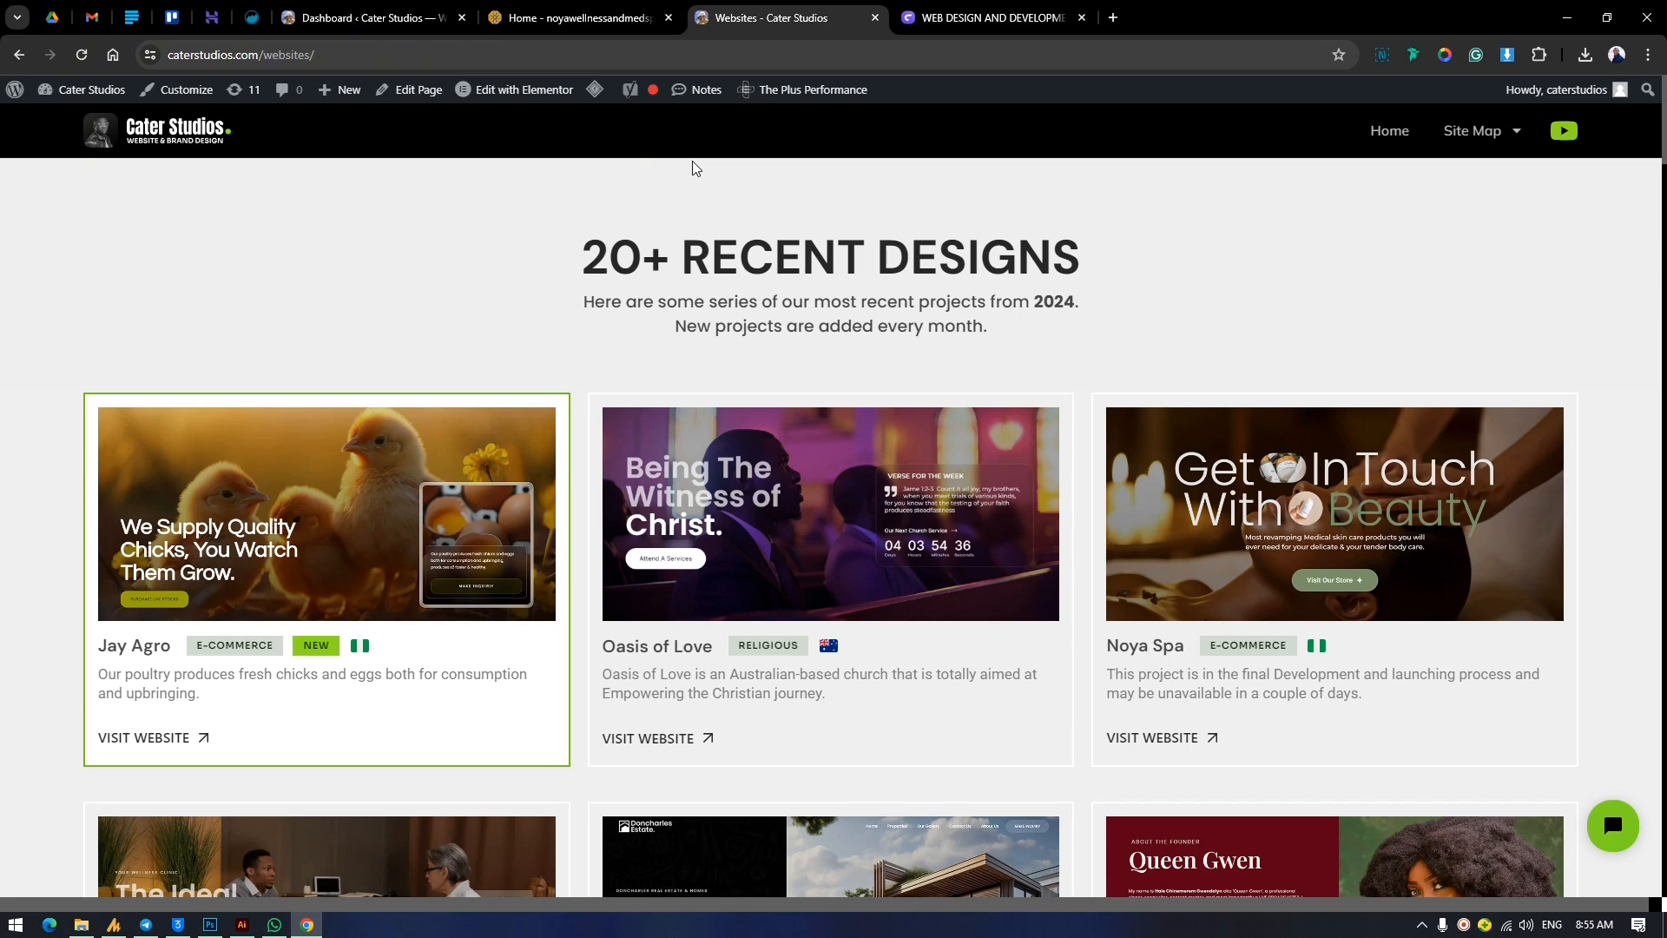
pyautogui.click(989, 18)
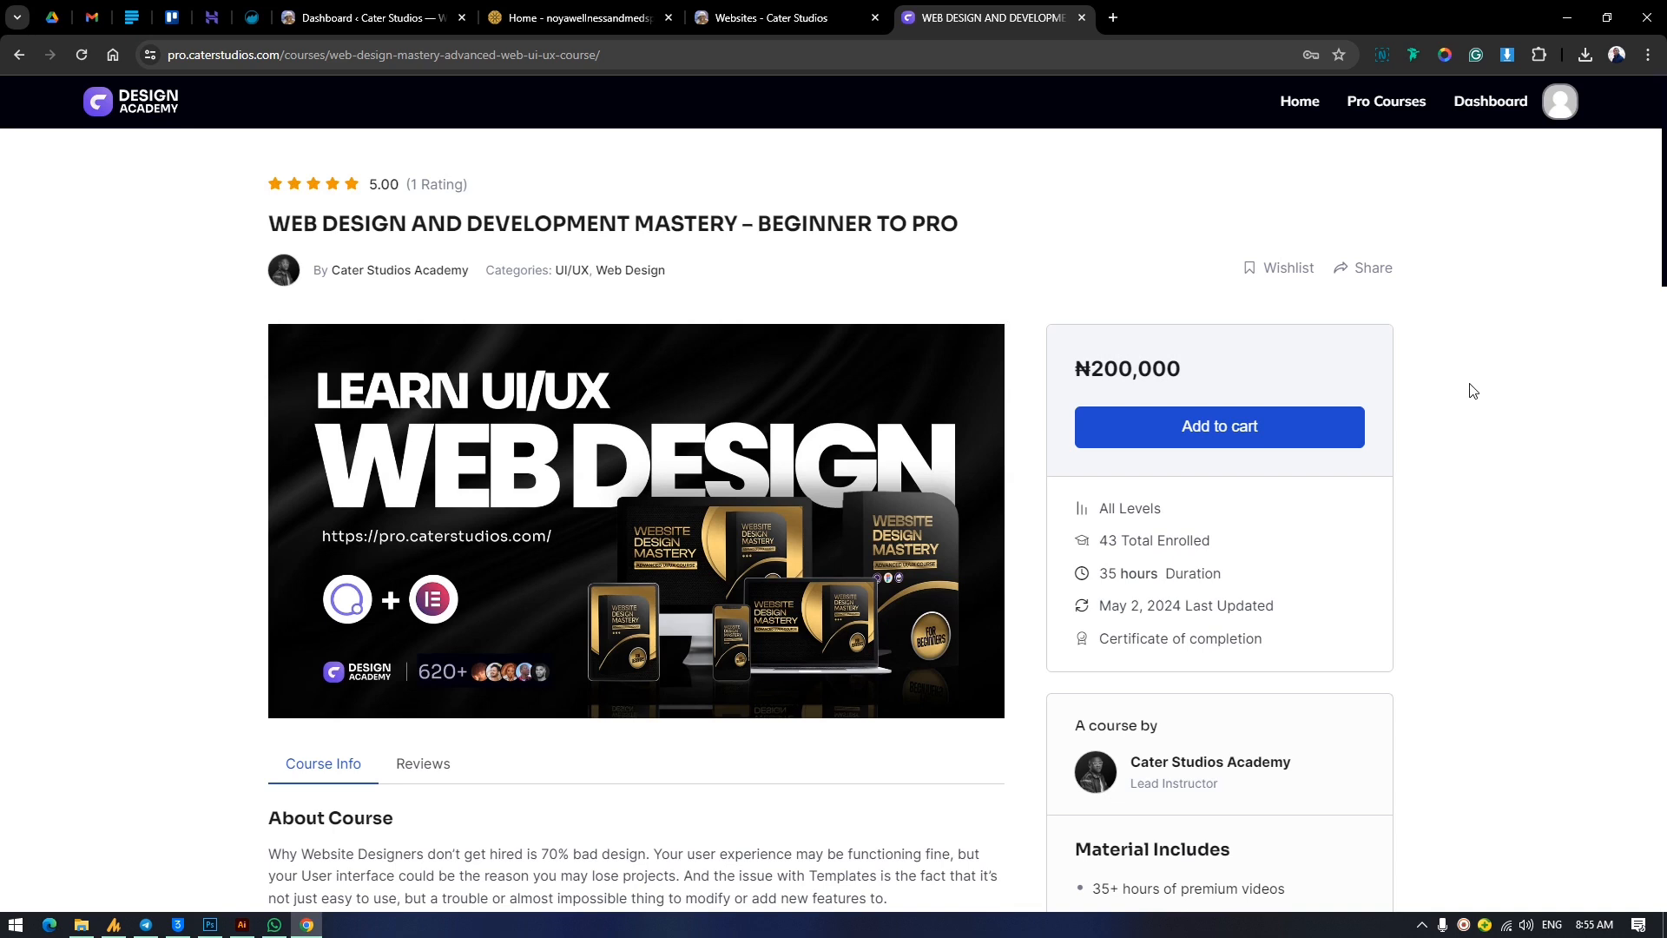
pyautogui.scroll(-8, 1474, 390)
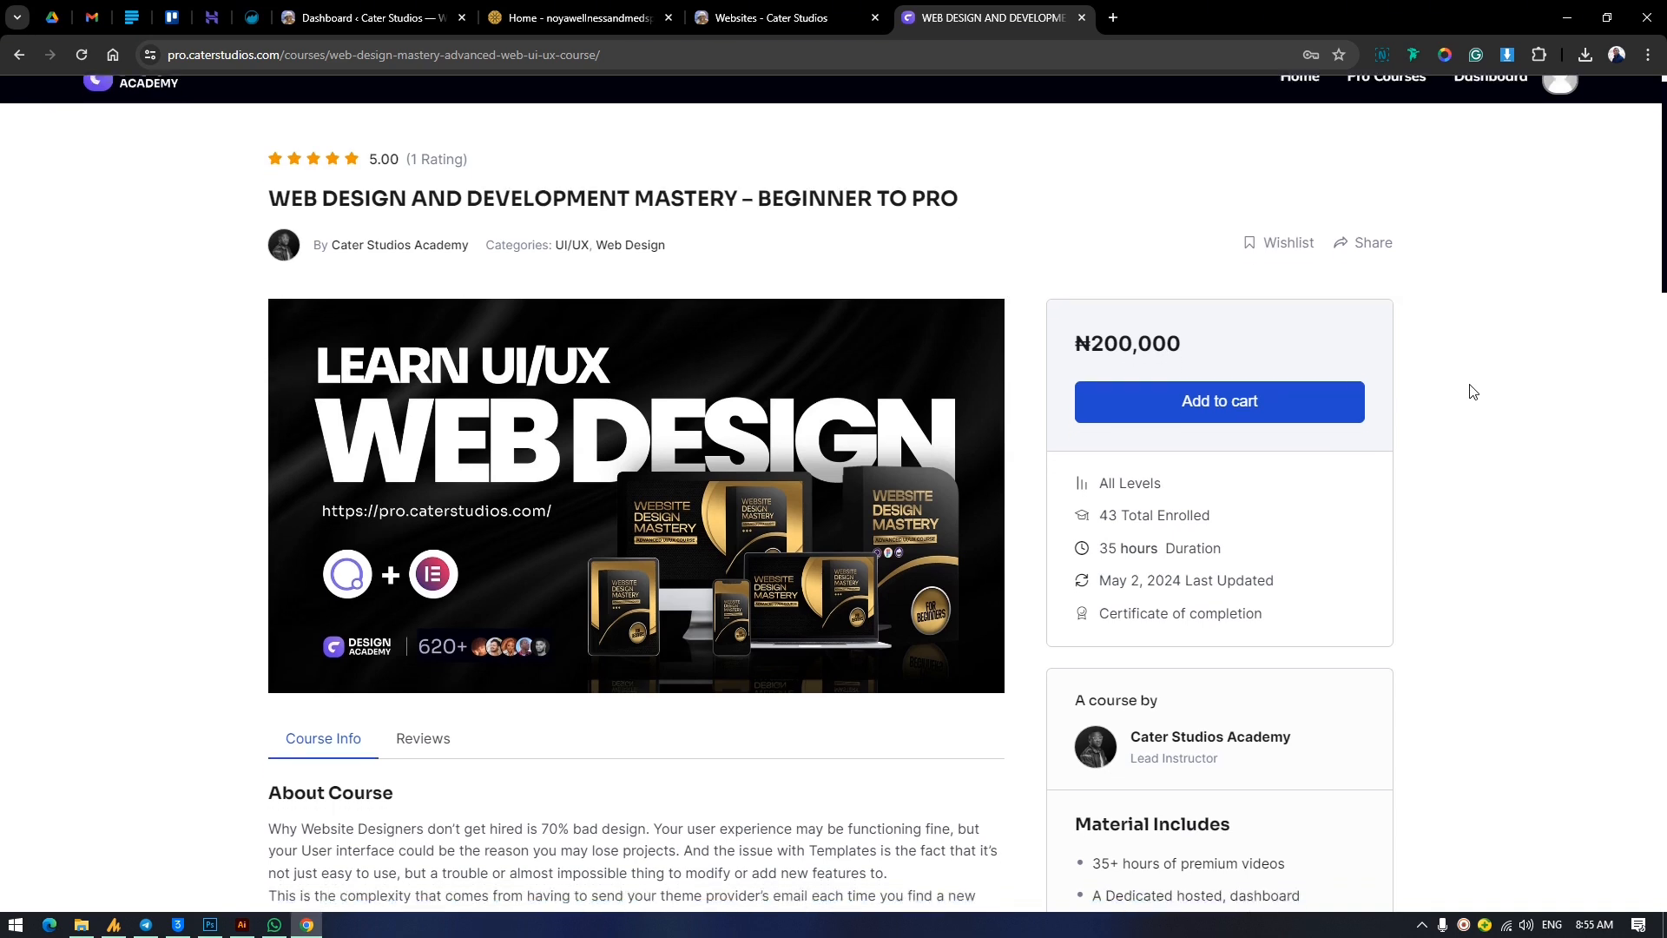
pyautogui.scroll(-2, 1473, 389)
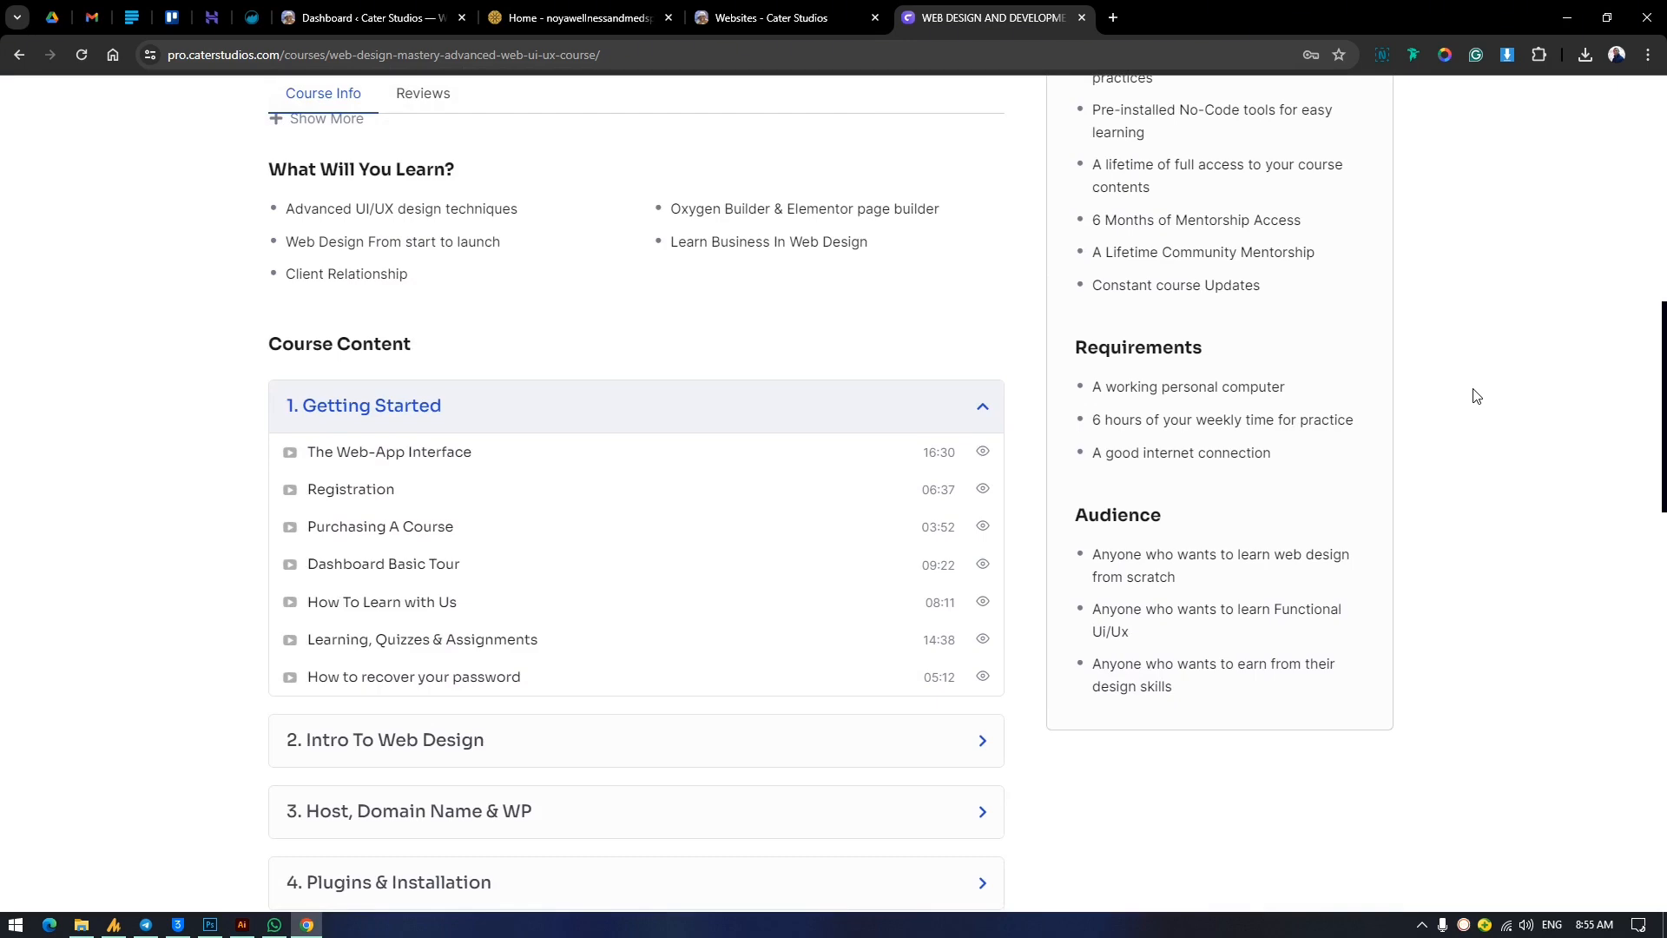
pyautogui.scroll(-2, 1467, 460)
pyautogui.scroll(2, 1467, 460)
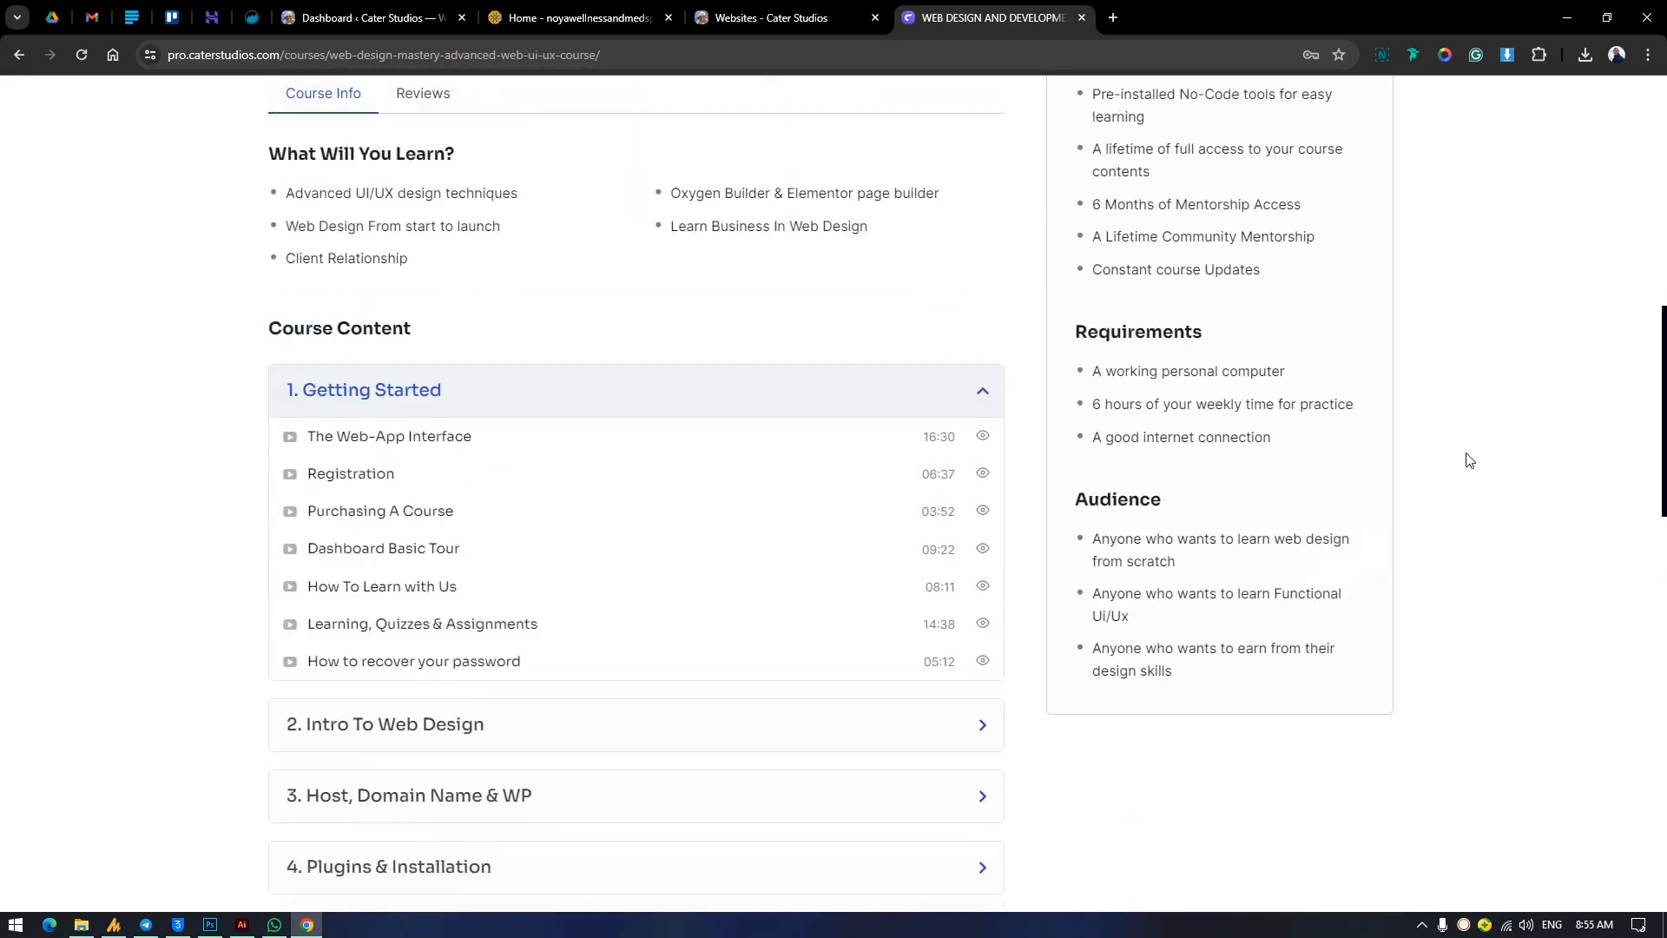
pyautogui.scroll(6, 1467, 460)
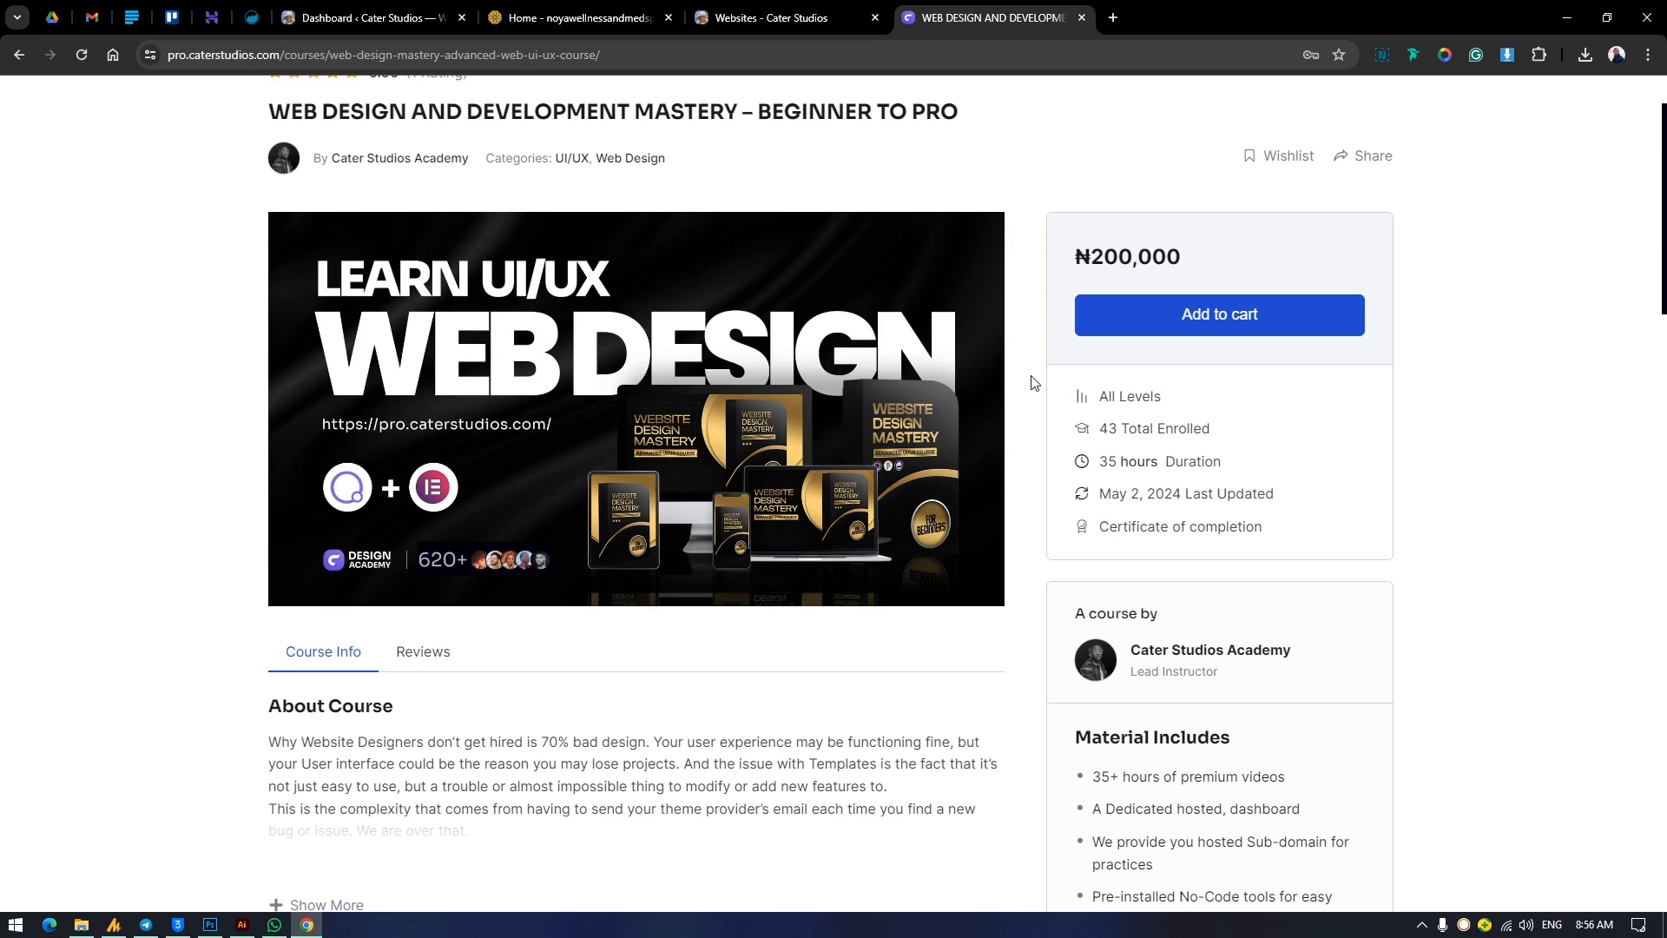
pyautogui.scroll(-6, 1033, 383)
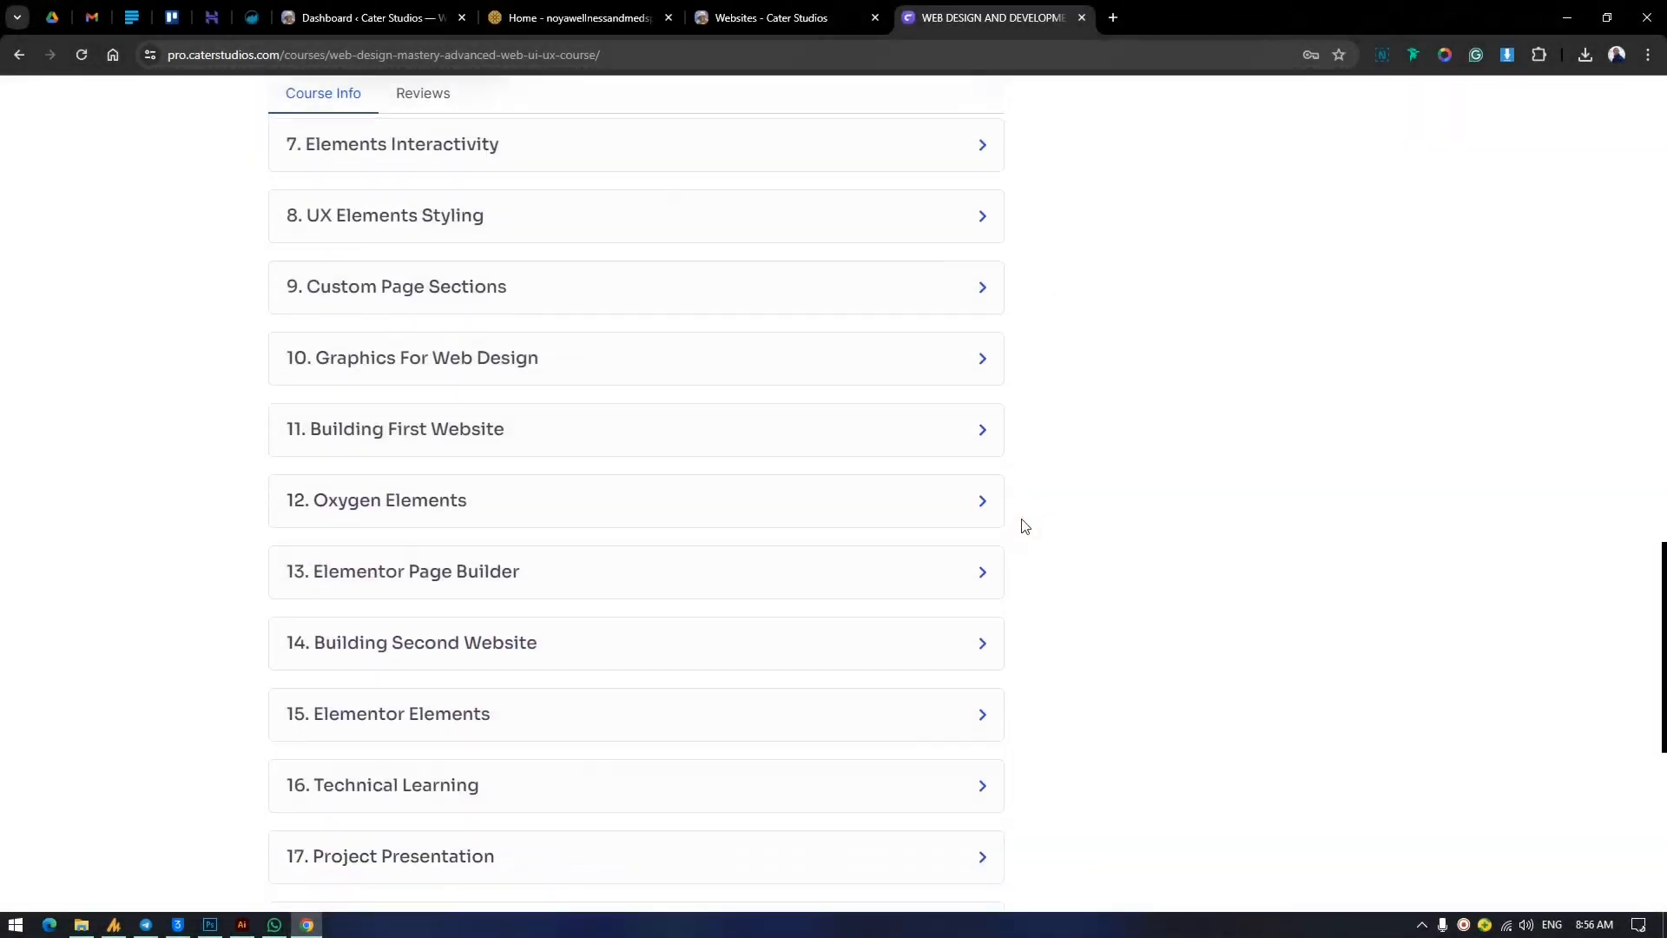
pyautogui.scroll(-2, 1022, 526)
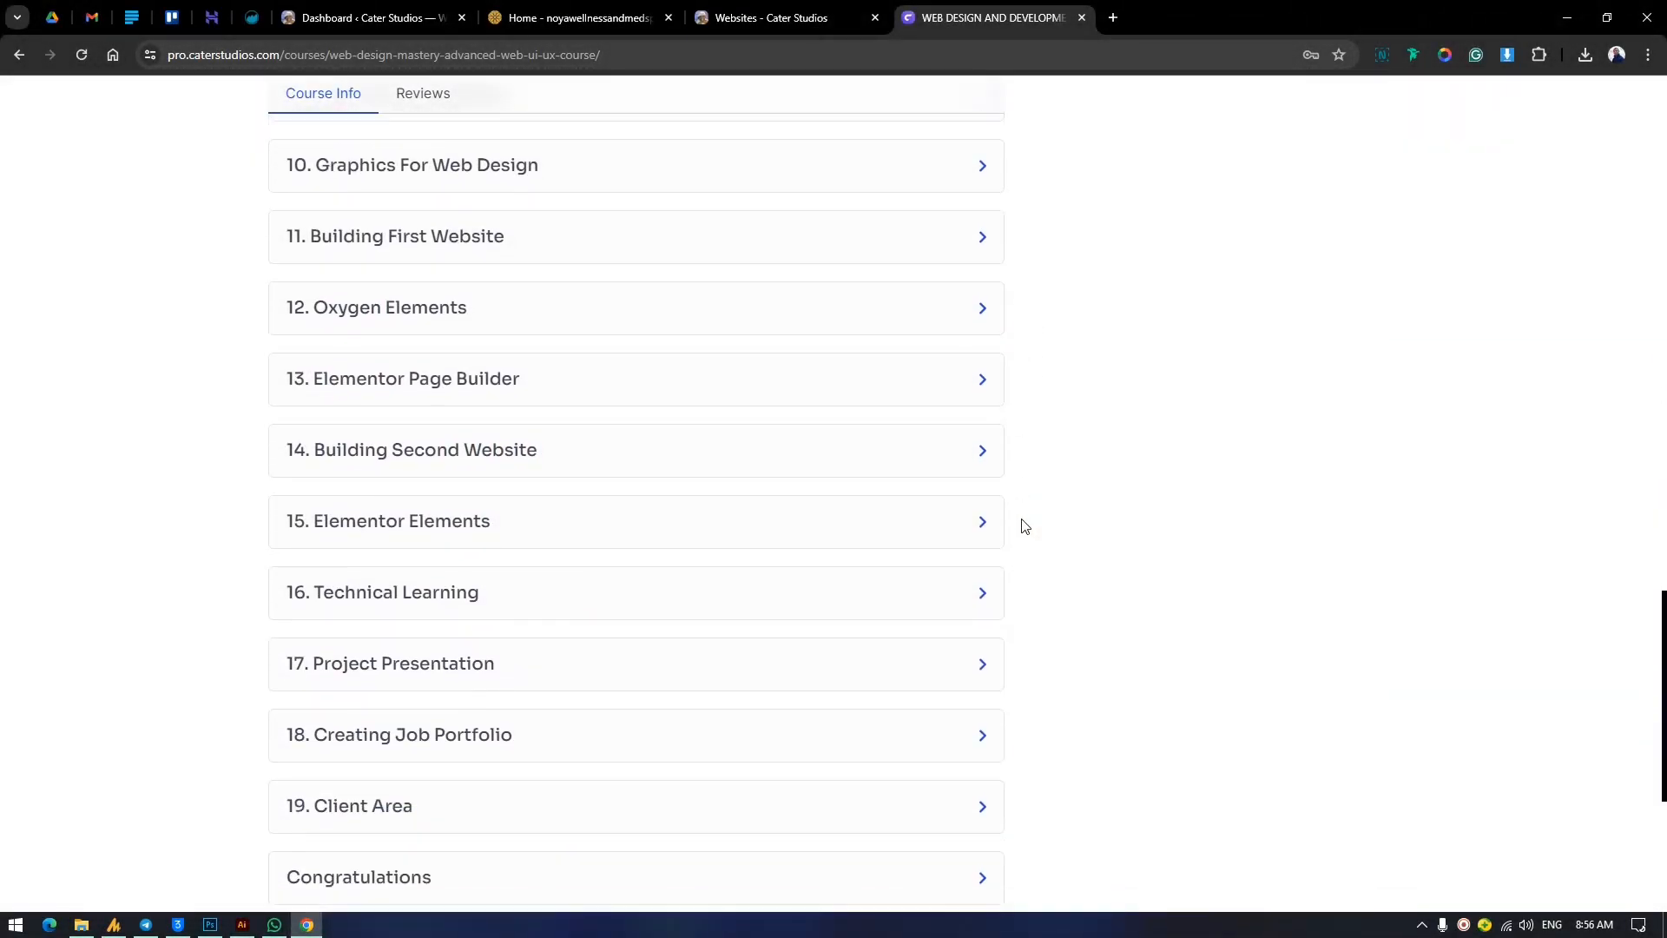
pyautogui.scroll(-5, 1022, 525)
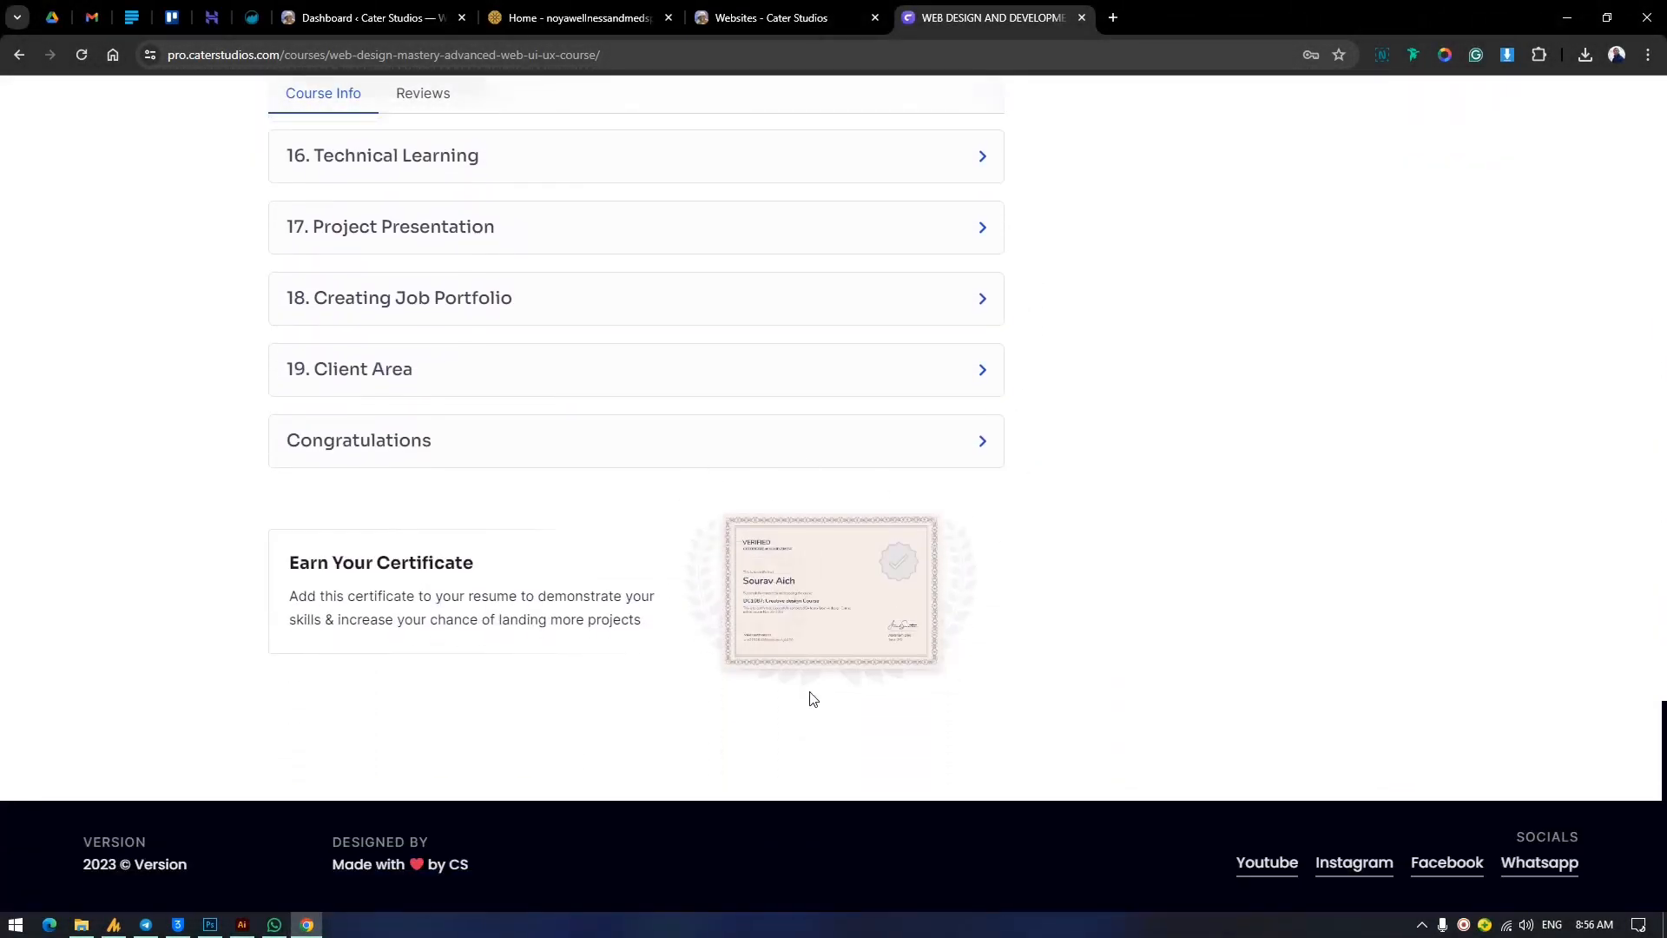
pyautogui.scroll(15, 1138, 439)
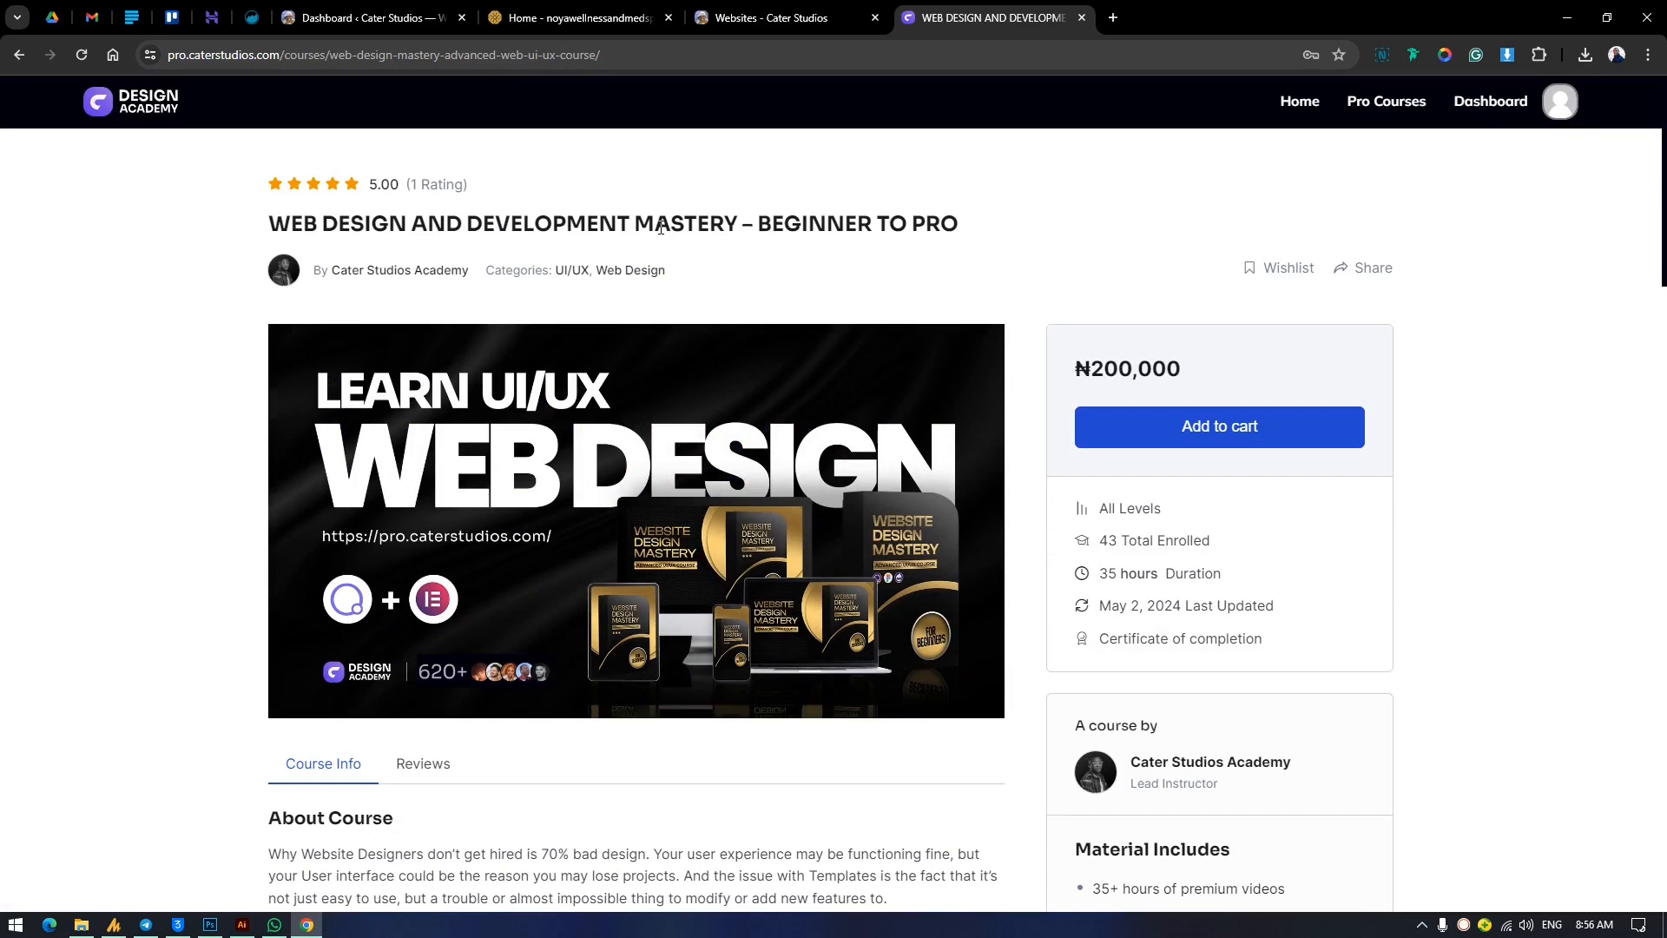
# Revisit the Cater Studios recent designs page and open tripplebs.com in a new tab to view its home page.
pyautogui.click(801, 13)
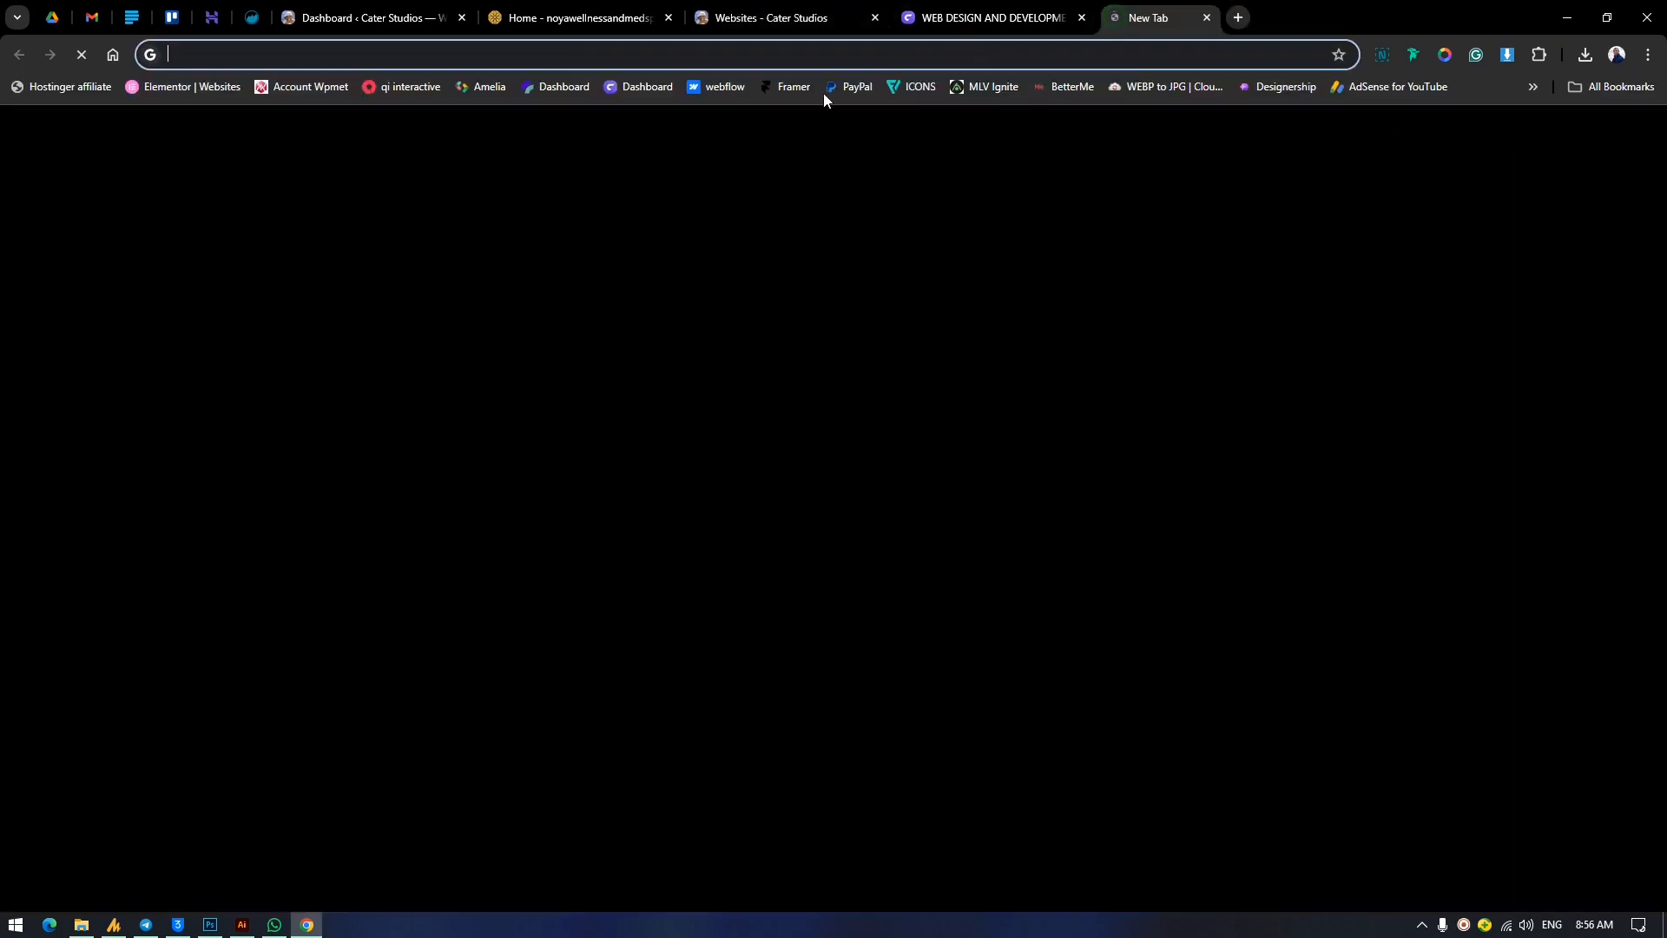
pyautogui.click(1113, 19)
pyautogui.write('tripplebs.com')
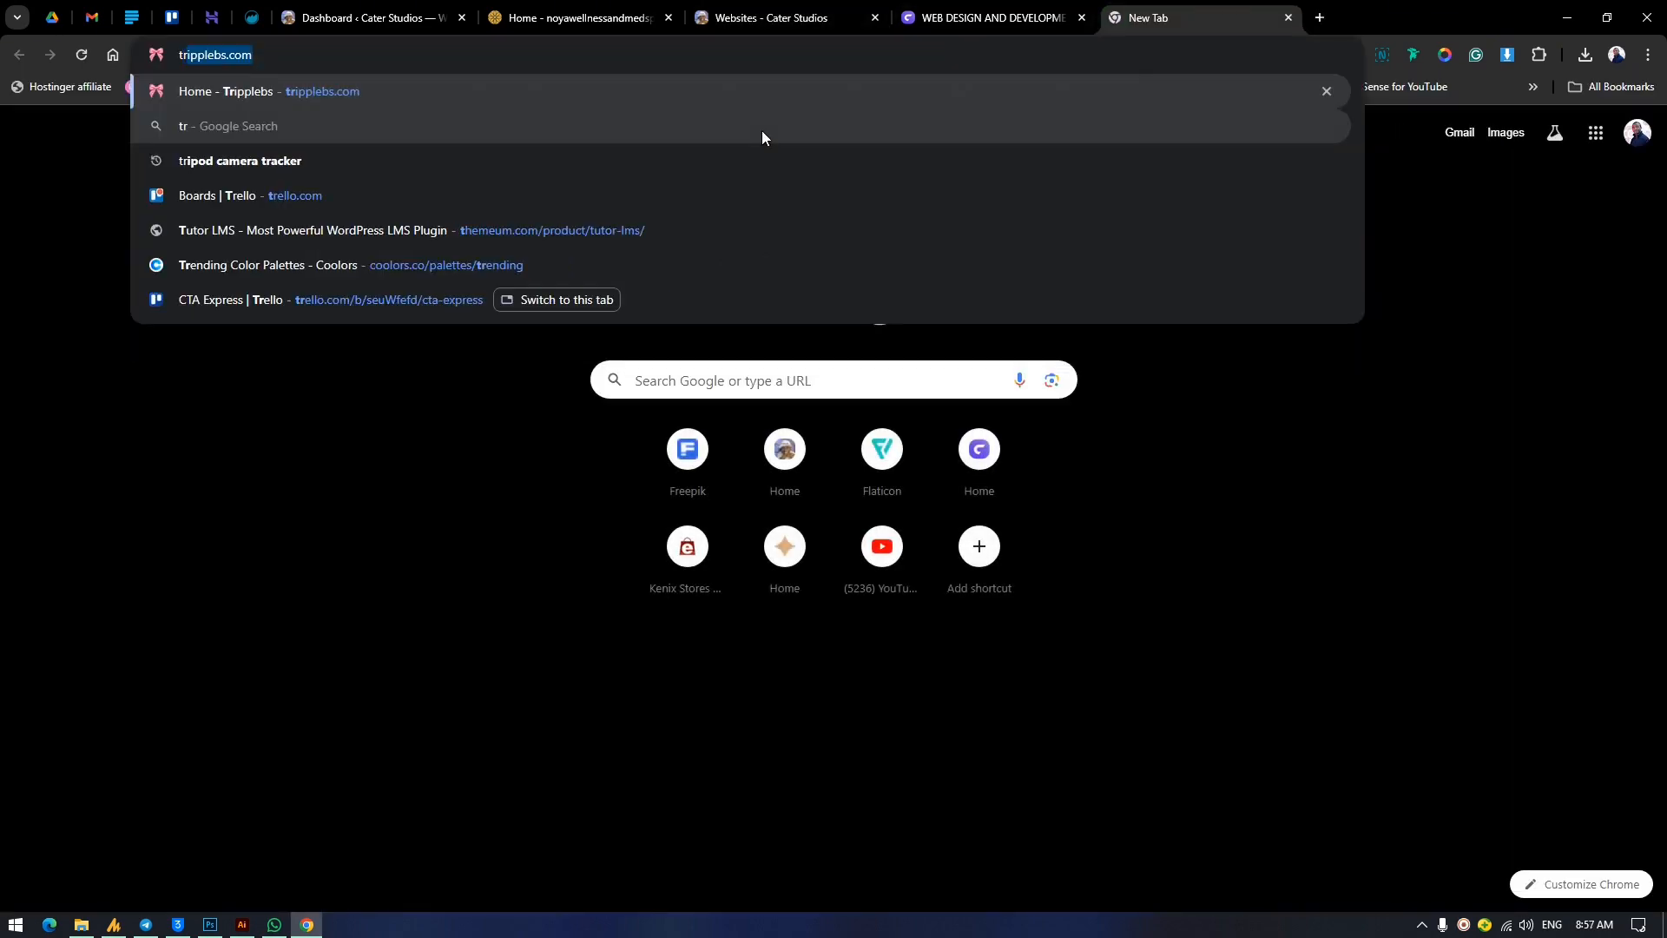
pyautogui.press('Return')
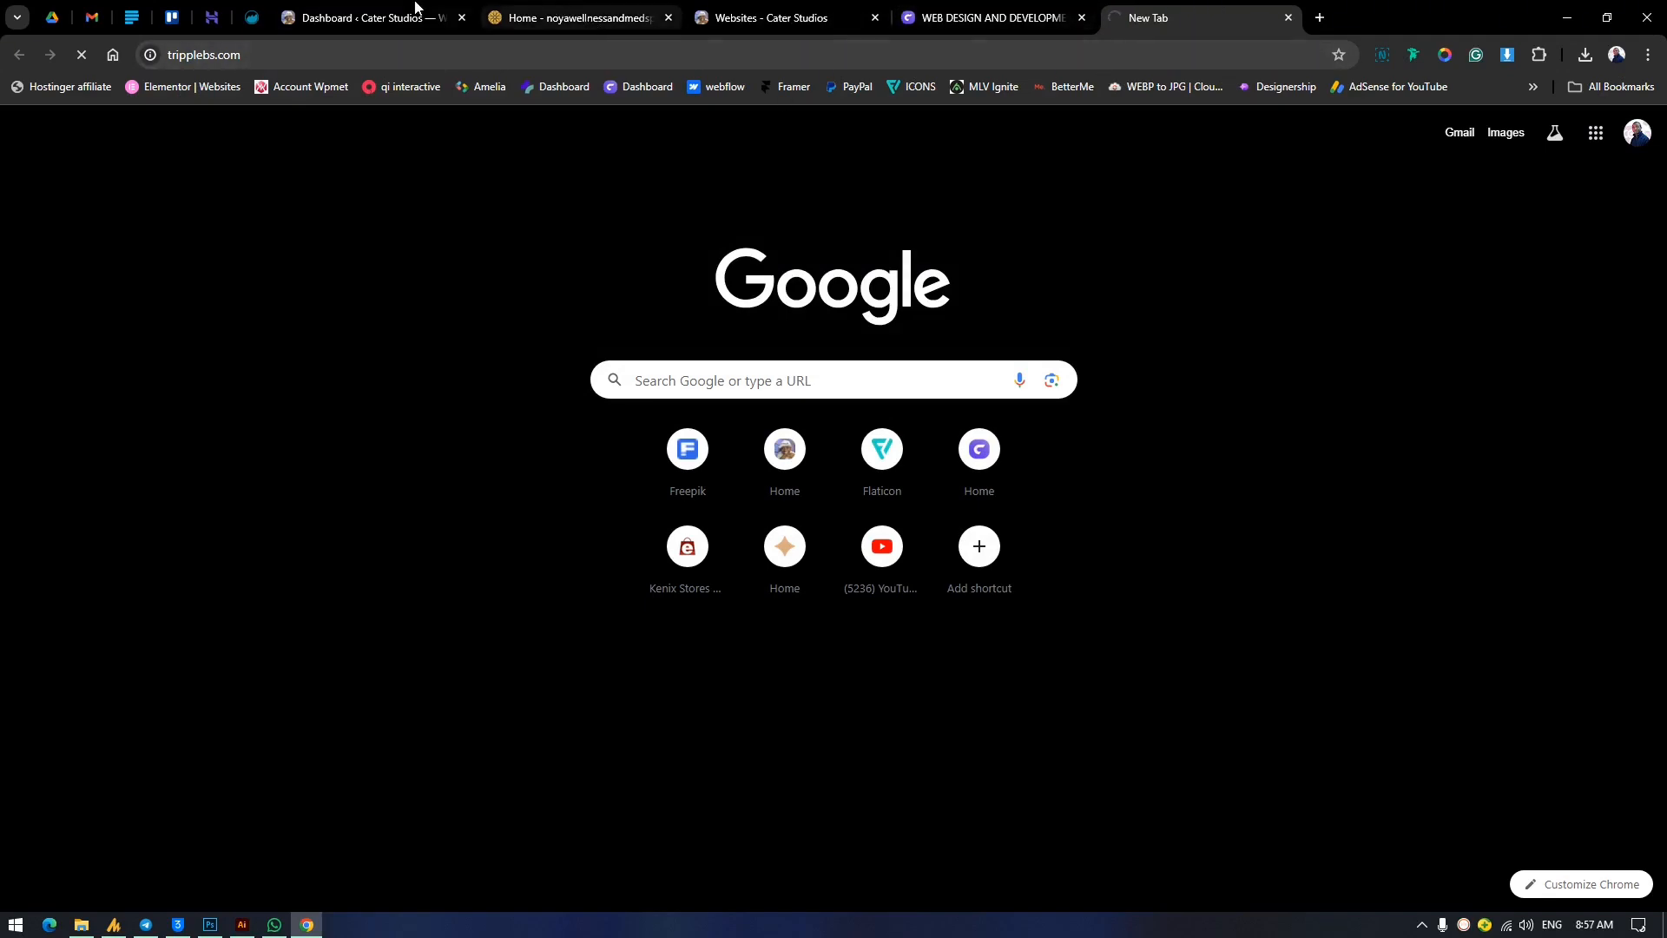
pyautogui.click(415, 7)
pyautogui.click(763, 13)
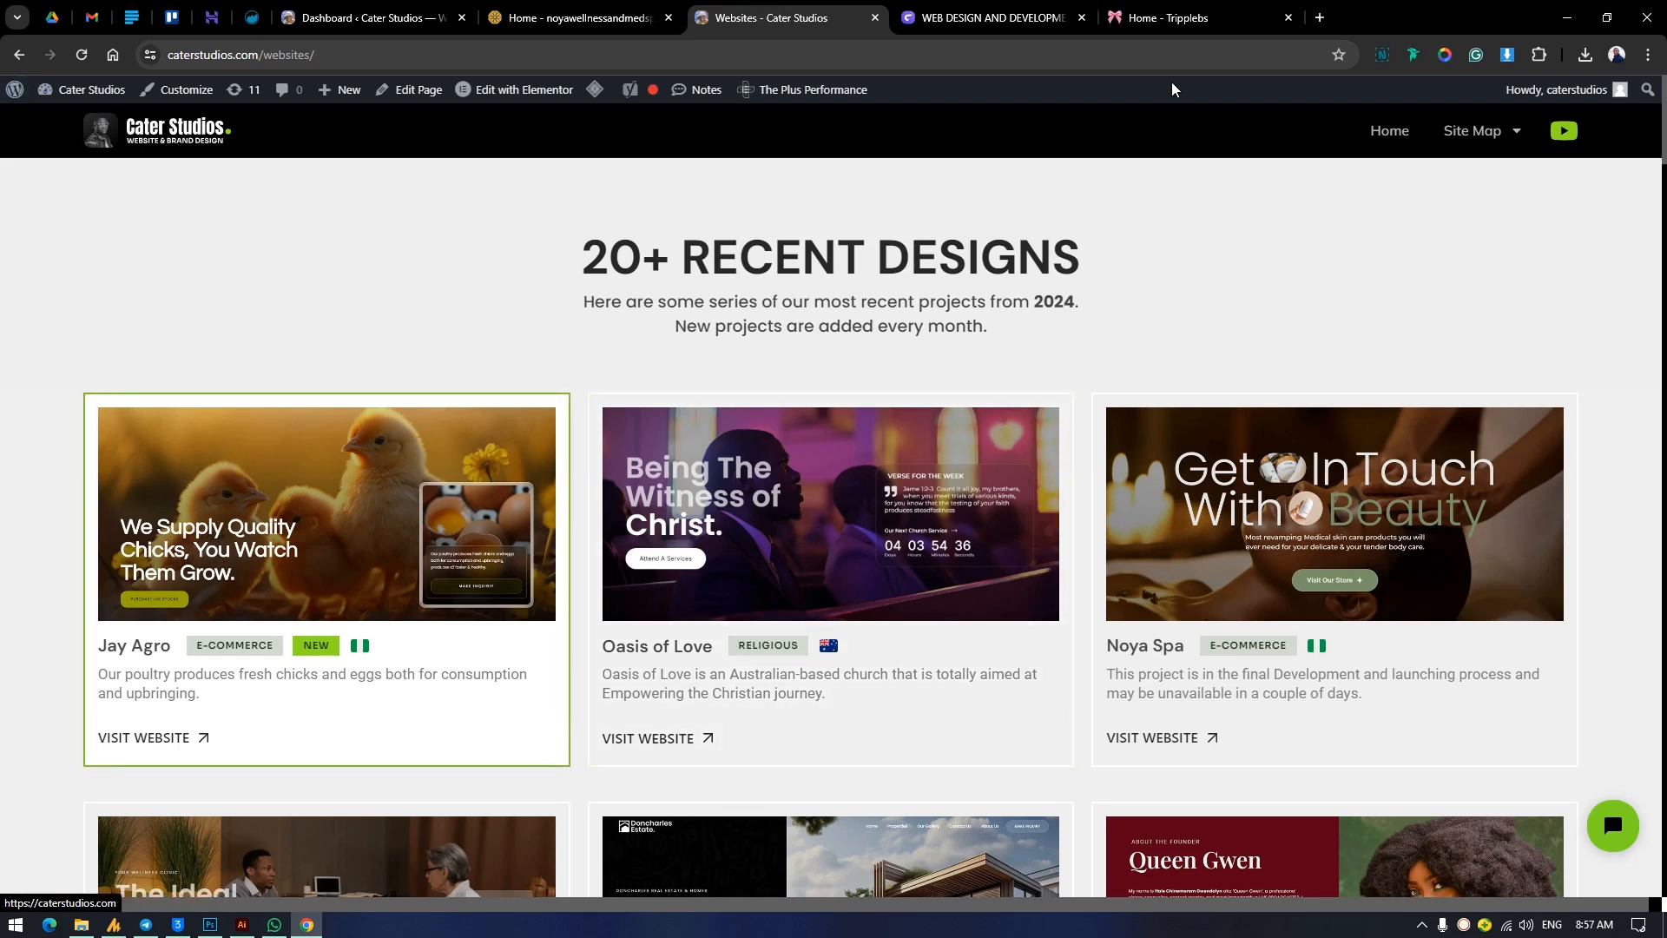
pyautogui.click(1207, 12)
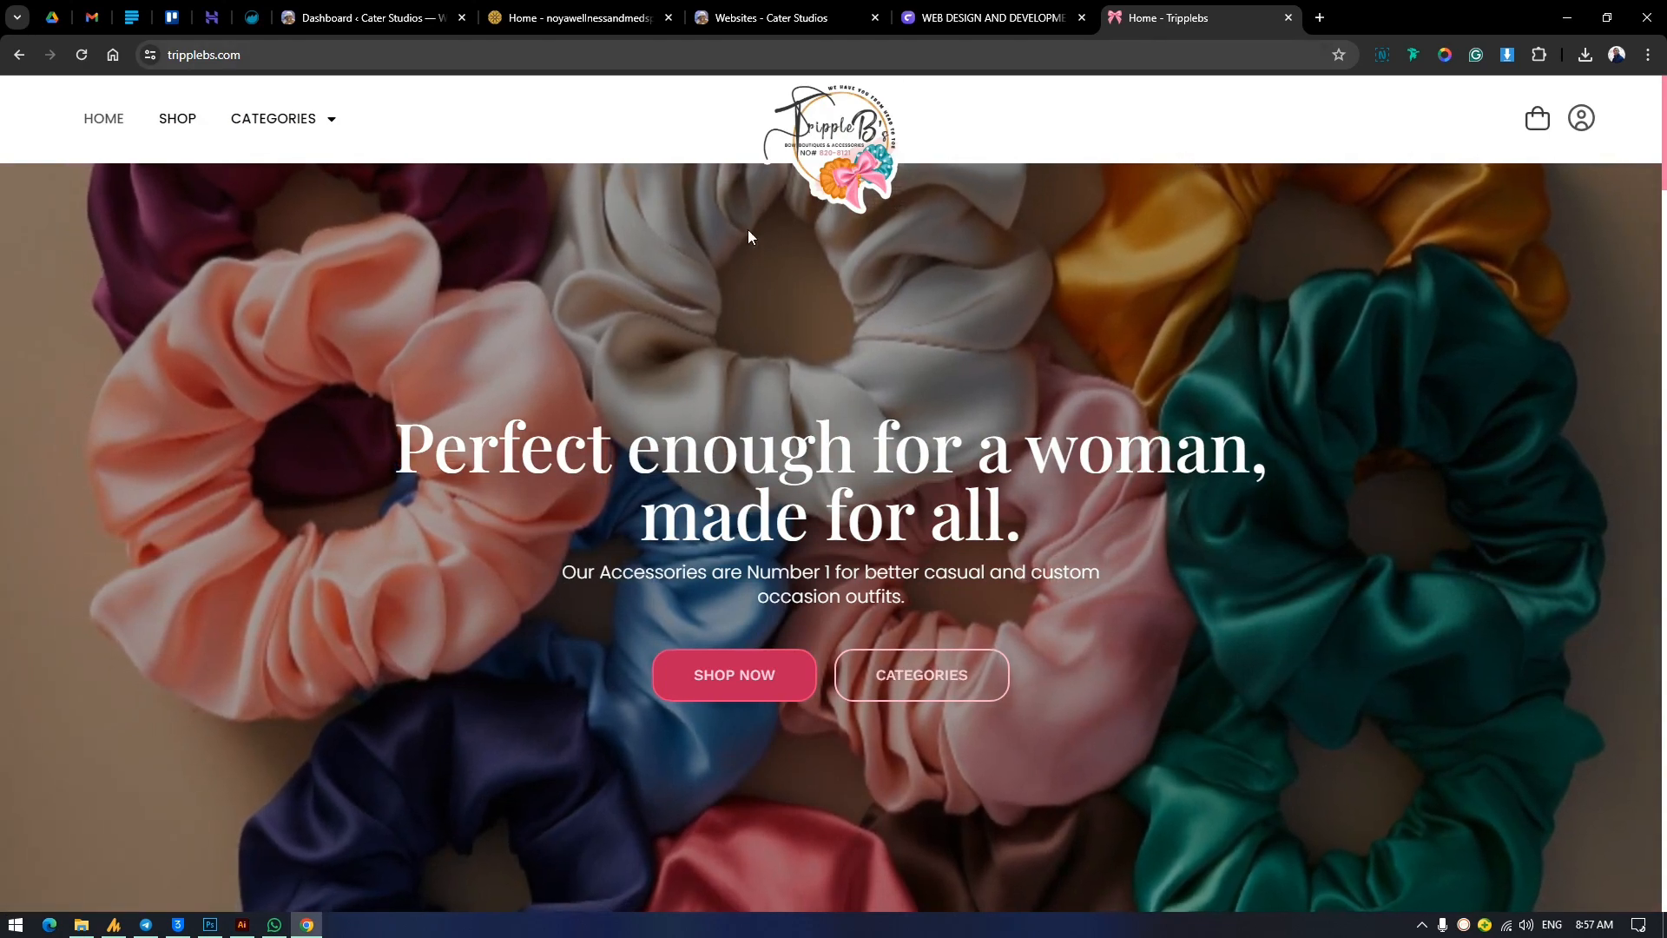
# Inspect the code of the Tripplebs home page hero section, and close the inspector and the site.
pyautogui.rightClick(923, 273)
pyautogui.click(1007, 680)
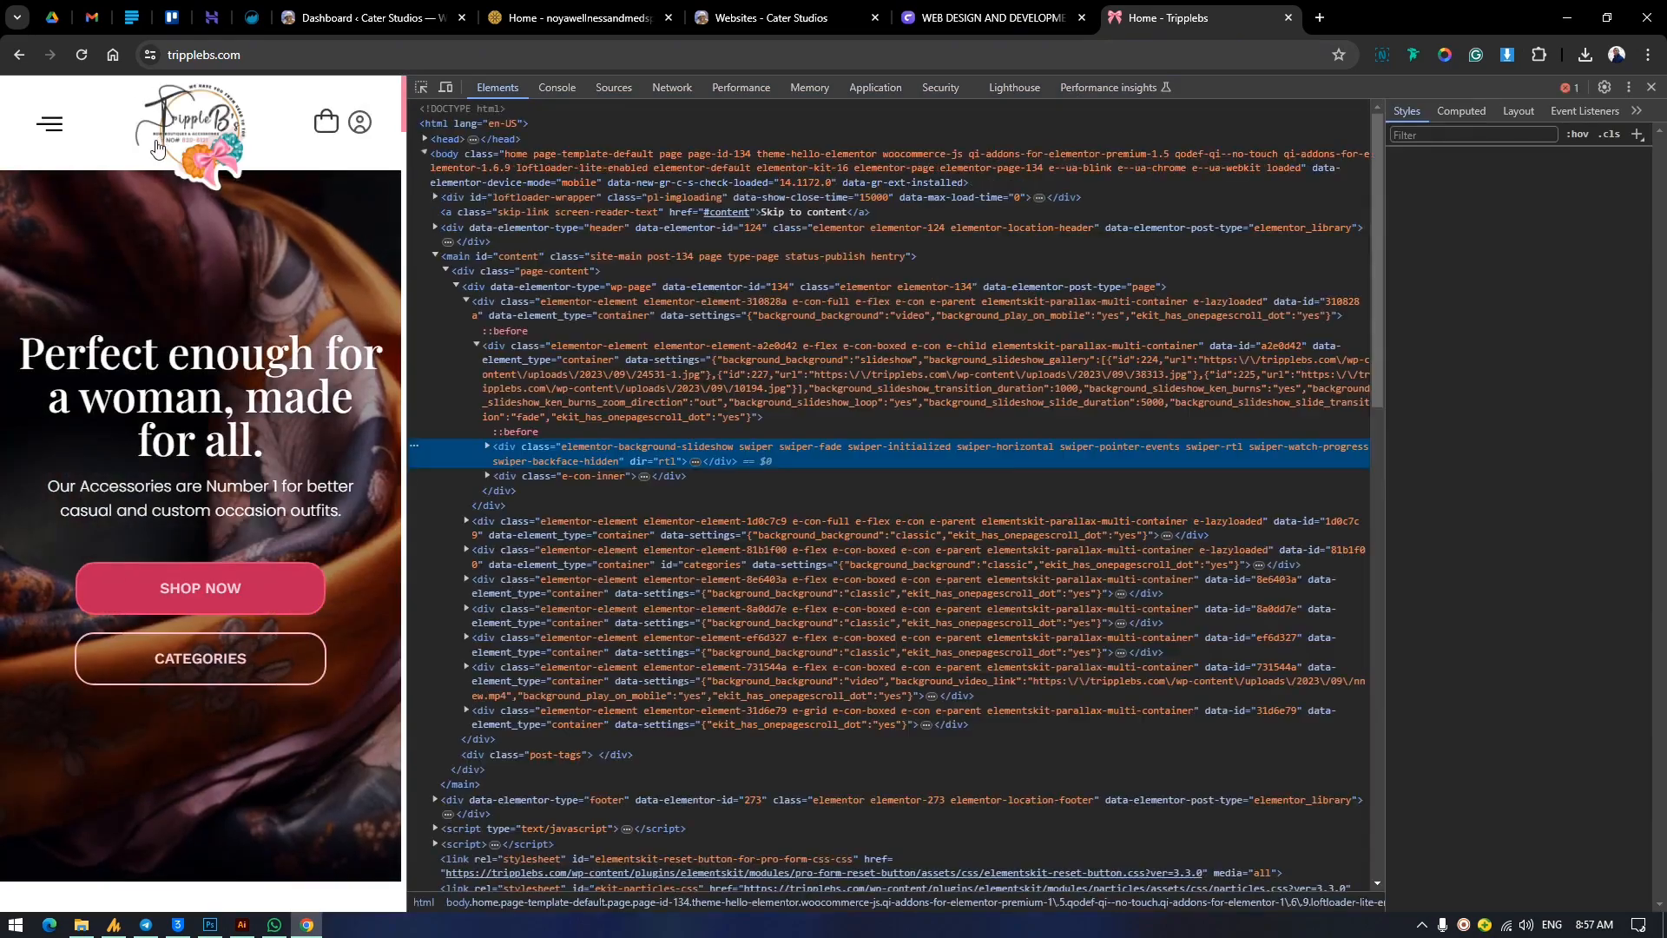
pyautogui.click(1651, 87)
pyautogui.click(1288, 17)
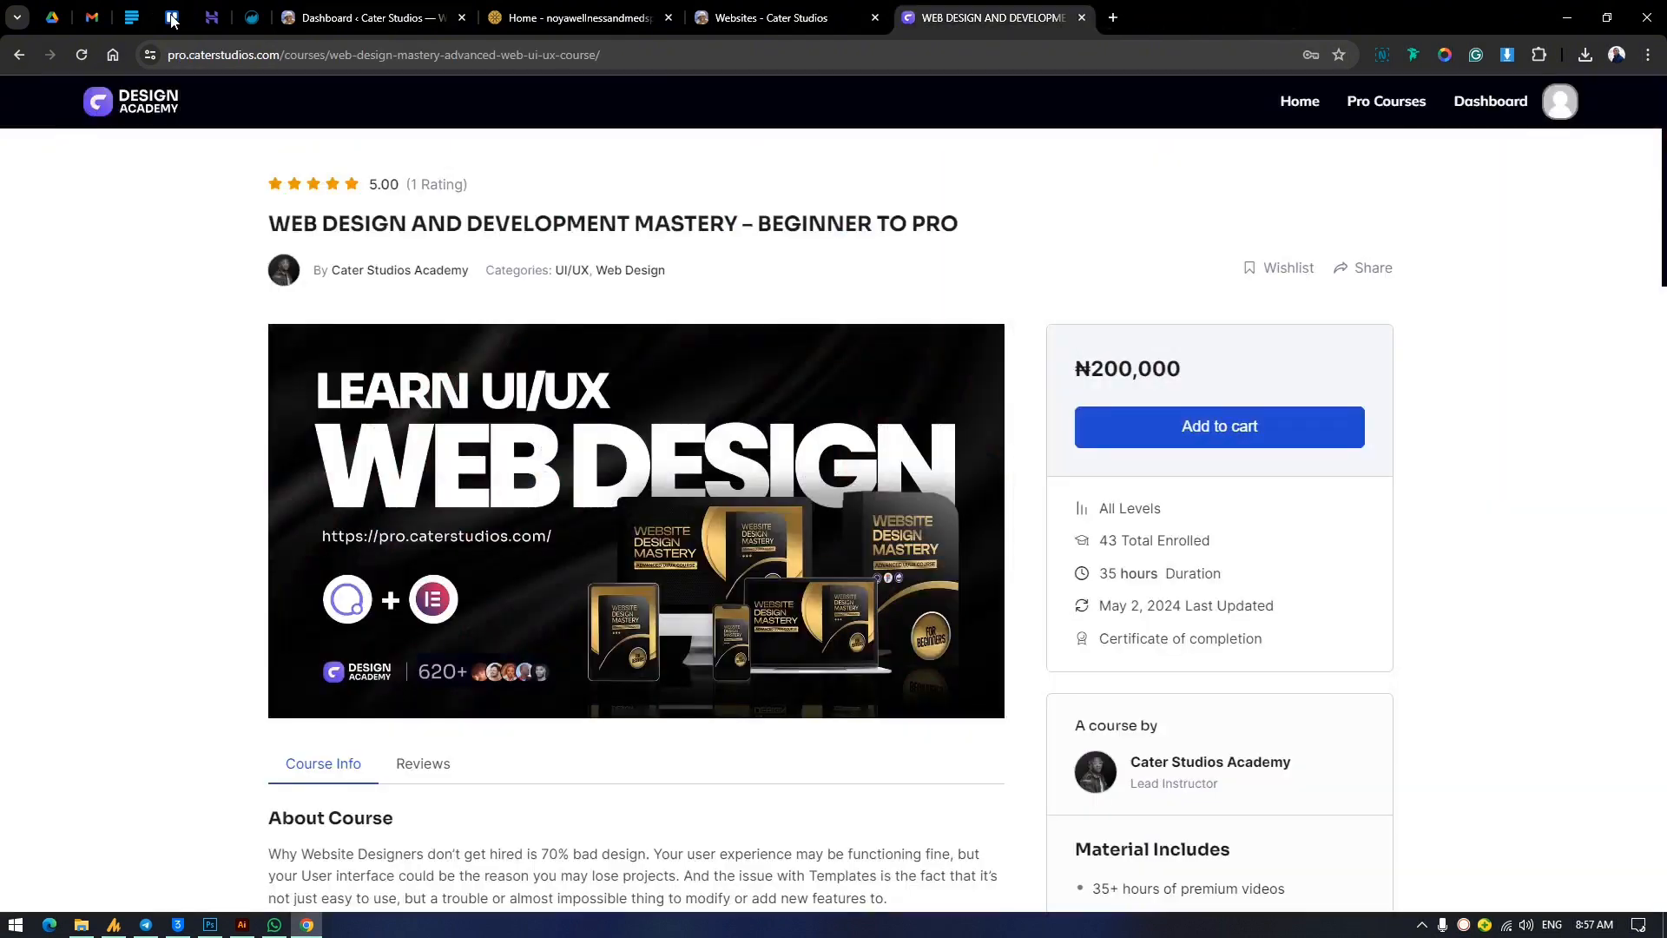
pyautogui.click(364, 17)
pyautogui.click(642, 17)
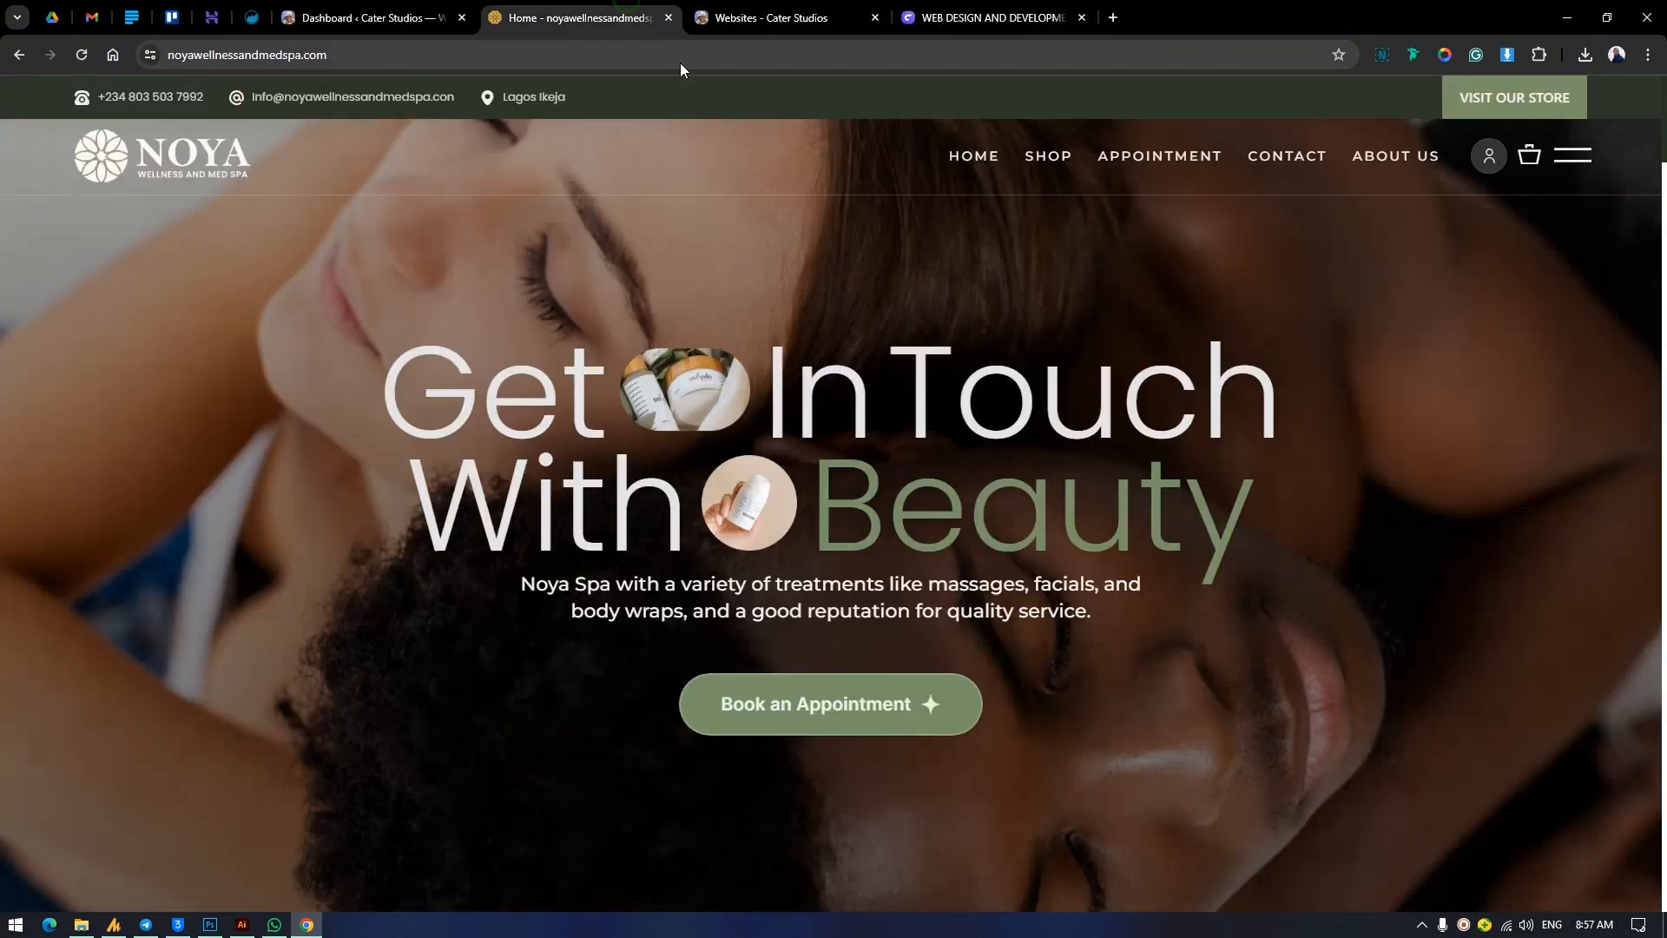
pyautogui.click(764, 18)
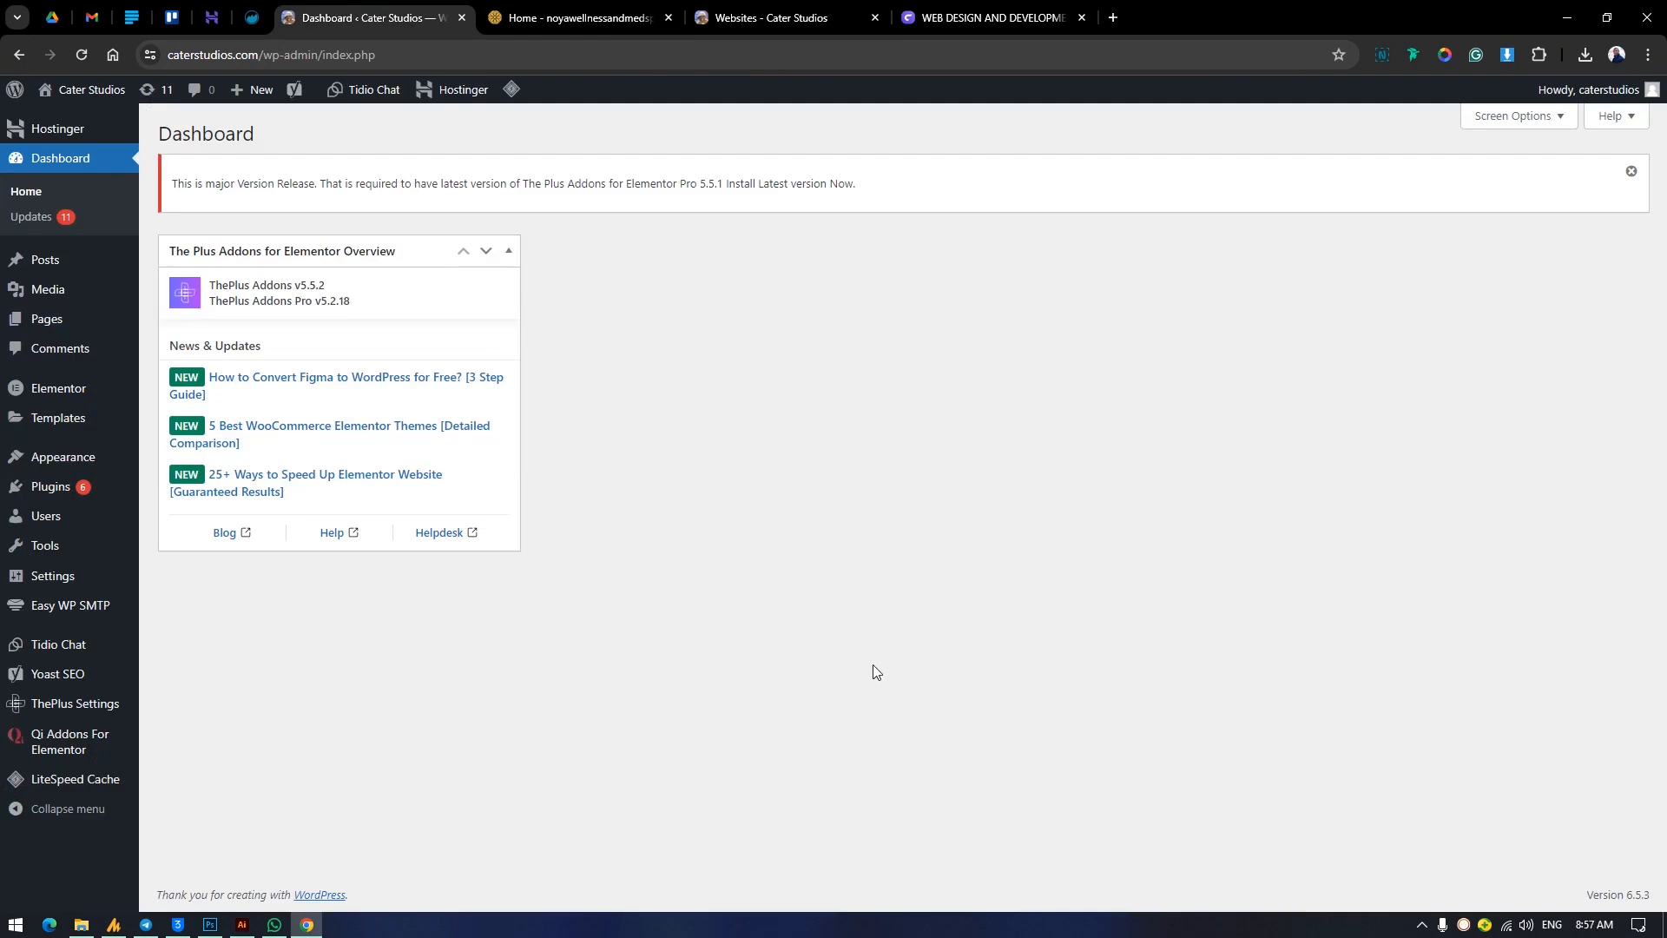
# Open the list of all pages in the Cater Studios WordPress dashboard and add a new page.
pyautogui.moveTo(84, 334)
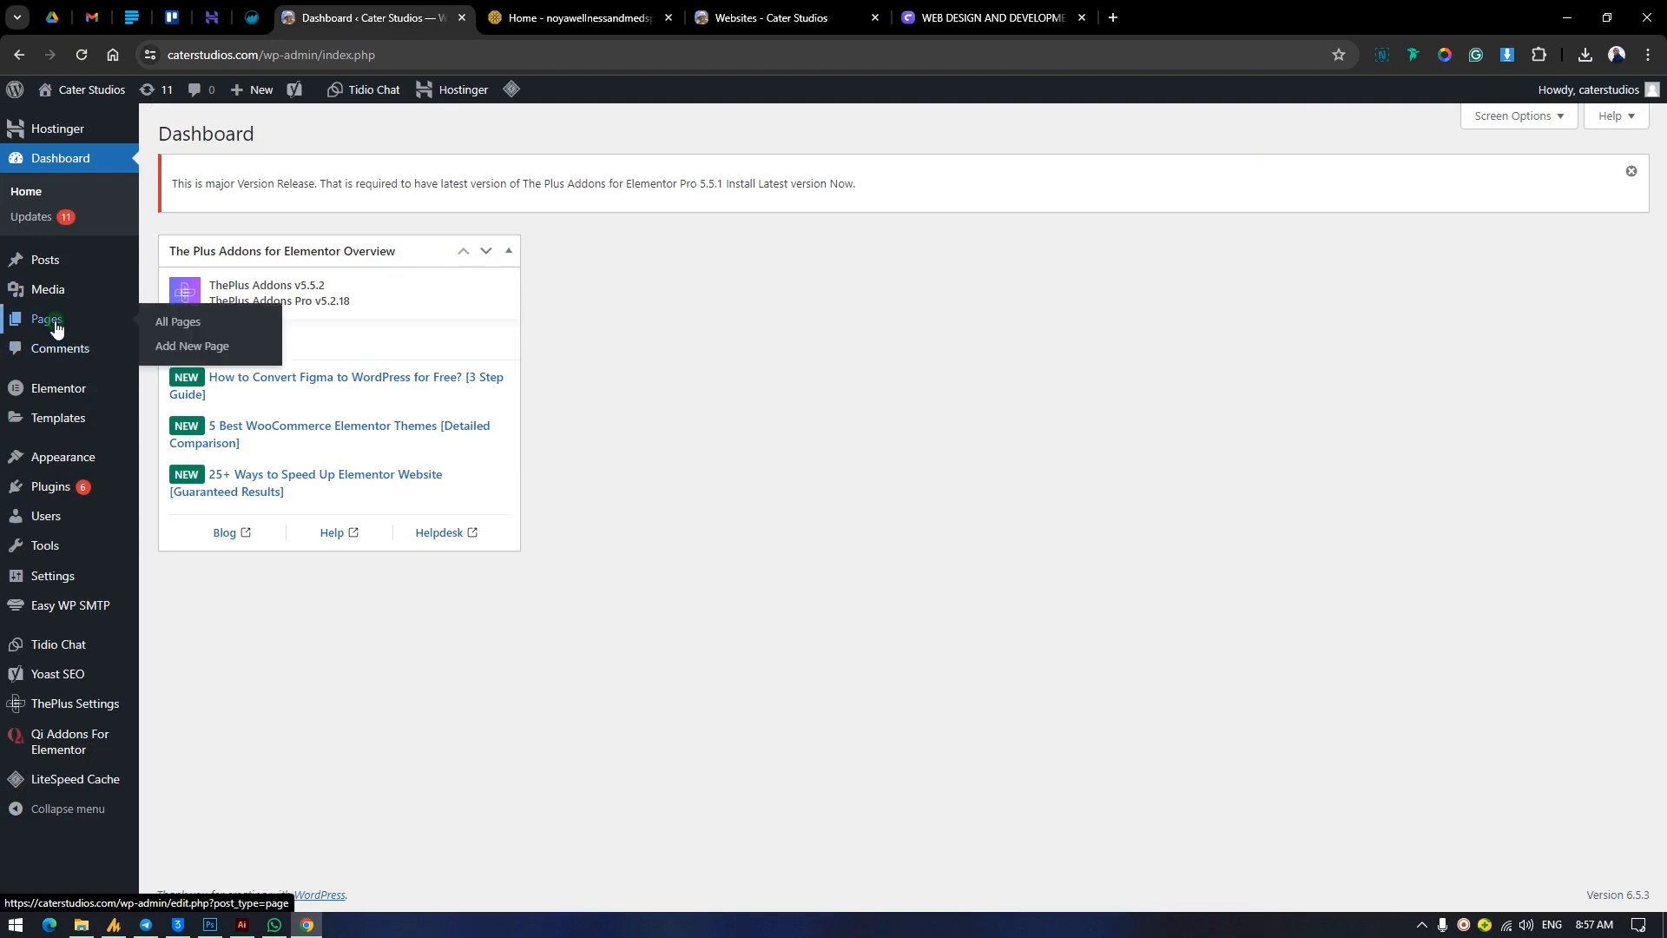
pyautogui.click(144, 319)
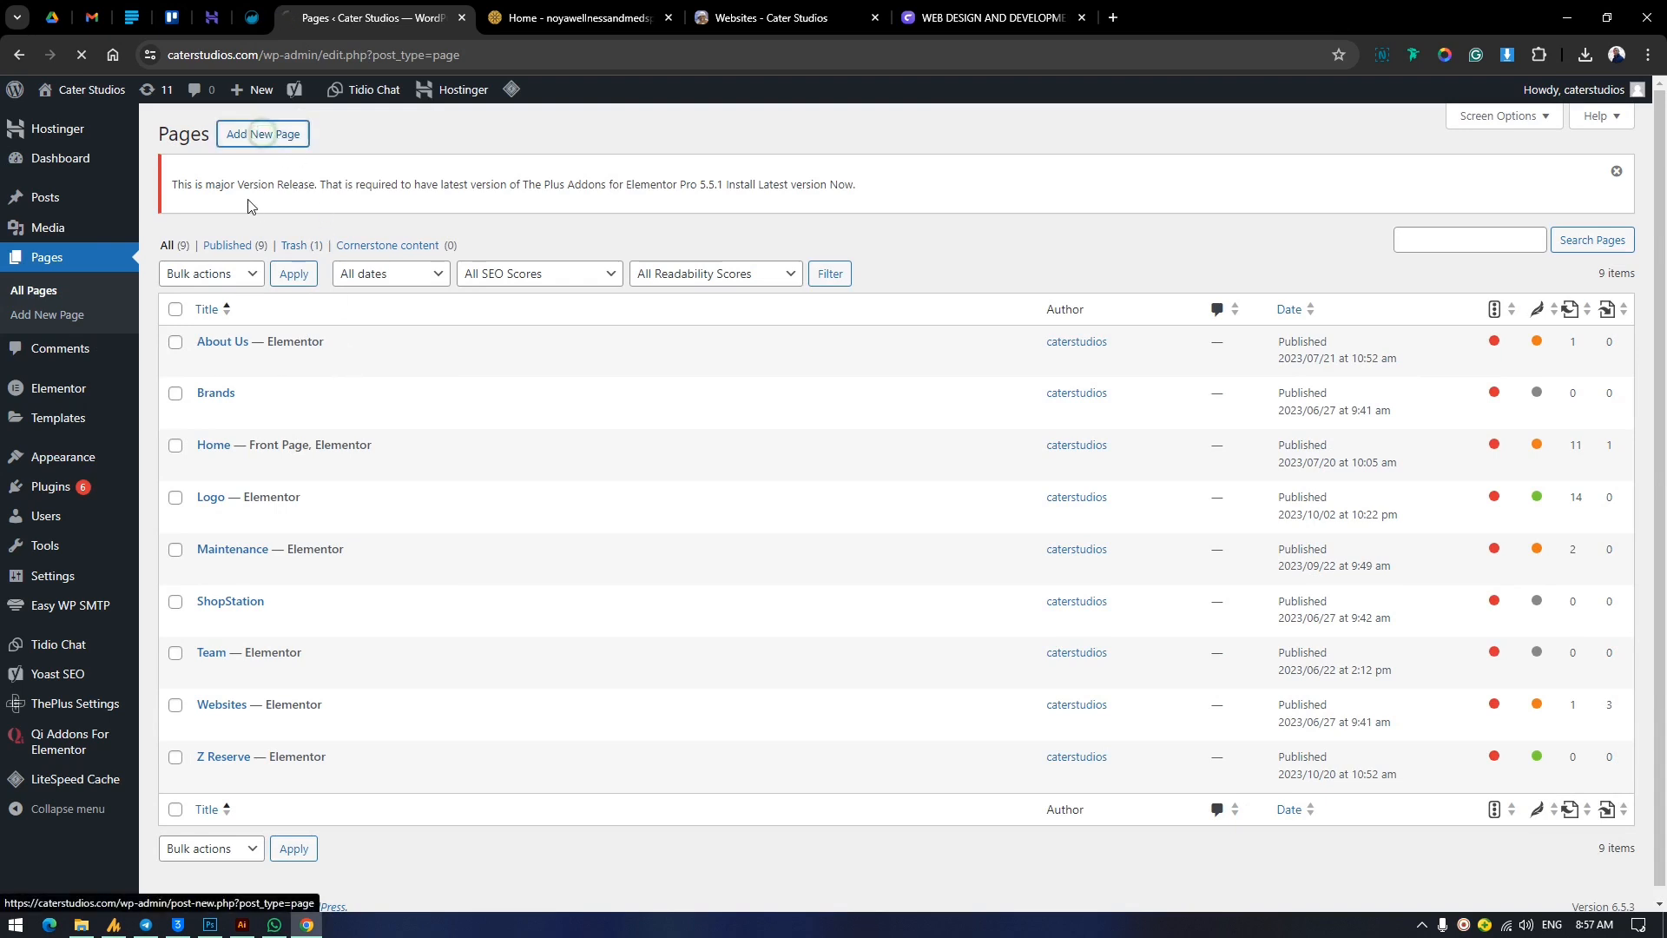
pyautogui.click(250, 146)
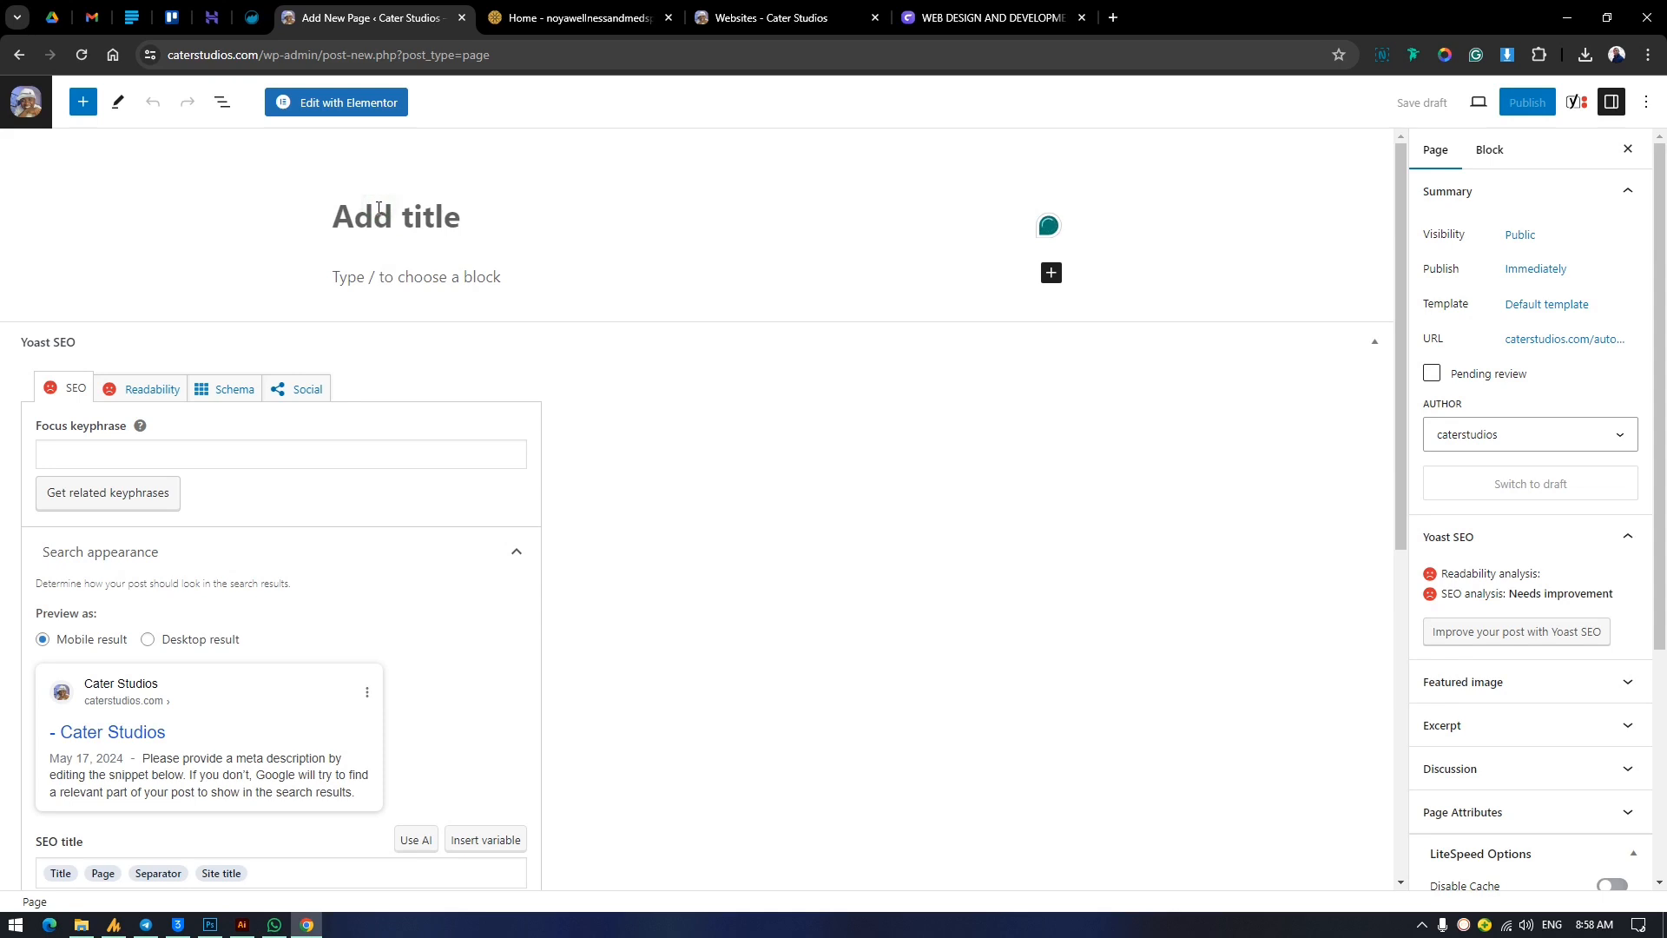
# Title the new page "Home".
pyautogui.write('home')
pyautogui.press('BackSpace')
pyautogui.press('BackSpace')
pyautogui.press('BackSpace')
pyautogui.press('BackSpace')
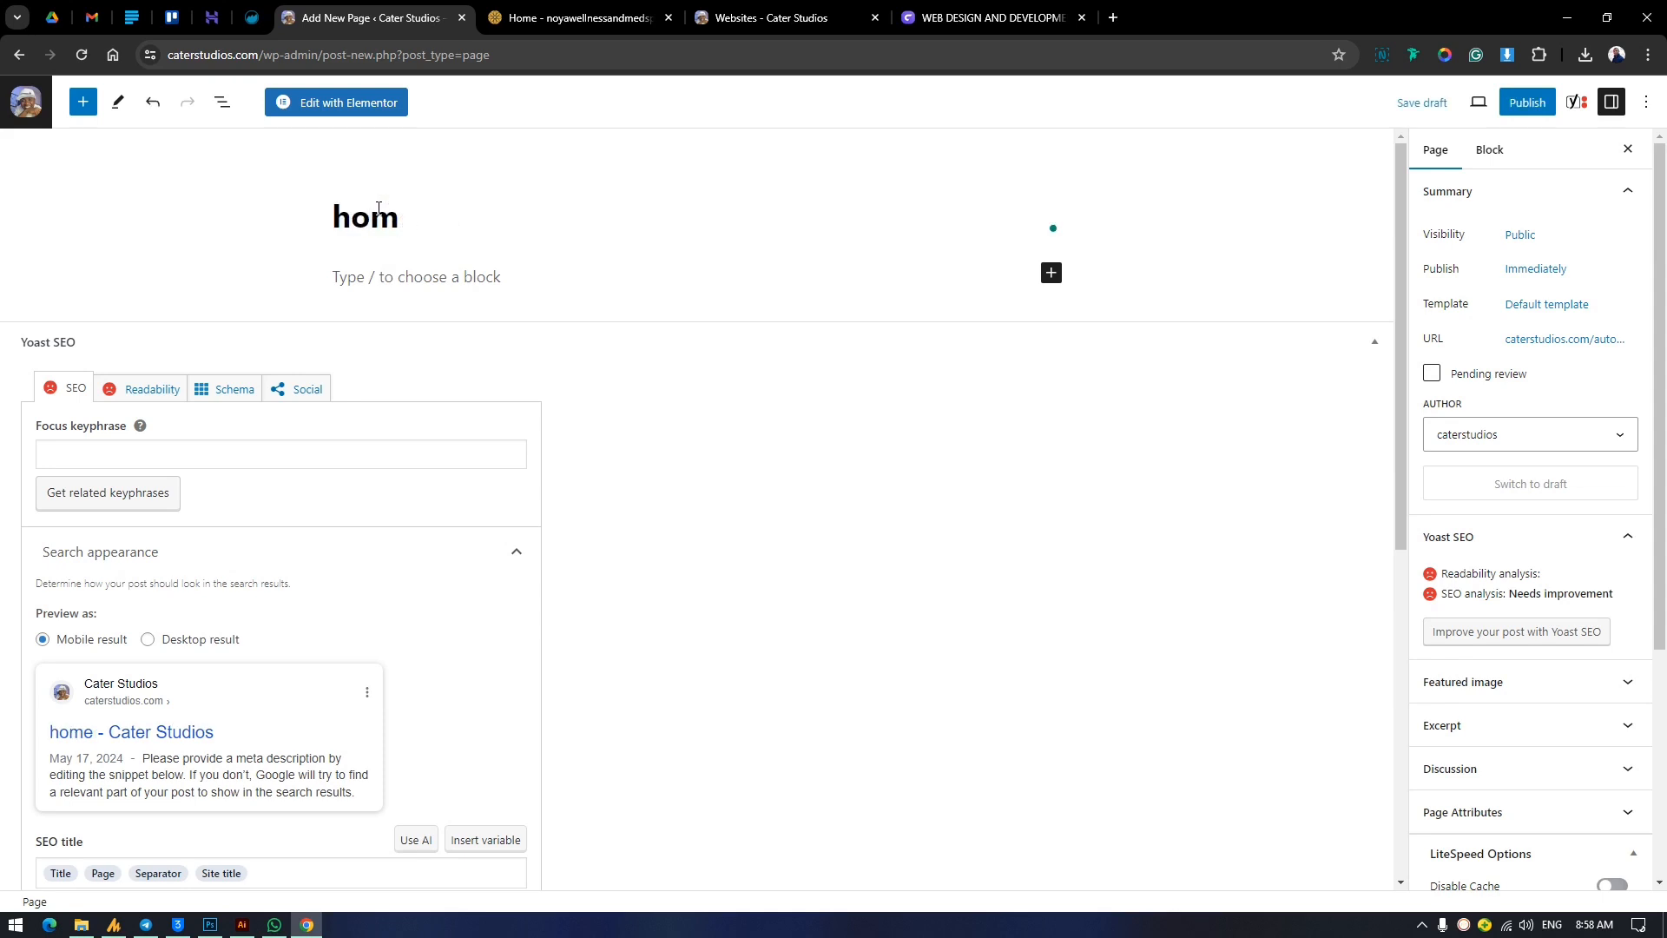
pyautogui.write('Home')
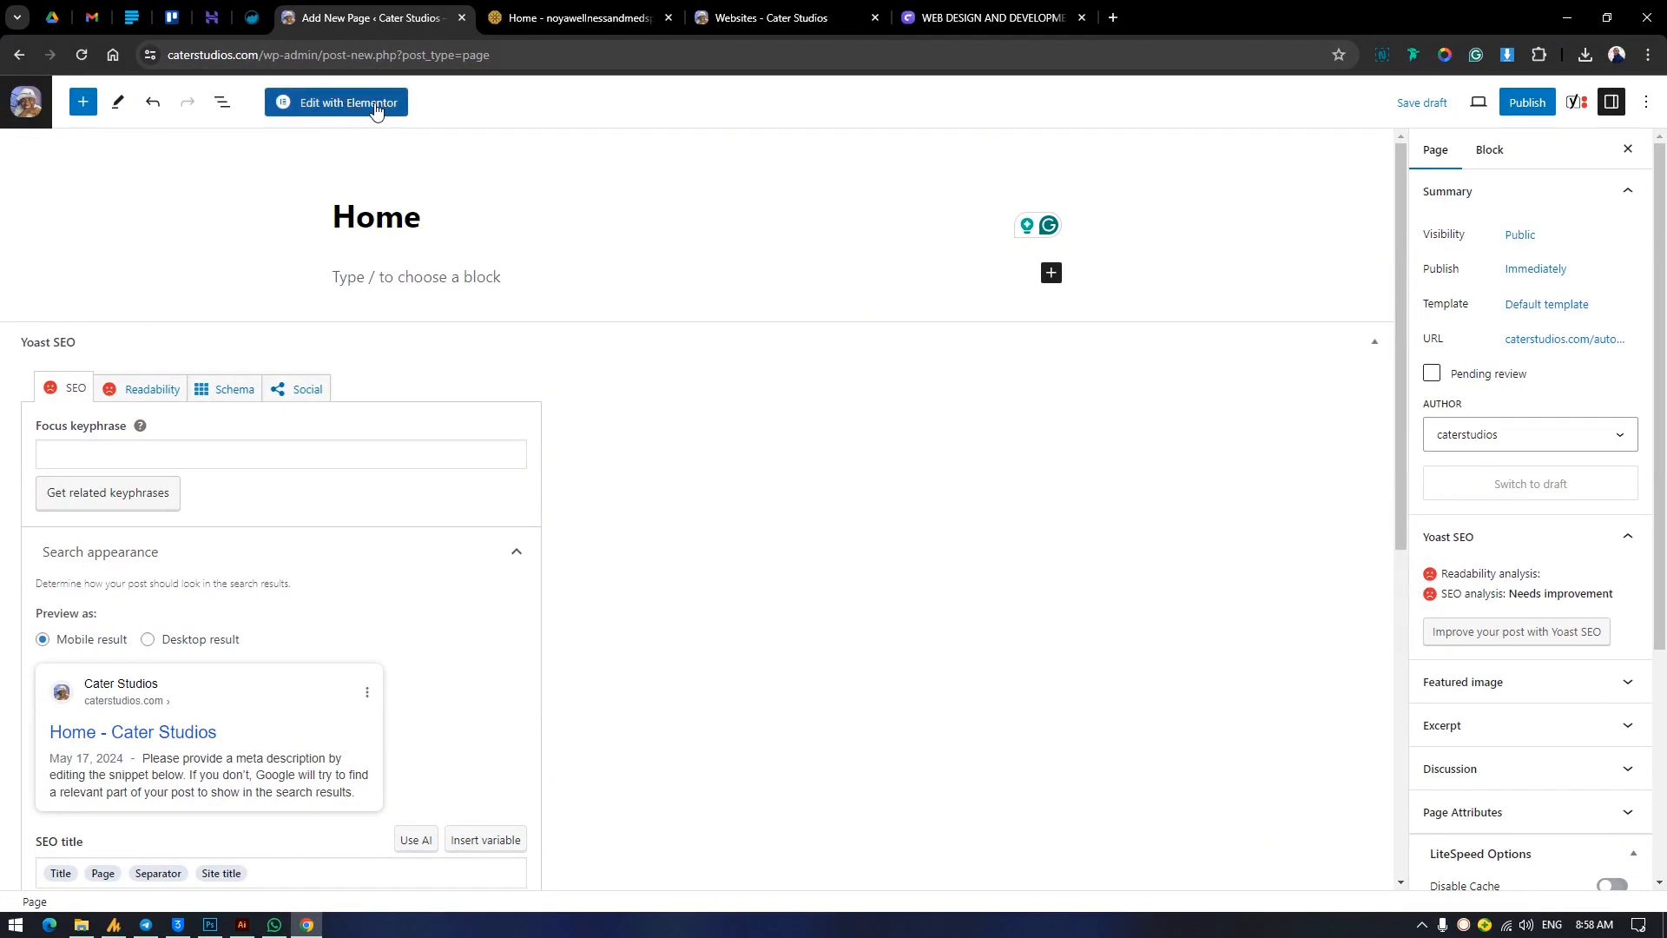
# Leave the new Home page without saving it and return to the list of all pages.
pyautogui.click(26, 102)
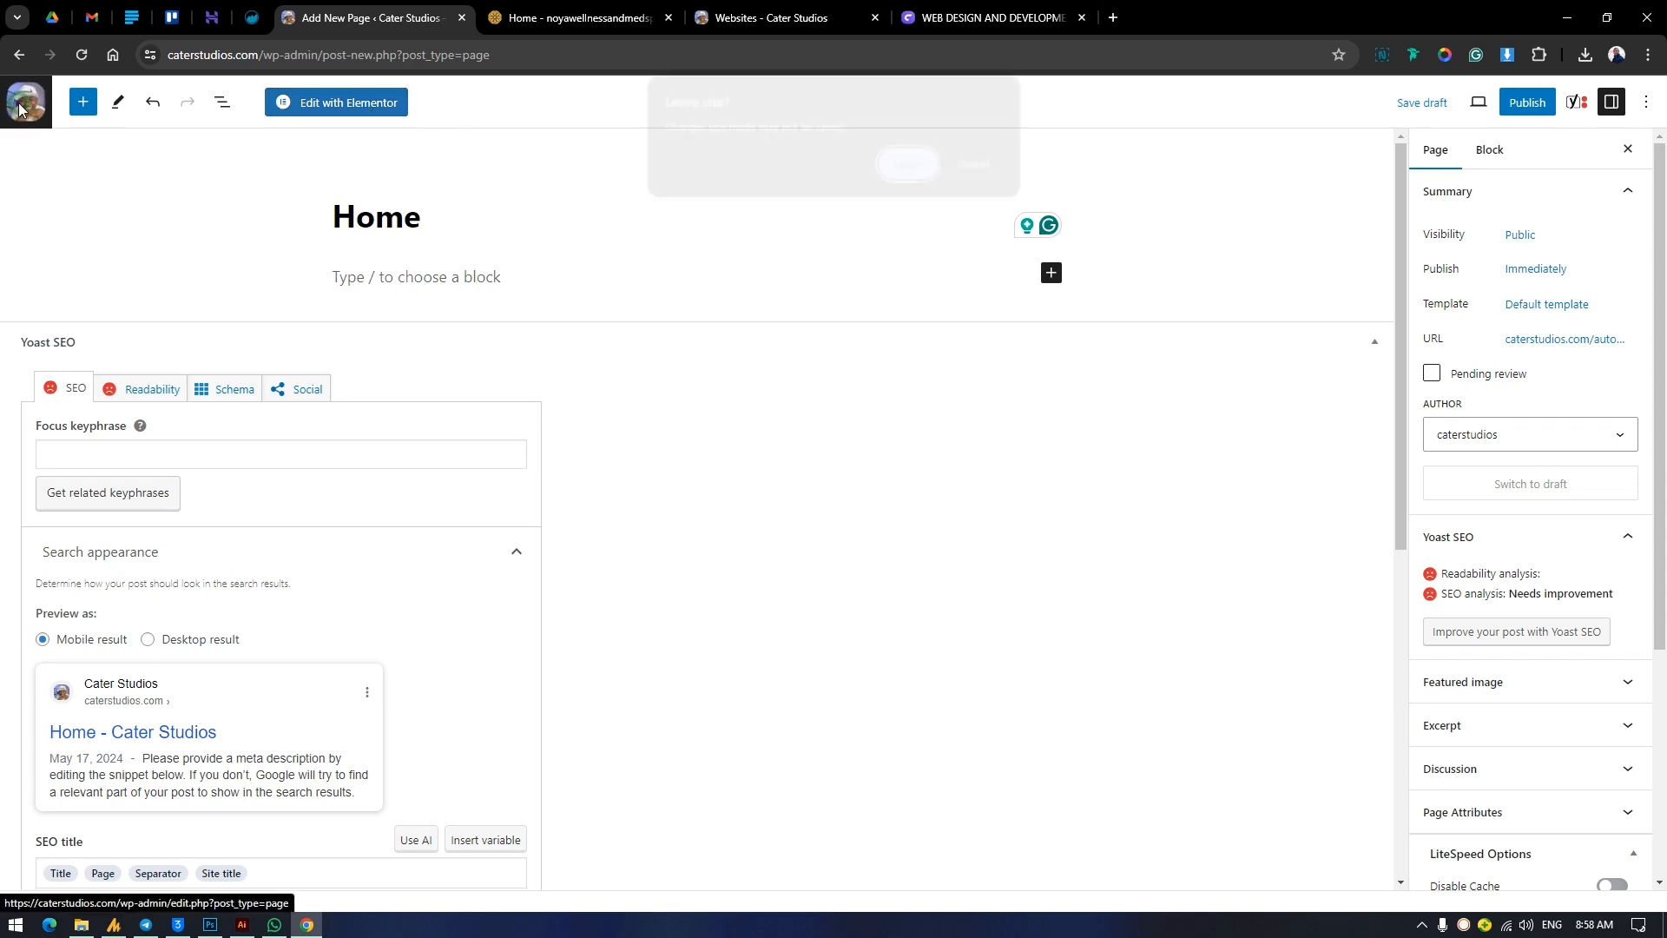
pyautogui.click(981, 166)
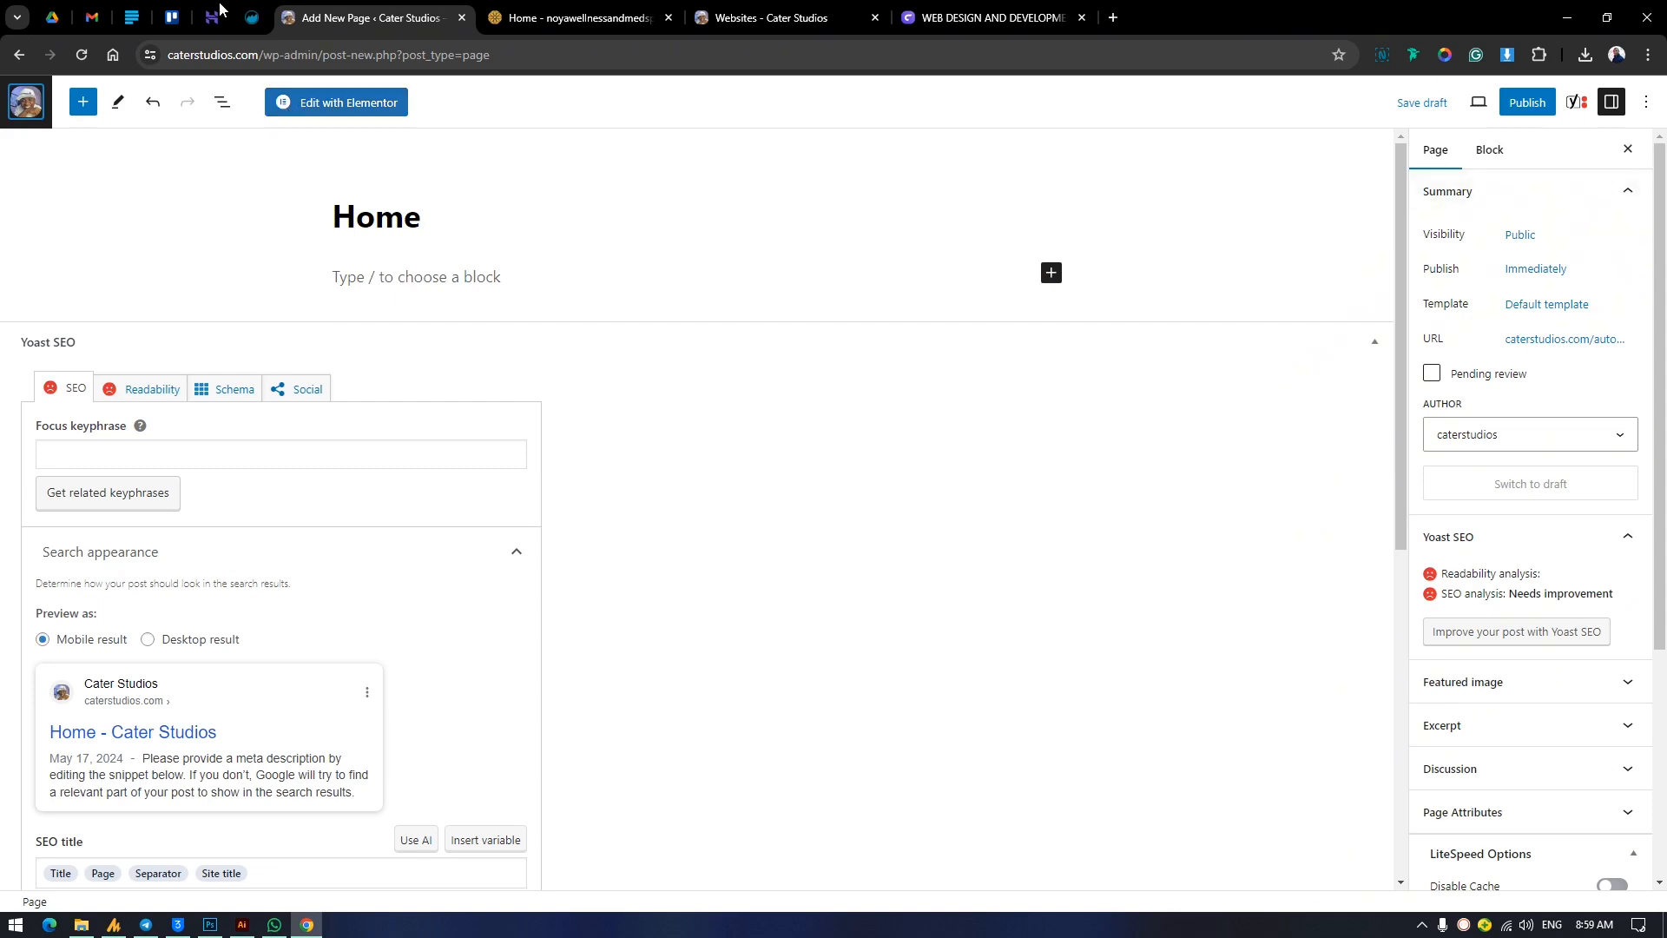
pyautogui.click(26, 102)
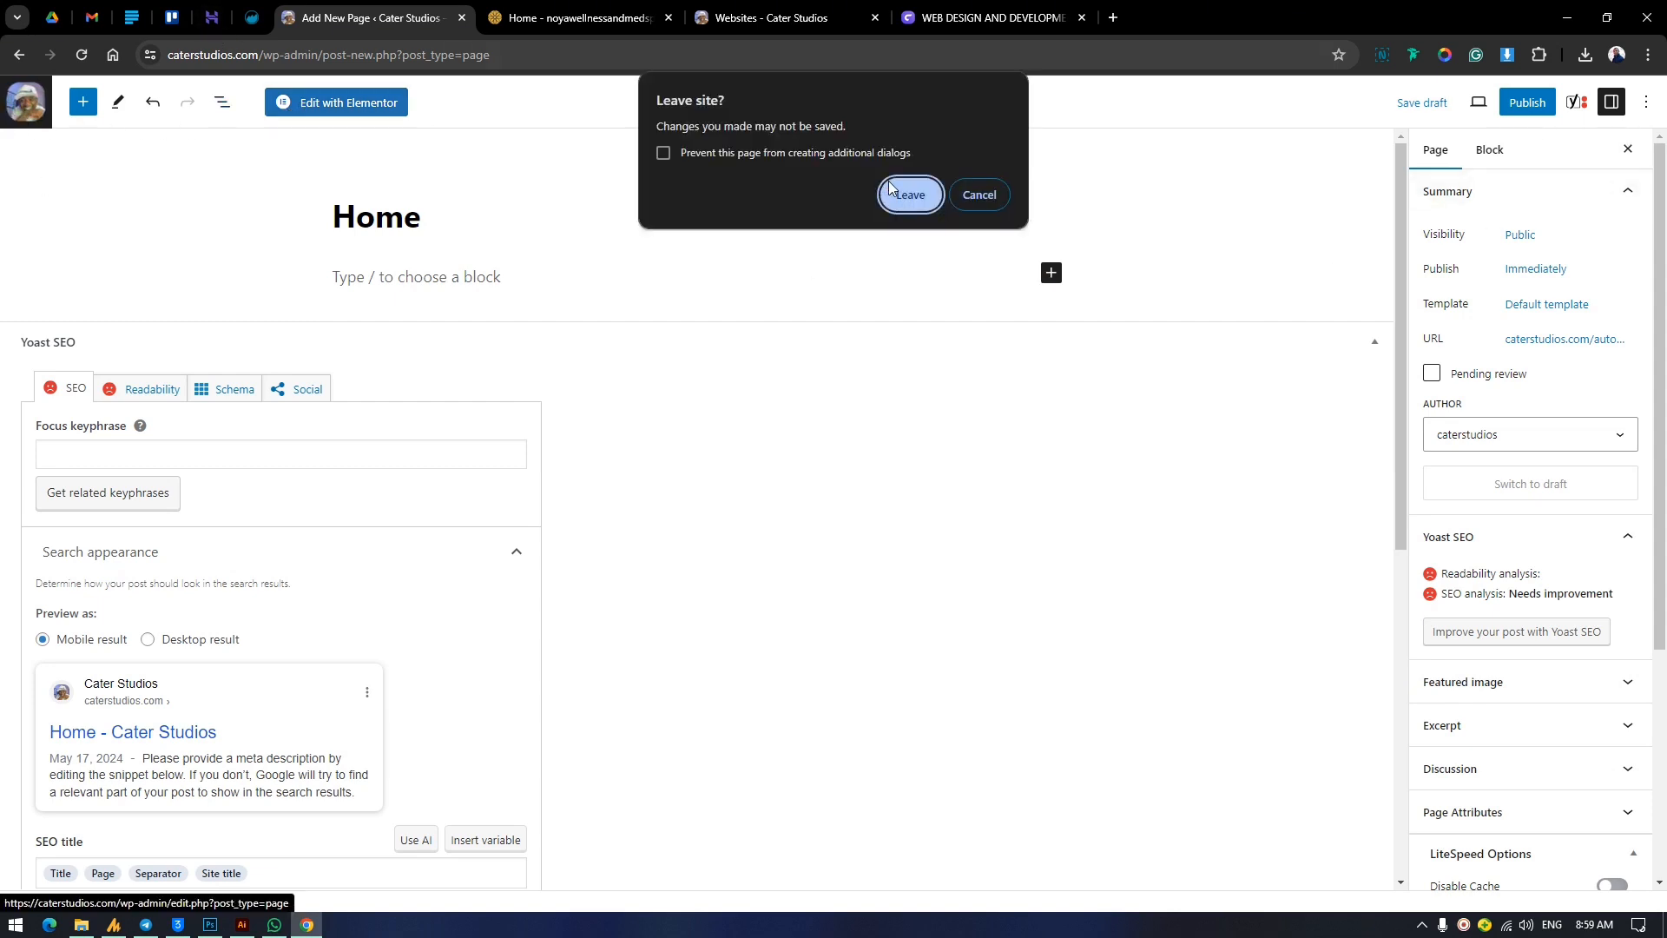
pyautogui.click(920, 193)
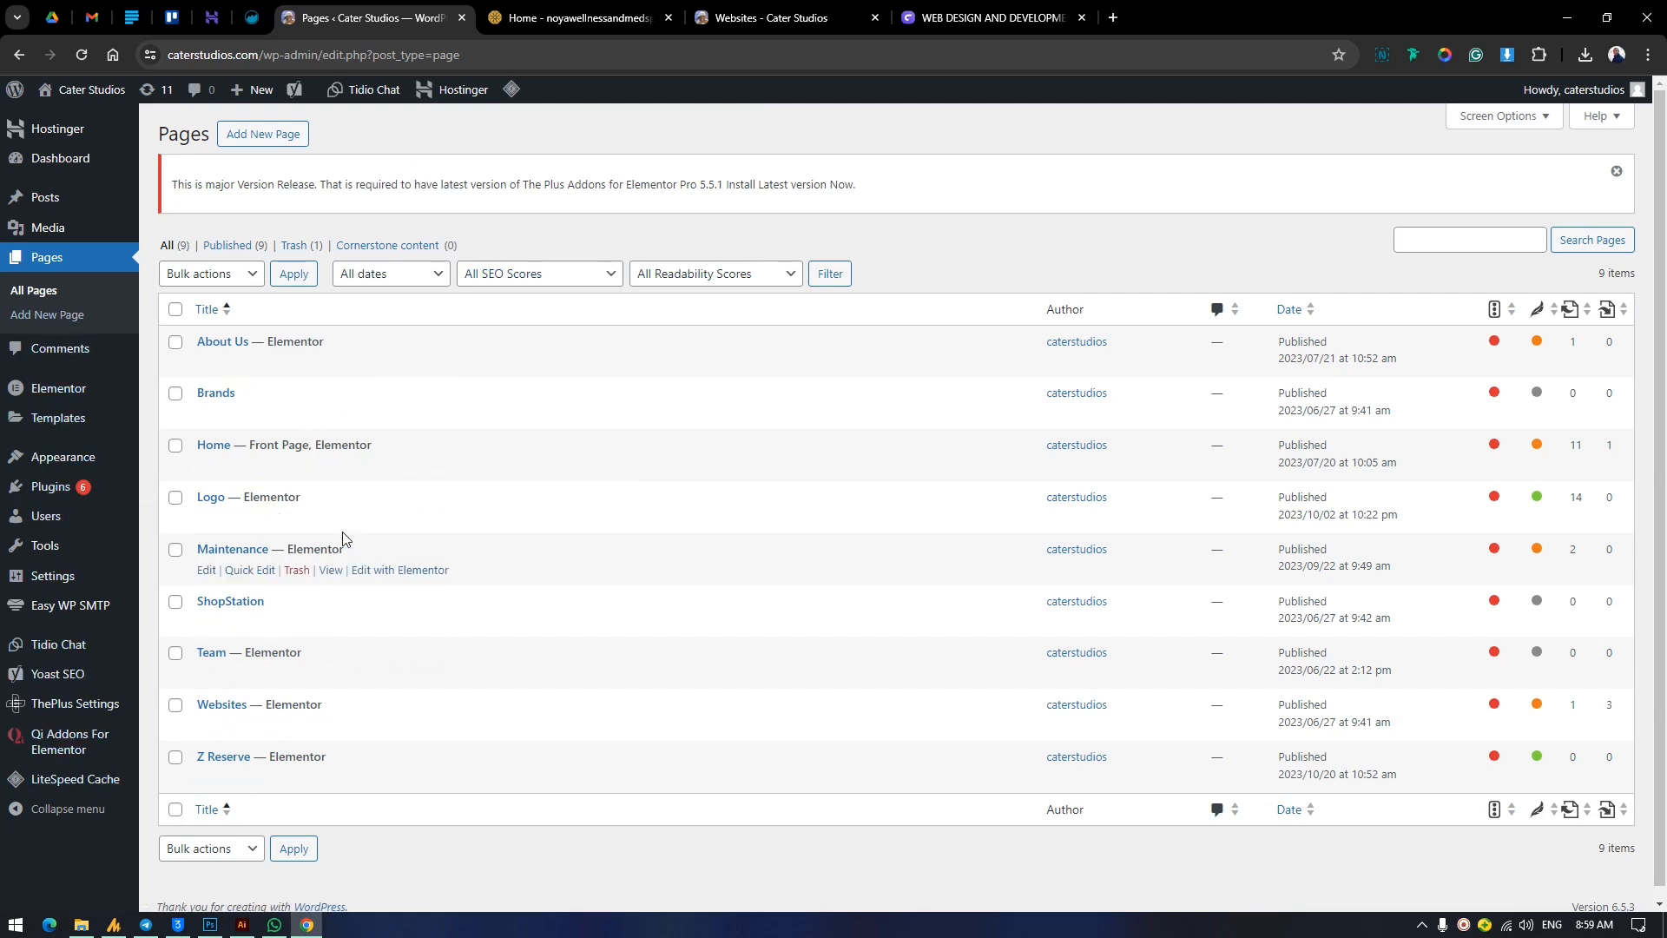
# Open the site's menu management page under the appearance settings and review the structure of the Primary menu.
pyautogui.scroll(-1, 408, 608)
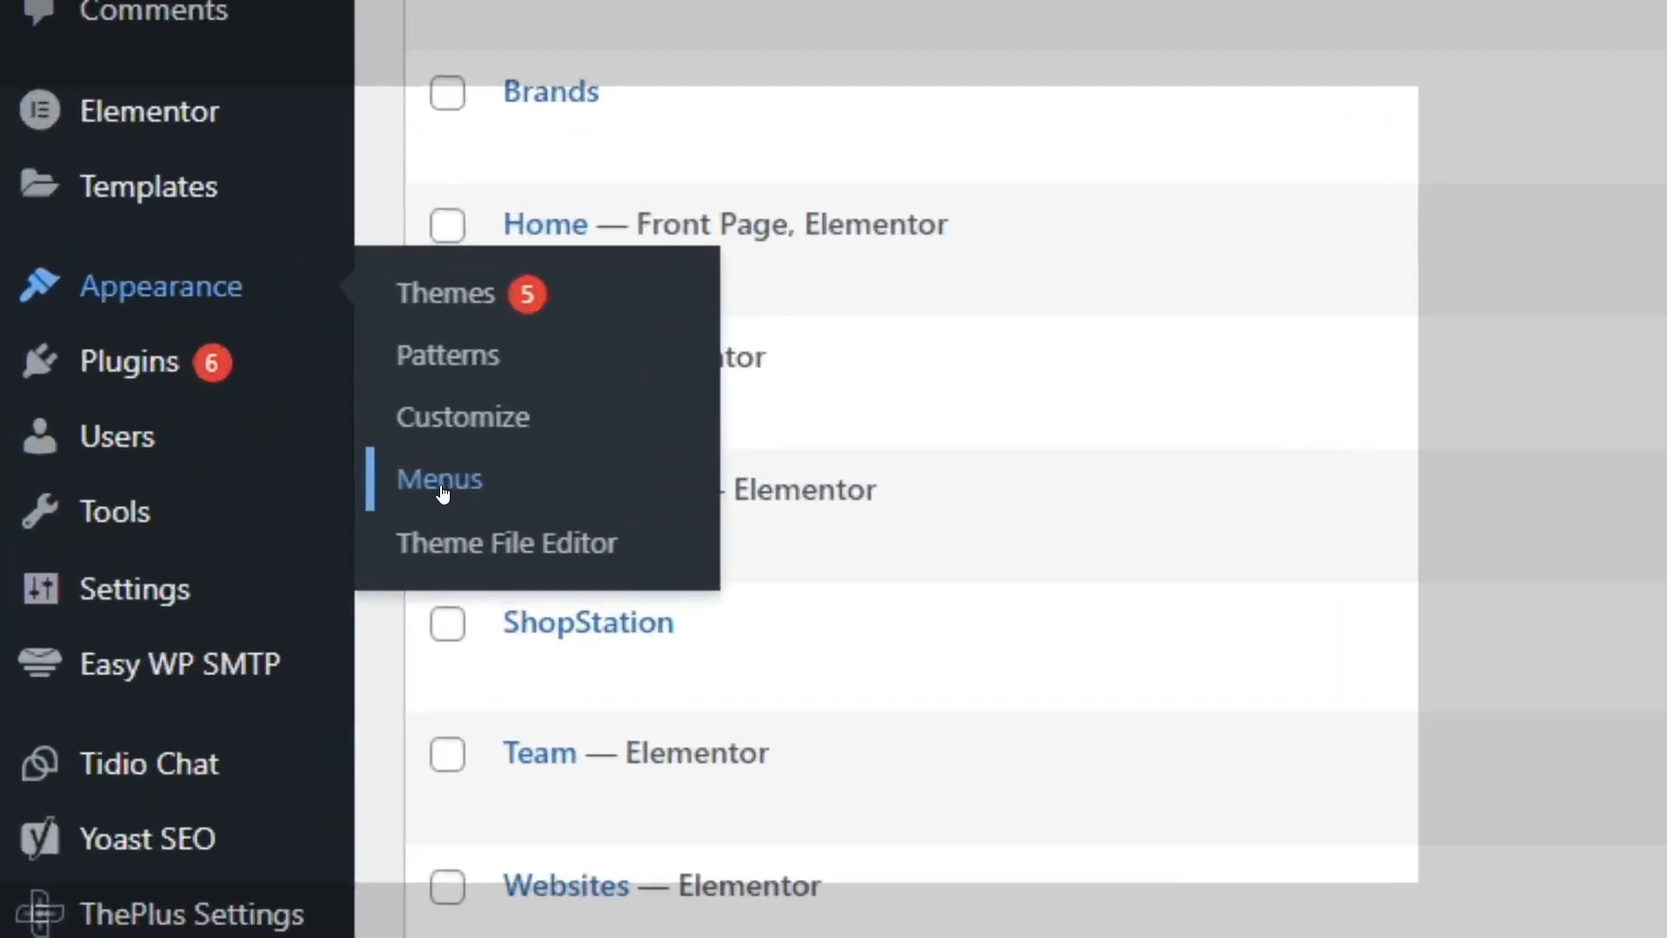
pyautogui.click(172, 533)
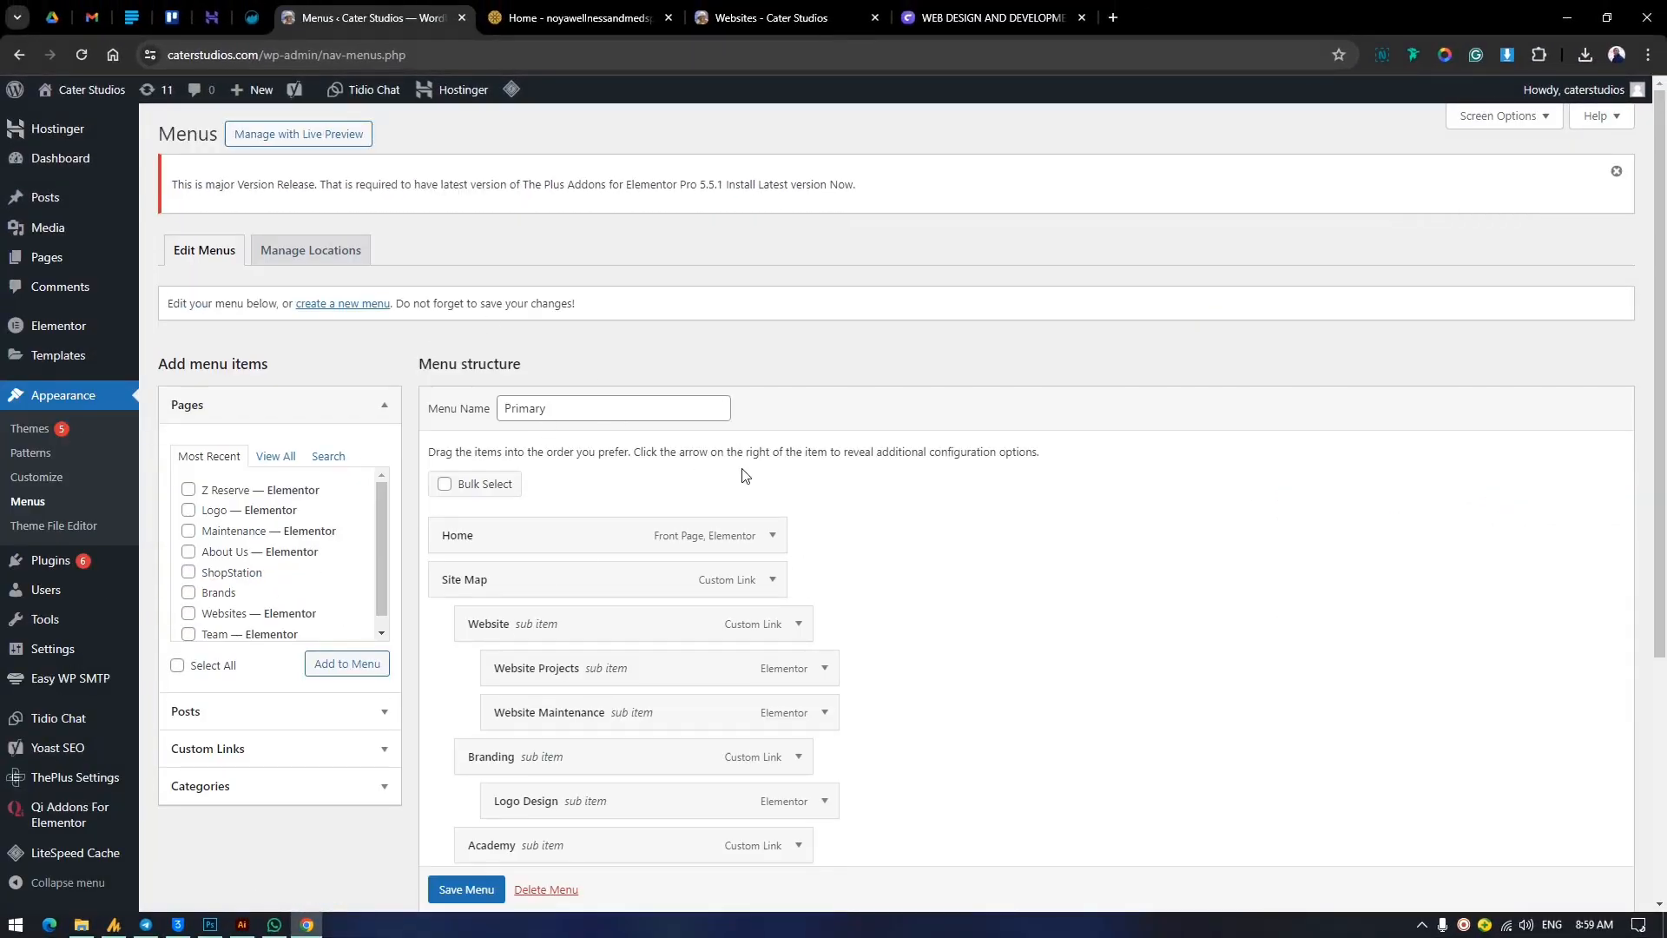
pyautogui.scroll(-3, 926, 523)
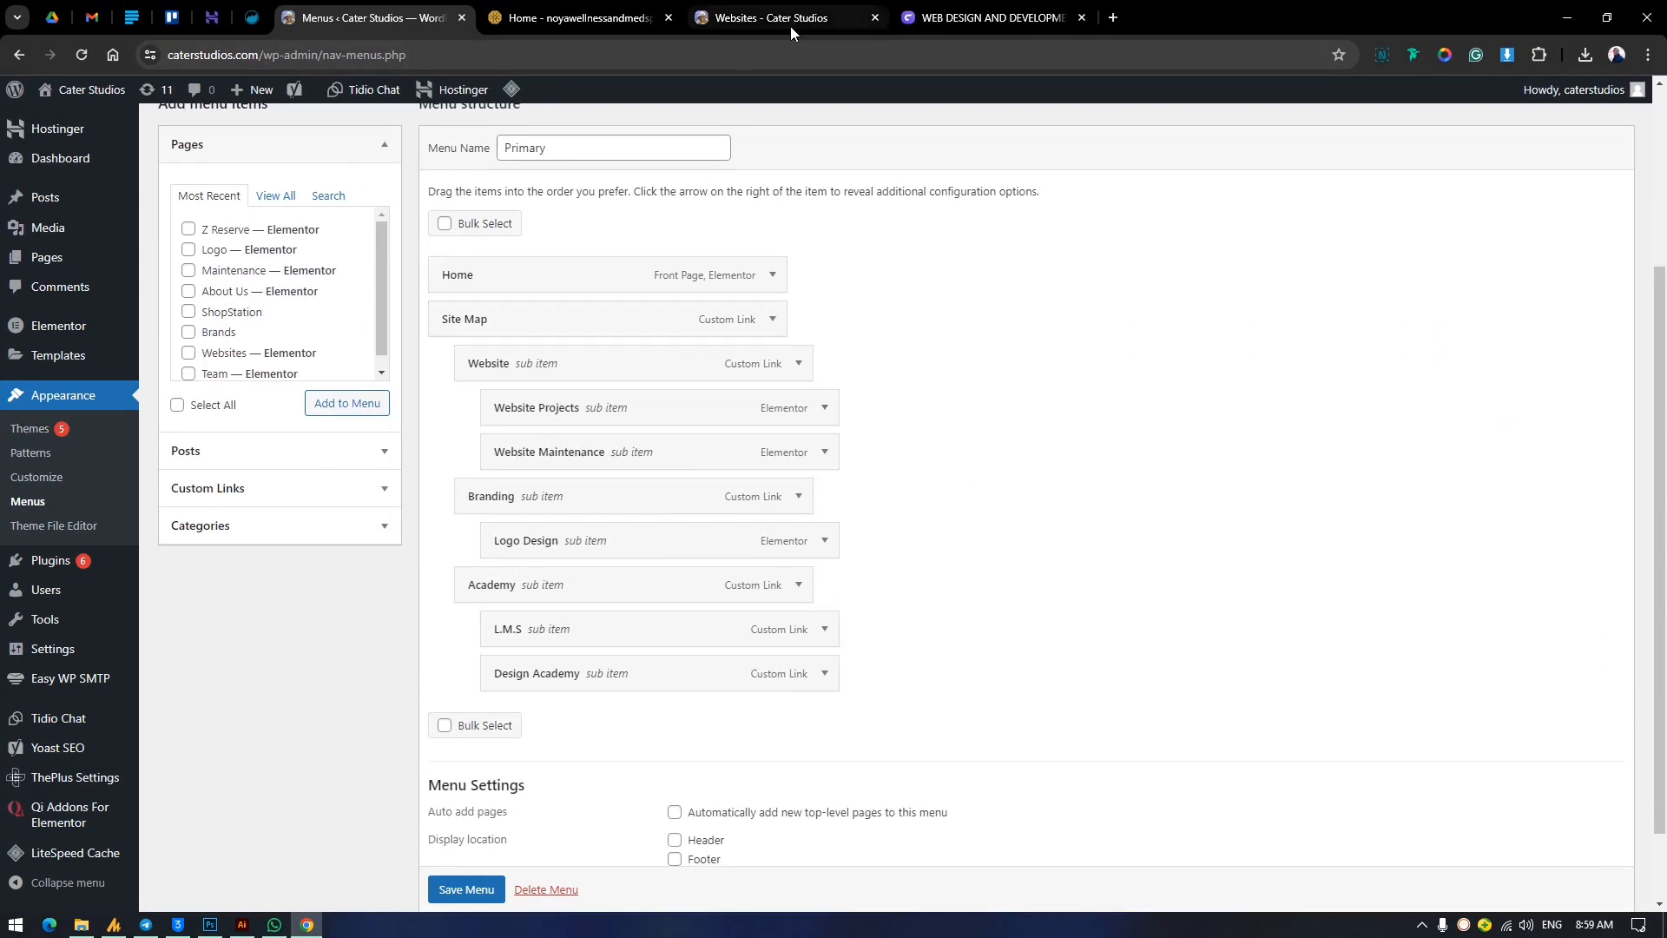
pyautogui.scroll(3, 806, 507)
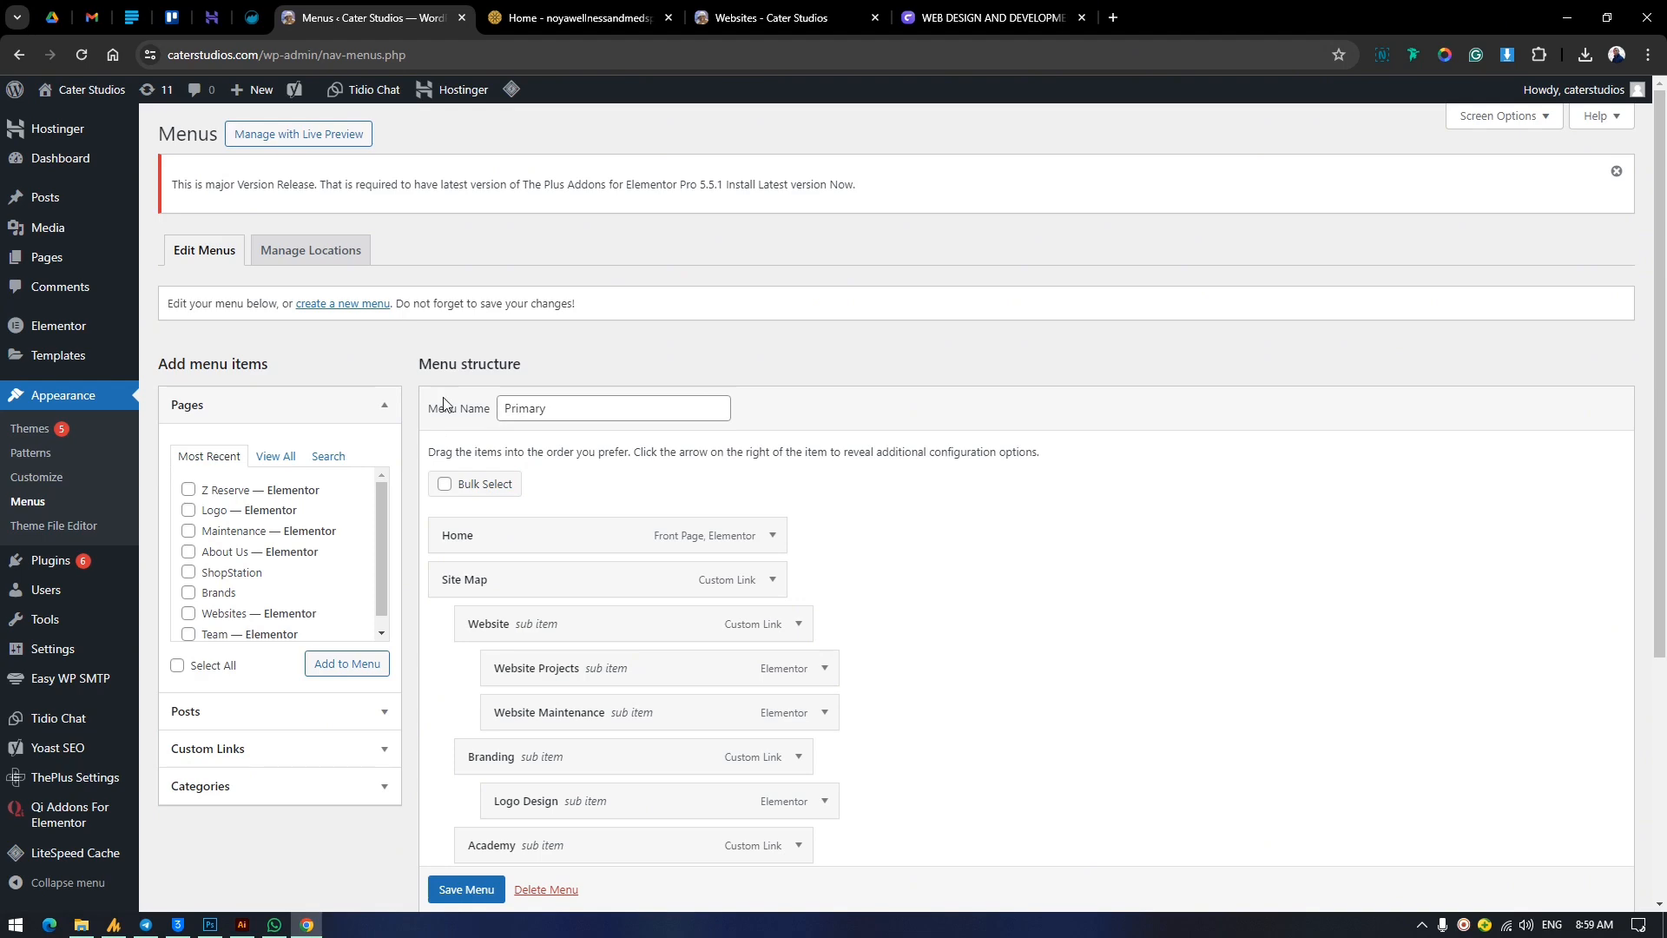
# Create a new navigation menu named "new menu" and save it.
pyautogui.click(345, 304)
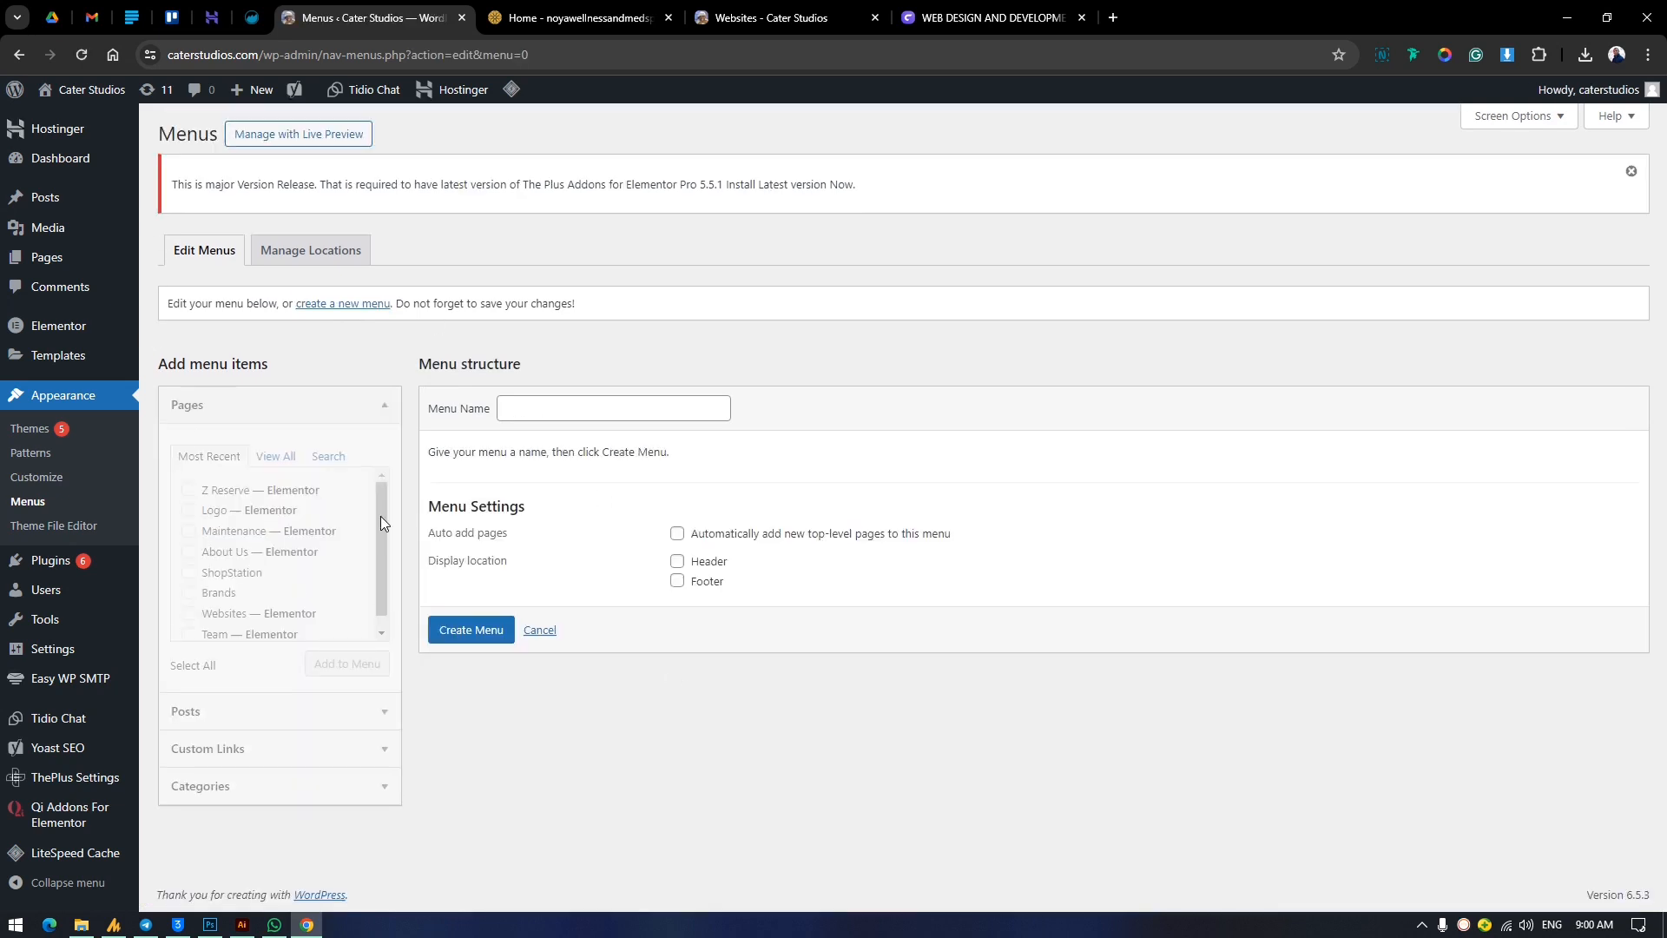
pyautogui.click(514, 407)
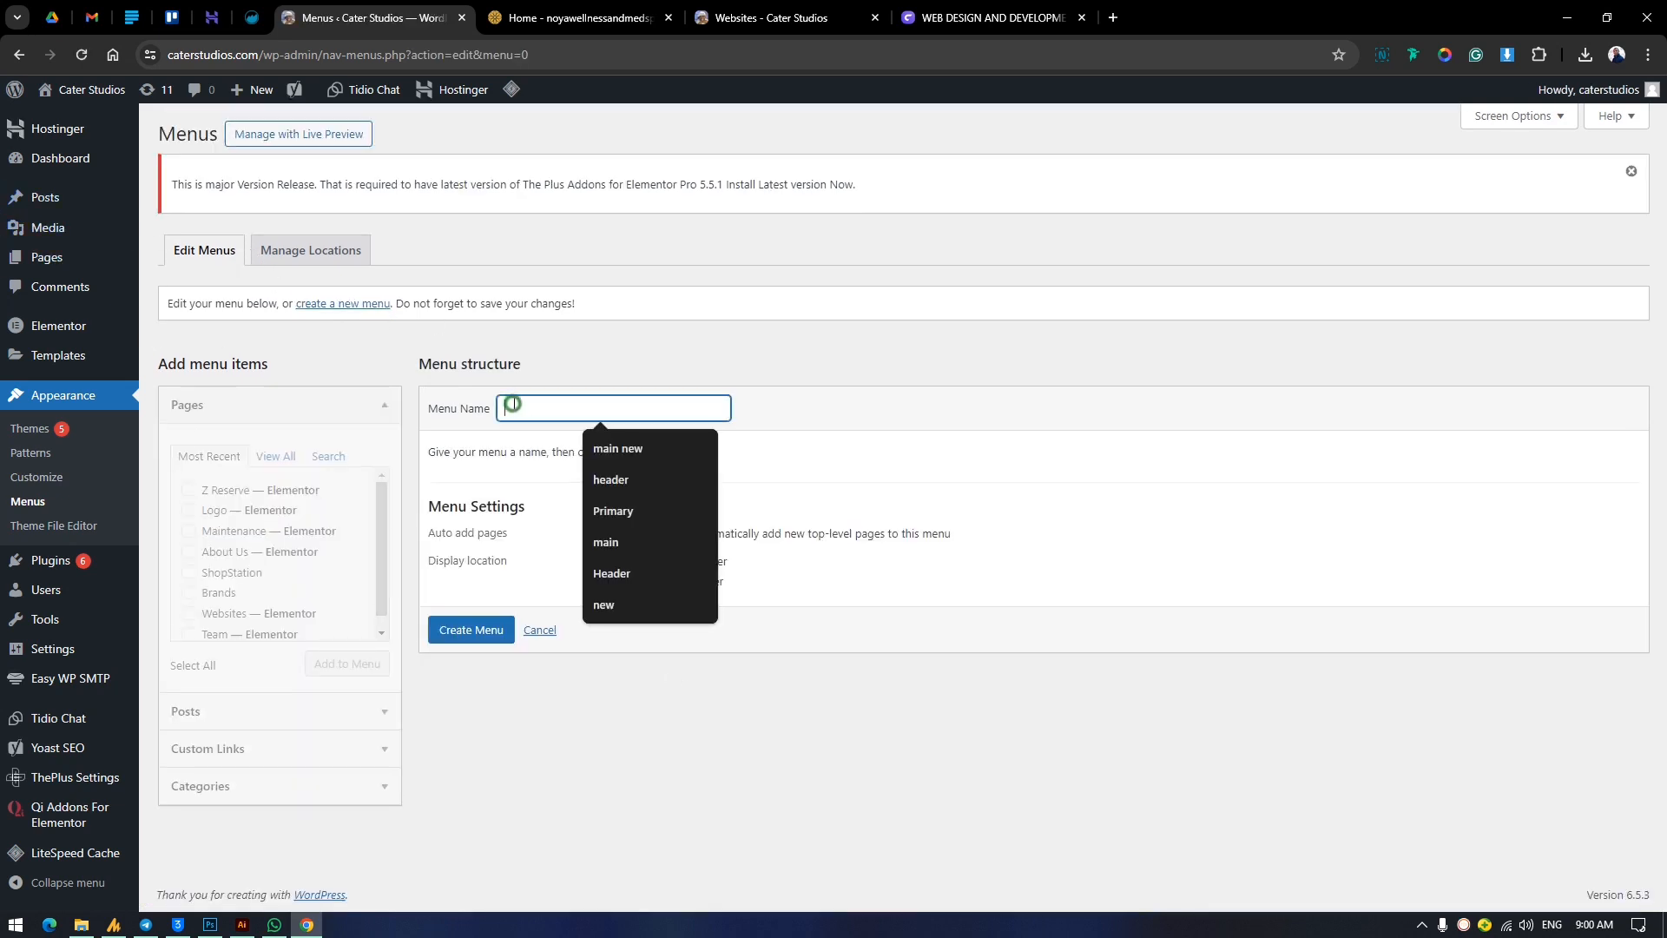
pyautogui.write('new menu')
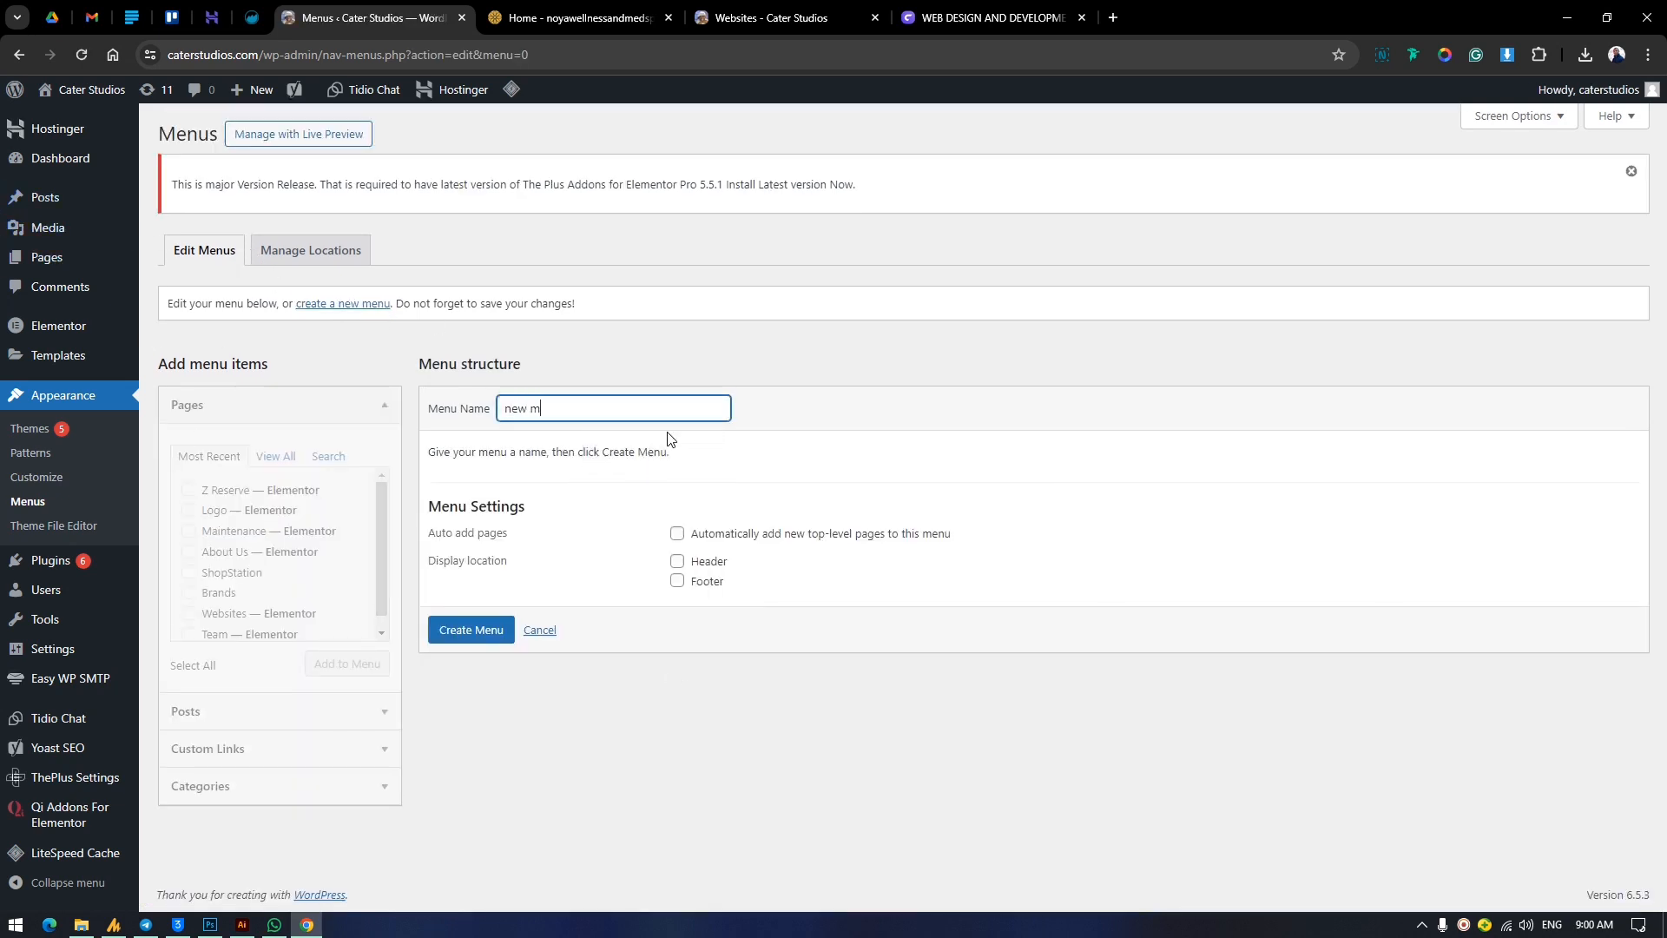
pyautogui.click(470, 634)
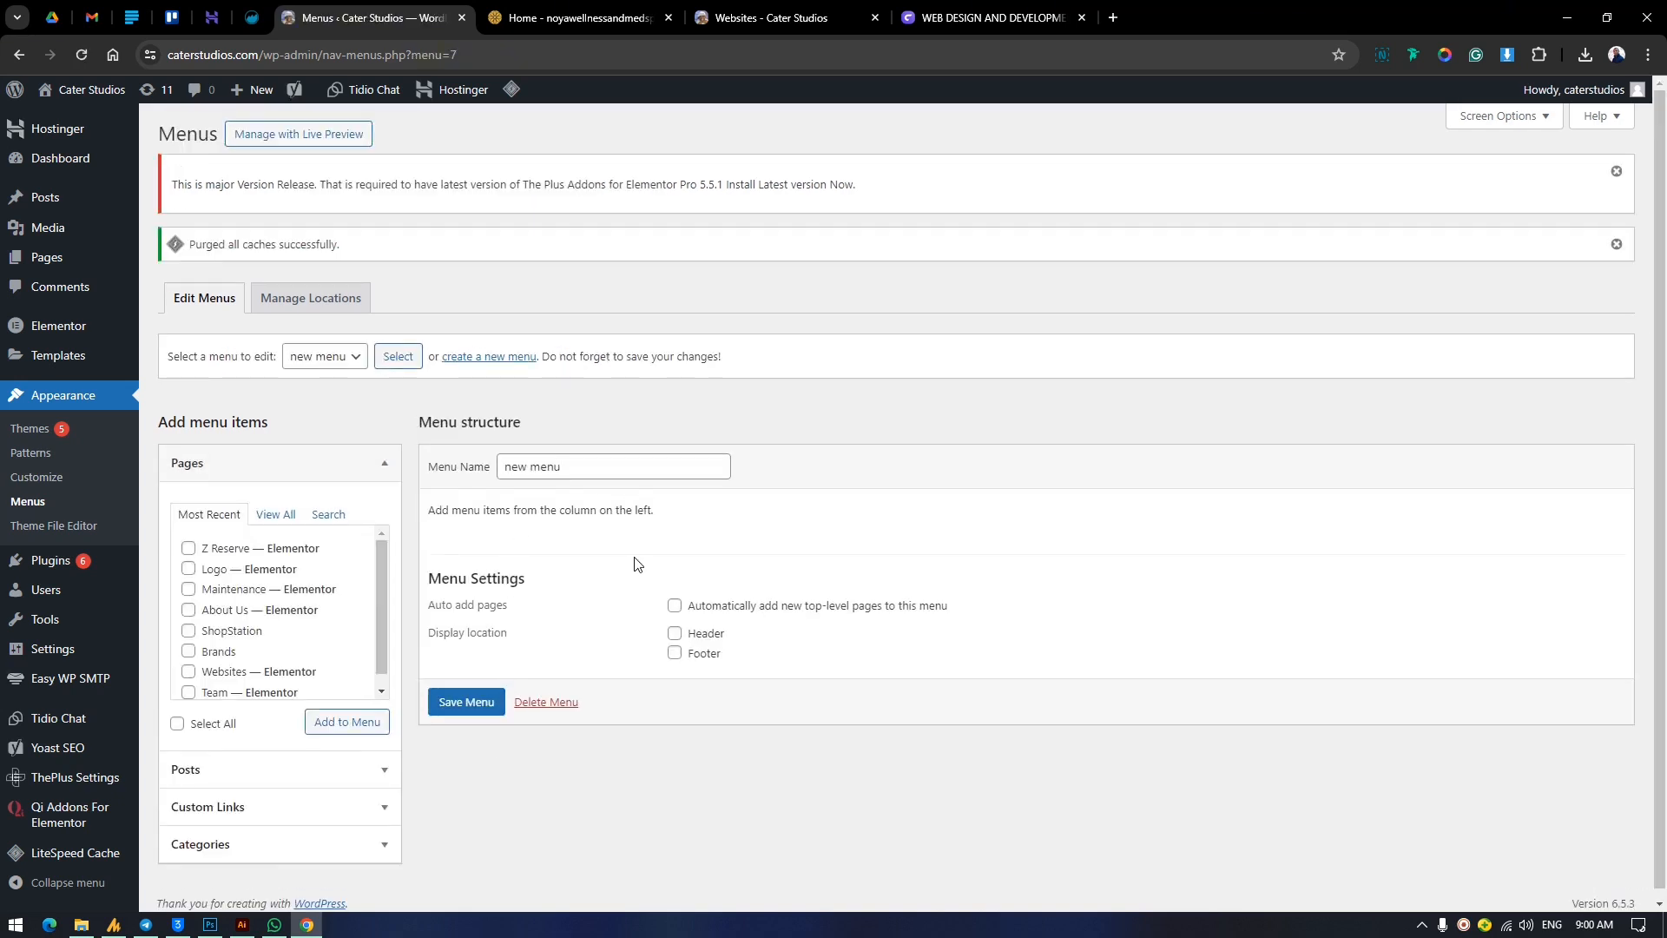
pyautogui.click(478, 709)
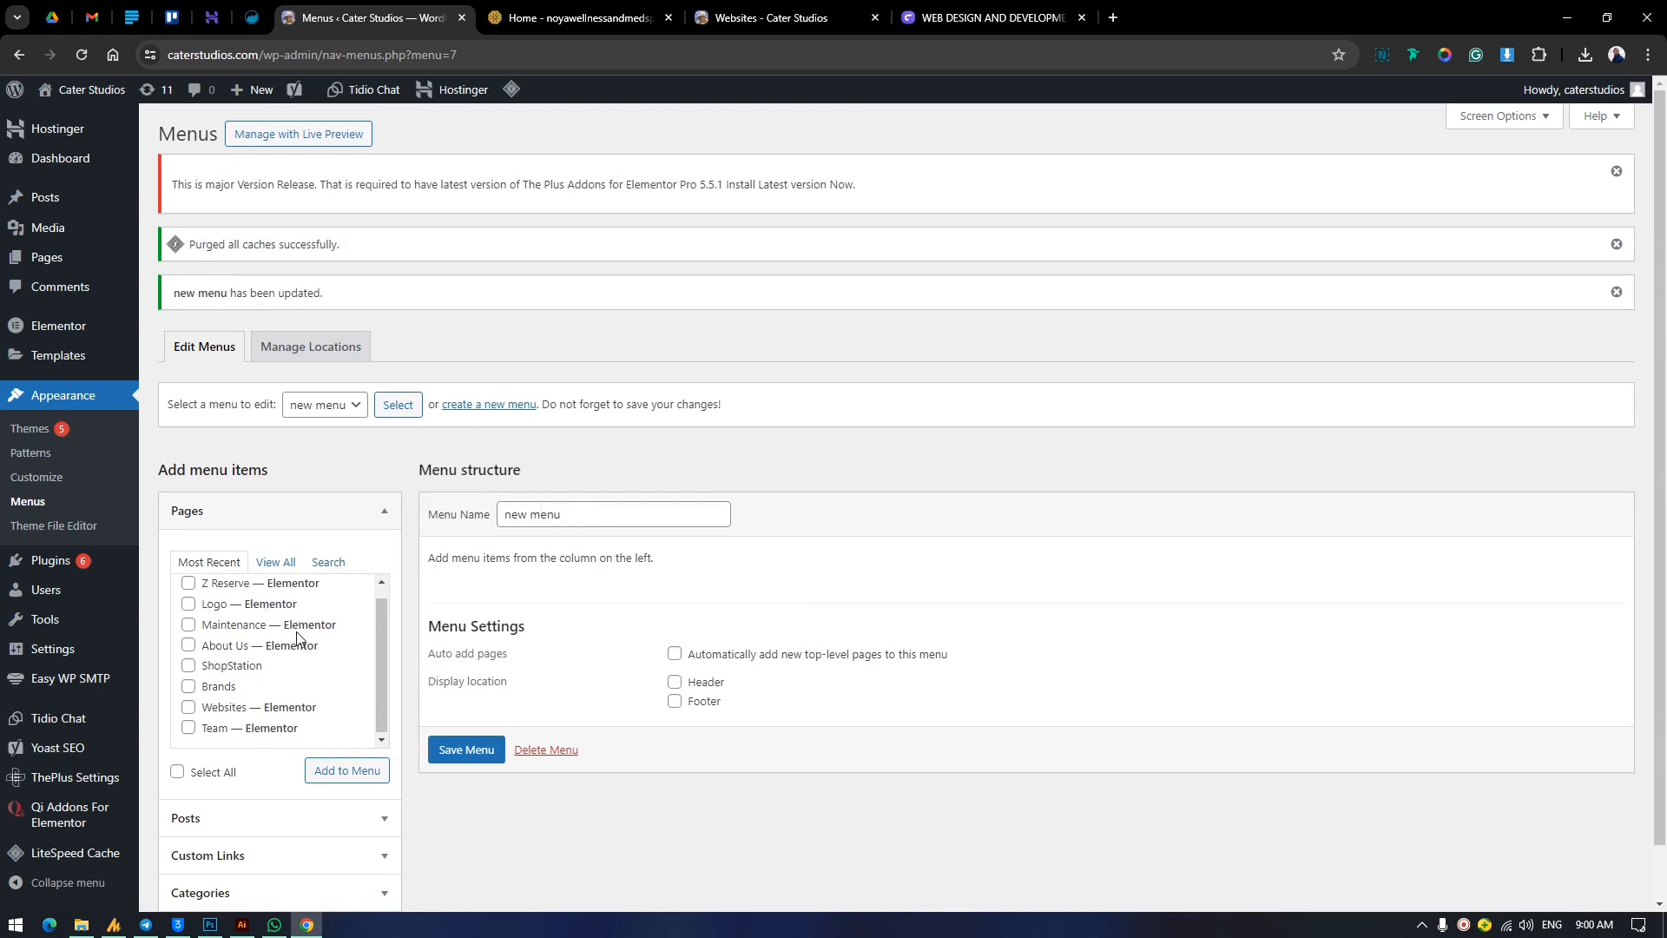
# Add the Home, About Us, Brands, Logo, Maintenance, Team and Websites pages to the new menu.
pyautogui.click(272, 563)
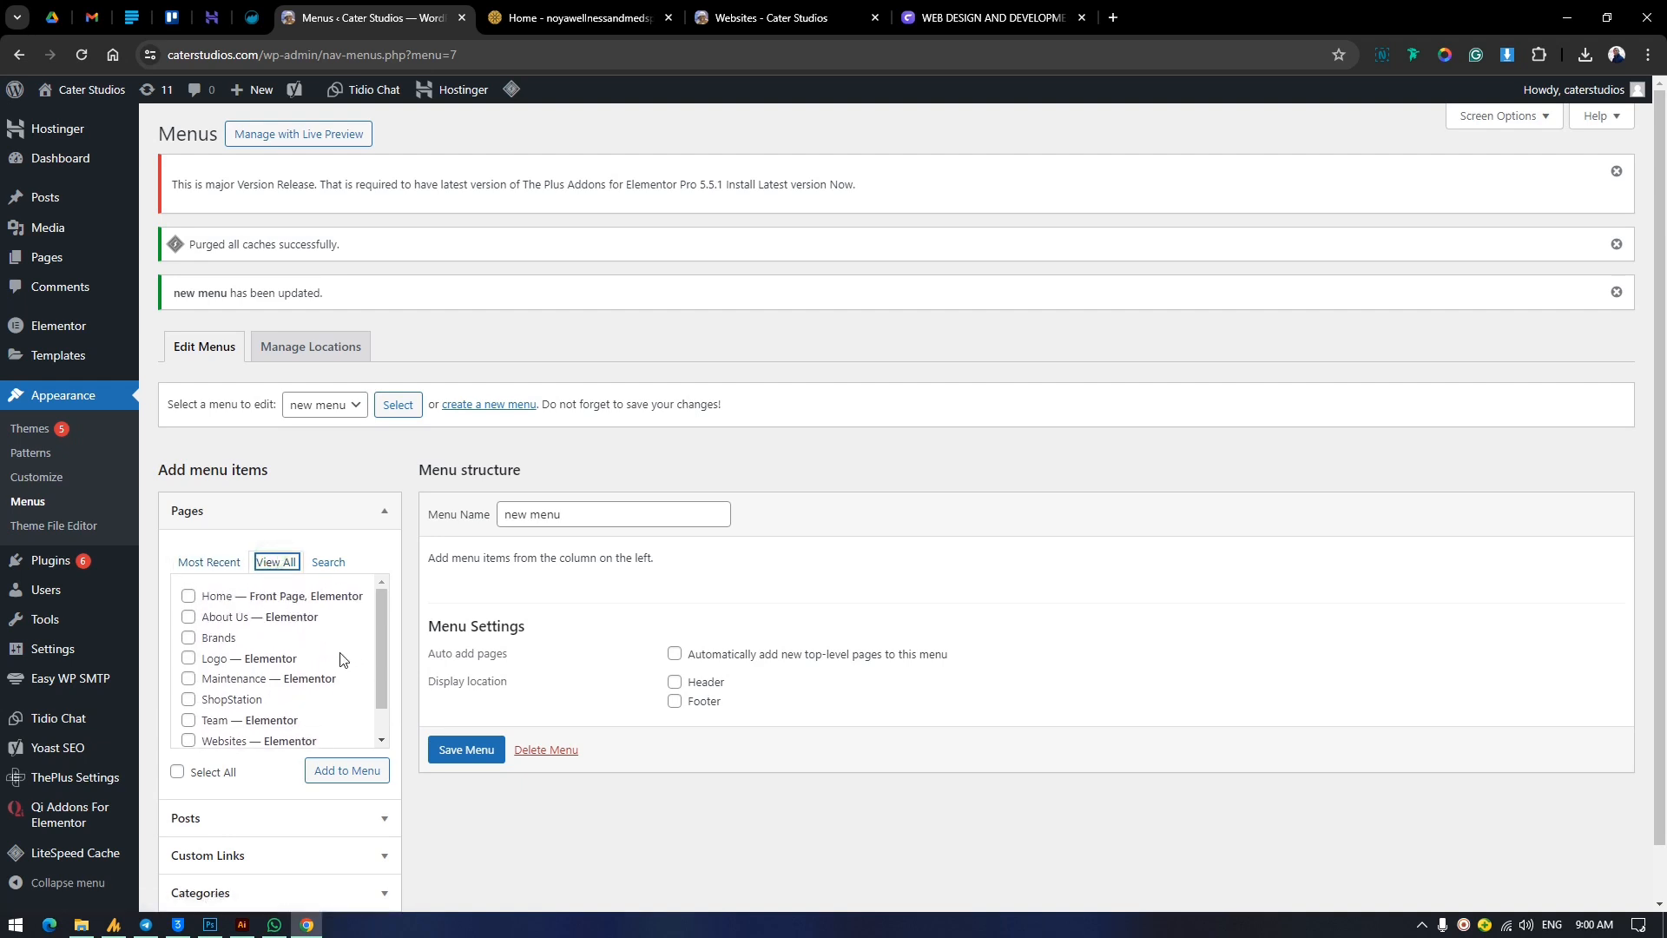
pyautogui.click(187, 595)
pyautogui.click(190, 618)
pyautogui.click(189, 638)
pyautogui.click(189, 658)
pyautogui.click(188, 678)
pyautogui.click(189, 720)
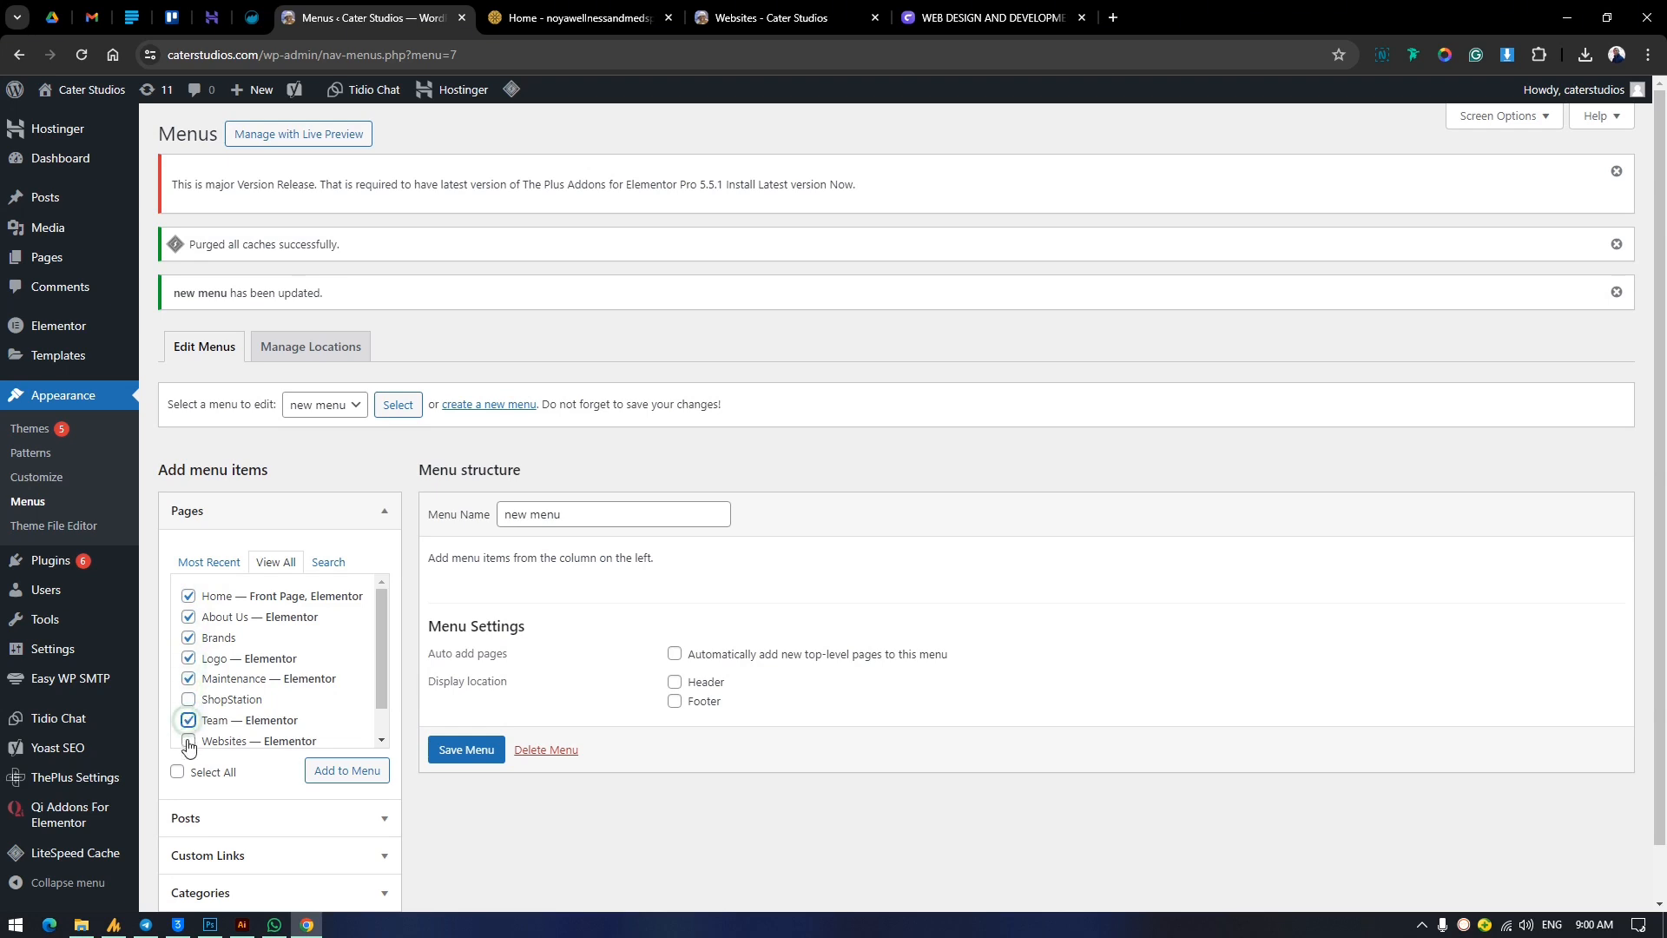
pyautogui.click(189, 741)
pyautogui.click(330, 771)
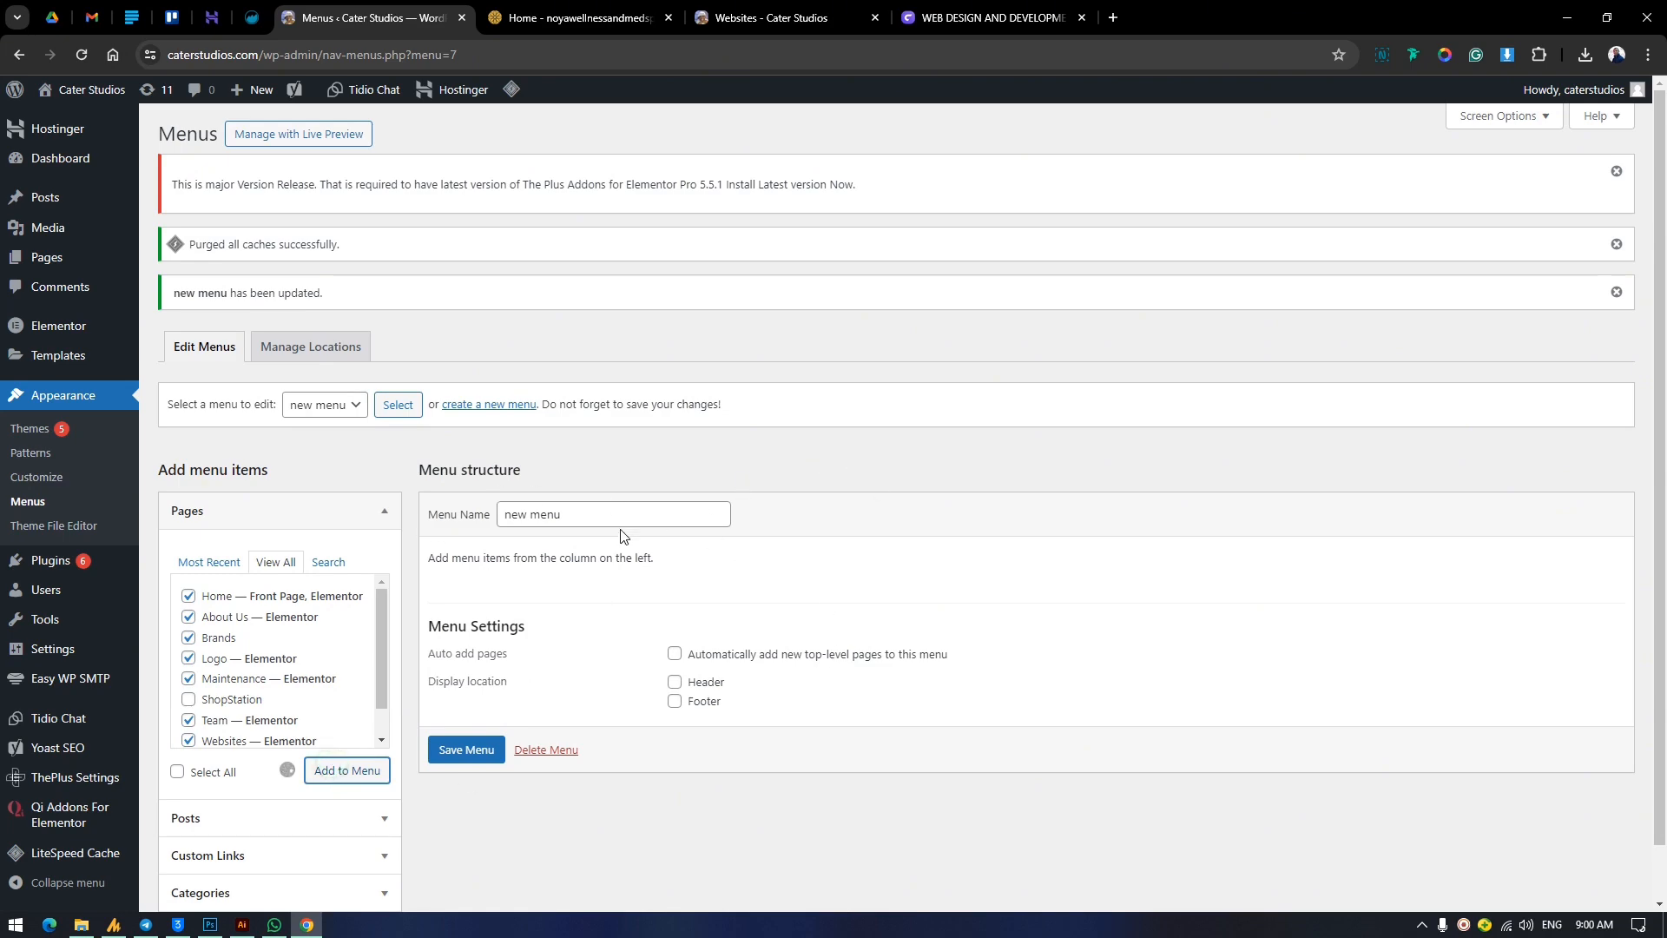
pyautogui.scroll(-3, 747, 642)
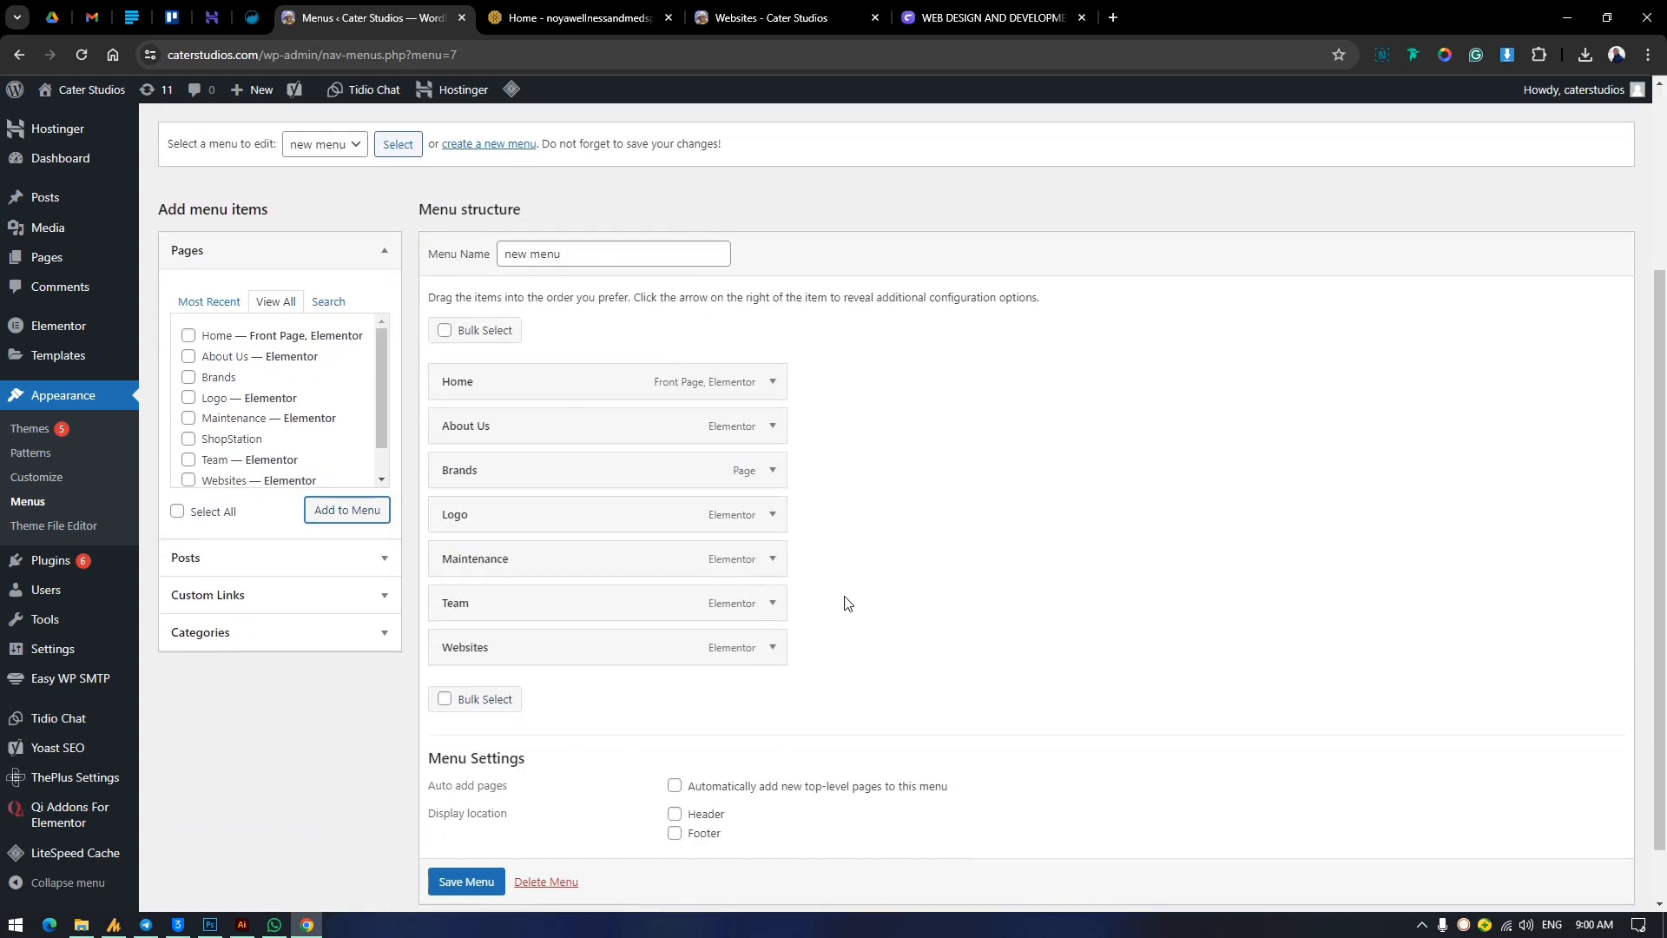
# View the Site Map dropdown and its submenus on the live Cater Studios site, and return to the menu editor.
pyautogui.click(827, 9)
pyautogui.moveTo(1503, 130)
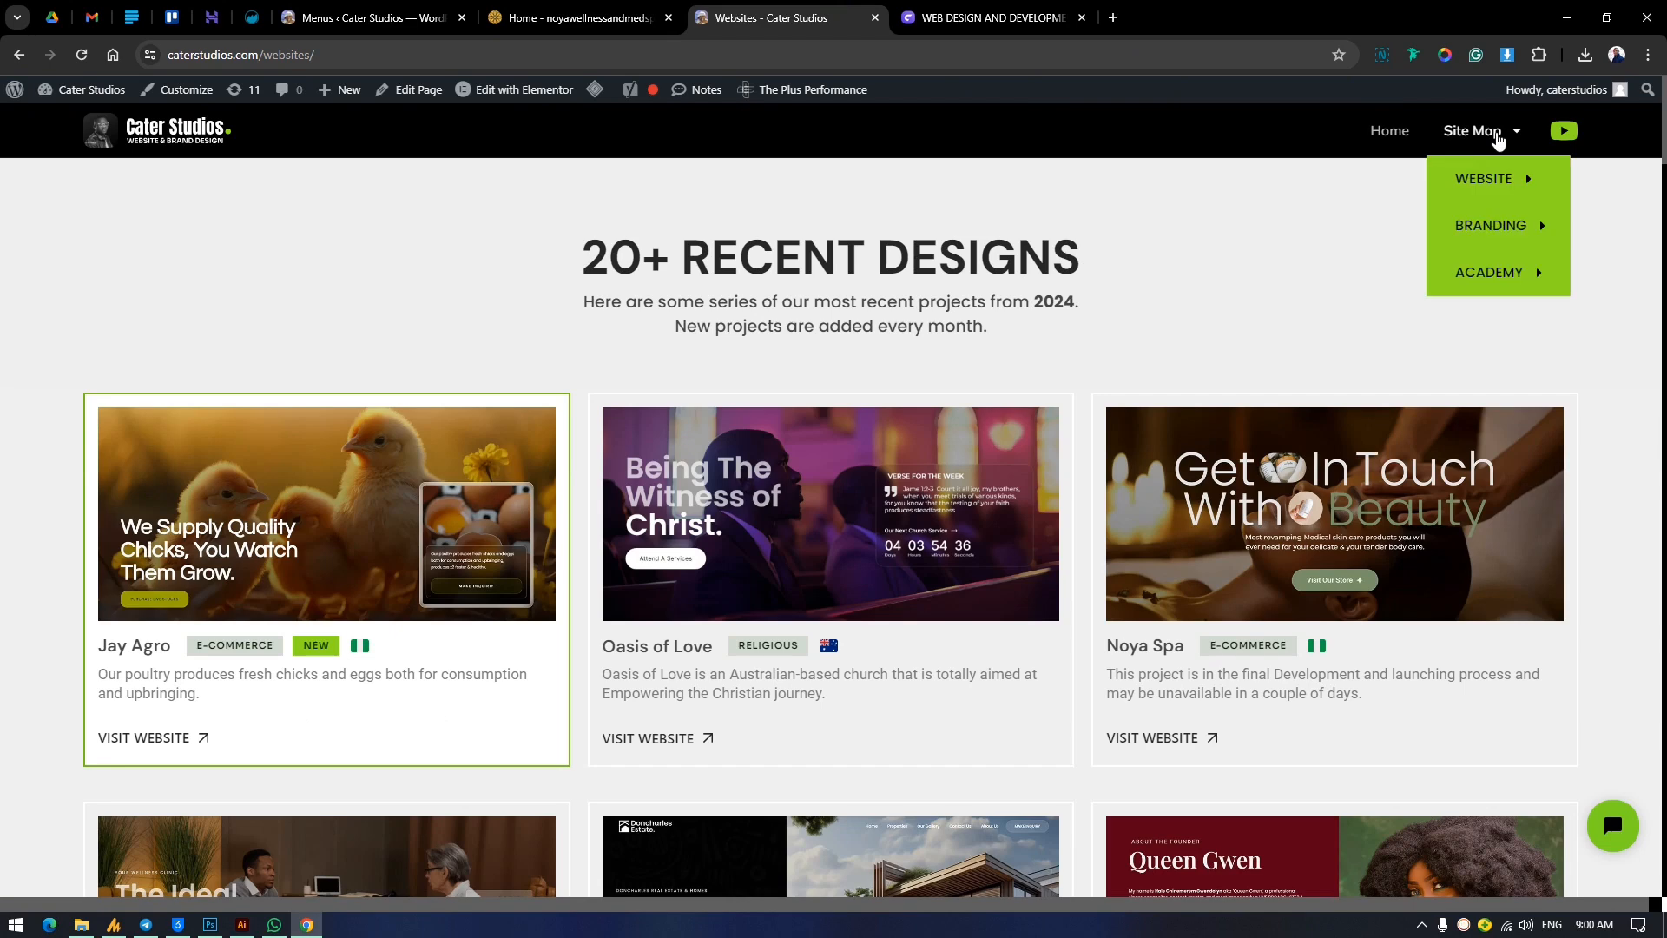
pyautogui.moveTo(1503, 178)
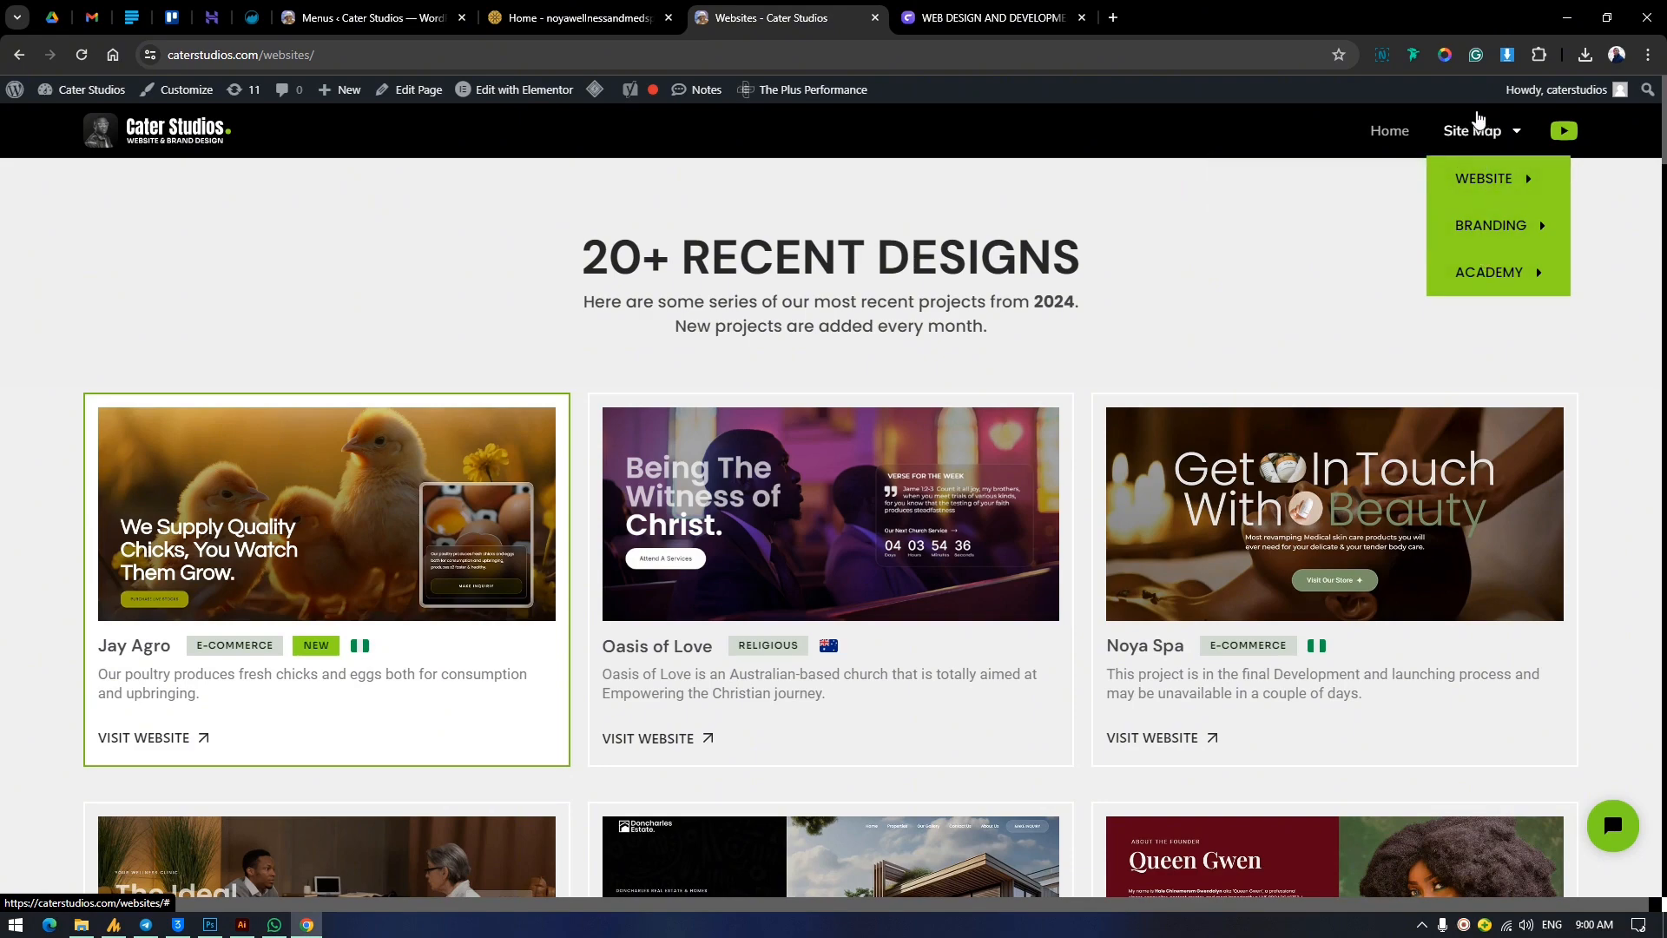
pyautogui.click(373, 18)
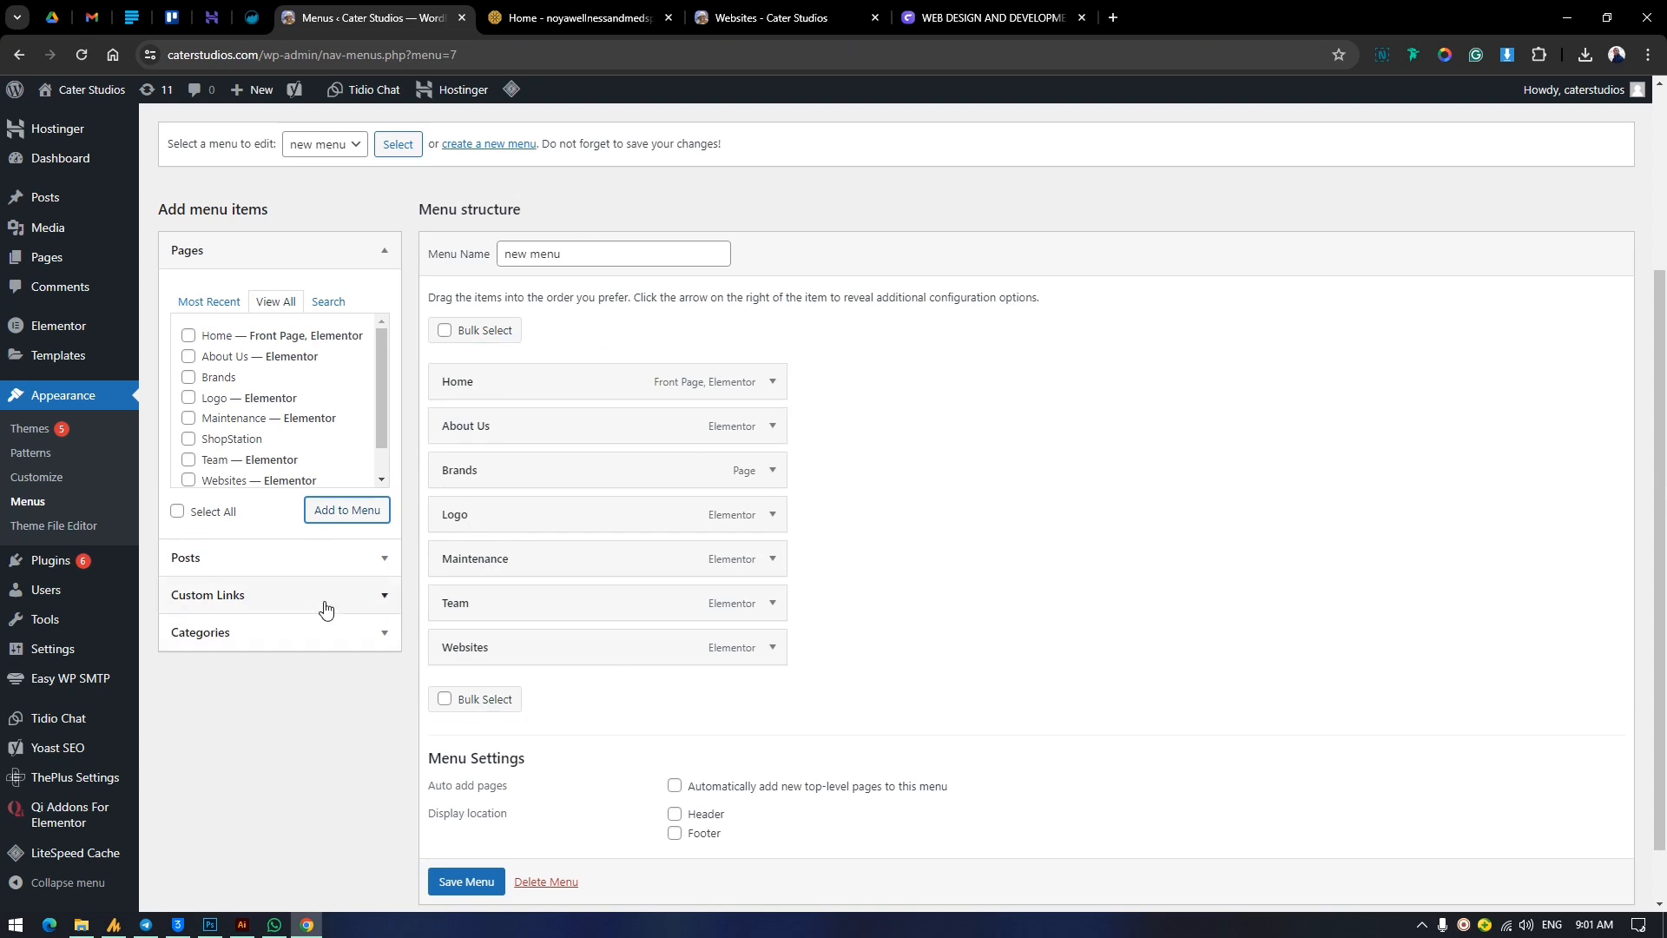
# Add a custom link "Services" with the URL # to the menu and move it directly below Home.
pyautogui.click(385, 599)
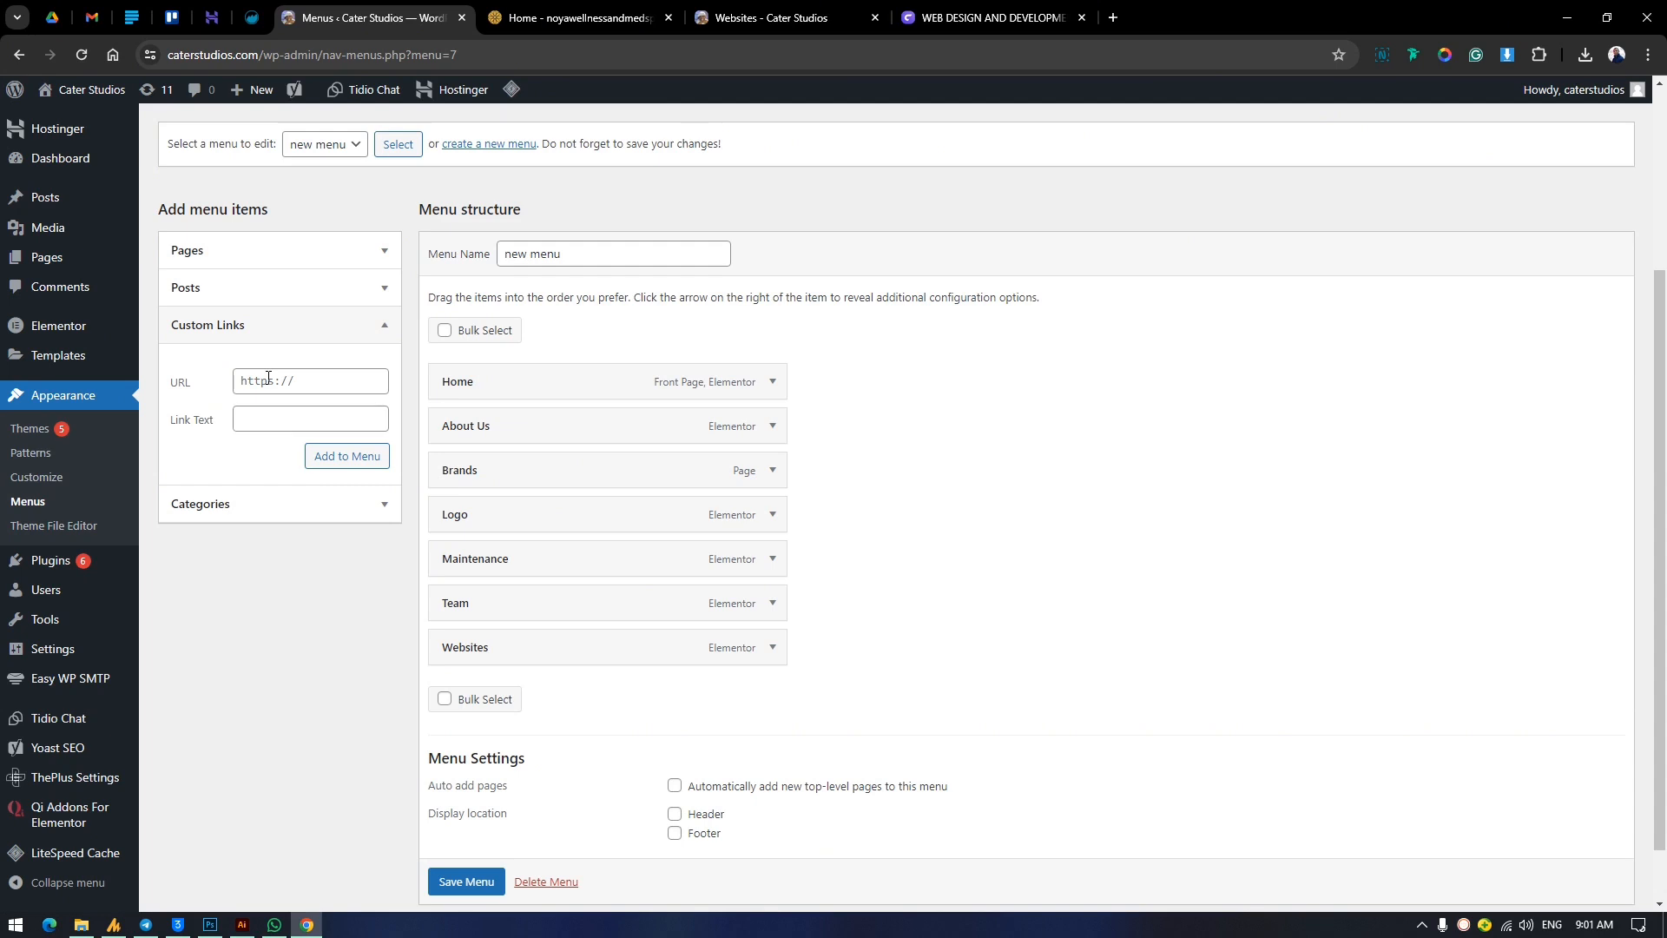
pyautogui.click(268, 377)
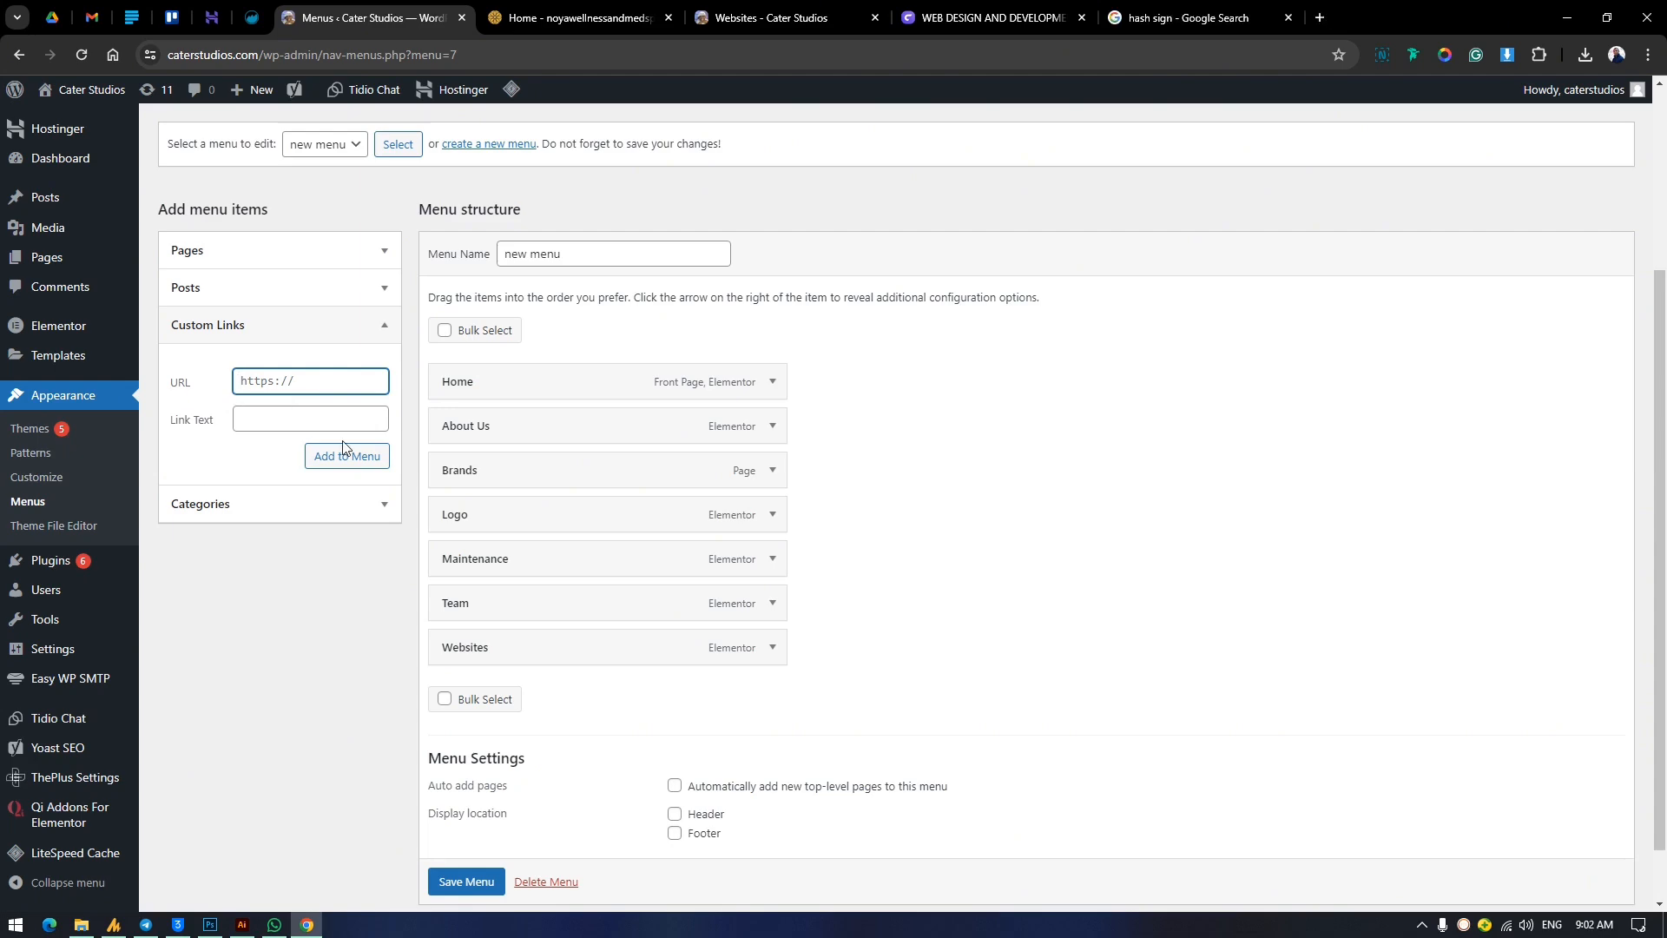
pyautogui.click(266, 418)
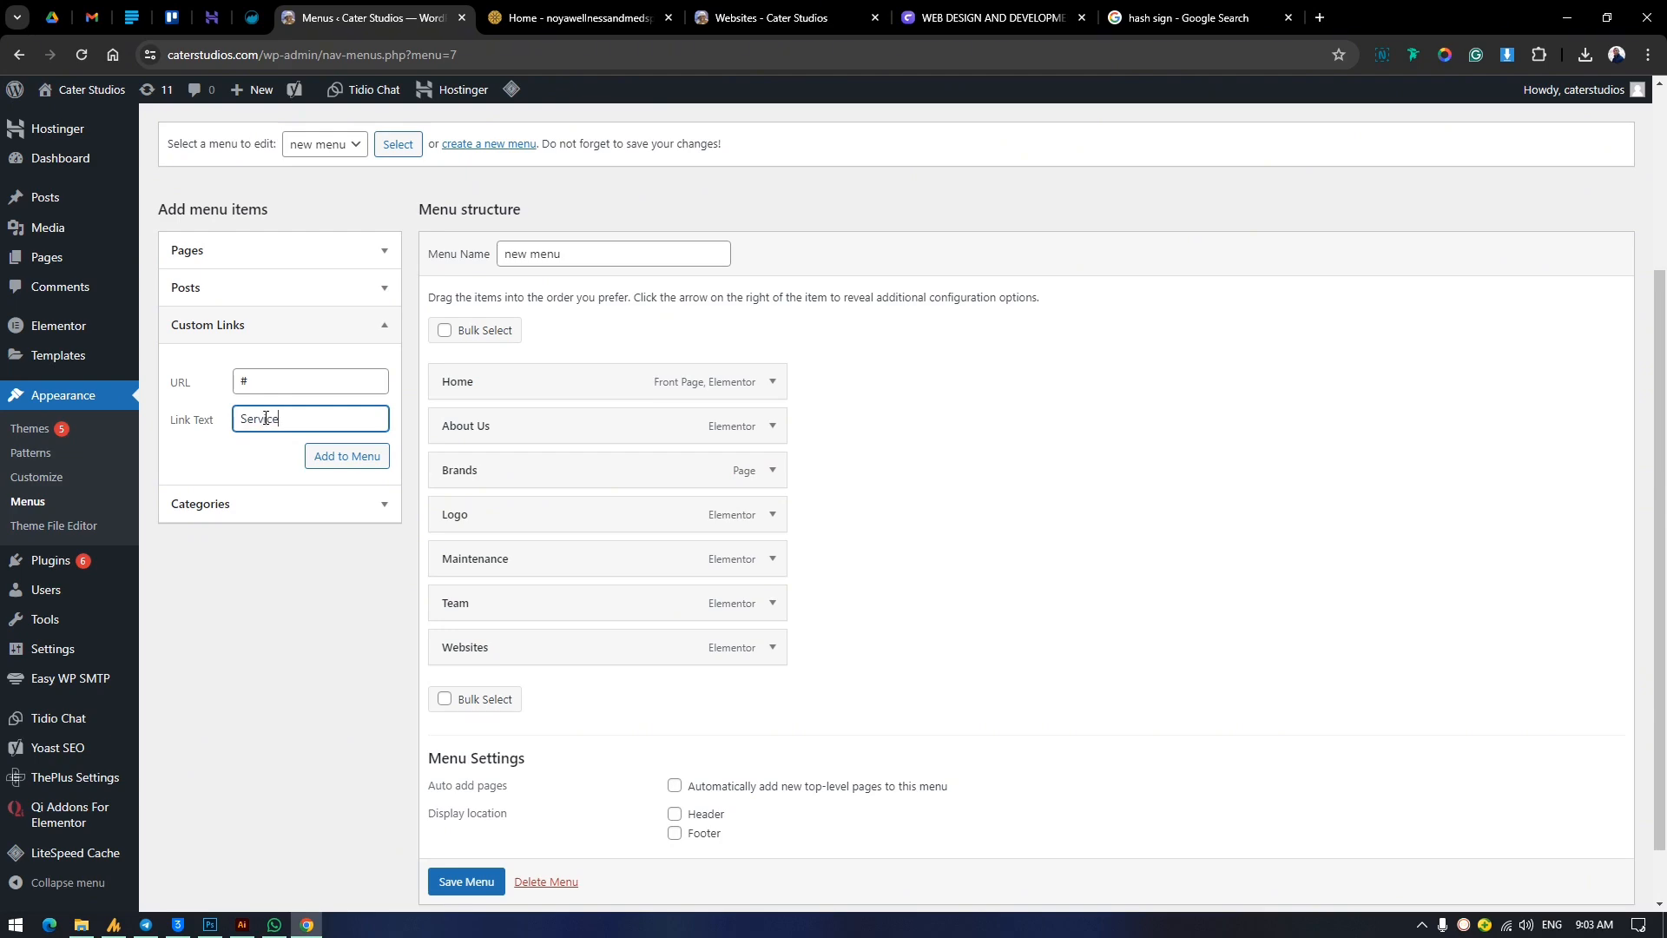
pyautogui.click(363, 465)
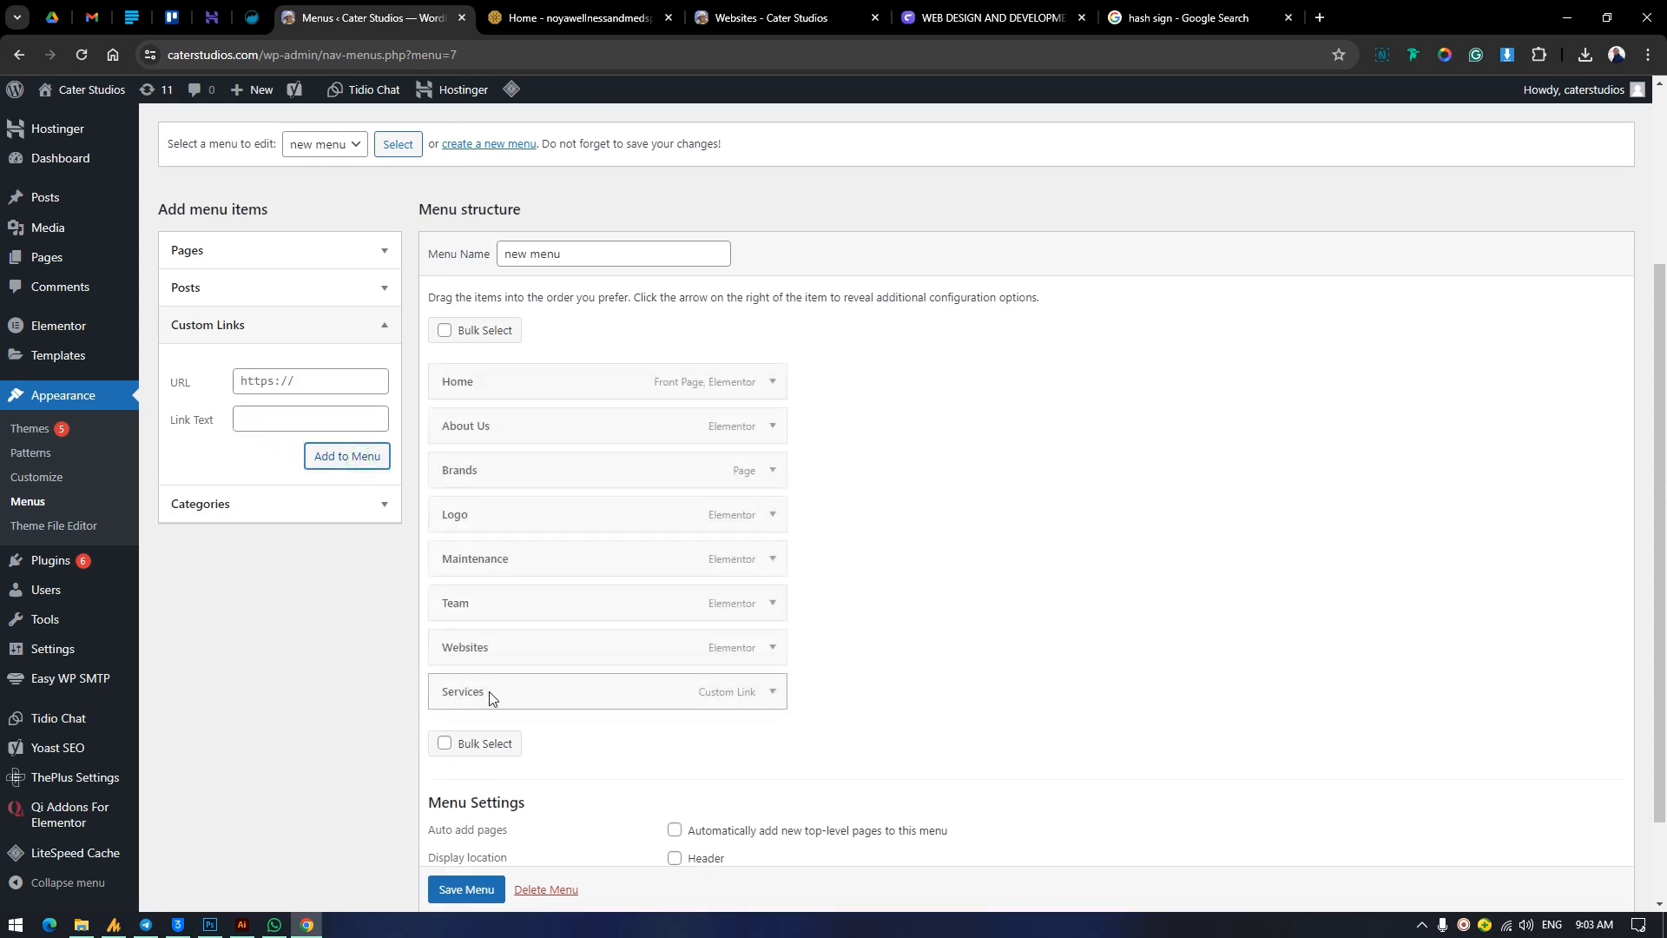
pyautogui.moveTo(525, 701); pyautogui.dragTo(589, 447)
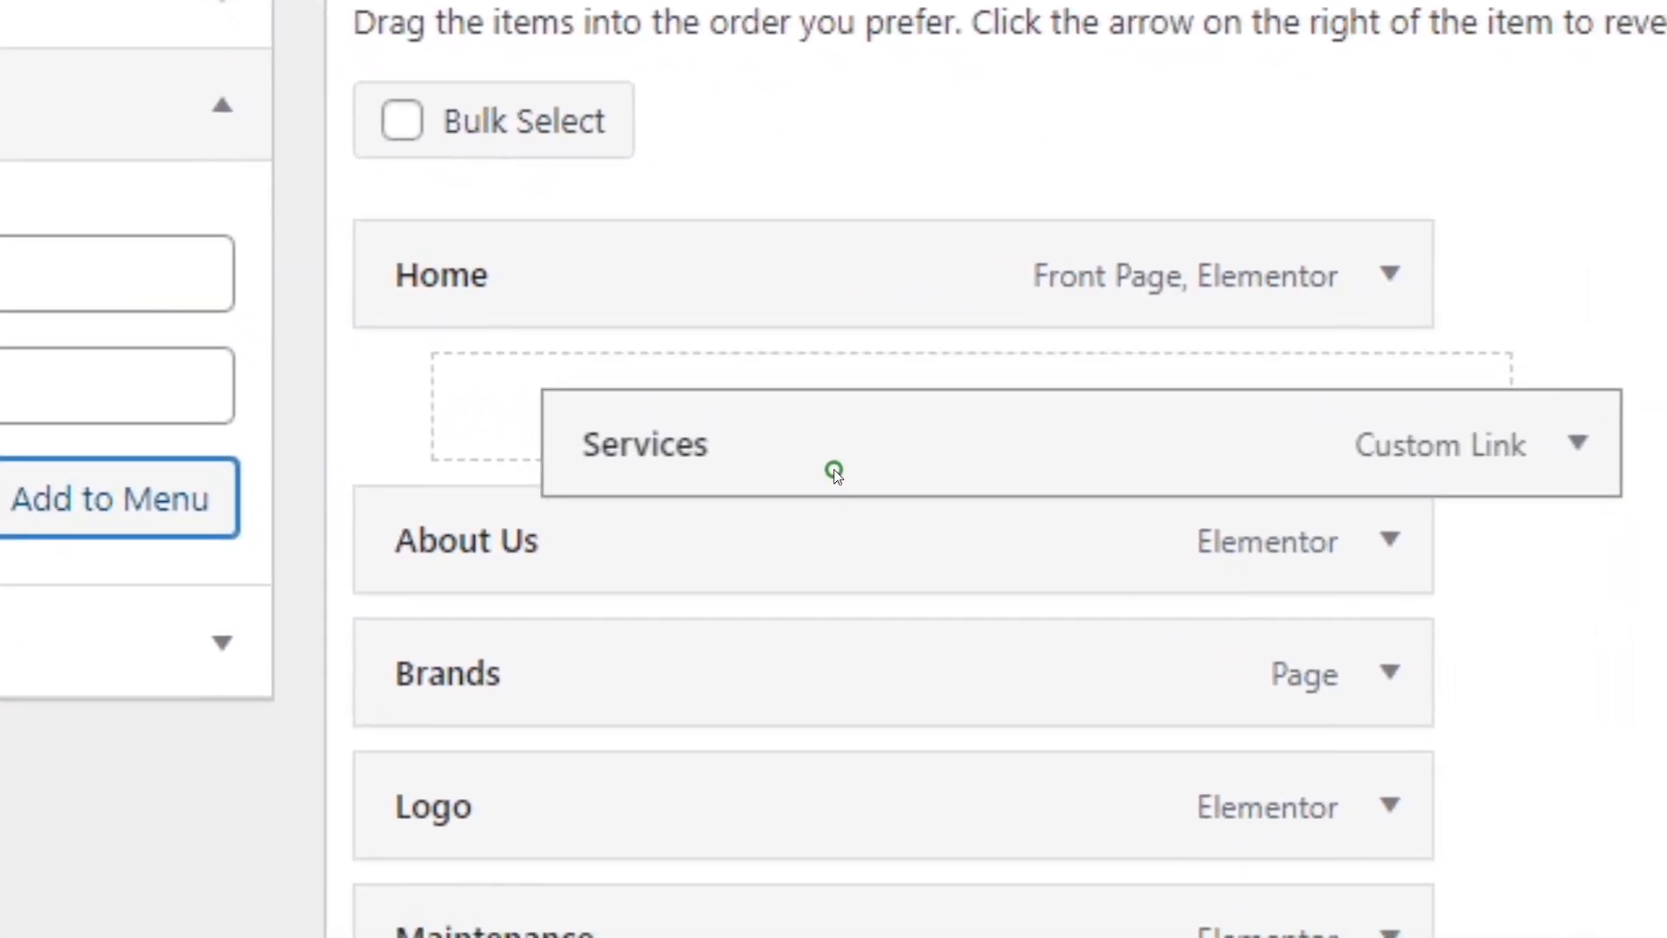
pyautogui.moveTo(833, 472); pyautogui.dragTo(751, 469)
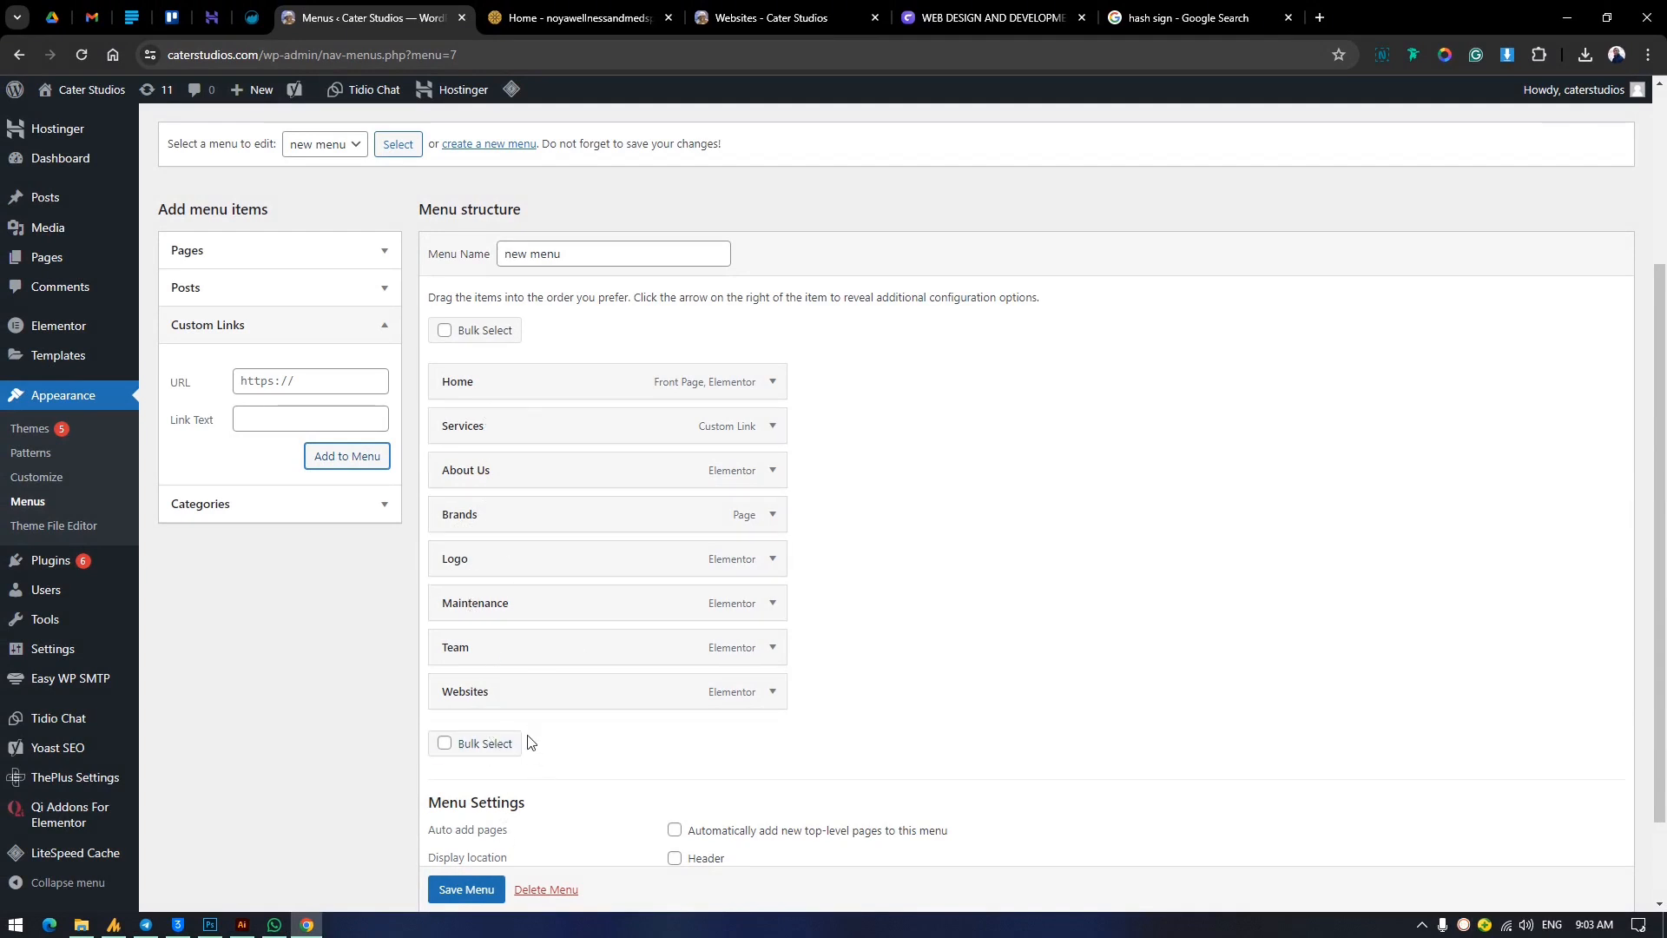
# Nest Websites, Brands and Logo as sub items of Services, and nest Maintenance under Websites.
pyautogui.moveTo(621, 694); pyautogui.dragTo(654, 473)
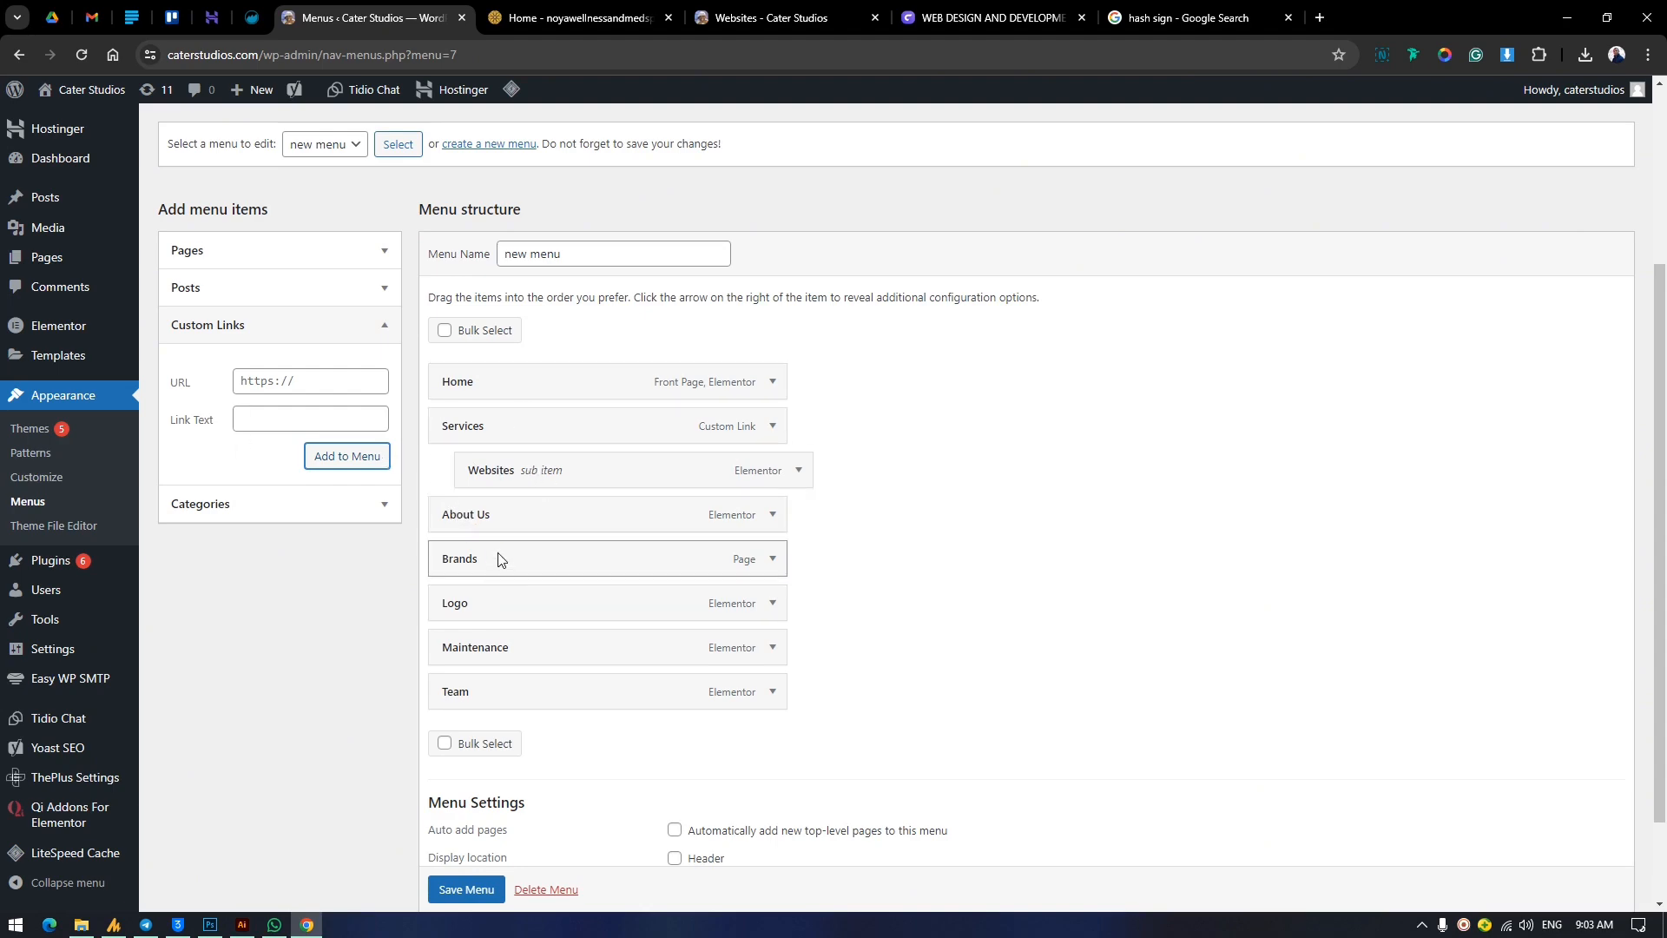
pyautogui.moveTo(498, 558); pyautogui.dragTo(532, 508)
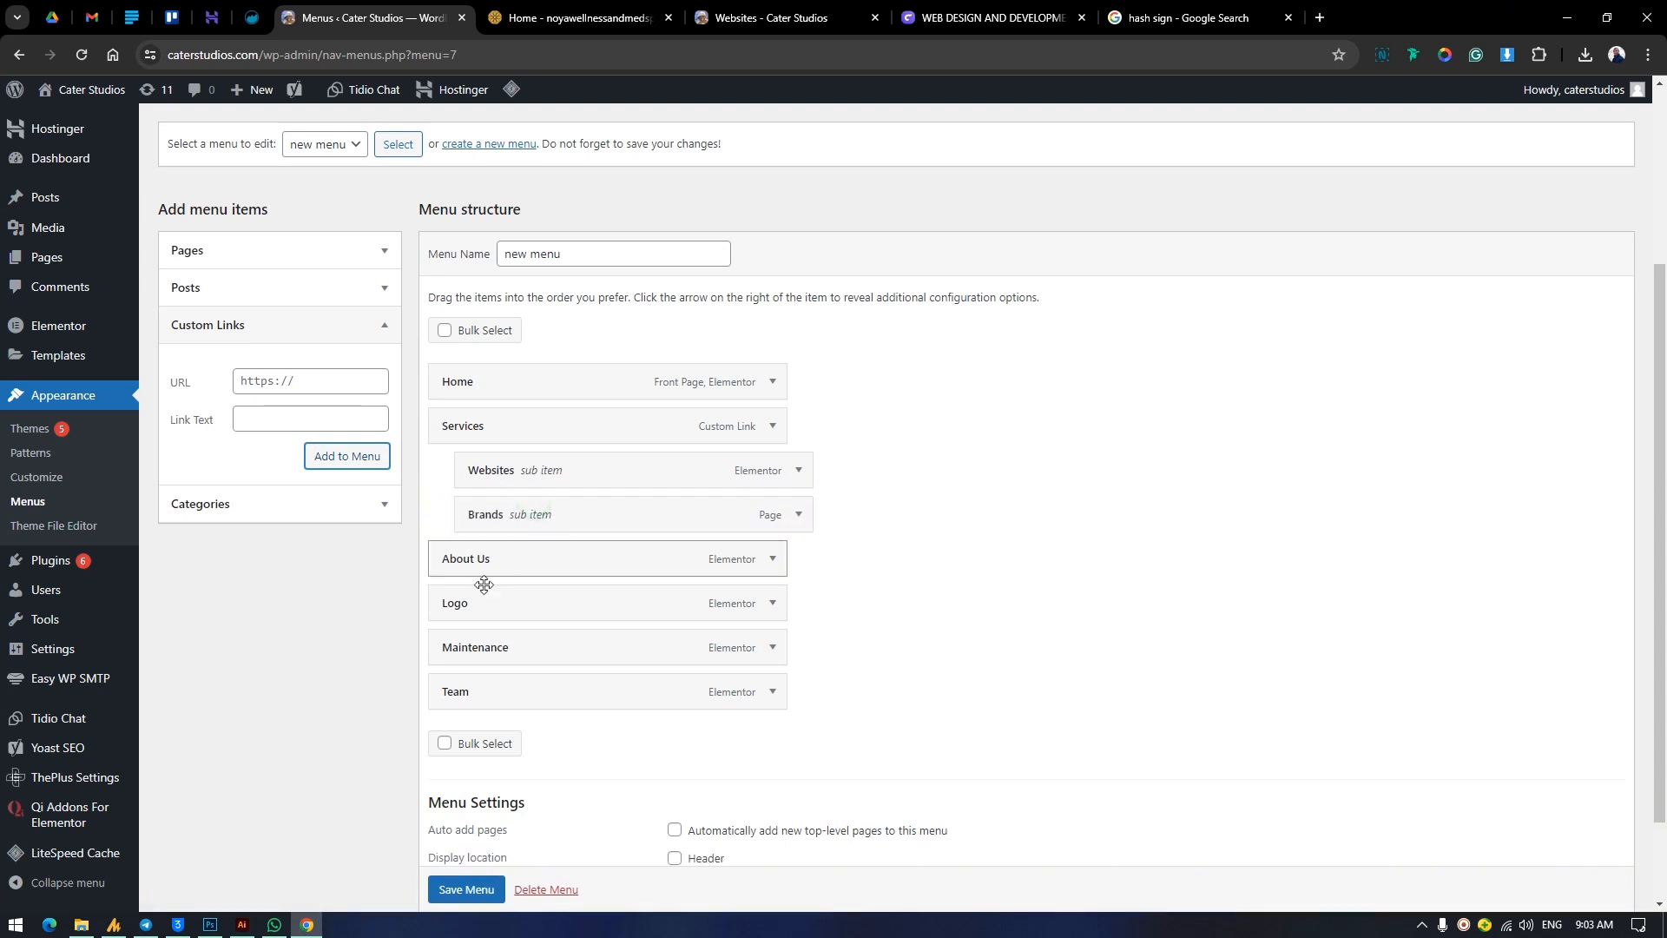
pyautogui.moveTo(498, 642); pyautogui.dragTo(531, 554)
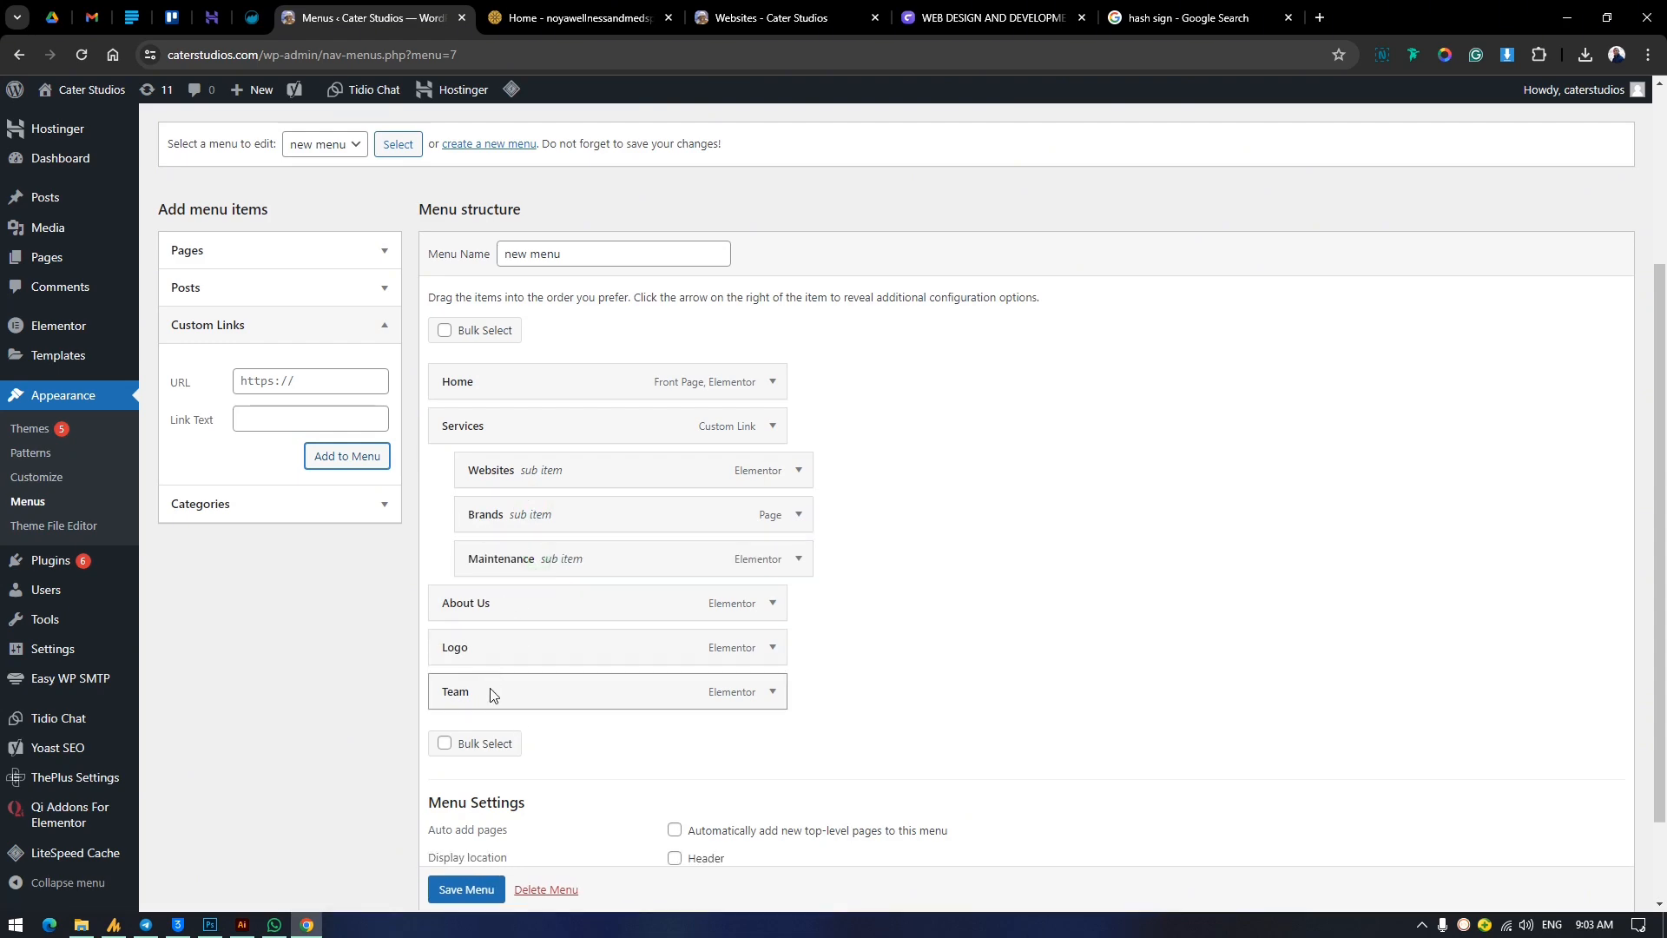
pyautogui.moveTo(491, 647); pyautogui.dragTo(528, 601)
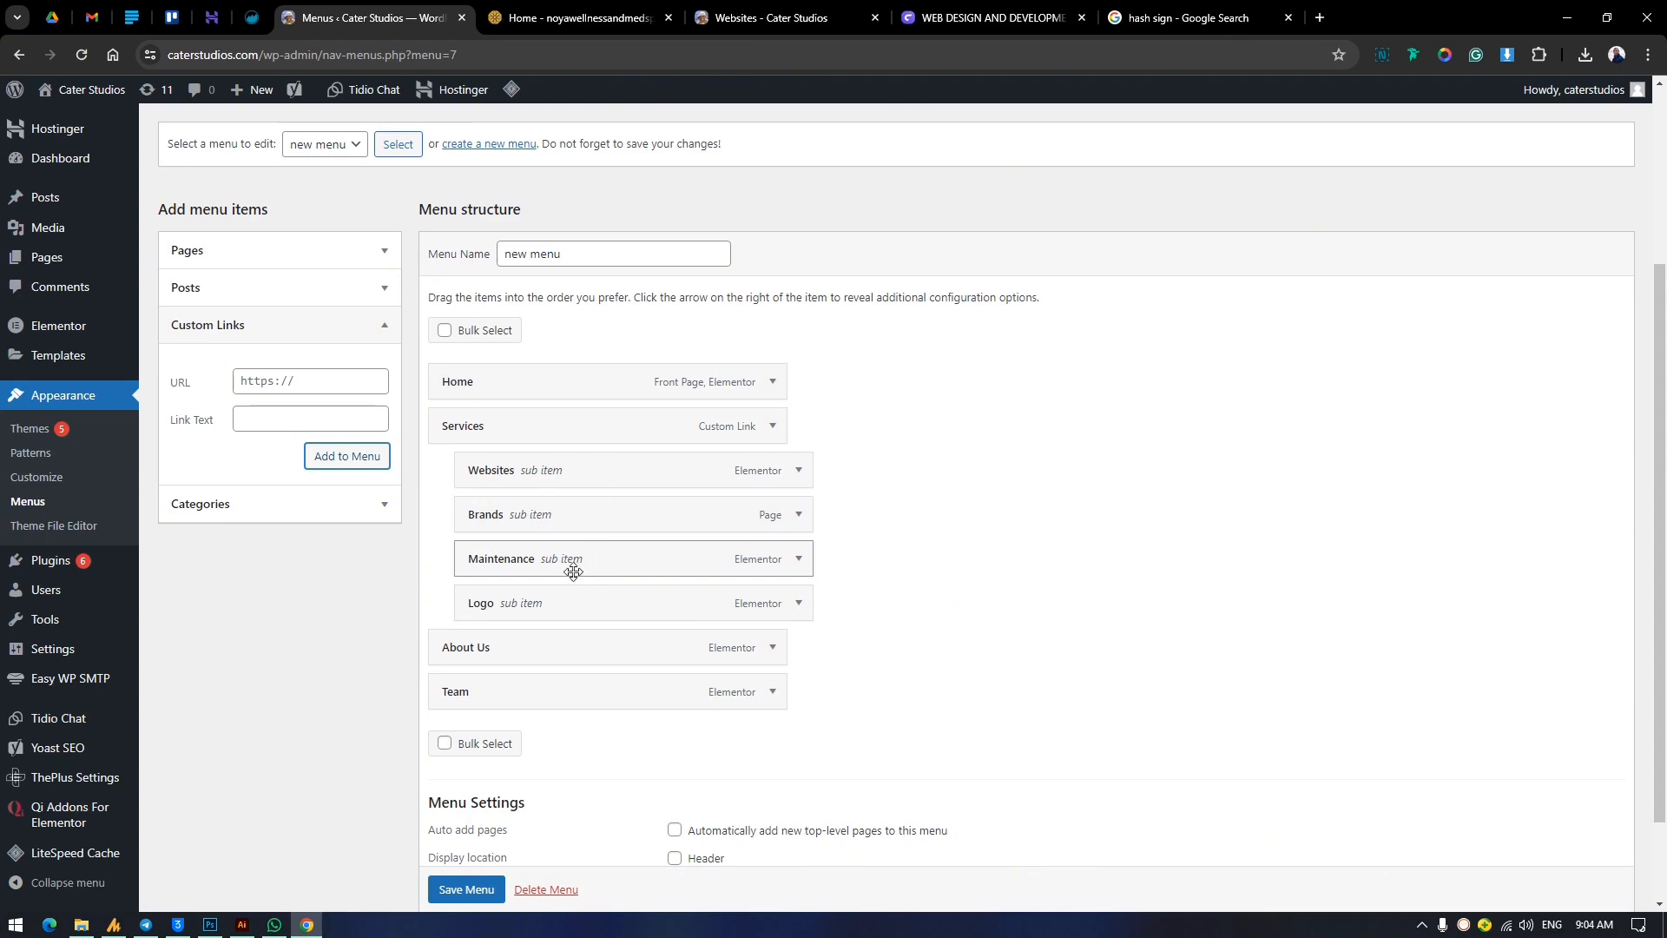
pyautogui.moveTo(580, 564); pyautogui.dragTo(608, 521)
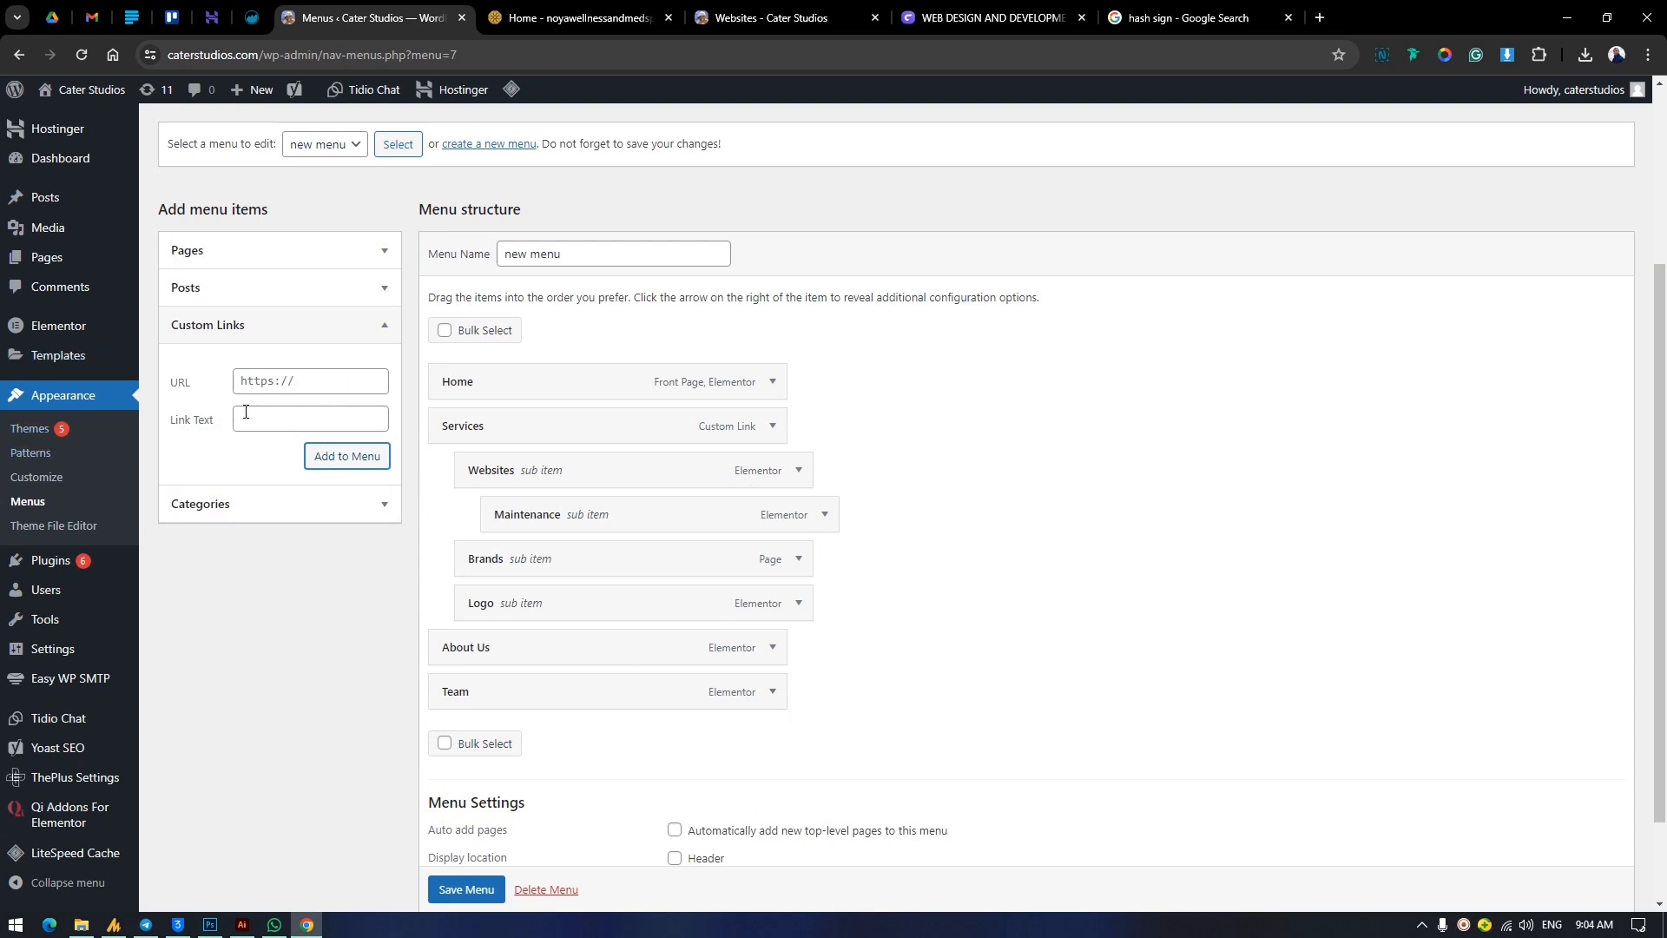
# Collapse the custom links and categories options and save the rearranged menu.
pyautogui.click(392, 329)
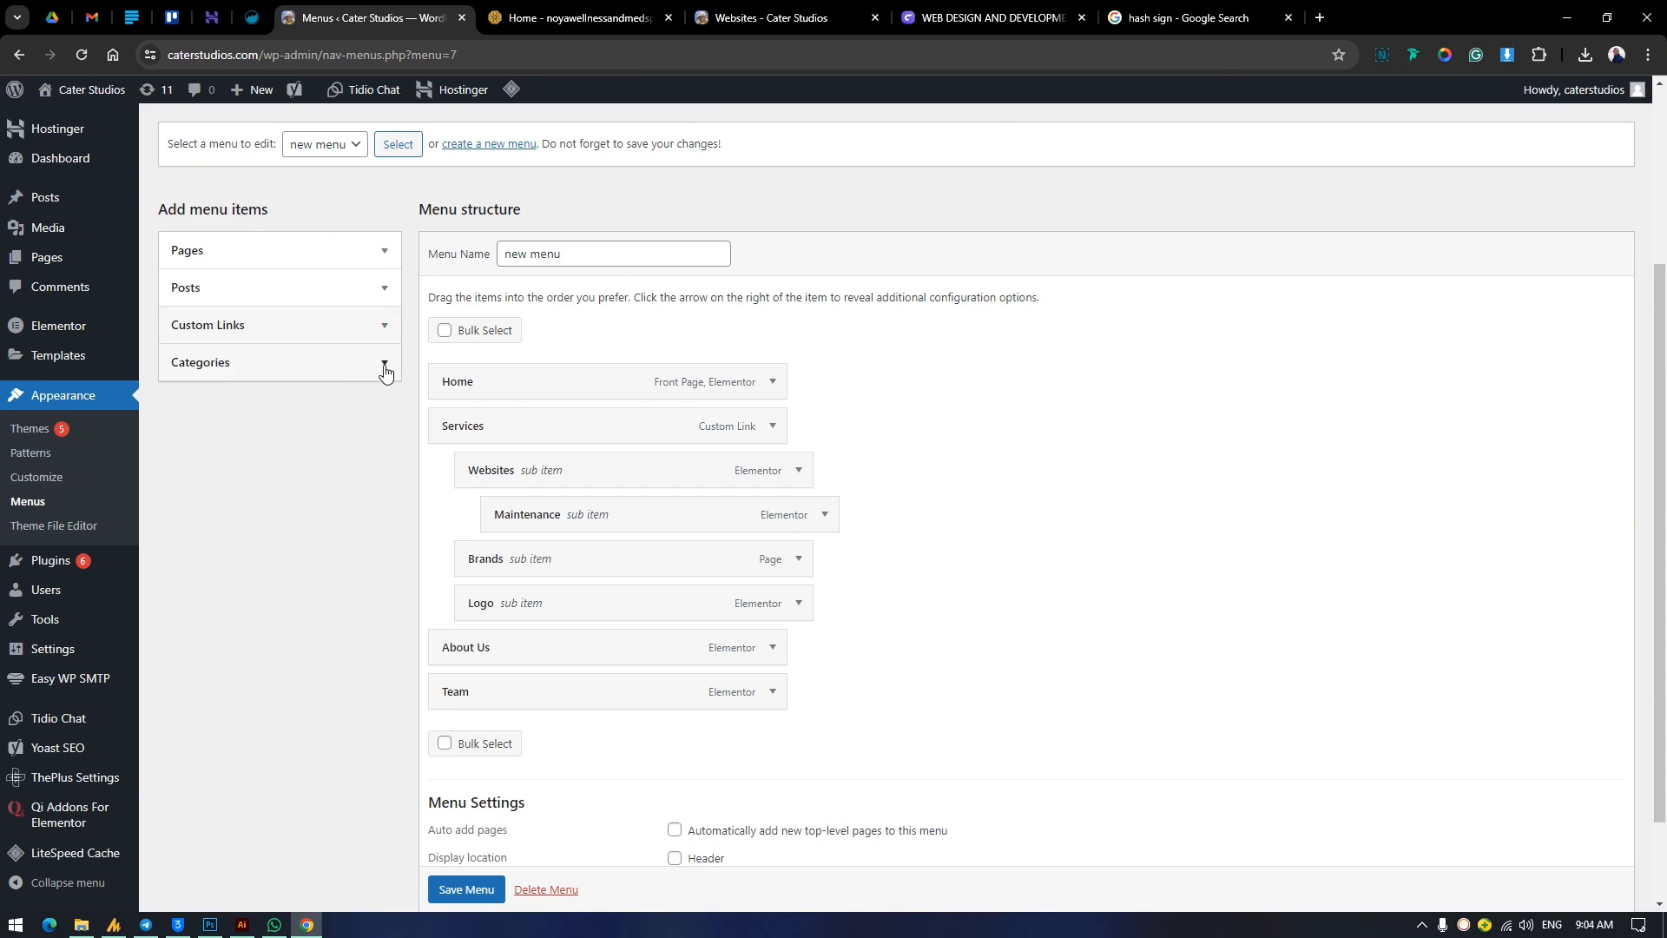
pyautogui.click(385, 365)
pyautogui.click(378, 363)
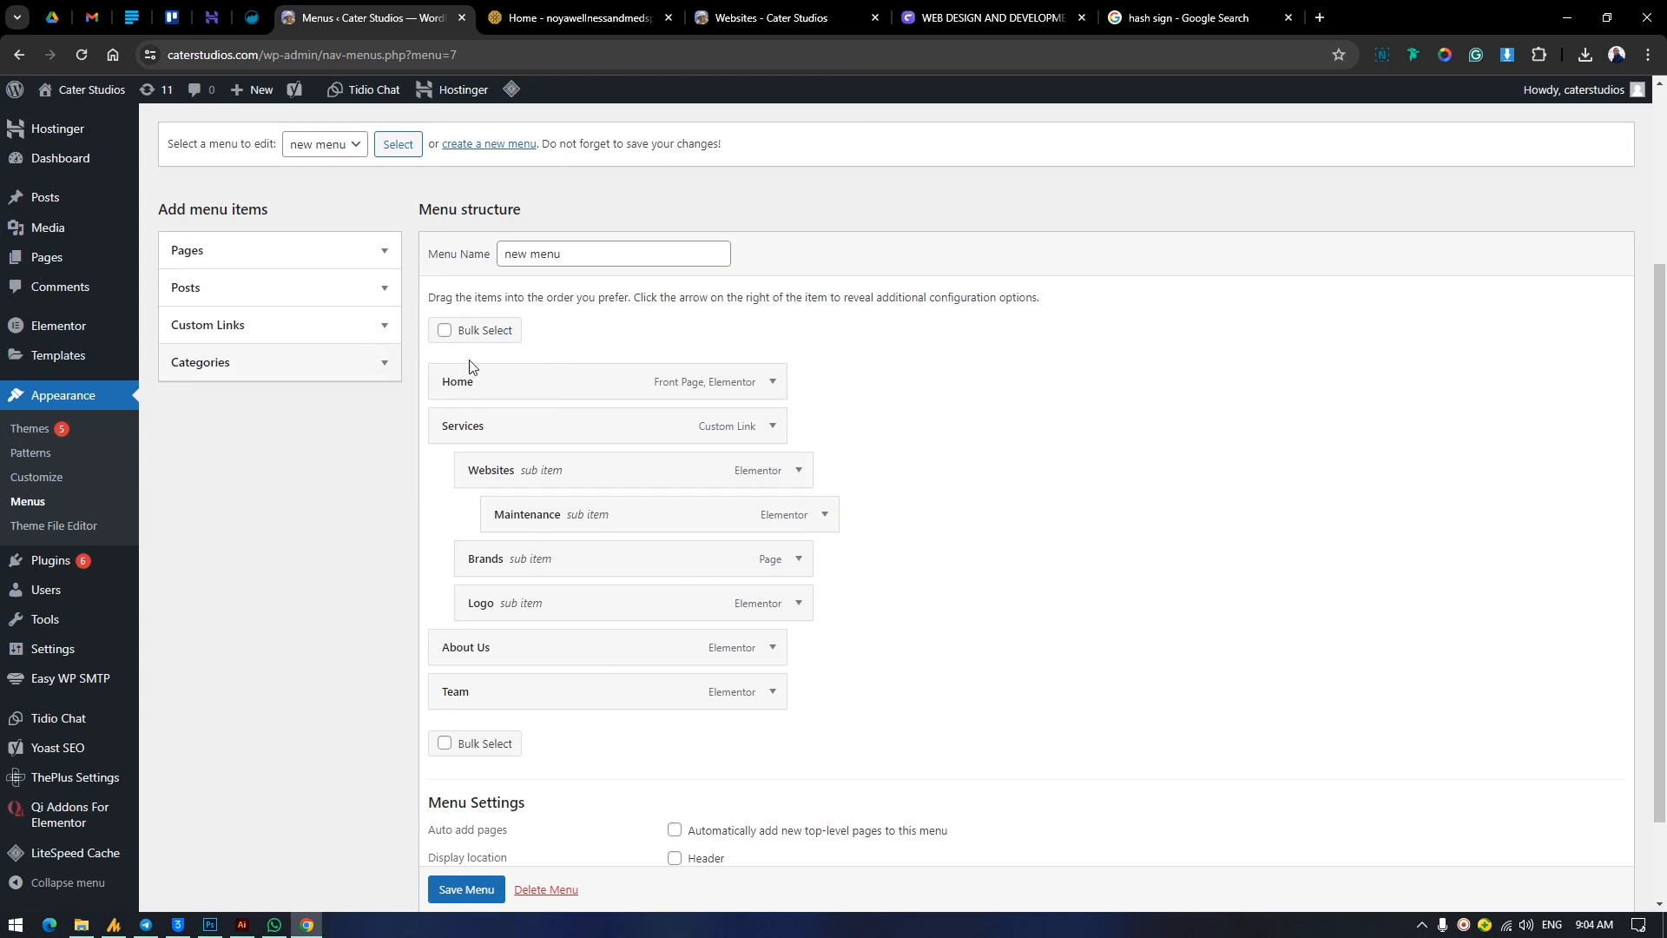
pyautogui.scroll(-2, 662, 343)
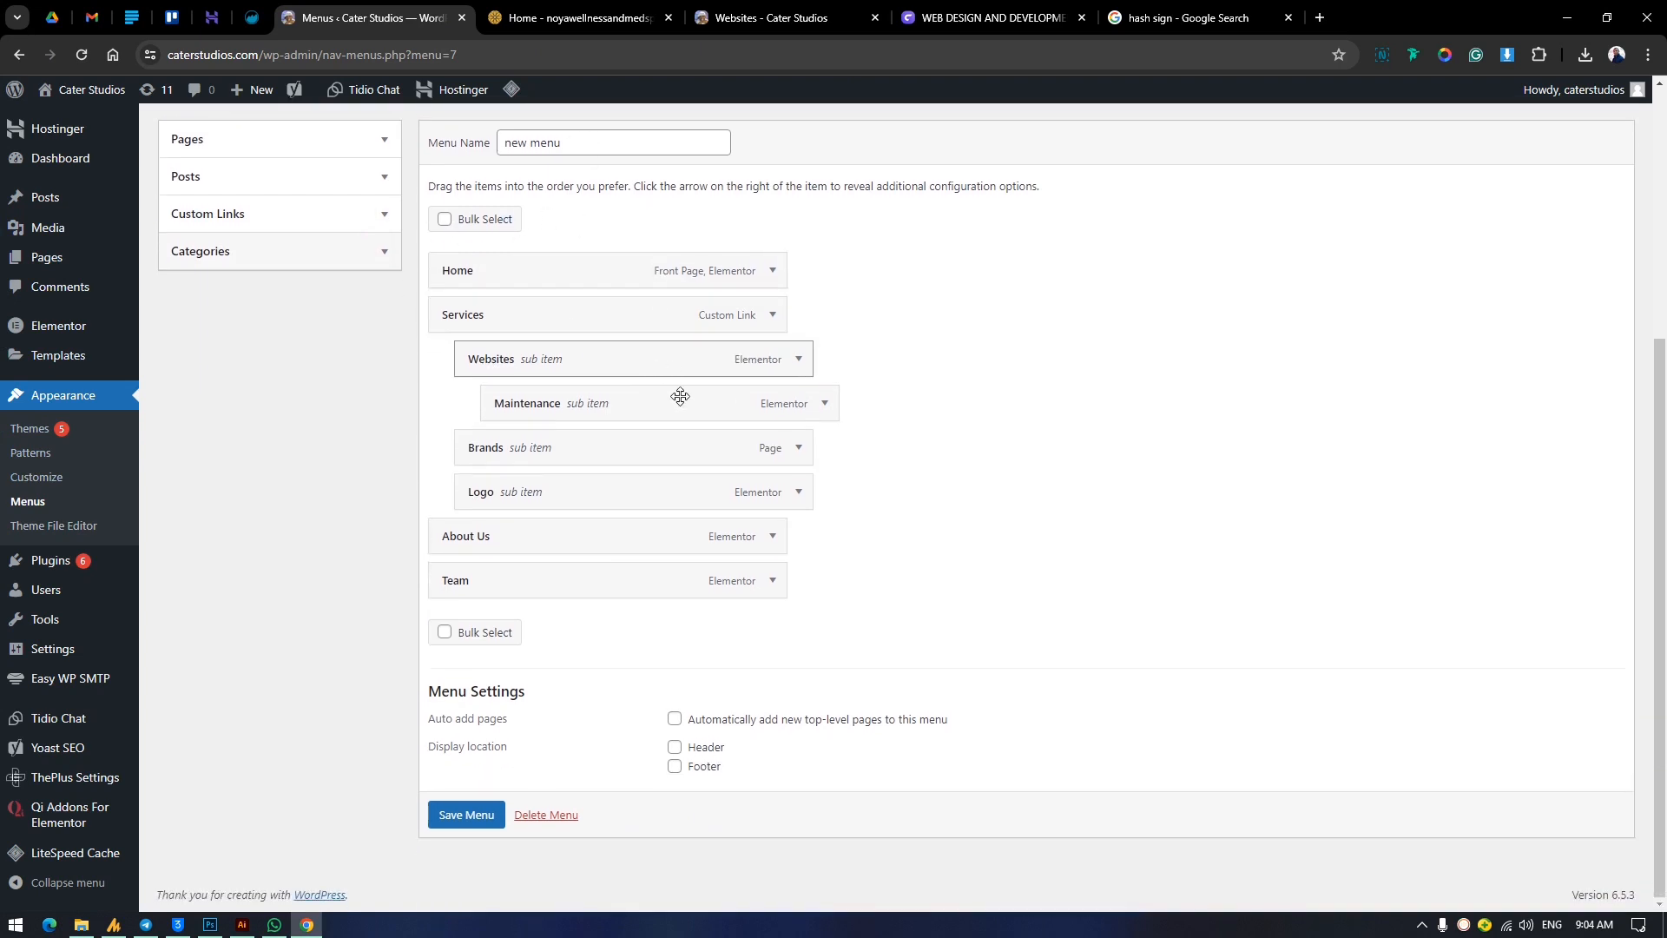
pyautogui.click(463, 816)
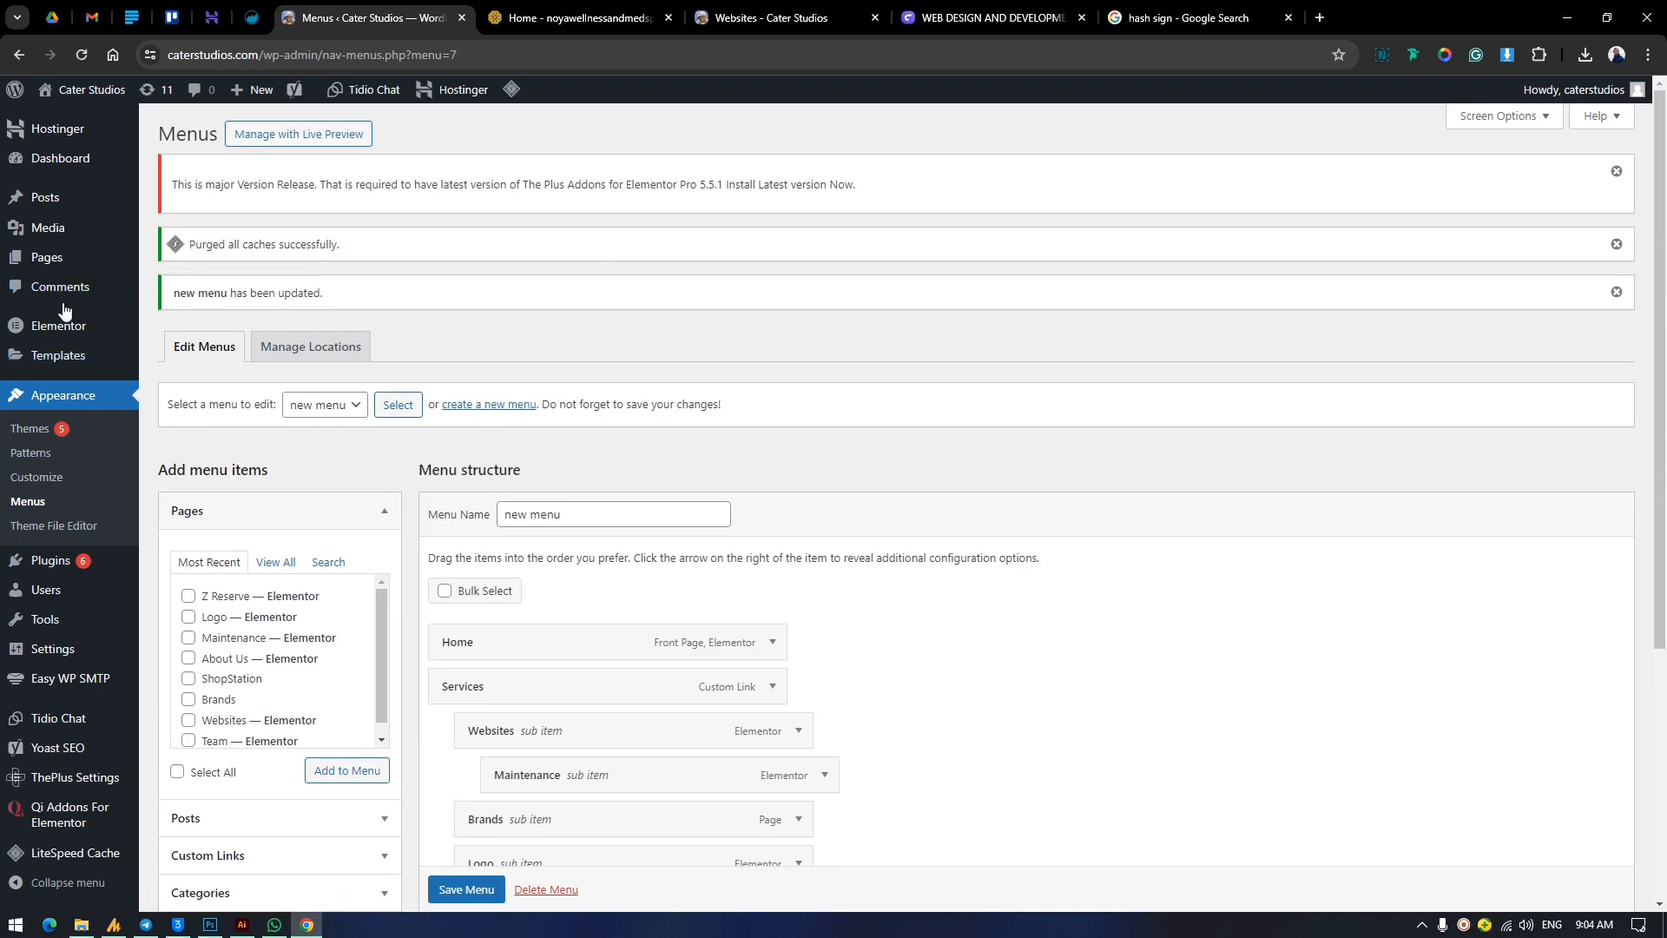
pyautogui.scroll(-4, 63, 322)
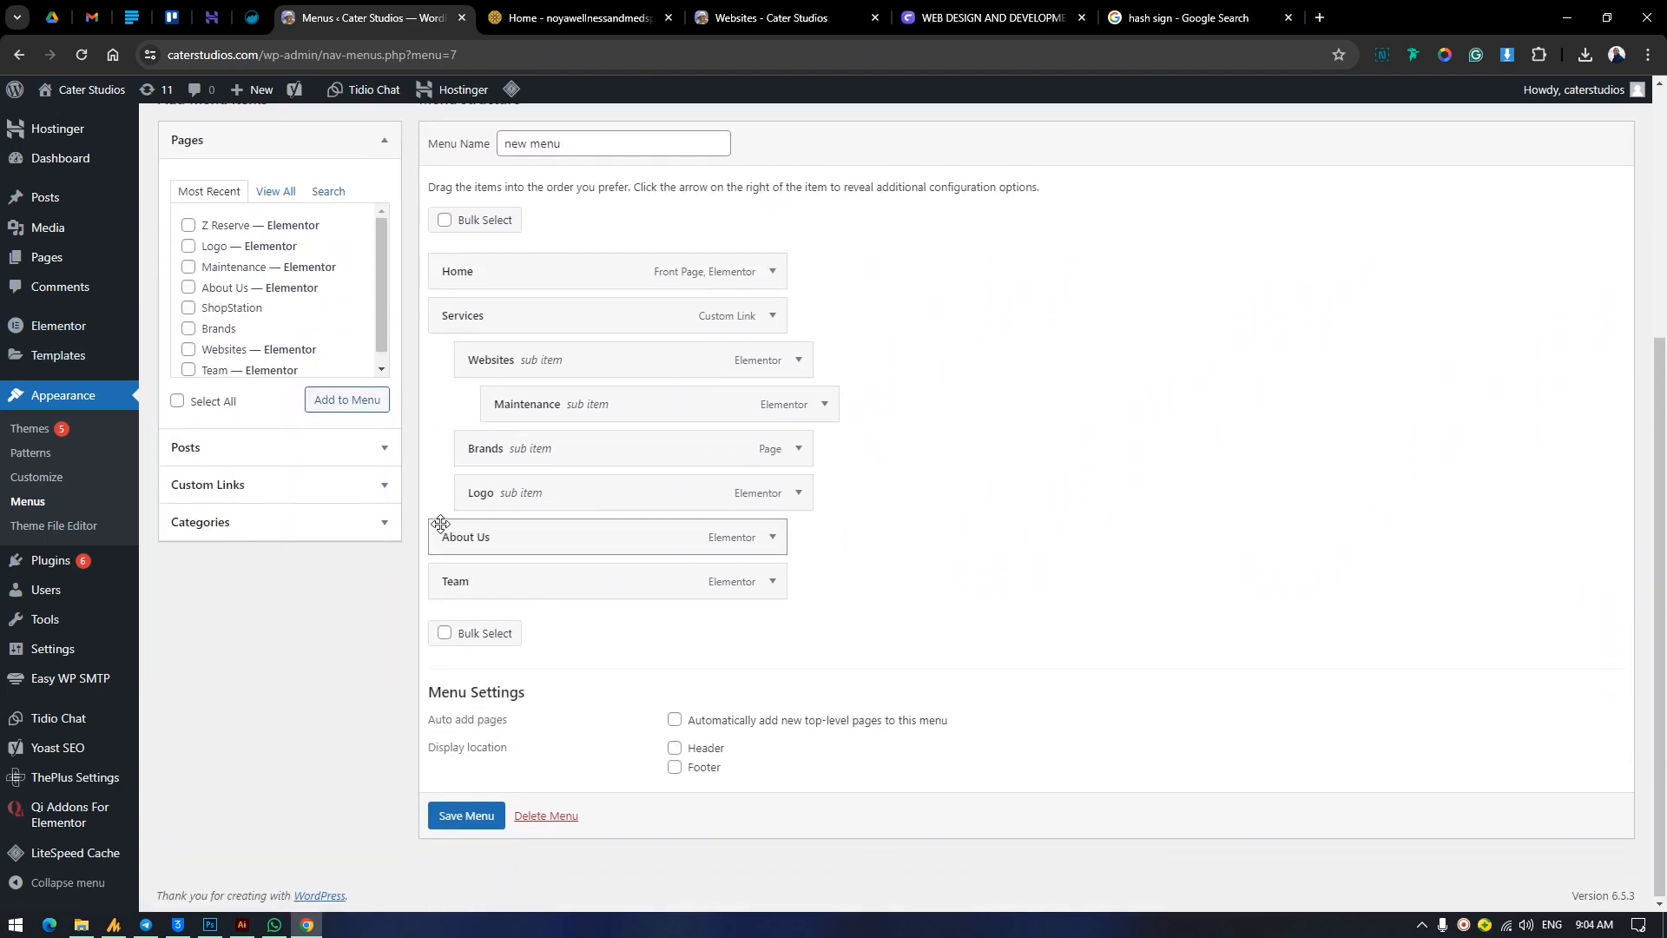
pyautogui.scroll(4, 440, 523)
pyautogui.moveTo(110, 771)
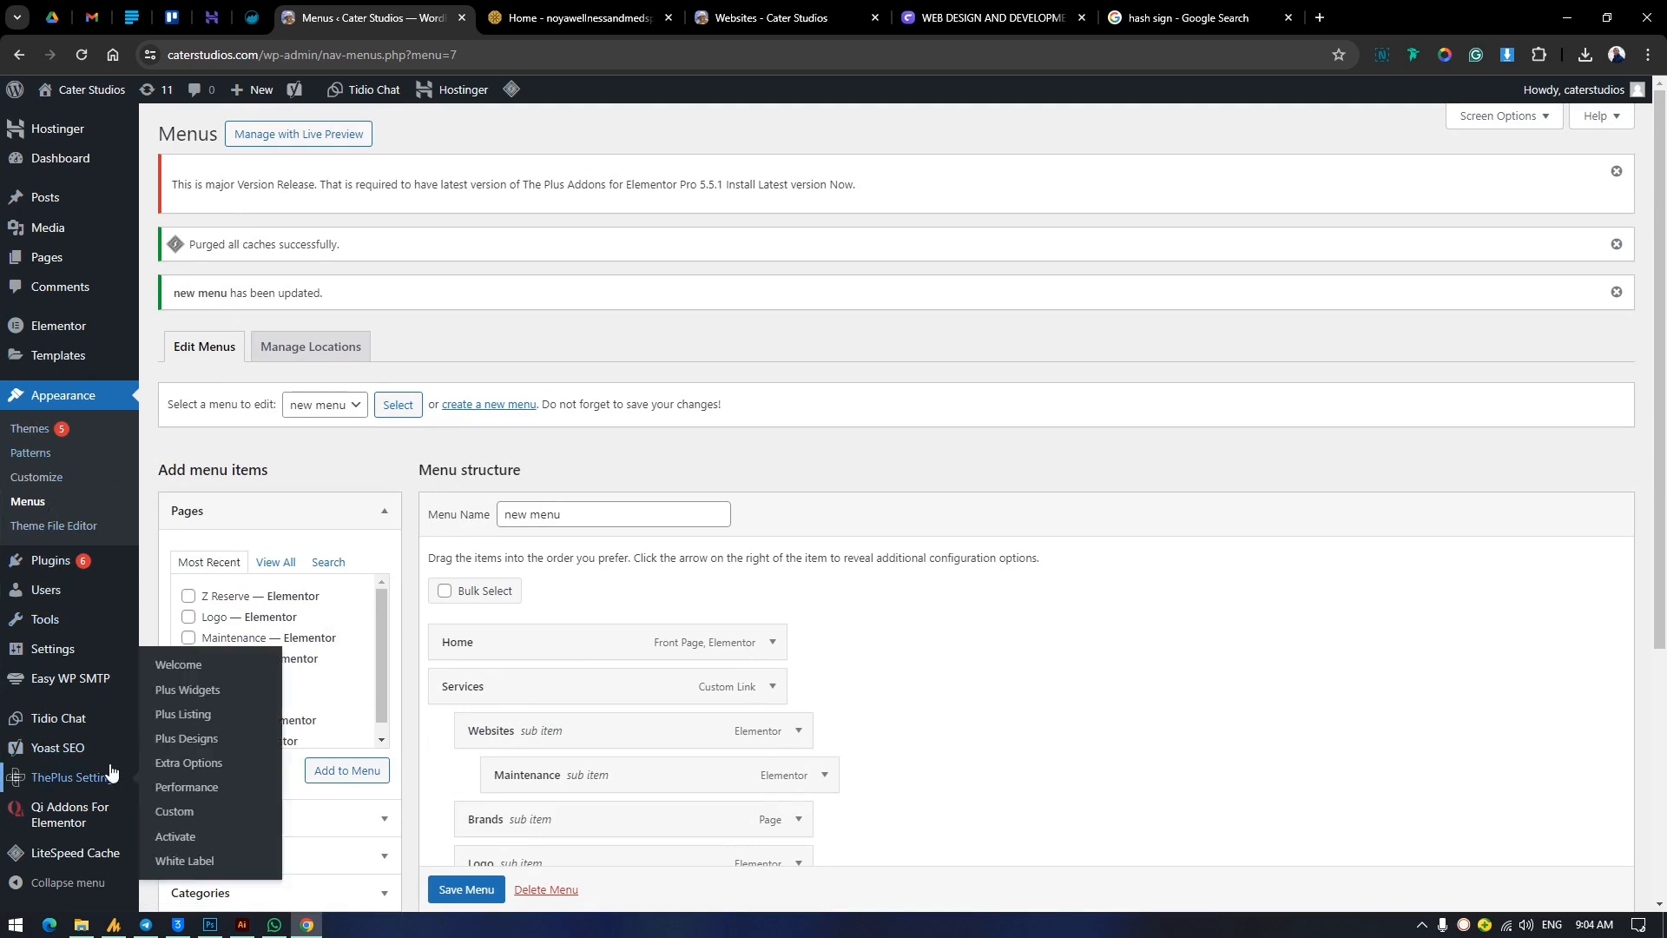
pyautogui.scroll(-2, 110, 771)
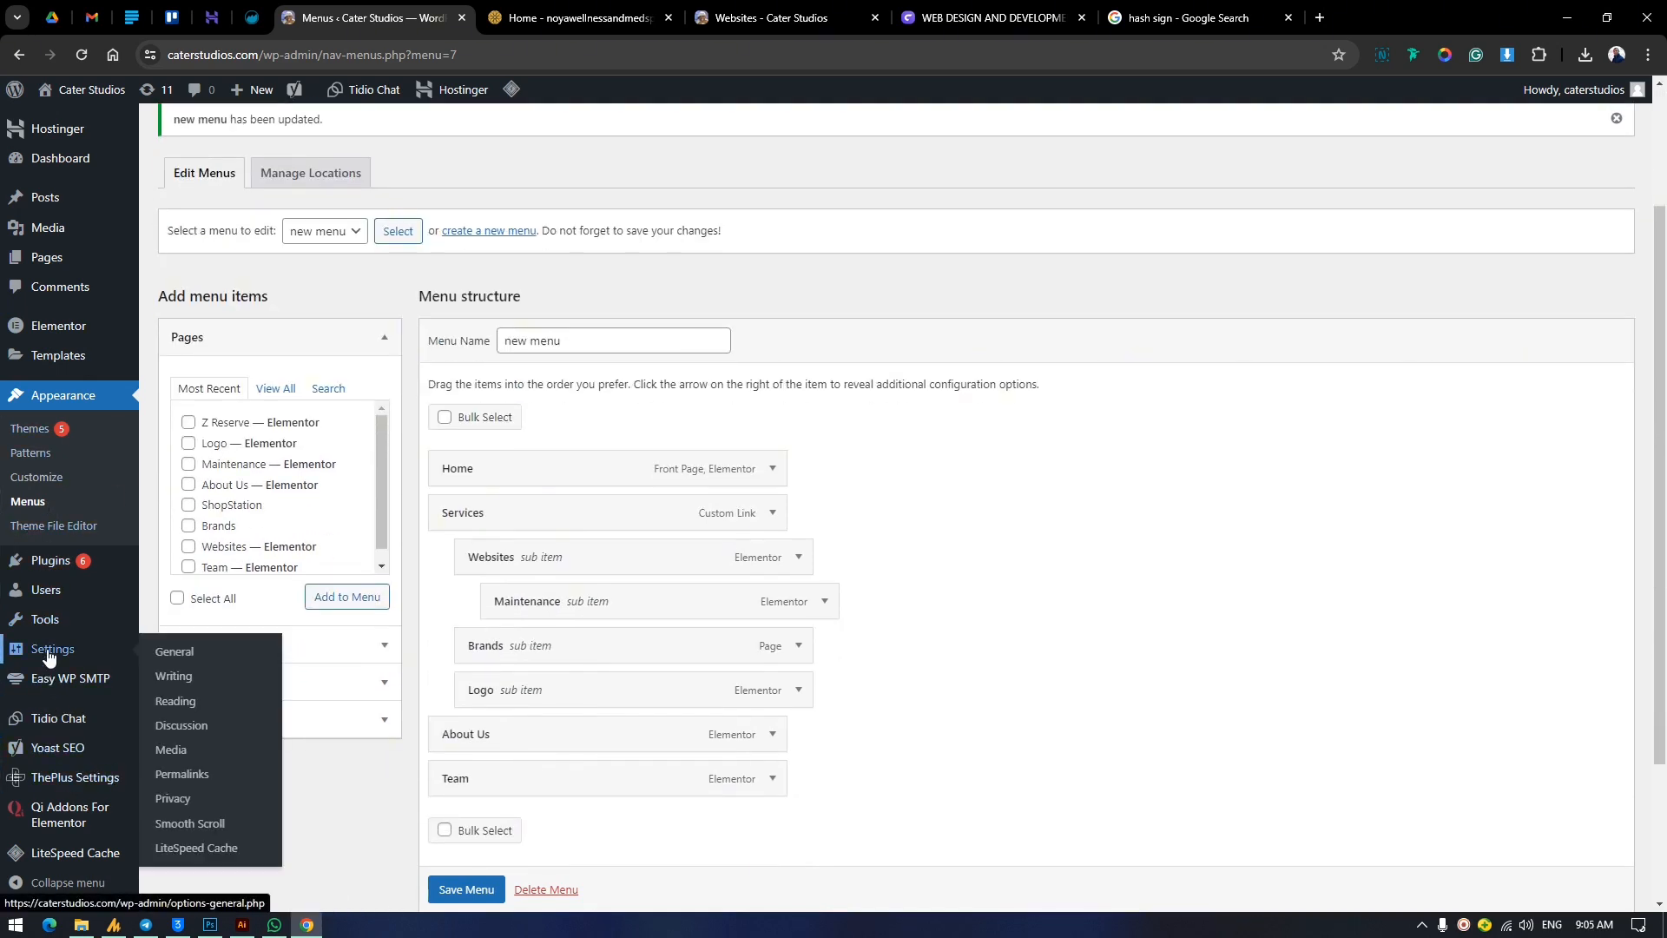
pyautogui.moveTo(69, 571)
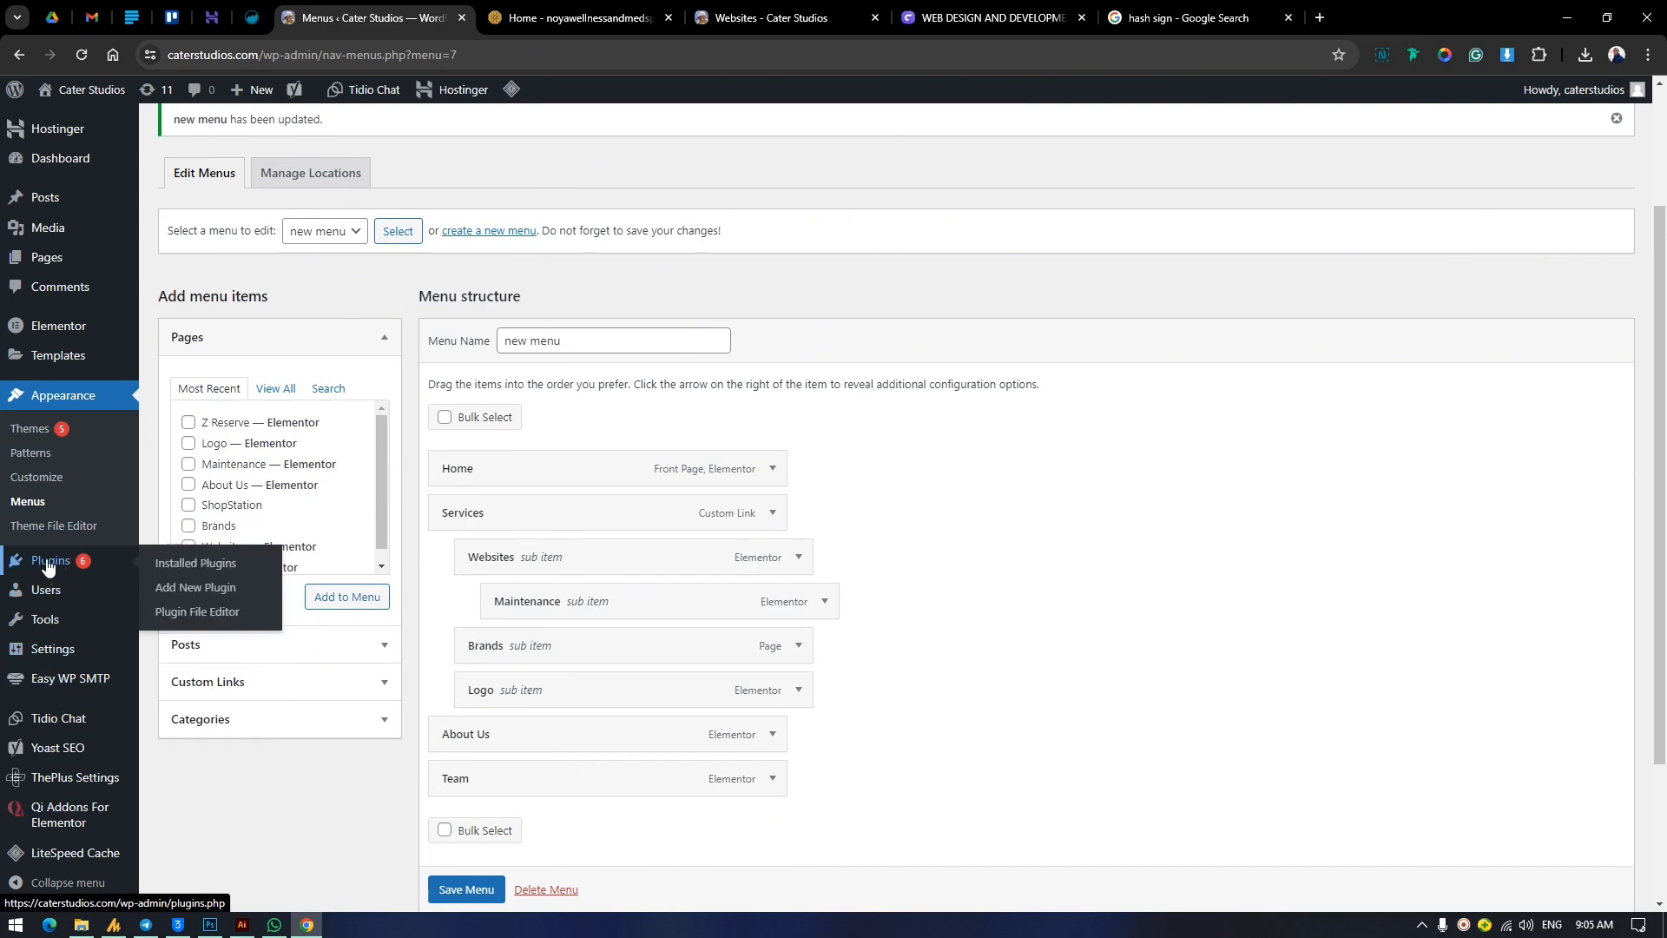
pyautogui.moveTo(45, 330)
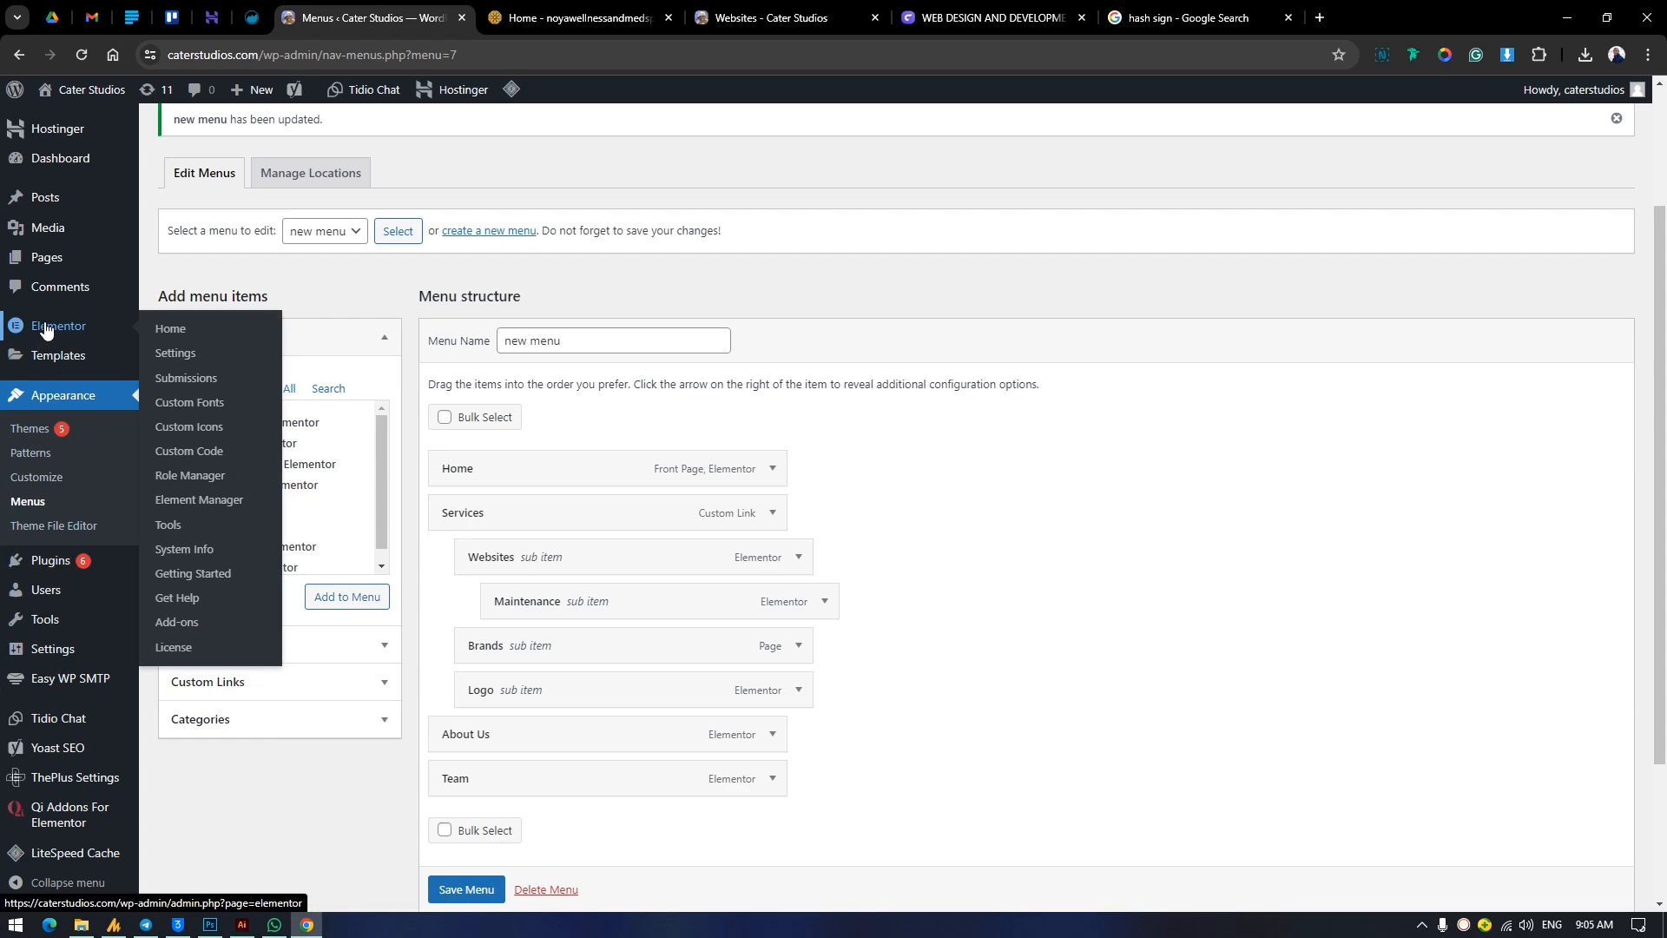
# View the web design and development course page and return to the menu editor.
pyautogui.click(1060, 13)
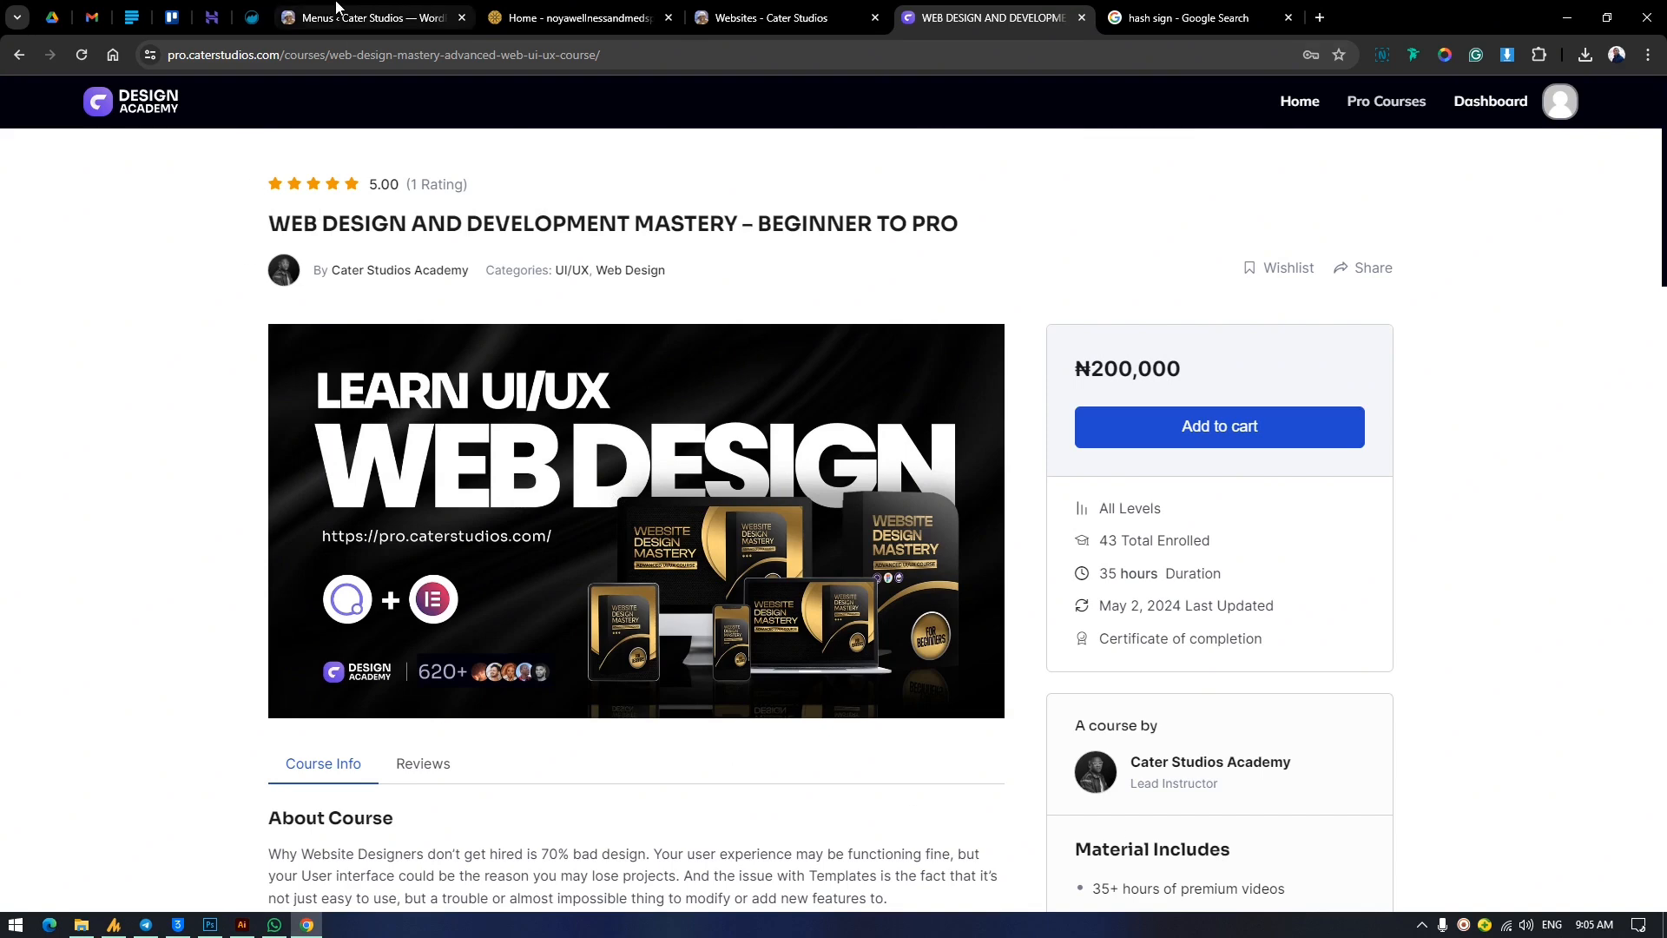
pyautogui.moveTo(334, 7)
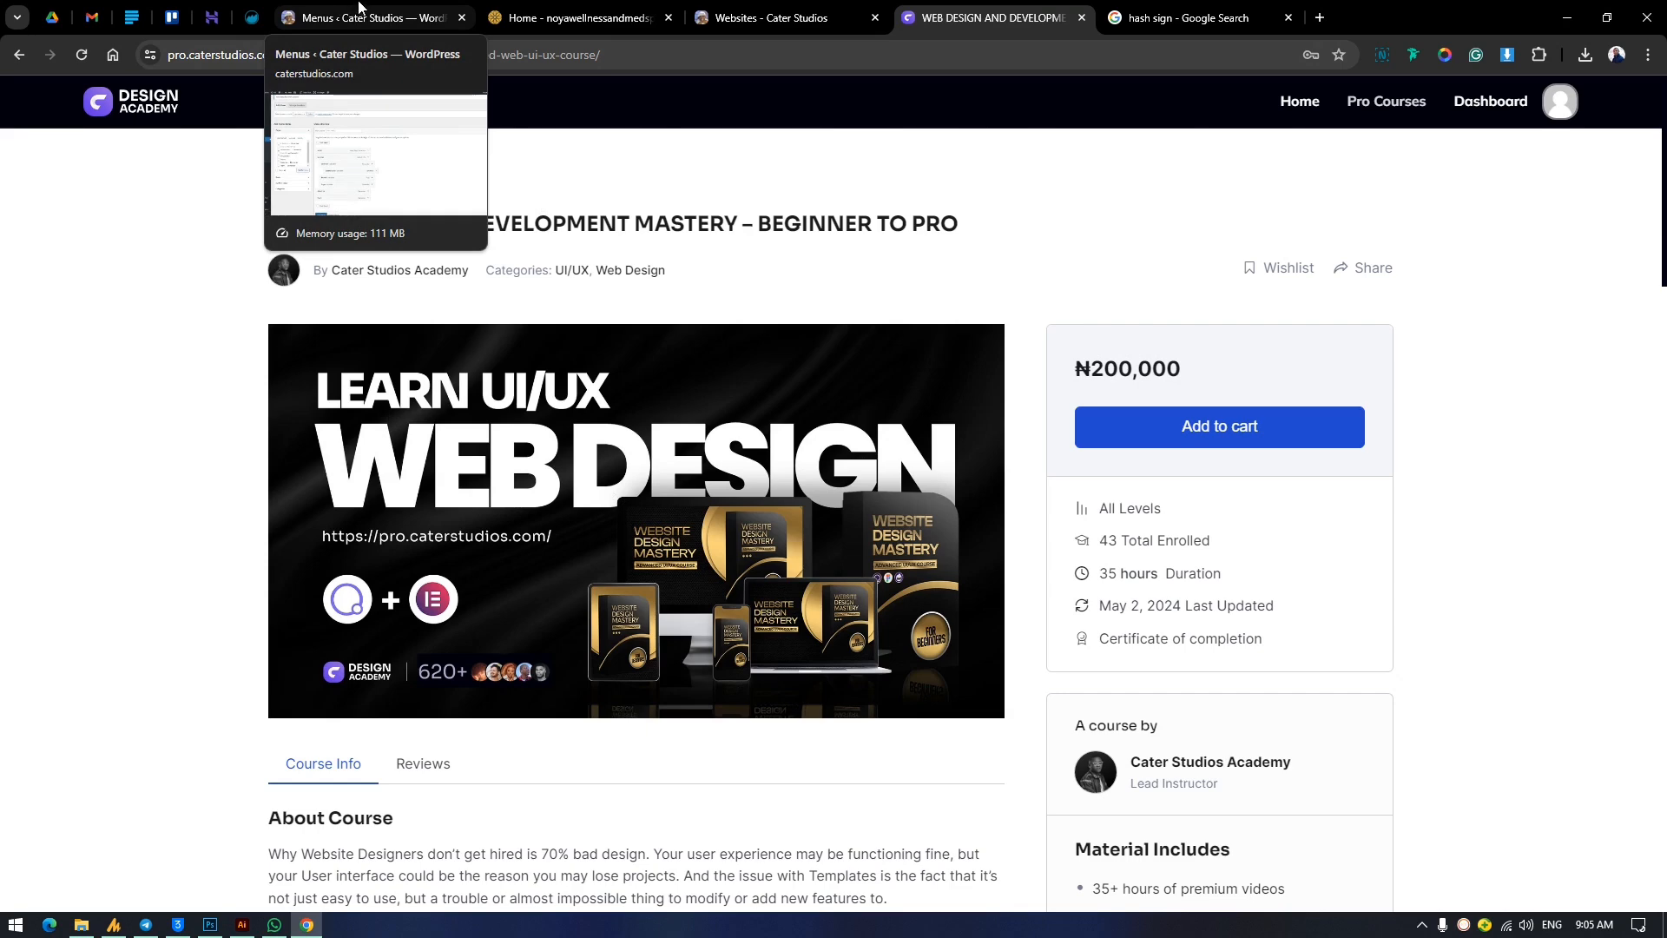
pyautogui.click(436, 6)
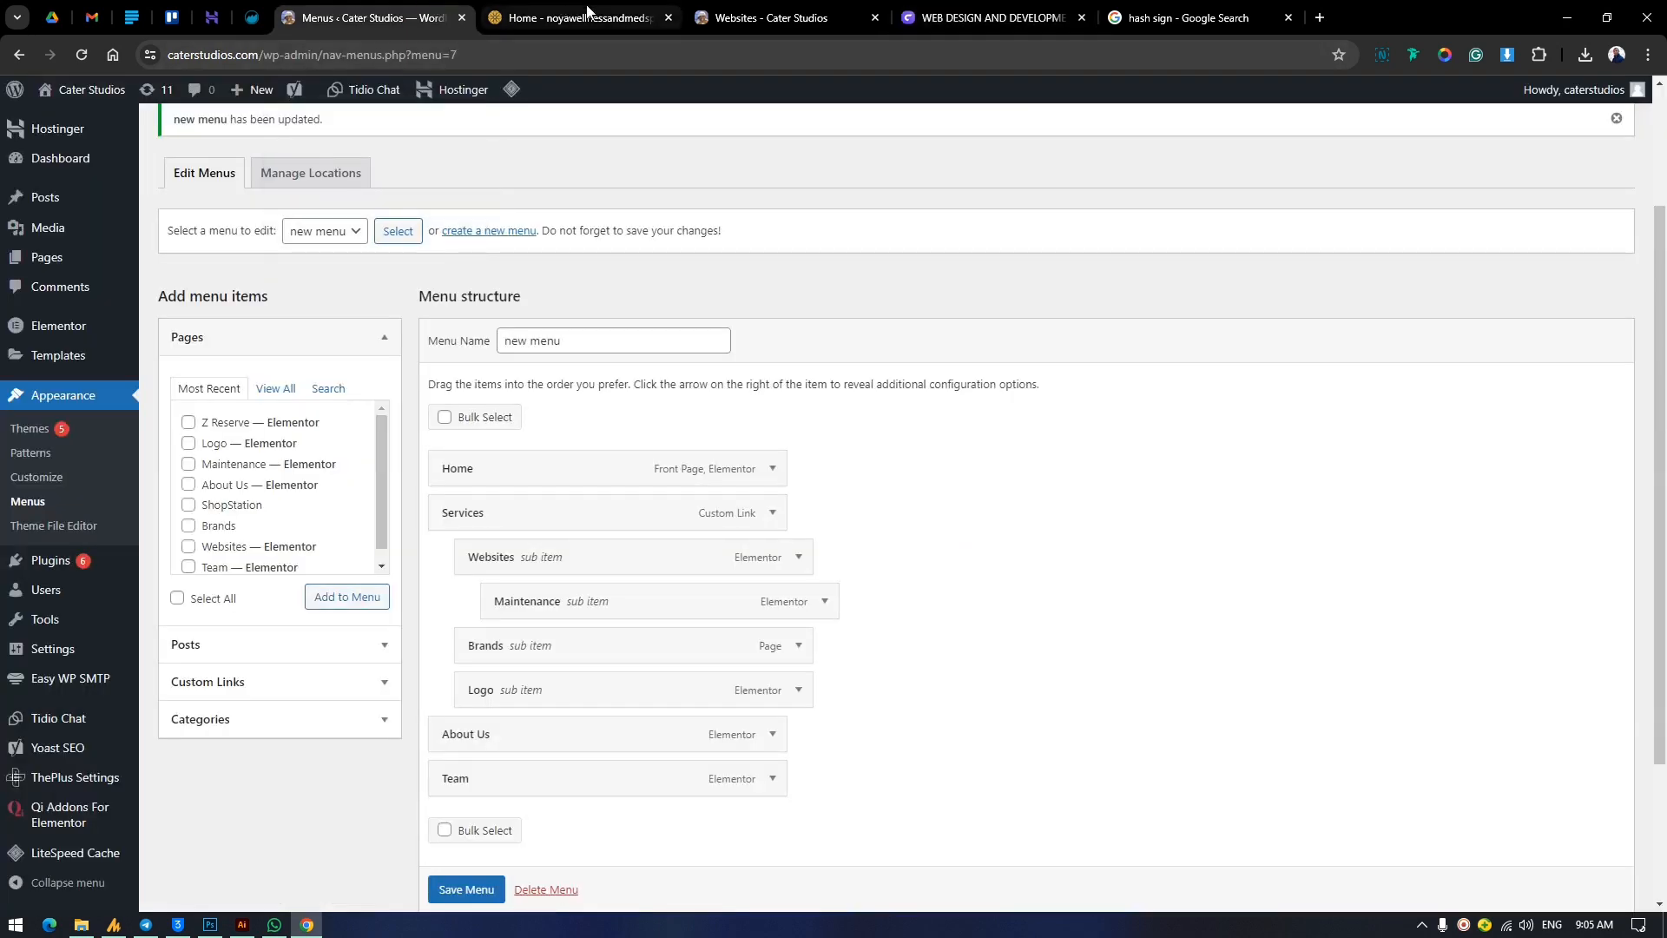
pyautogui.moveTo(587, 9)
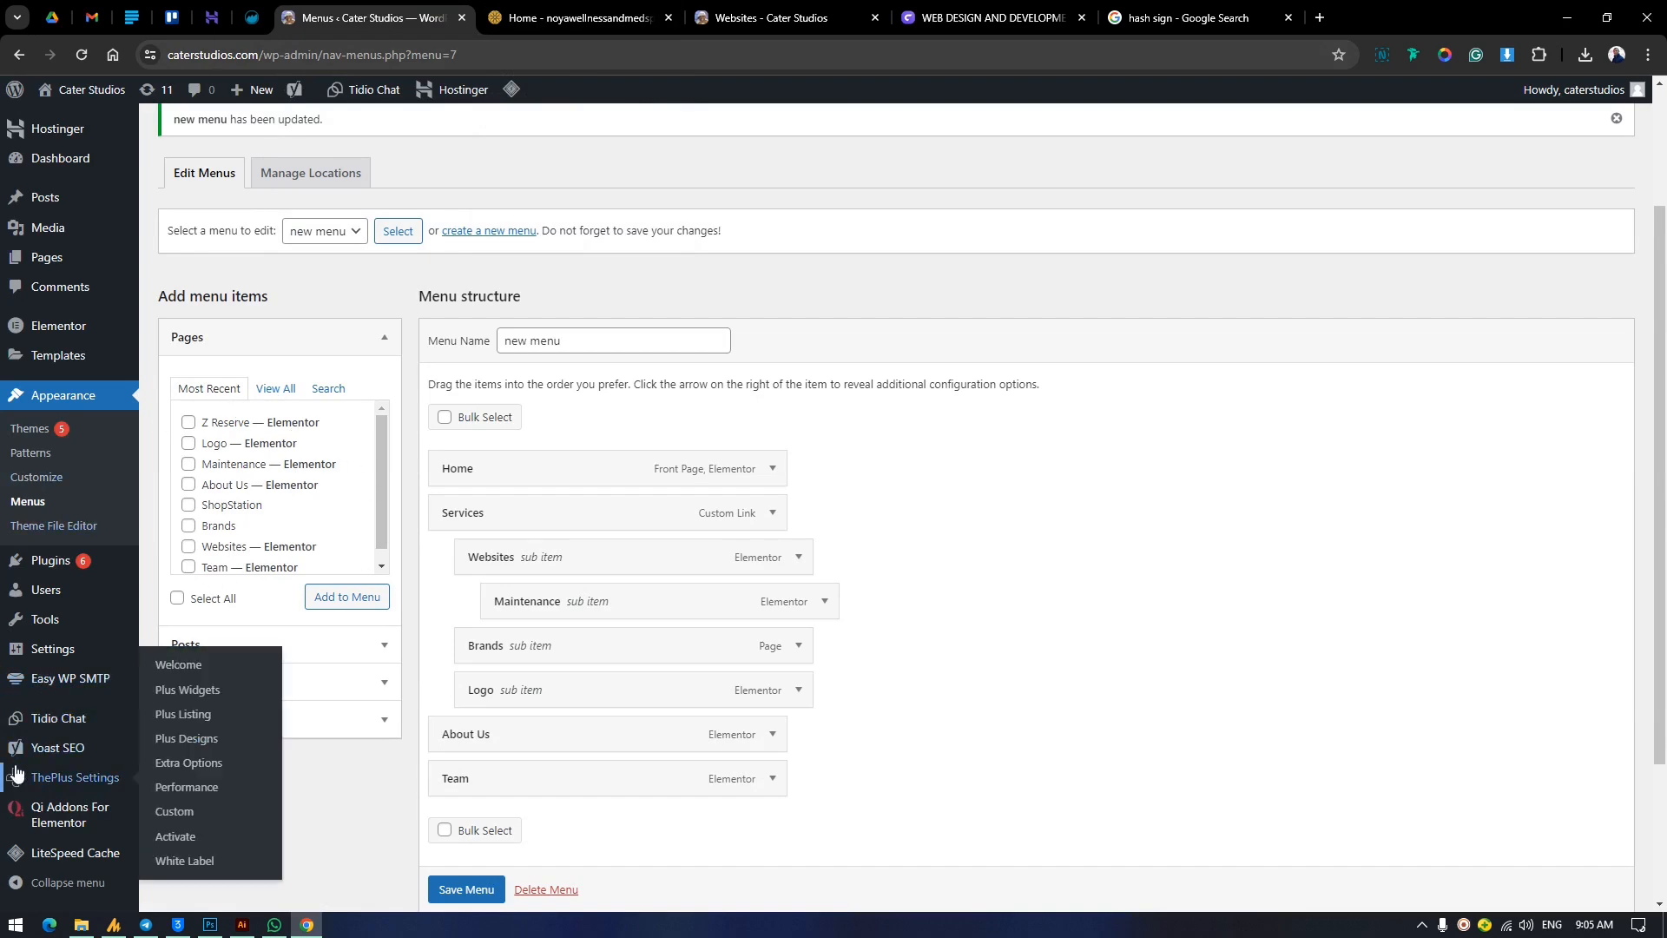
pyautogui.moveTo(58, 590)
pyautogui.scroll(-1, 59, 587)
pyautogui.scroll(-1, 57, 587)
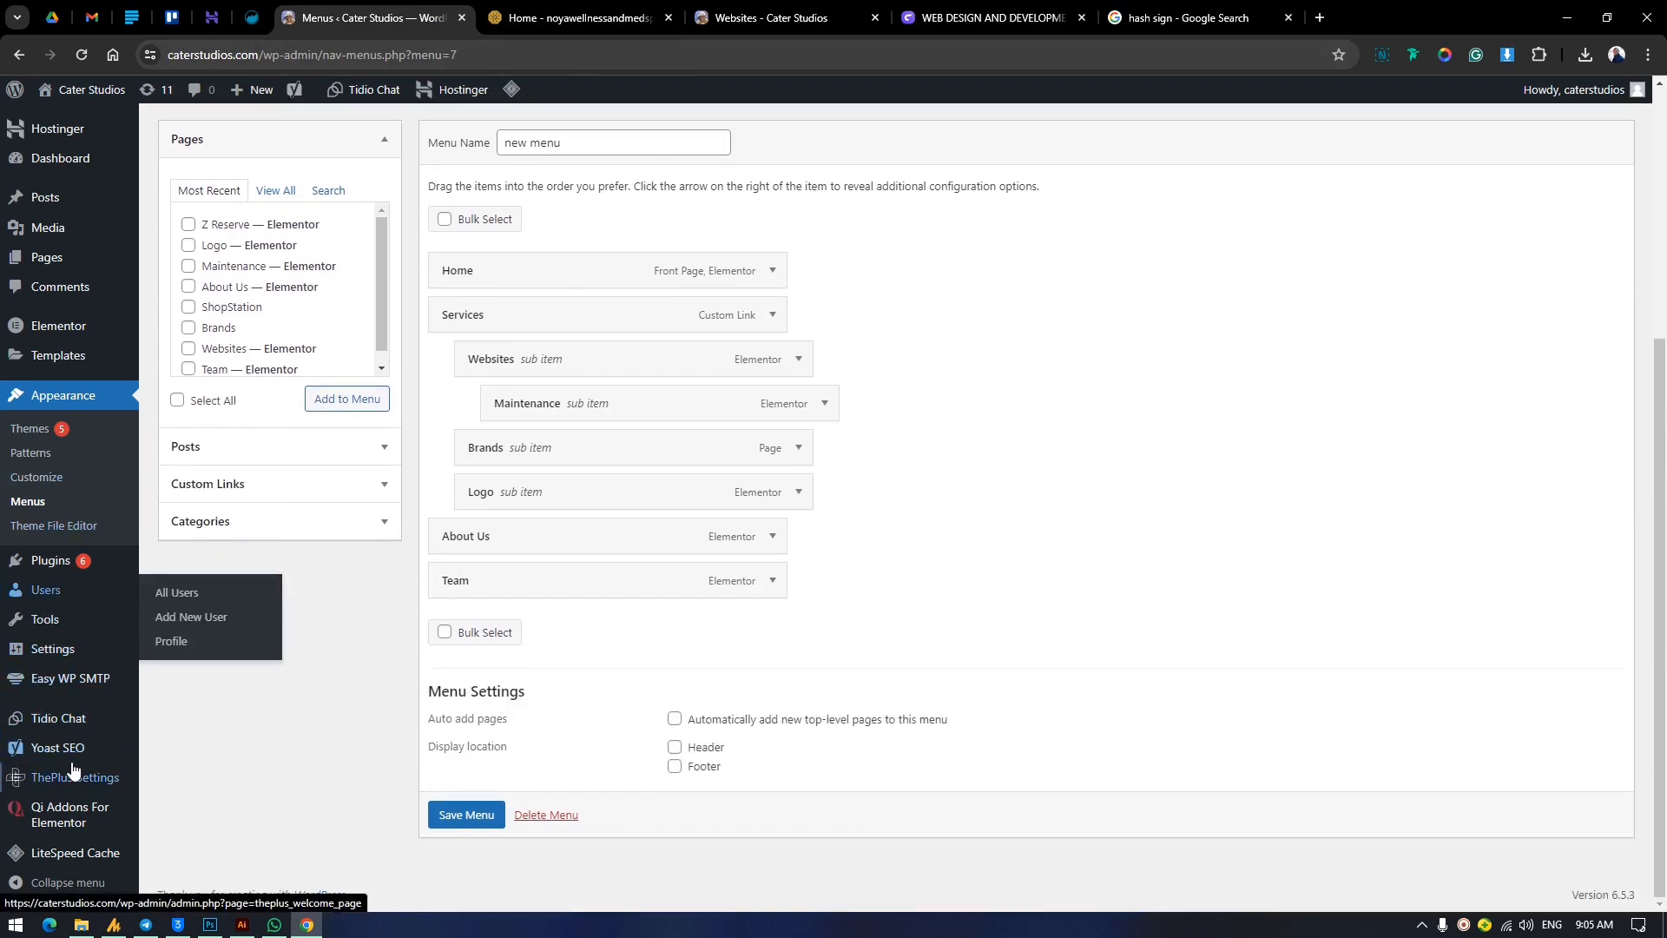
pyautogui.scroll(4, 57, 625)
# Create a new header template in the Theme Builder, and preview the LEGIT header block before closing the library without inserting it.
pyautogui.moveTo(51, 361)
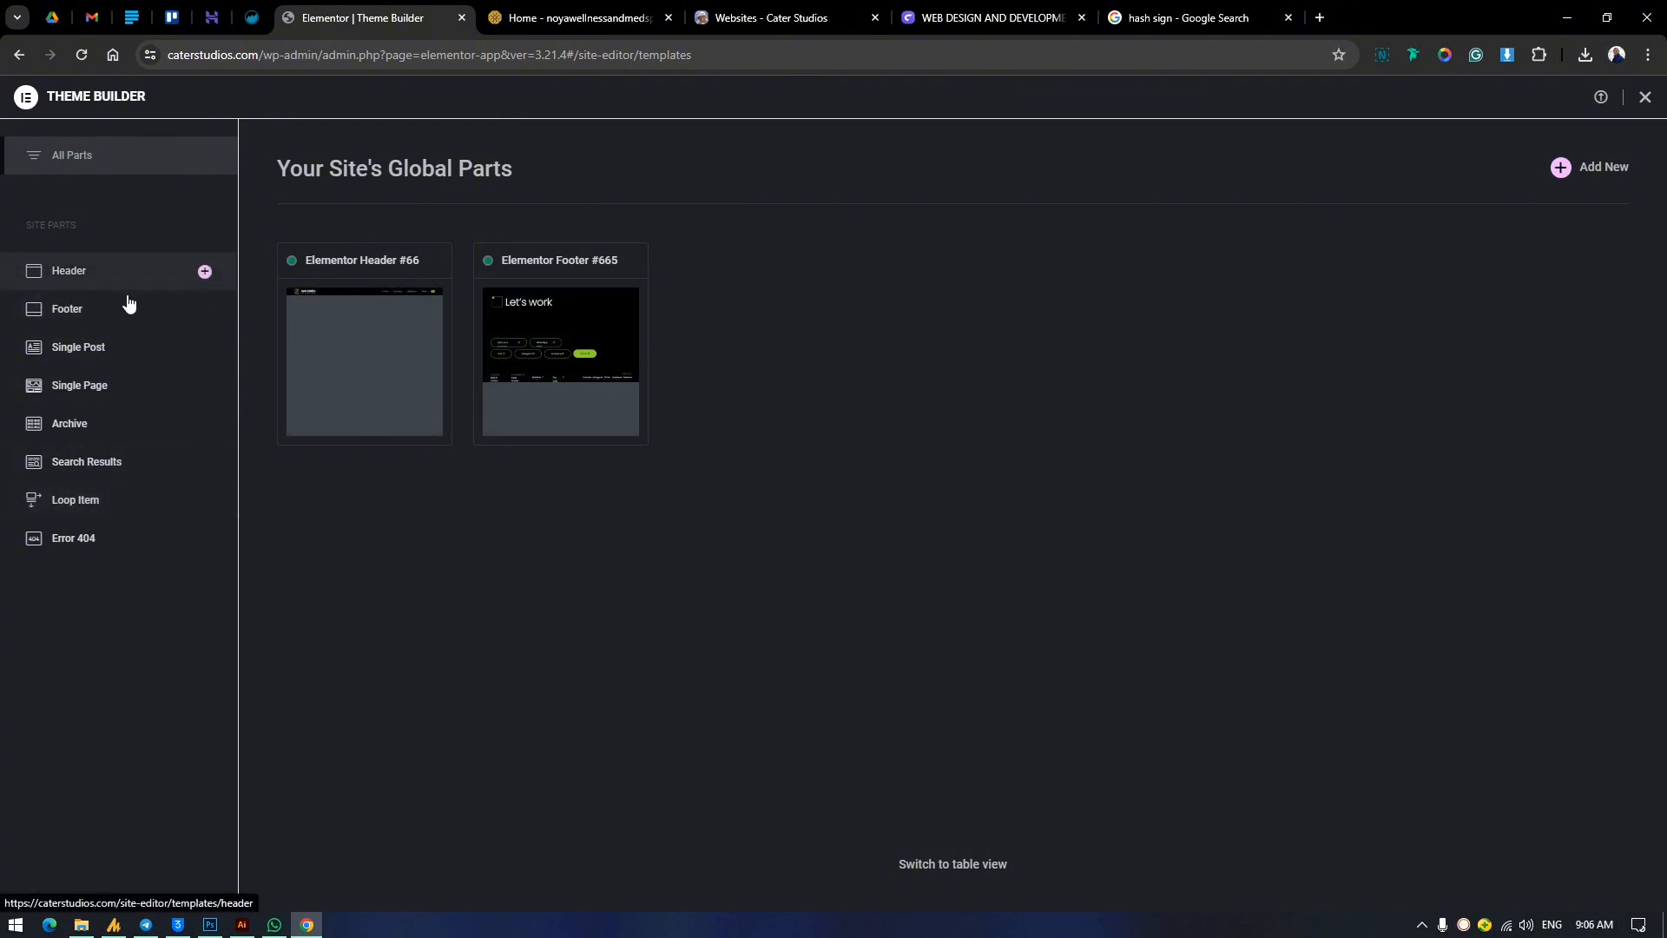
pyautogui.click(205, 271)
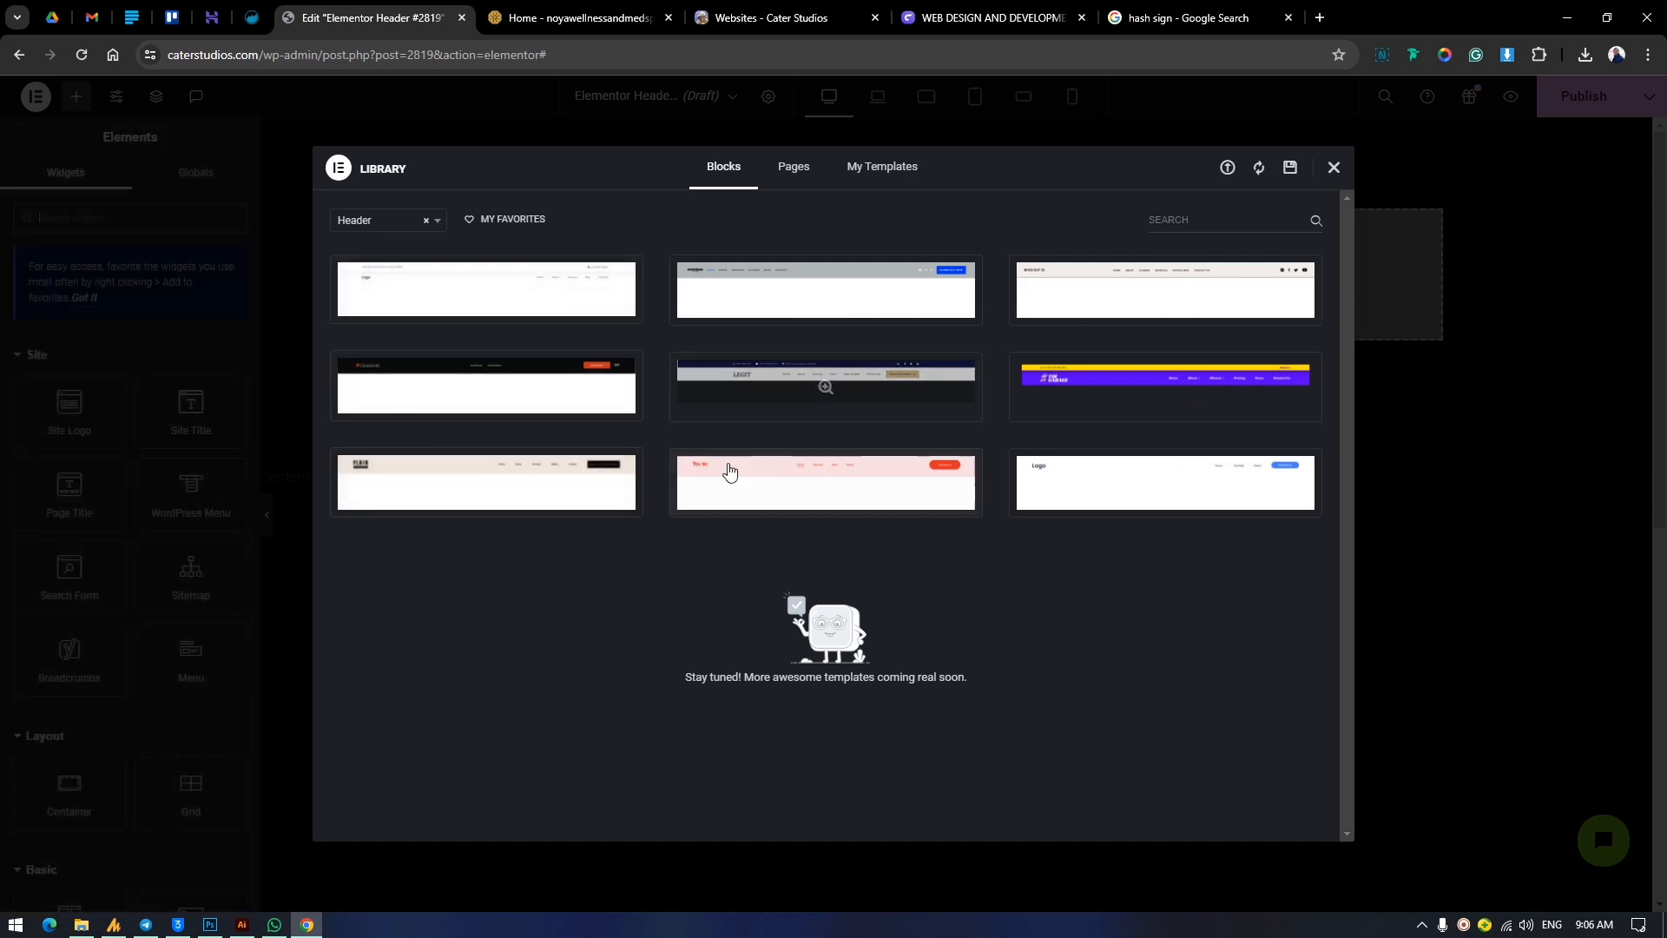
pyautogui.click(824, 381)
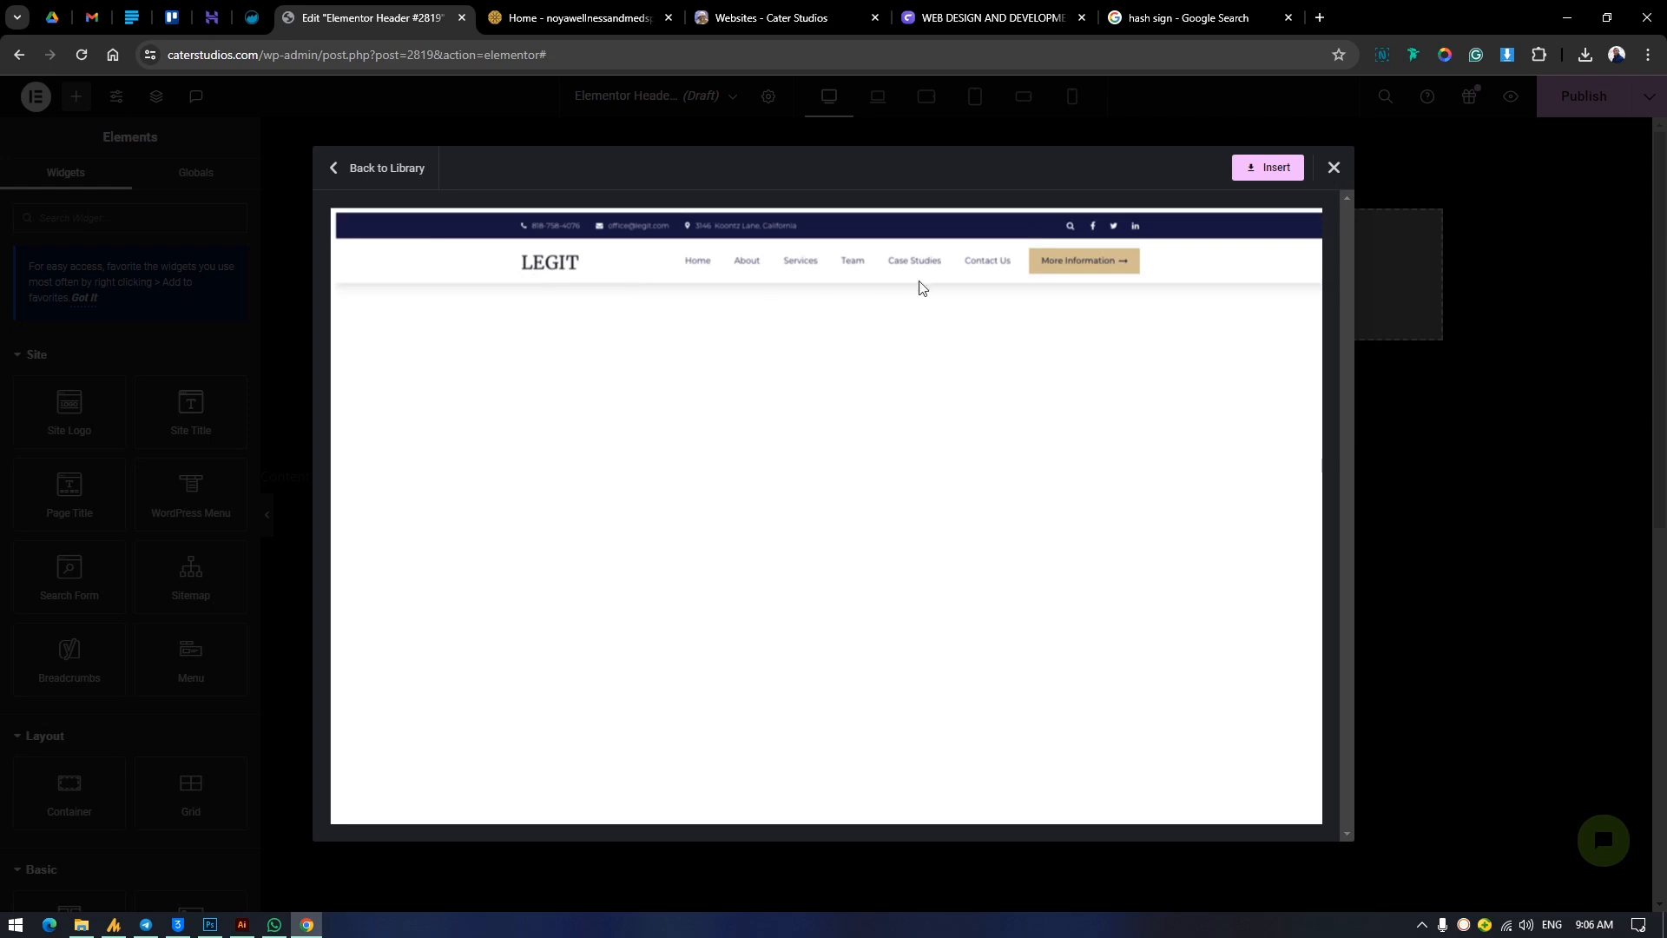
pyautogui.click(1334, 170)
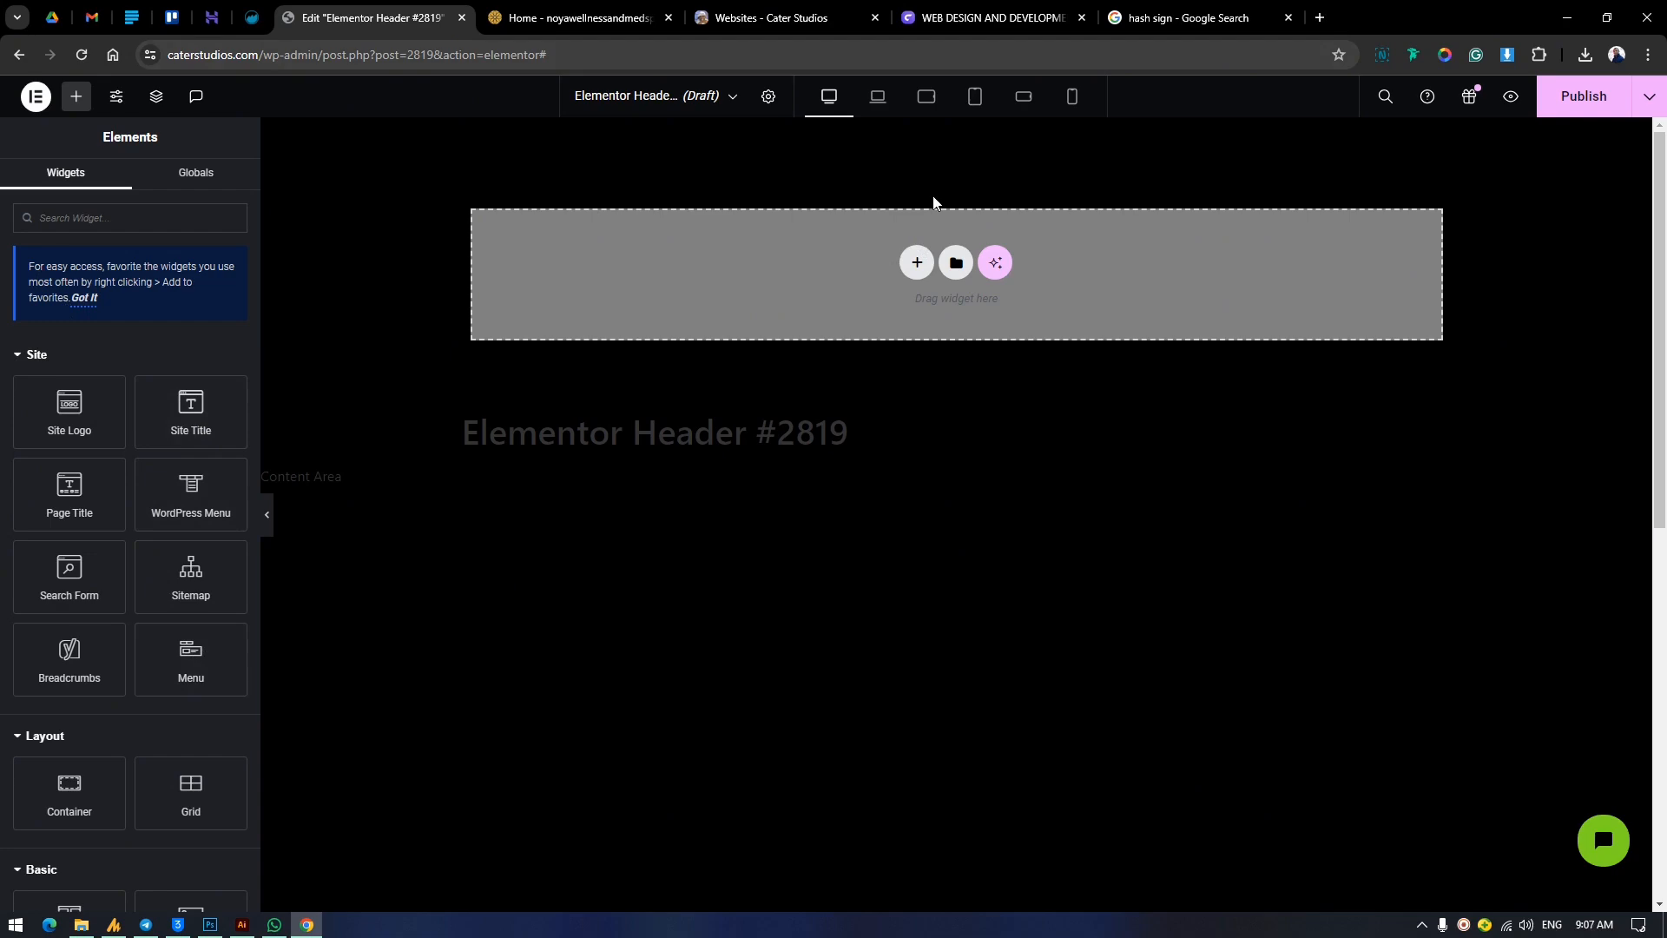
# Add a container to the empty header template and set its content width to Full Width.
pyautogui.moveTo(115, 797); pyautogui.dragTo(750, 250)
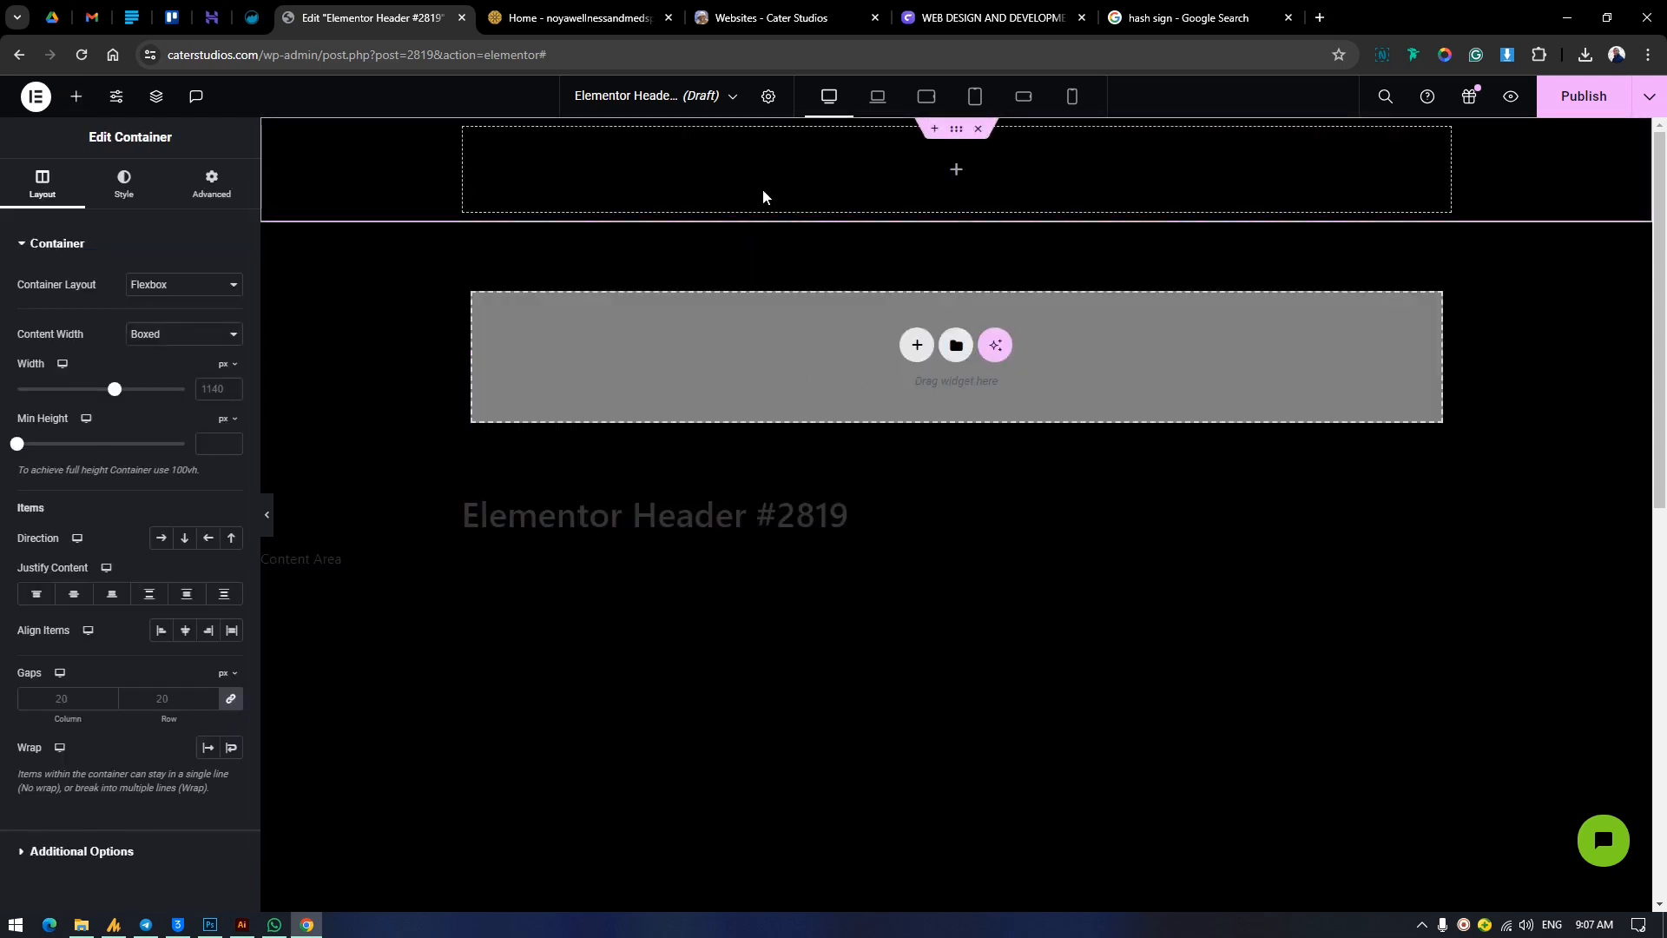
pyautogui.click(936, 599)
pyautogui.click(180, 334)
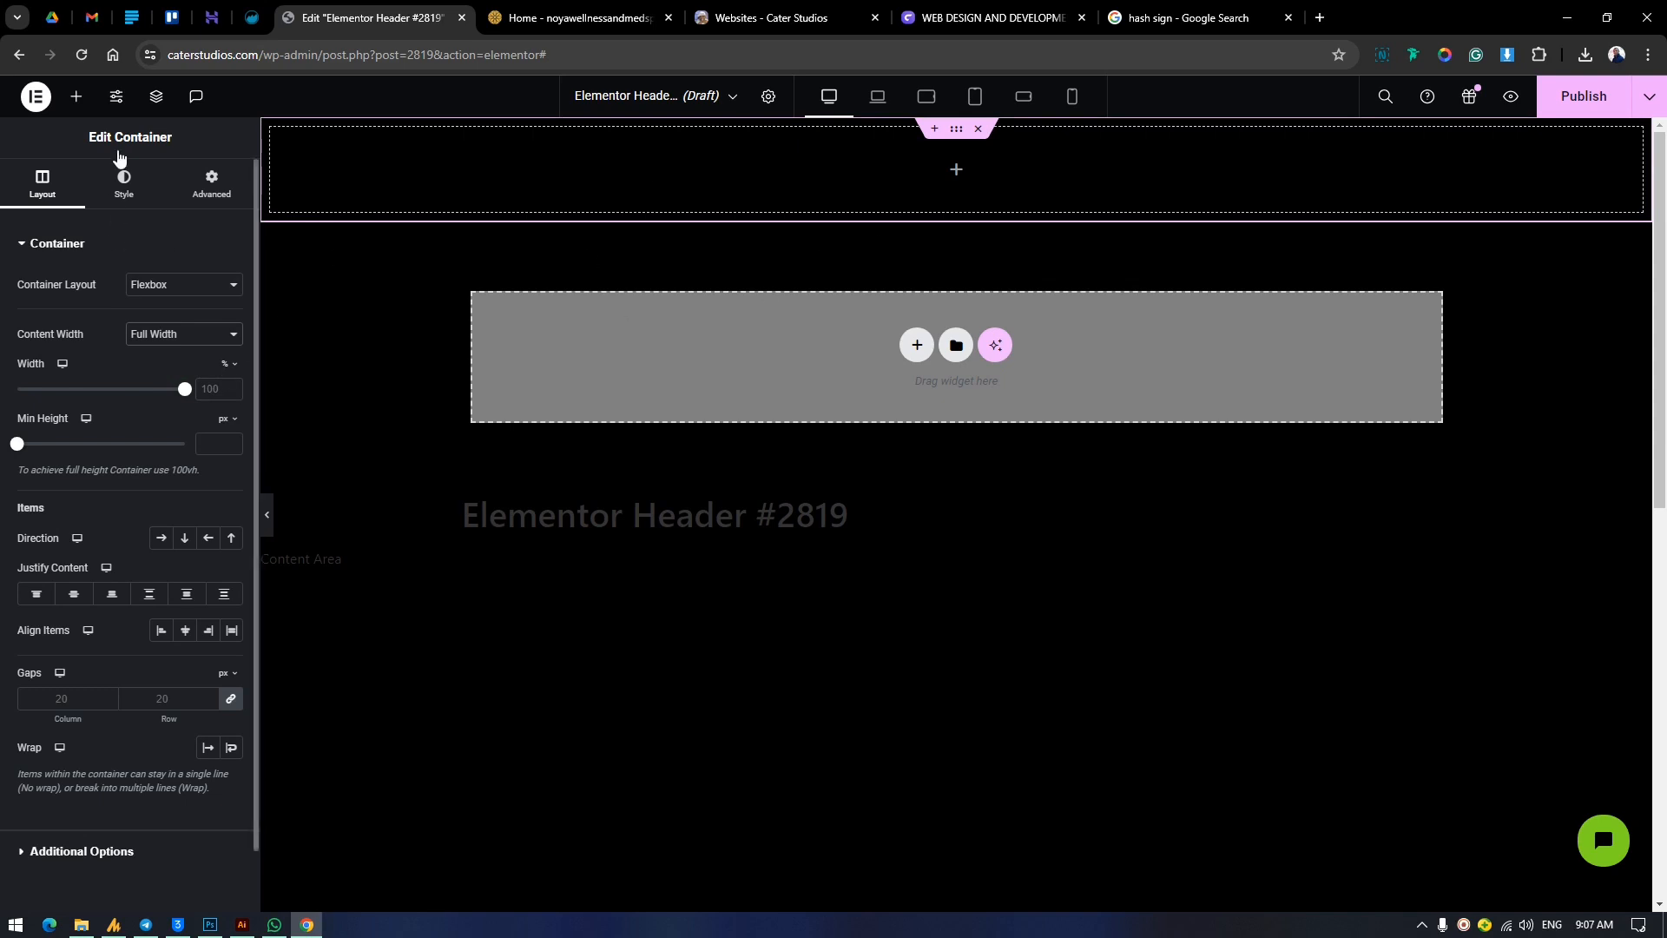
# Nest a second container inside the header container and set its content width to Full Width.
pyautogui.click(76, 97)
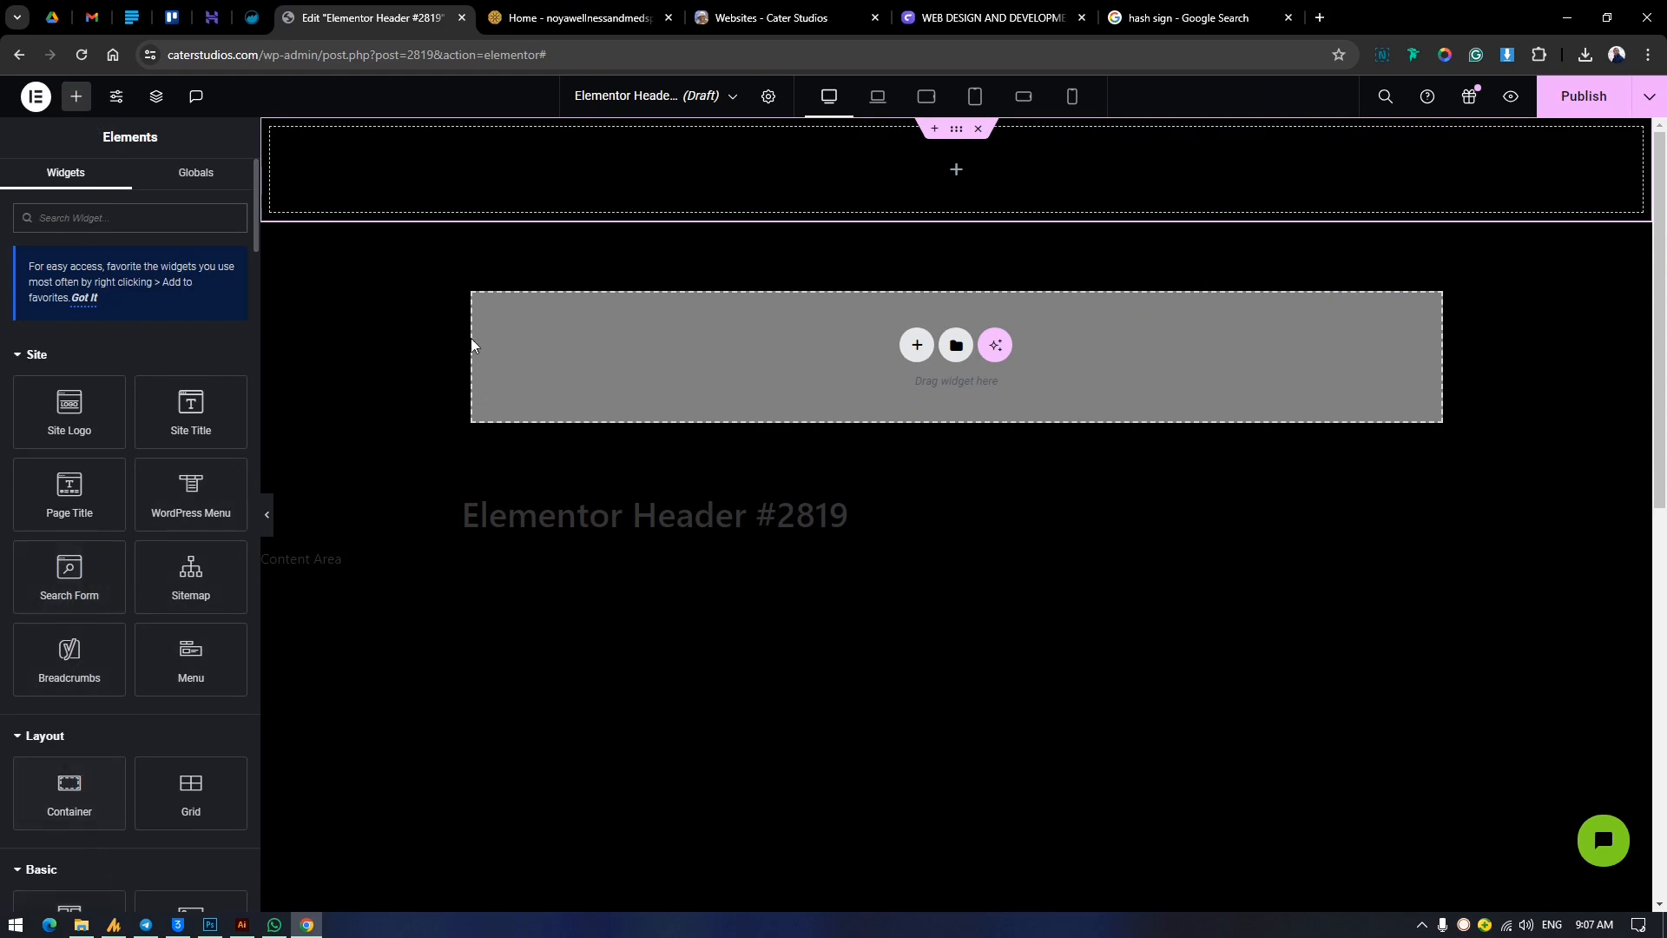
pyautogui.moveTo(87, 794); pyautogui.dragTo(584, 179)
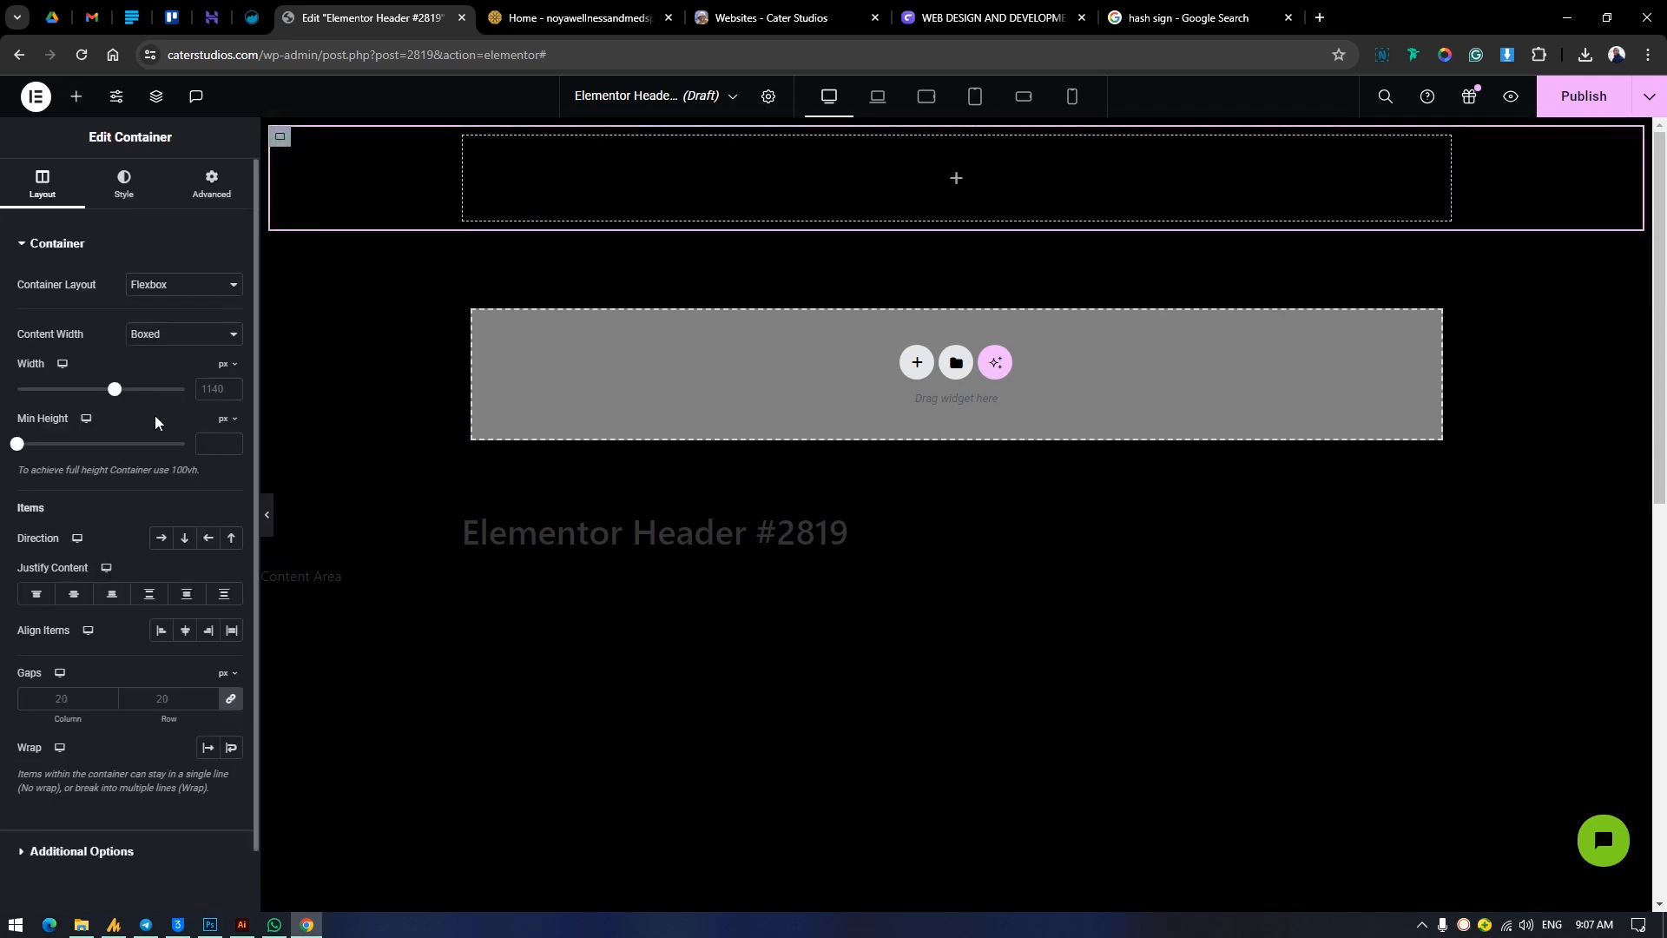
pyautogui.click(143, 345)
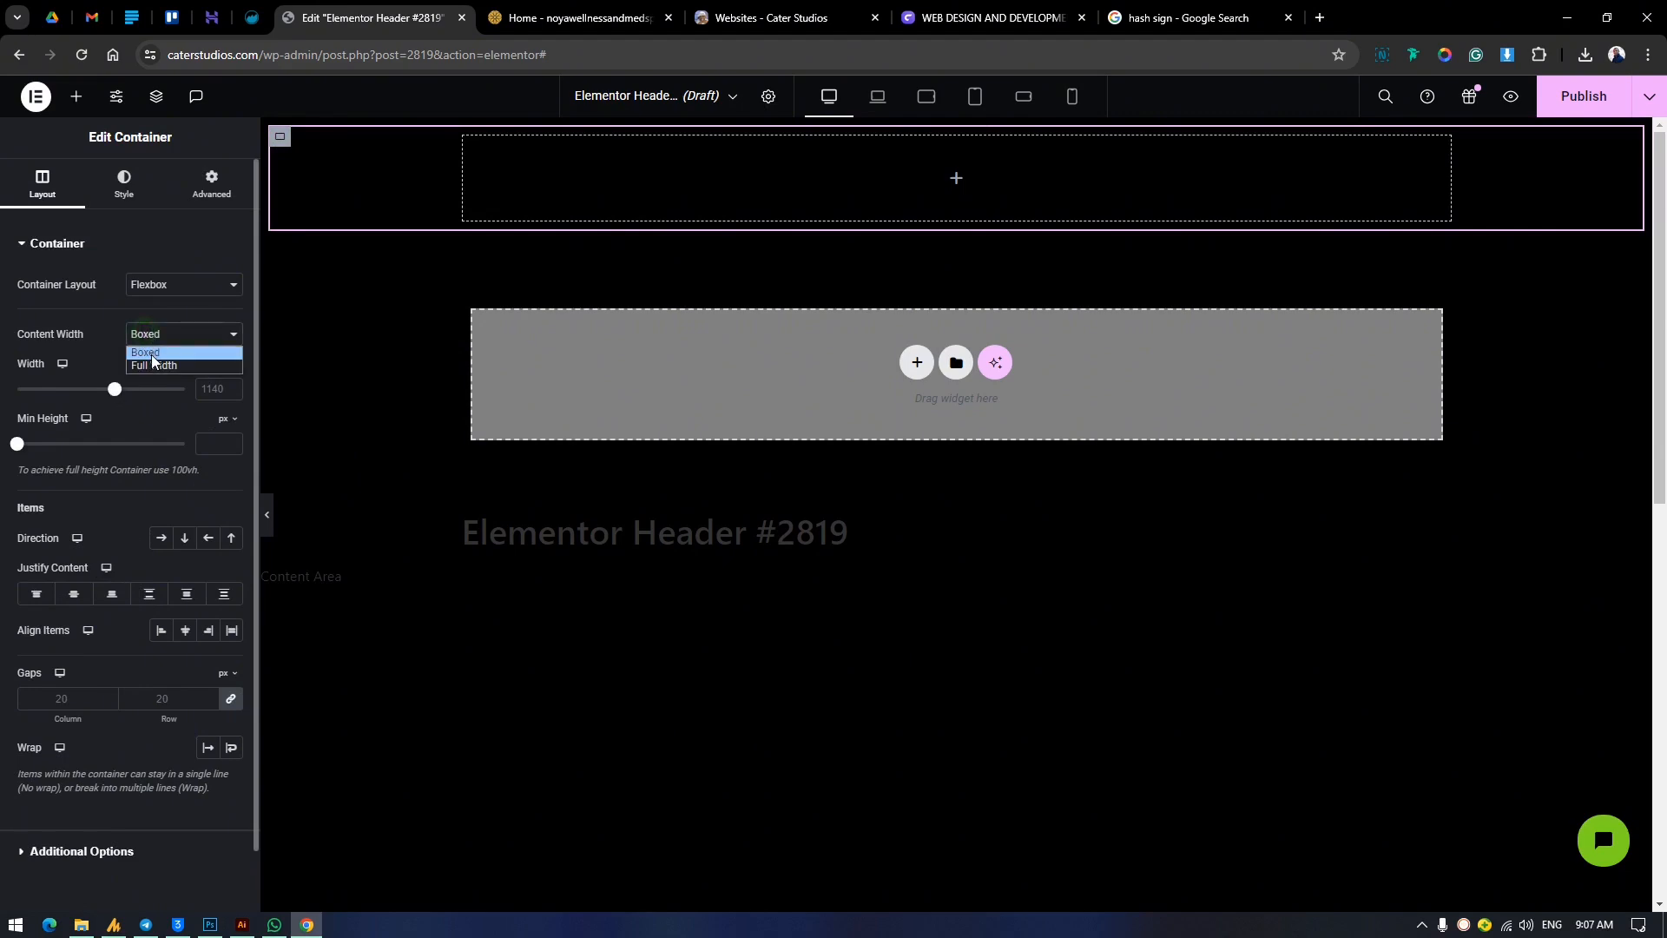
pyautogui.click(149, 357)
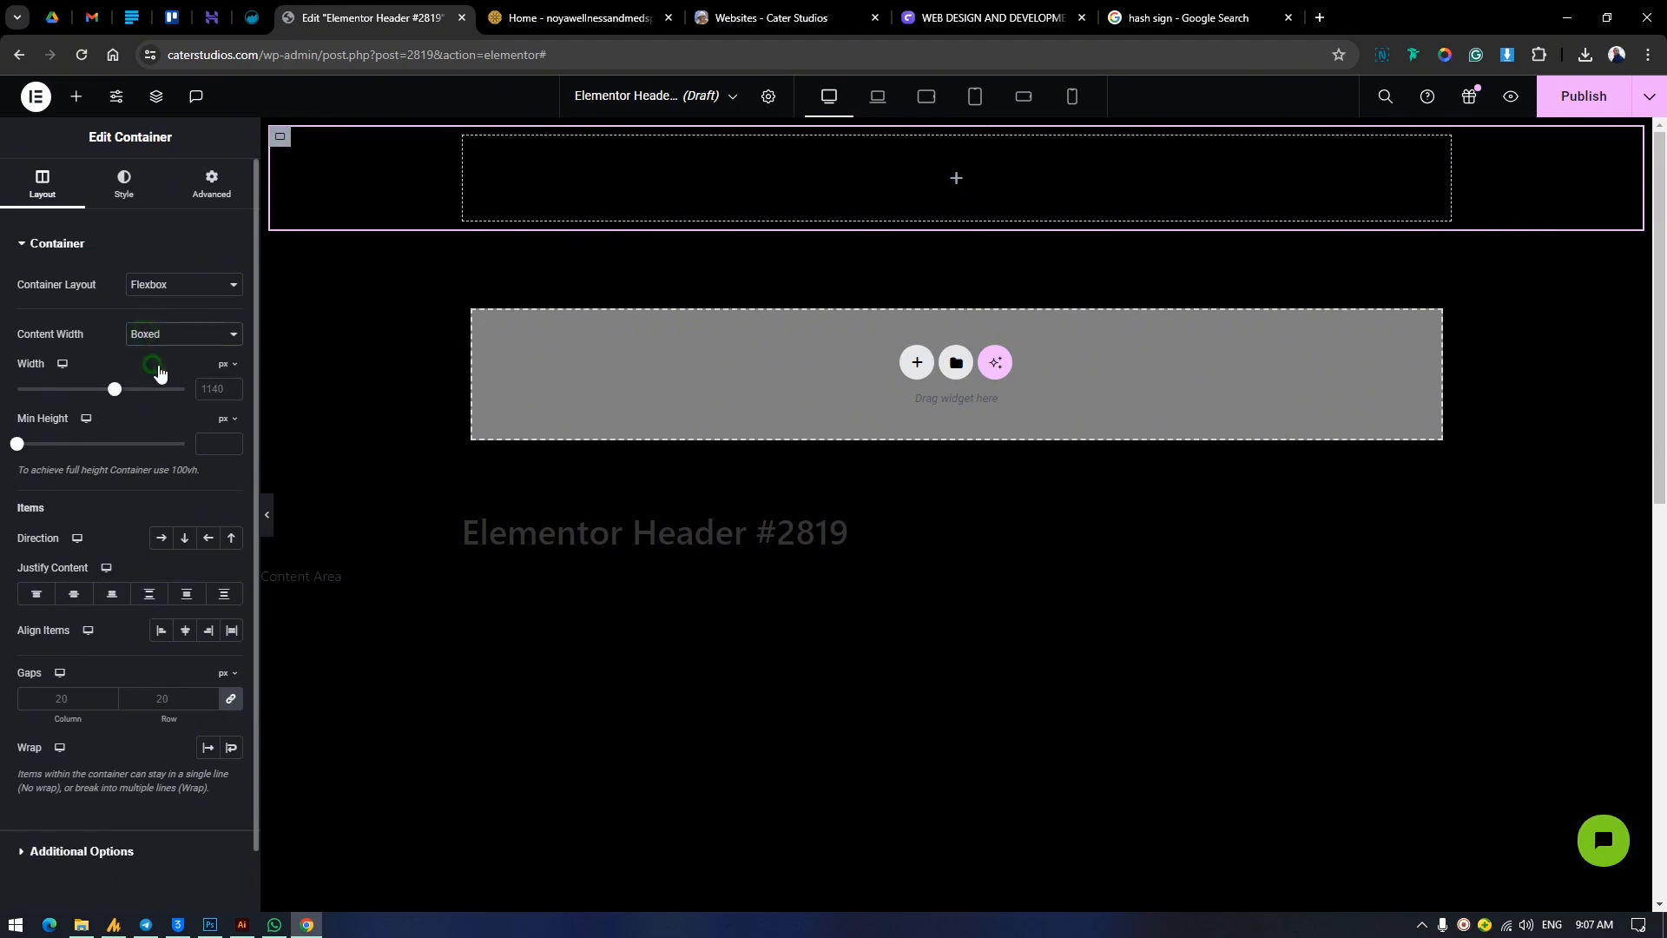
# Duplicate the nested container and set the parent container's direction to a horizontal row.
pyautogui.rightClick(287, 143)
pyautogui.click(385, 233)
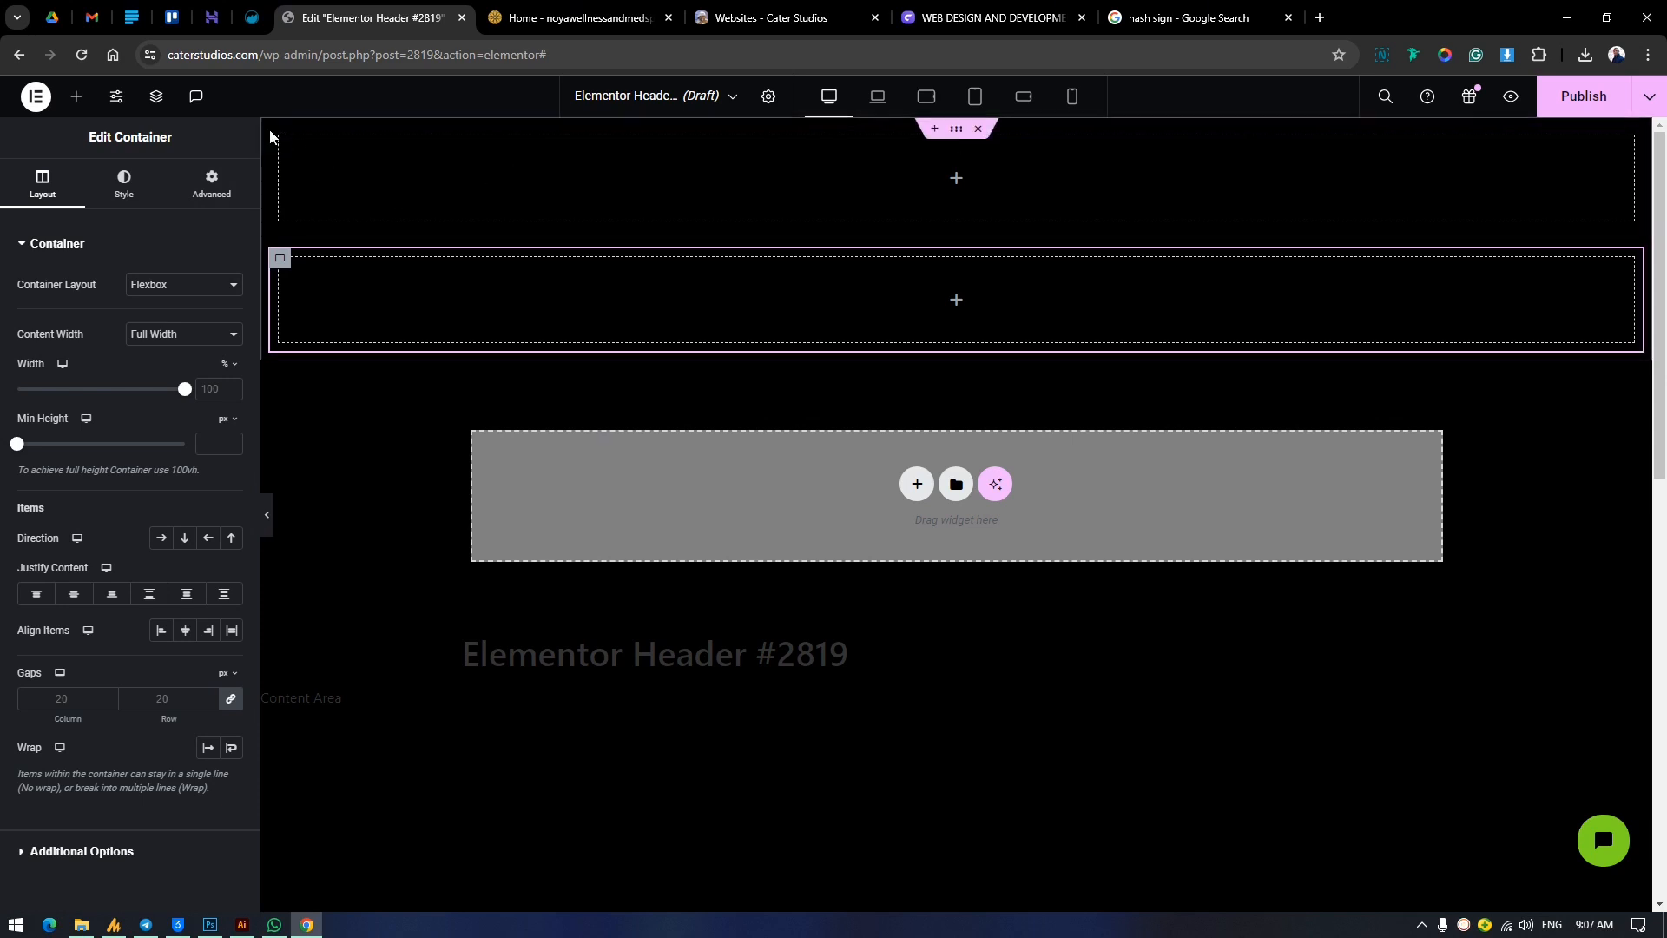
pyautogui.click(959, 130)
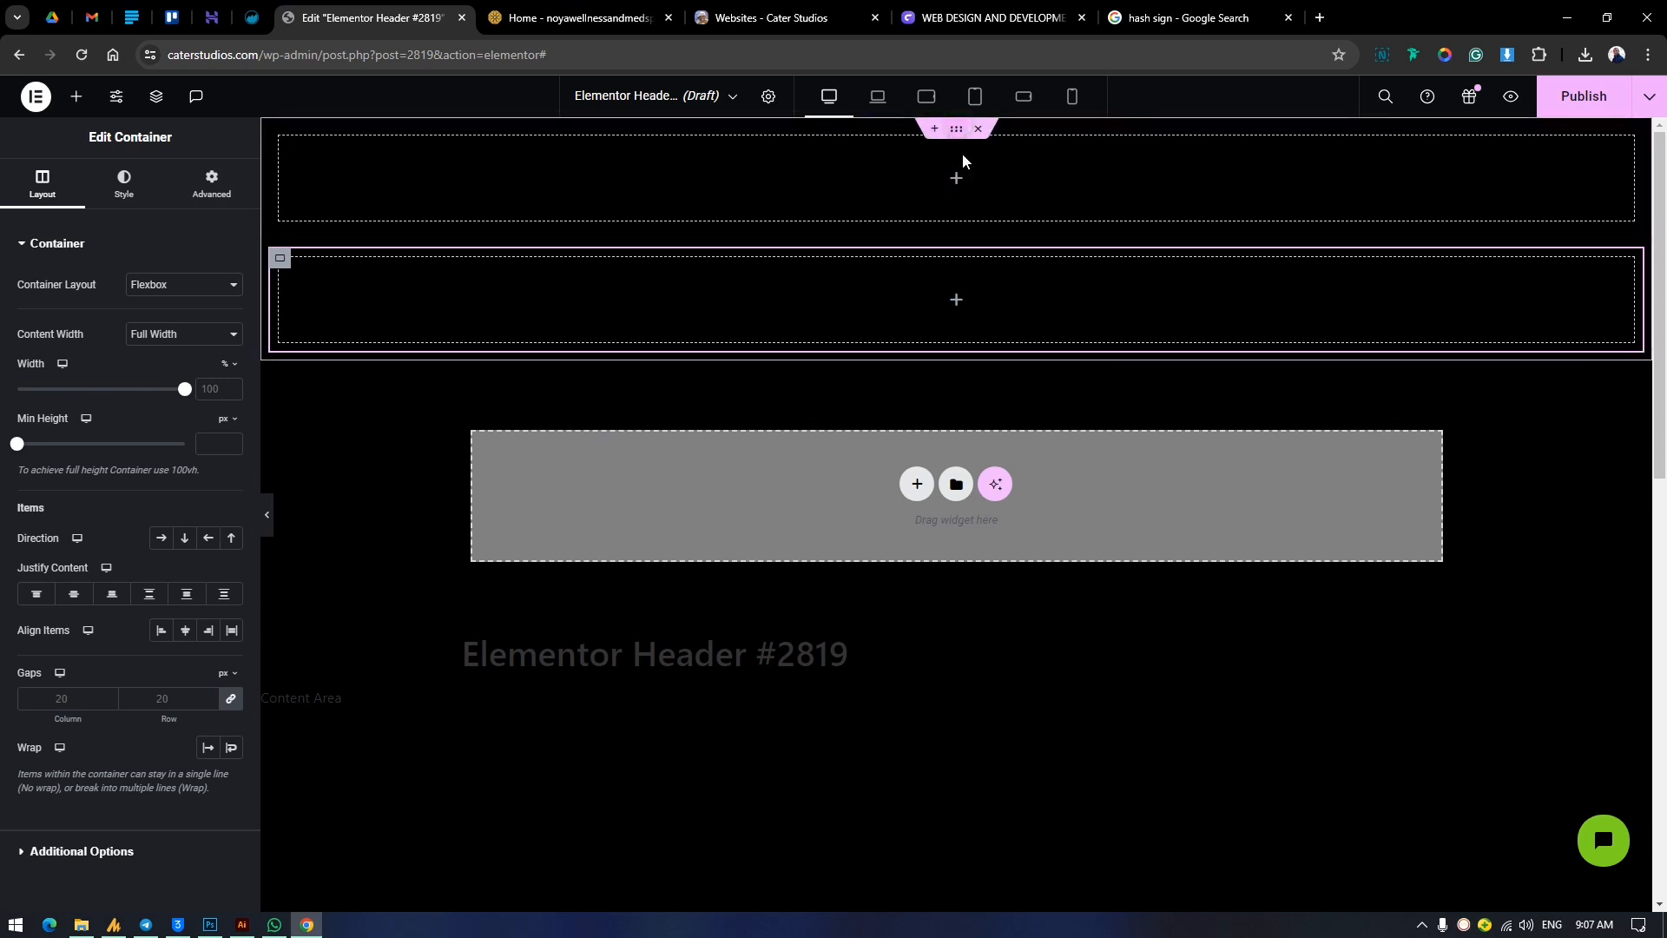
pyautogui.click(161, 540)
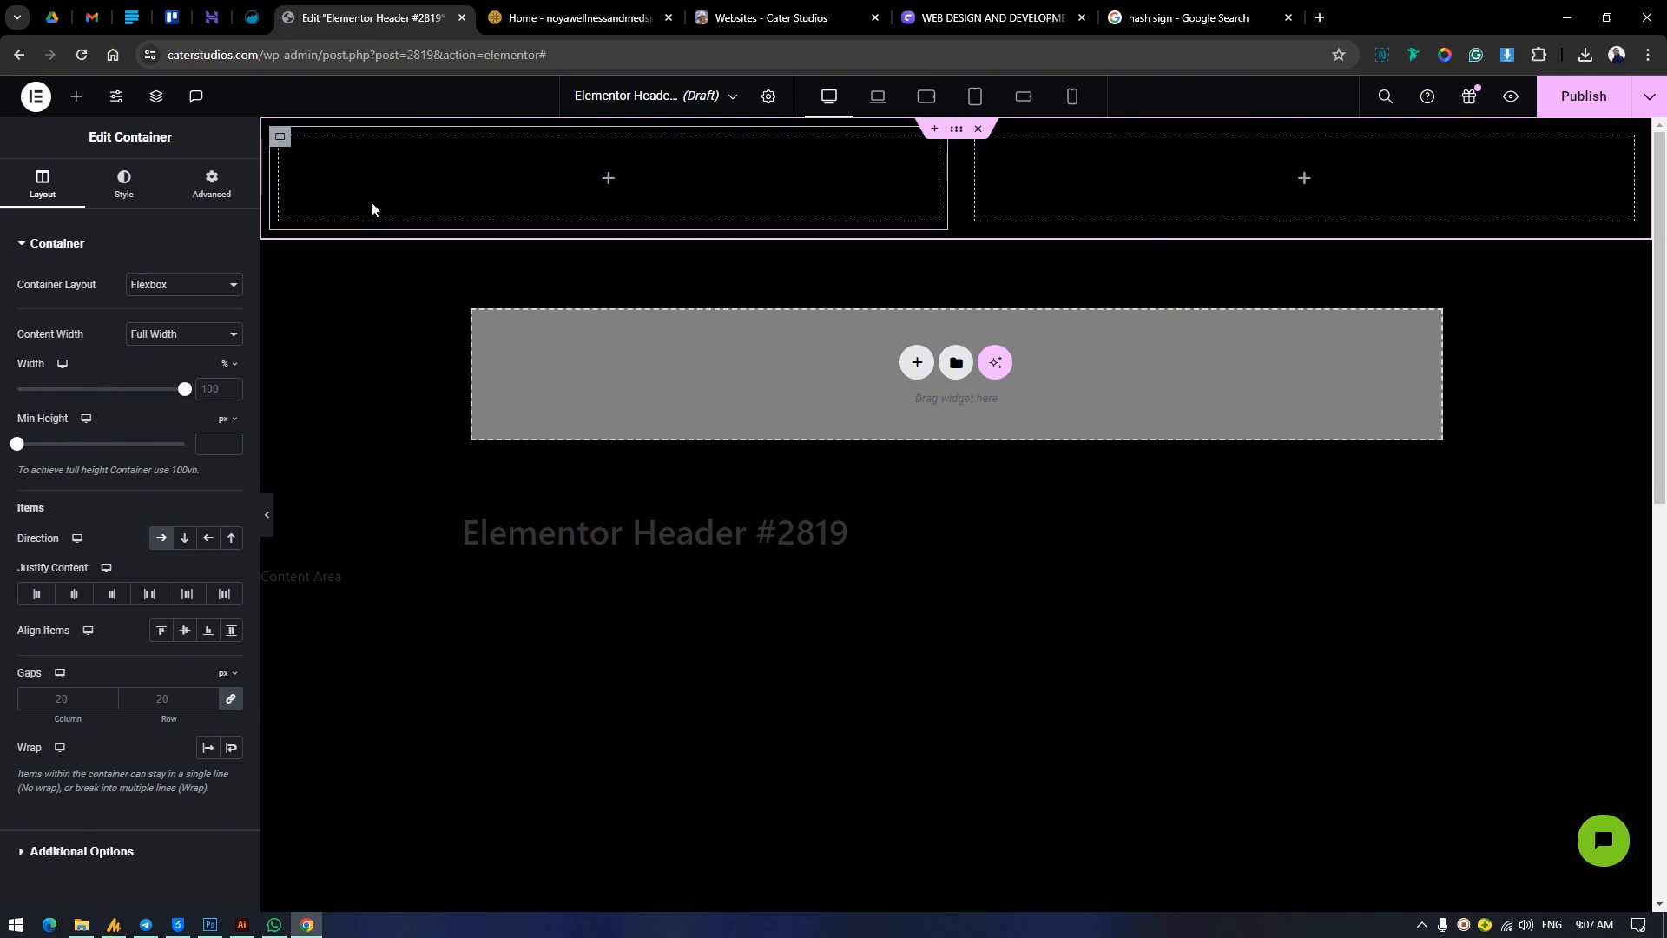
# Add an Image widget to the first inner container and assign the Cater Studios logo Asset-41.png from the media library.
pyautogui.click(76, 97)
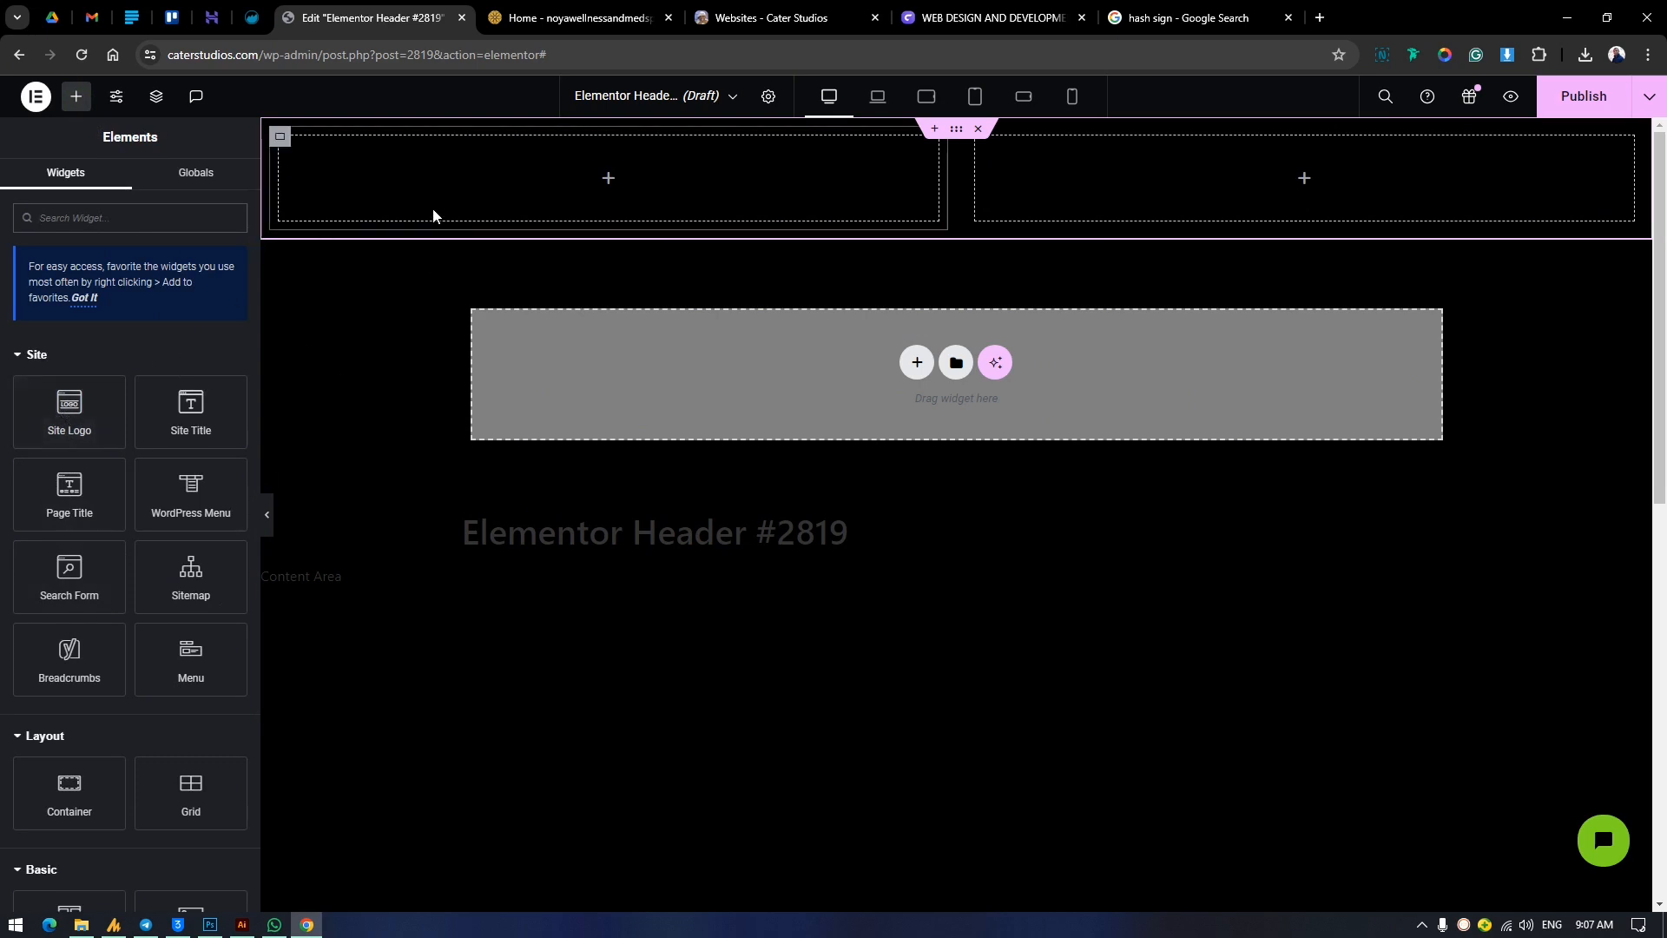
pyautogui.scroll(-2, 153, 752)
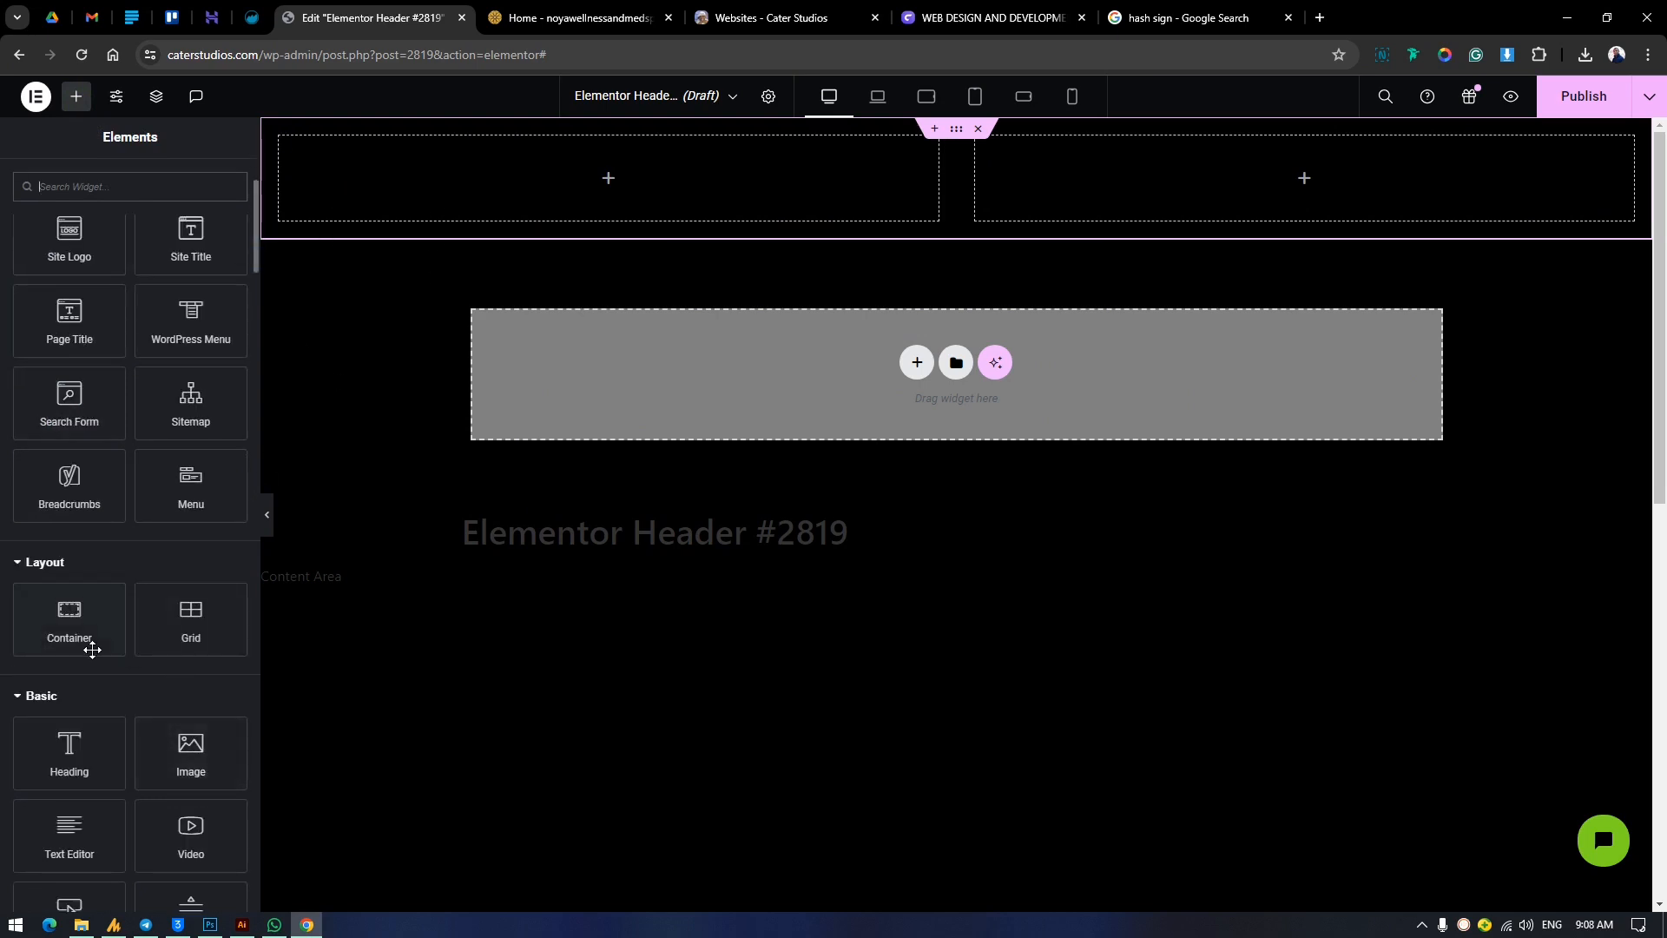
pyautogui.moveTo(191, 753); pyautogui.dragTo(410, 173)
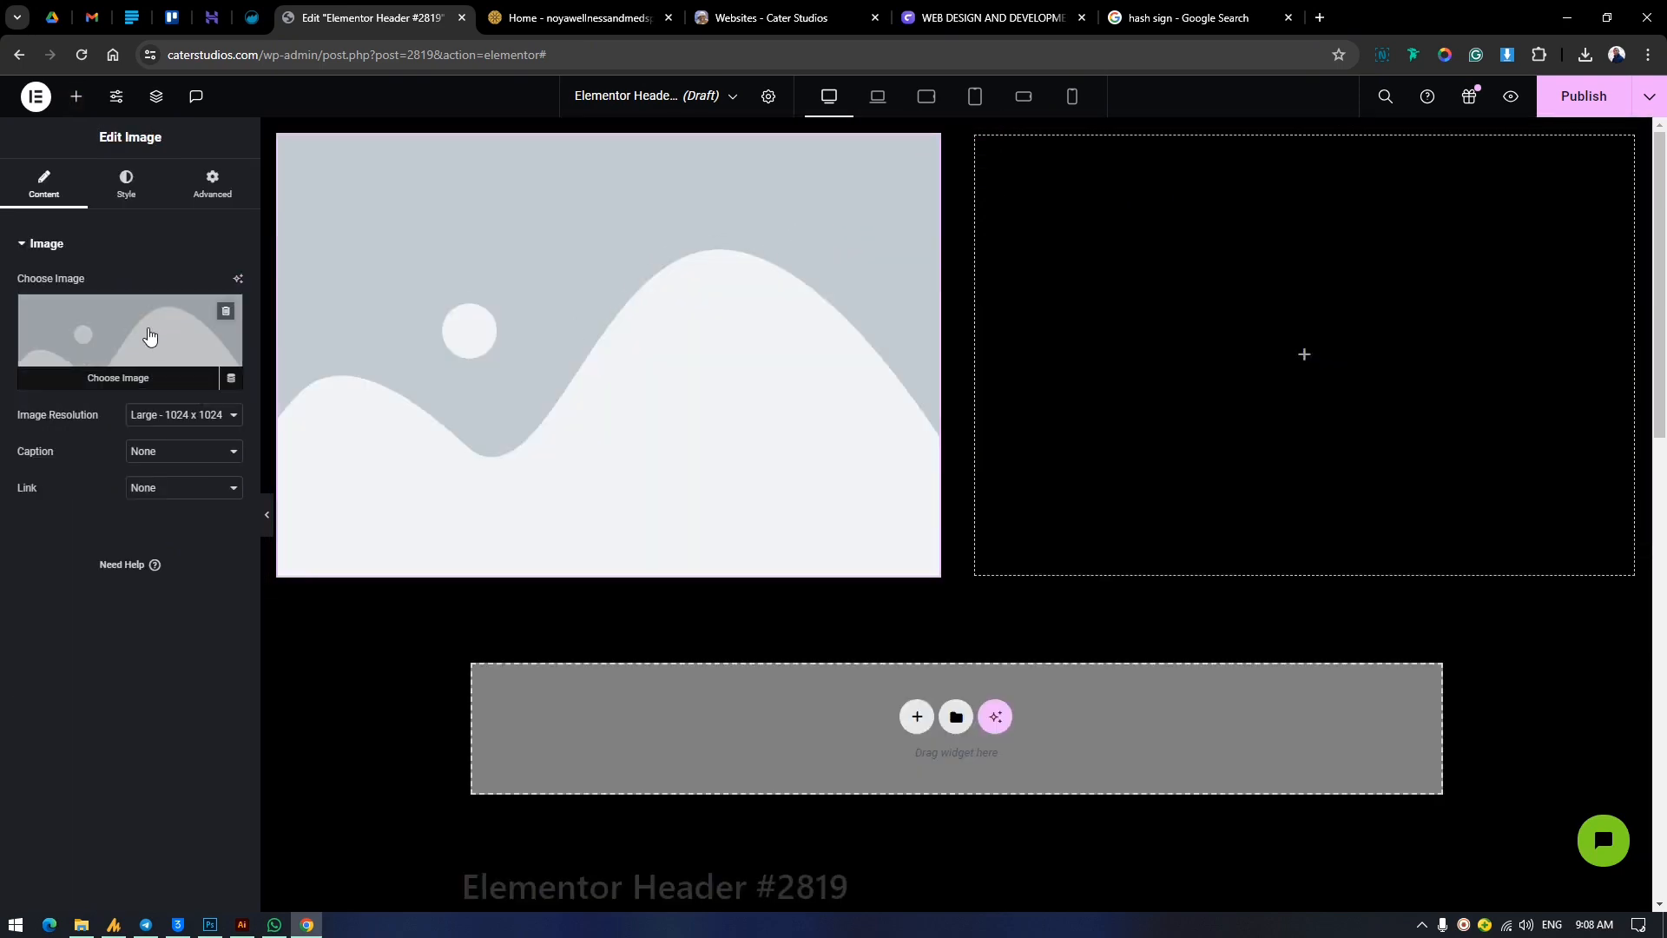
pyautogui.click(149, 336)
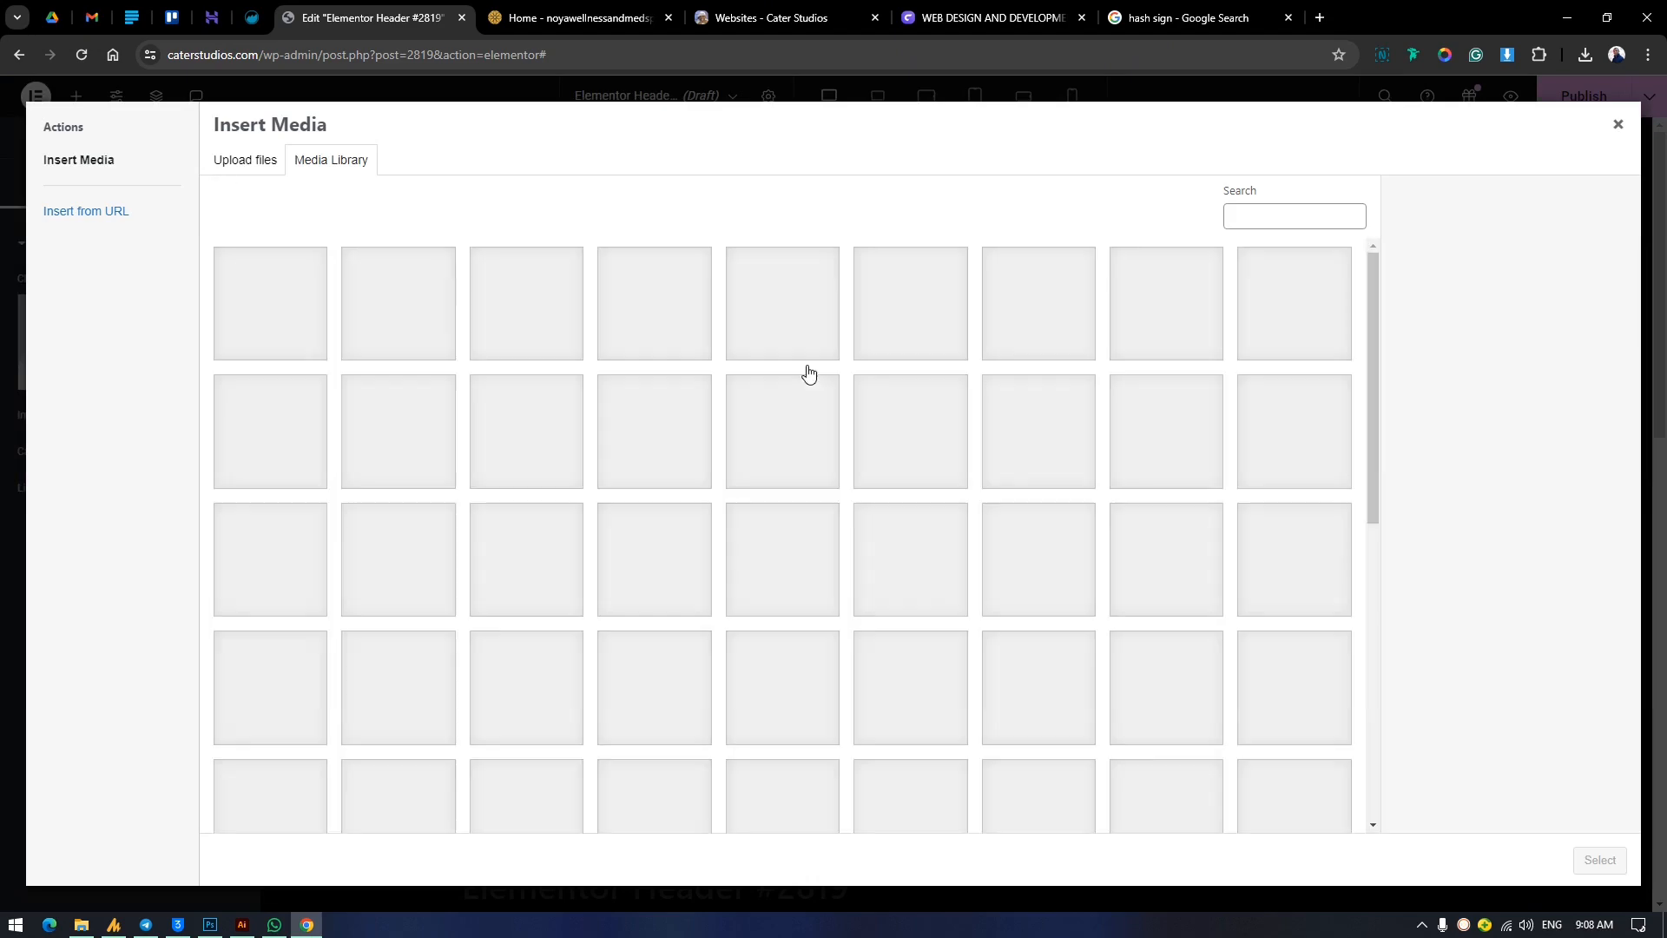
pyautogui.scroll(-10, 1012, 413)
pyautogui.scroll(4, 1012, 413)
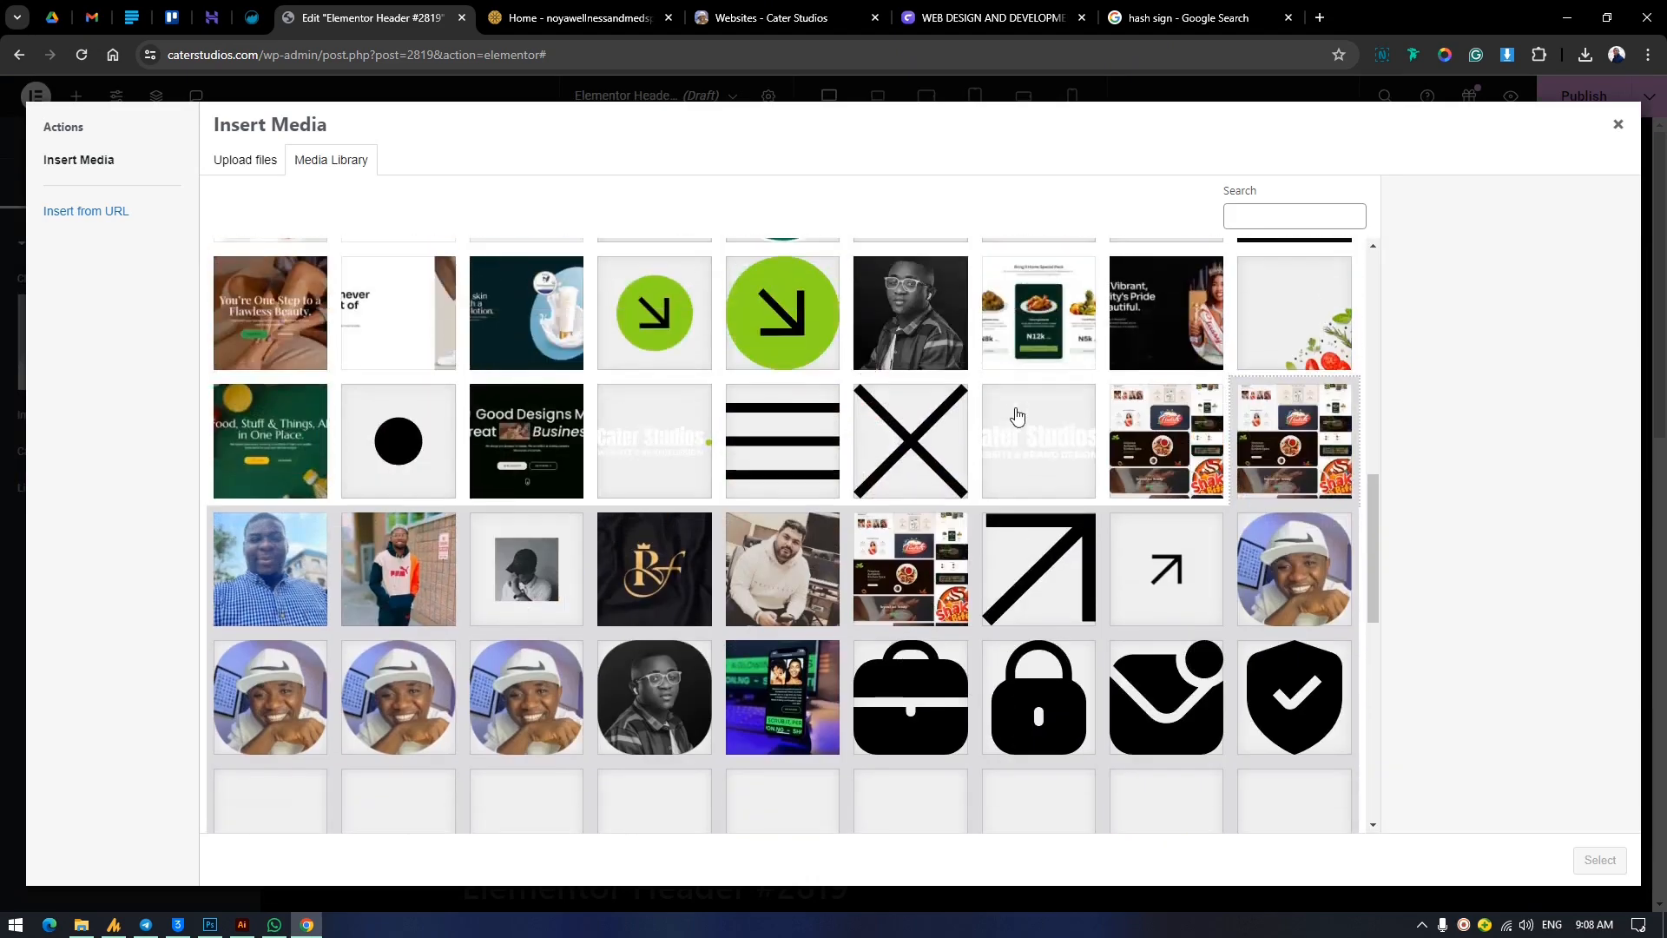
pyautogui.click(1028, 451)
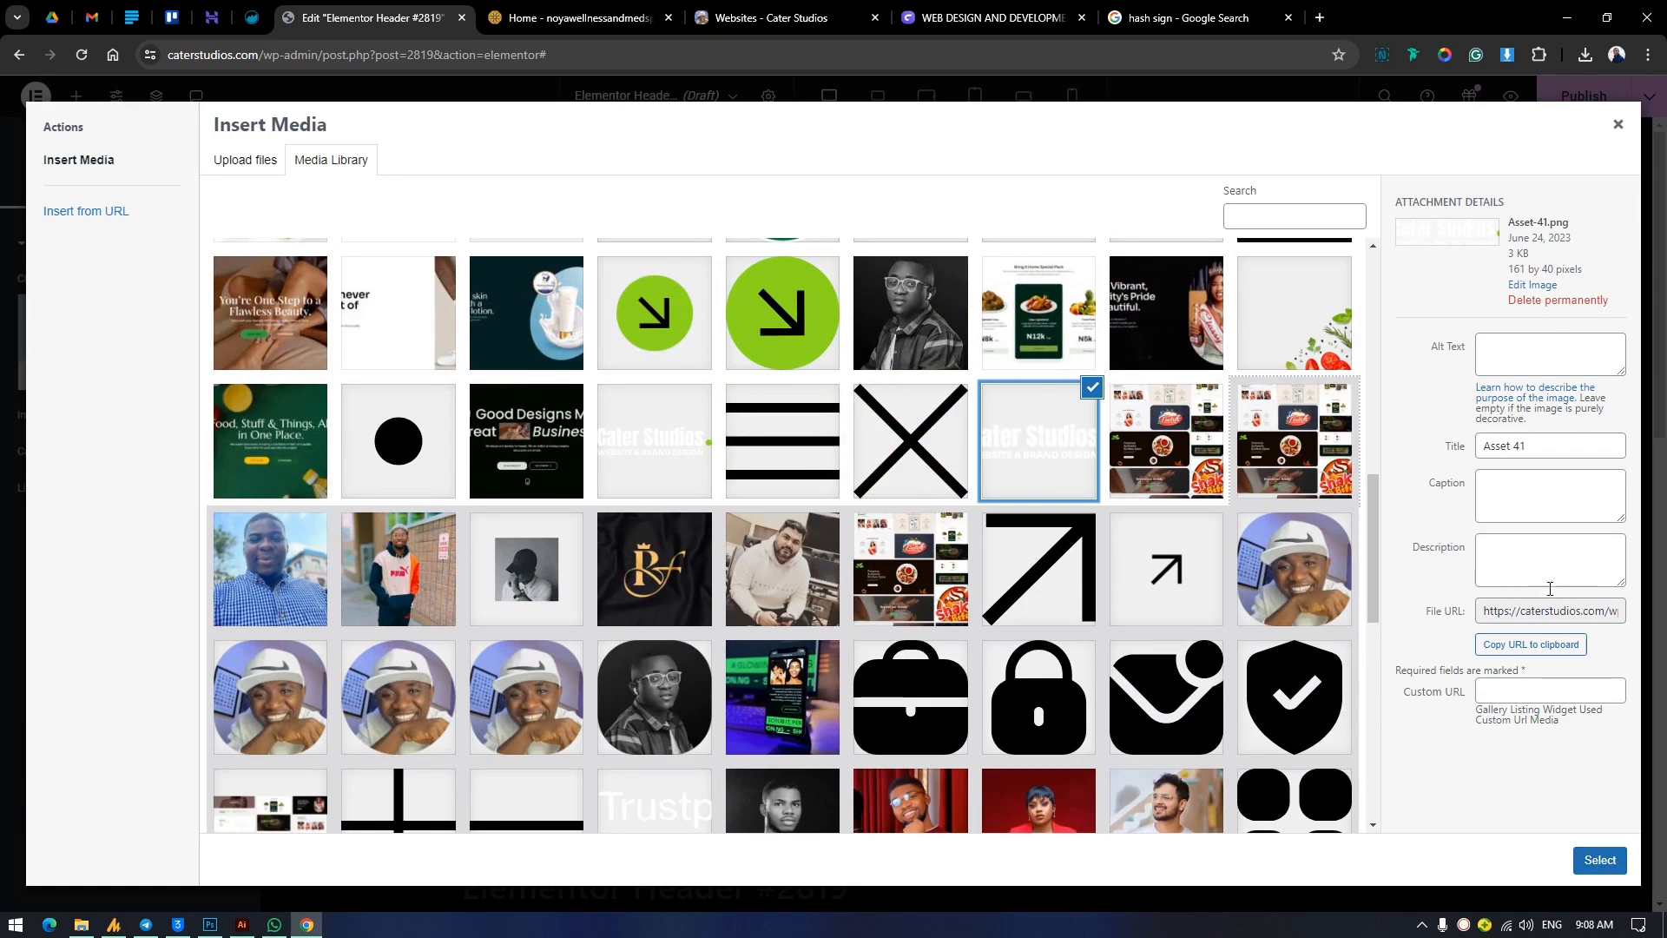
pyautogui.click(1600, 860)
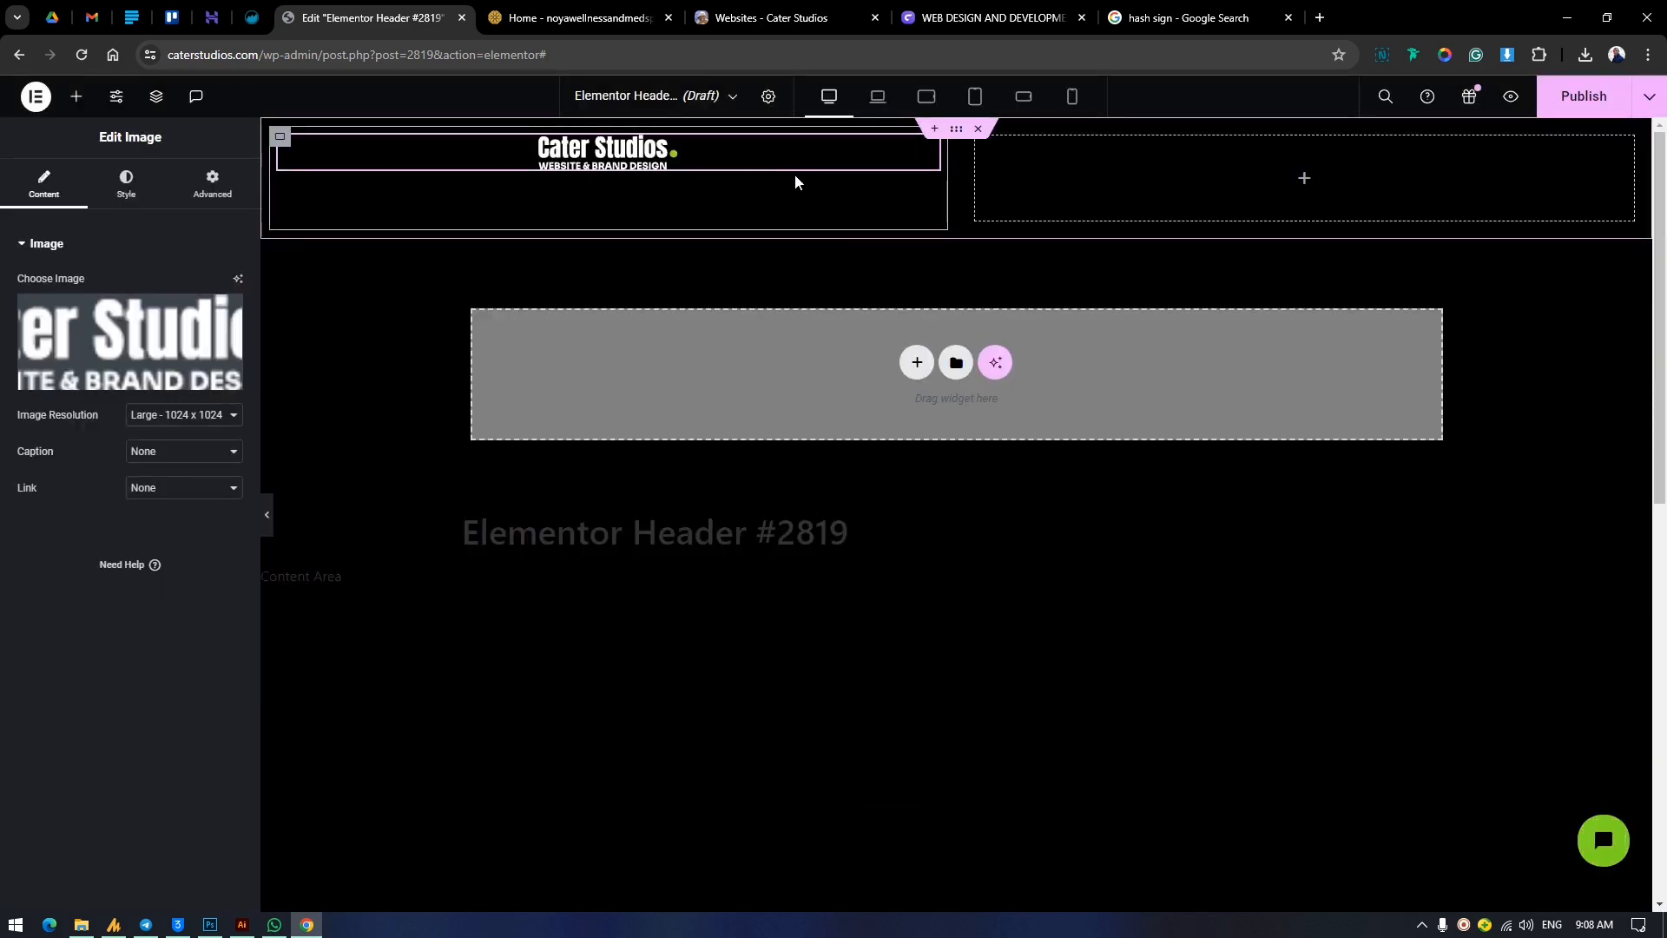
# Set the logo image's width to 100% and its image resolution to Full.
pyautogui.click(125, 187)
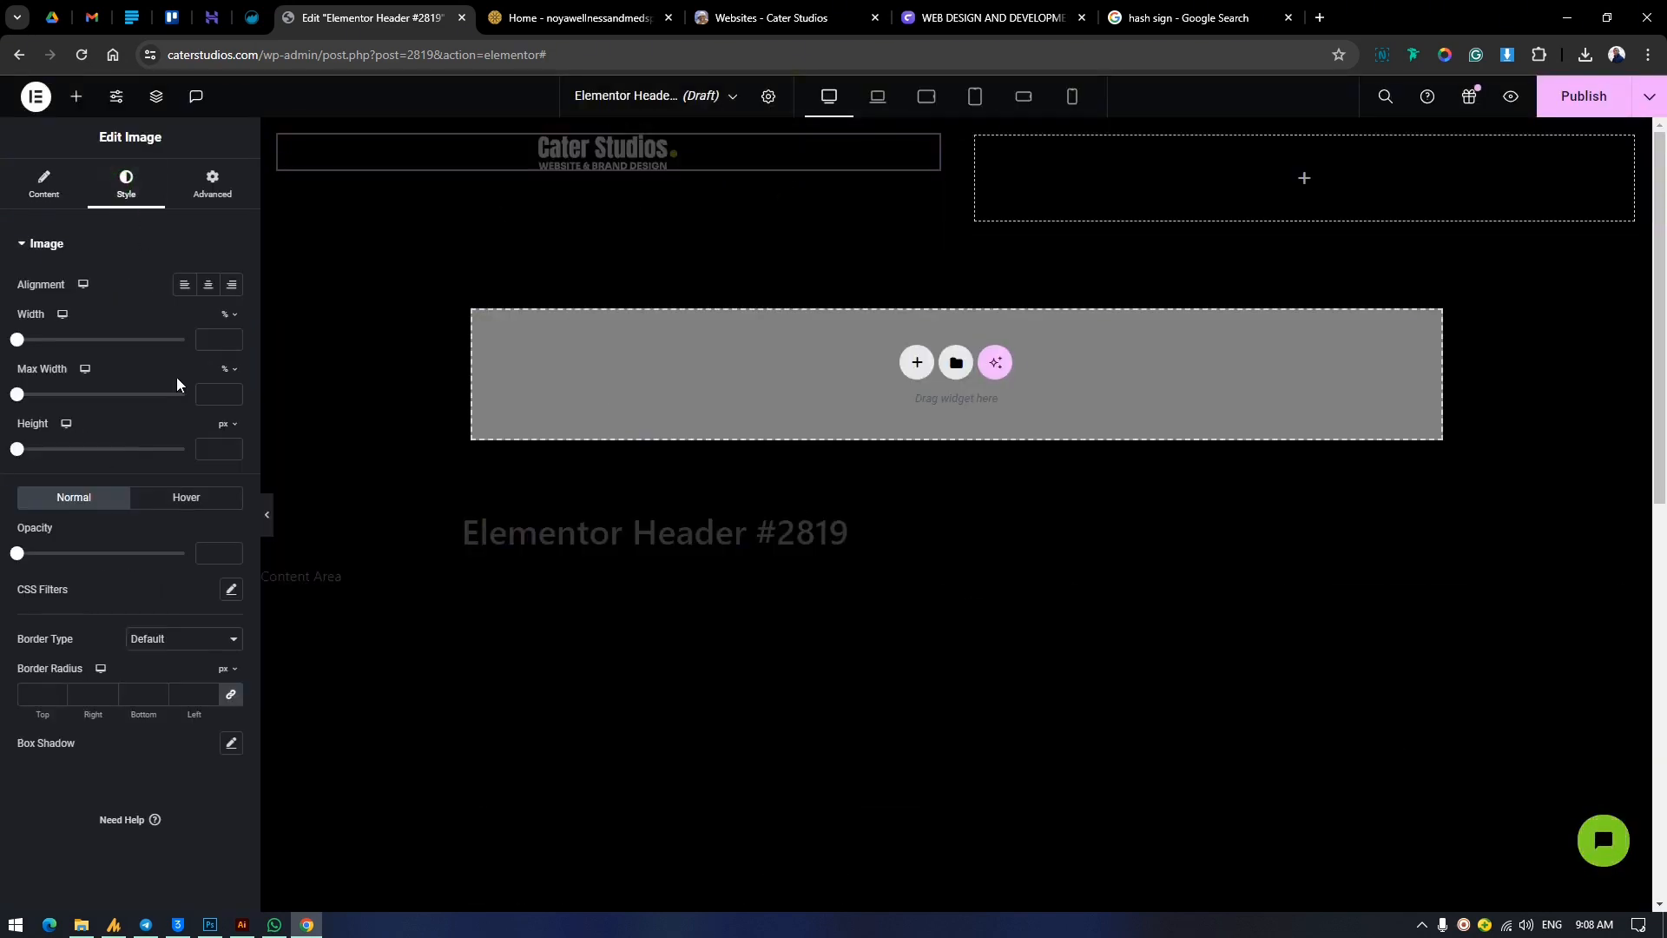
pyautogui.moveTo(16, 343); pyautogui.dragTo(245, 343)
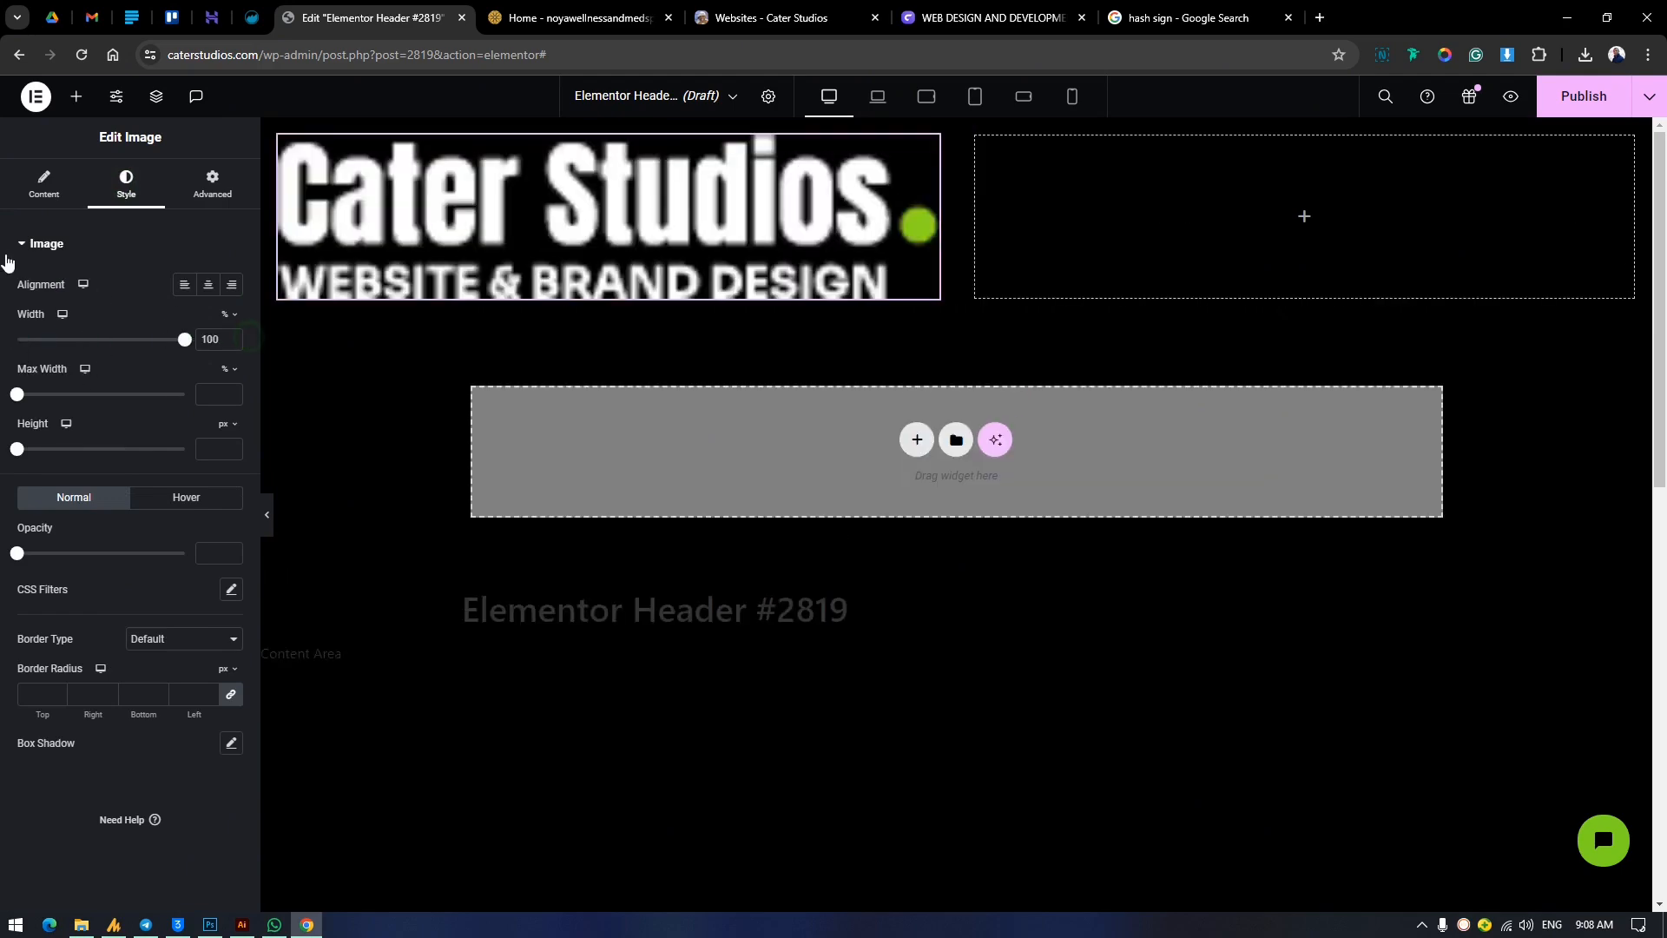
pyautogui.click(26, 184)
pyautogui.click(153, 425)
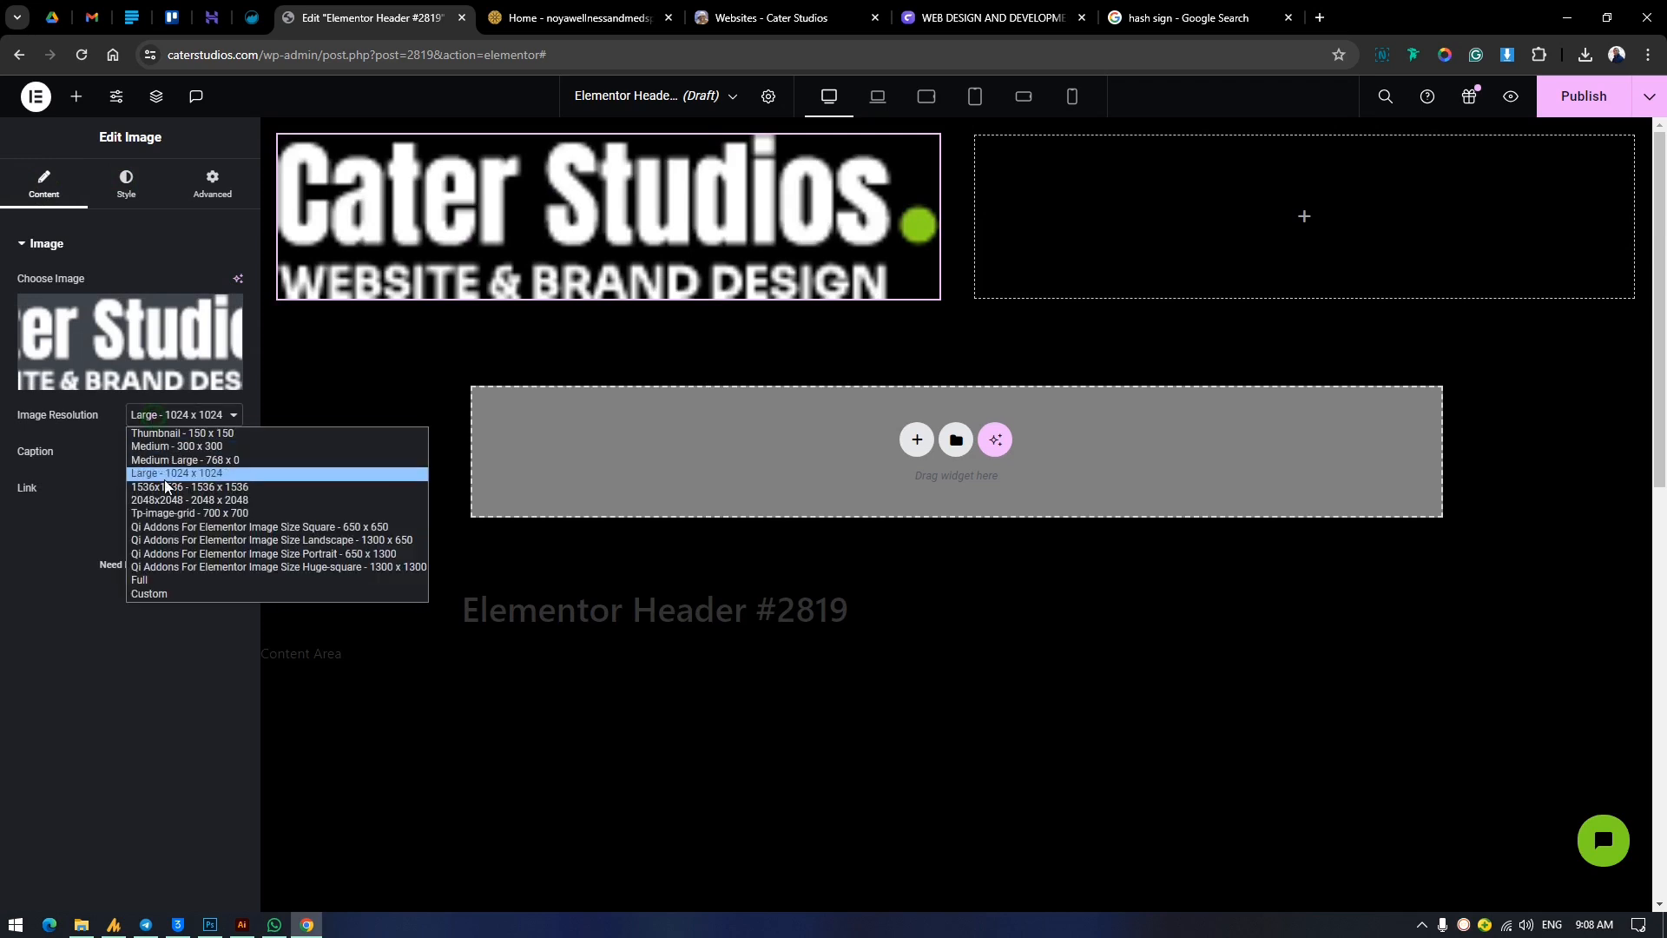
pyautogui.click(164, 576)
# Set the logo image to a custom width of 22% and centre its container's content with Justify Content.
pyautogui.click(126, 184)
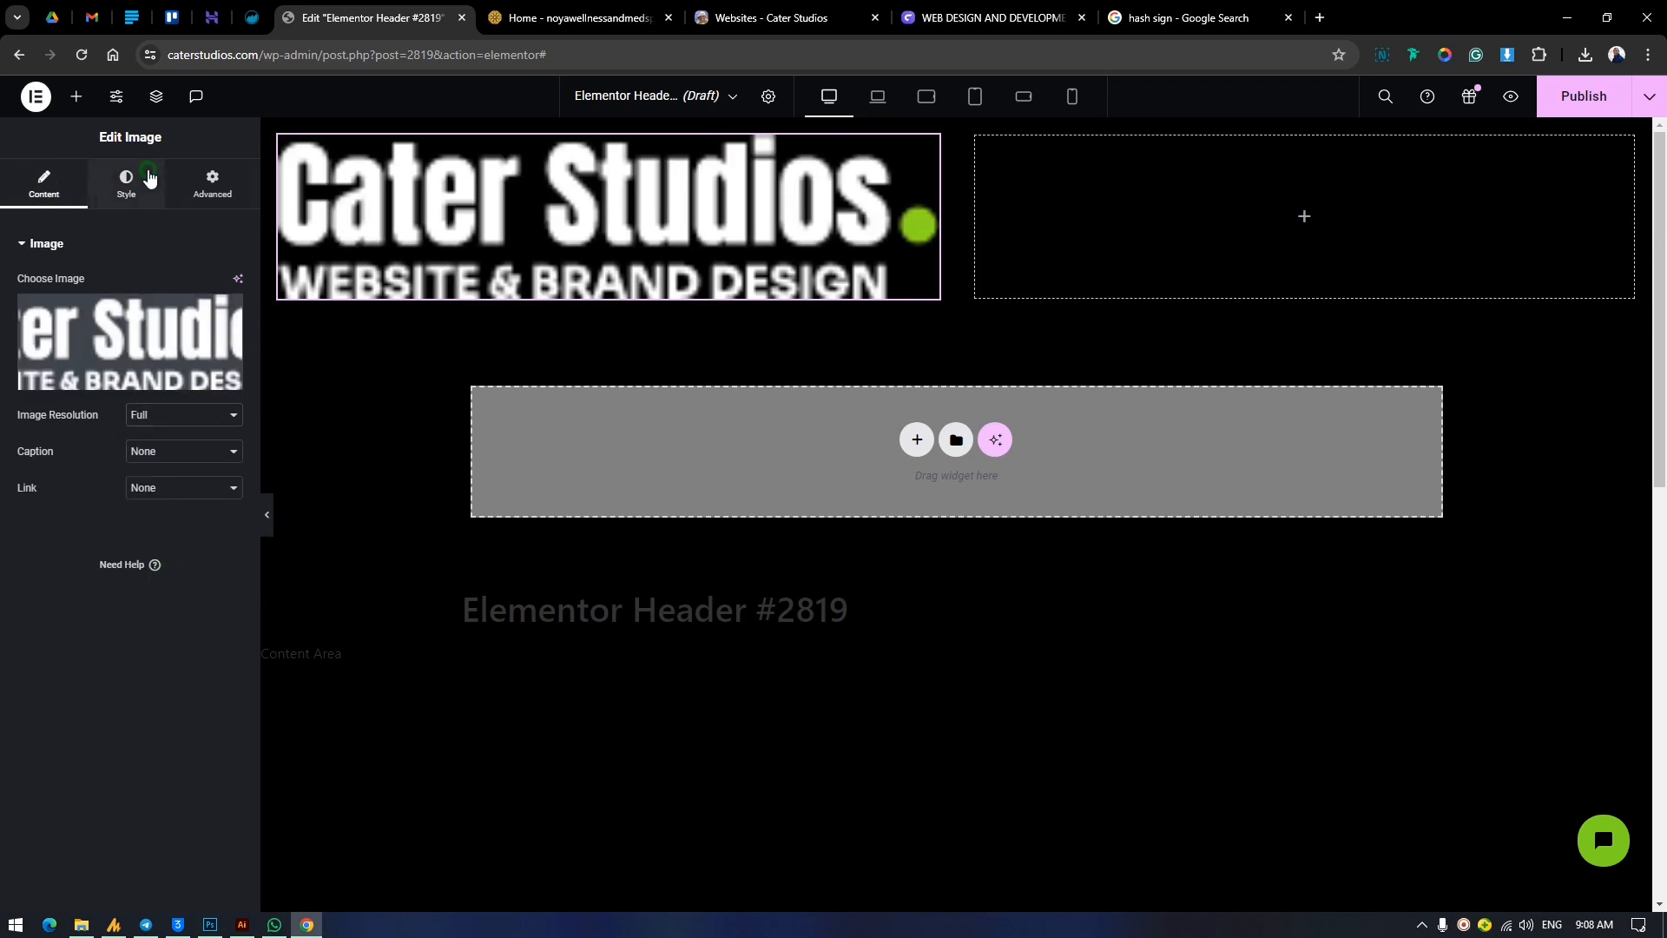
pyautogui.click(208, 185)
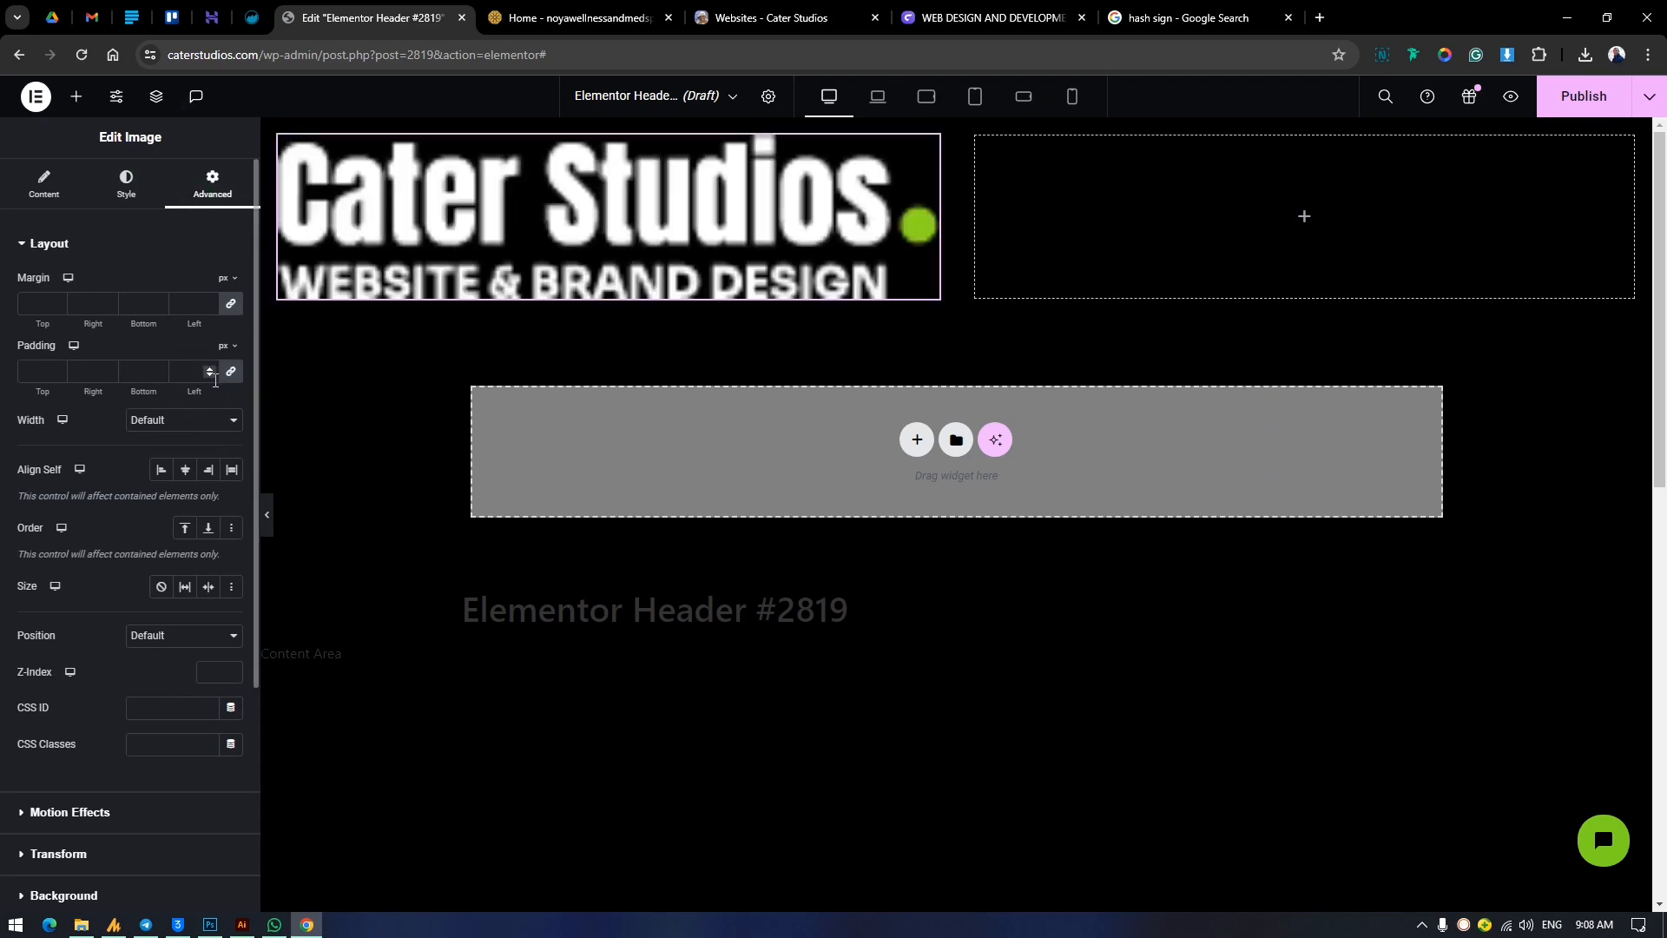
pyautogui.click(198, 426)
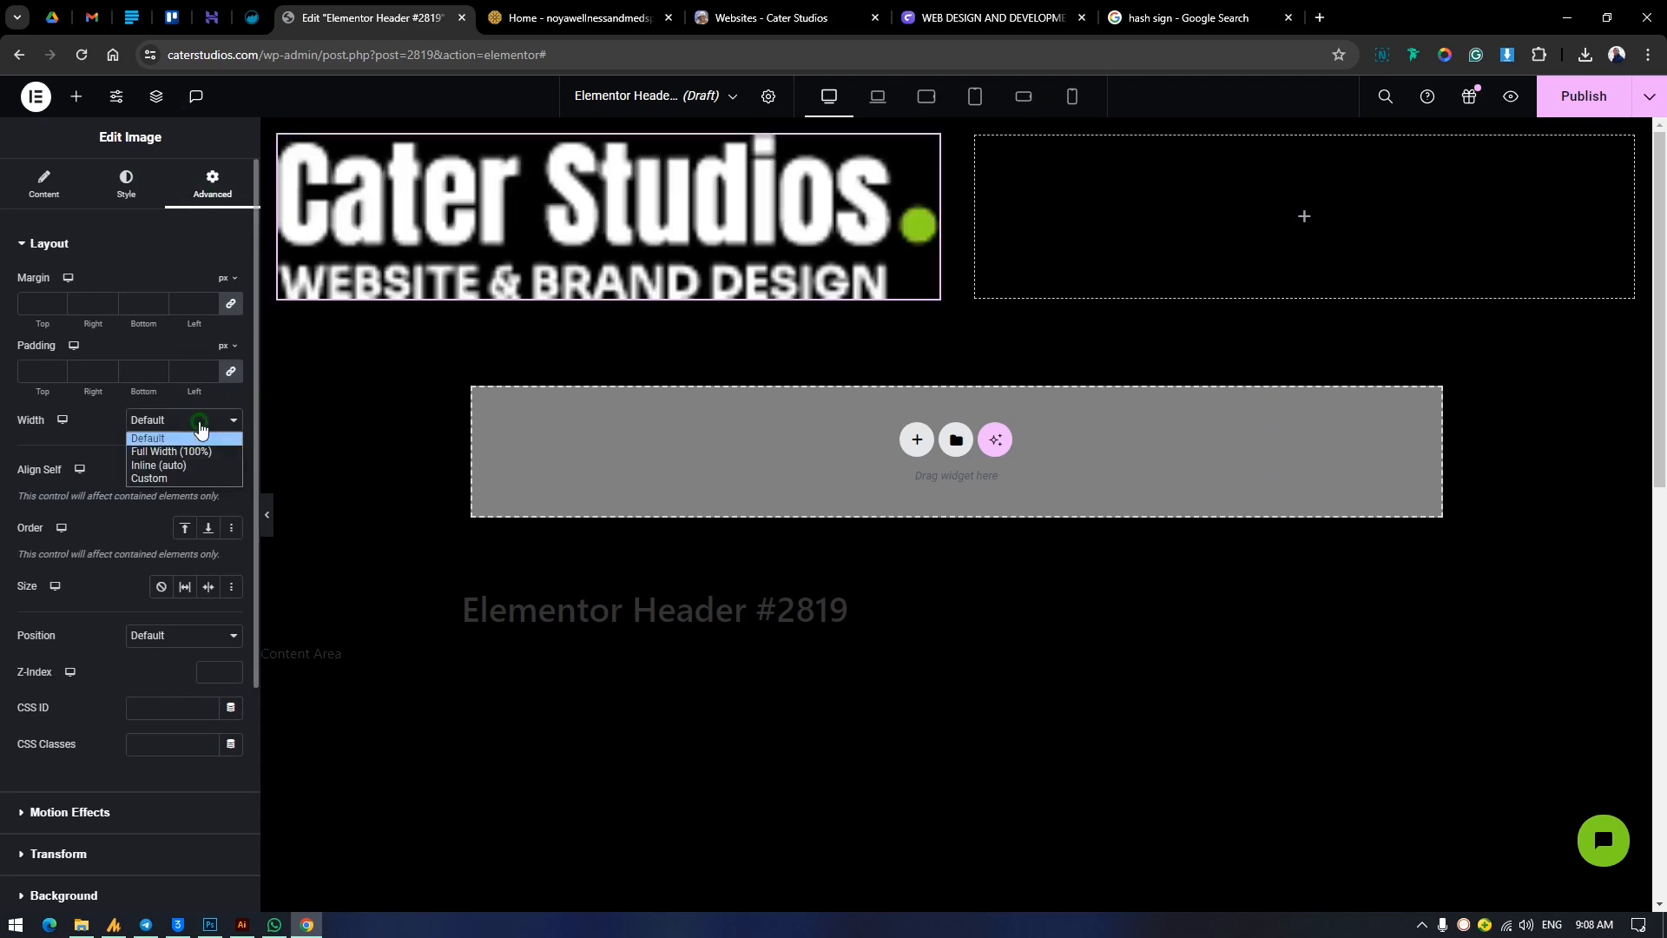
pyautogui.click(192, 477)
pyautogui.moveTo(15, 482); pyautogui.dragTo(52, 502)
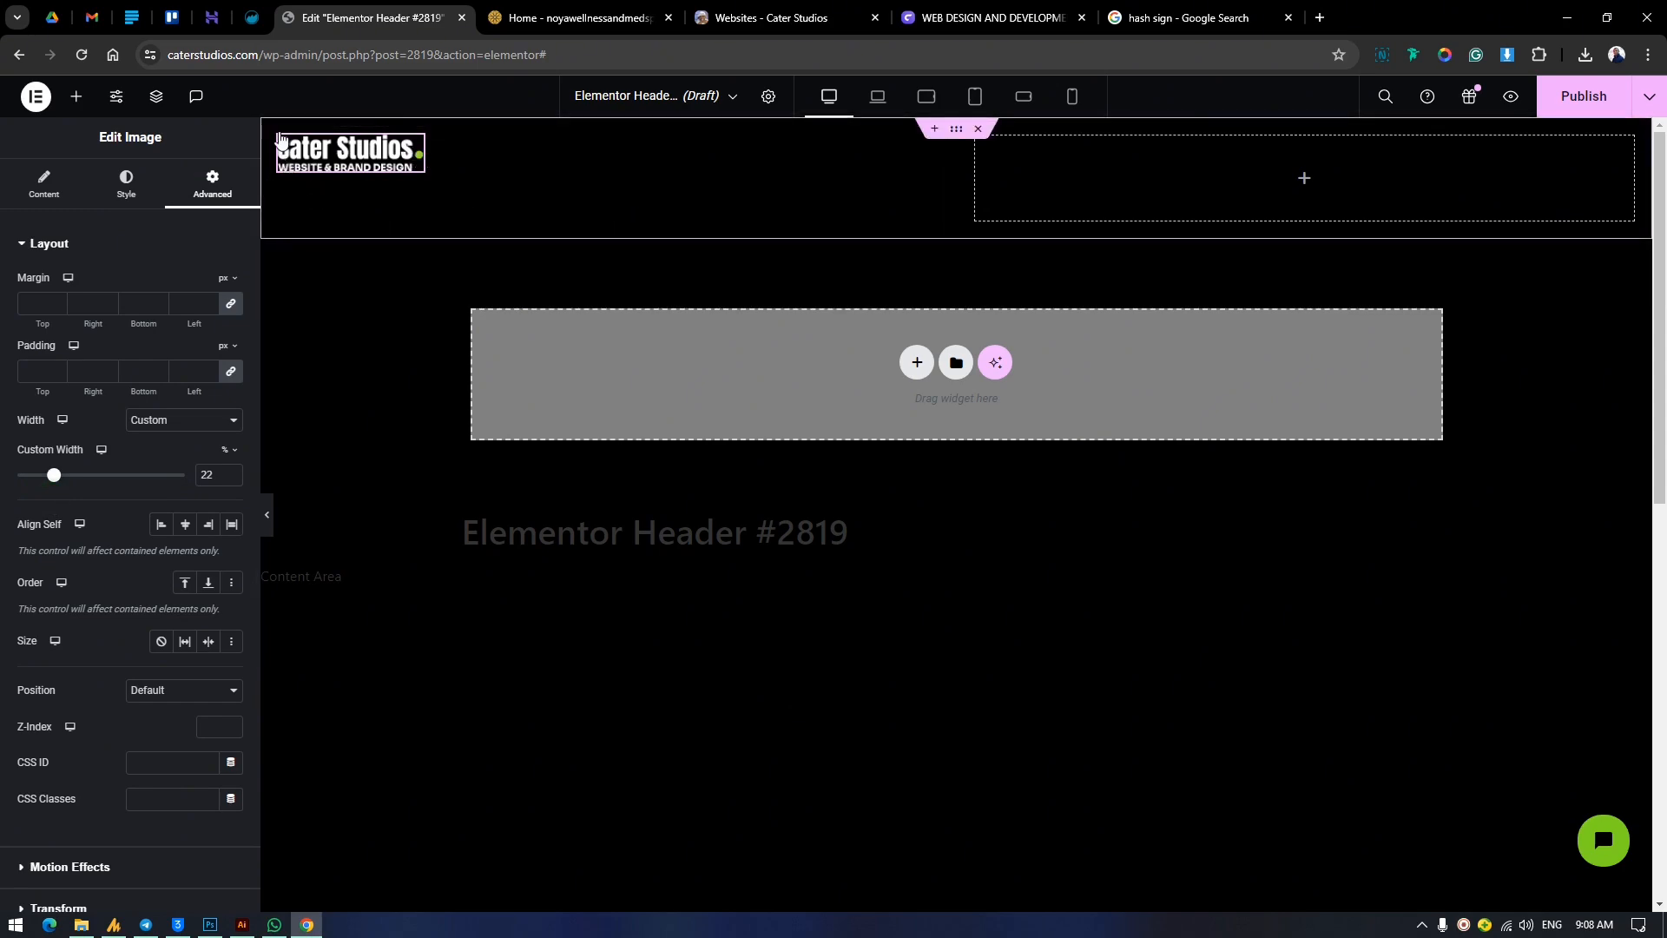
pyautogui.click(360, 202)
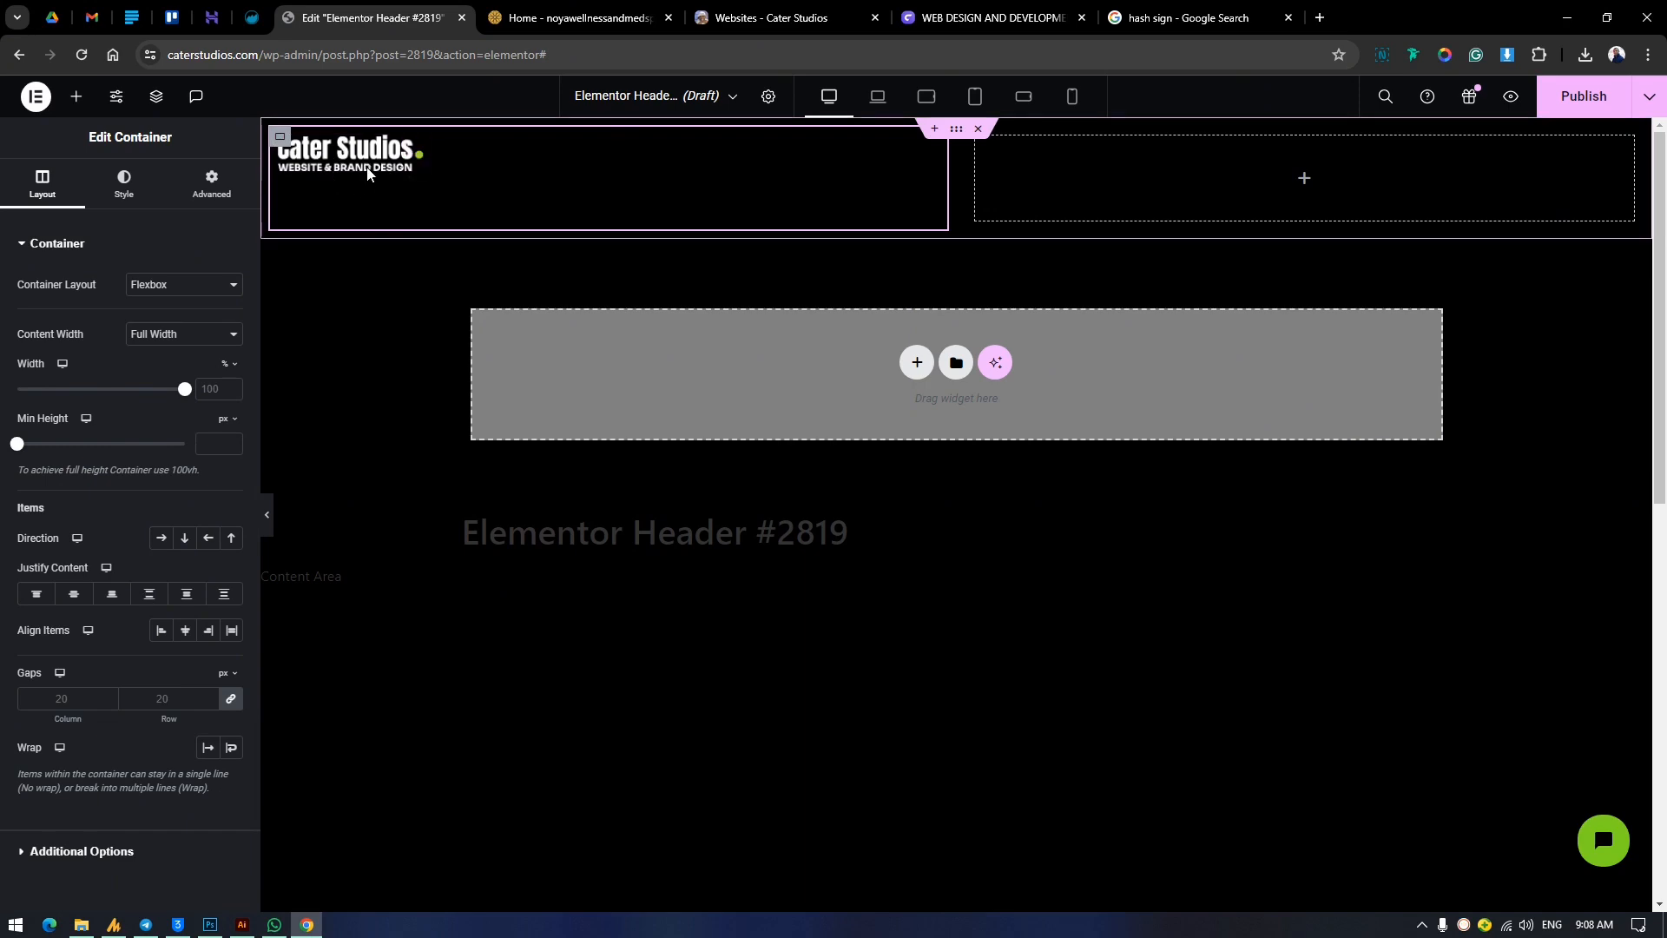
pyautogui.click(73, 594)
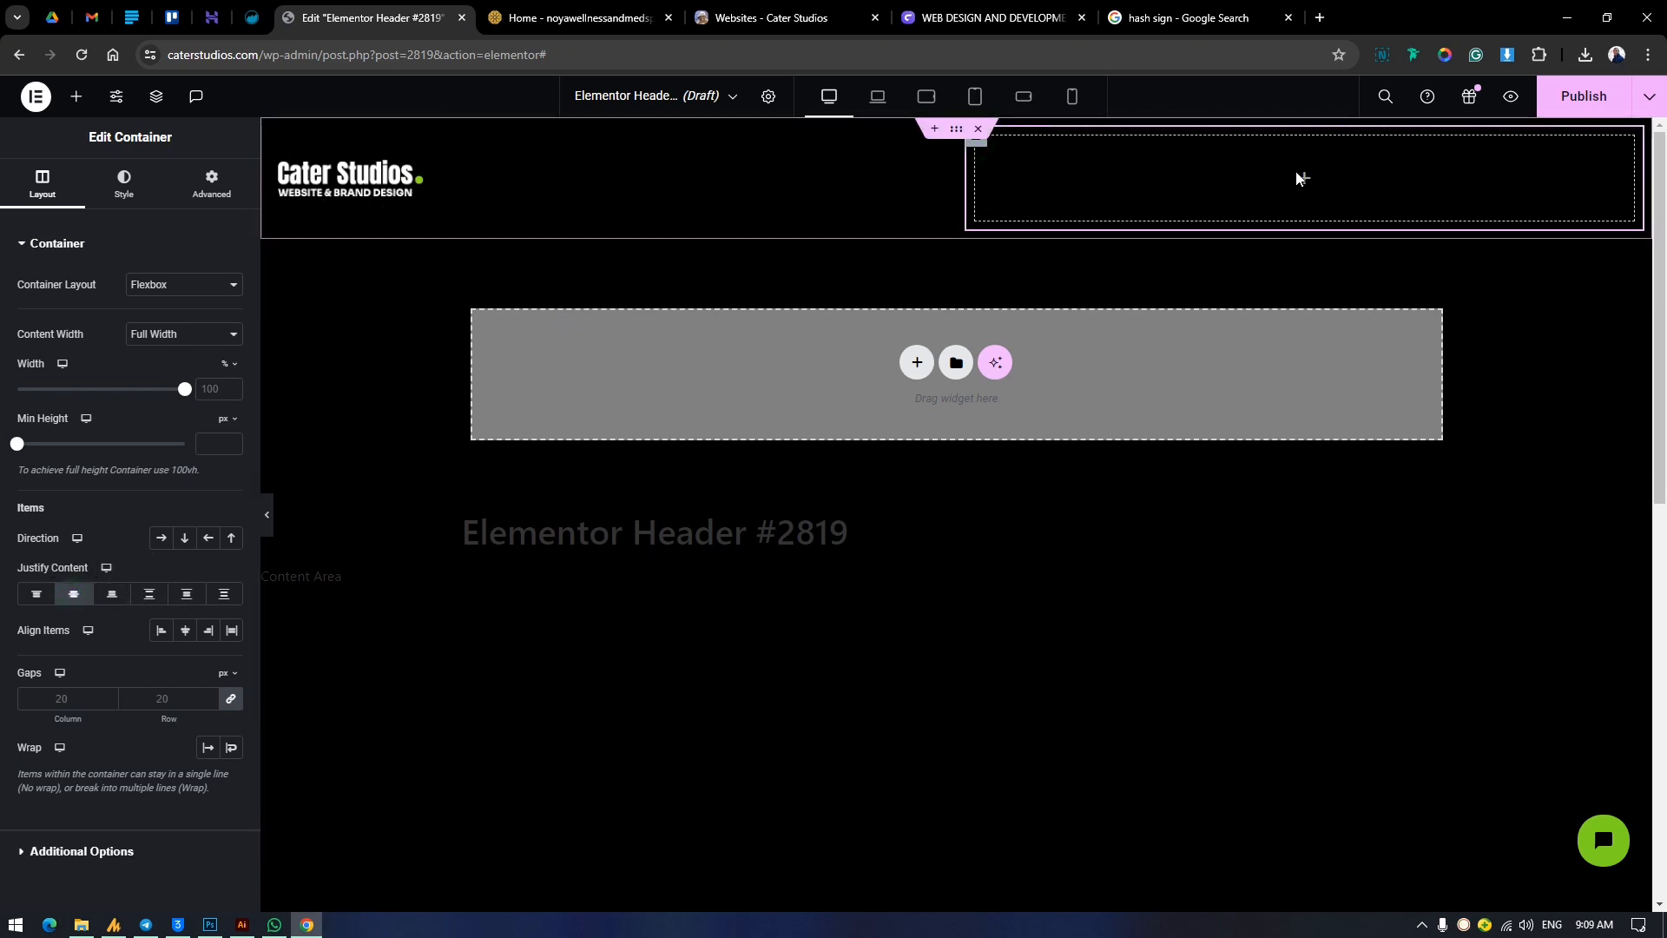
# Add a WordPress Menu widget to the empty second container of the header.
pyautogui.click(76, 95)
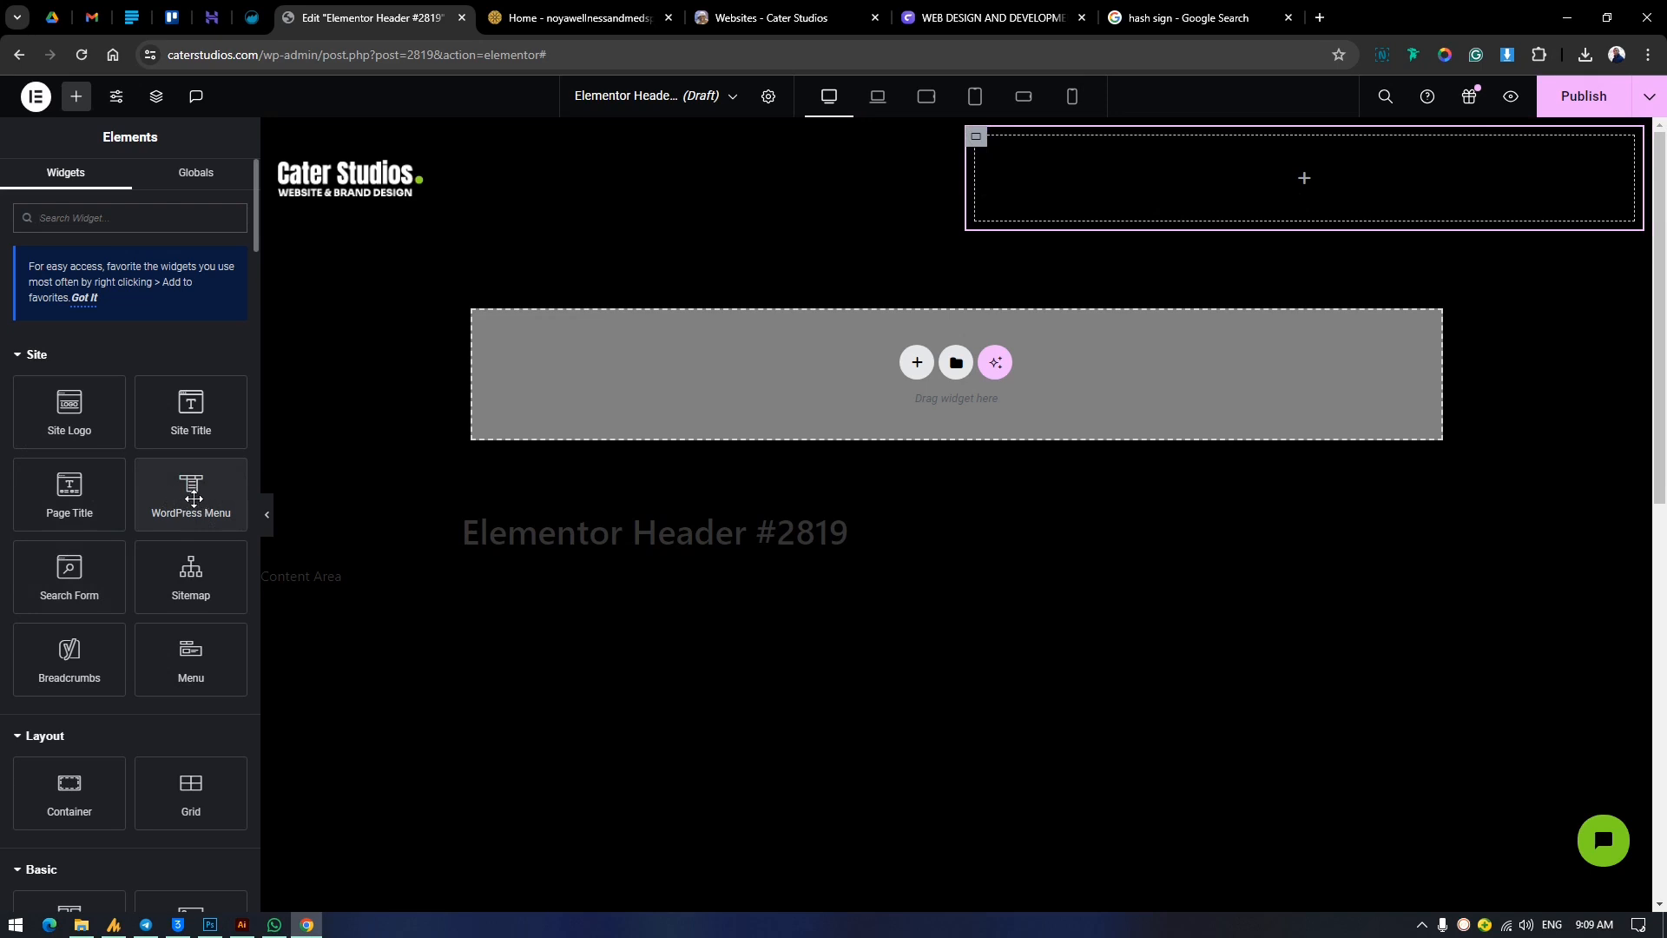
pyautogui.moveTo(193, 498); pyautogui.dragTo(1225, 168)
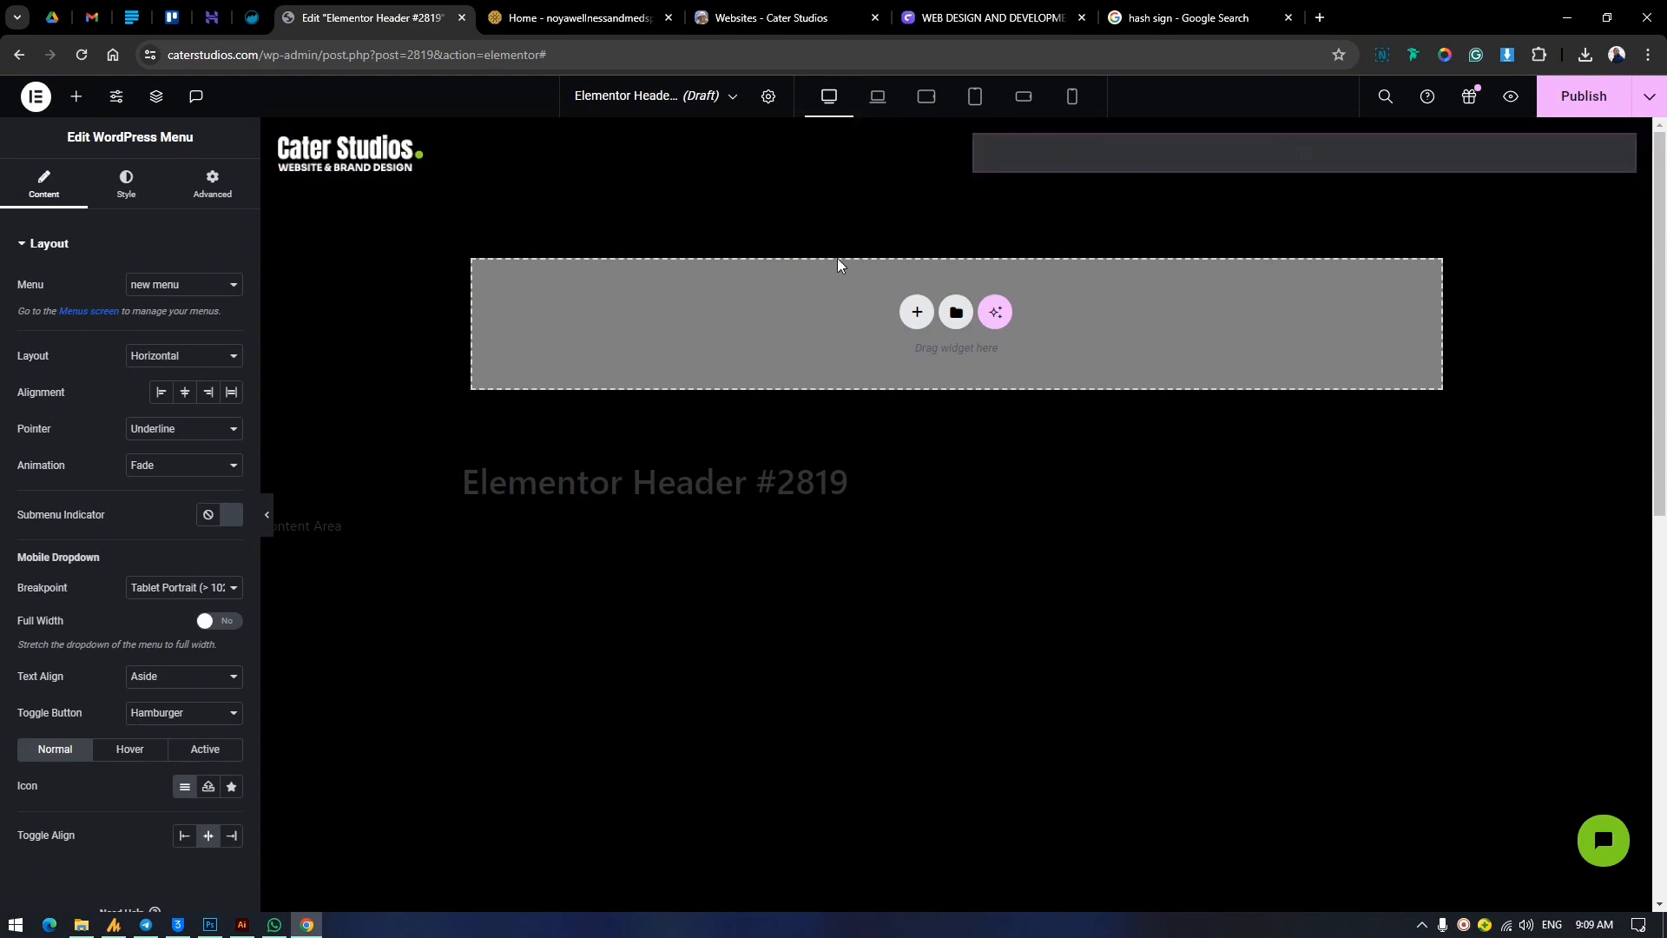
# Try the Primary menu in the WordPress Menu widget, preview its Site Map submenus, and reselect new menu.
pyautogui.click(210, 291)
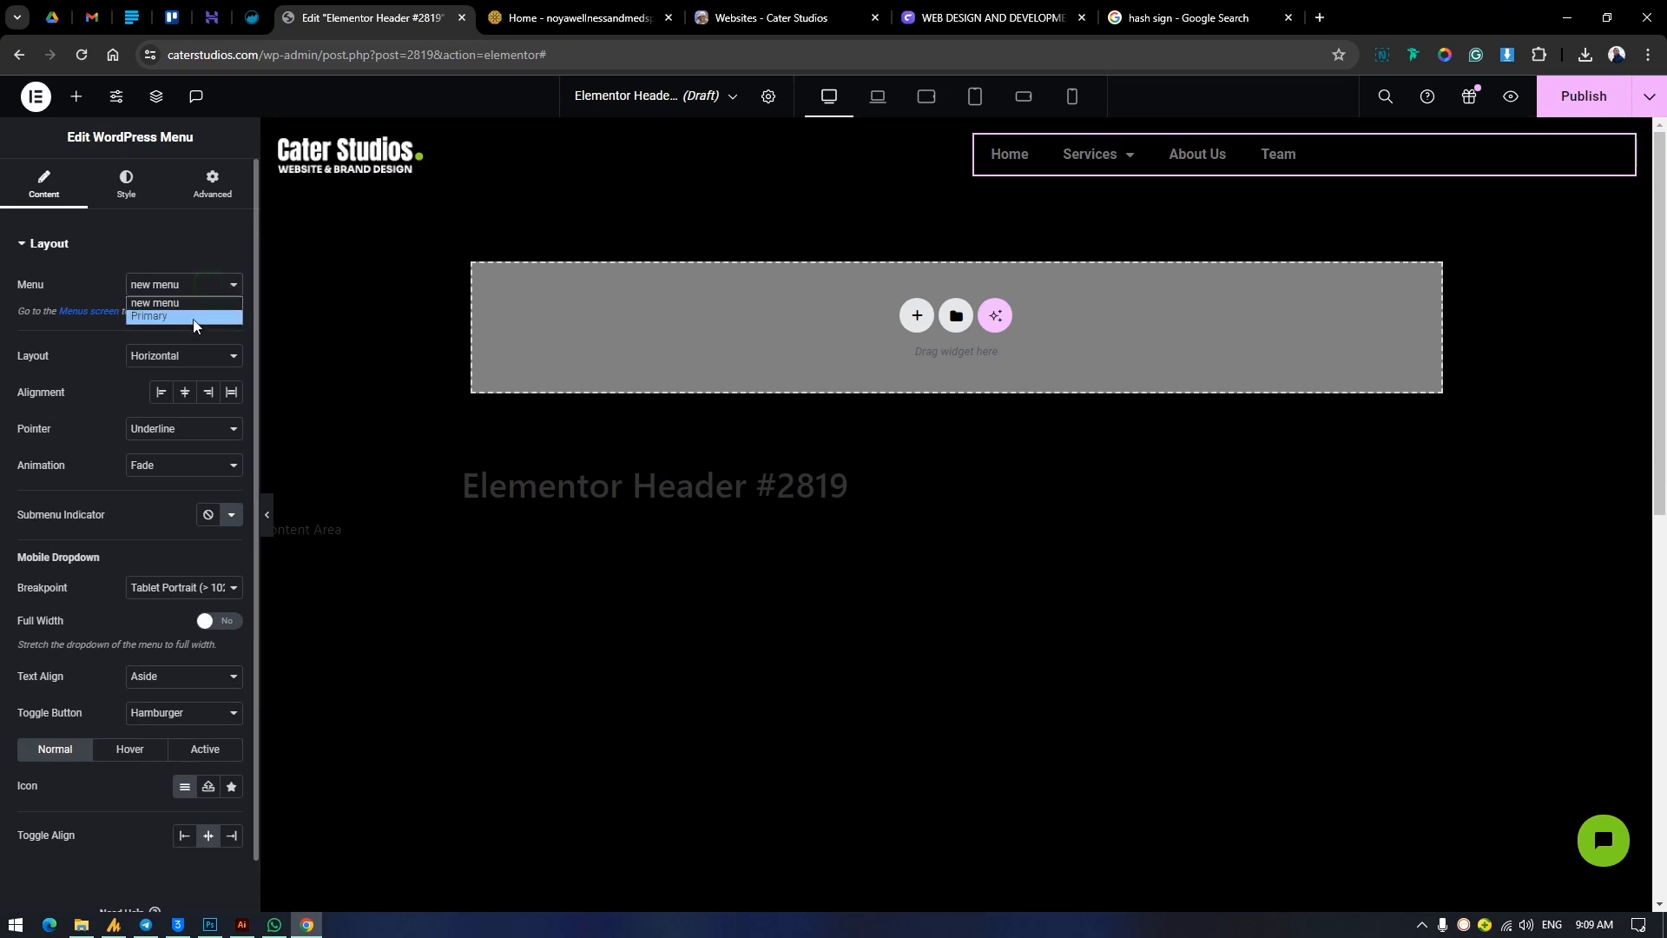
pyautogui.click(185, 317)
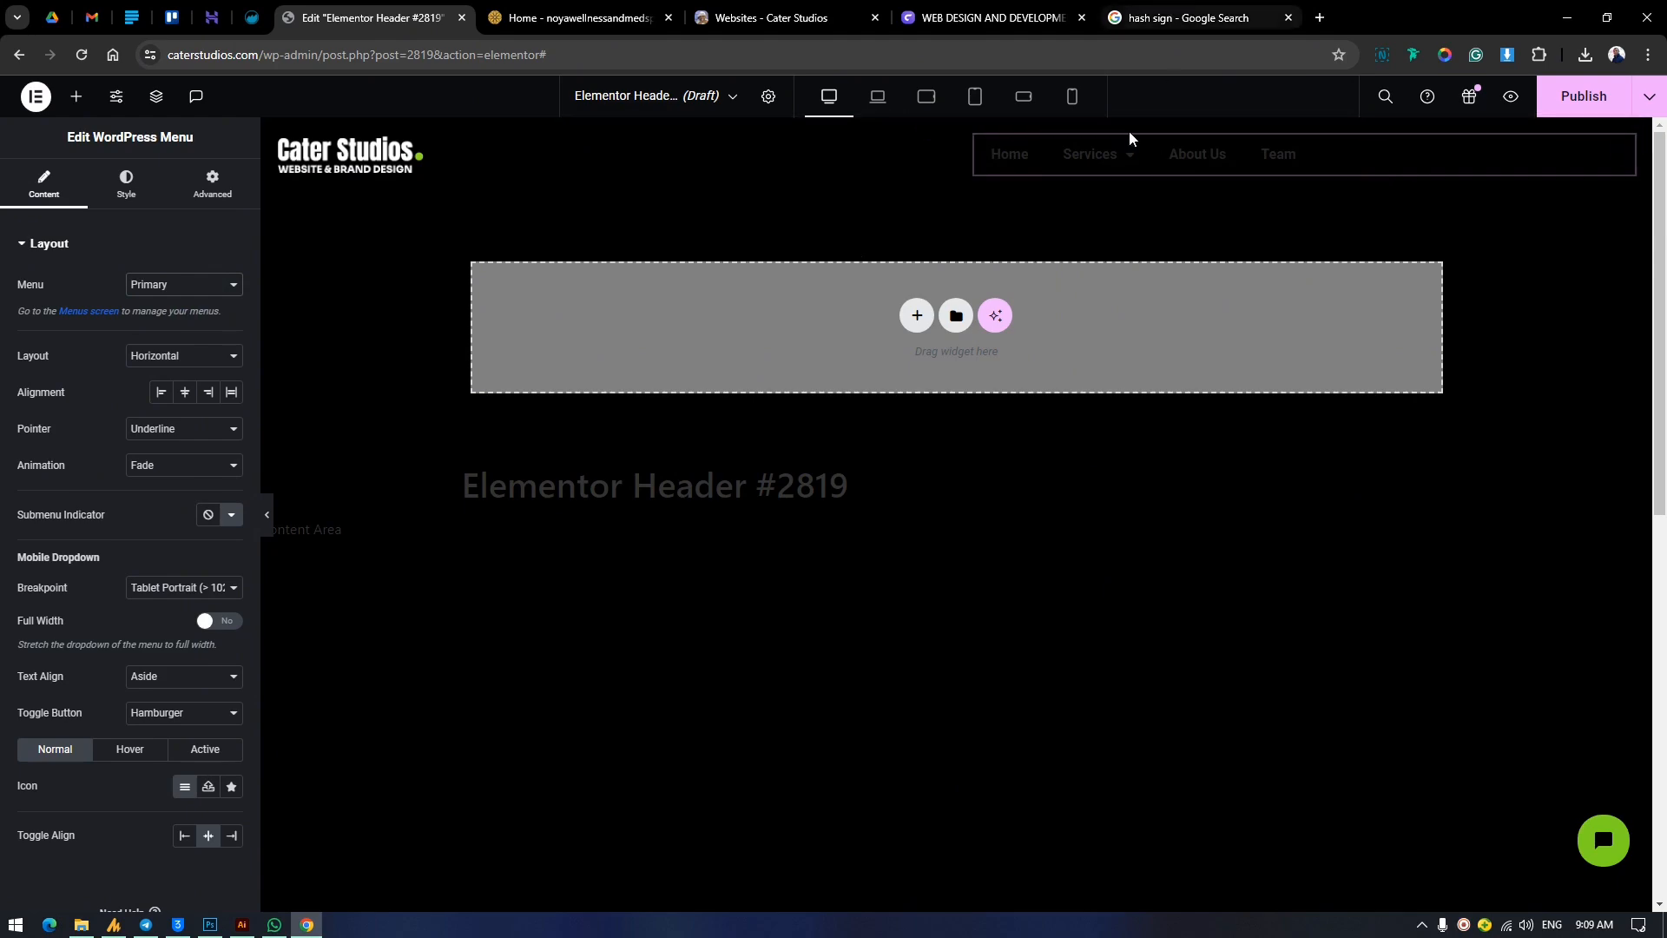
pyautogui.moveTo(1090, 155)
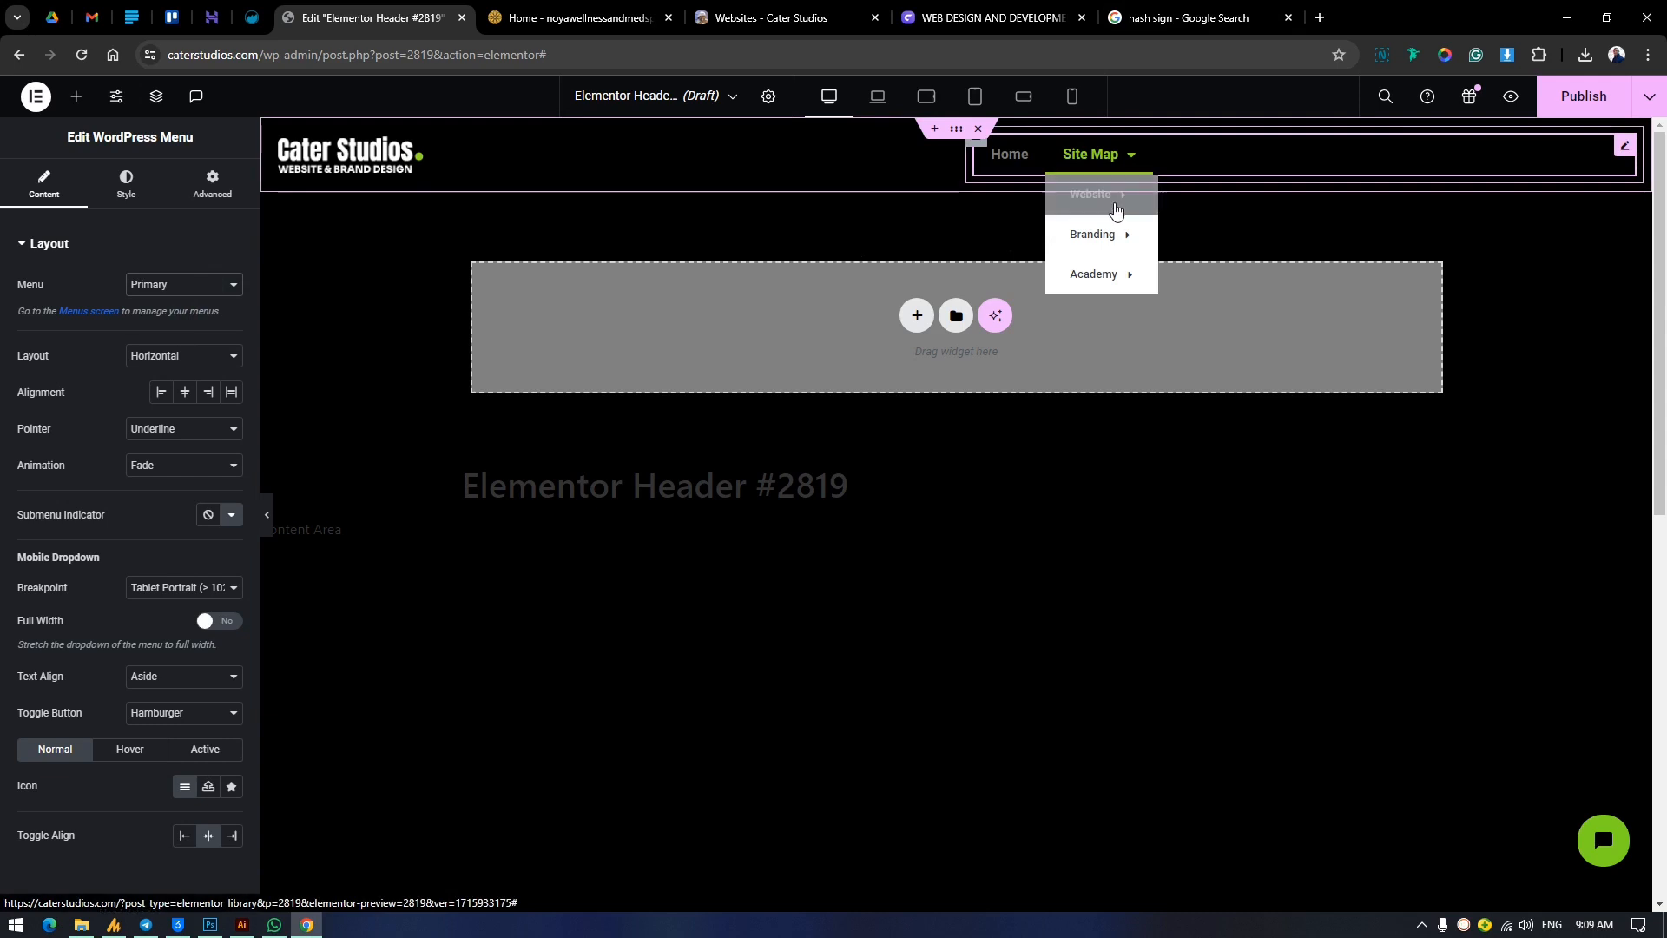
pyautogui.moveTo(1098, 234)
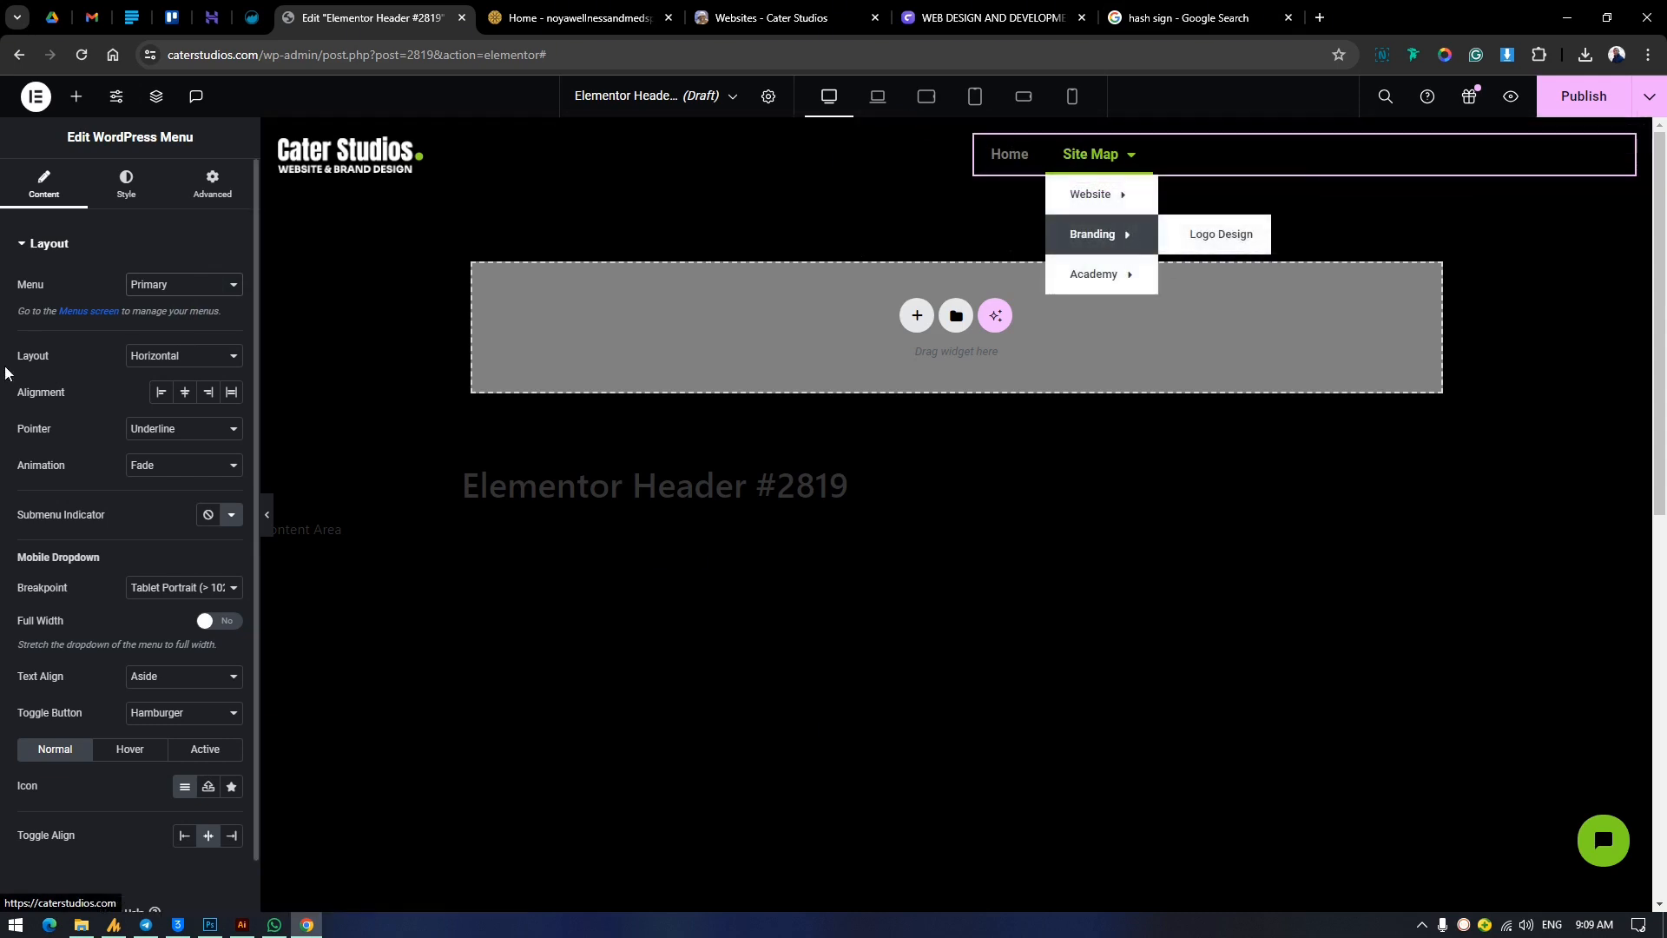
pyautogui.click(157, 287)
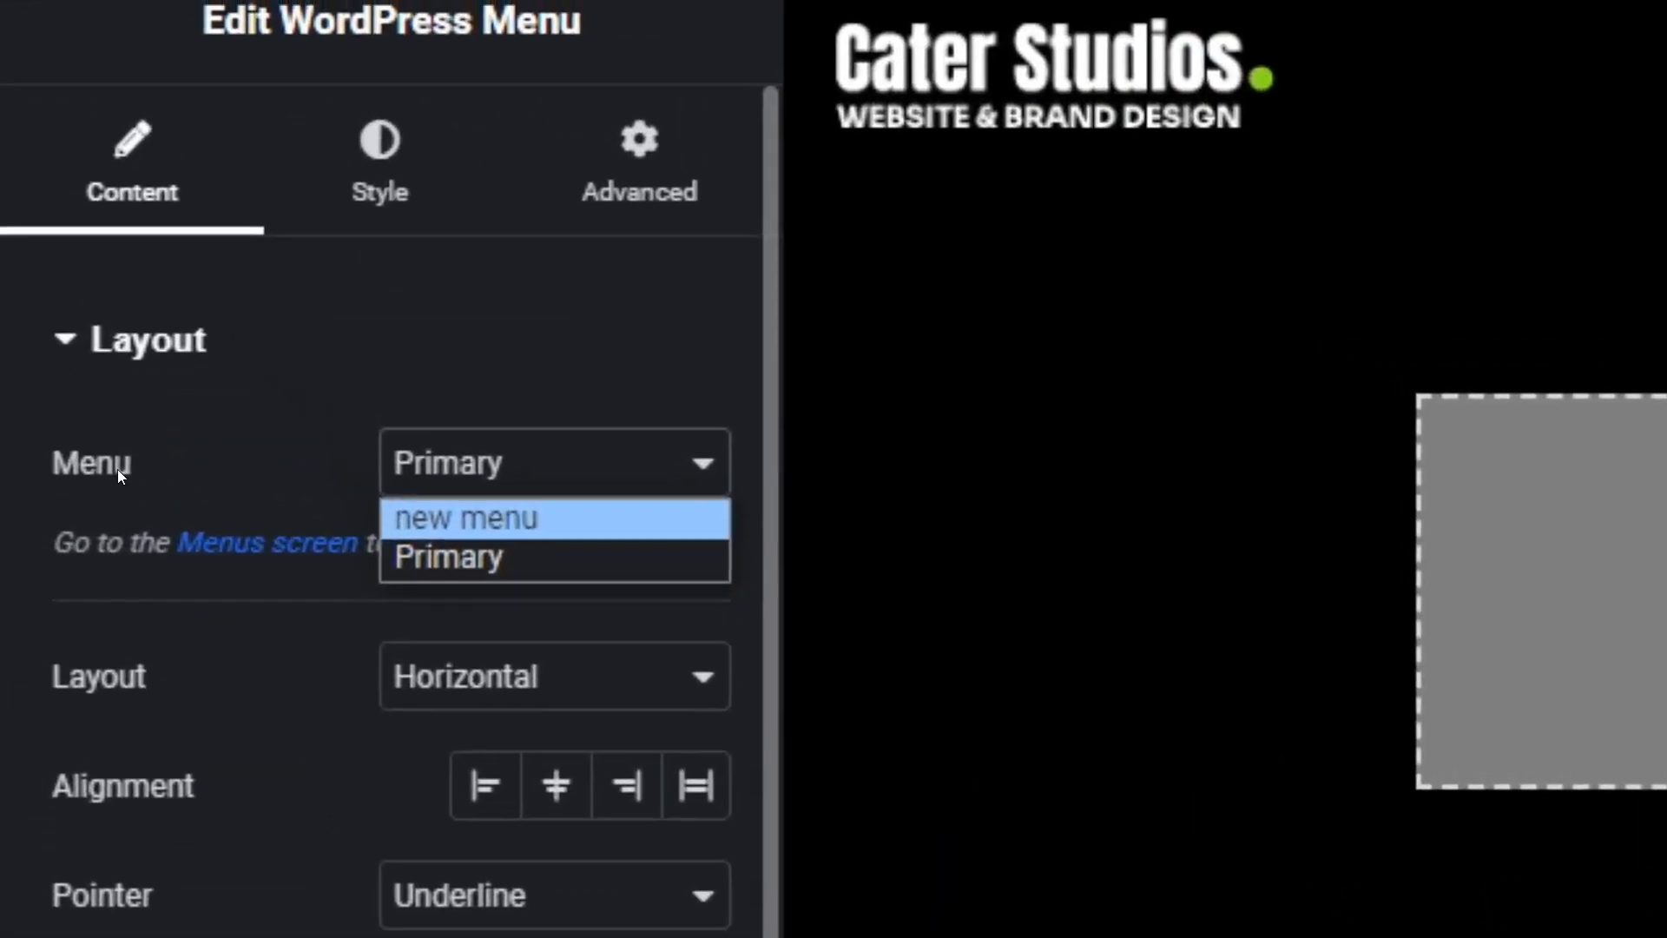
pyautogui.click(486, 518)
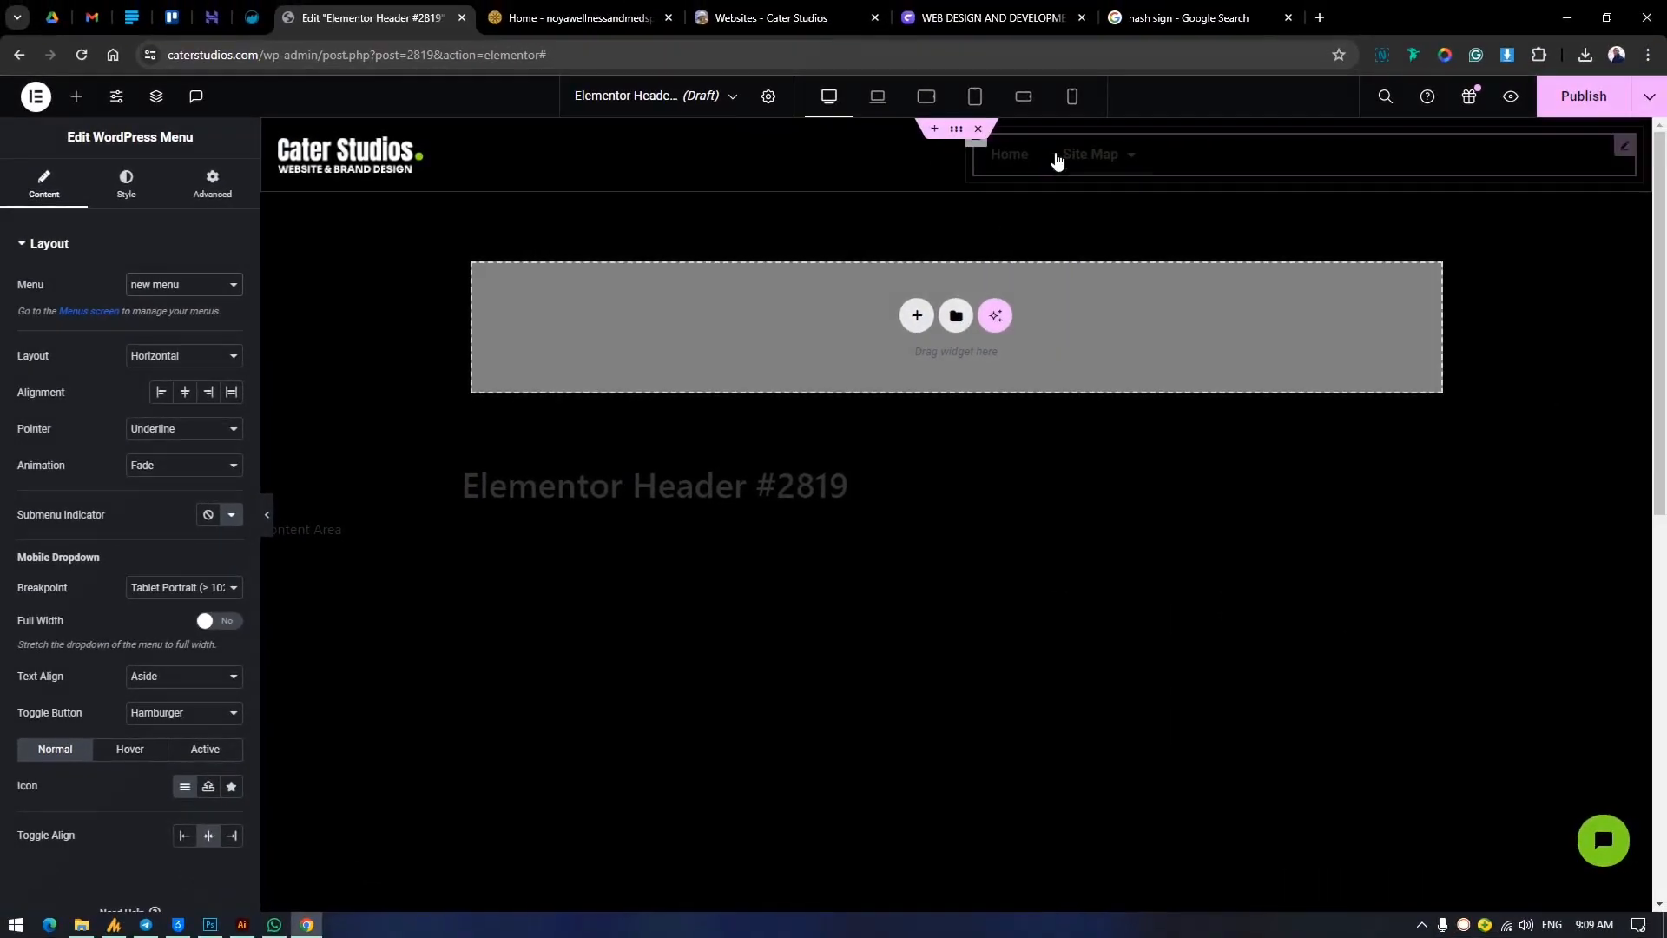
pyautogui.moveTo(1129, 165)
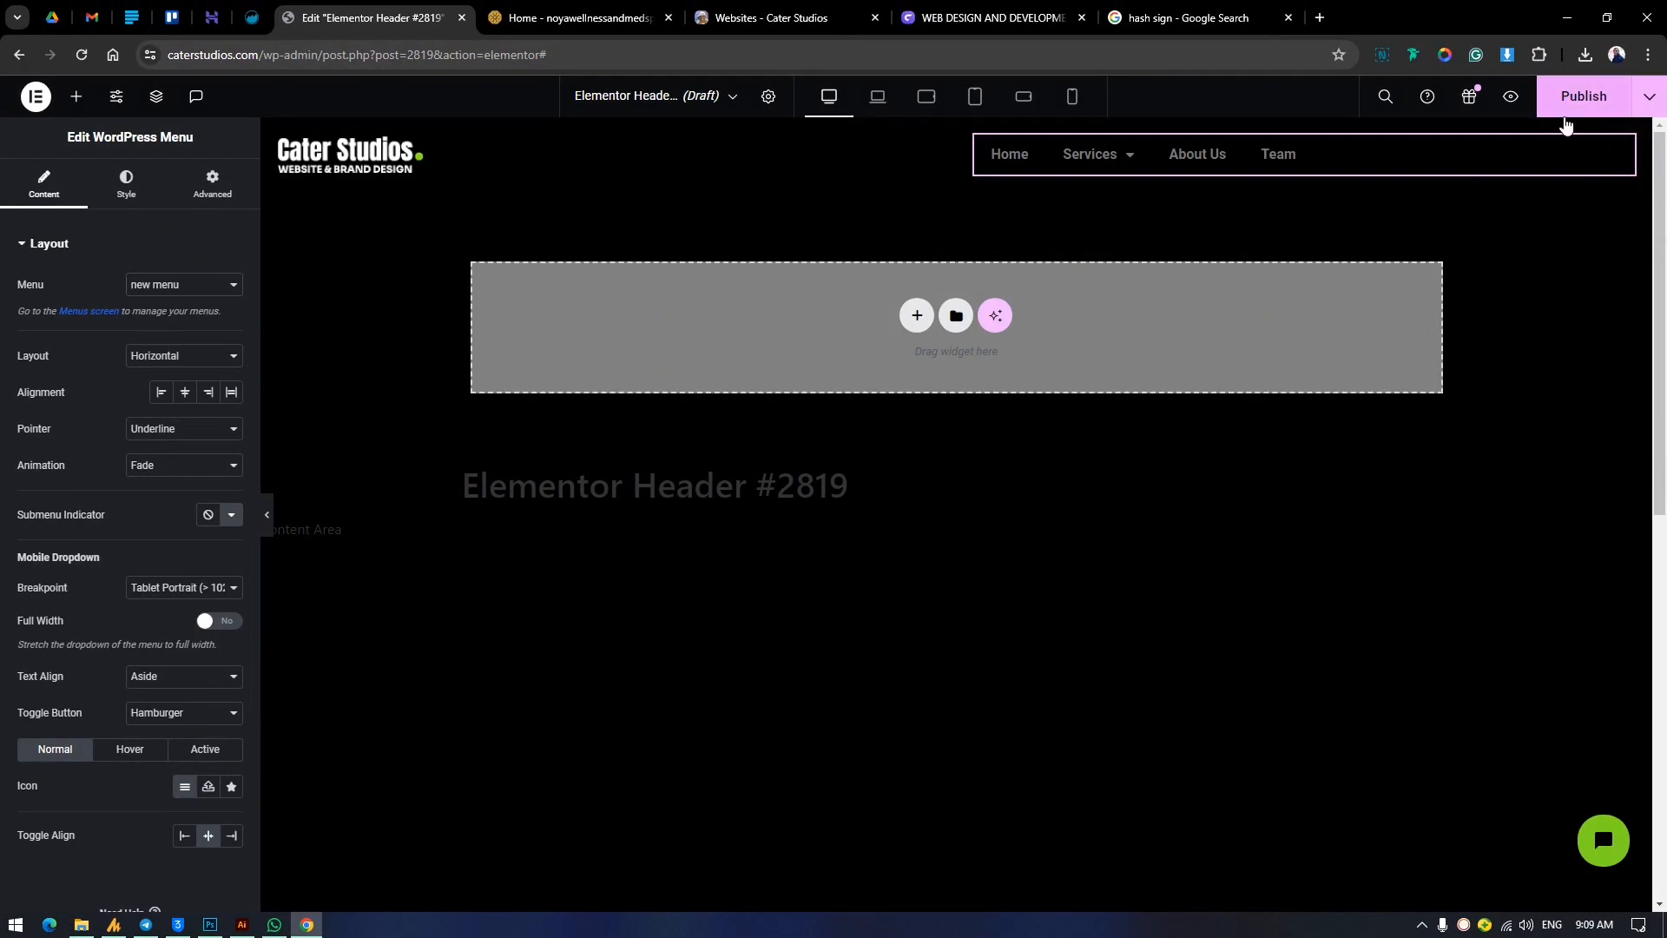
# Align the menu items to the right and check the header of the live Websites page for reference.
pyautogui.click(206, 392)
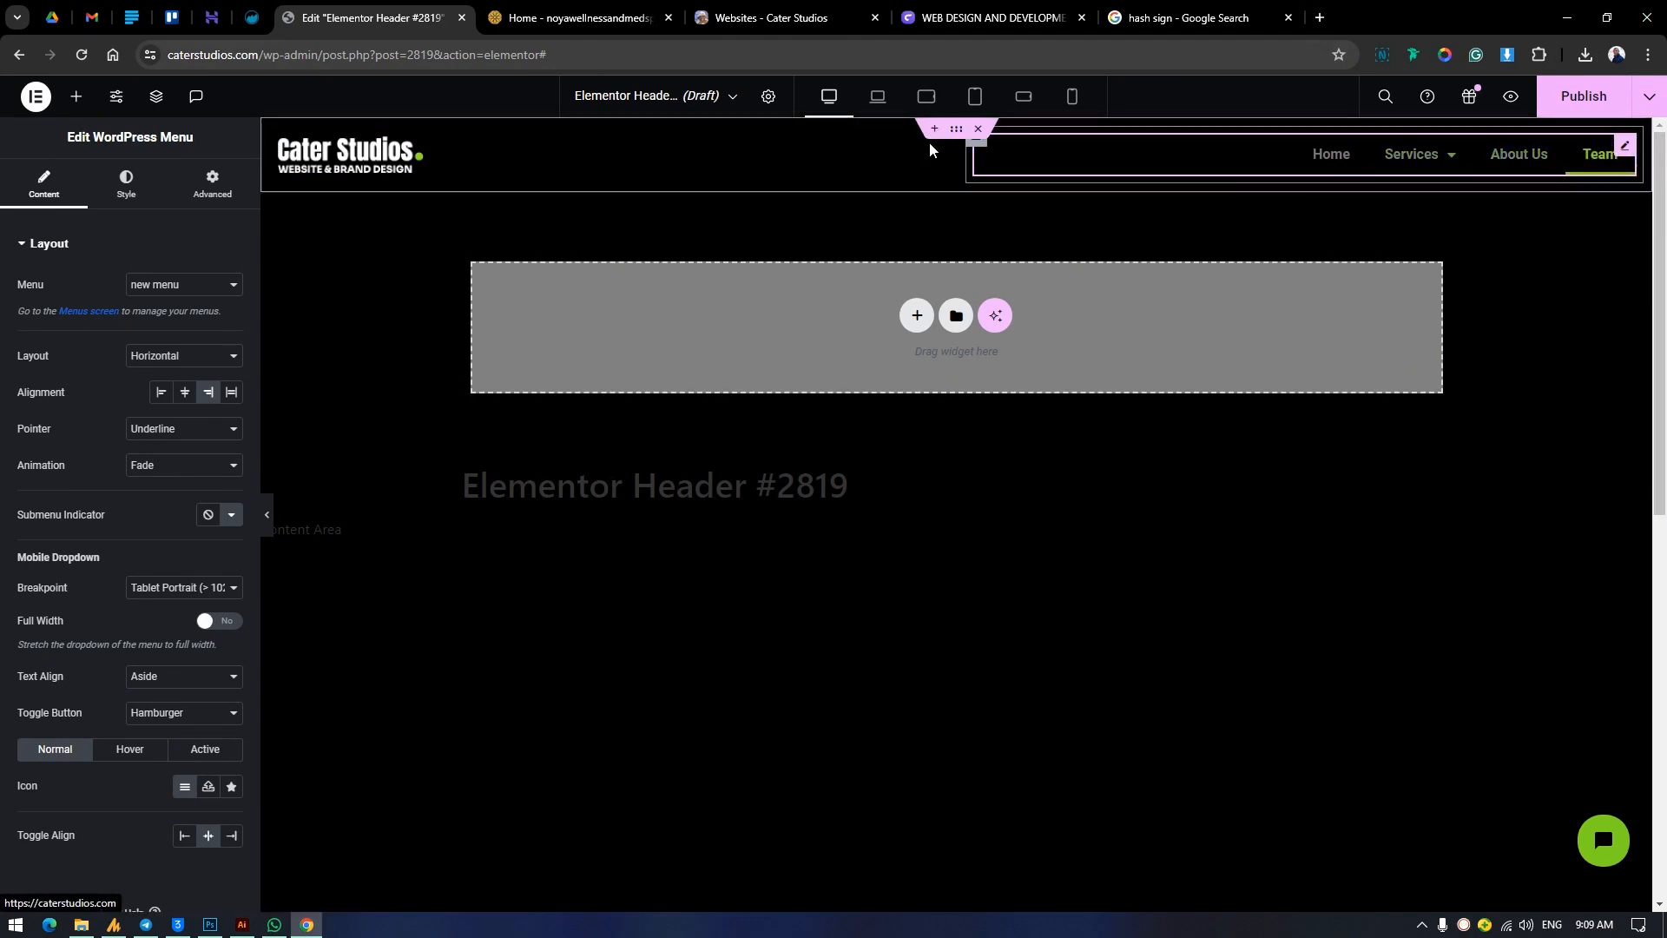
pyautogui.click(768, 17)
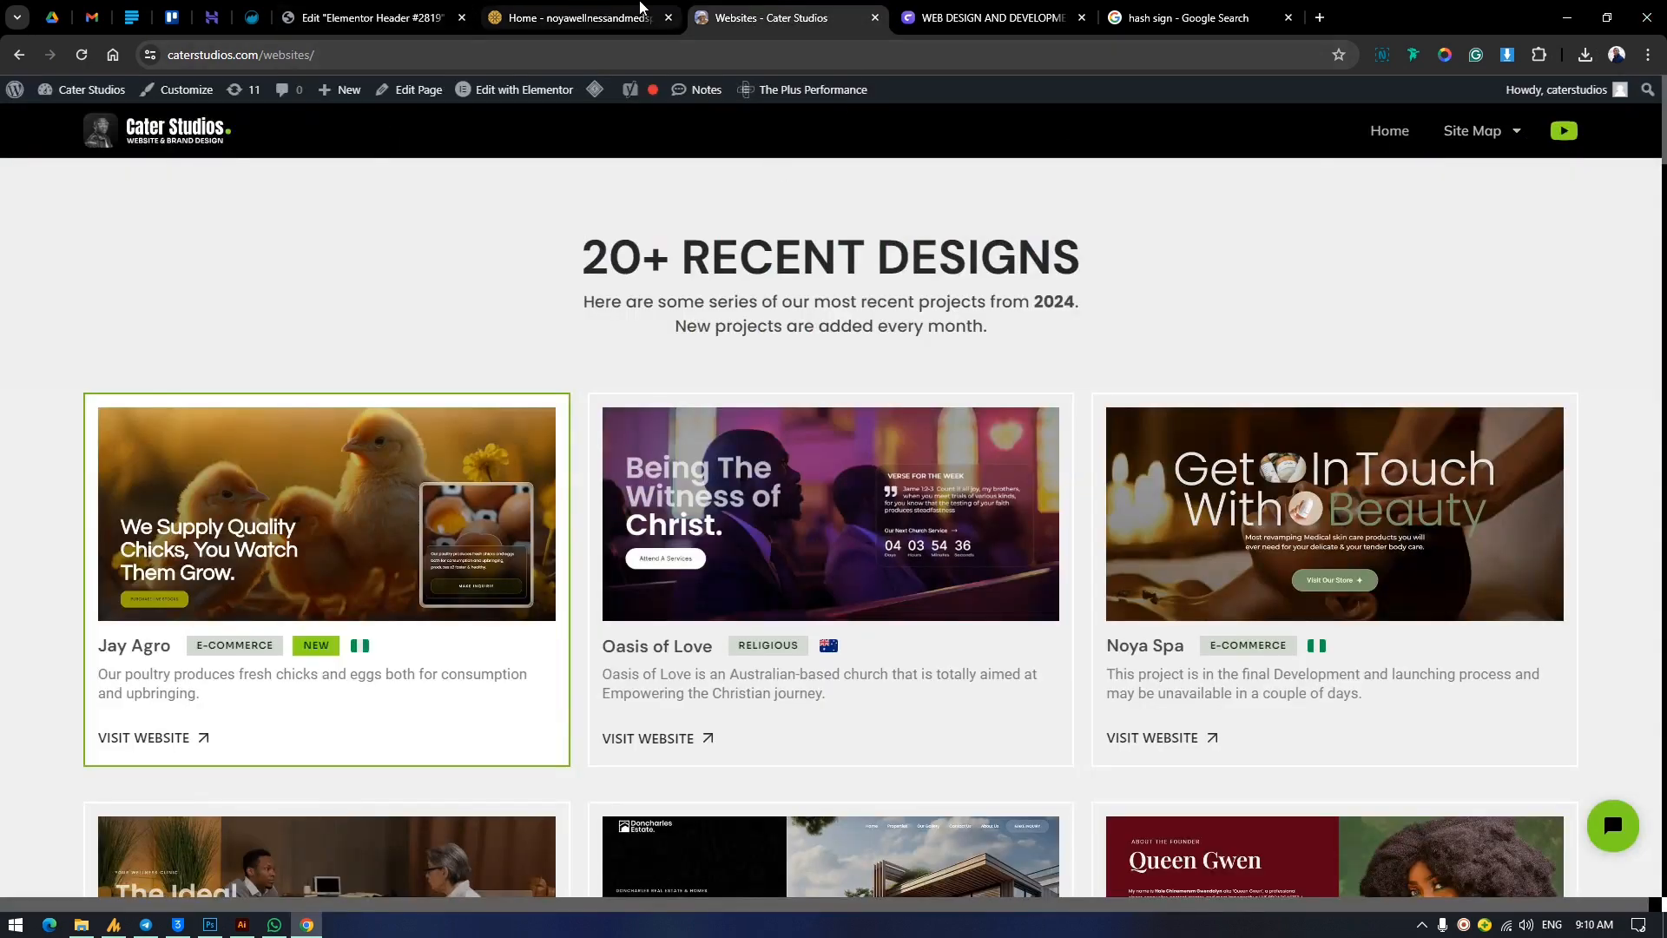
pyautogui.click(374, 18)
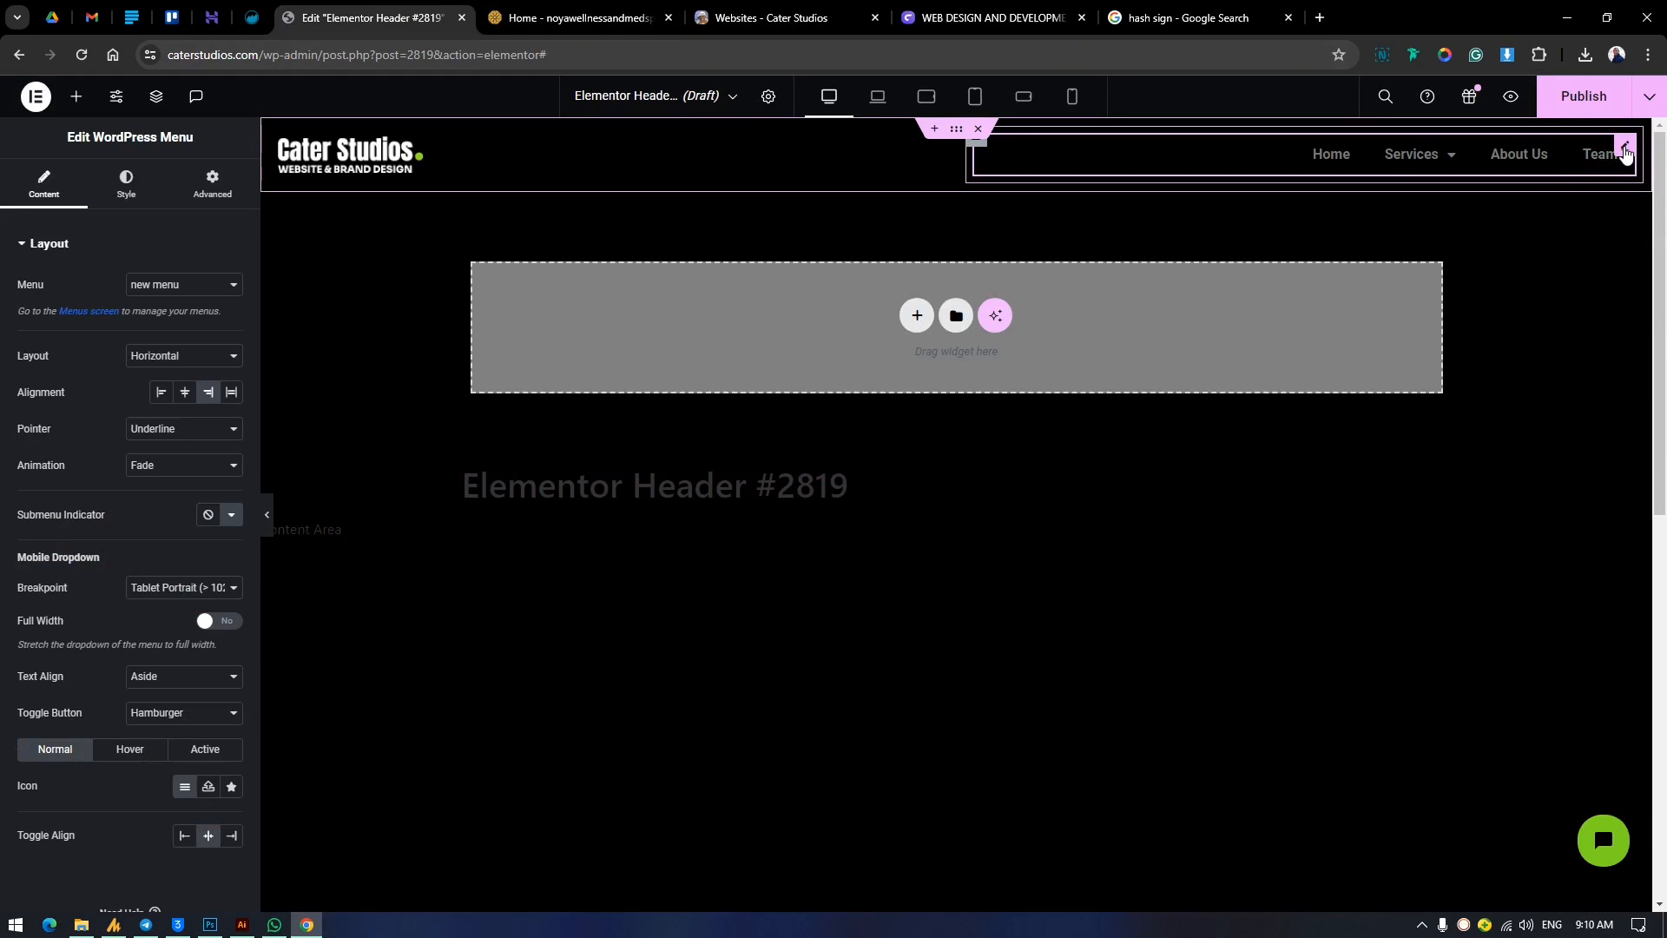
# Add a Button widget to the menu's container and align the button to the right.
pyautogui.click(76, 97)
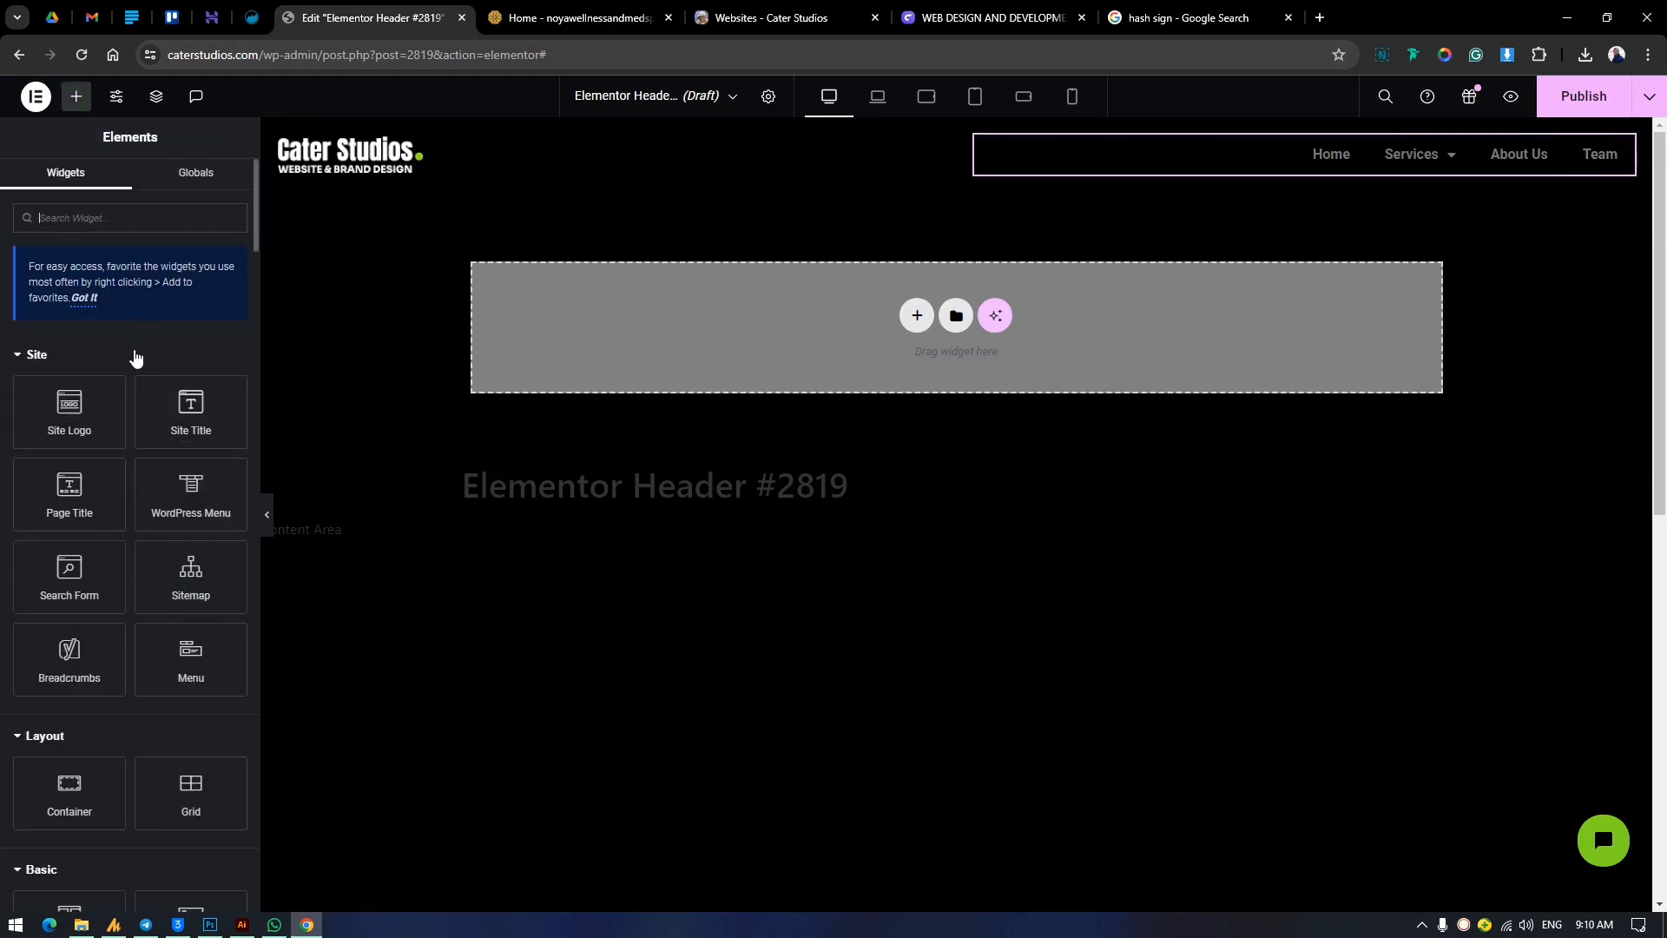
pyautogui.scroll(-6, 142, 756)
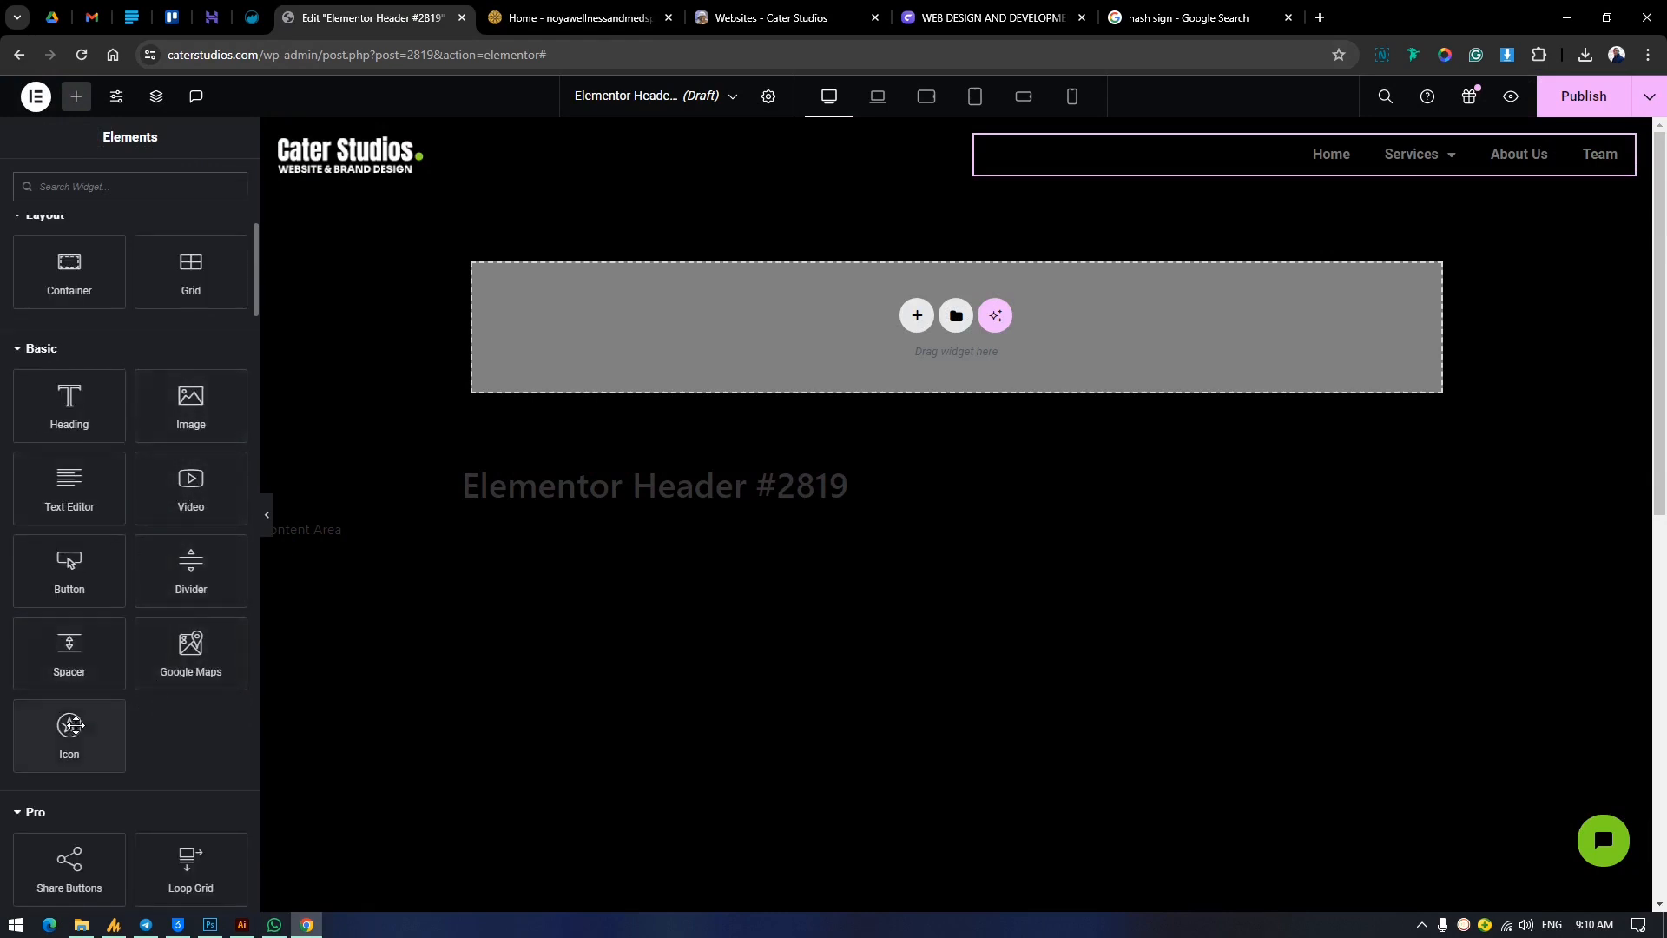
pyautogui.scroll(1, 112, 625)
pyautogui.moveTo(75, 642); pyautogui.dragTo(1321, 167)
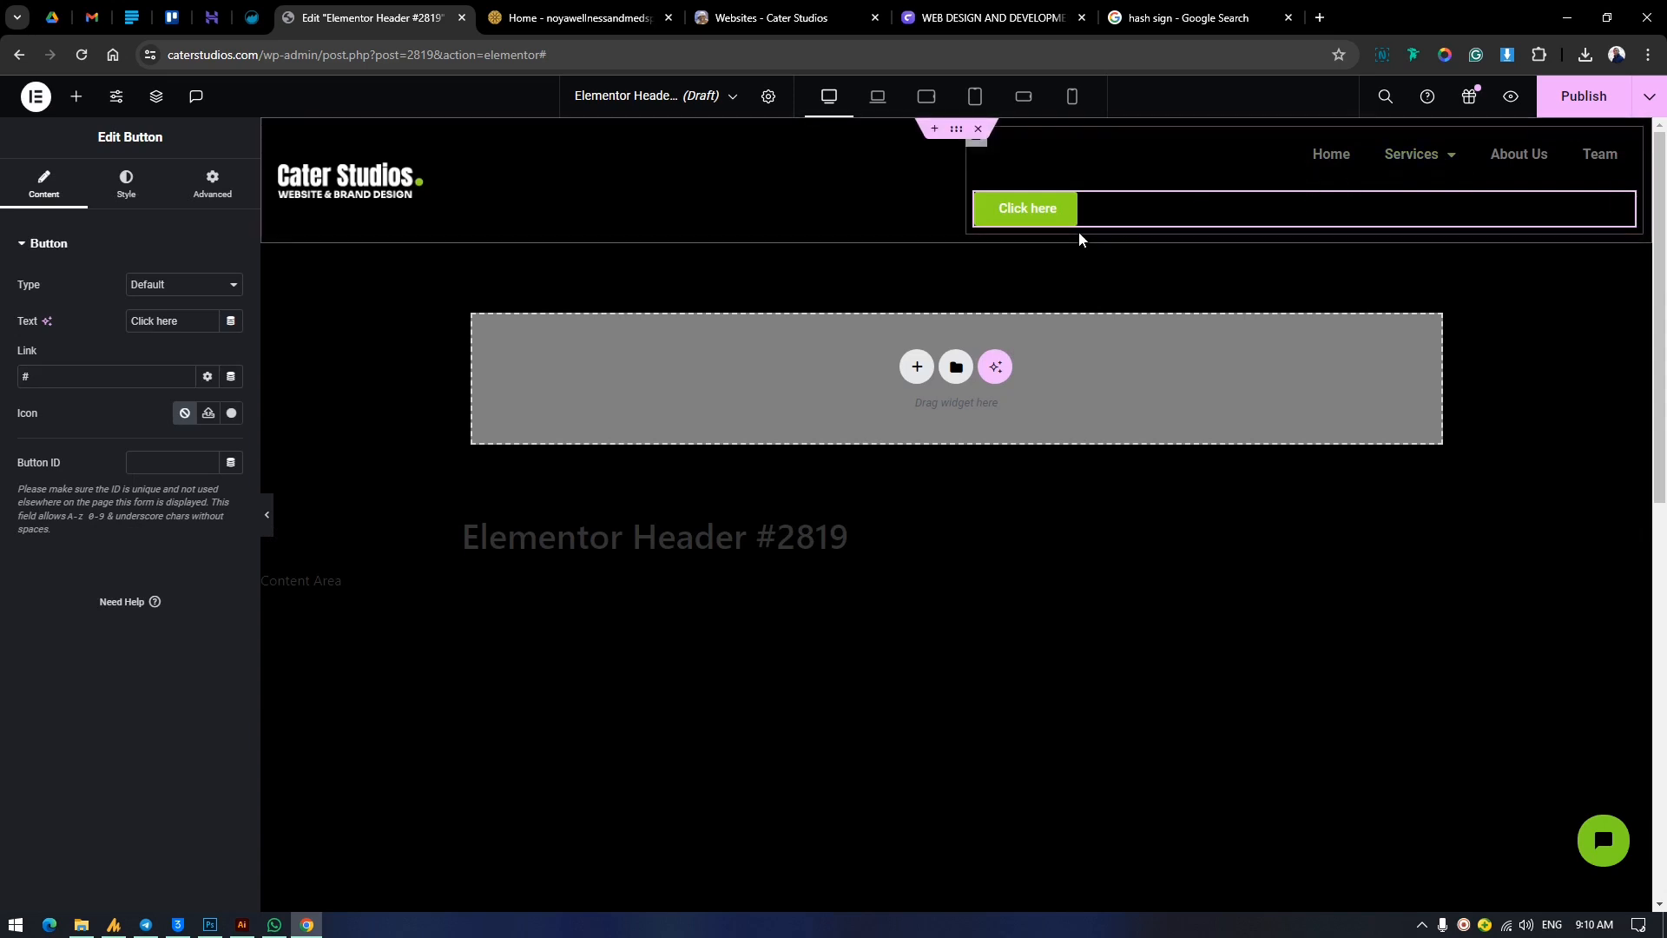
pyautogui.click(126, 184)
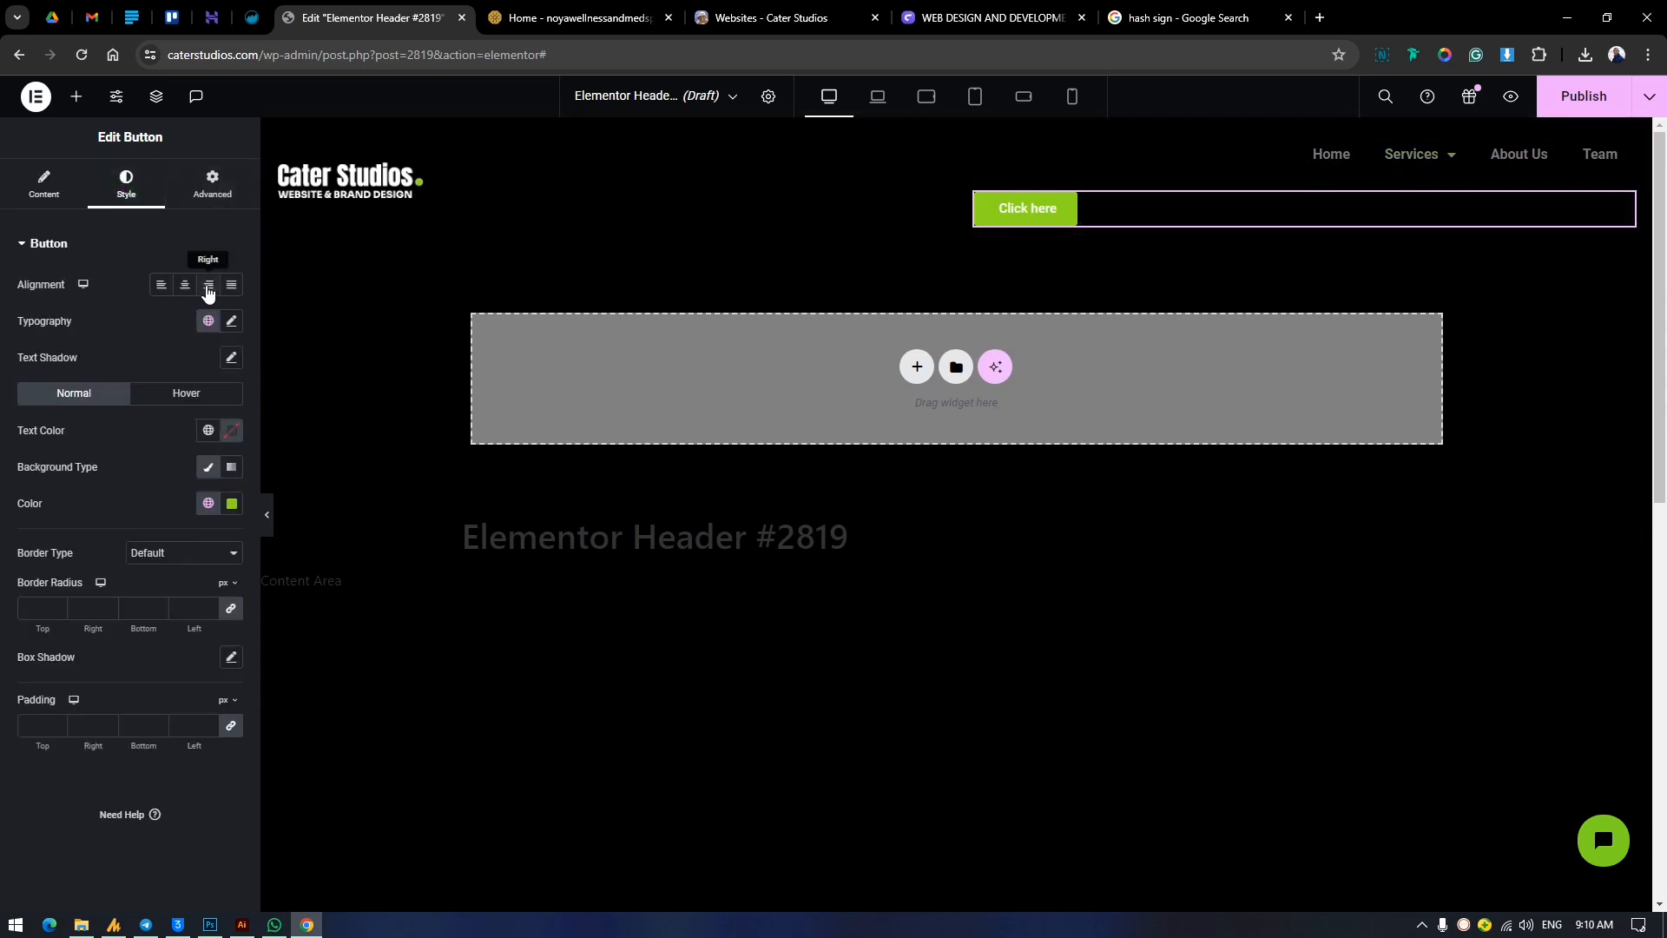
pyautogui.click(208, 284)
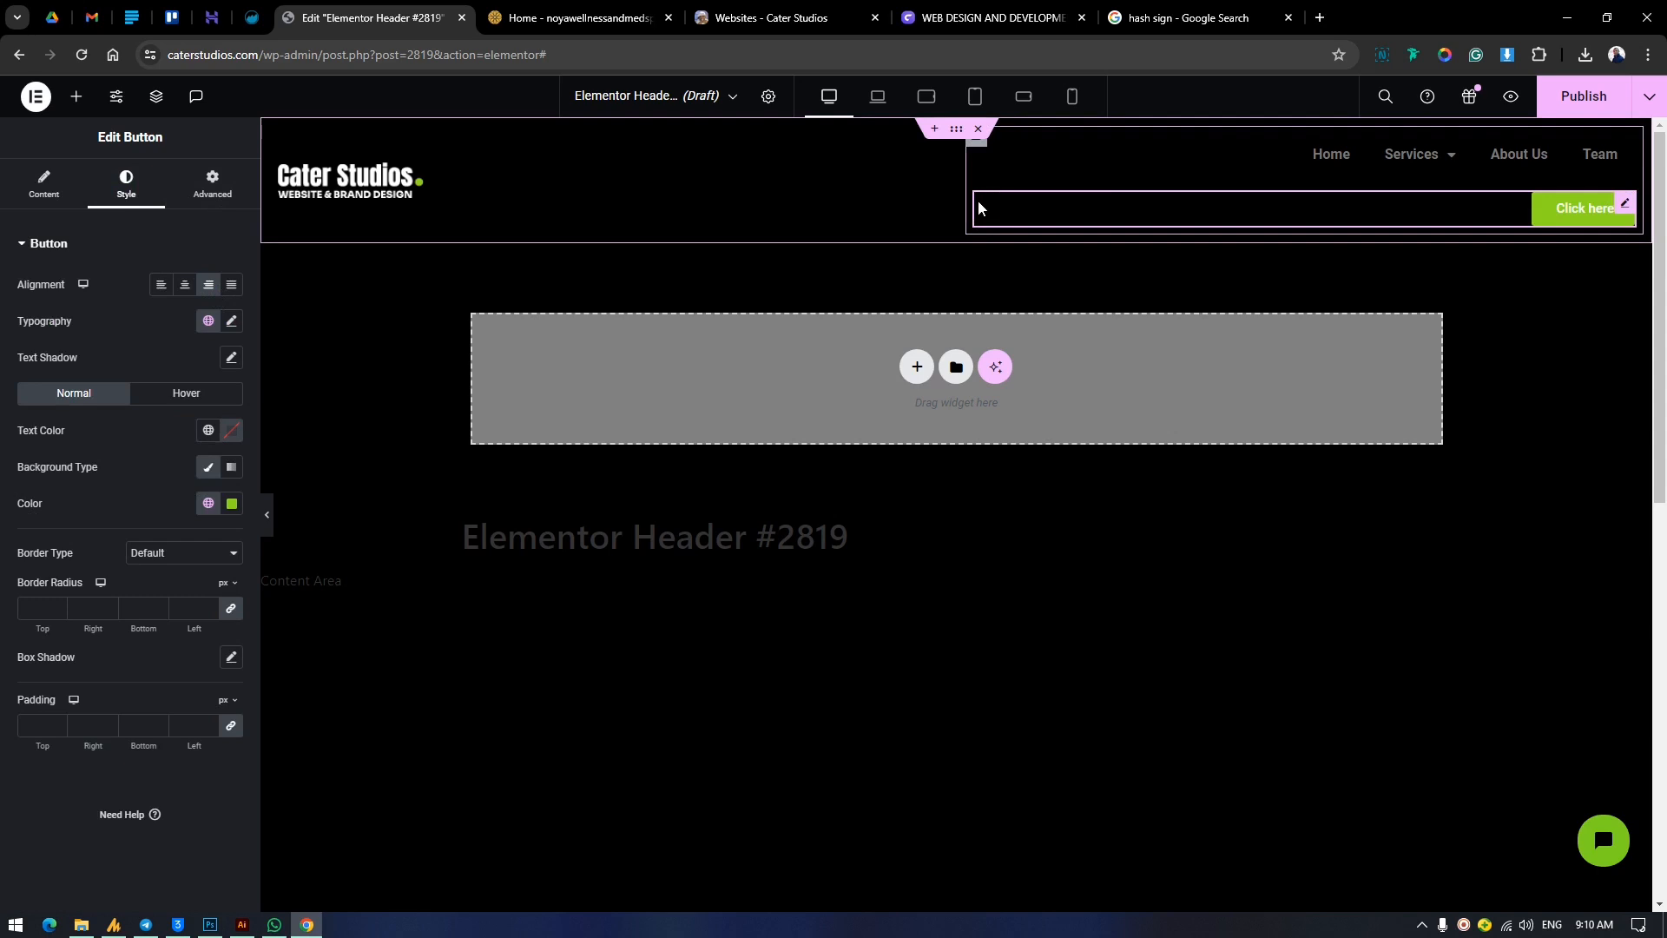
# Set the menu and button container's direction to a horizontal row and its Justify Content to End.
pyautogui.click(227, 184)
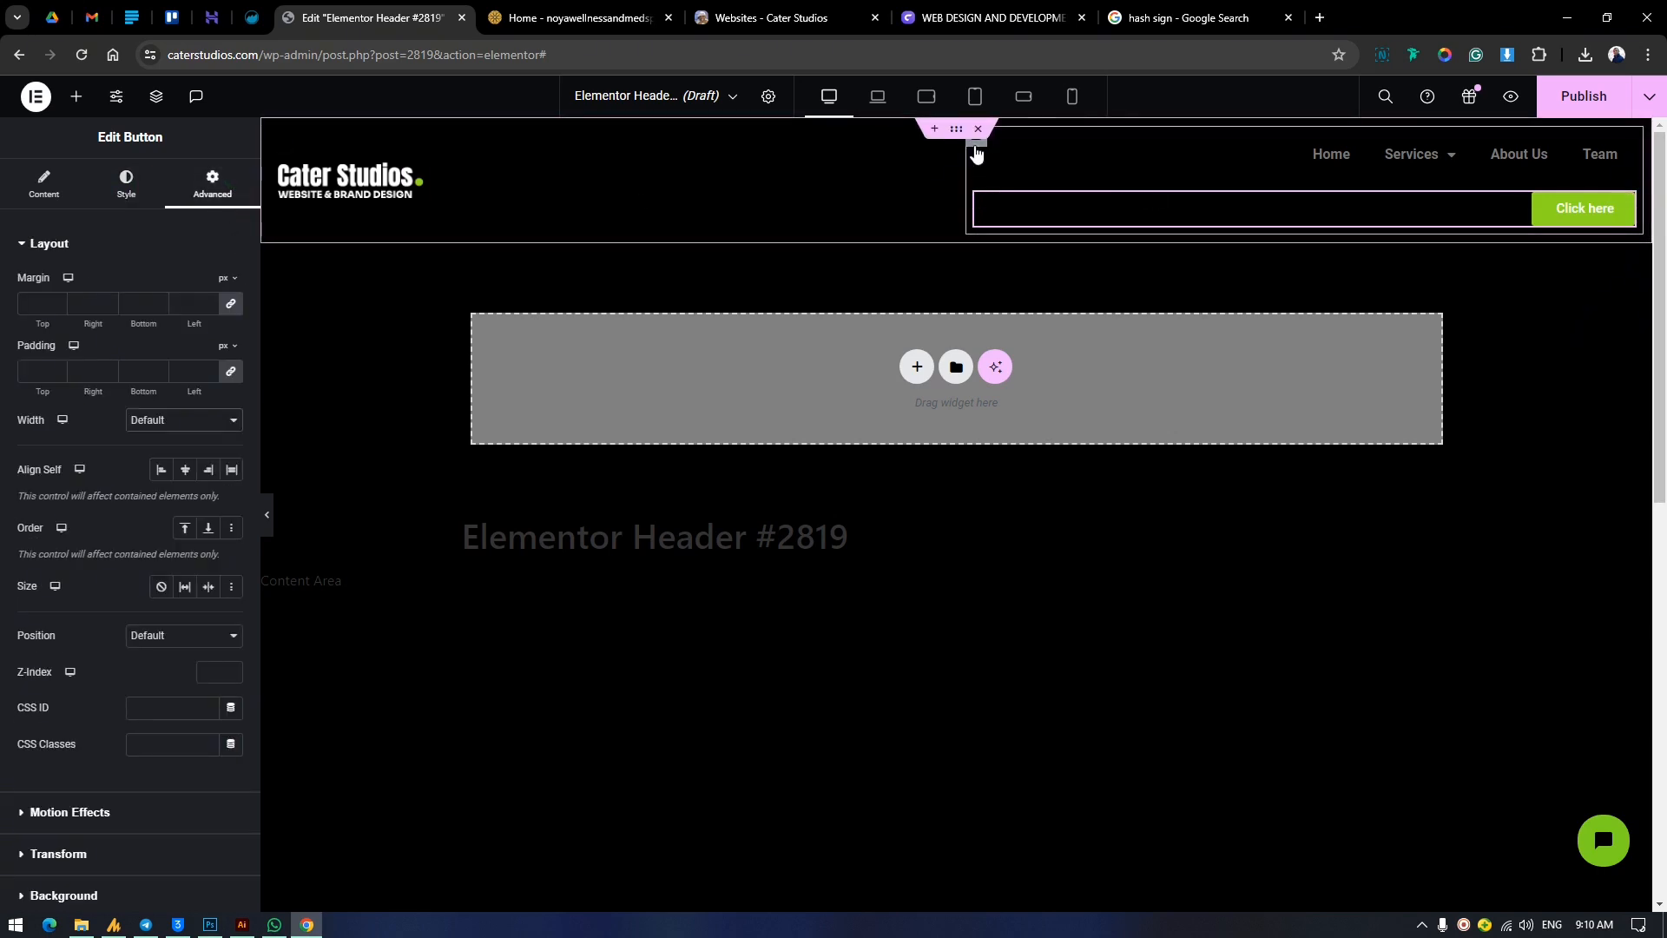
pyautogui.click(1142, 156)
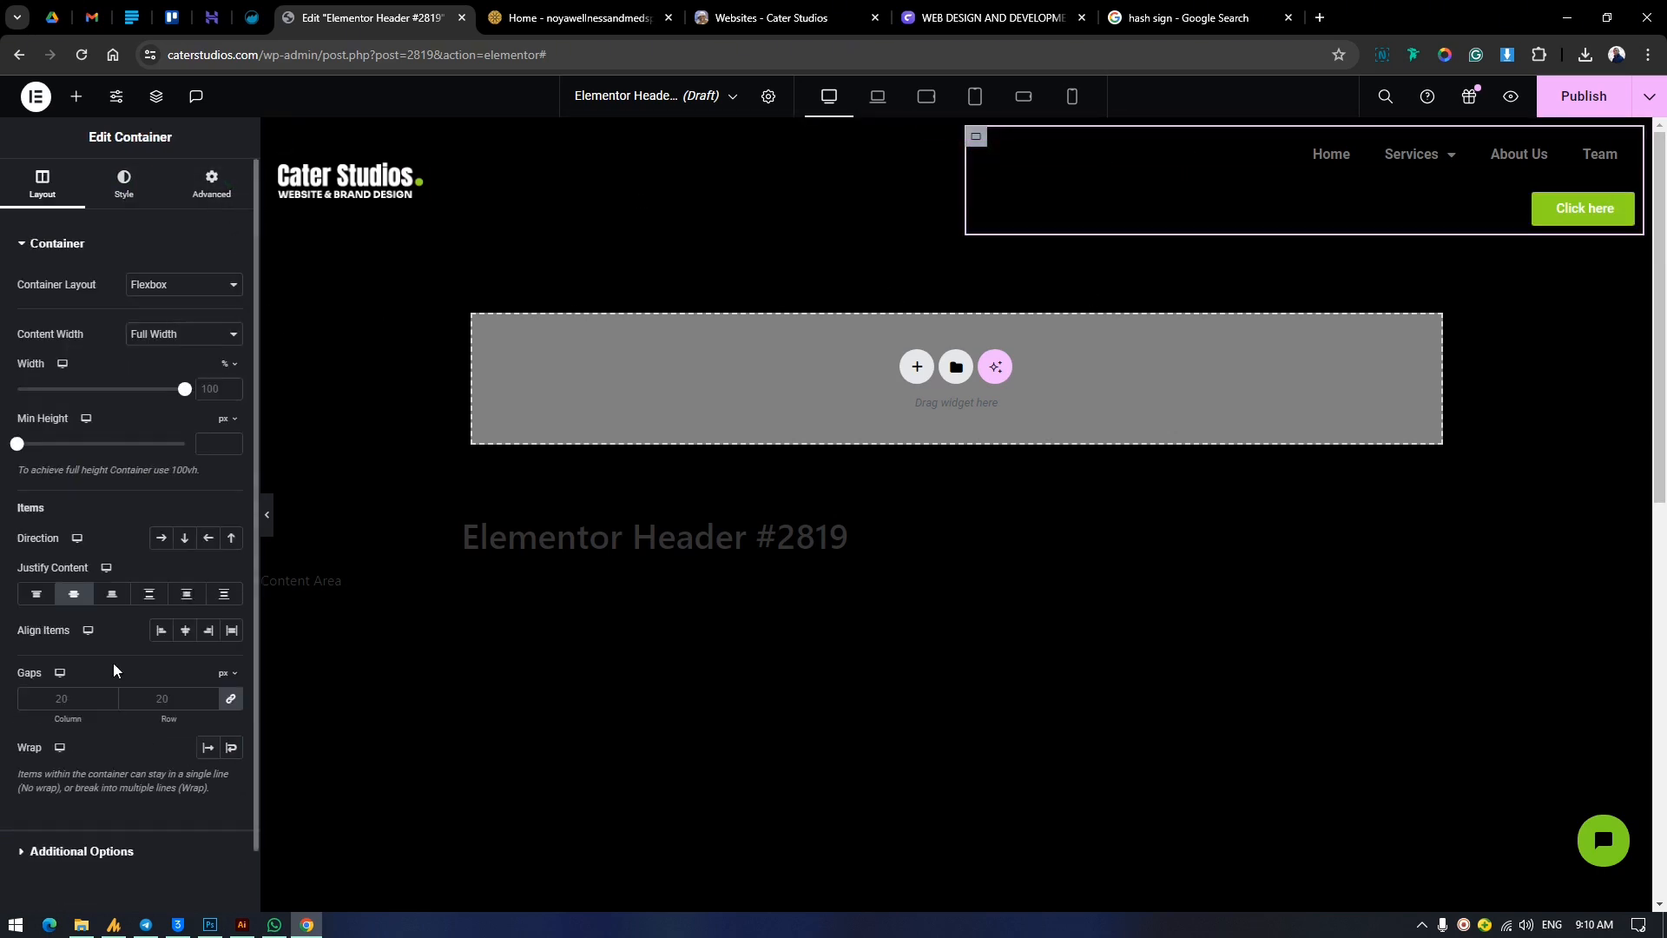
pyautogui.click(161, 539)
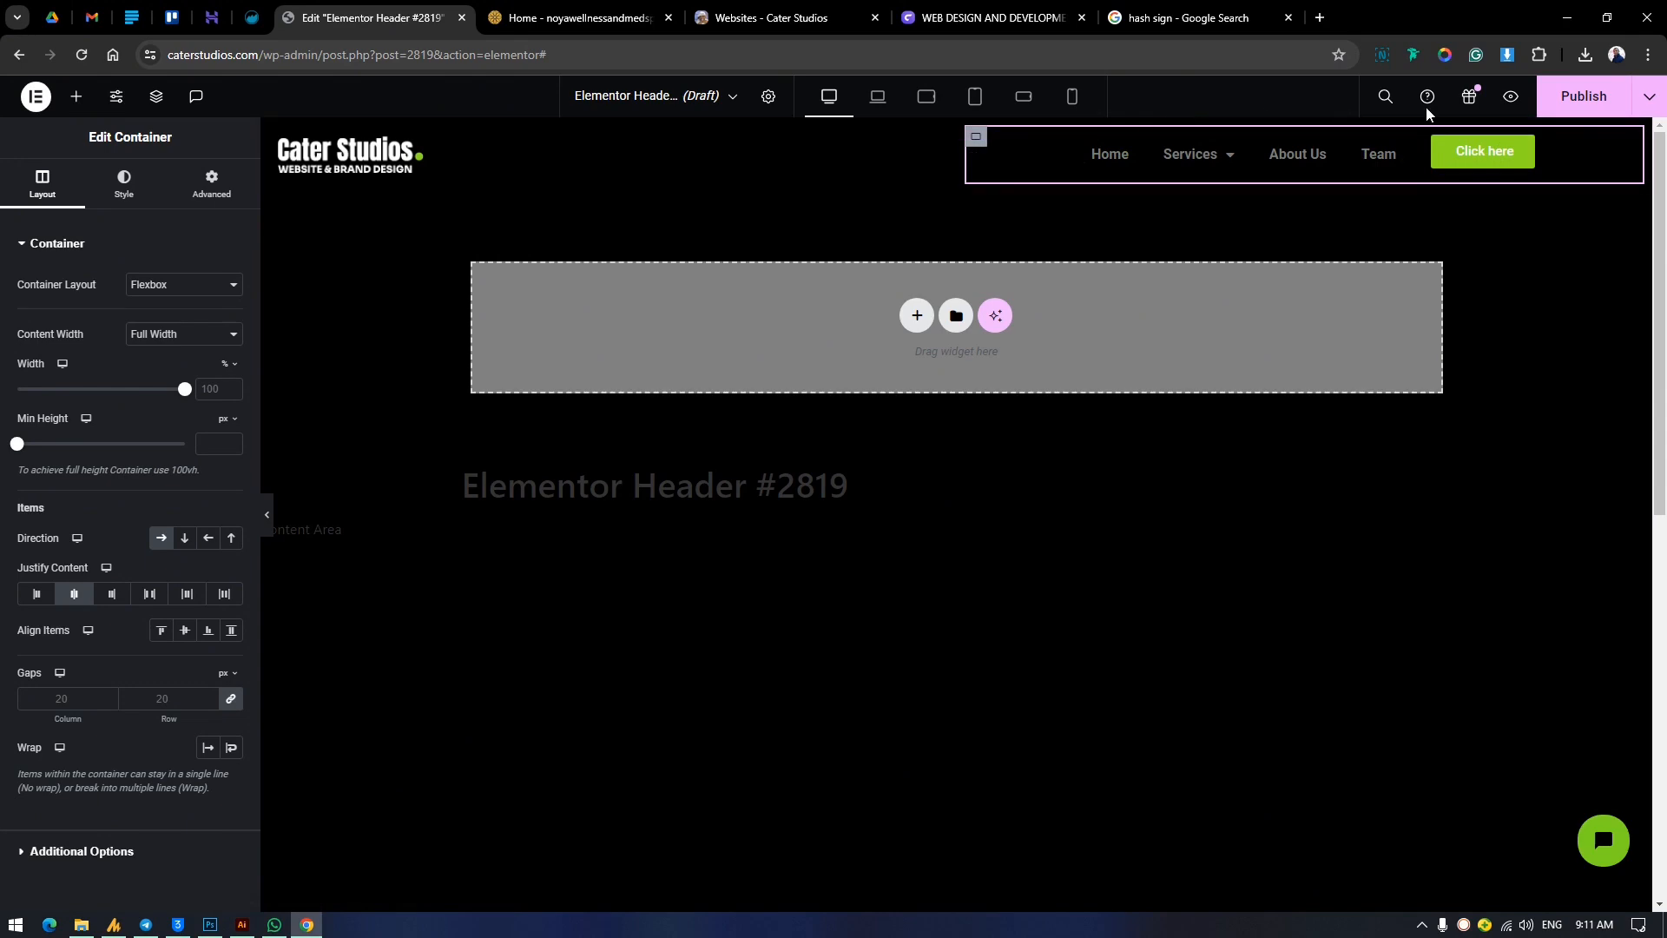
pyautogui.click(111, 594)
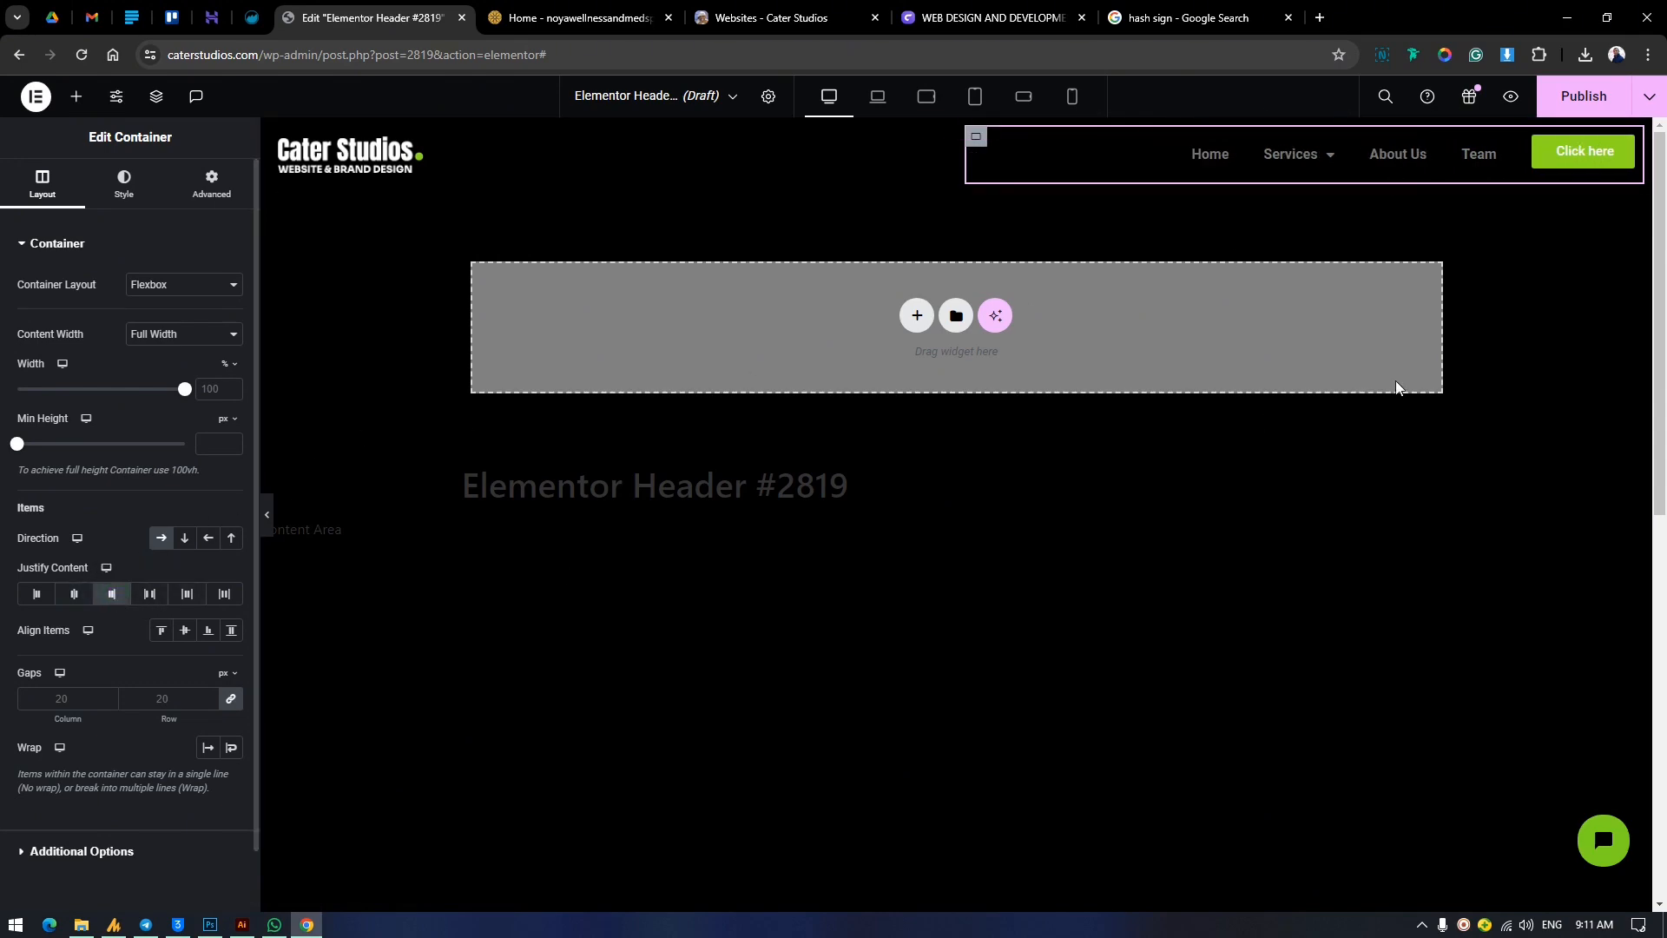
# Give the header button the dark Primary global text color and a border radius of 87 px on all corners.
pyautogui.click(1631, 148)
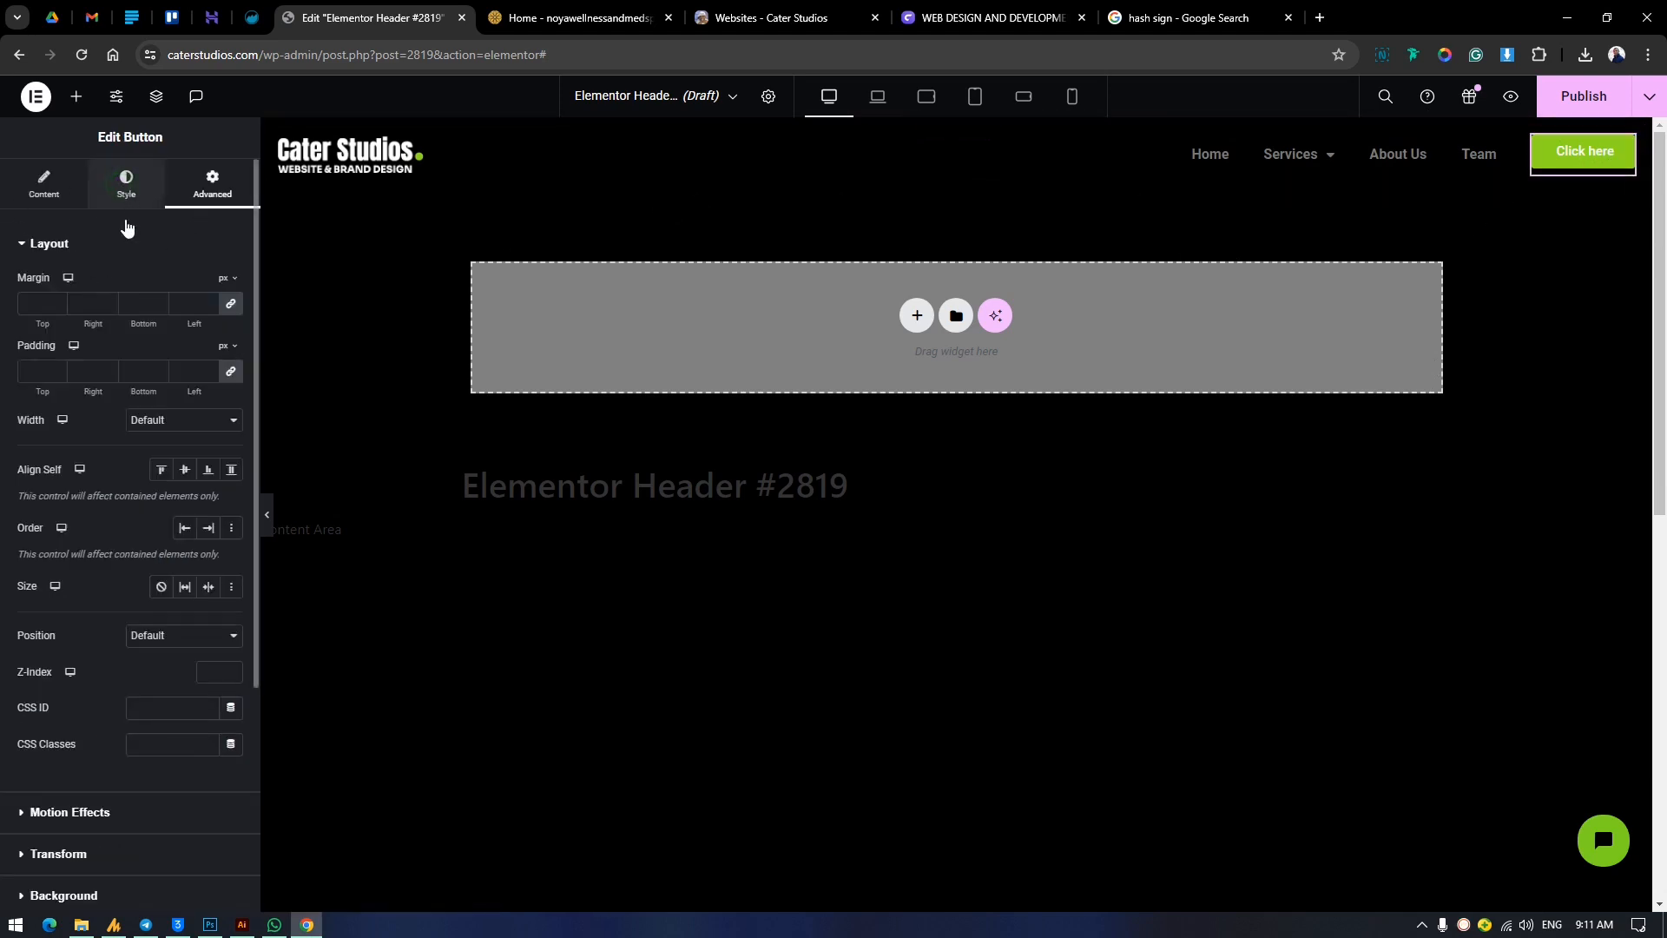
pyautogui.click(126, 182)
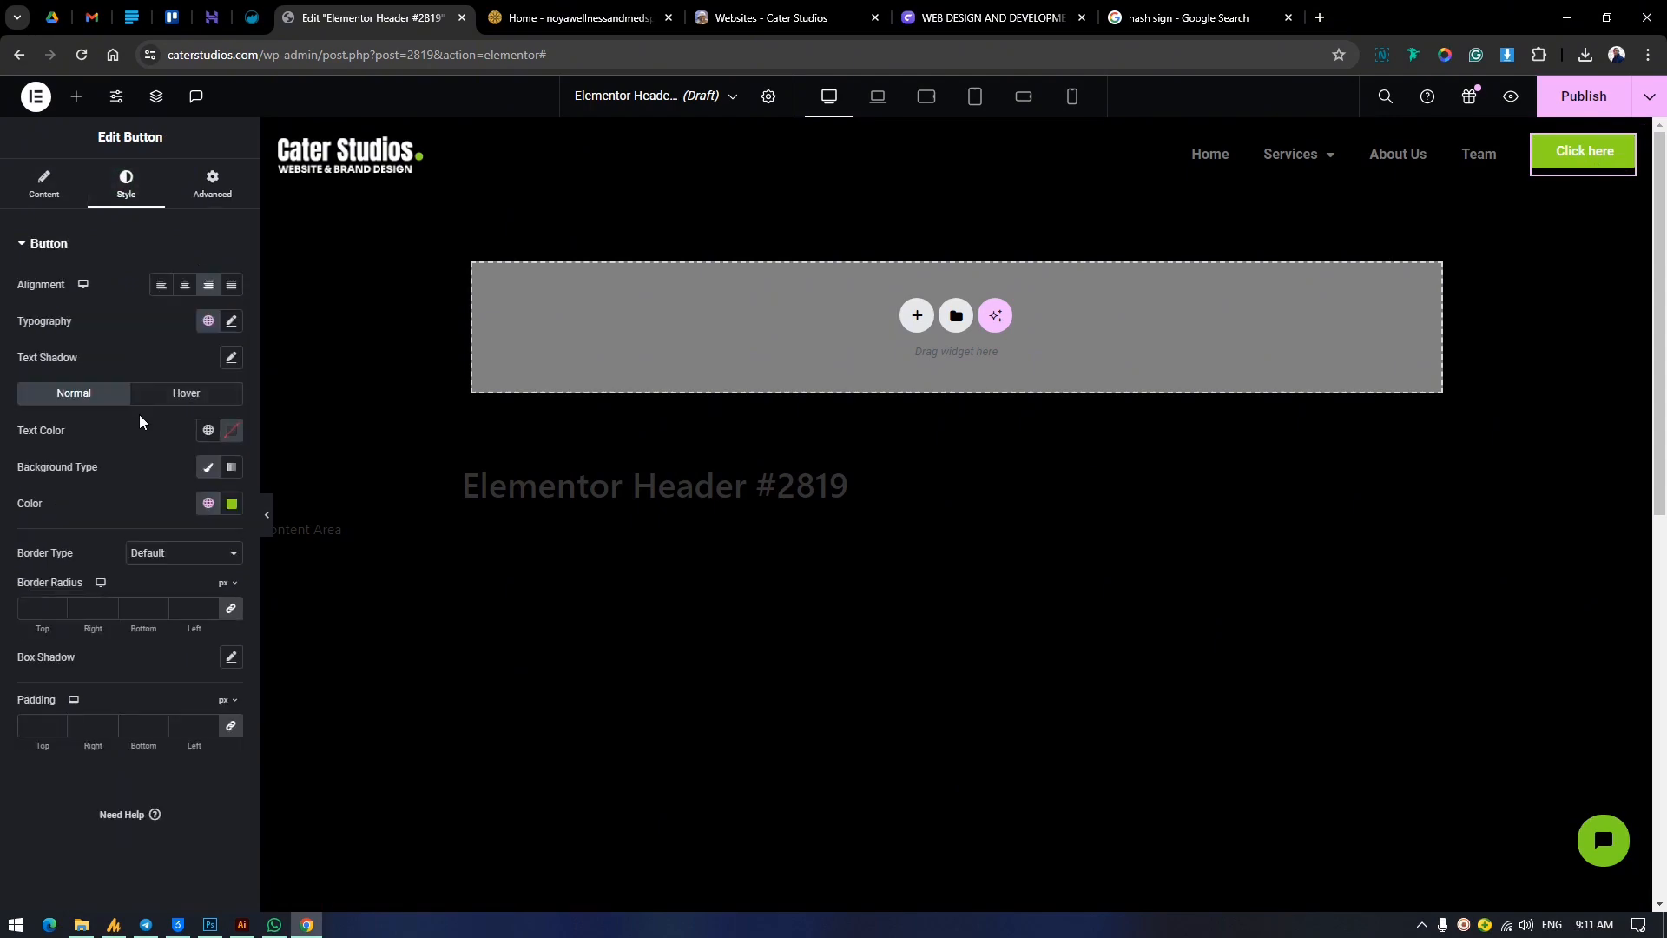
pyautogui.click(211, 434)
pyautogui.click(97, 545)
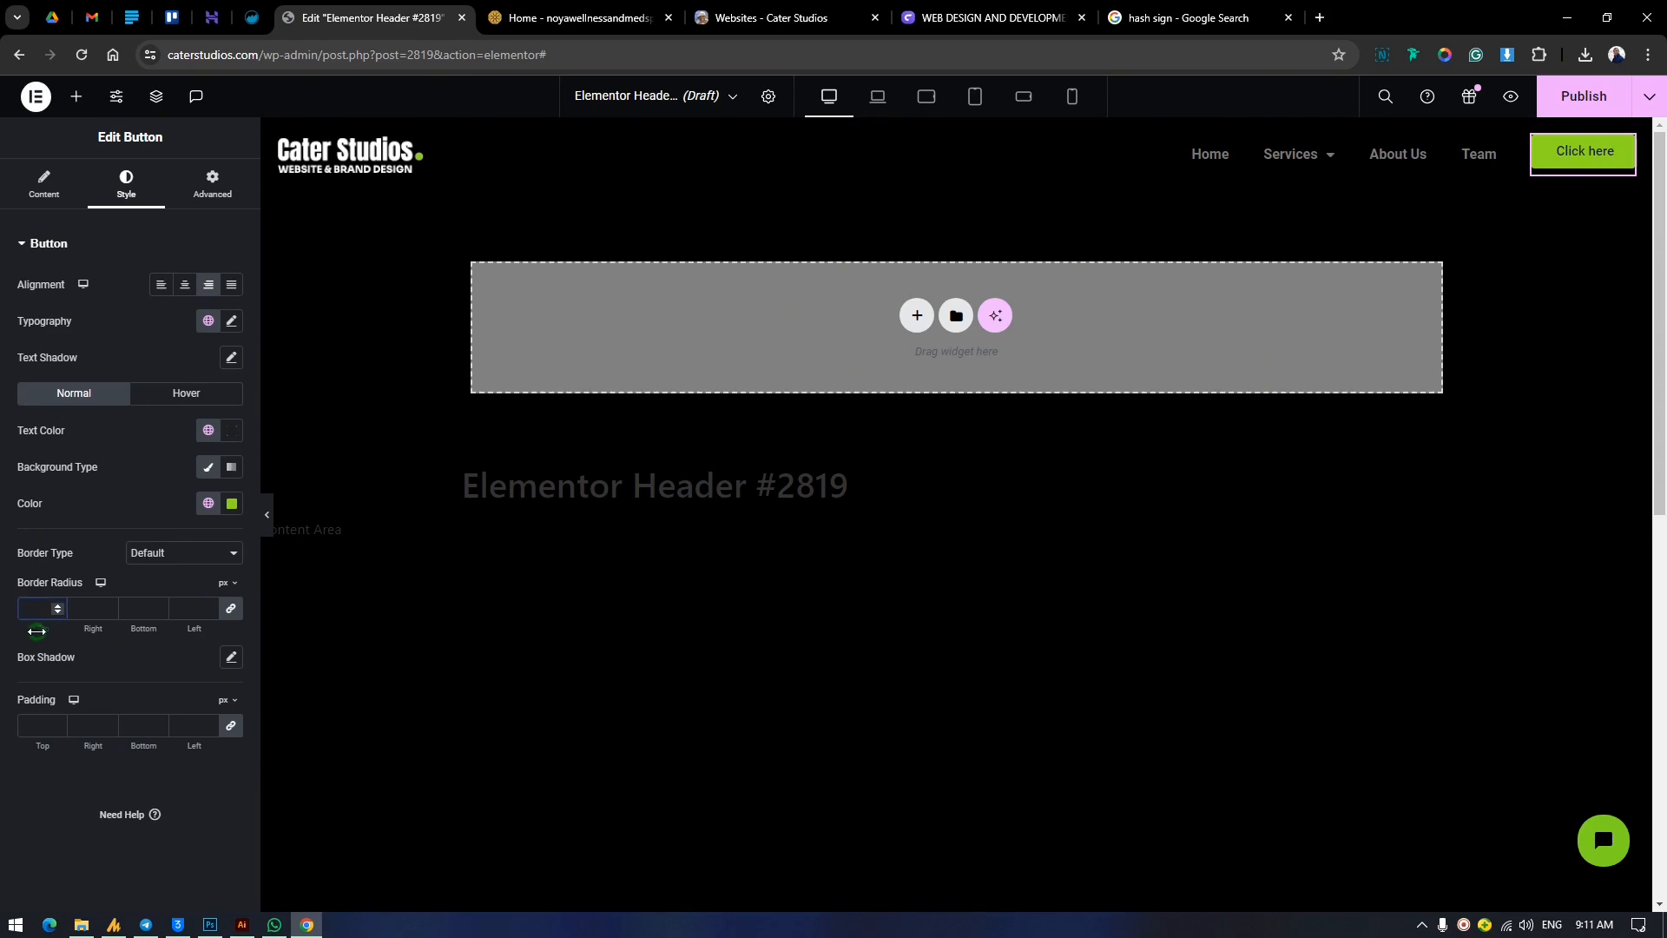
pyautogui.moveTo(36, 631); pyautogui.dragTo(110, 643)
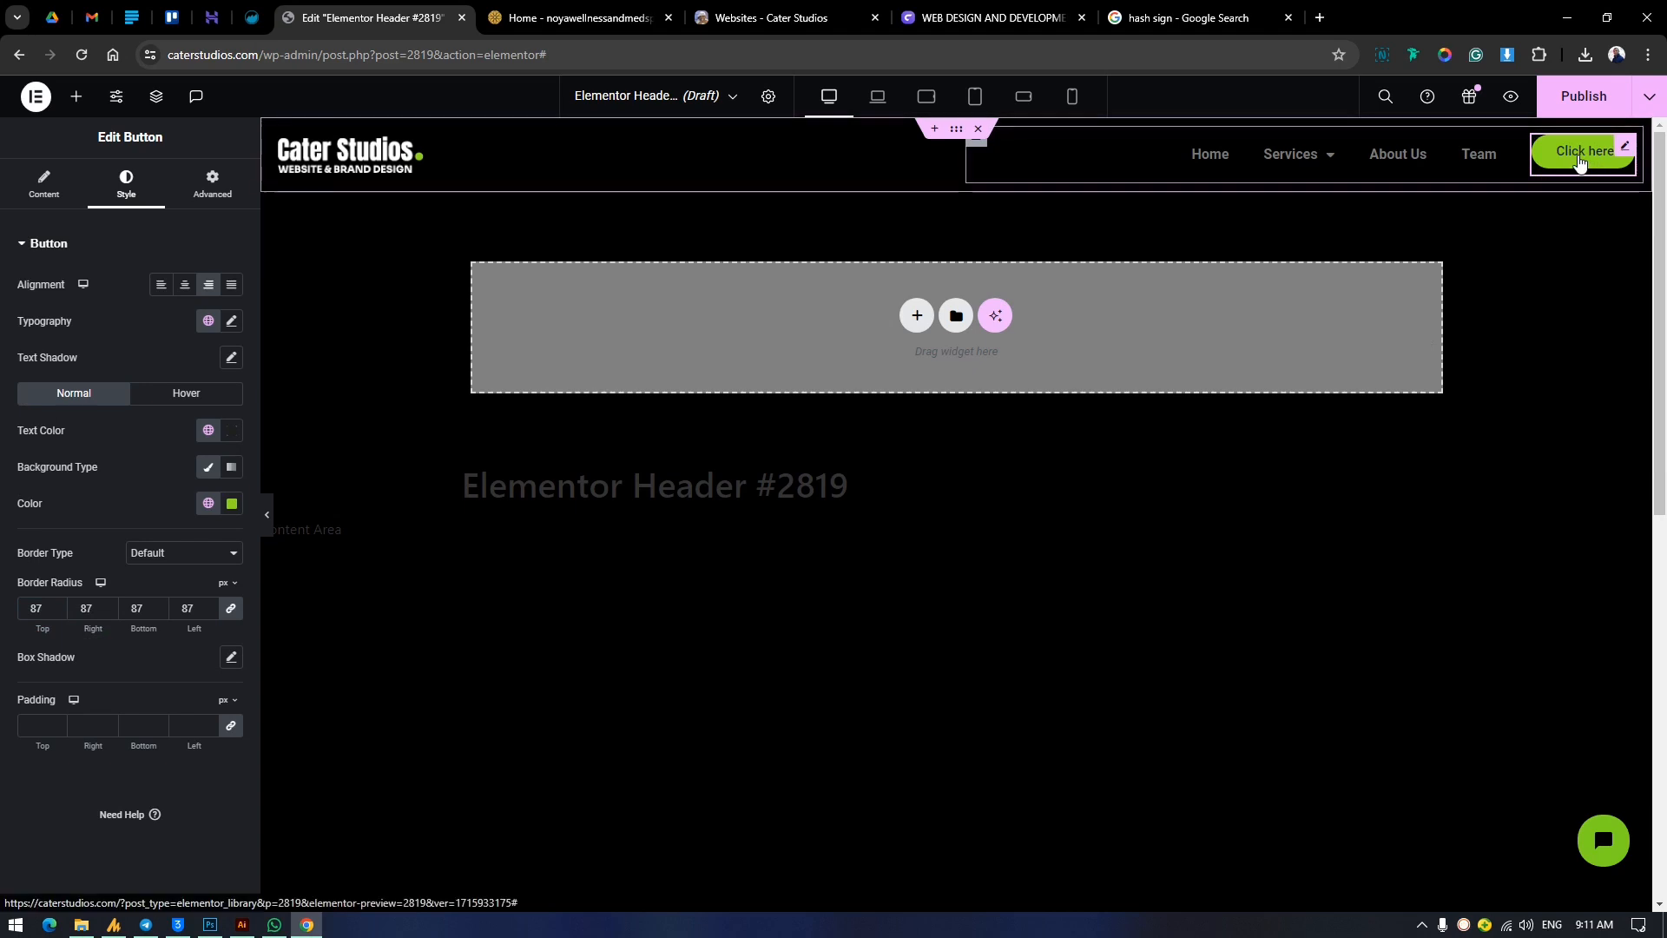
# Set the button's hover background to the orange global color #FFB000 and its hover text to the dark global color #1F1F1F.
pyautogui.click(186, 397)
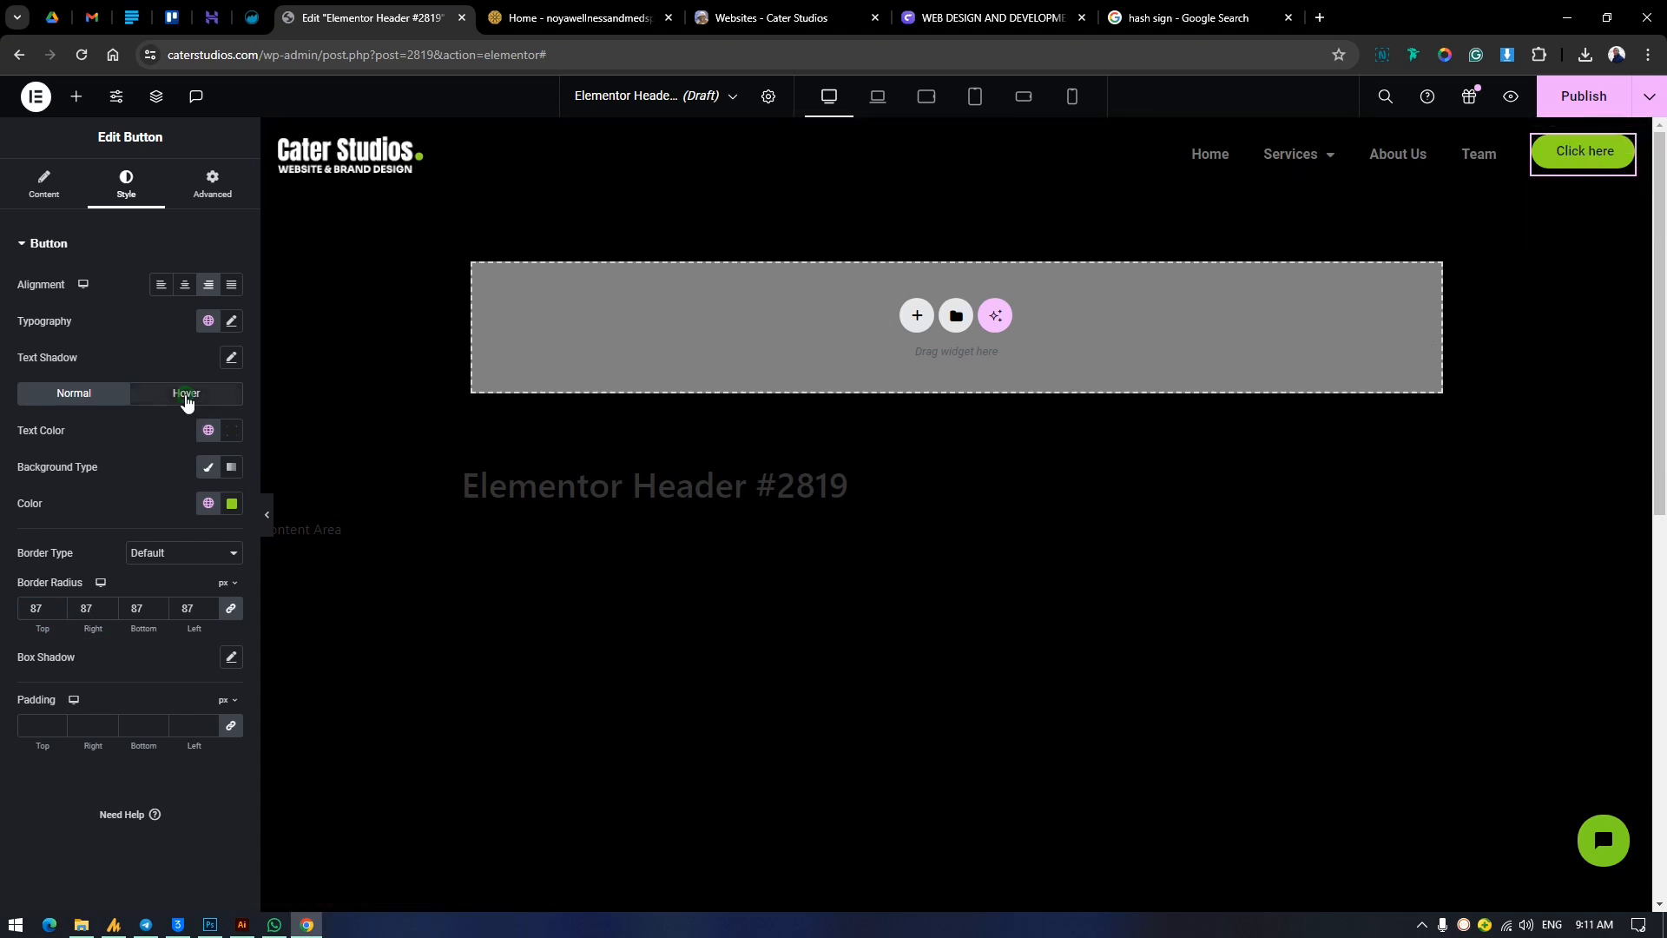
pyautogui.click(208, 503)
pyautogui.scroll(-3, 118, 686)
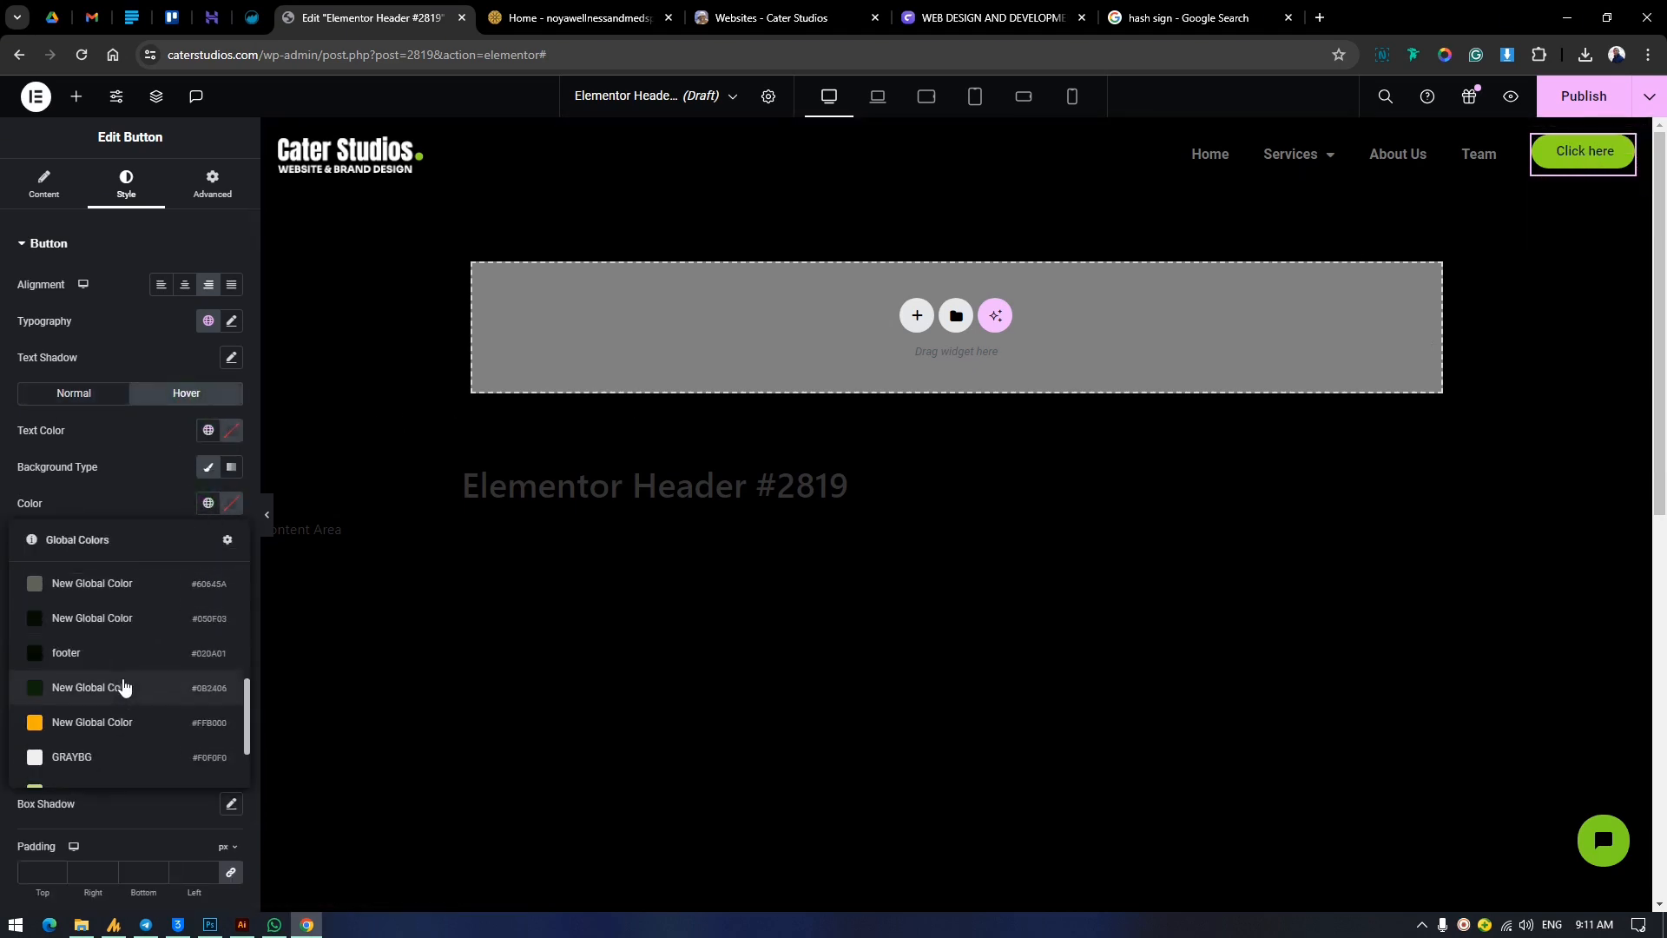
pyautogui.scroll(-3, 113, 624)
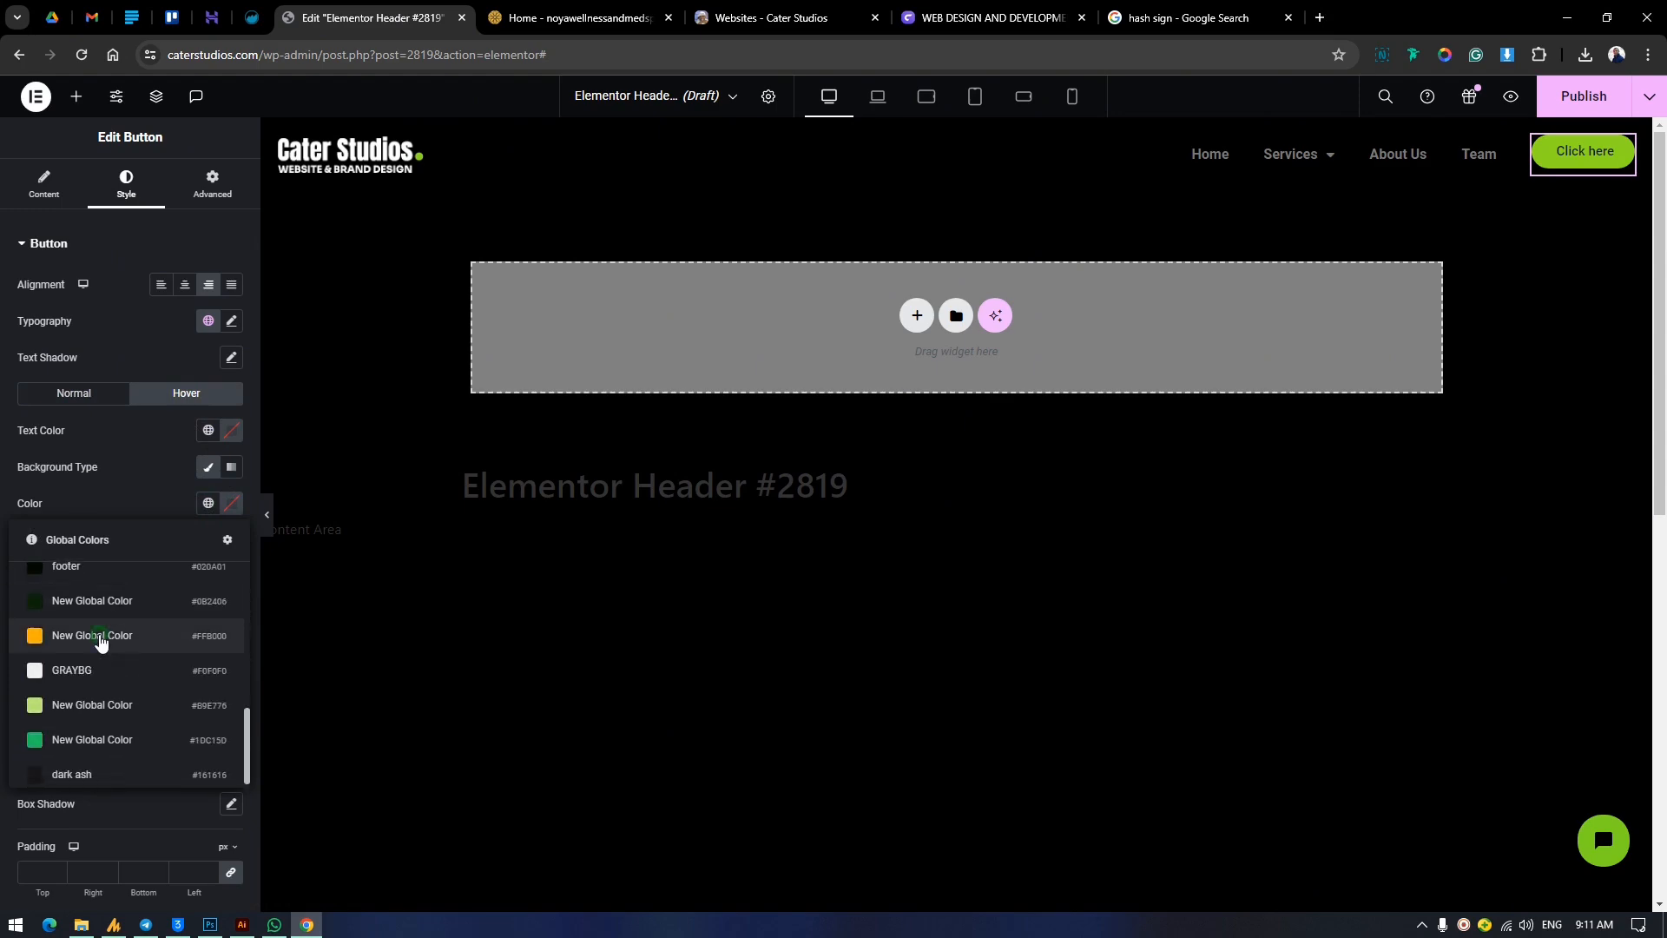
pyautogui.click(115, 635)
pyautogui.click(210, 430)
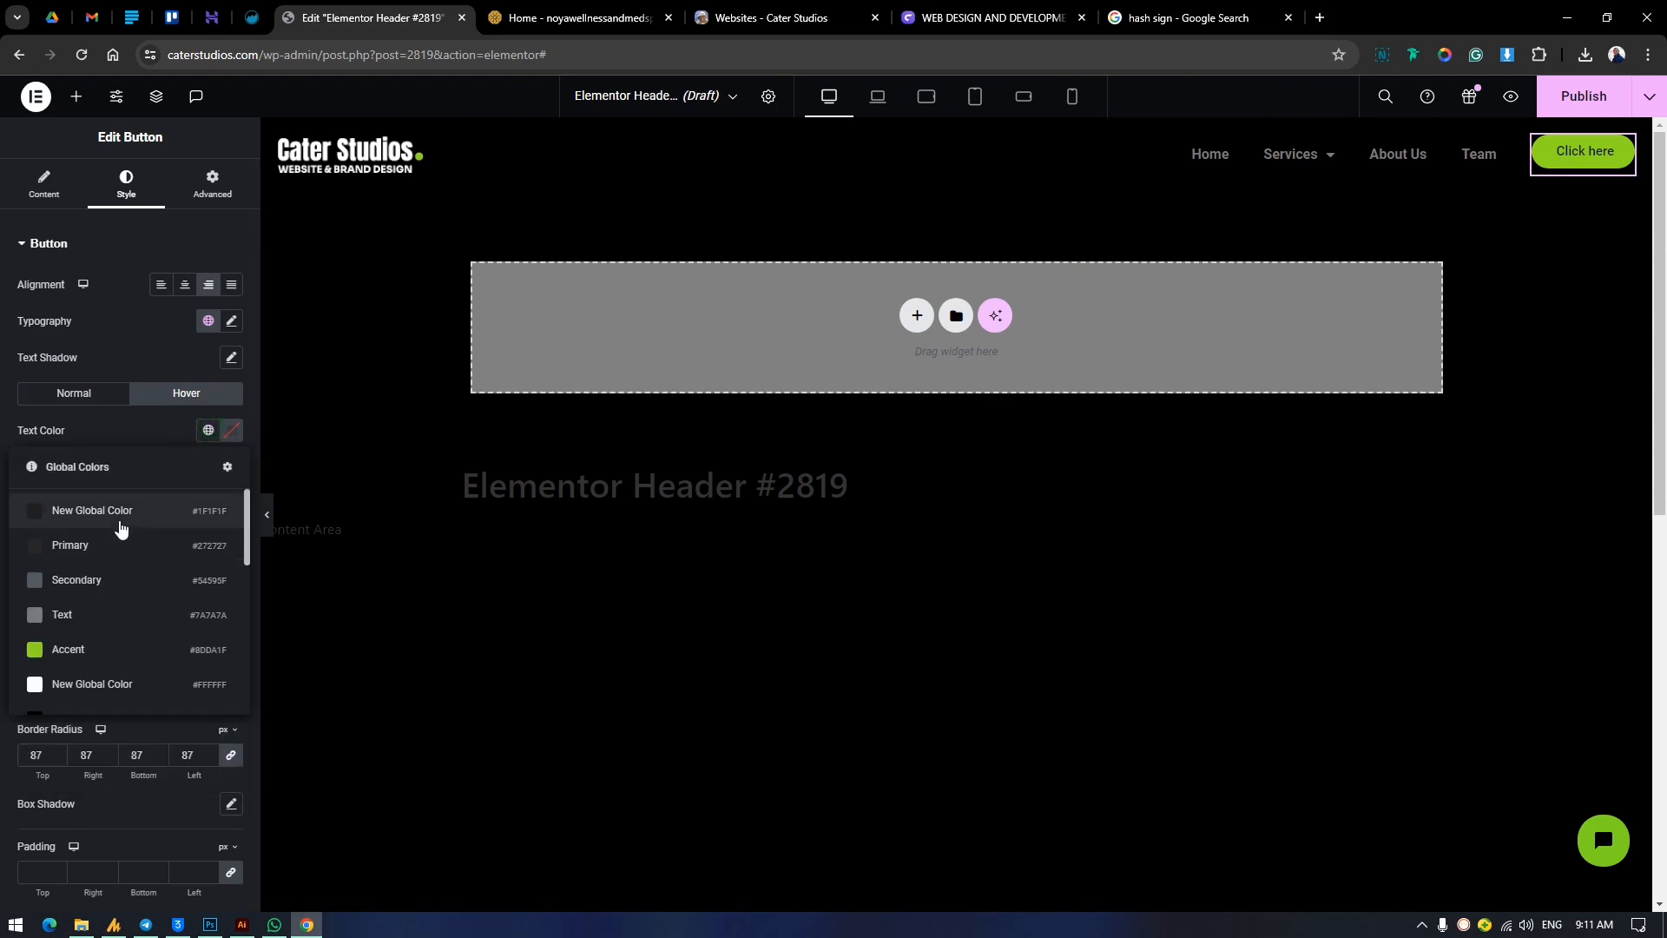
pyautogui.click(119, 524)
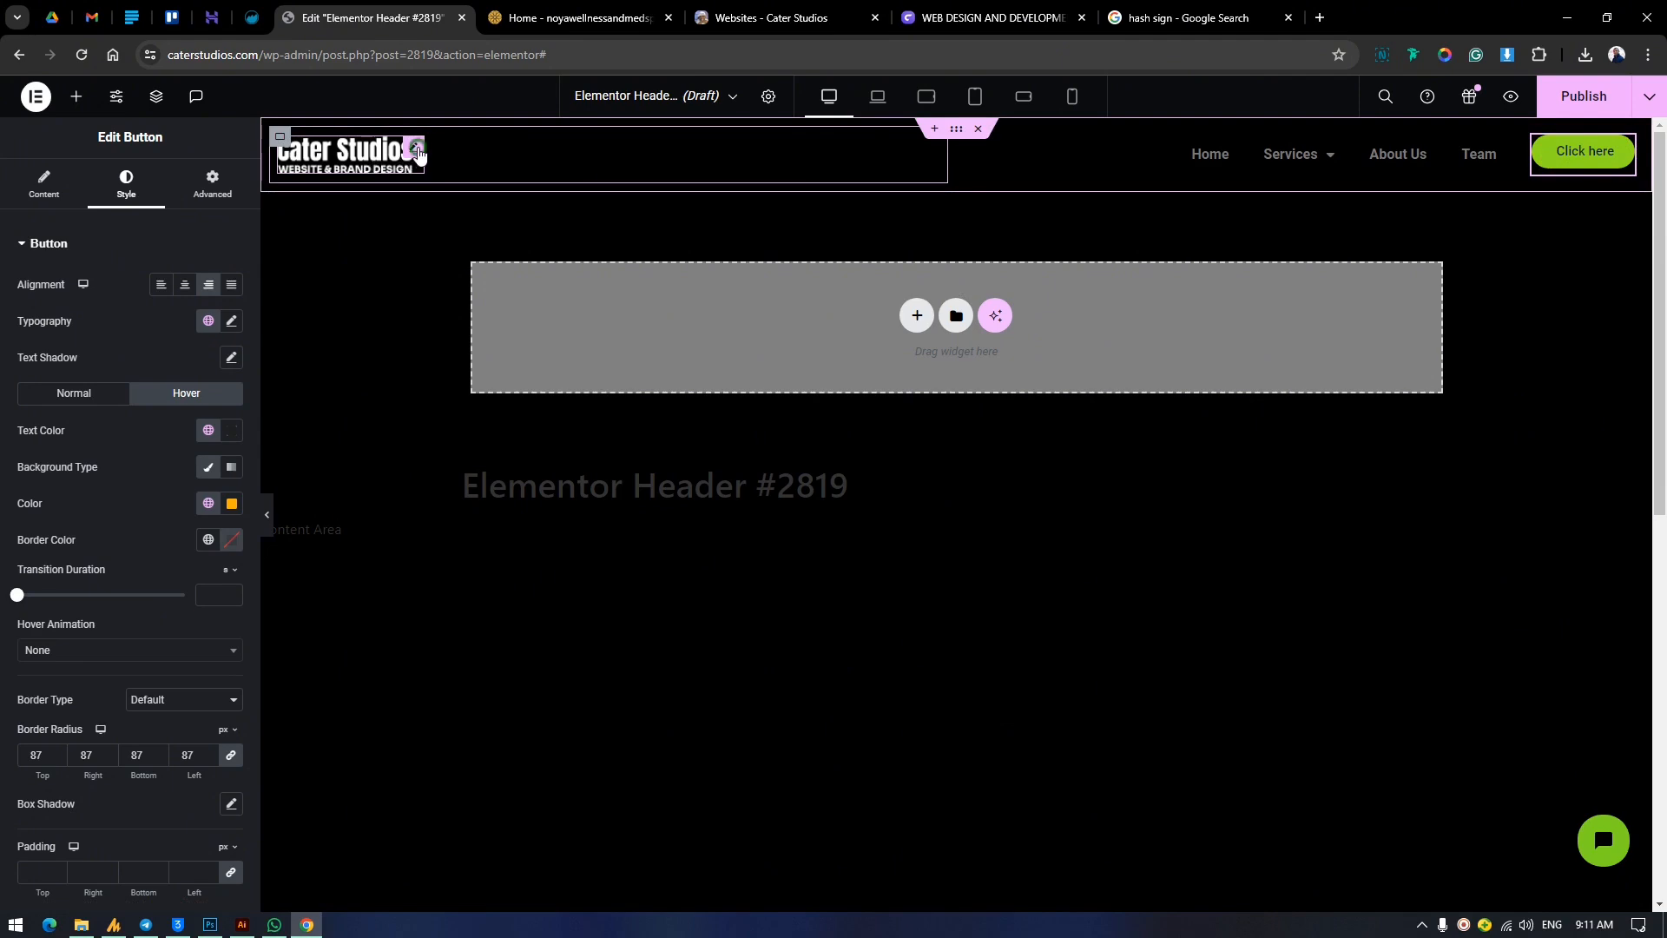
# Link the header's logo image to the site's Home page through a custom URL.
pyautogui.click(17, 174)
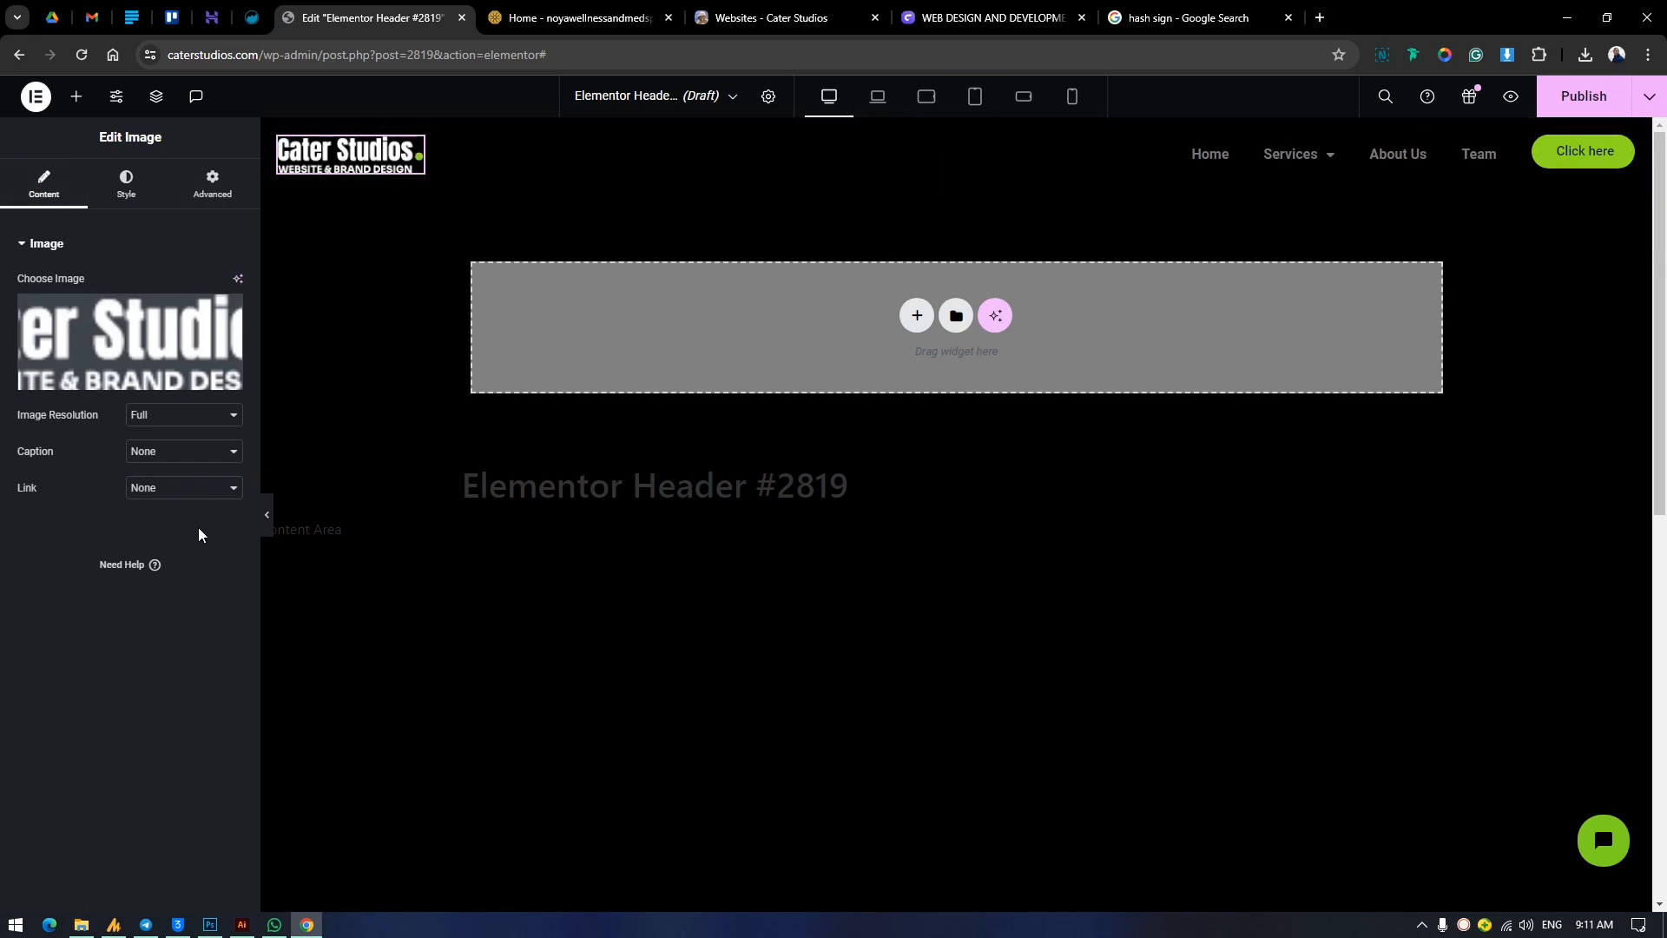
pyautogui.click(157, 491)
pyautogui.click(169, 533)
pyautogui.write('hom')
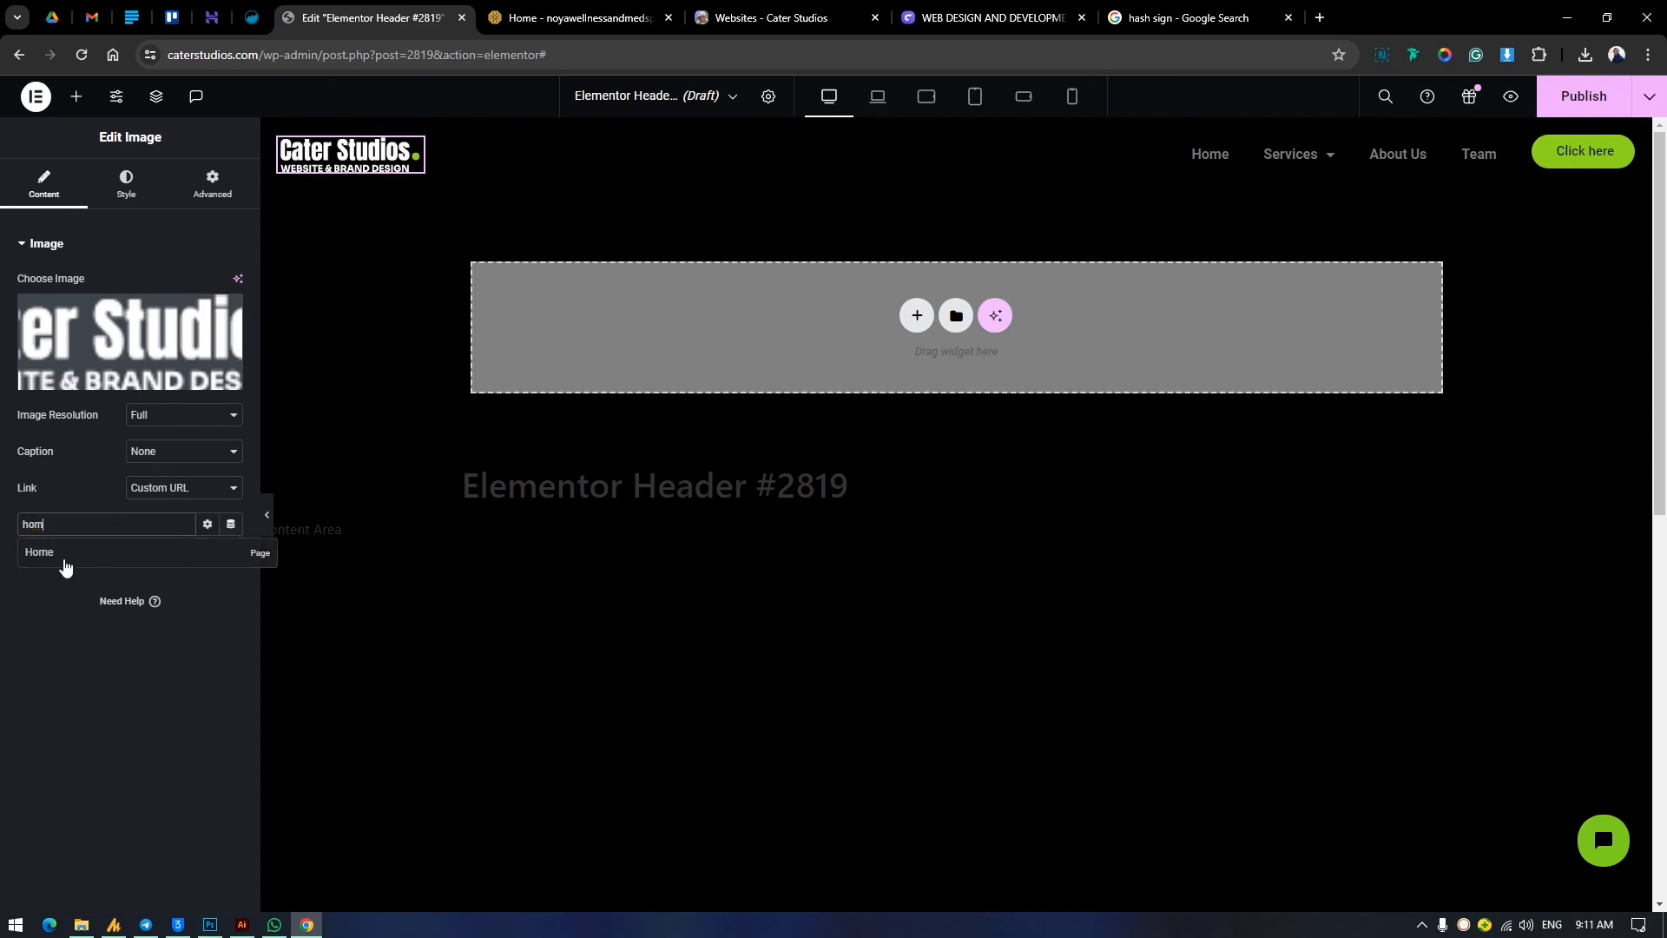
pyautogui.click(40, 554)
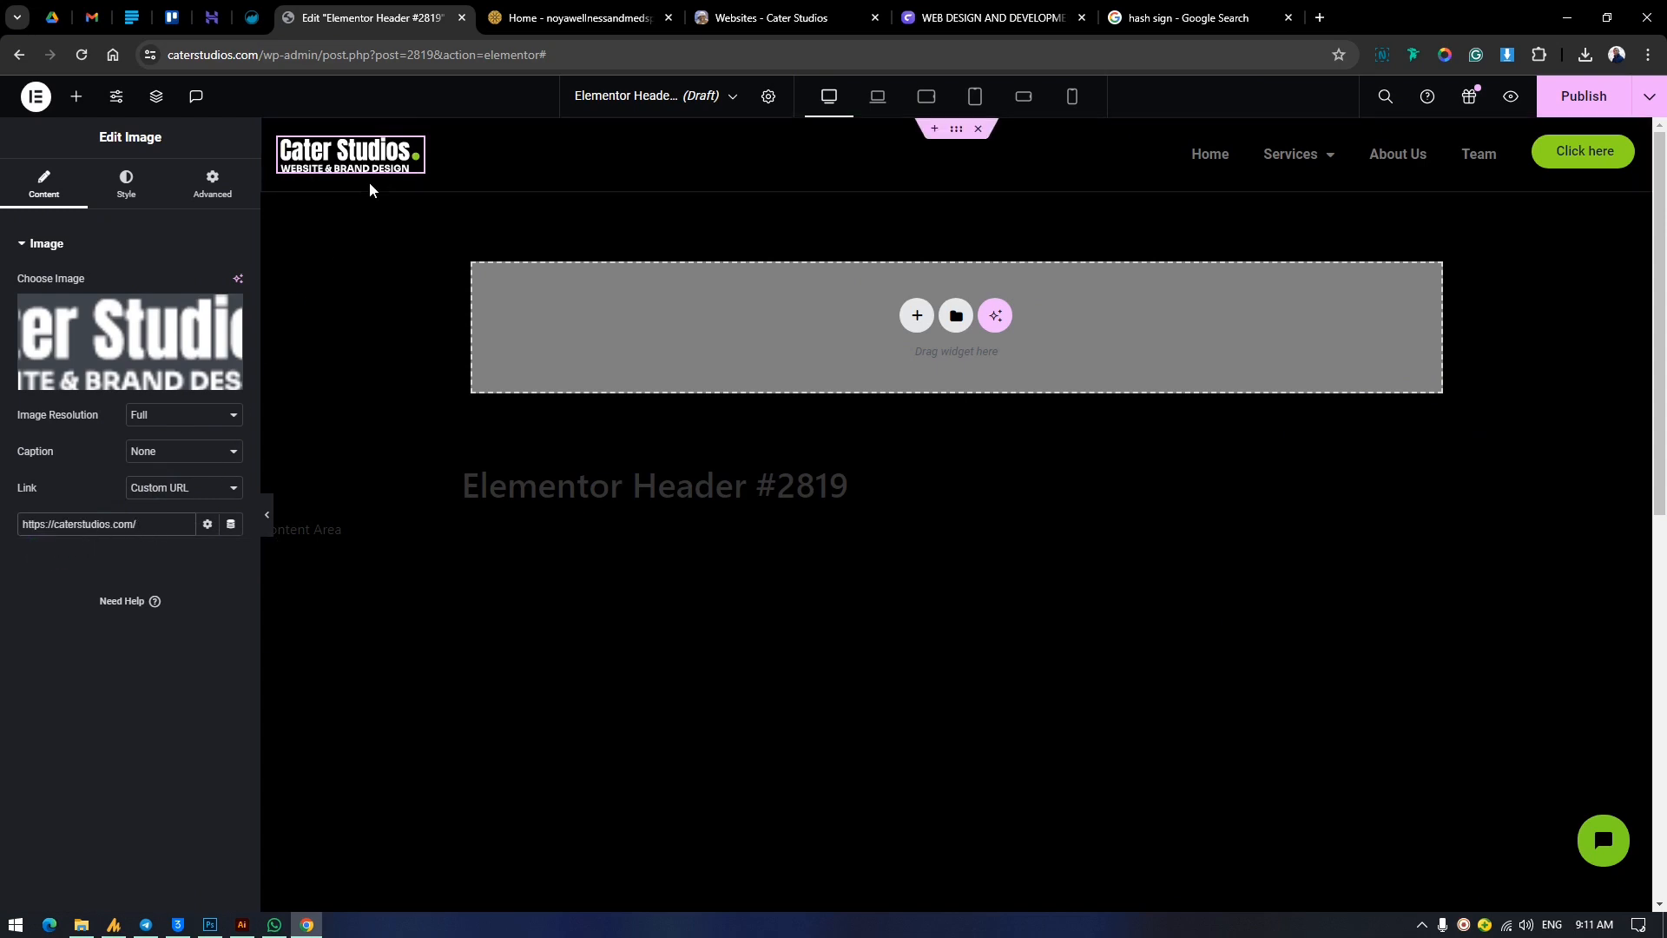
# Set the WordPress Menu widget's pointer to None, keeping the Tablet Portrait (> 1024px) mobile dropdown breakpoint.
pyautogui.click(1503, 149)
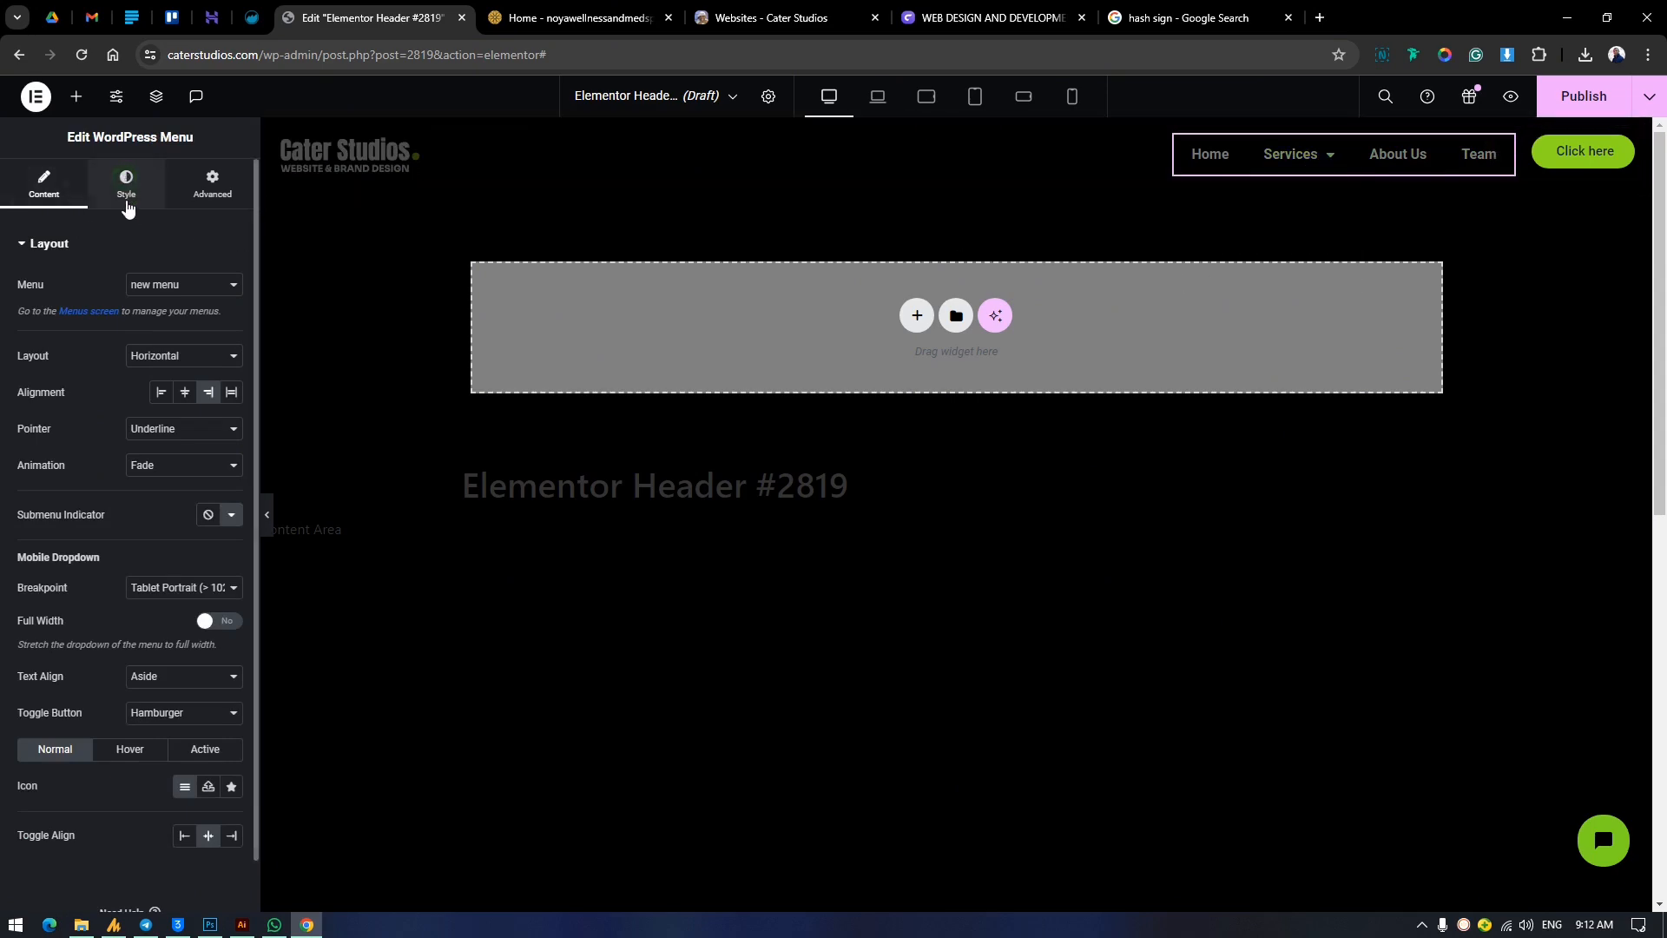
pyautogui.click(120, 179)
pyautogui.click(45, 187)
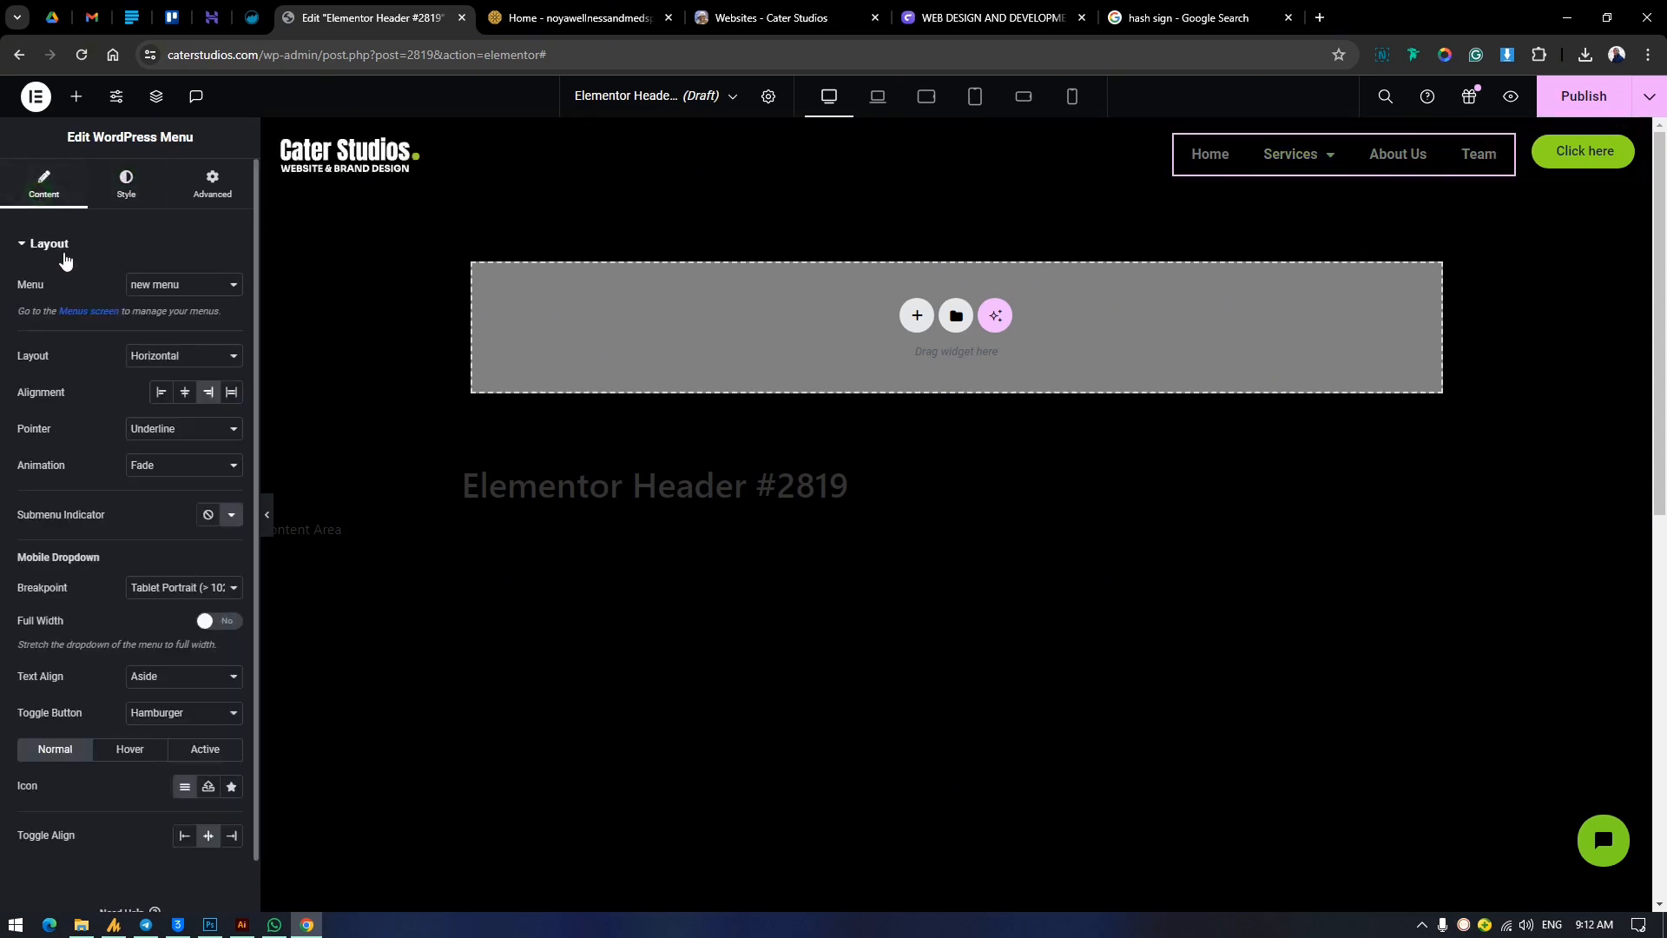
pyautogui.click(165, 435)
pyautogui.click(164, 448)
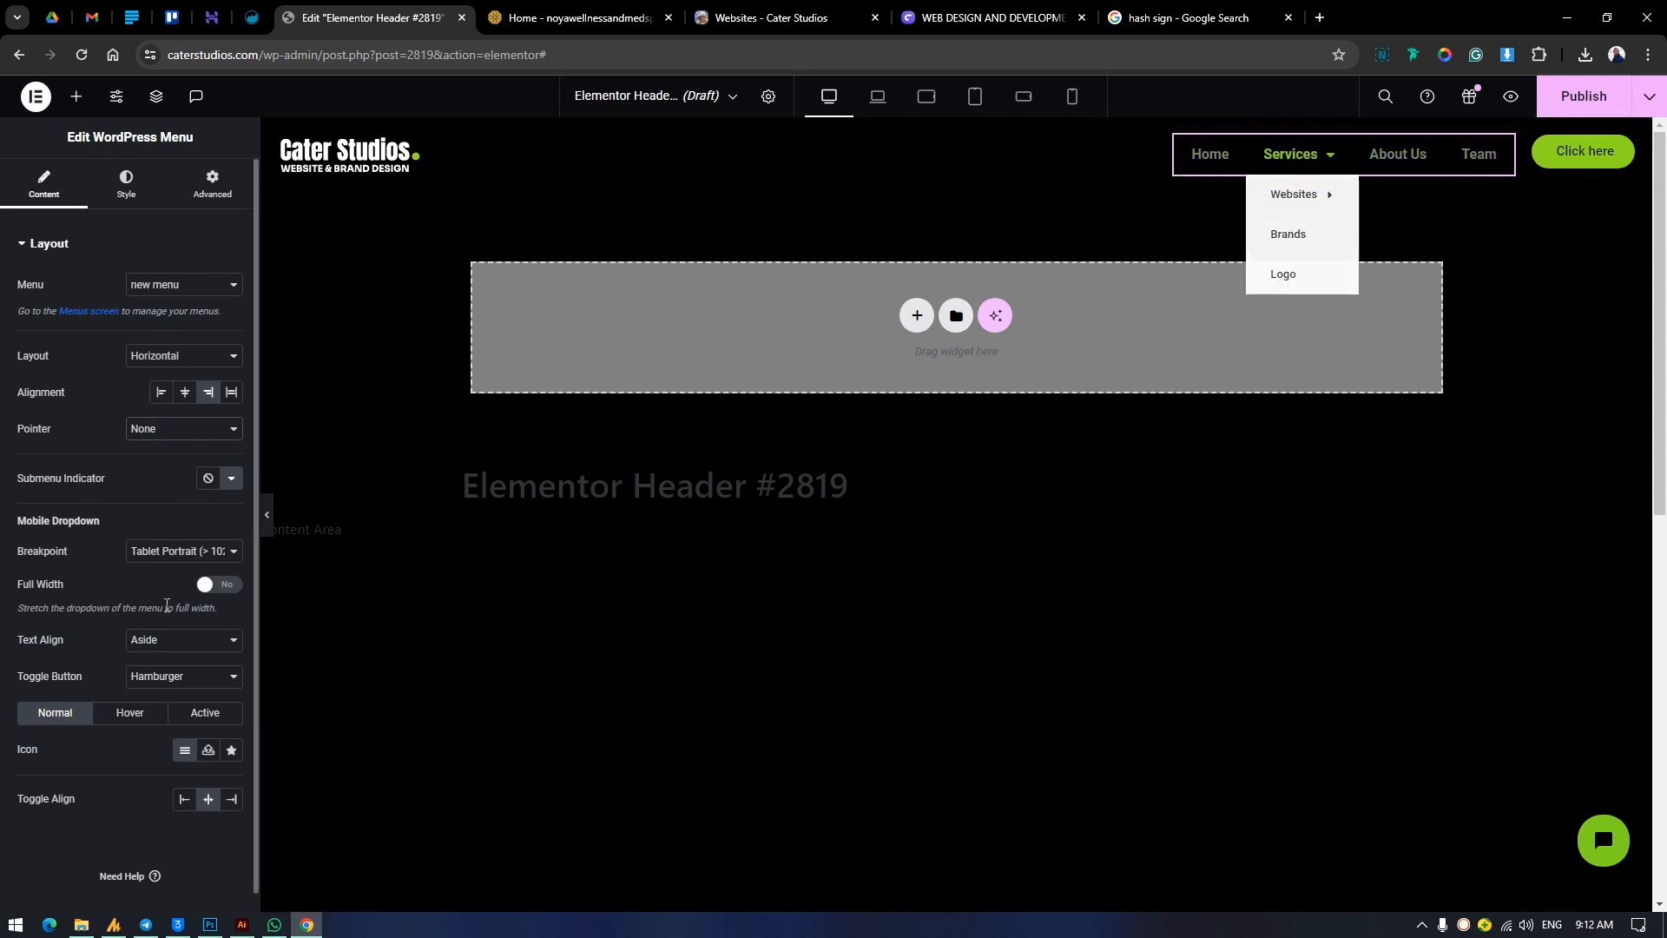
pyautogui.click(145, 553)
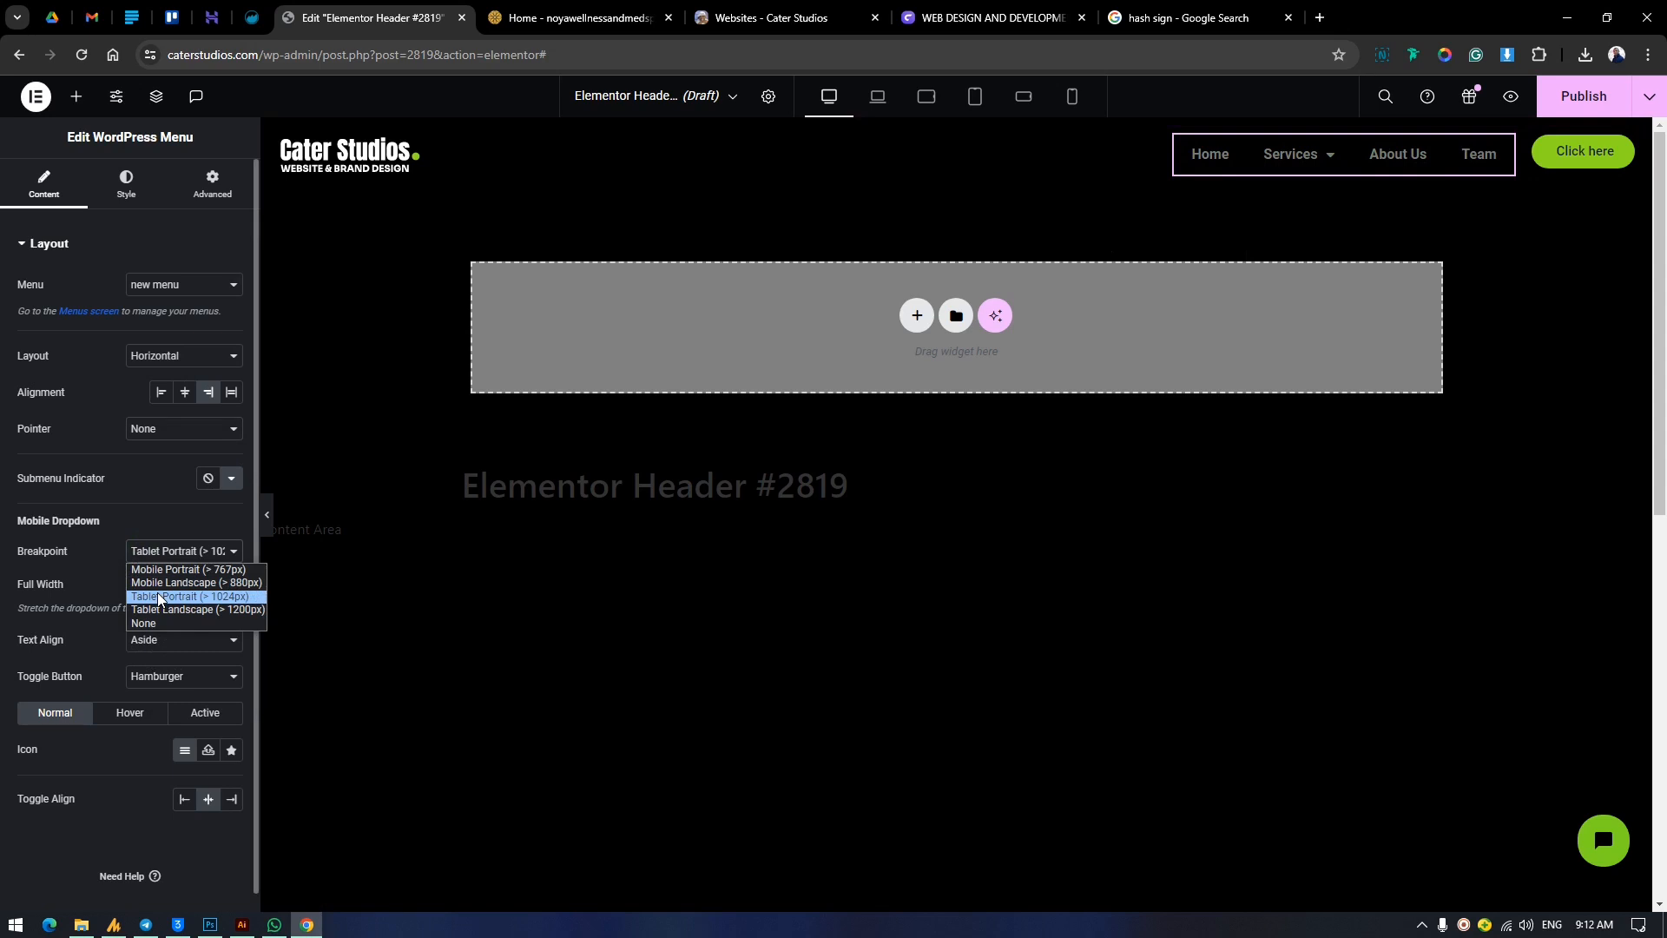
pyautogui.click(149, 524)
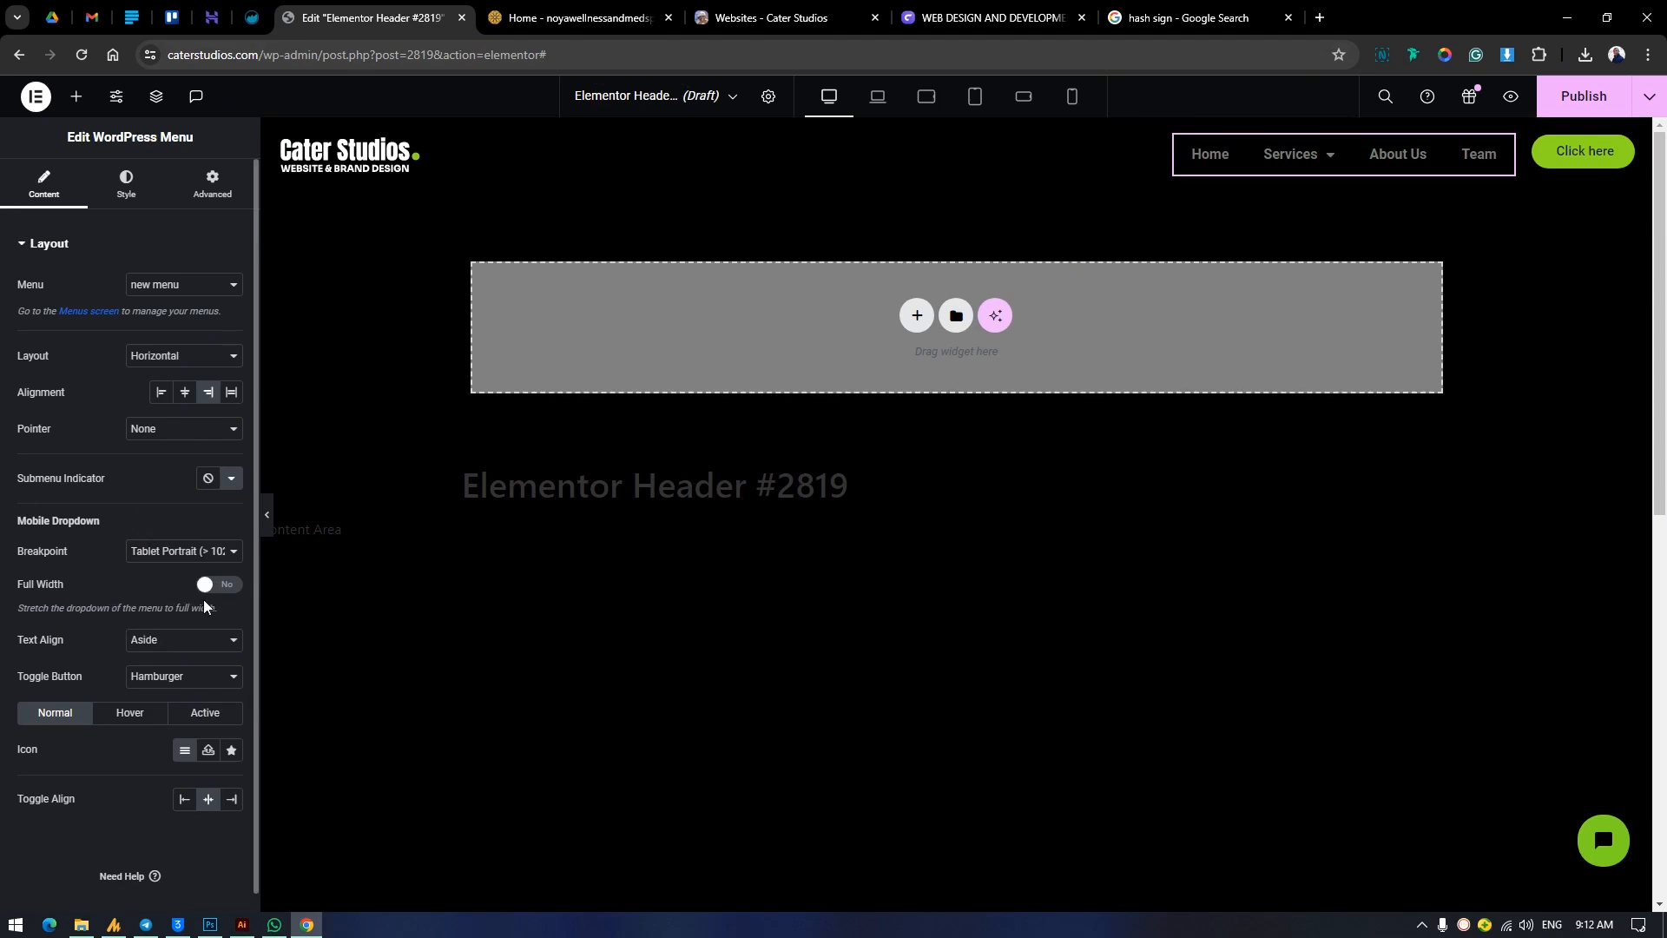
# Use icons8-hamburger-1.svg from the media library as the menu toggle button's normal icon.
pyautogui.scroll(-1, 217, 589)
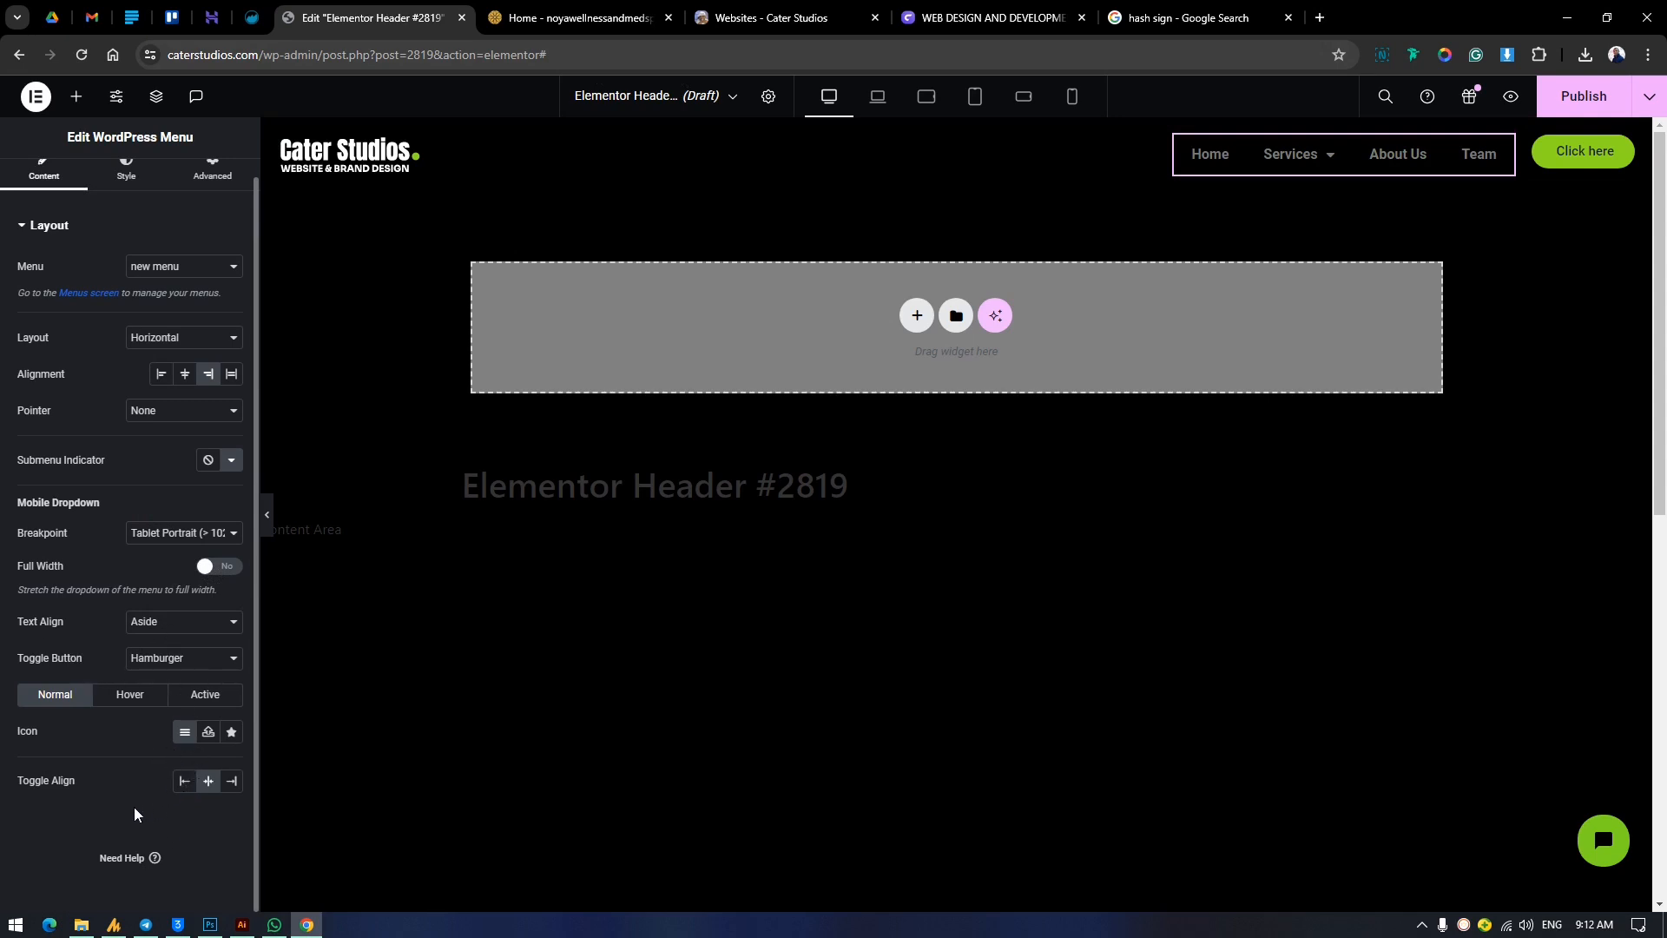
pyautogui.click(231, 731)
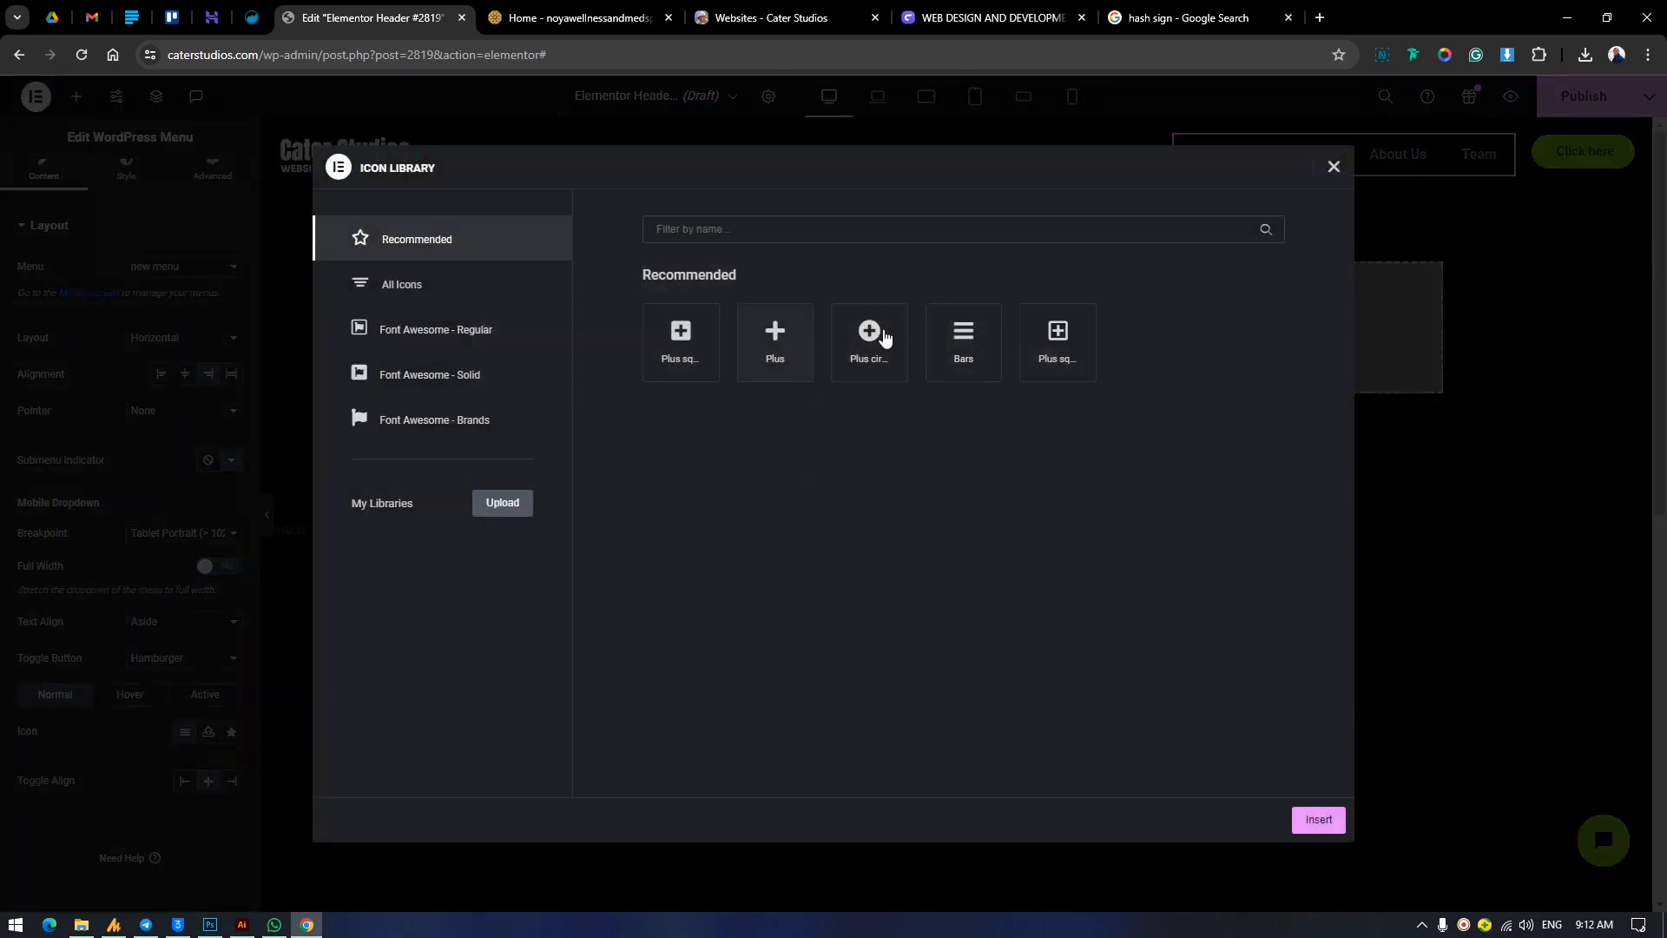
pyautogui.click(1338, 170)
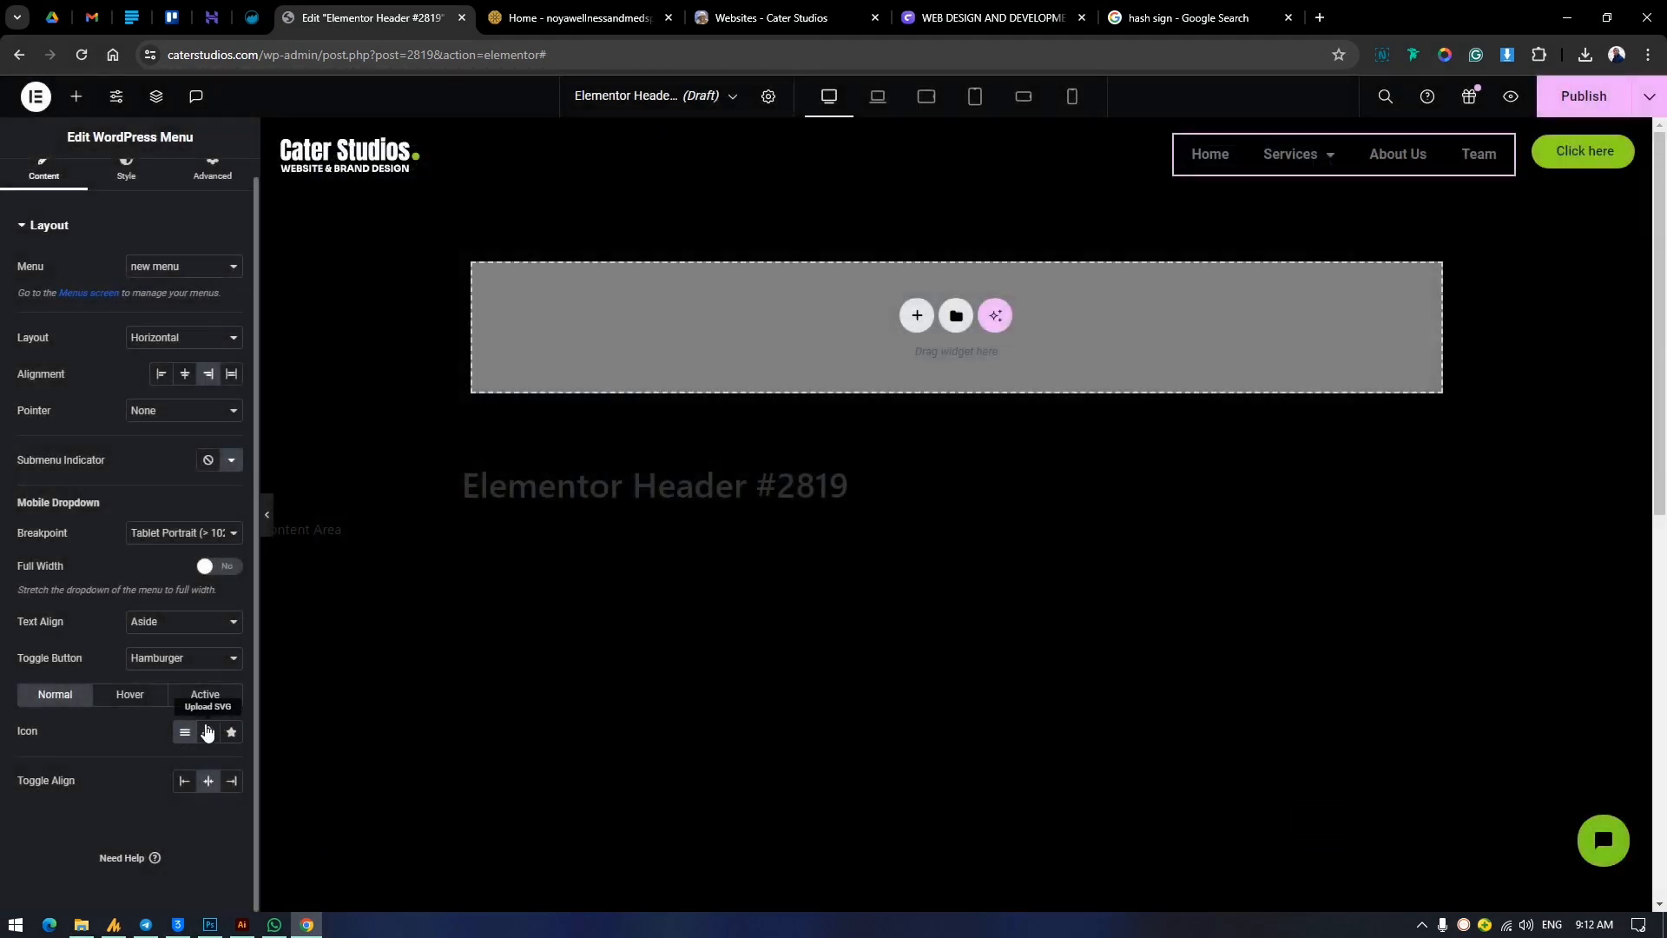
pyautogui.click(208, 733)
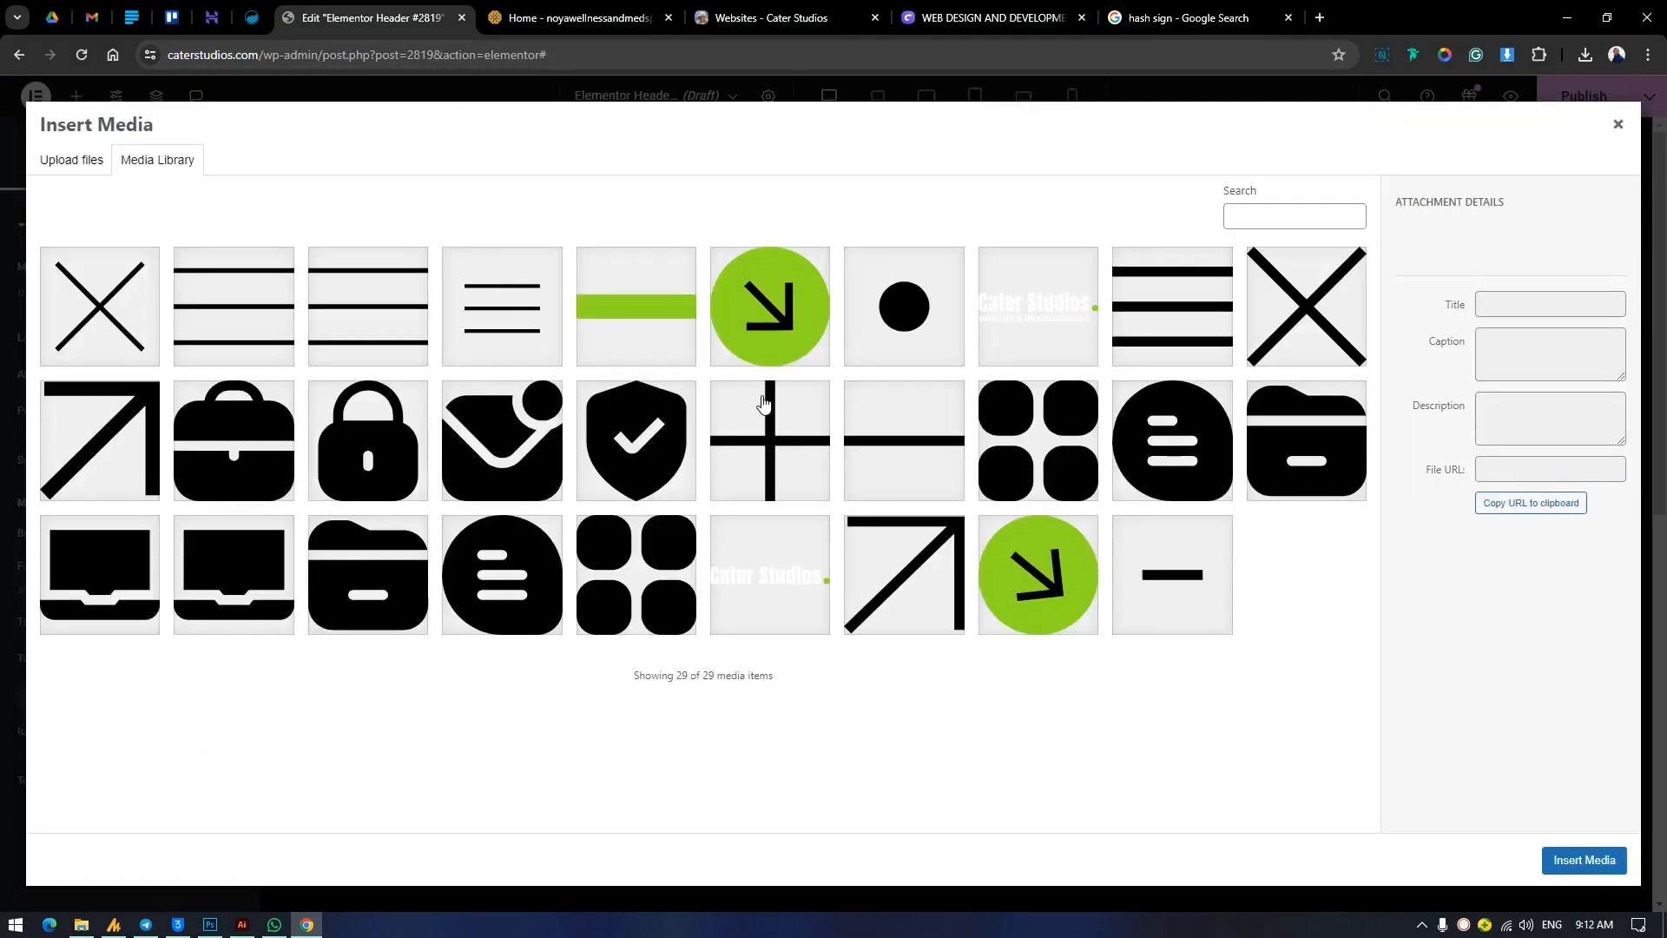
pyautogui.click(217, 304)
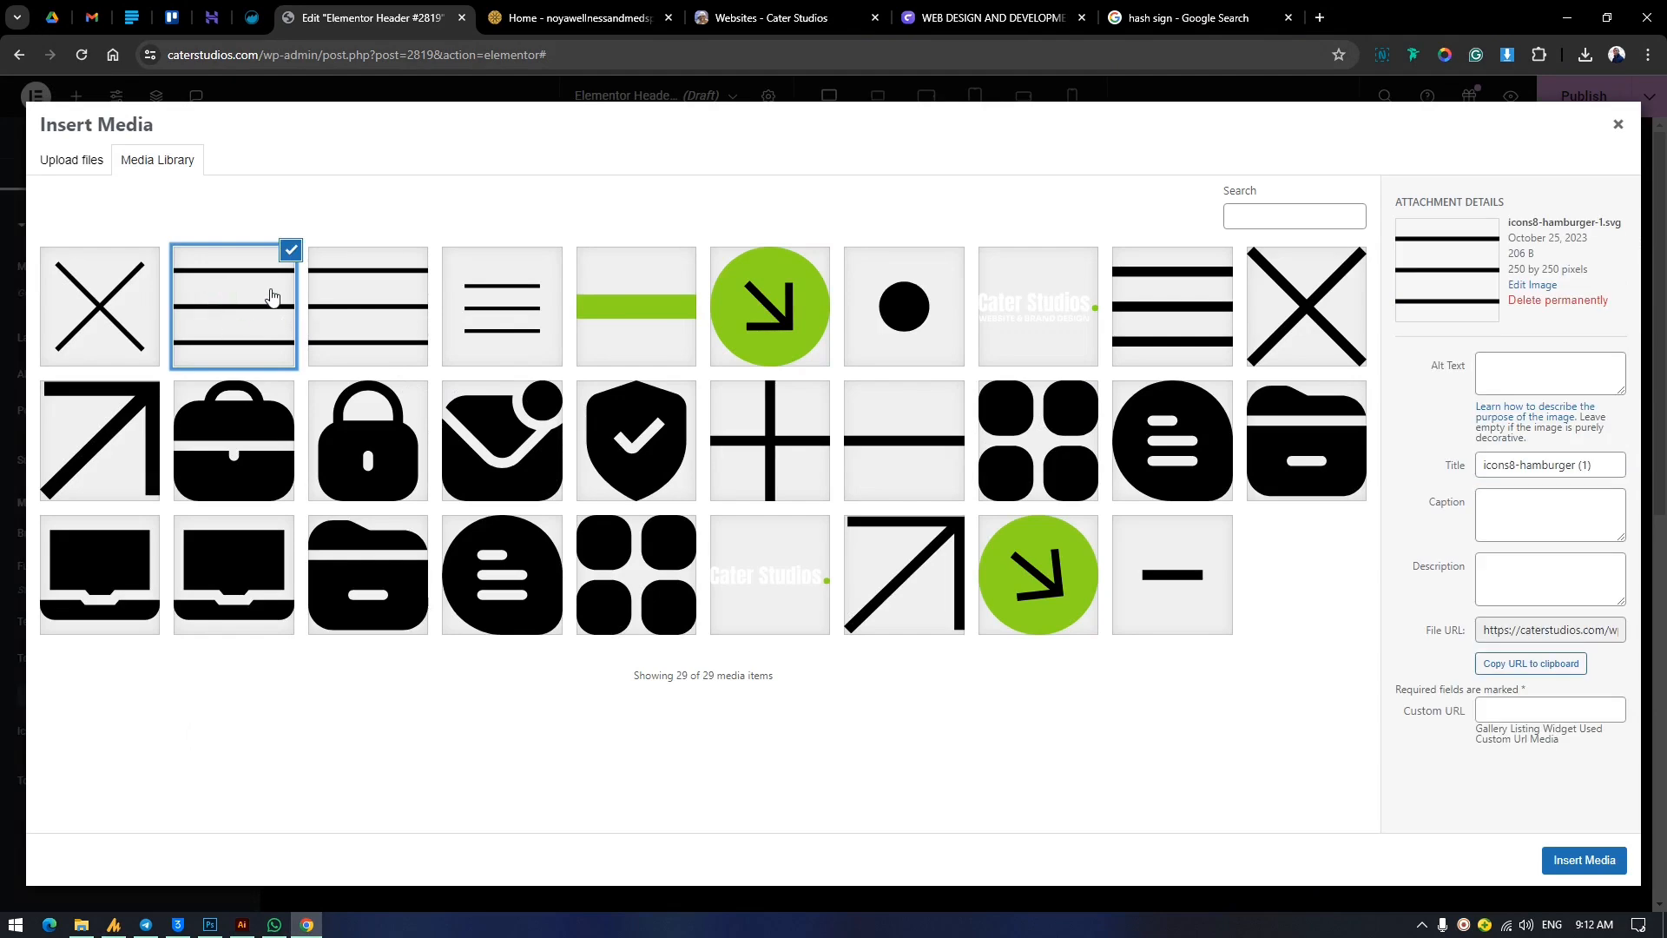
pyautogui.click(1617, 873)
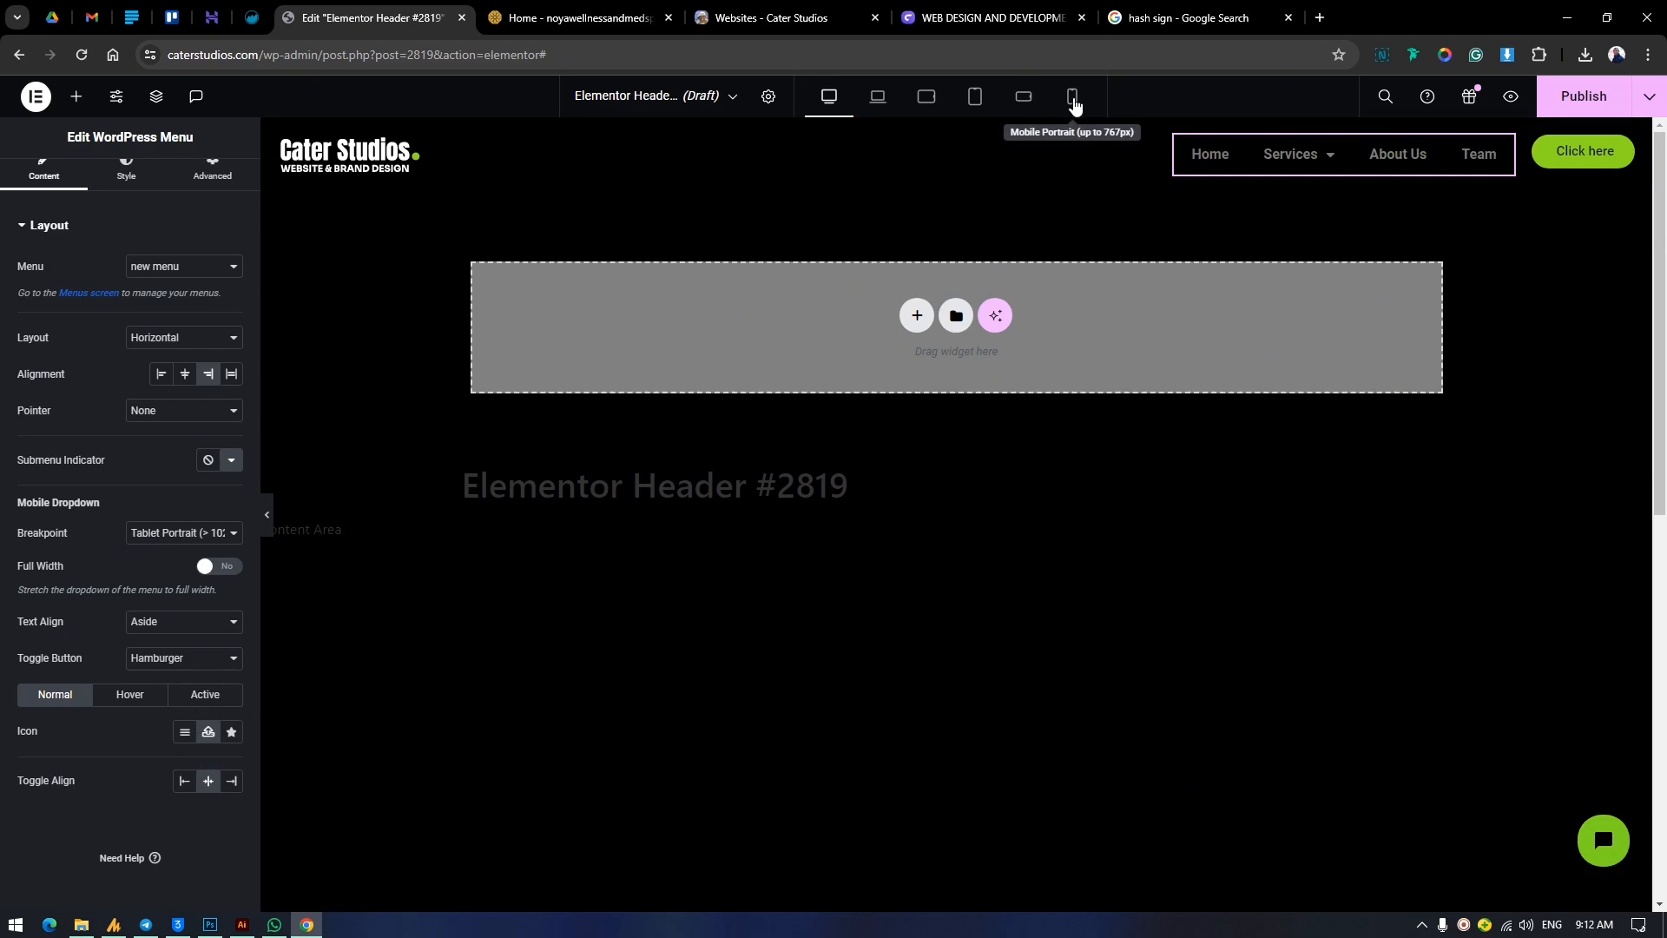
# Use icons8-cancel.svg from the media library as the menu toggle button's active icon.
pyautogui.click(201, 697)
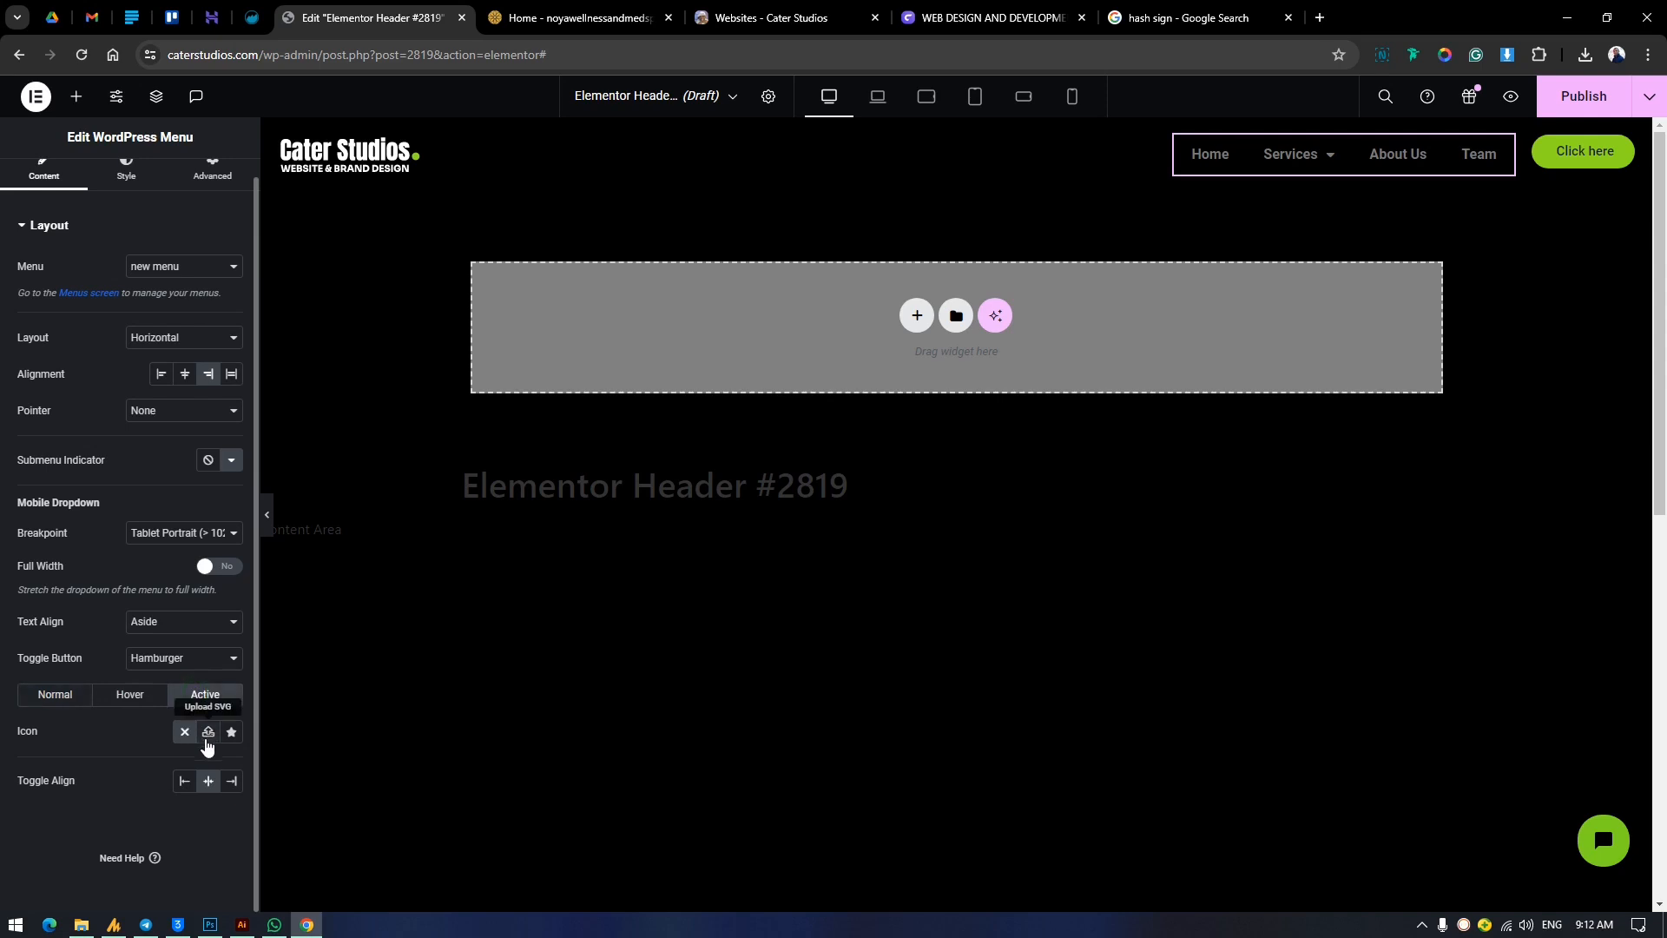
pyautogui.click(207, 734)
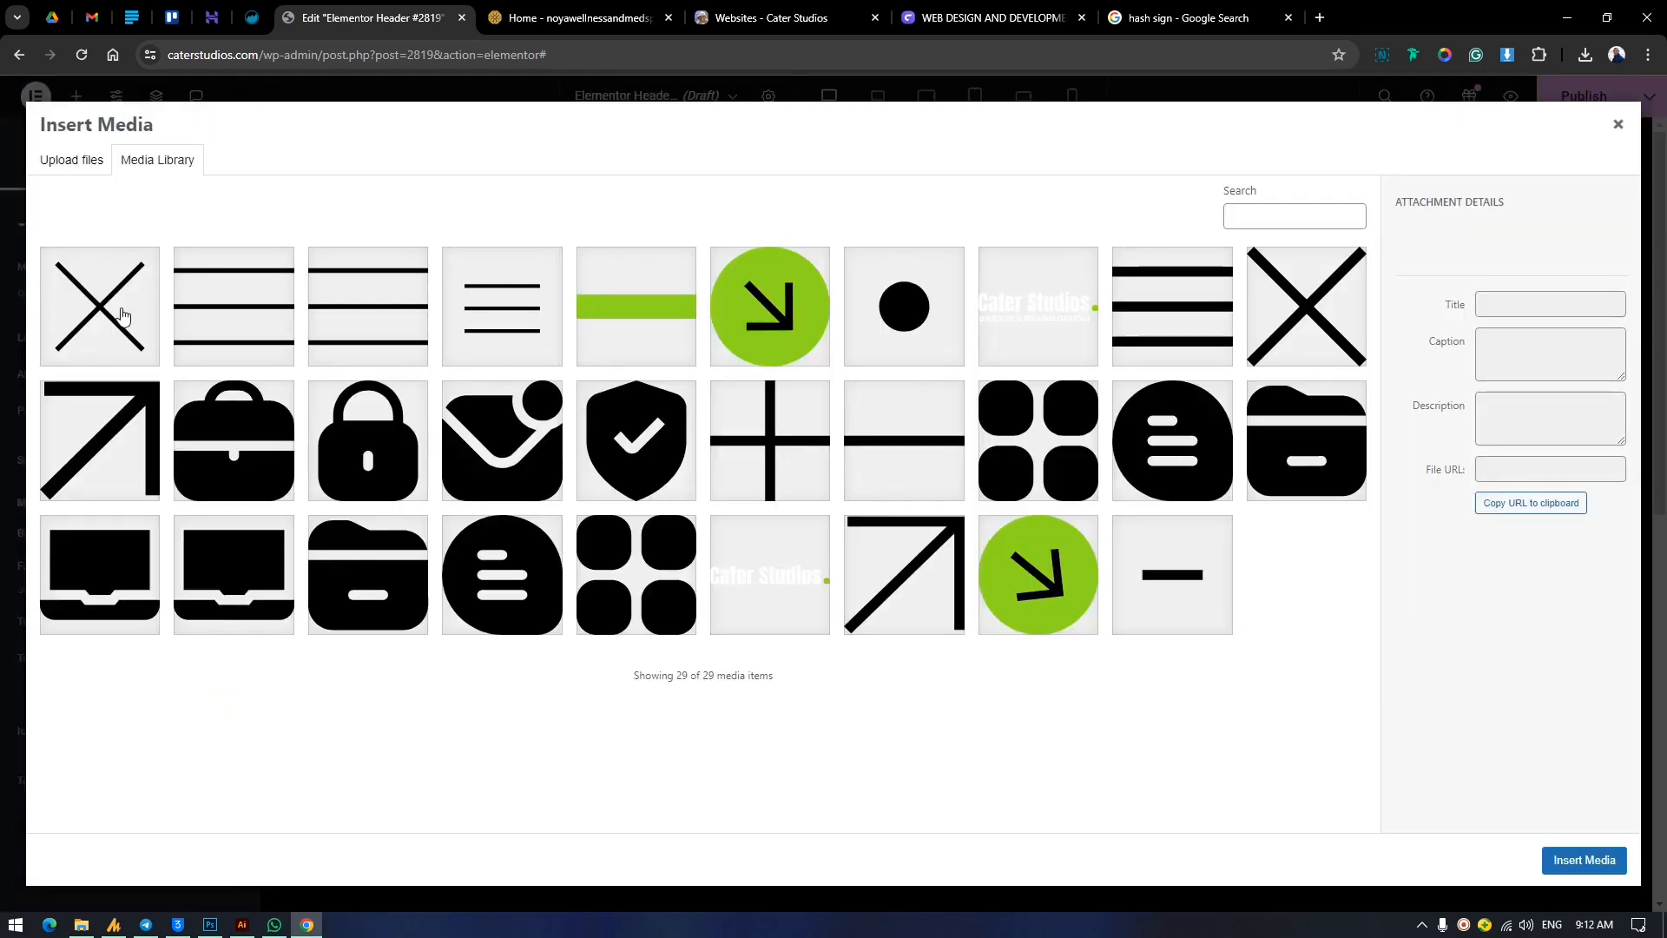
pyautogui.click(123, 314)
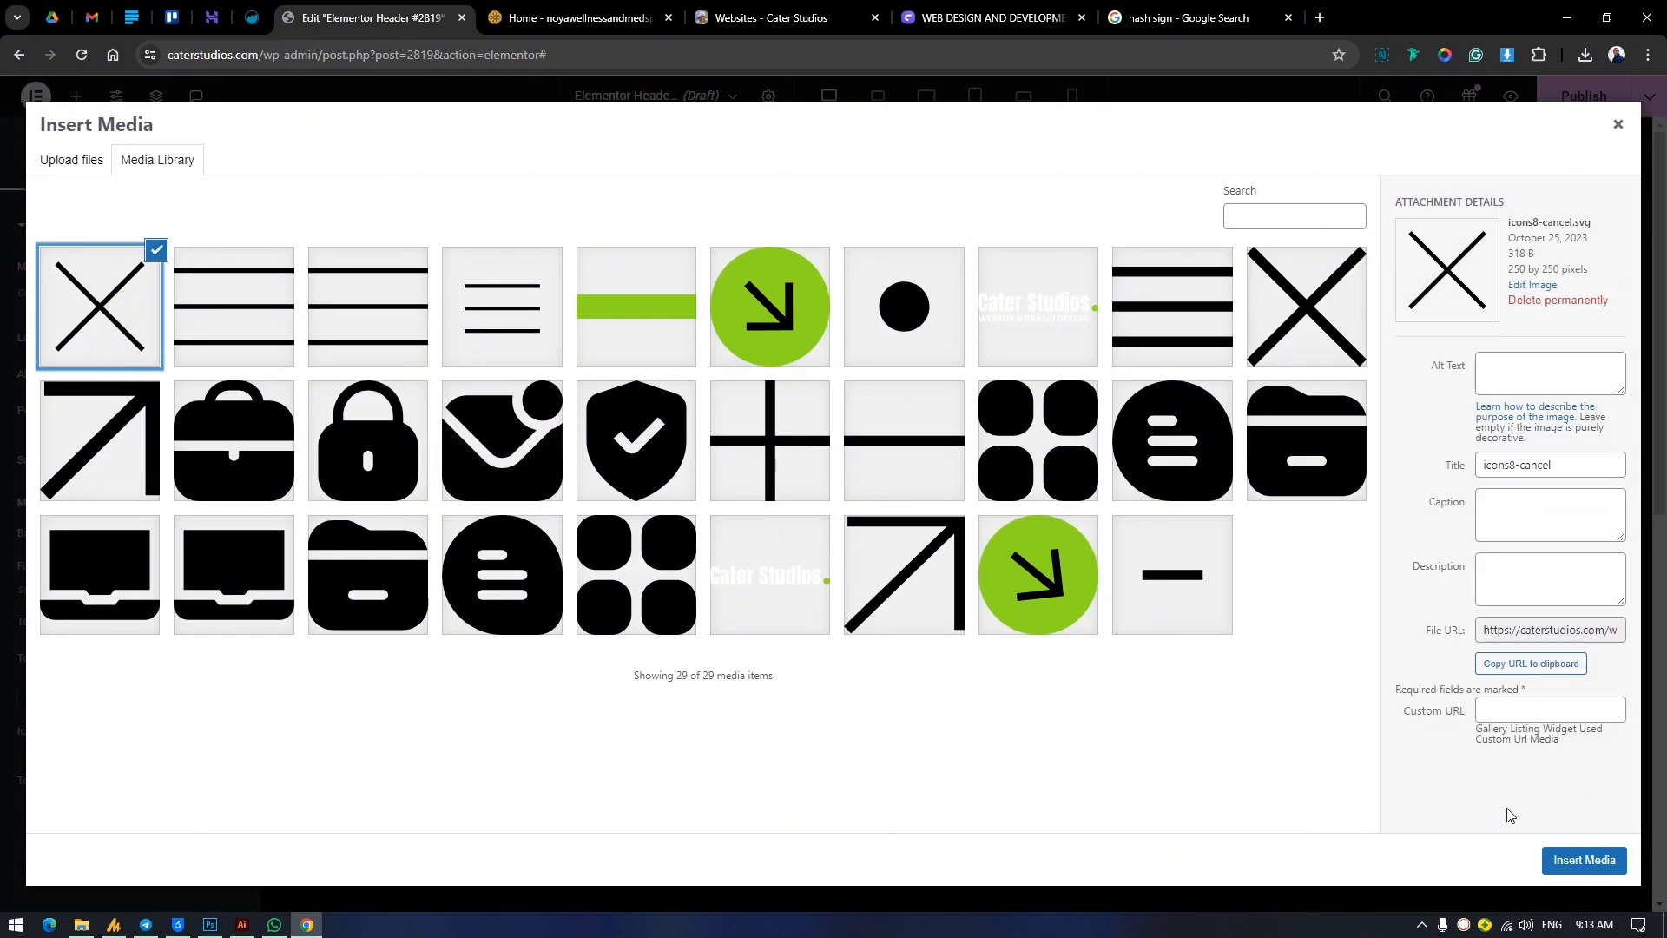
pyautogui.click(1595, 861)
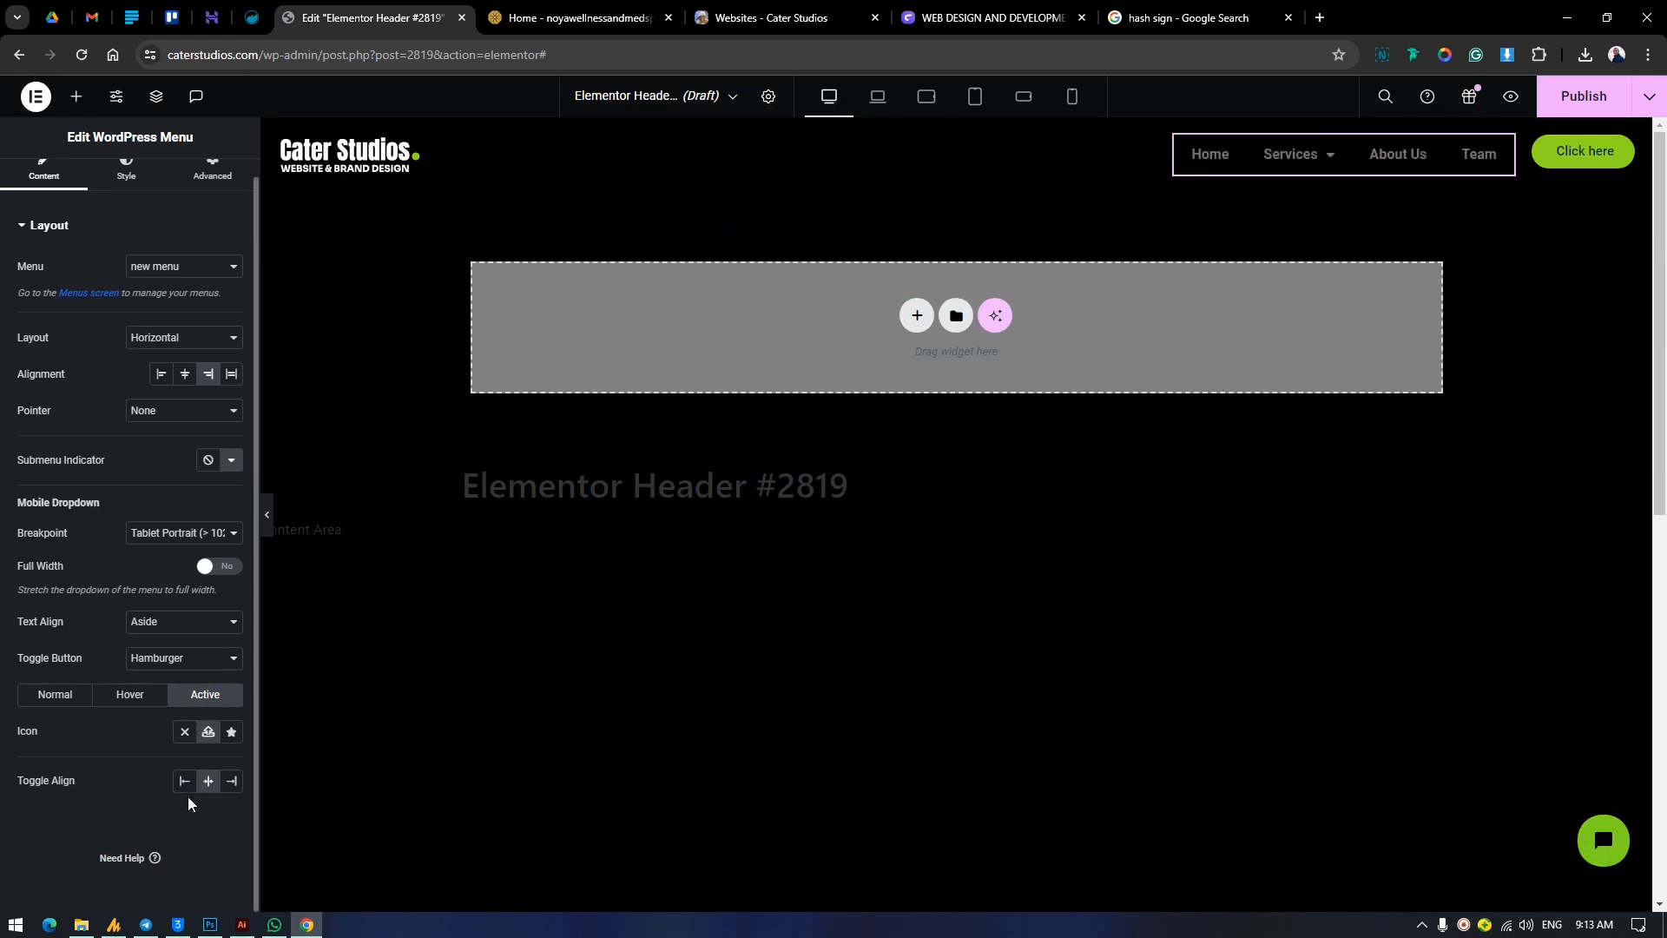
# Look at the menu-burger icon's download formats on Flaticon, and return to the header being edited.
pyautogui.click(1321, 15)
pyautogui.click(916, 85)
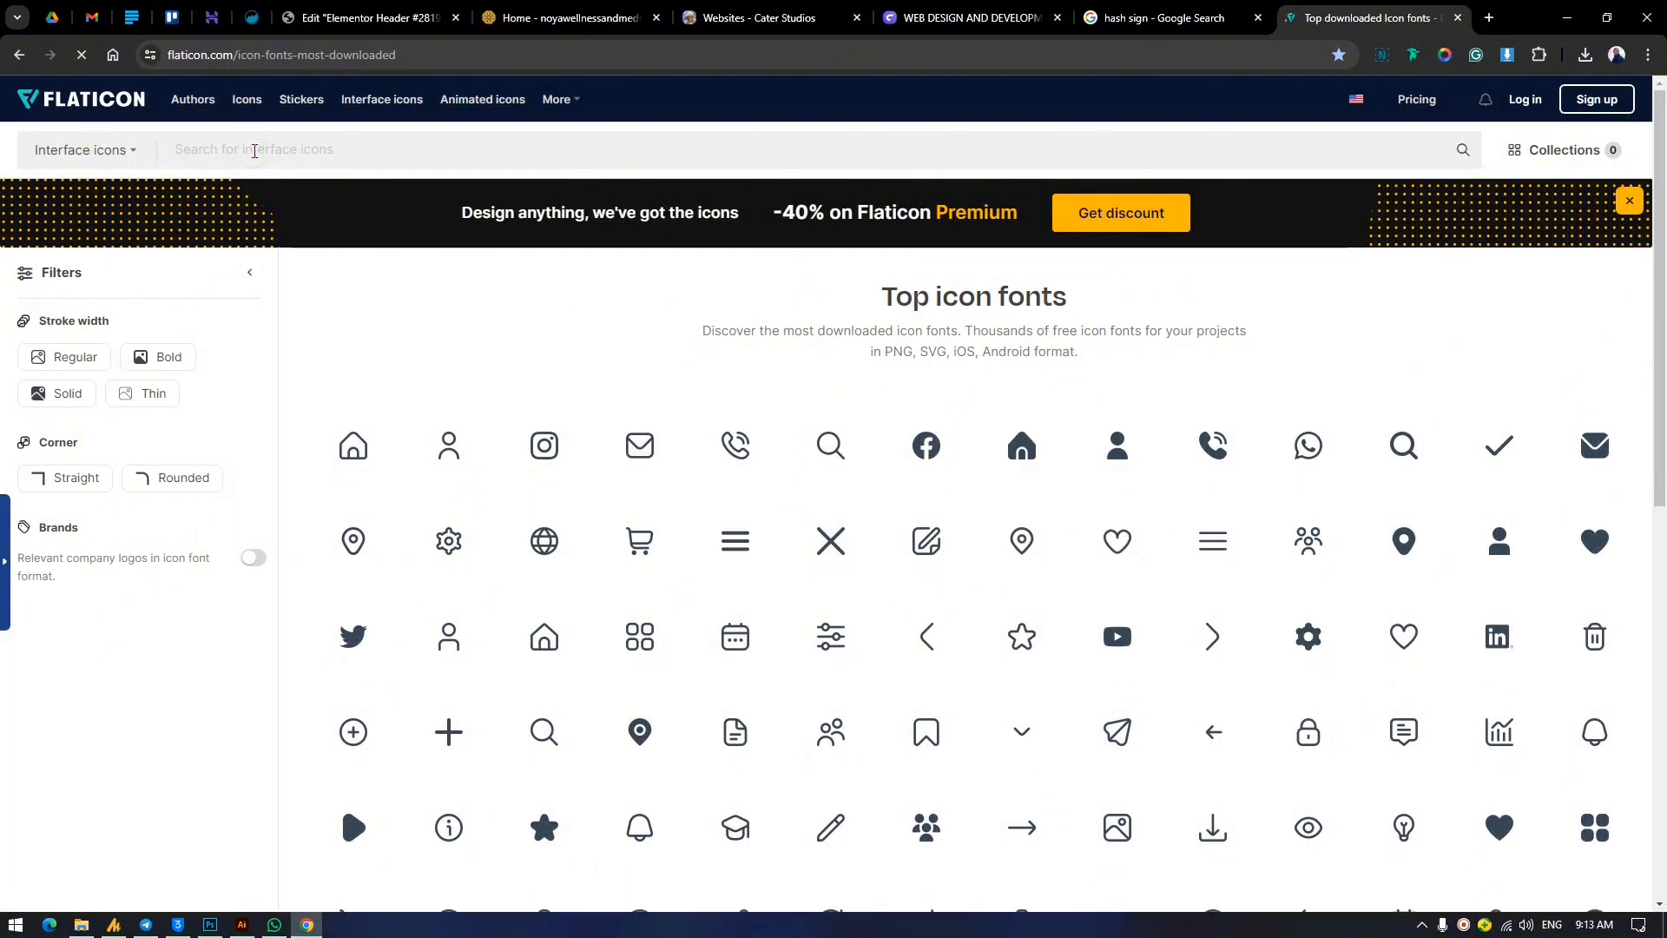
pyautogui.scroll(-3, 1024, 643)
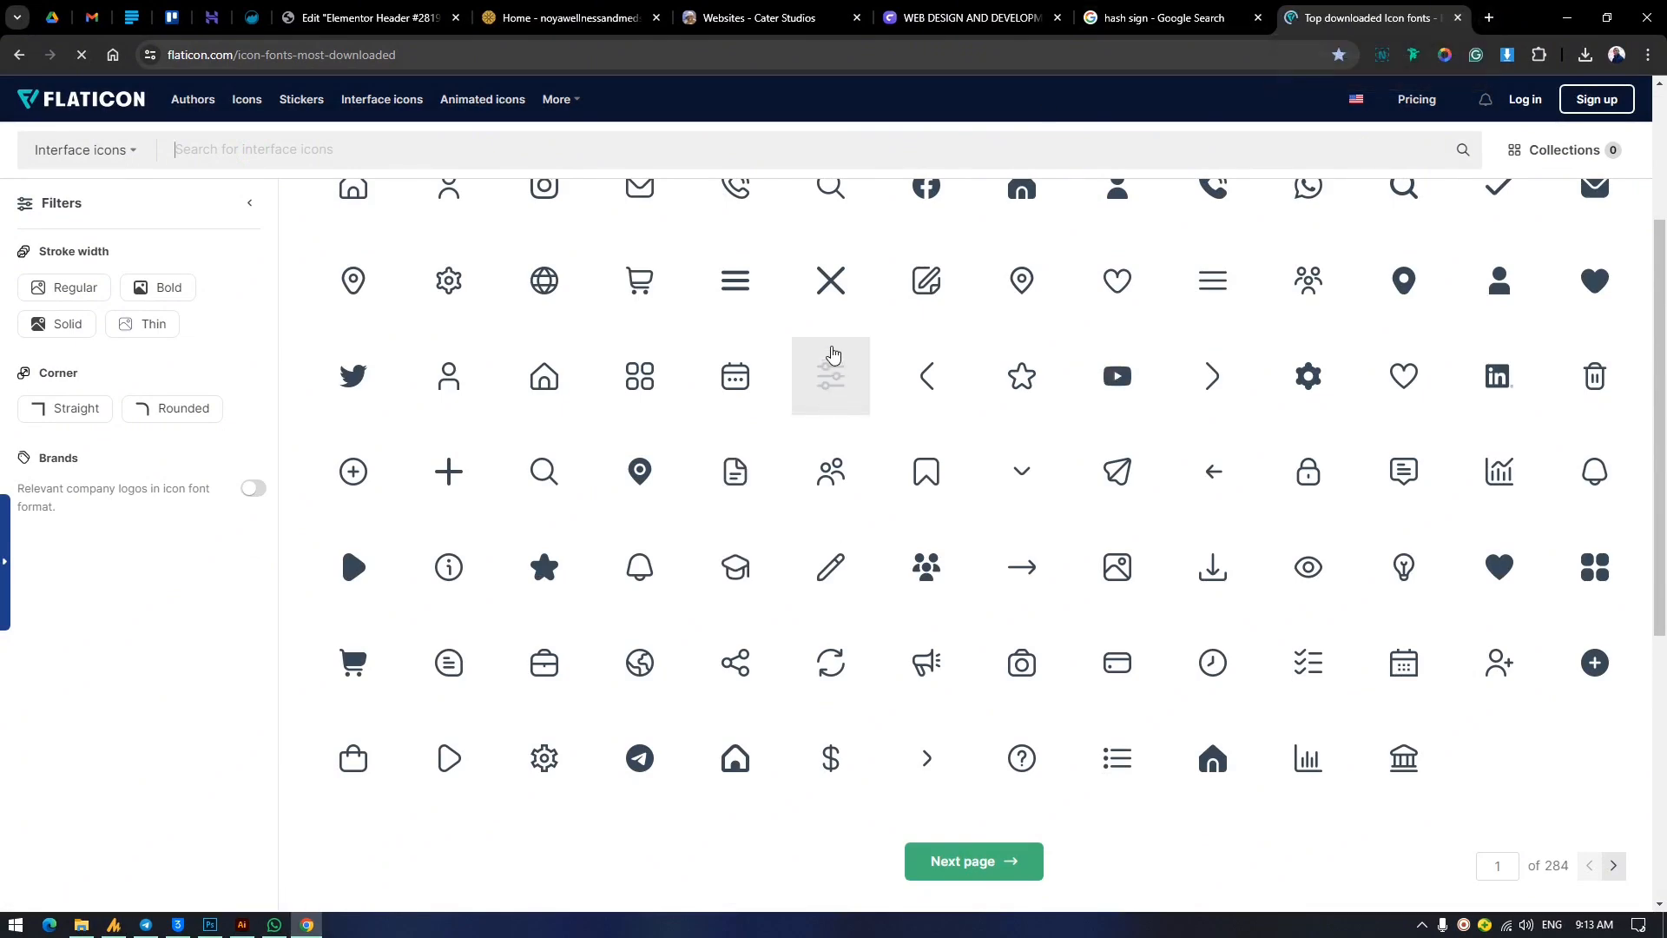
pyautogui.click(722, 298)
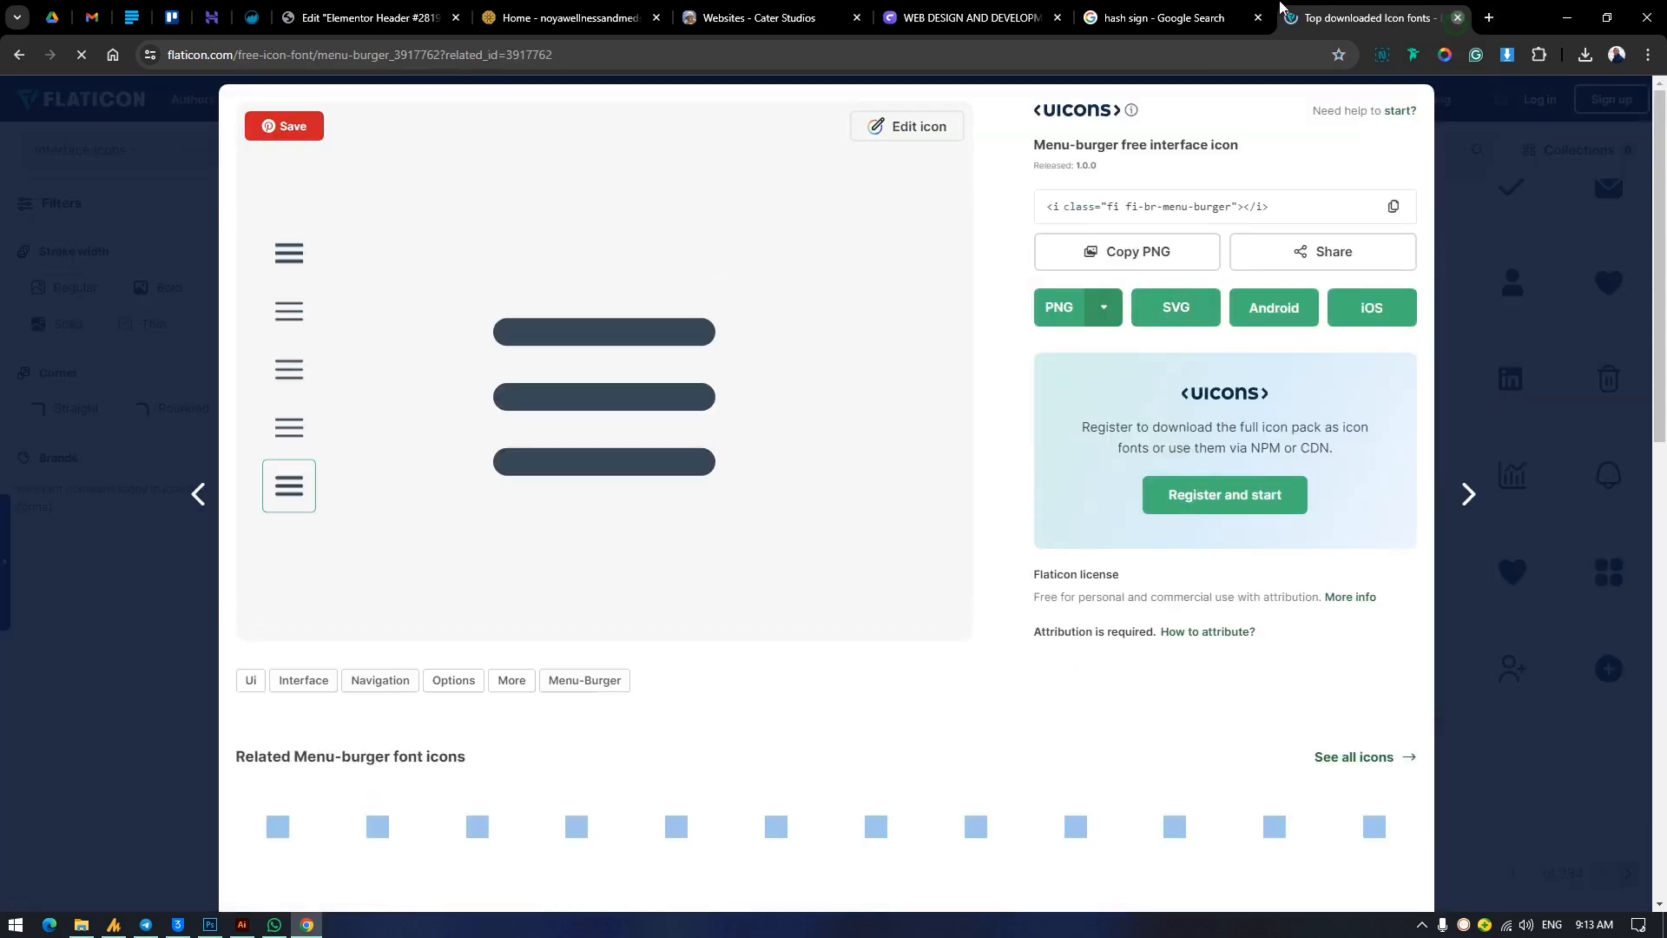
pyautogui.hotkey('ctrl', 'w')
pyautogui.click(692, 6)
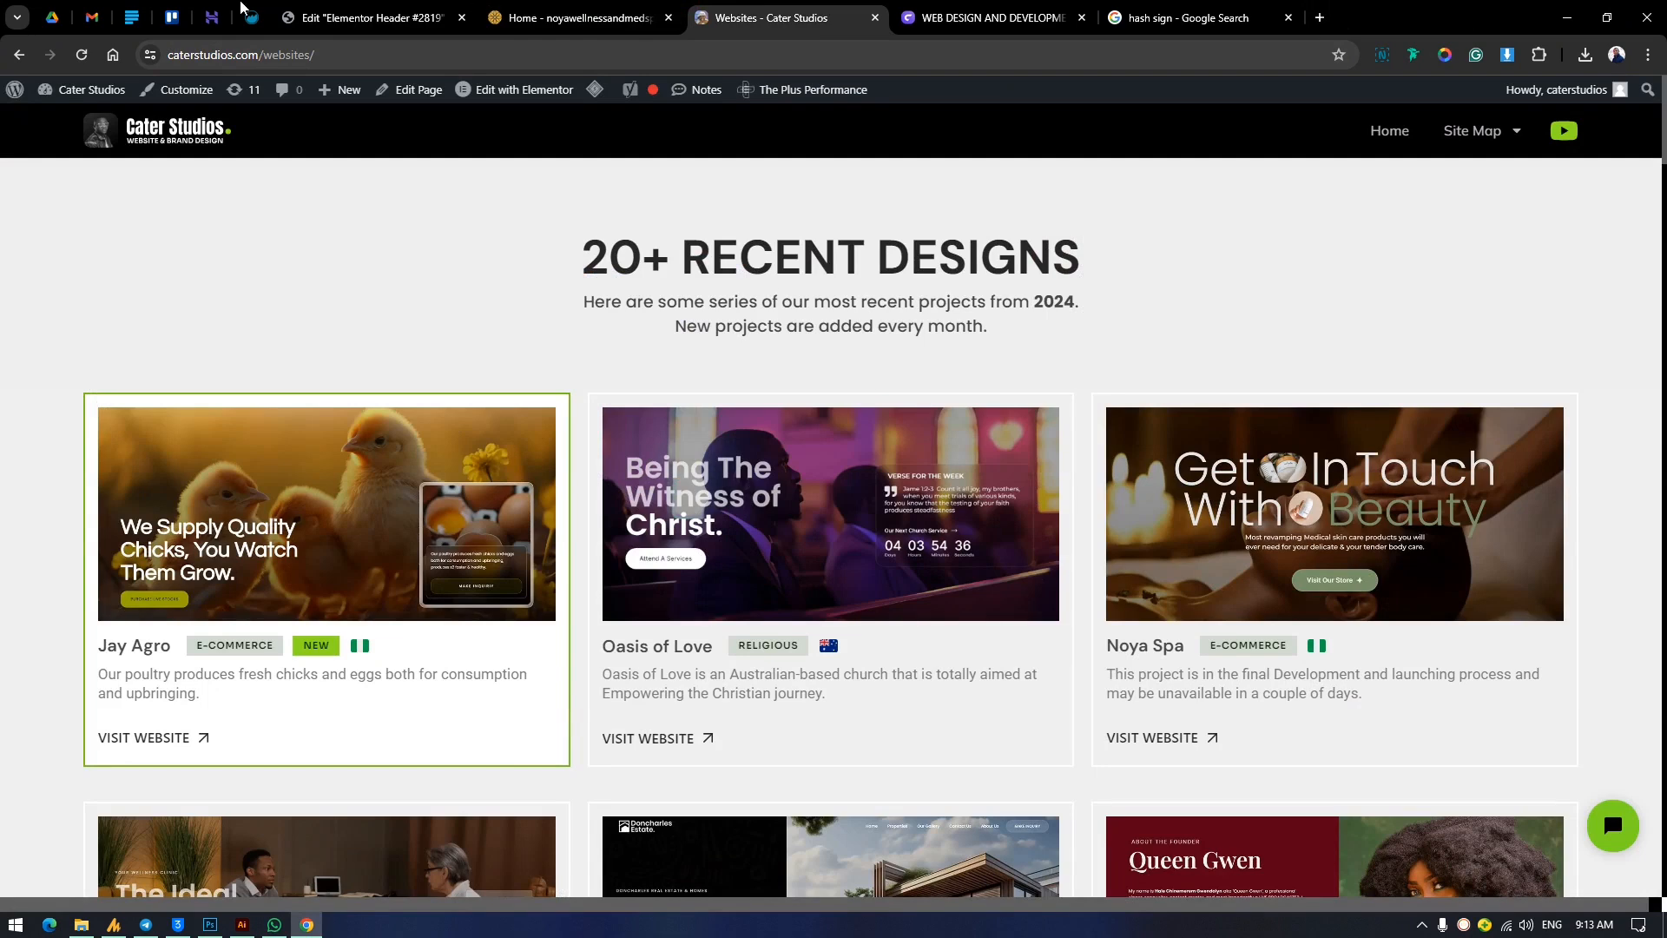
pyautogui.click(371, 18)
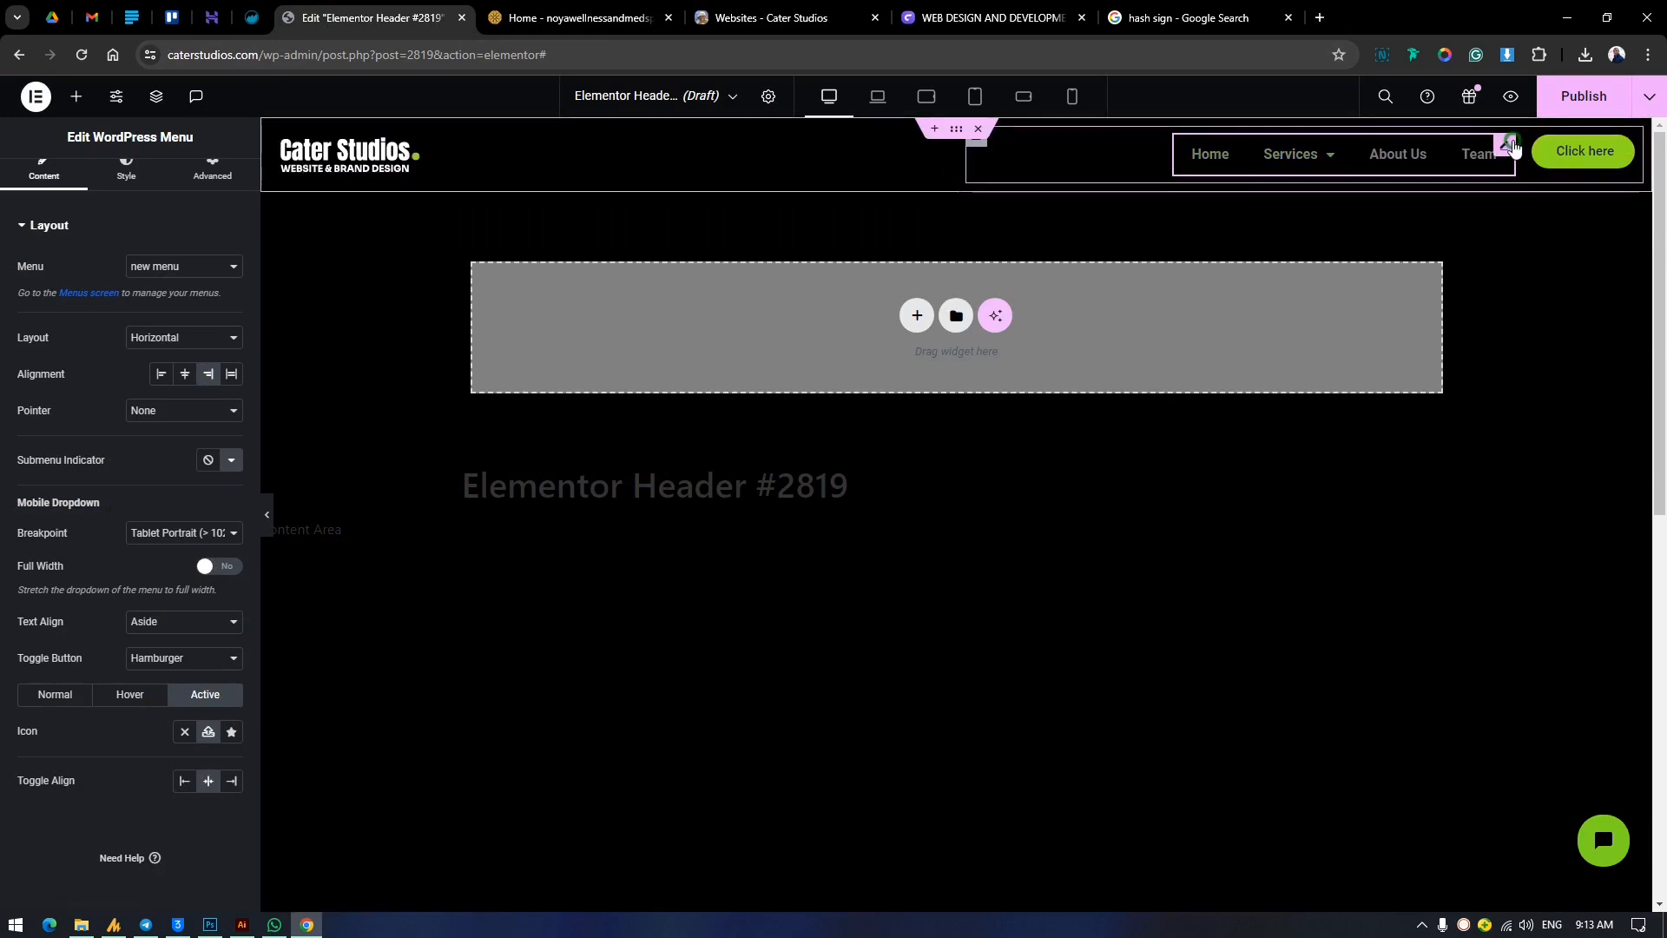
# Set the main menu's normal text color to the white global color #FFFFFF.
pyautogui.click(127, 178)
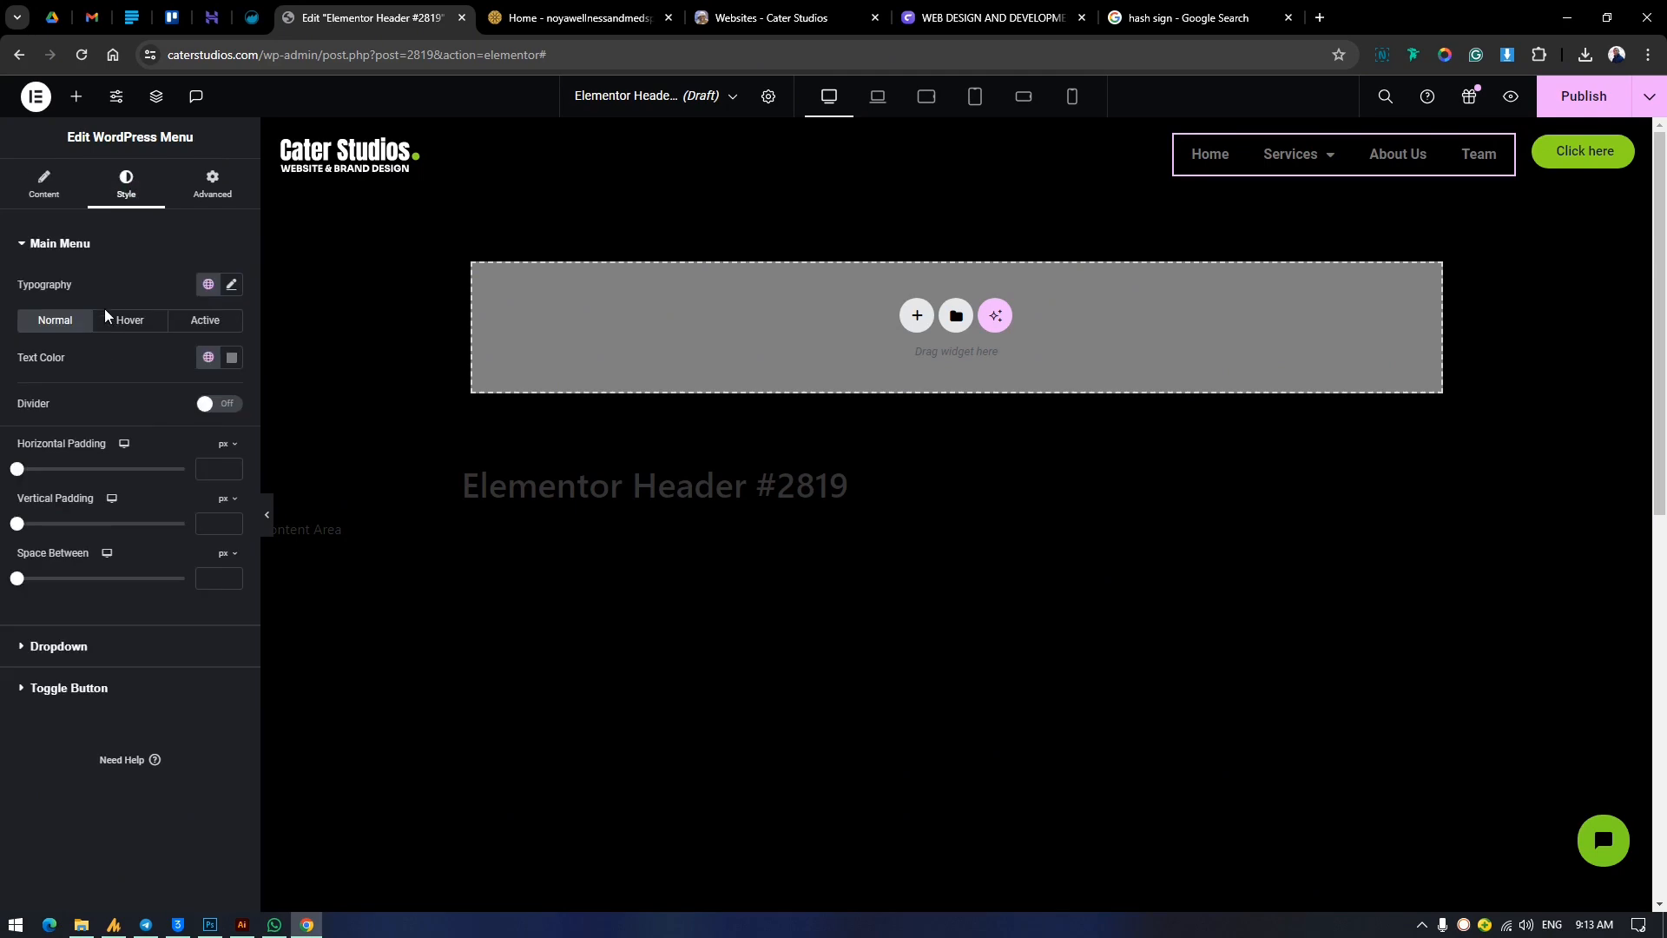
pyautogui.click(208, 356)
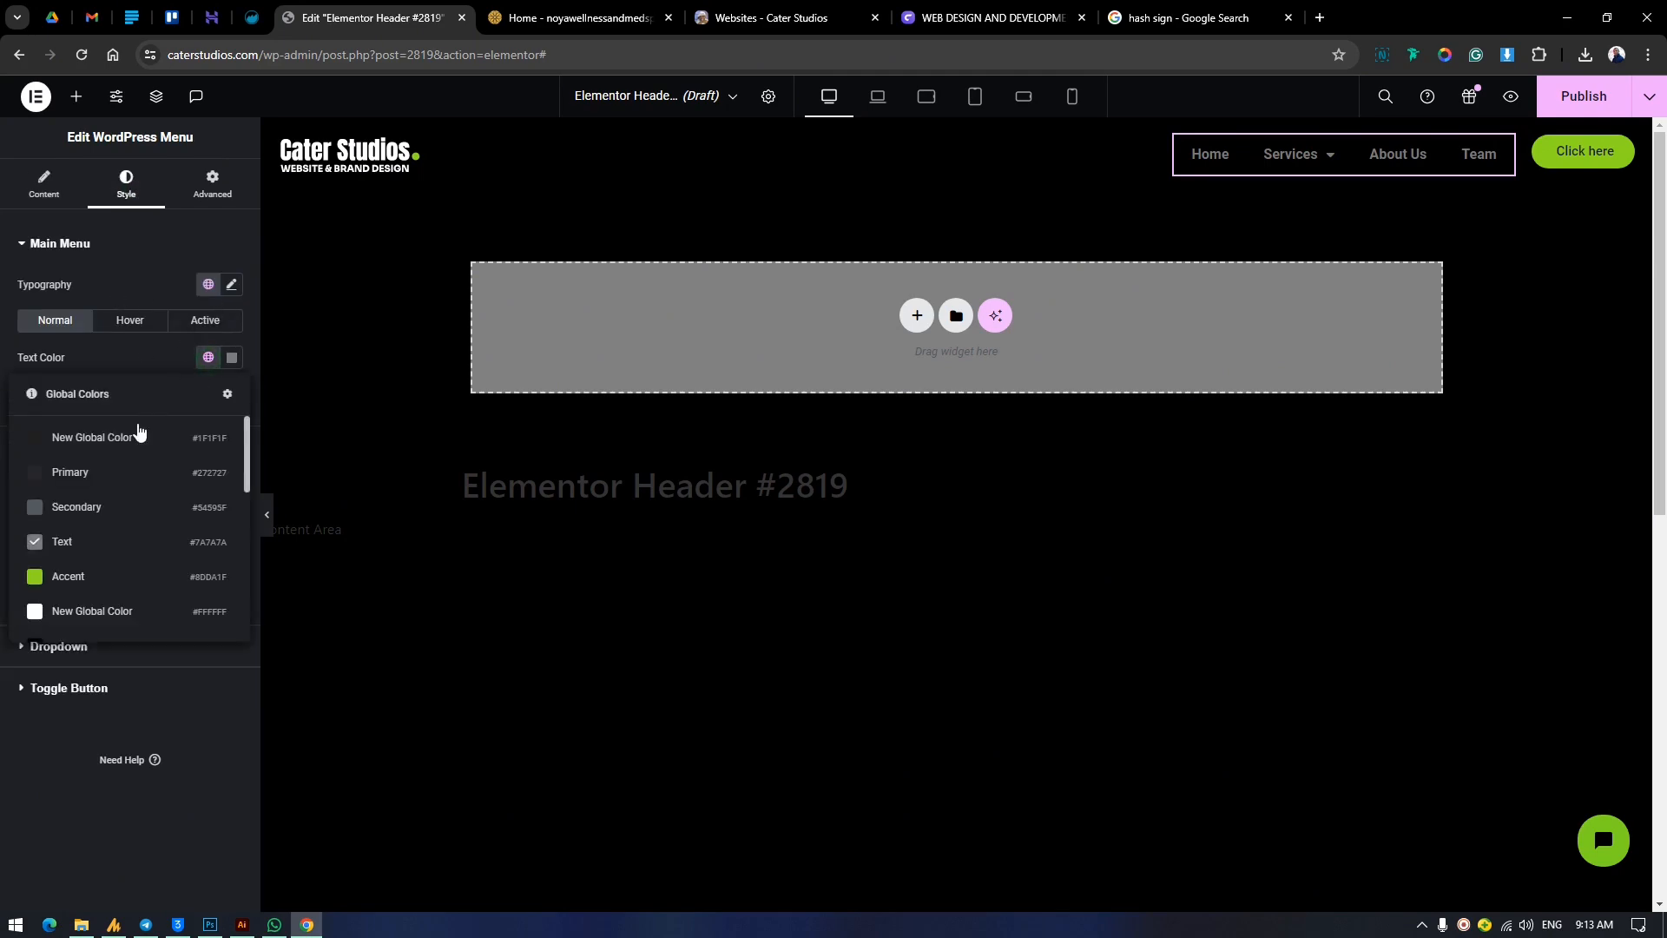
pyautogui.click(87, 606)
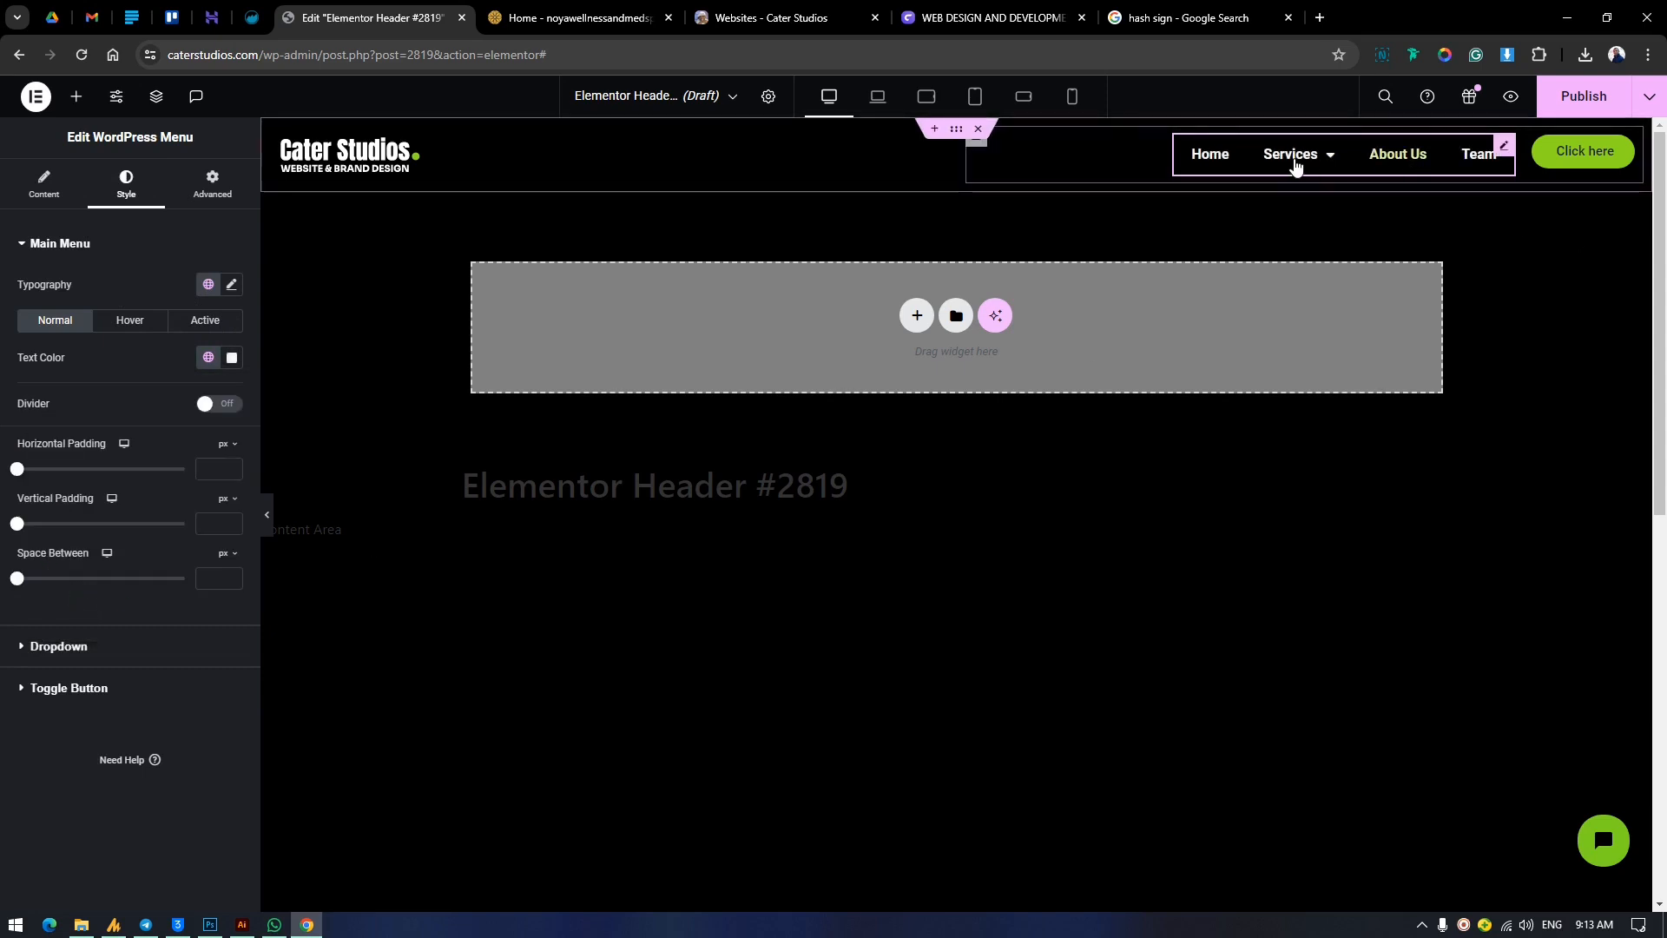
# Set the main menu's active text color to the green Accent global color.
pyautogui.click(125, 322)
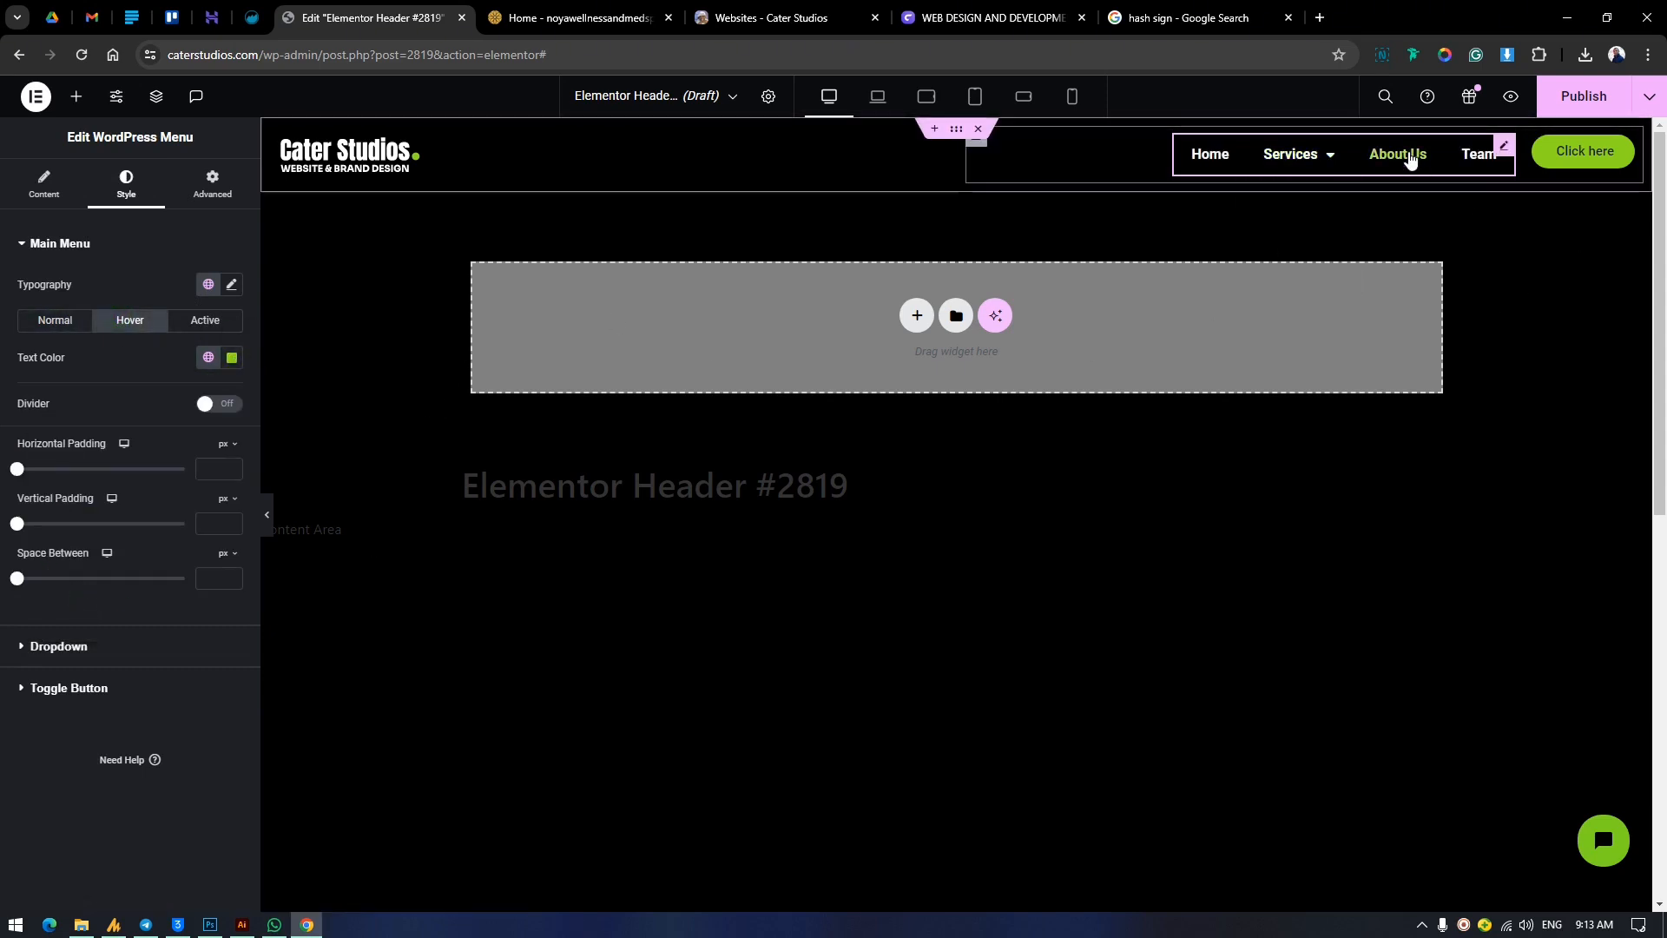
pyautogui.click(195, 321)
pyautogui.click(208, 357)
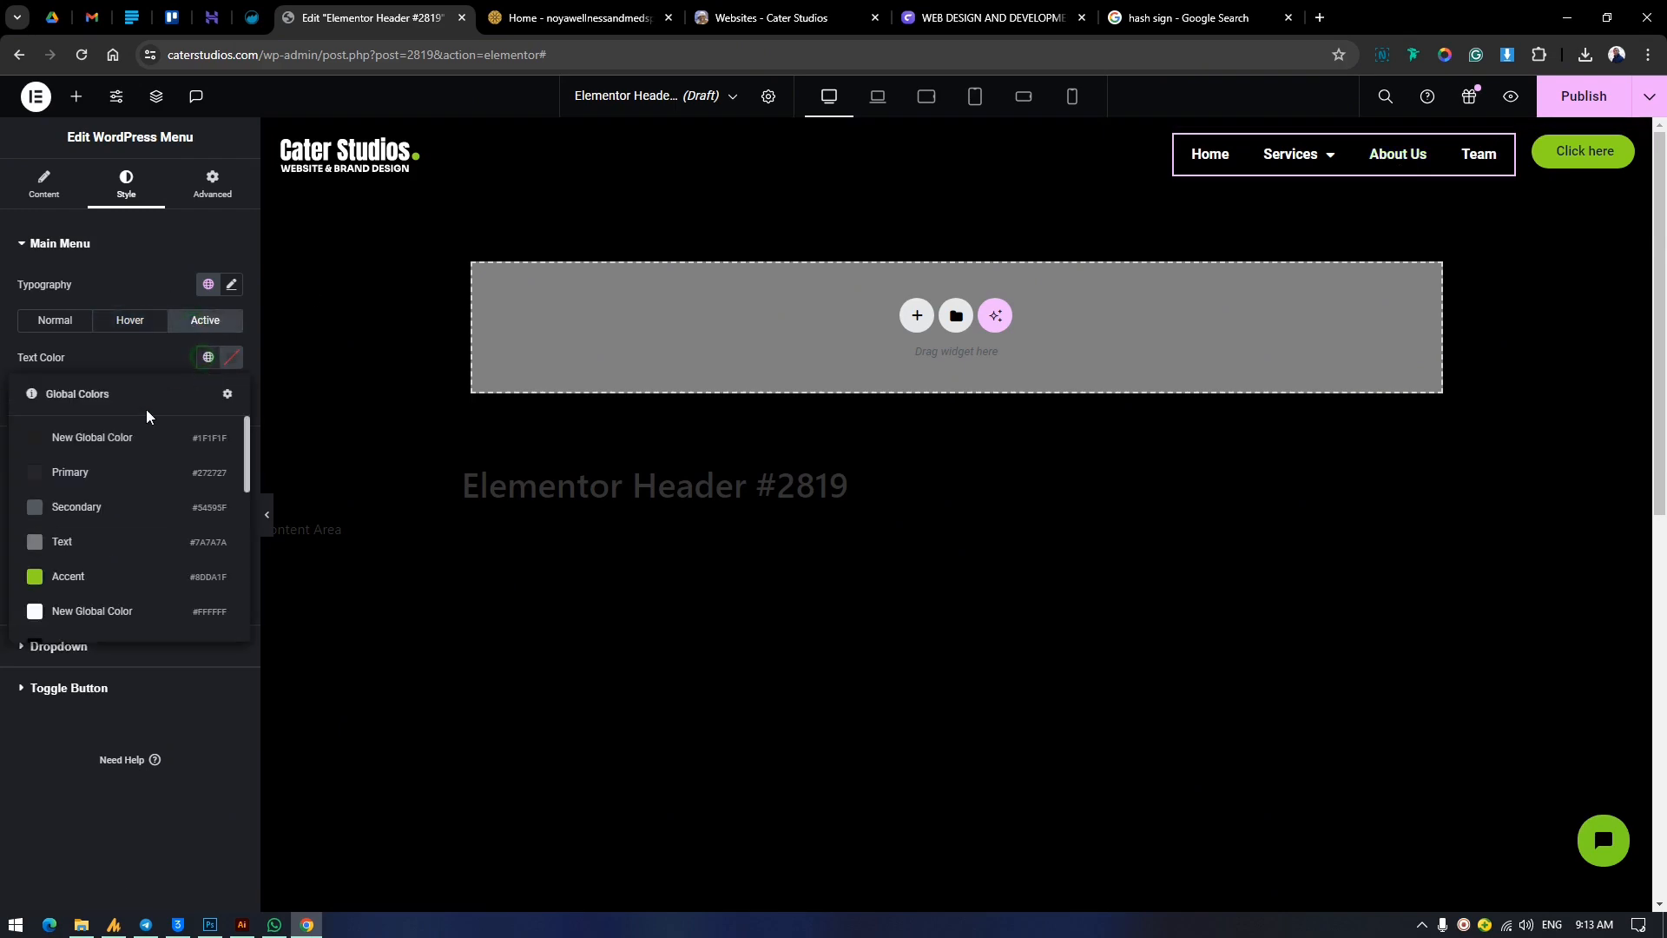
pyautogui.click(69, 573)
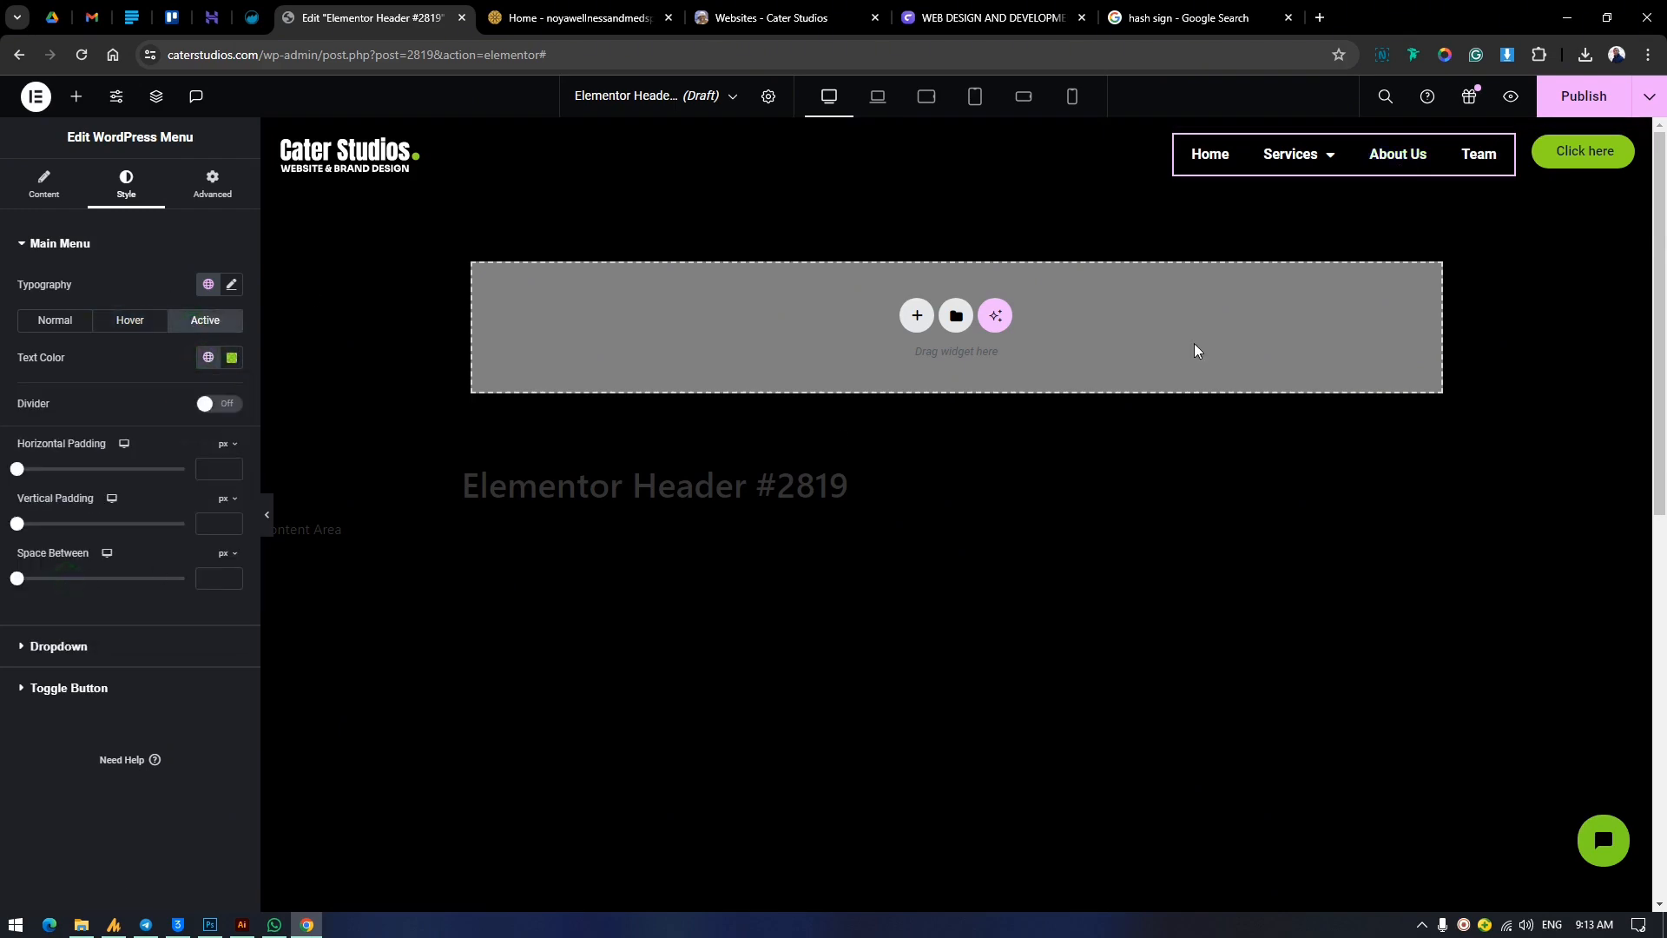
# Change the main menu's font family to Poppins.
pyautogui.click(231, 285)
pyautogui.click(178, 371)
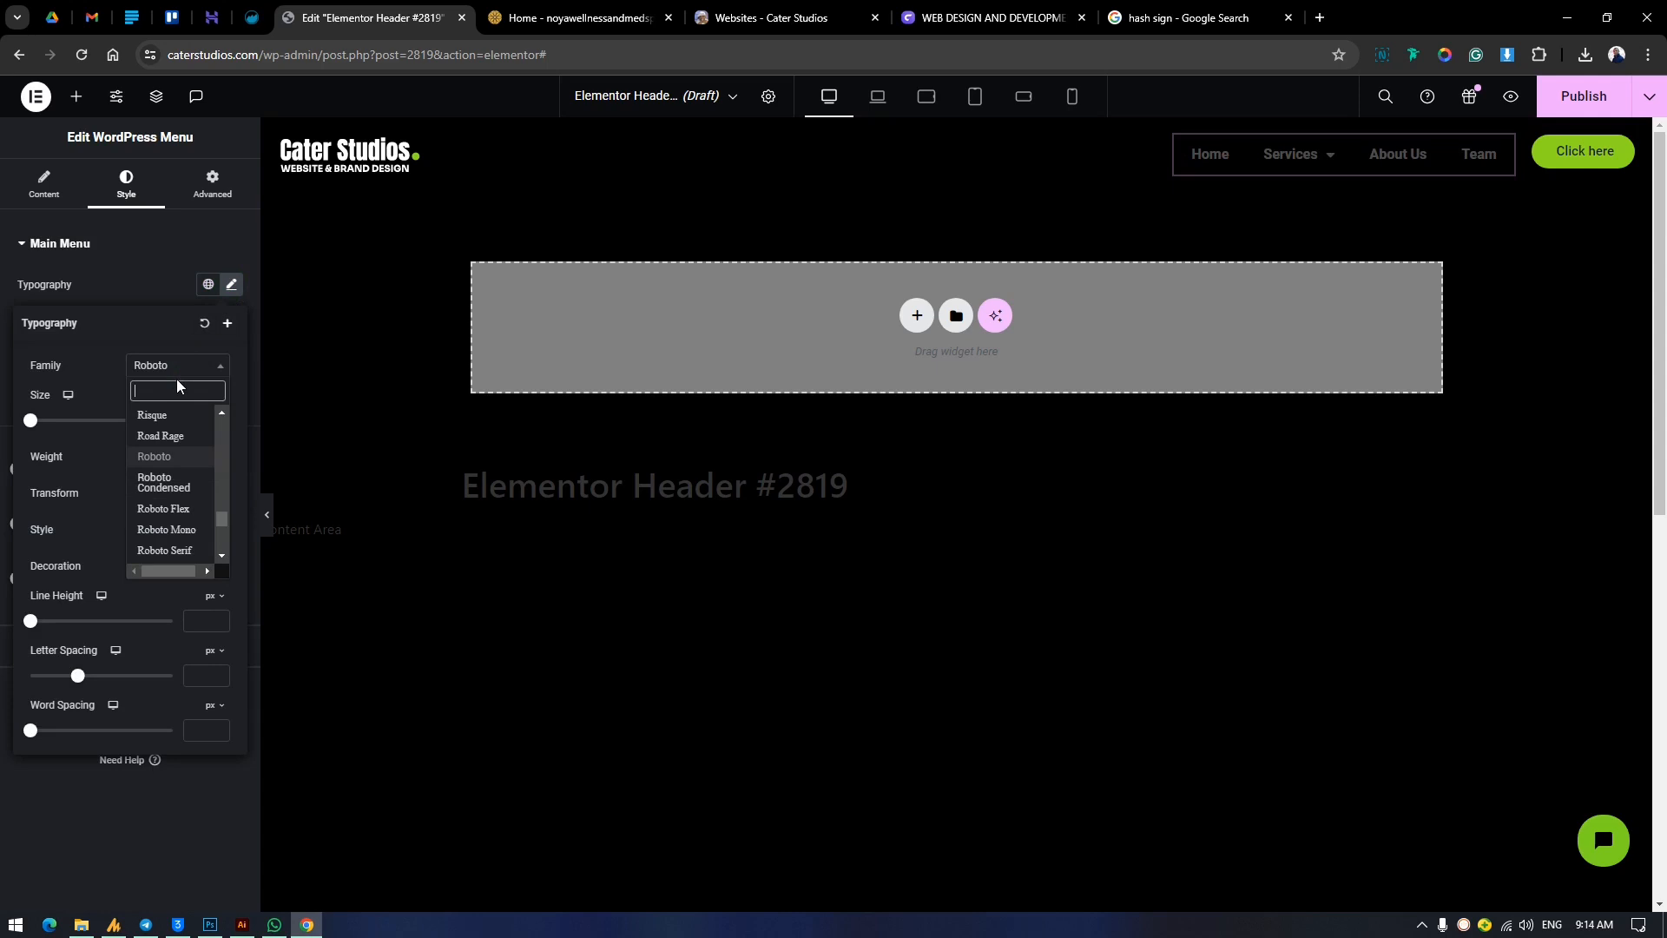
pyautogui.write('popp')
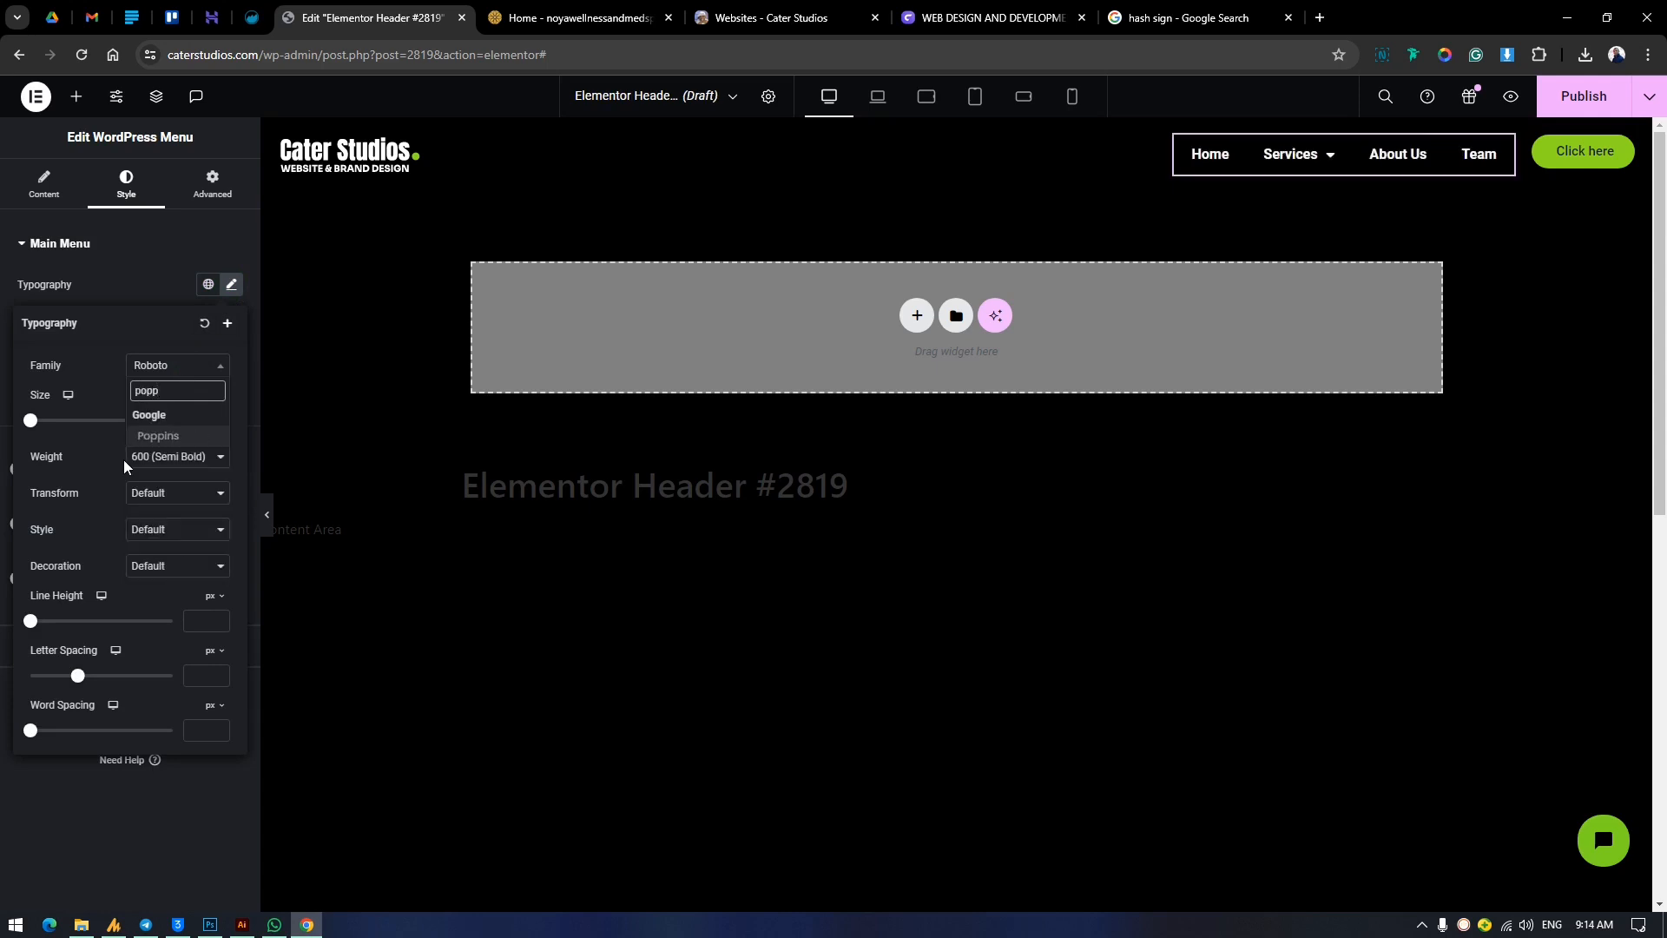
pyautogui.click(155, 437)
pyautogui.click(359, 372)
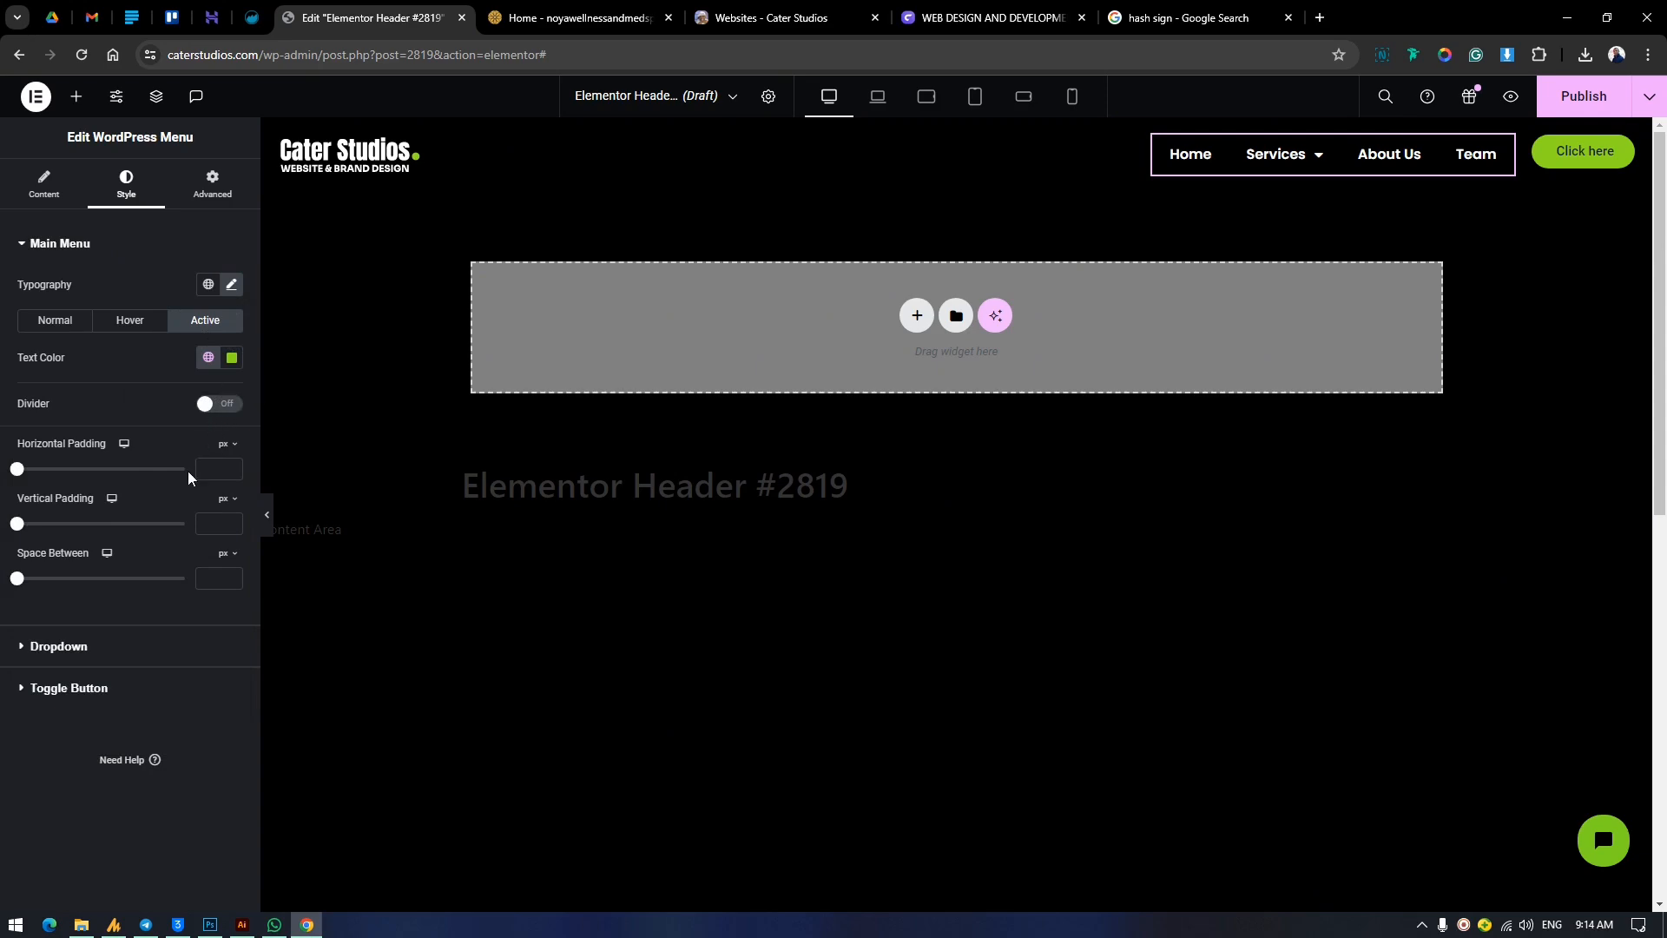
# Set the main menu's typography to size 16 px, weight 500 (Medium) and letter spacing -0.1 px.
pyautogui.click(229, 285)
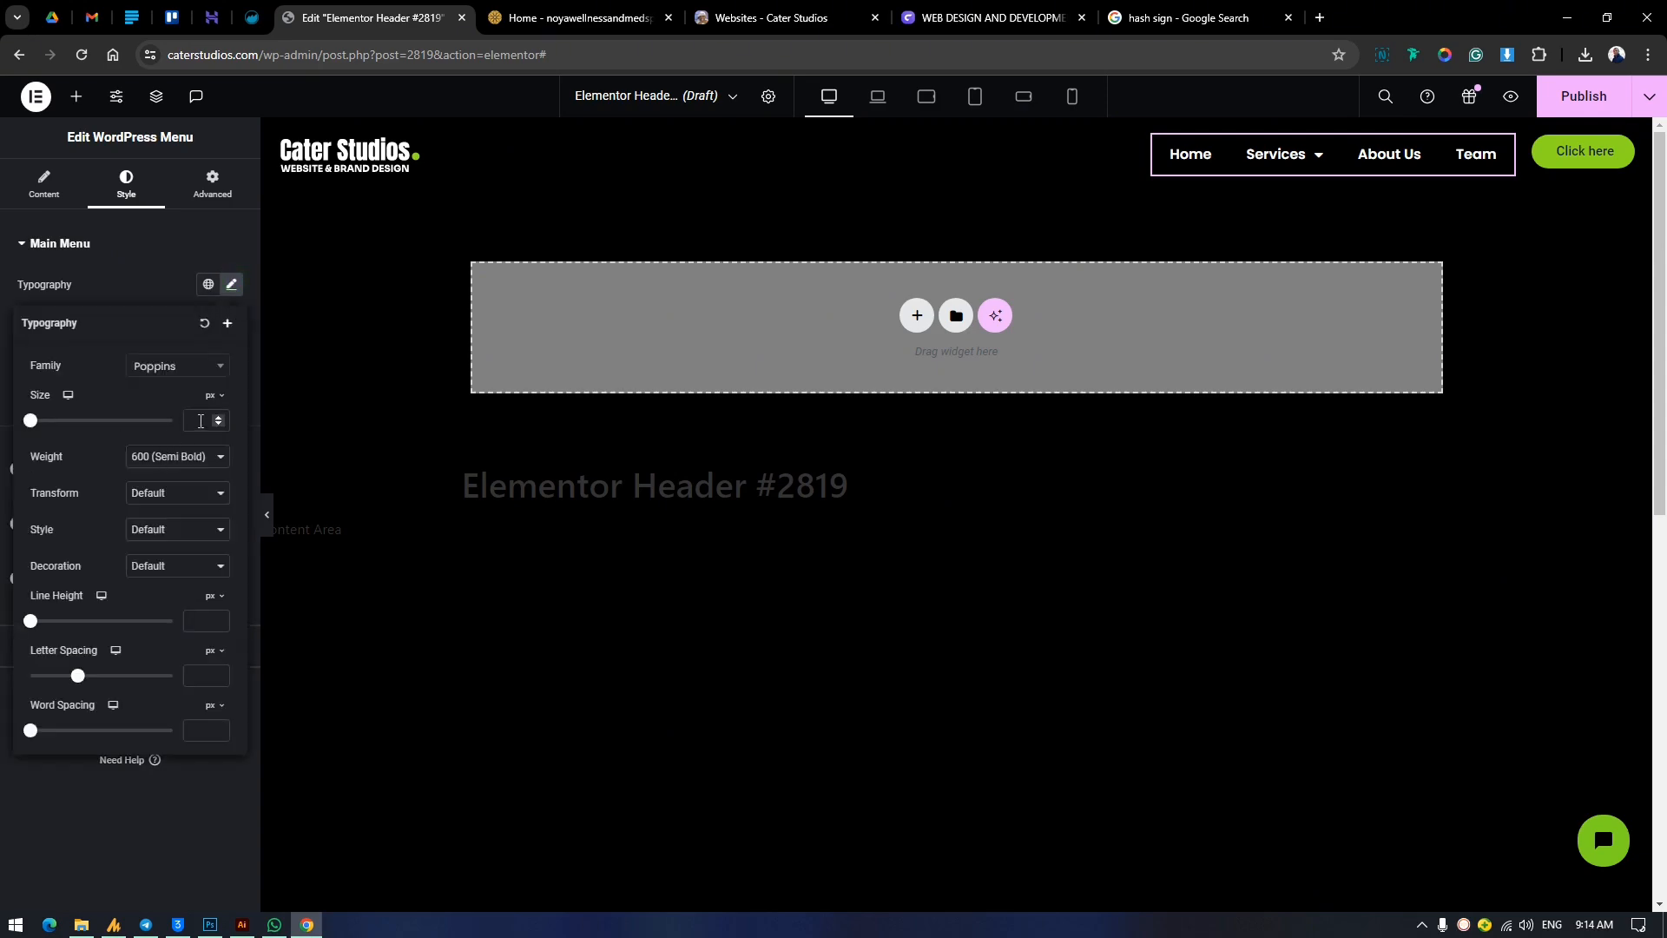
pyautogui.write('16')
pyautogui.click(206, 457)
pyautogui.click(196, 523)
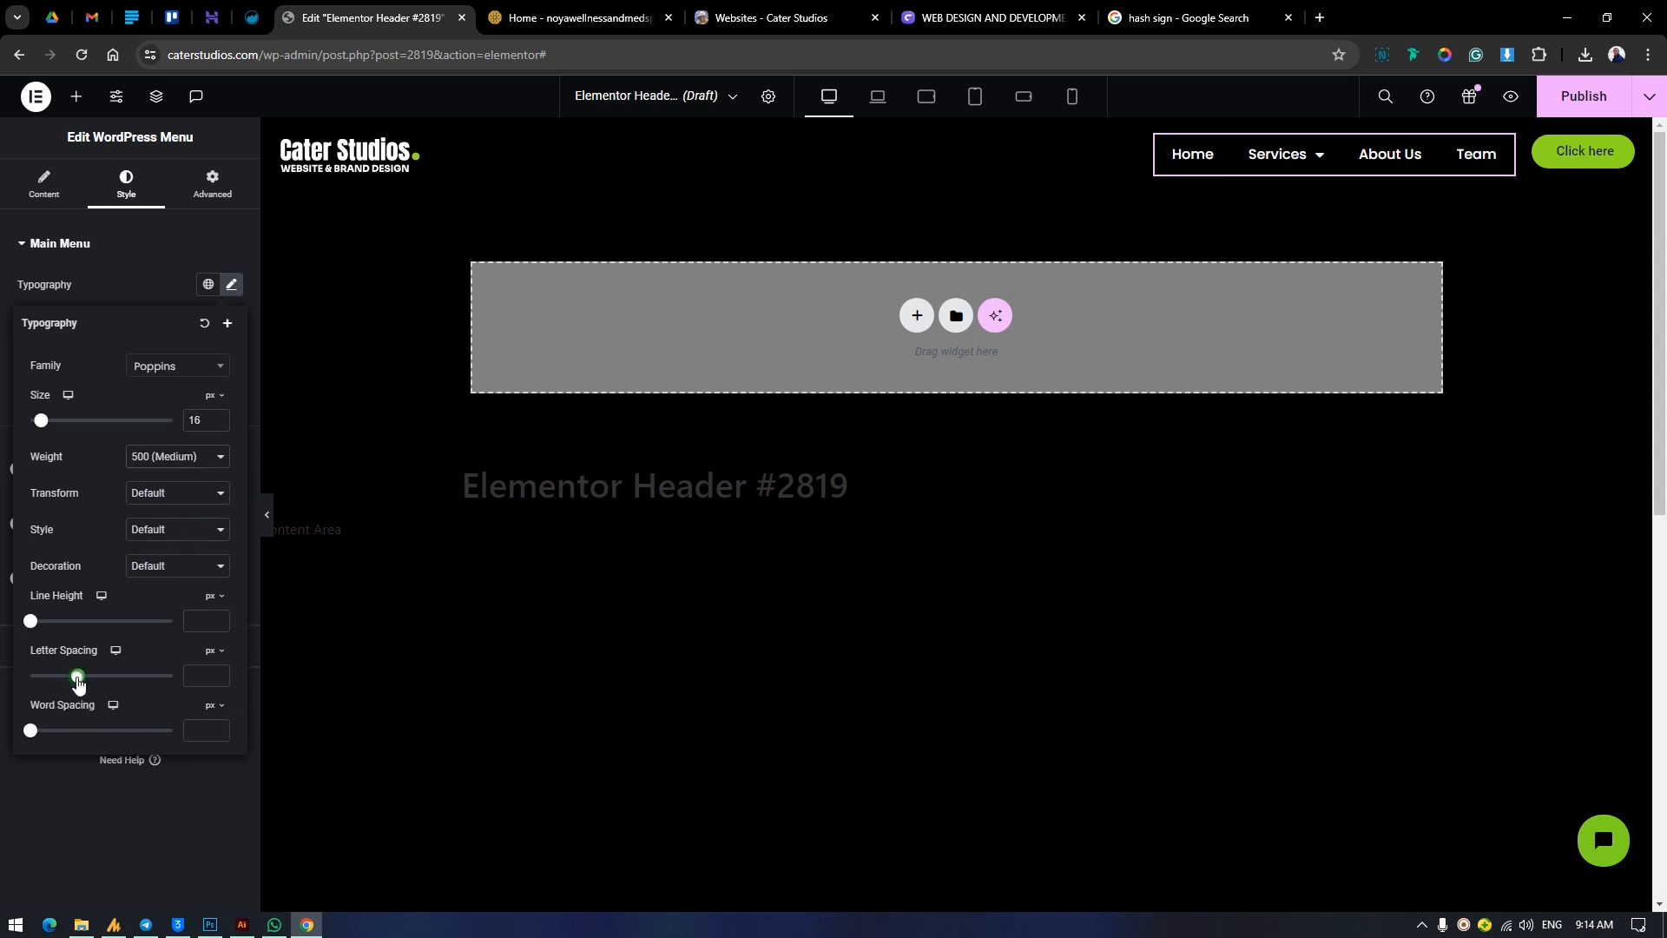
pyautogui.moveTo(77, 678)
pyautogui.mouseDown()
pyautogui.moveTo(156, 697)
pyautogui.moveTo(139, 701)
pyautogui.moveTo(167, 739)
pyautogui.moveTo(116, 703)
pyautogui.moveTo(75, 705)
pyautogui.mouseUp()
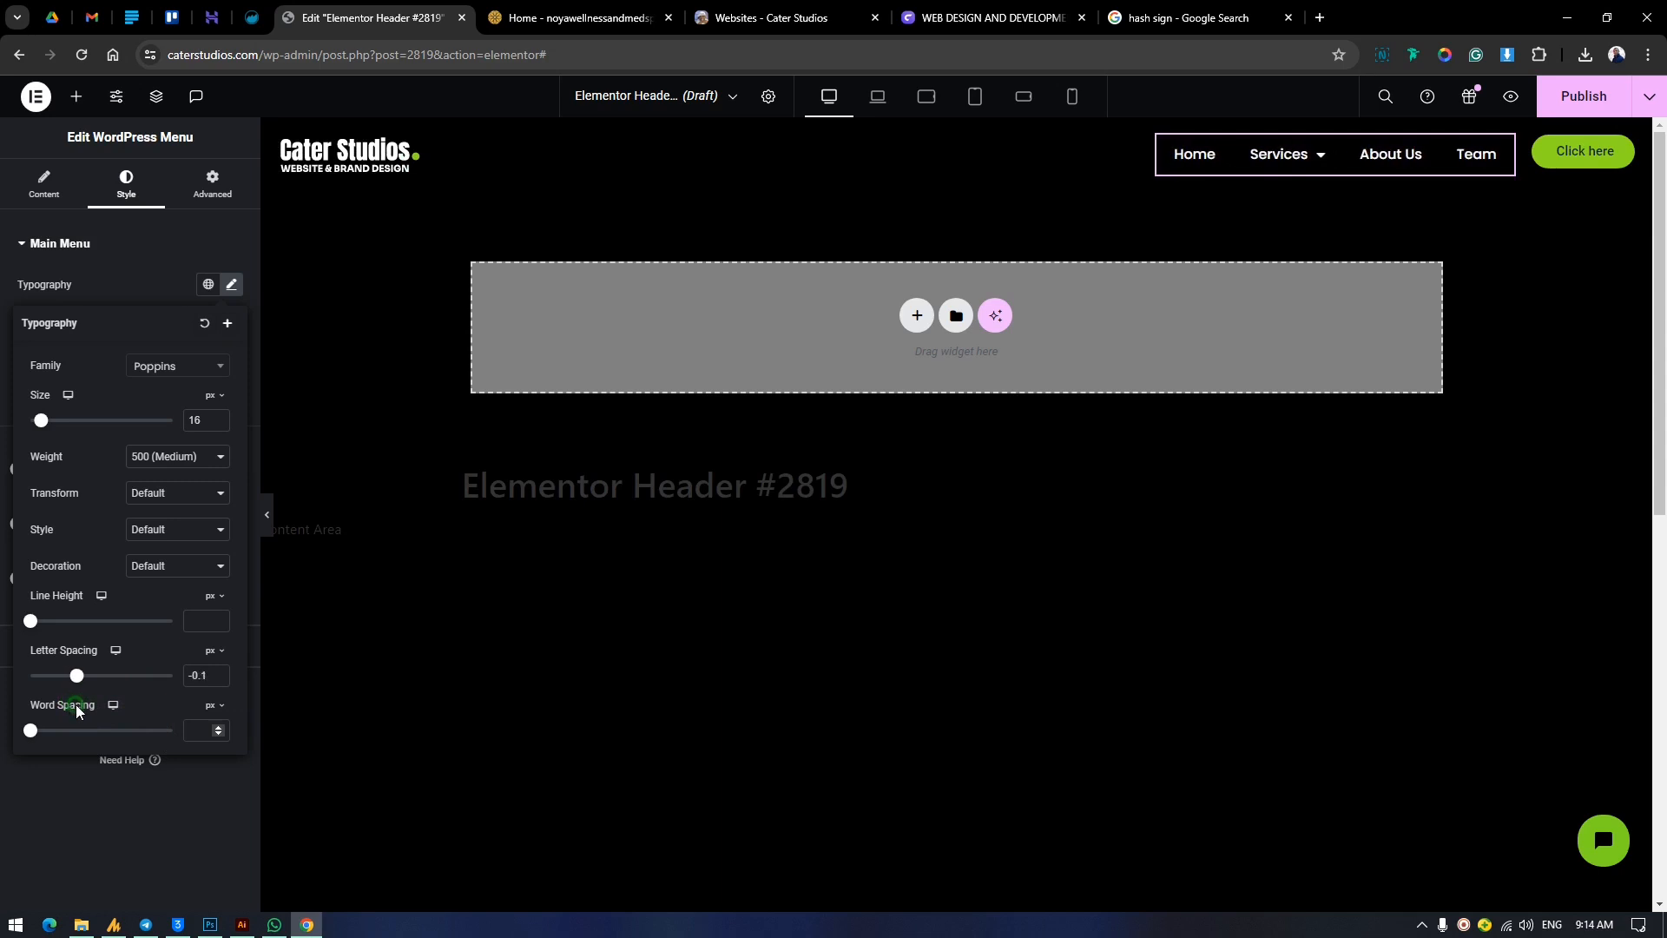
# Set the main menu's horizontal padding to 14 px and vertical padding to 11 px.
pyautogui.click(140, 247)
pyautogui.click(61, 259)
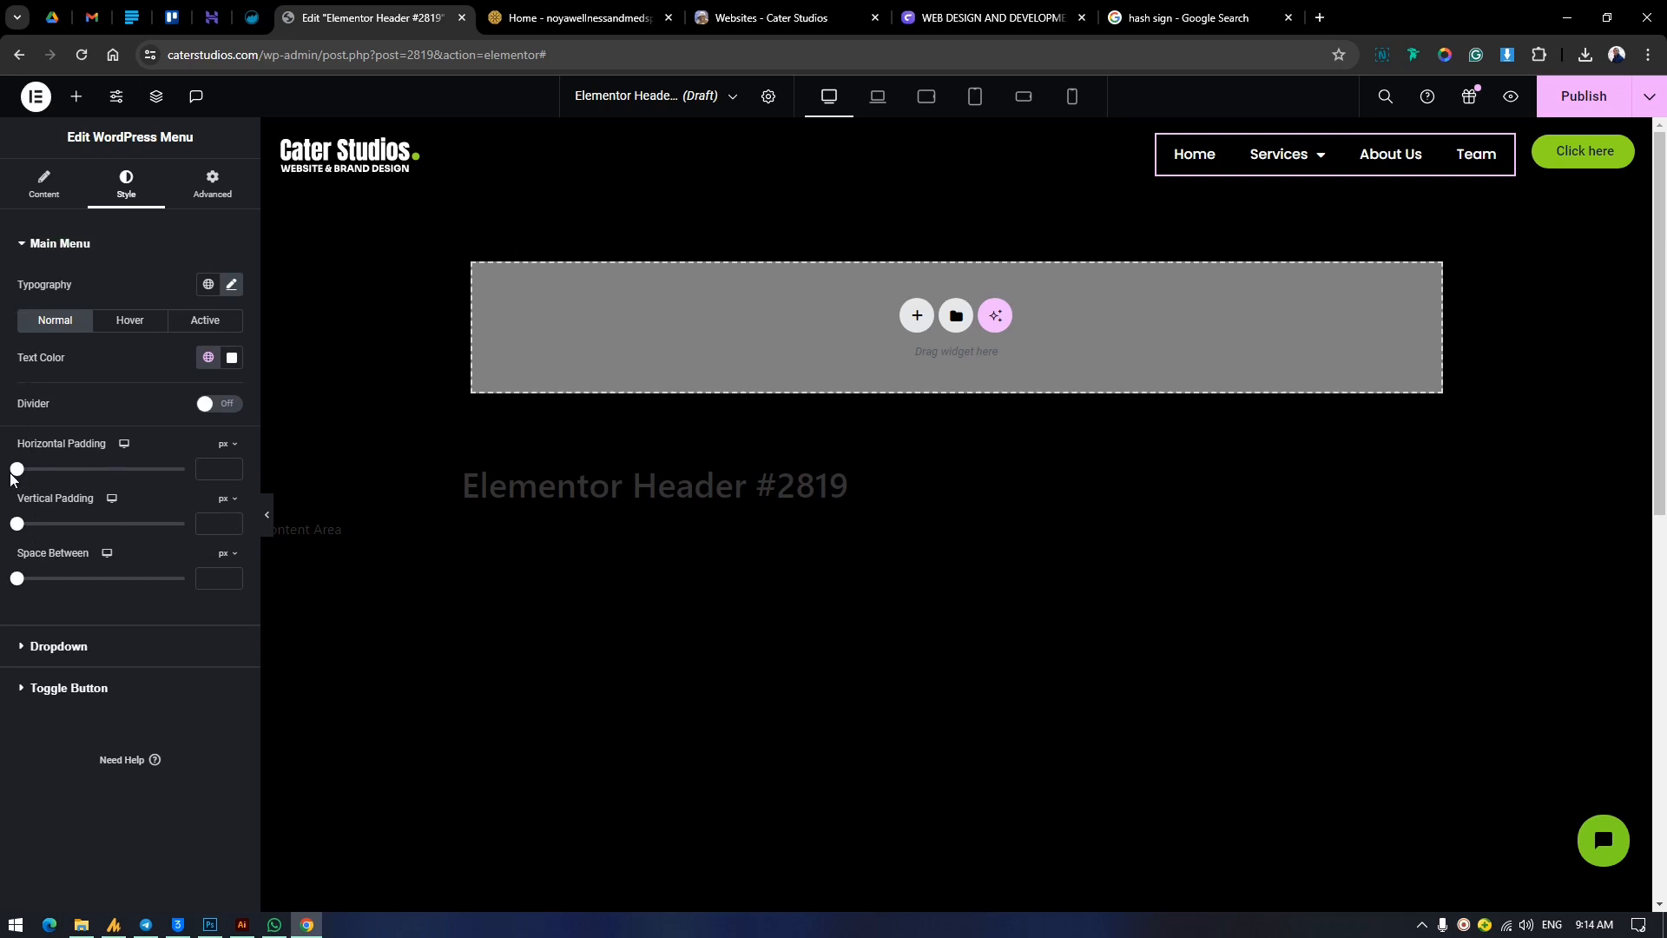
pyautogui.moveTo(22, 475); pyautogui.dragTo(70, 498)
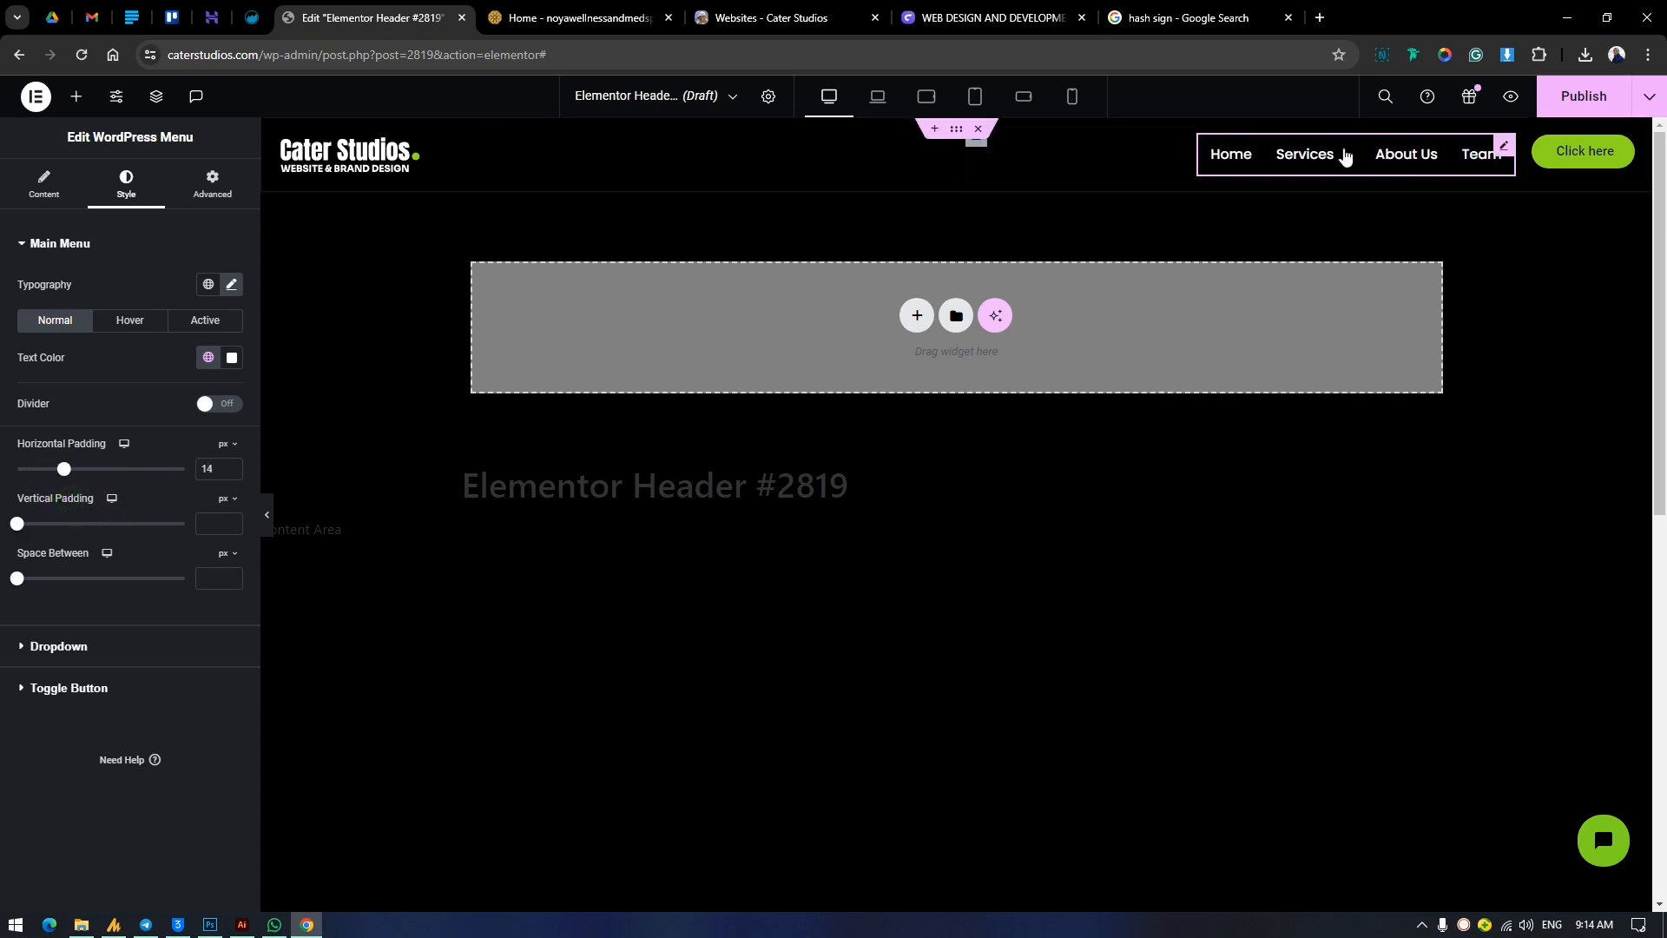
pyautogui.moveTo(1343, 156)
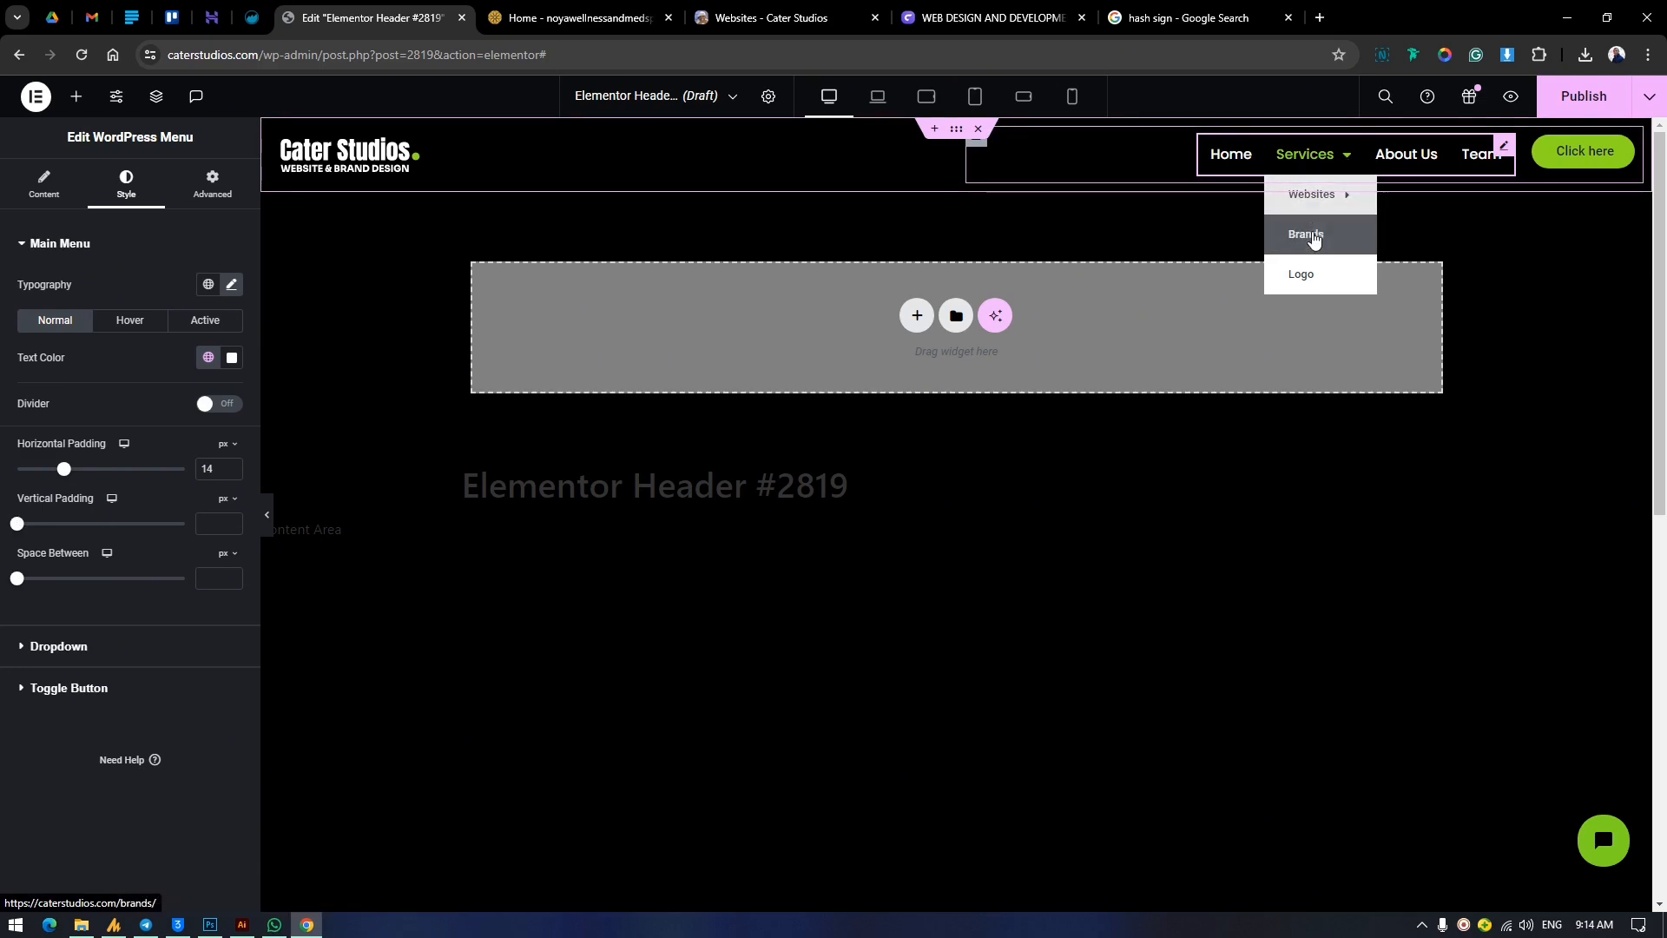
pyautogui.moveTo(21, 532); pyautogui.dragTo(60, 540)
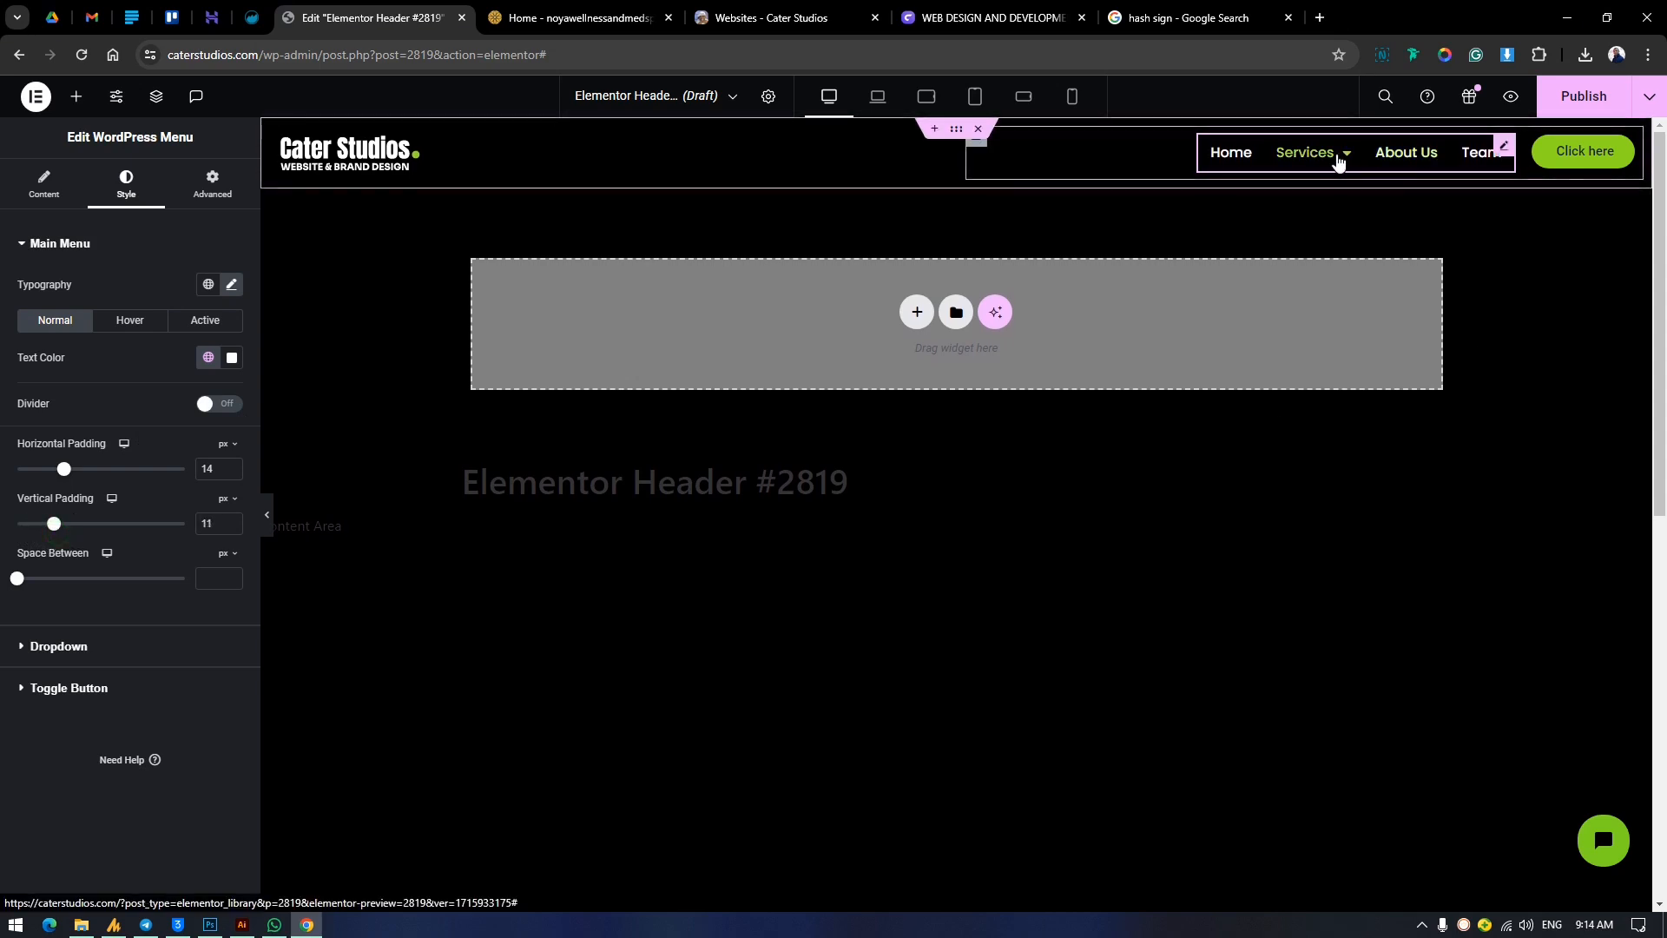
pyautogui.moveTo(1311, 153)
pyautogui.moveTo(1316, 192)
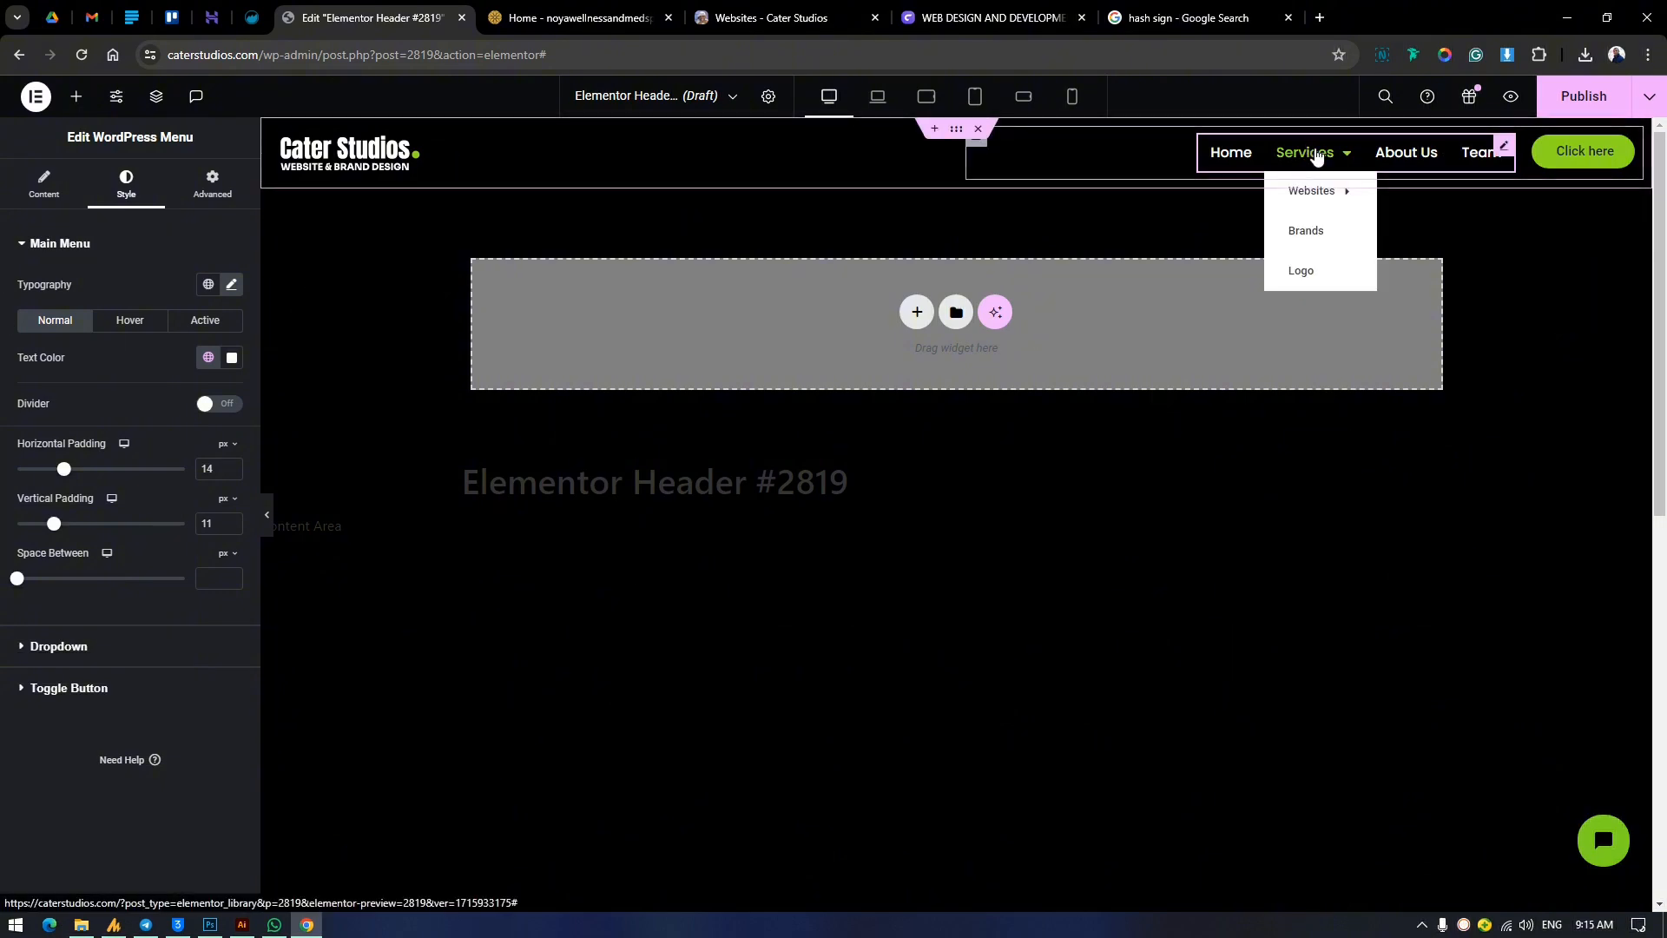
pyautogui.click(231, 284)
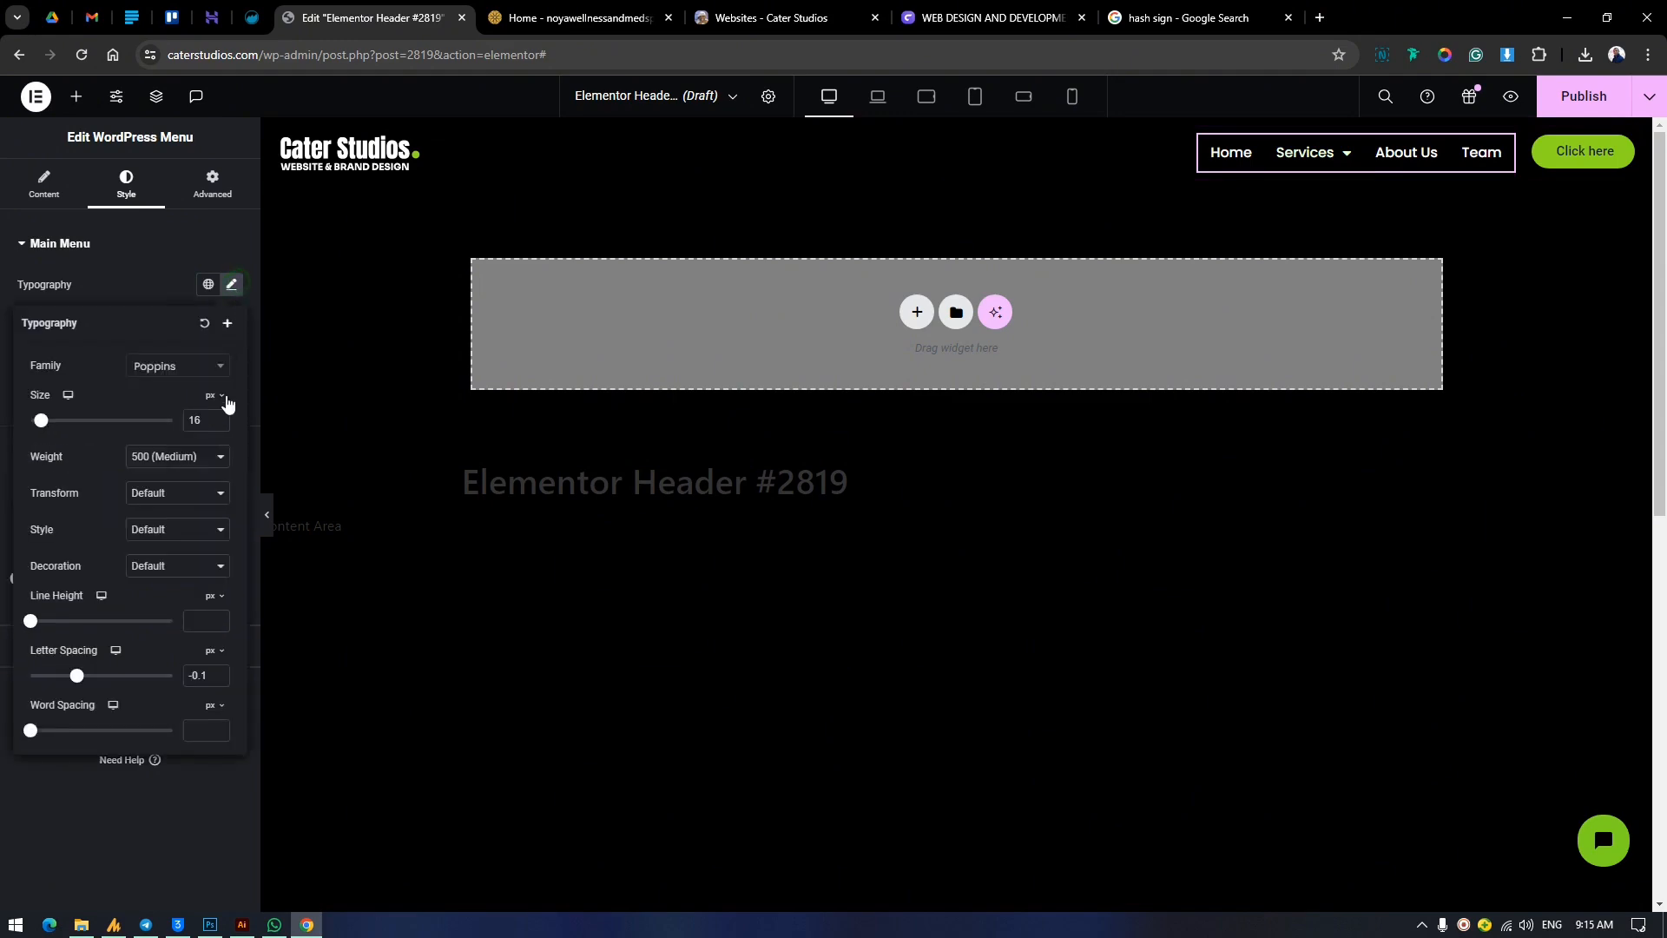
pyautogui.click(163, 279)
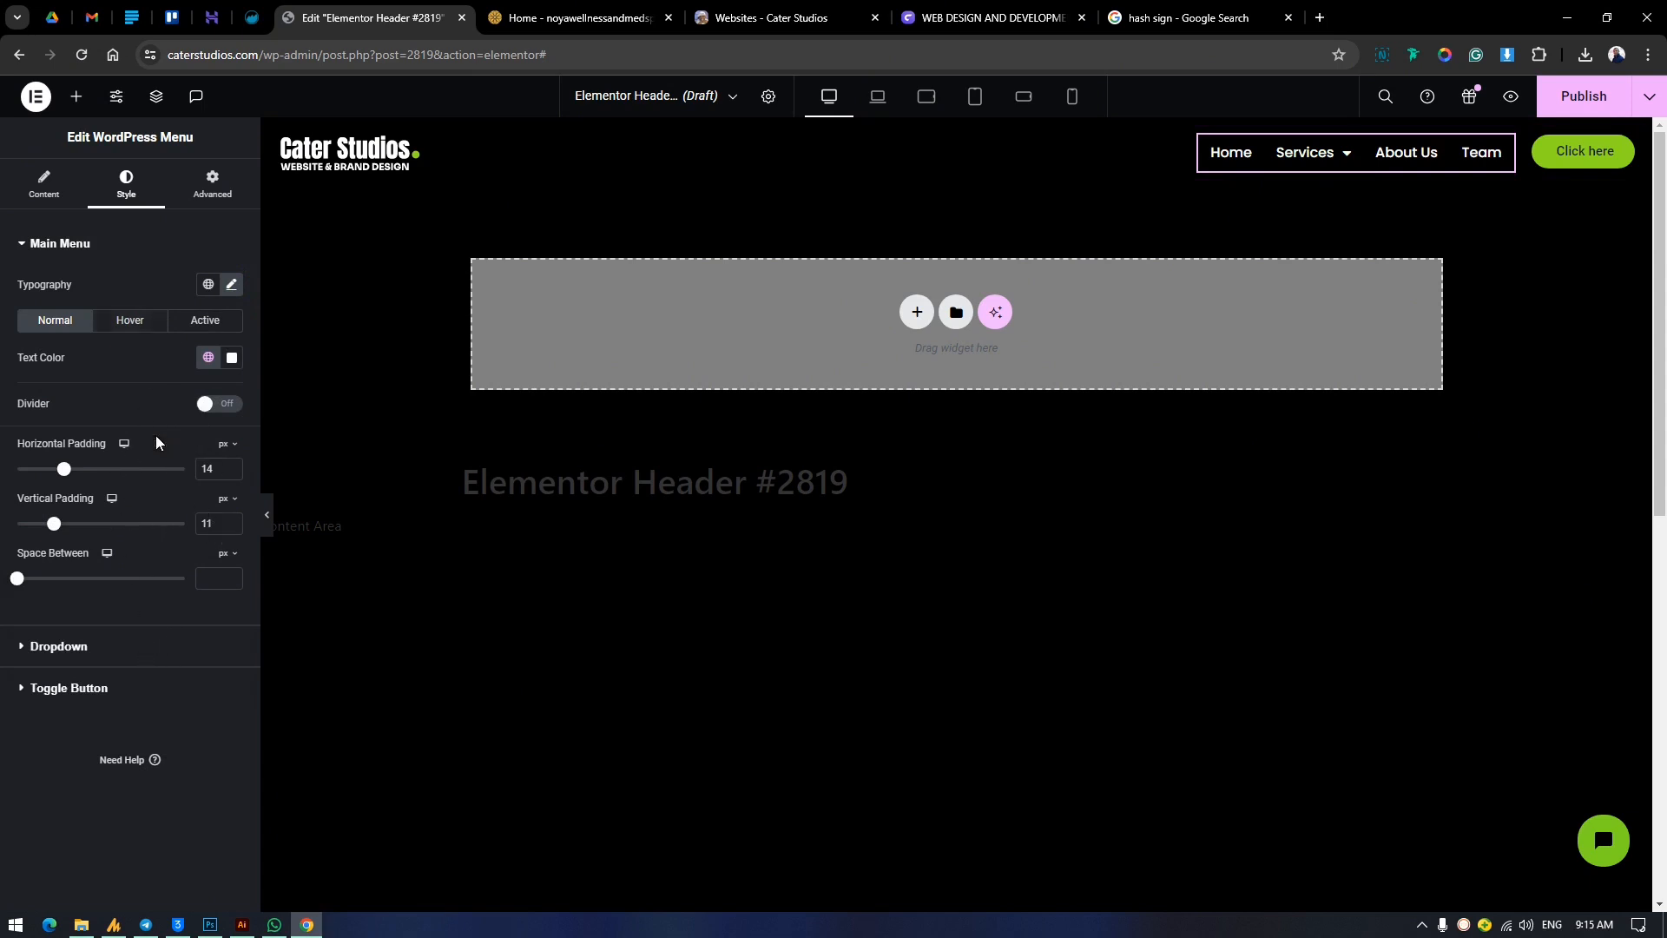
# Enable solid dividers between the main menu items, with a width of 1 px and a height of 10 px.
pyautogui.click(242, 406)
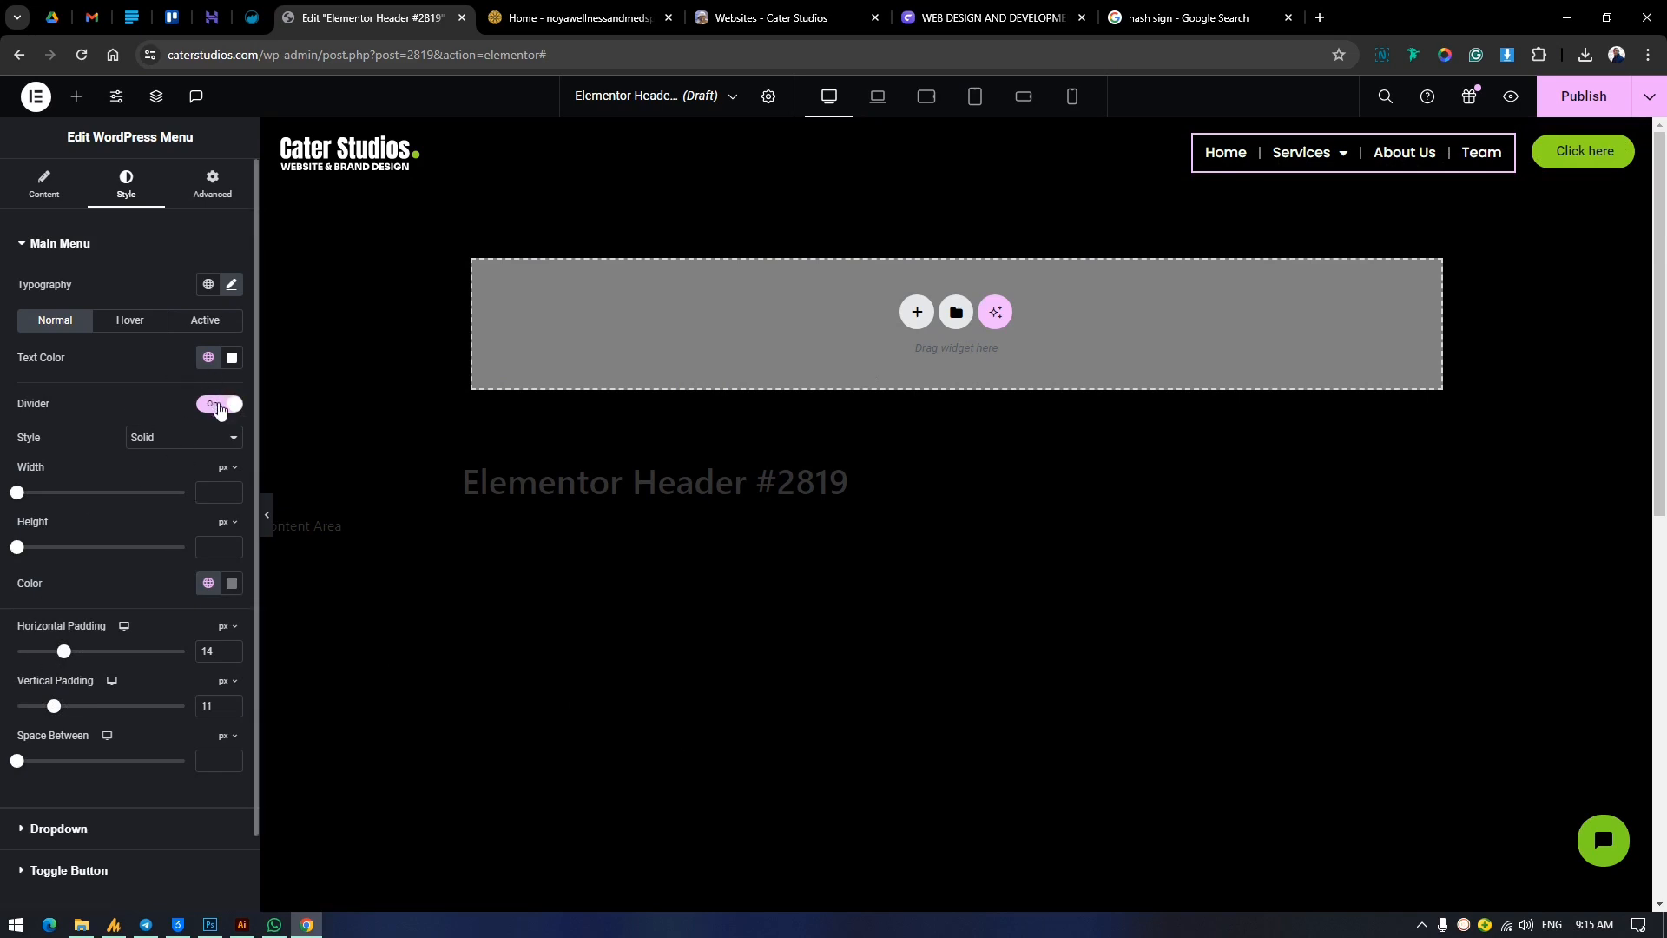
pyautogui.click(143, 439)
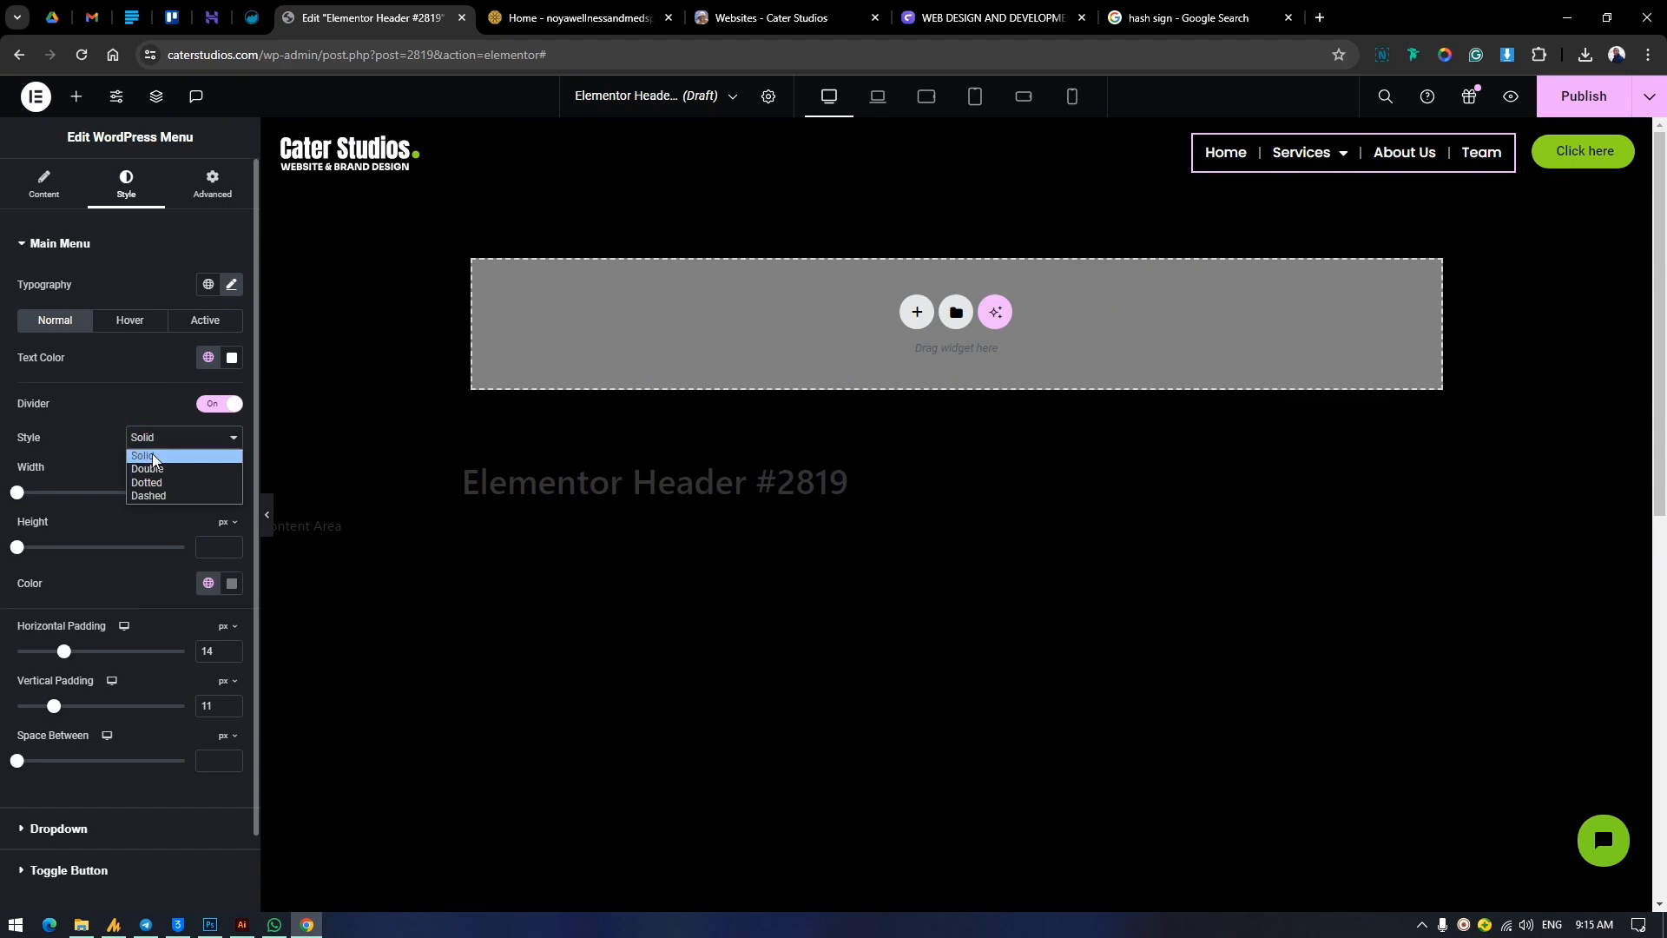
pyautogui.click(142, 413)
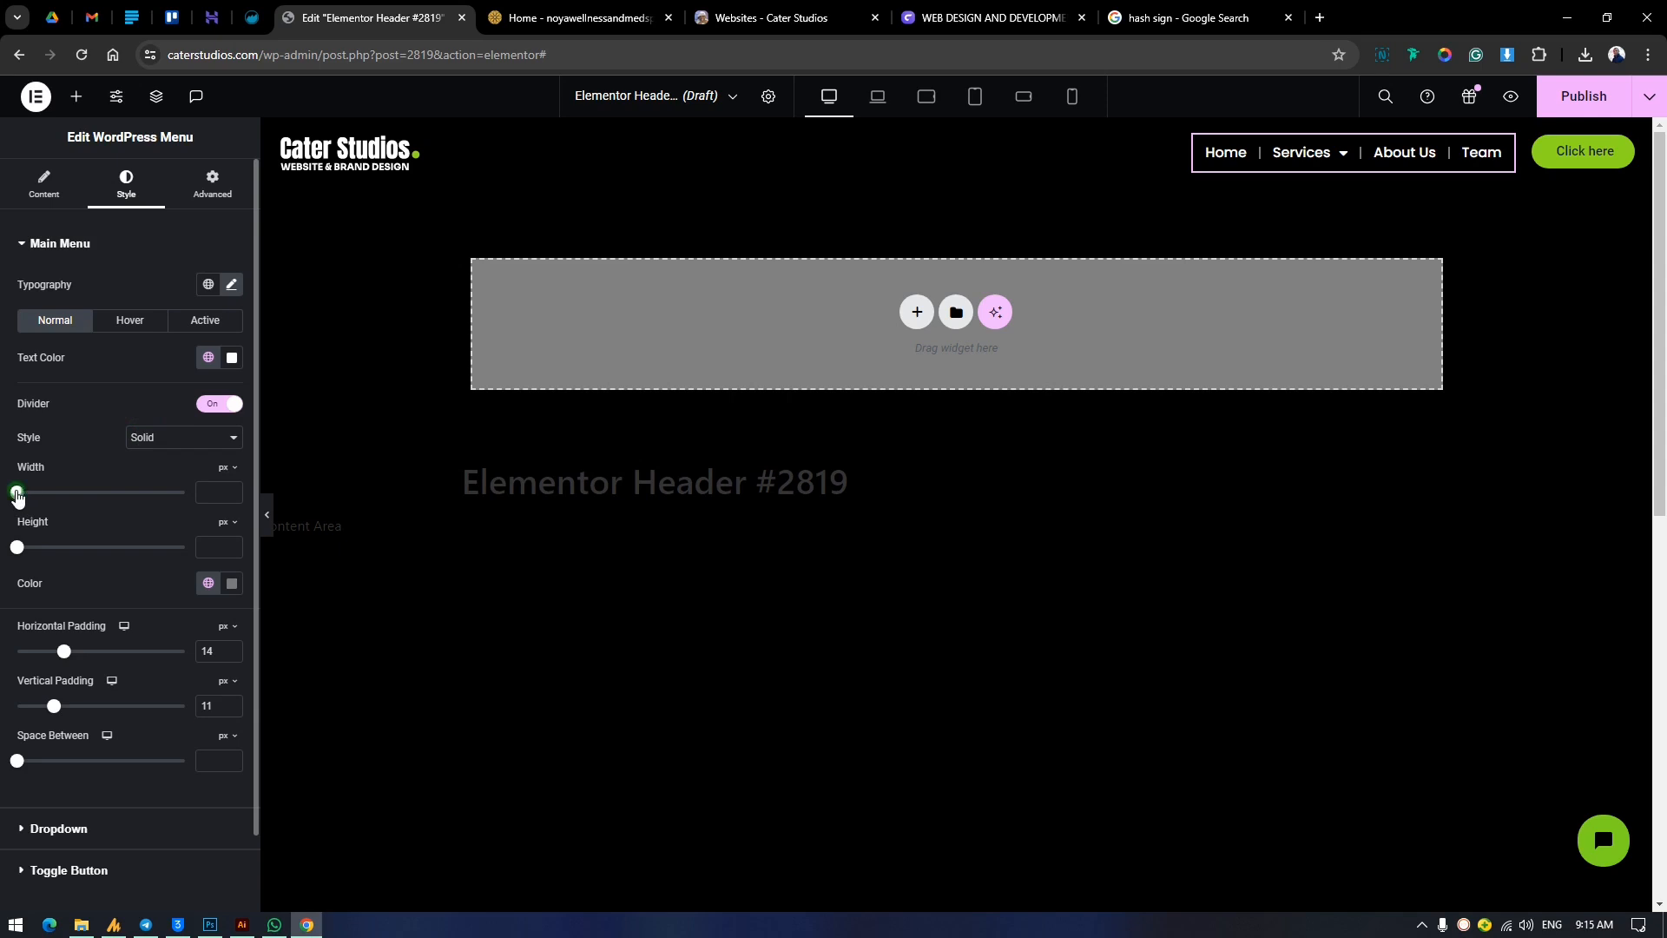
pyautogui.moveTo(17, 495); pyautogui.dragTo(35, 556)
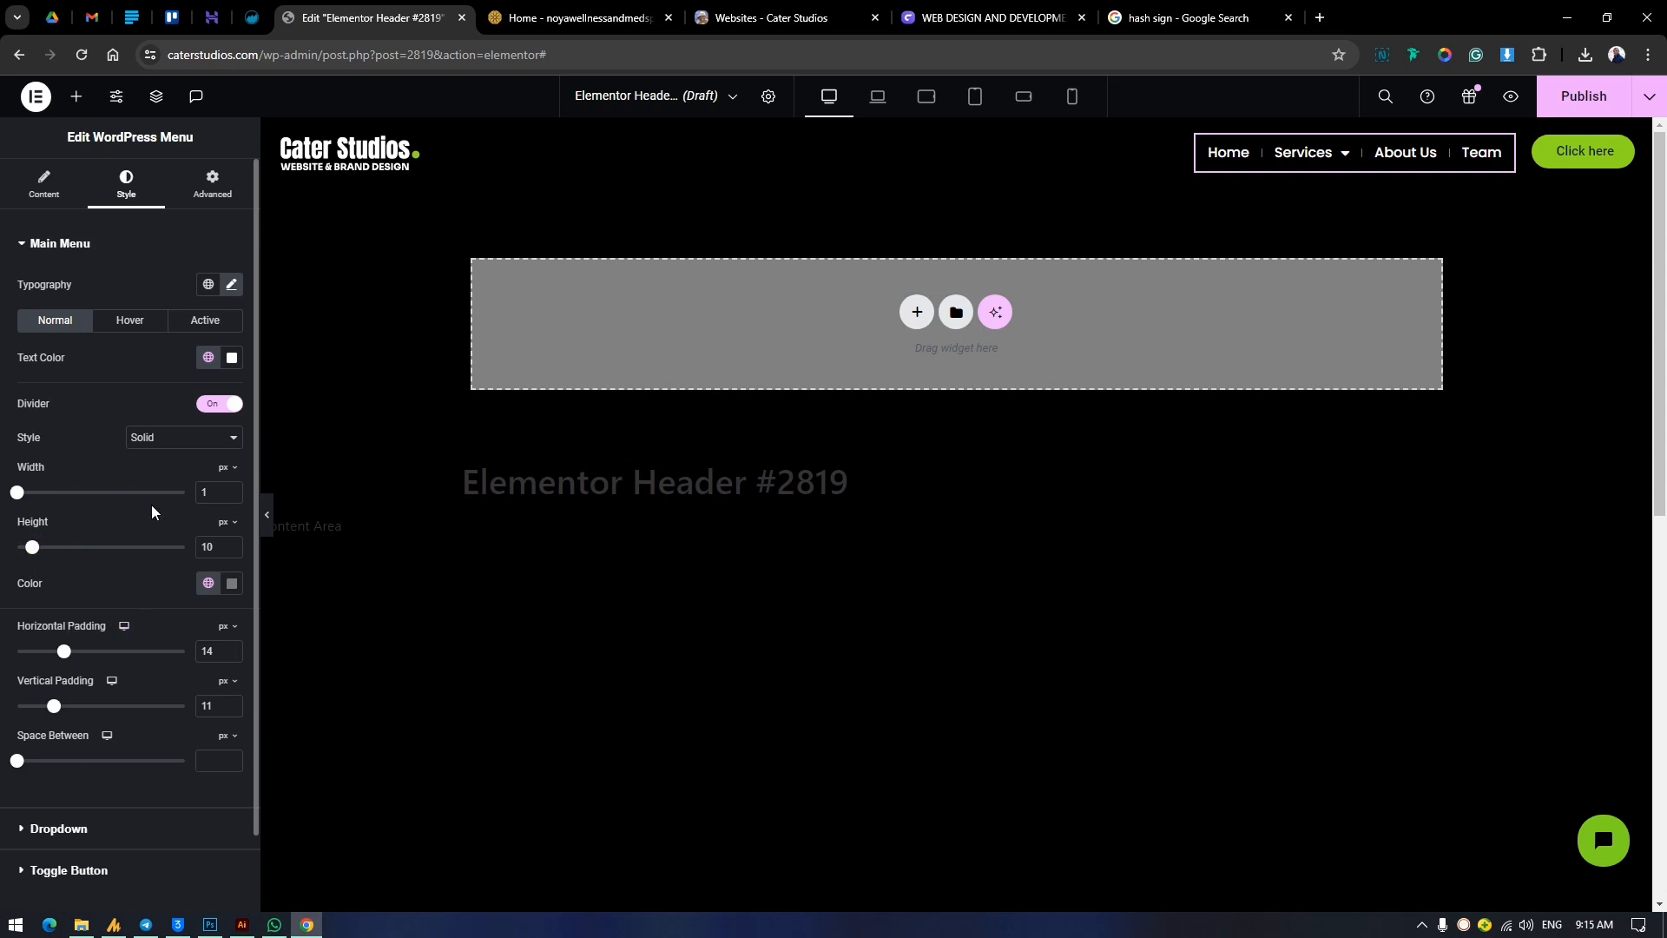
# Color the menu dividers with the green Accent global color, then adjust it to a darker, muted custom green.
pyautogui.click(192, 584)
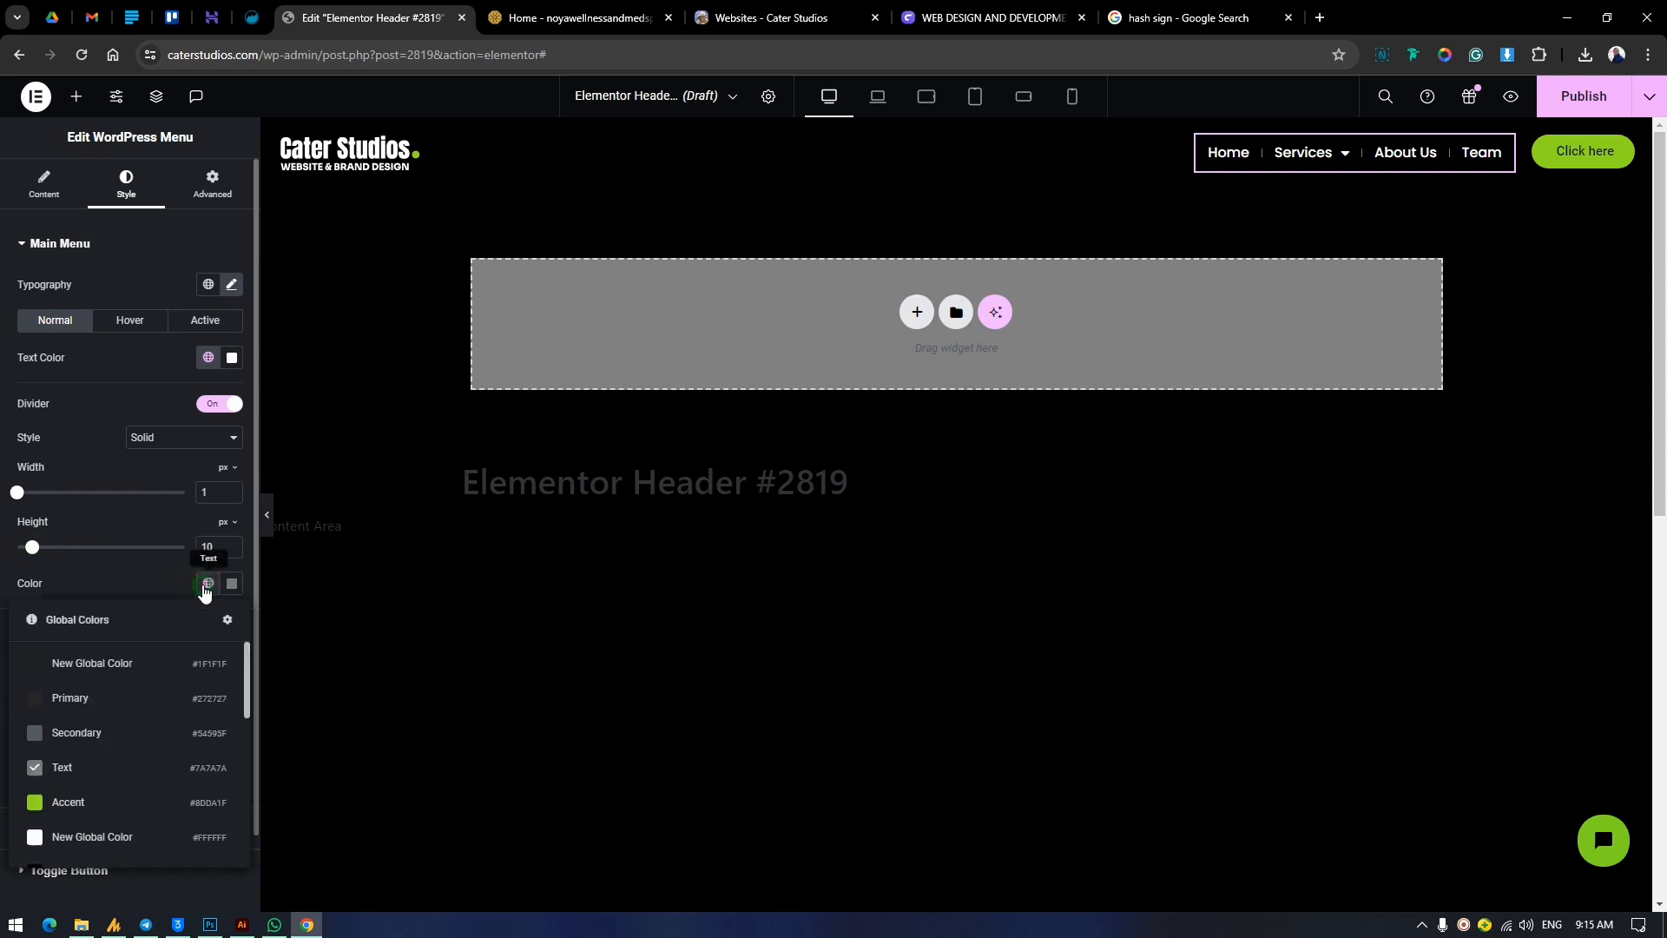
pyautogui.click(76, 797)
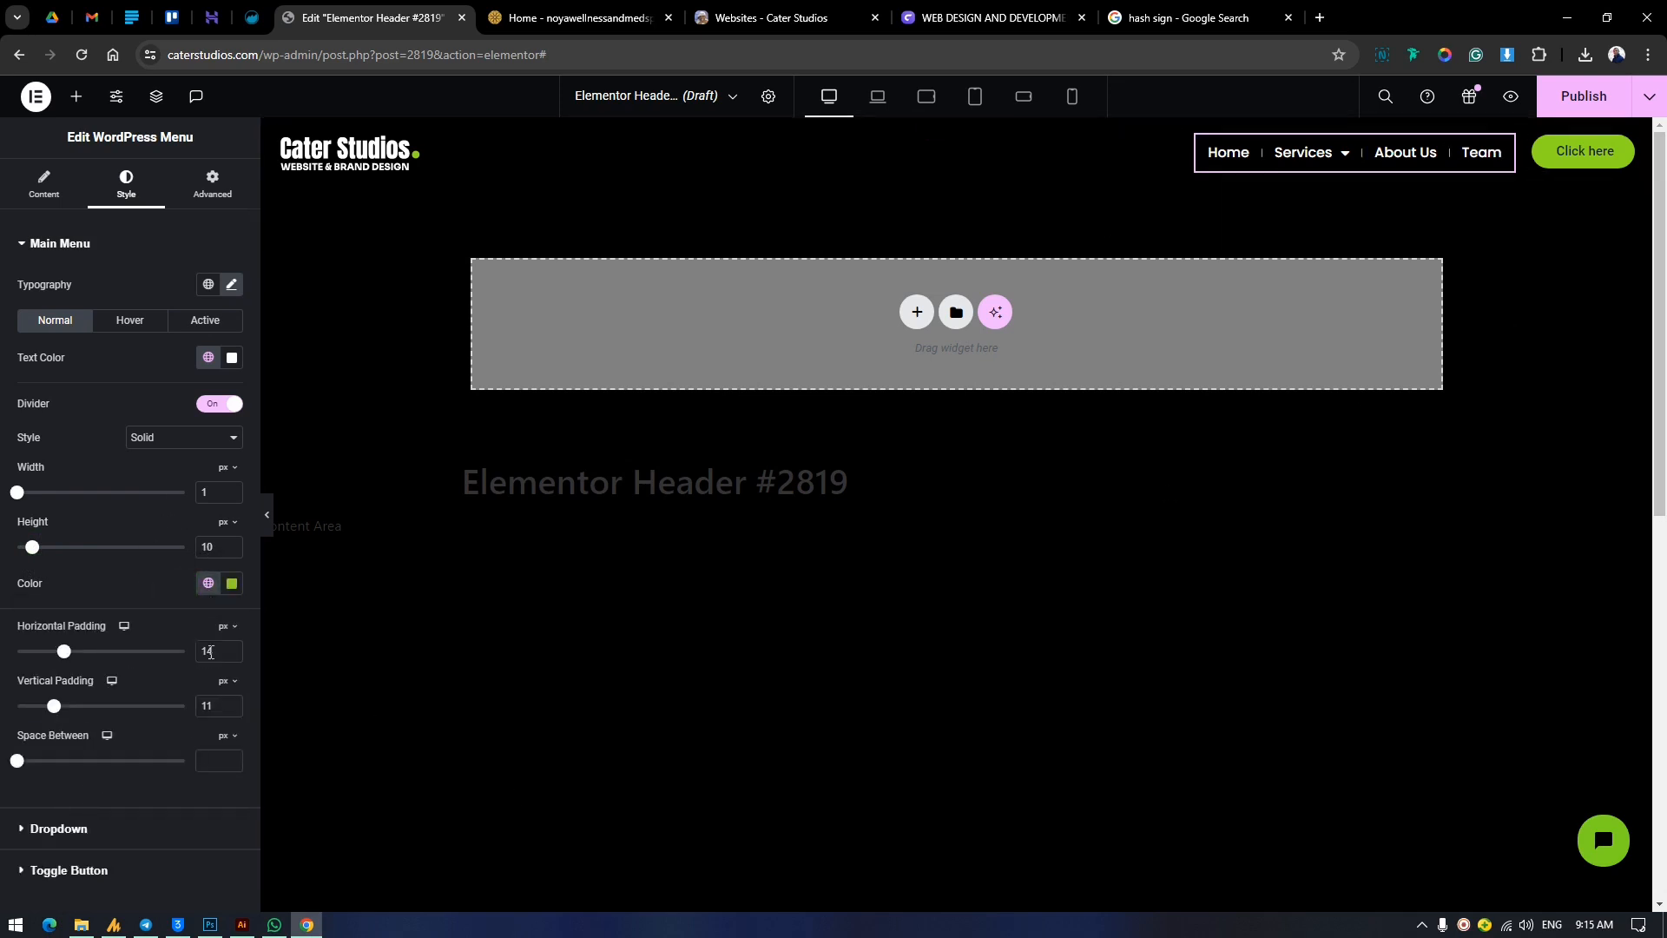
pyautogui.click(232, 583)
pyautogui.moveTo(238, 707)
pyautogui.mouseDown()
pyautogui.moveTo(186, 700)
pyautogui.moveTo(203, 682)
pyautogui.mouseUp()
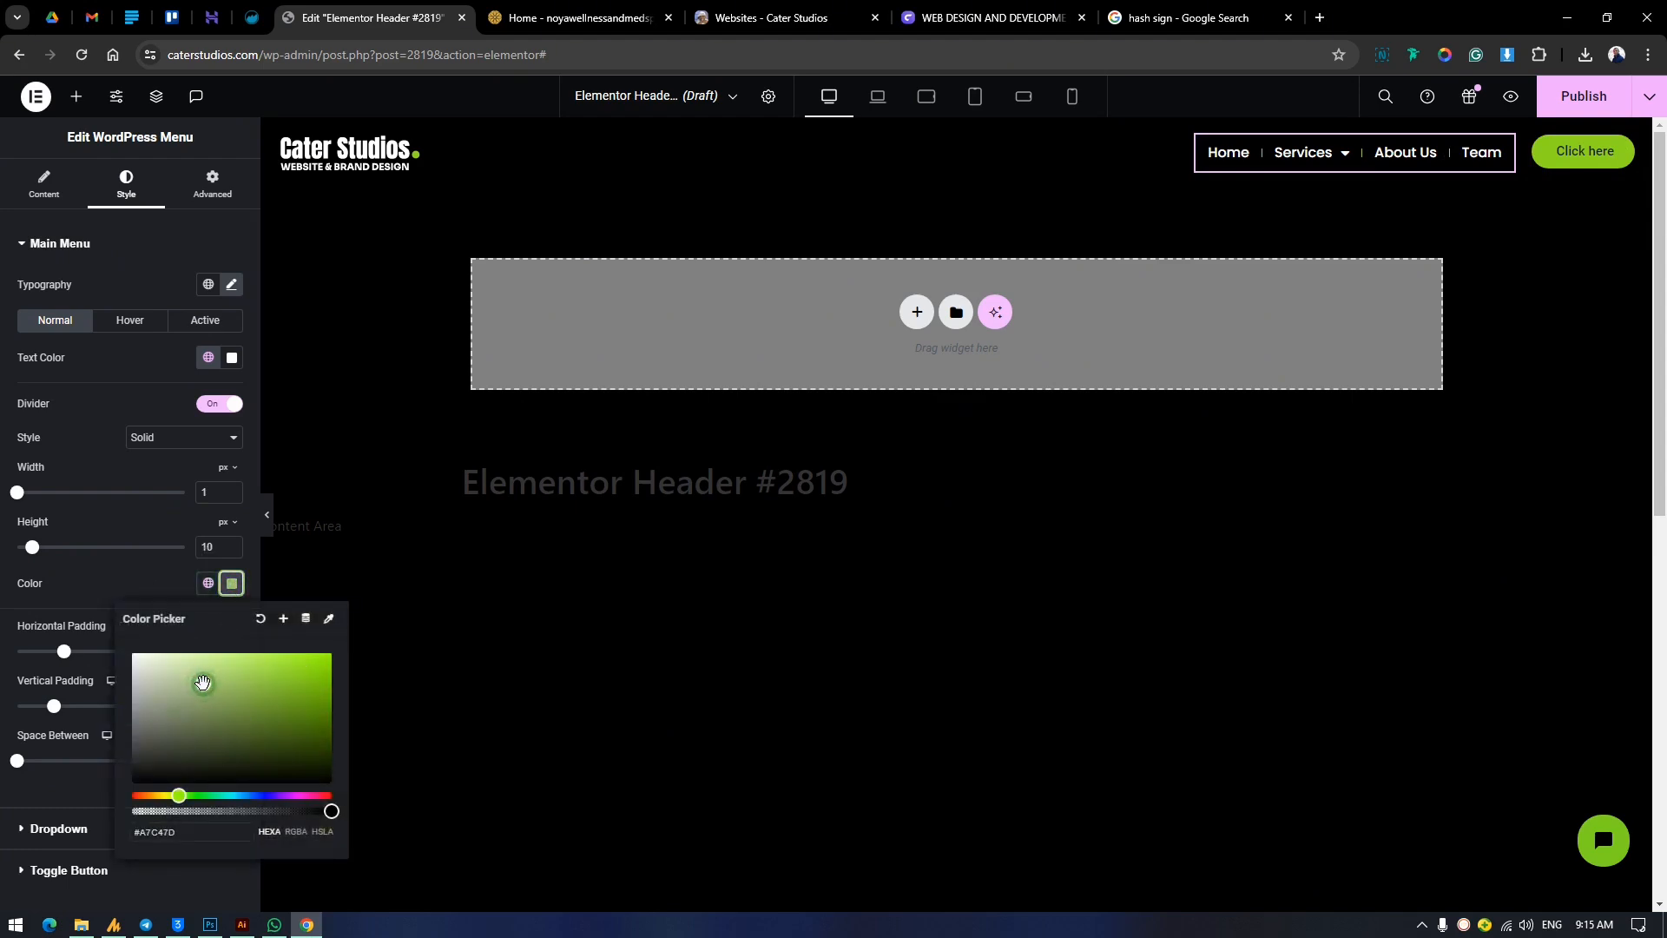
pyautogui.click(258, 691)
pyautogui.click(260, 712)
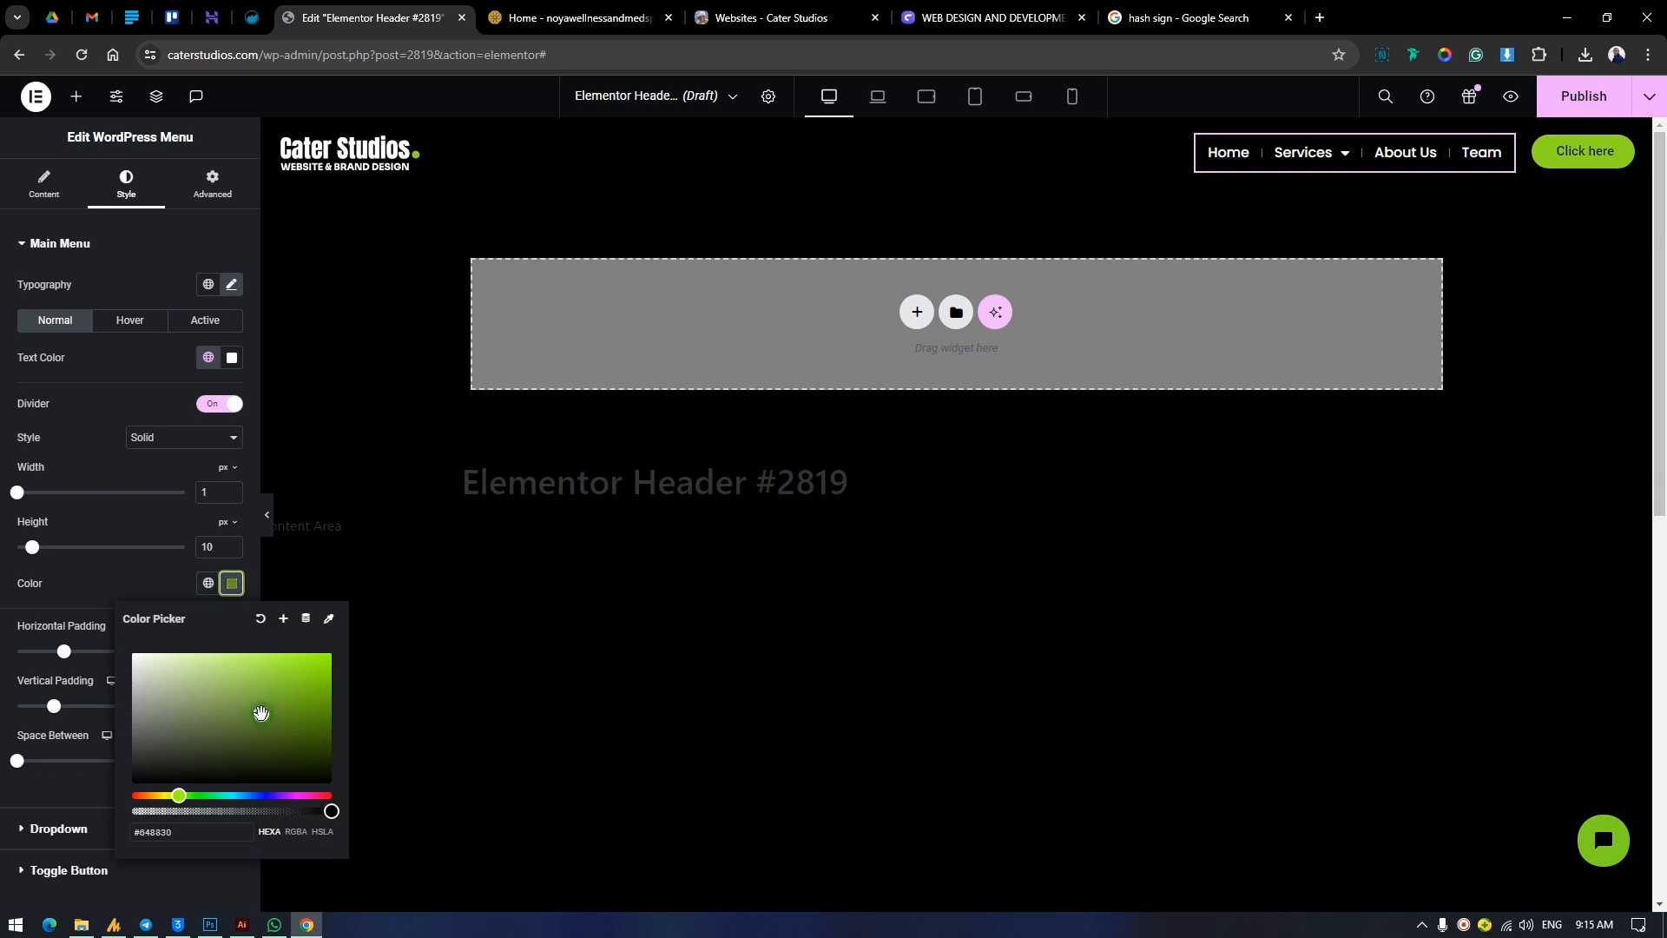
pyautogui.click(114, 617)
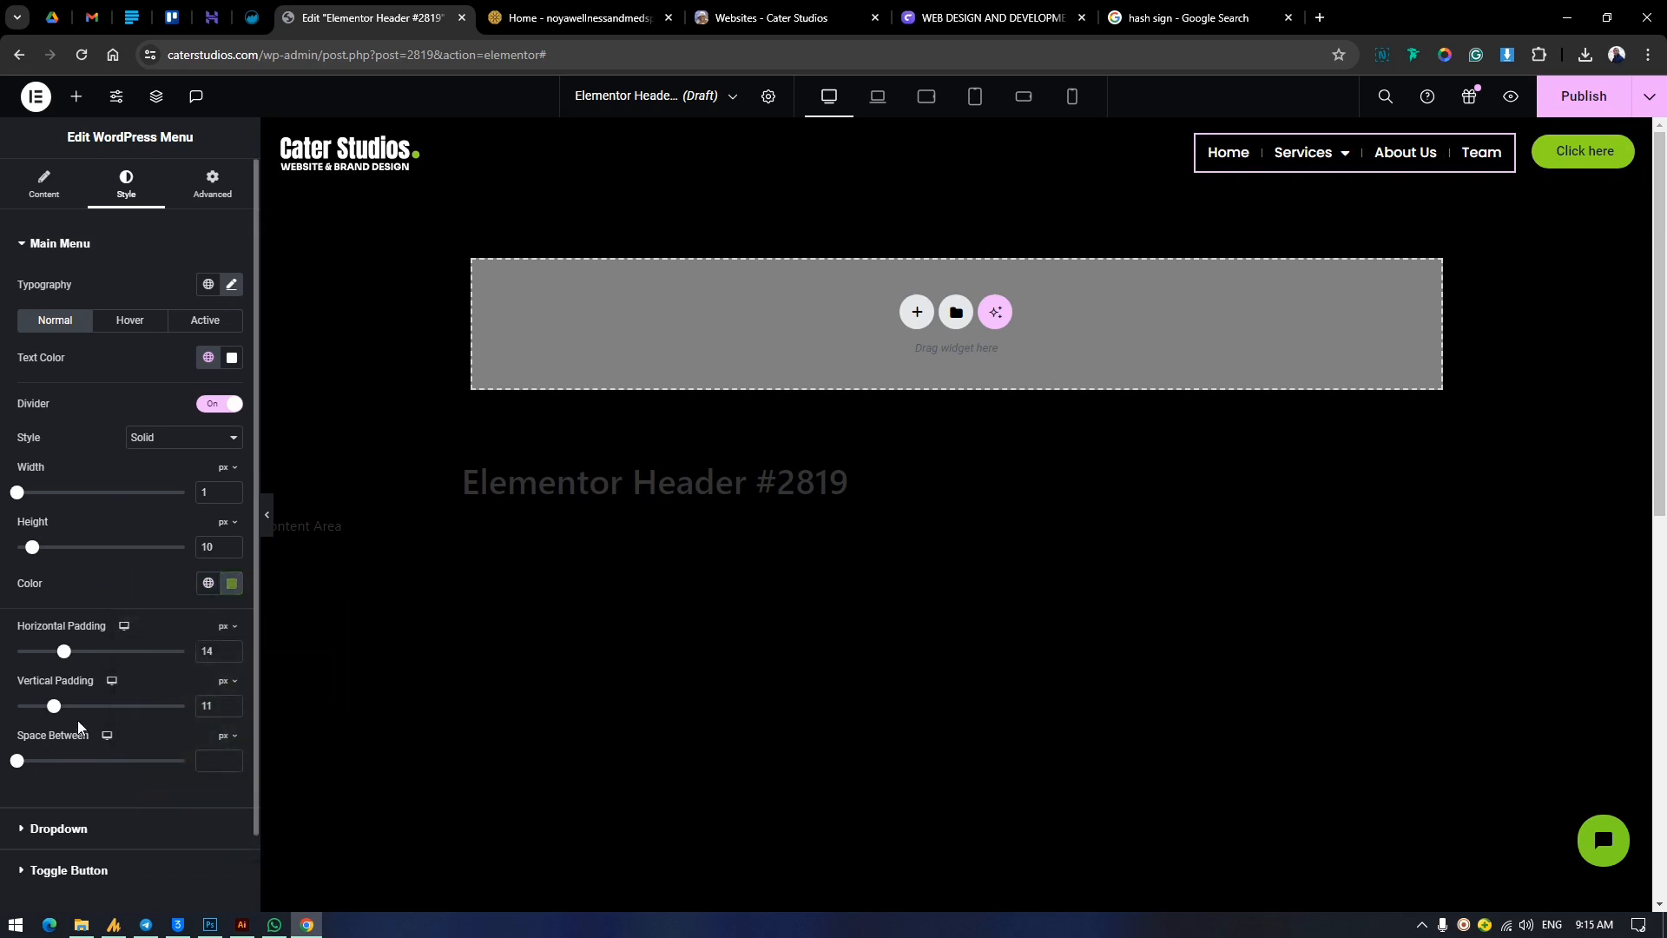
# Change the dropdown submenu's font family to Poppins and its size to 17 px.
pyautogui.scroll(-1, 51, 790)
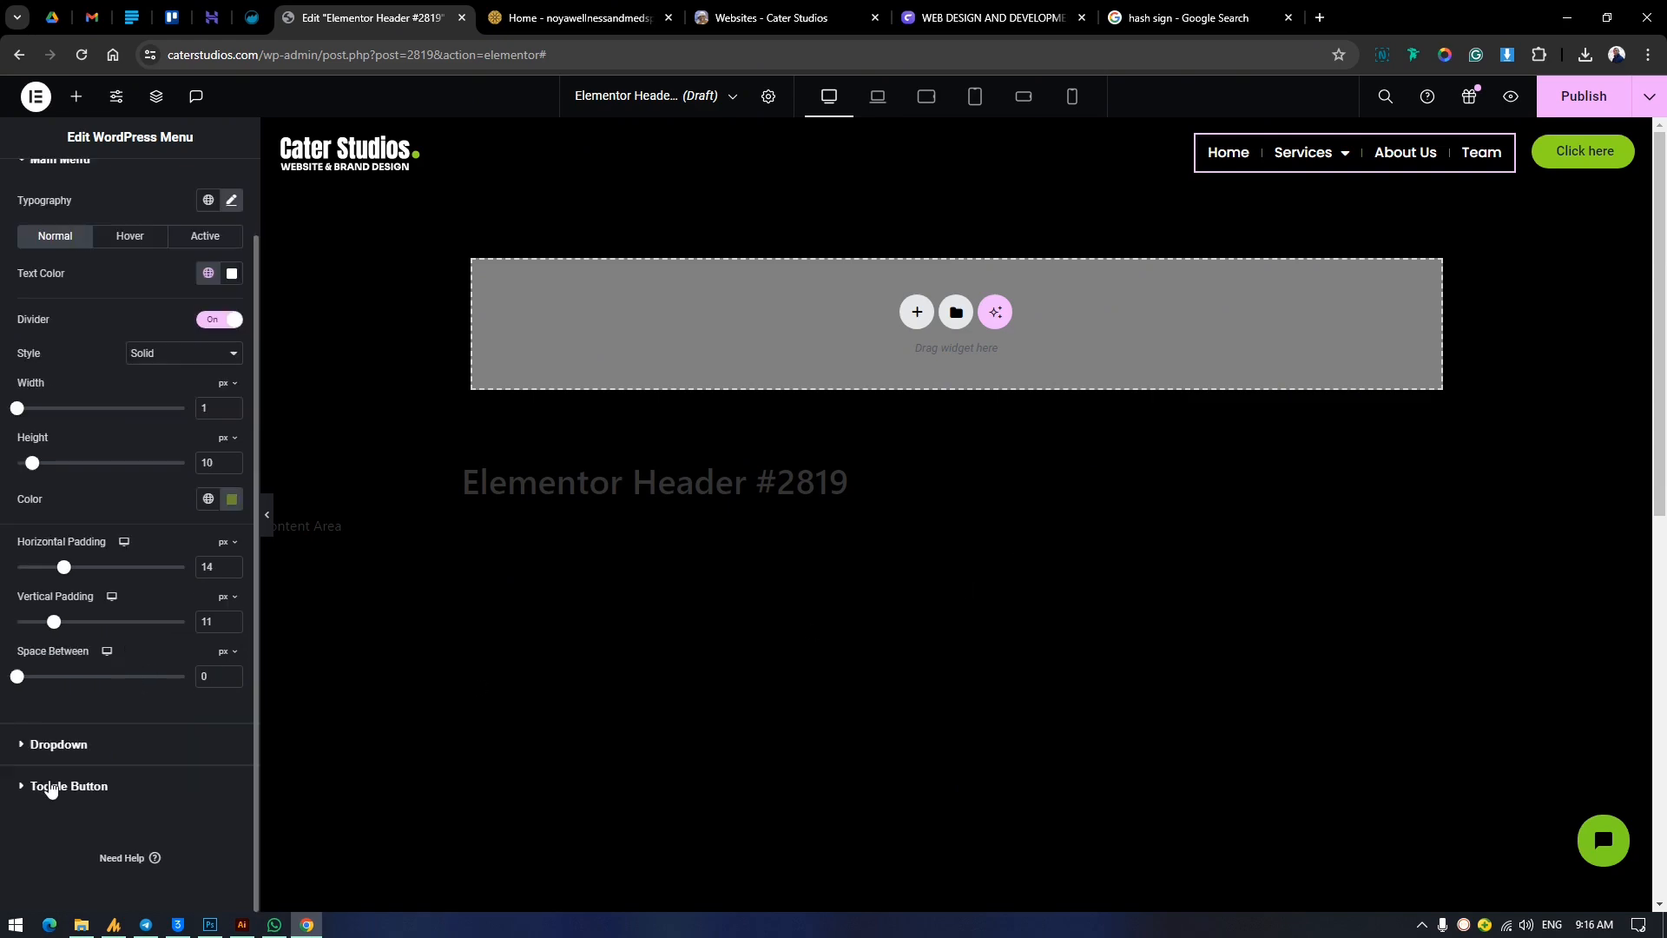
pyautogui.click(55, 747)
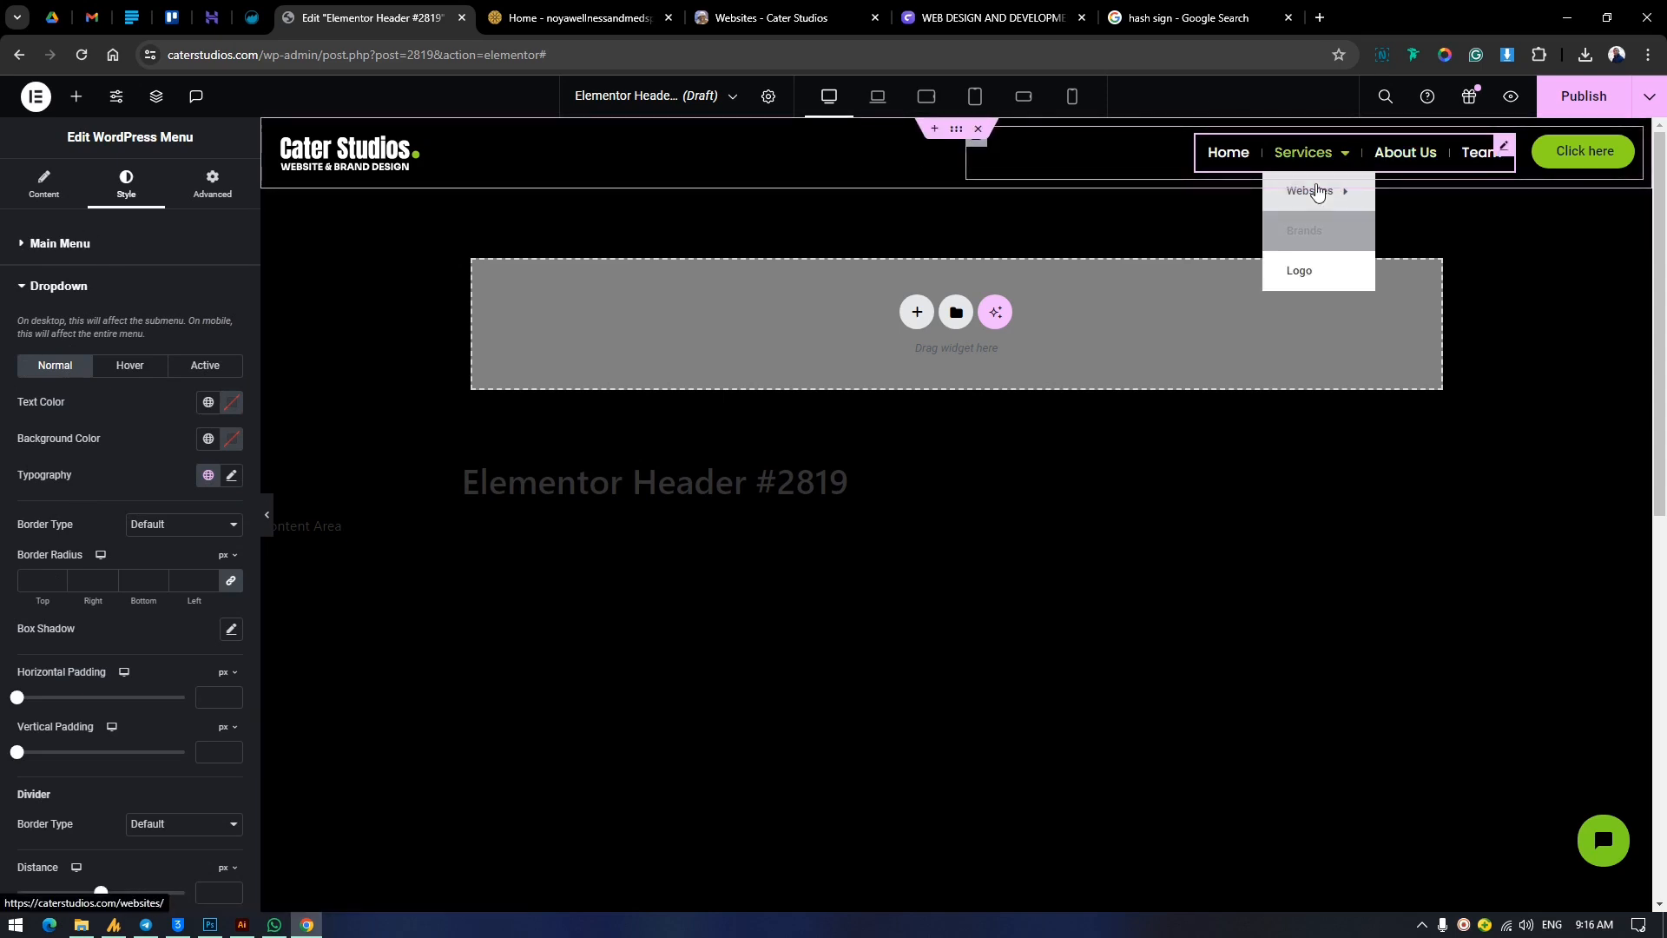
pyautogui.click(231, 476)
pyautogui.click(178, 571)
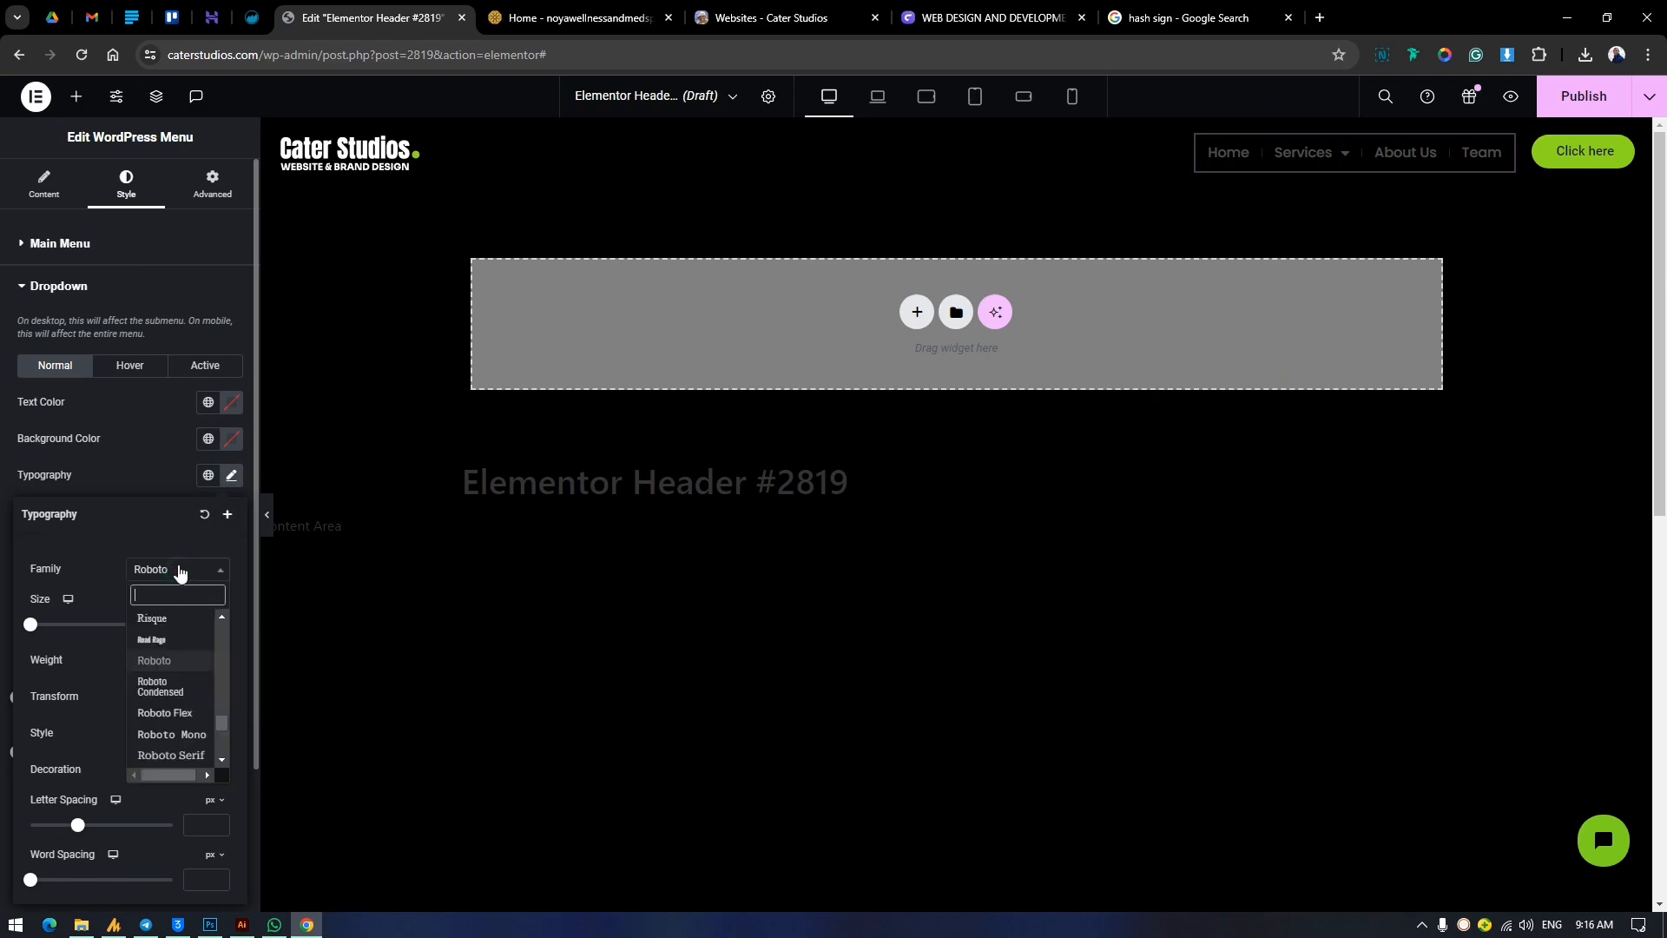
pyautogui.write('poppins')
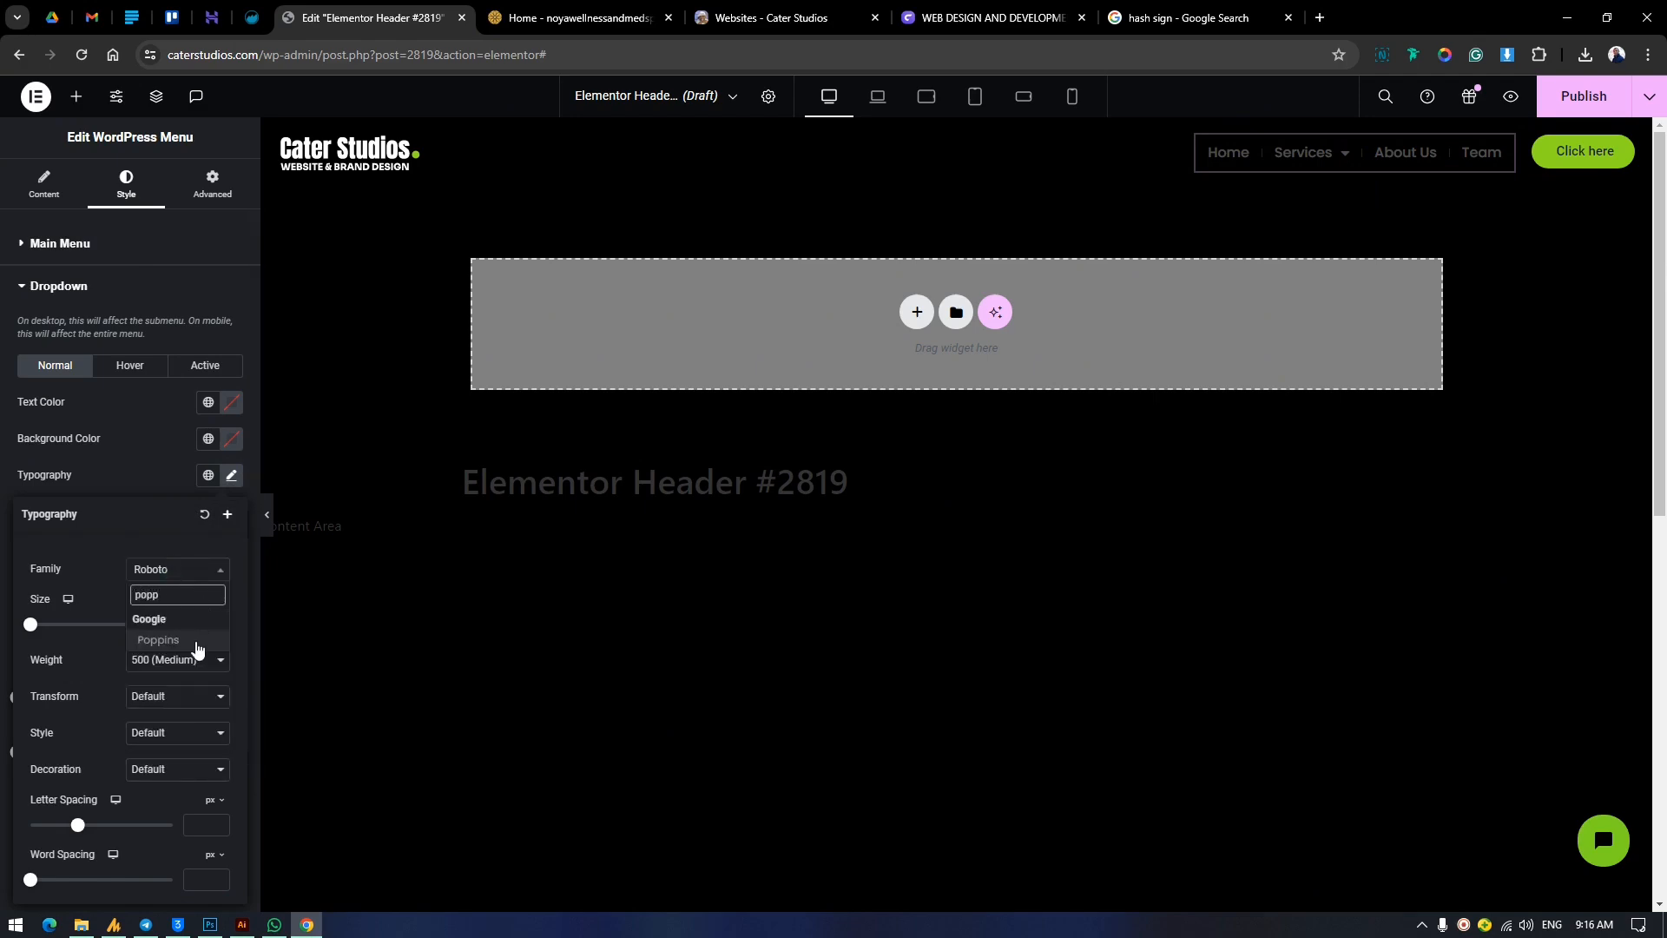
pyautogui.click(196, 640)
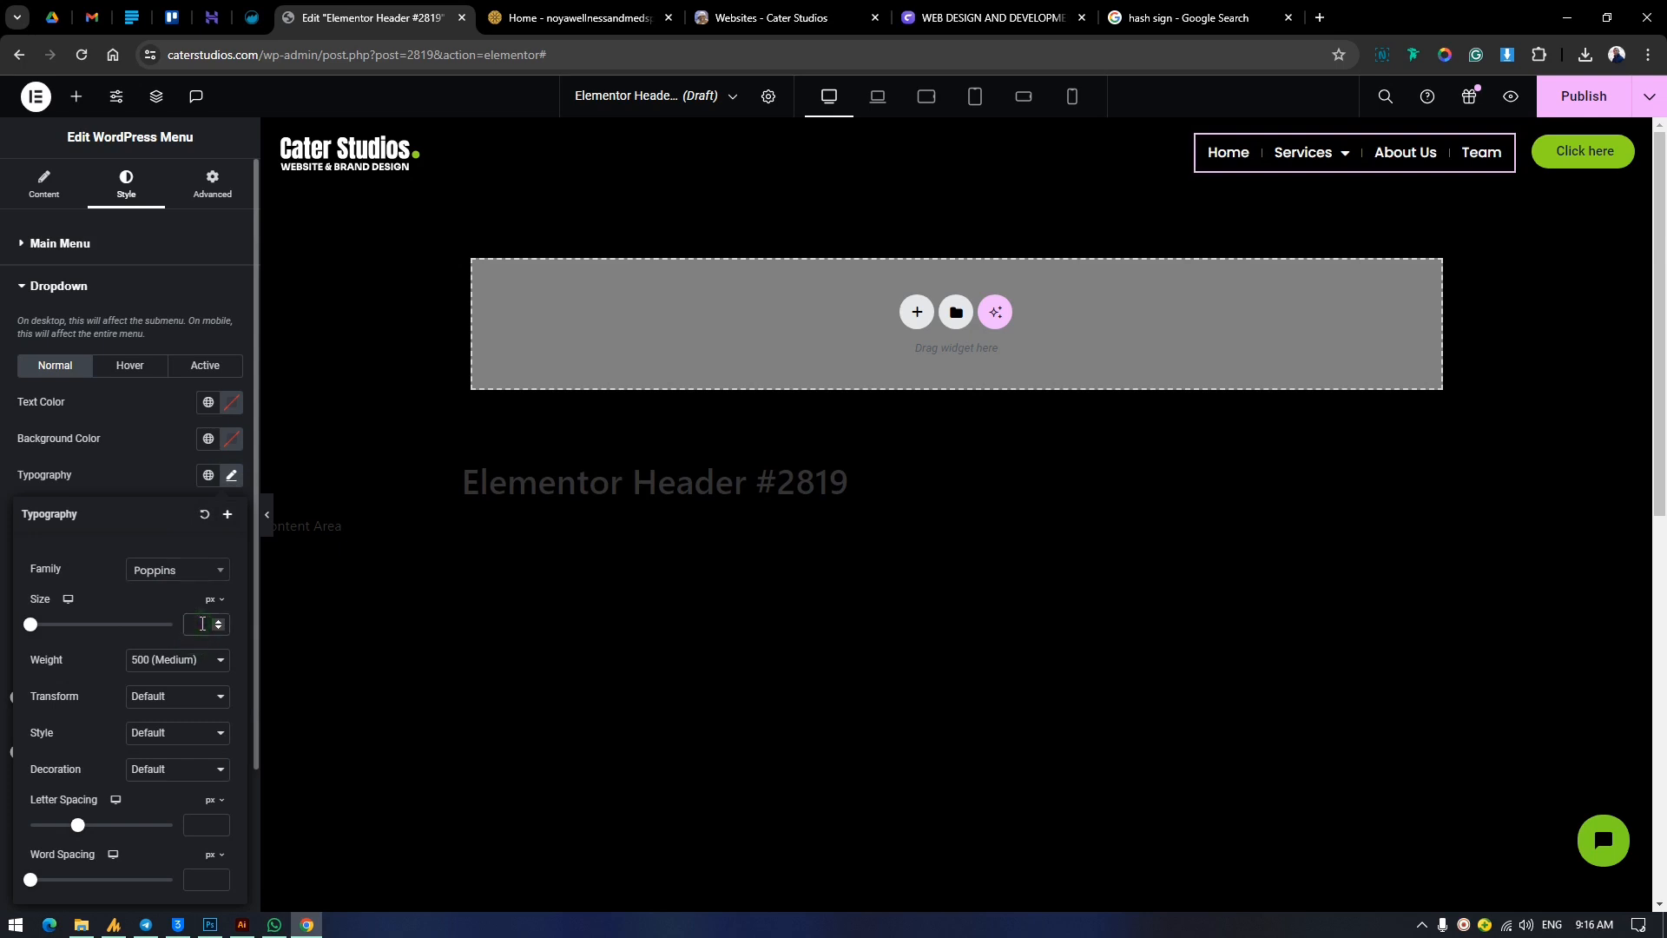
pyautogui.moveTo(1307, 160)
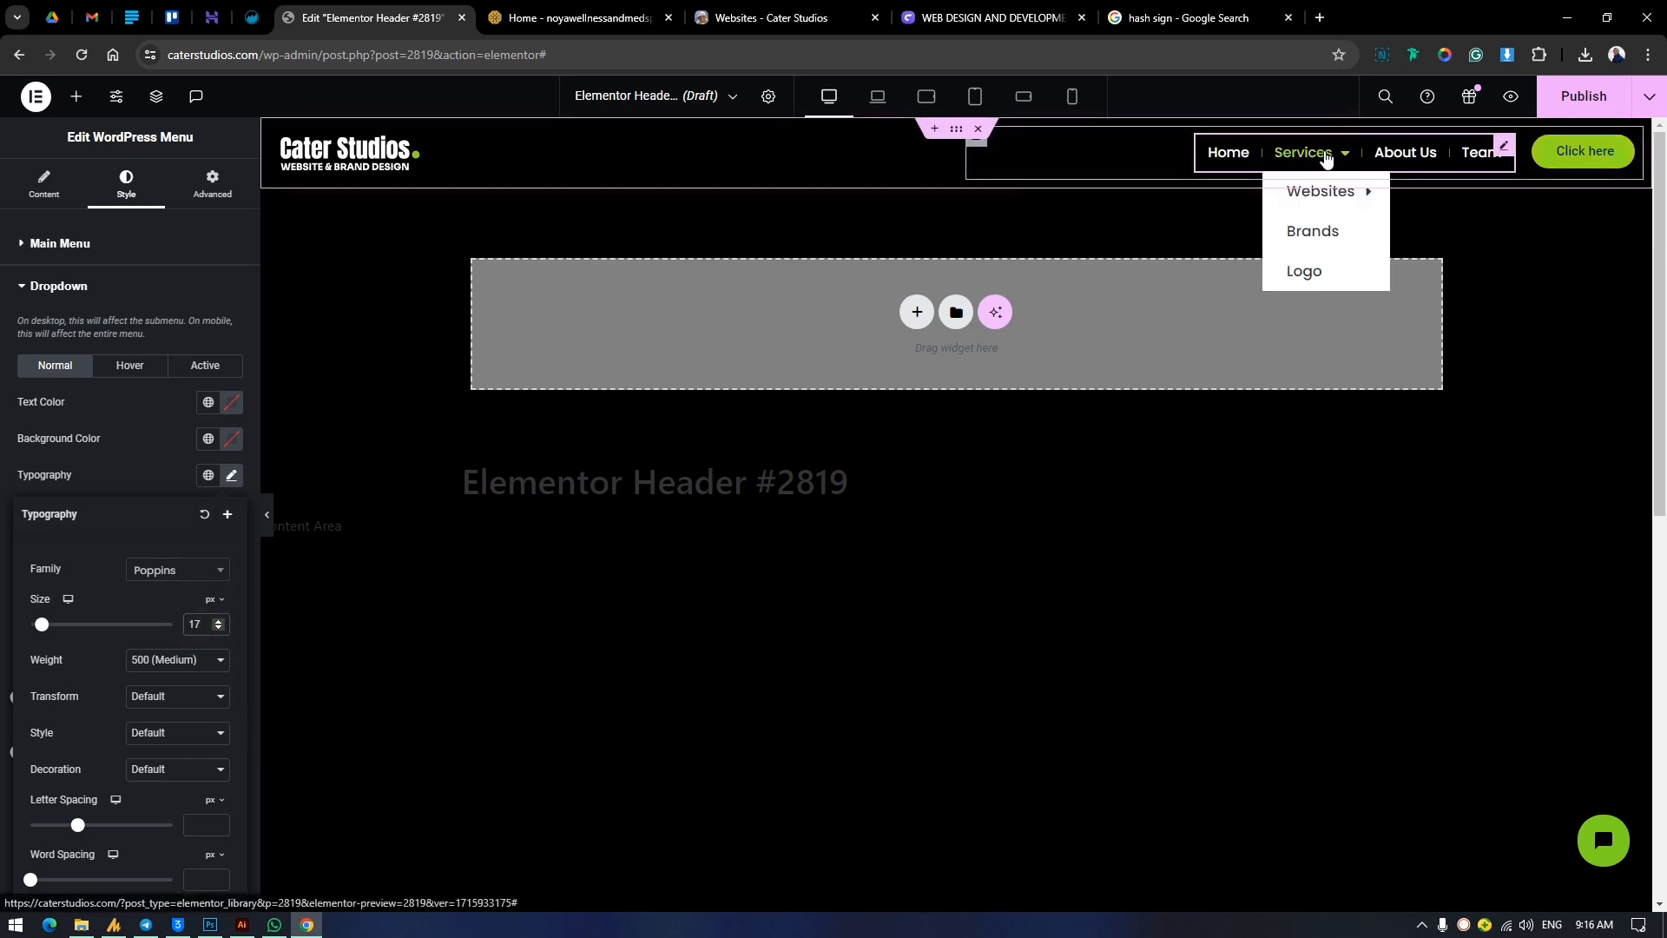
pyautogui.moveTo(1322, 191)
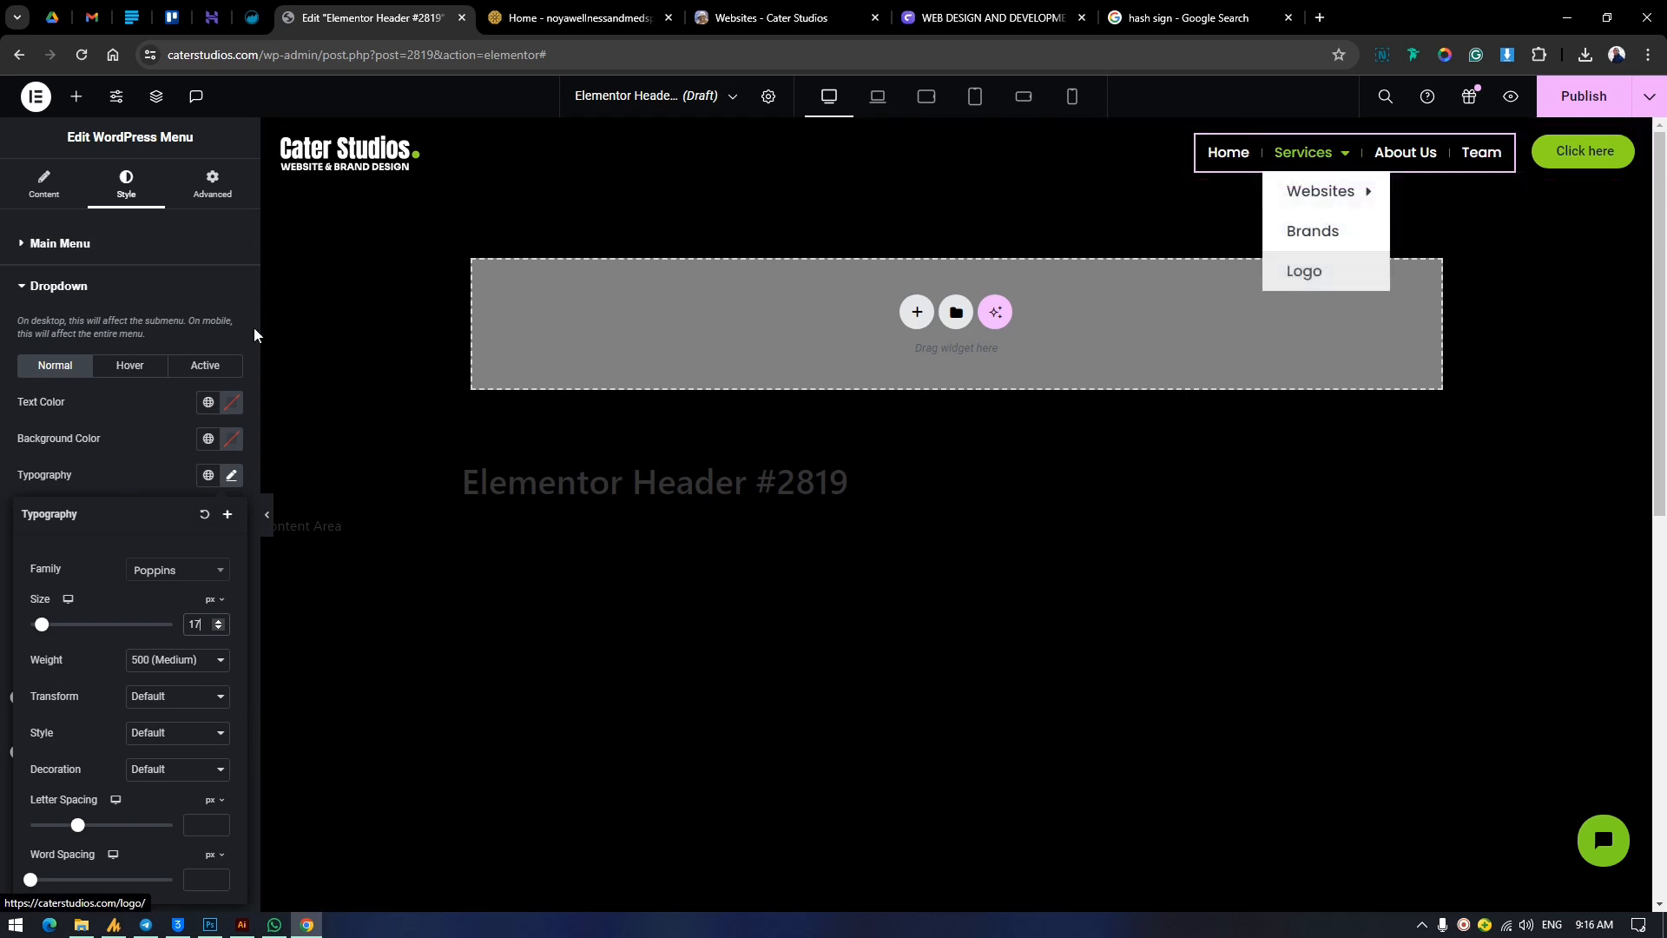
# Set the dropdown's normal text color to the dark global color #1F1F1F.
pyautogui.click(73, 369)
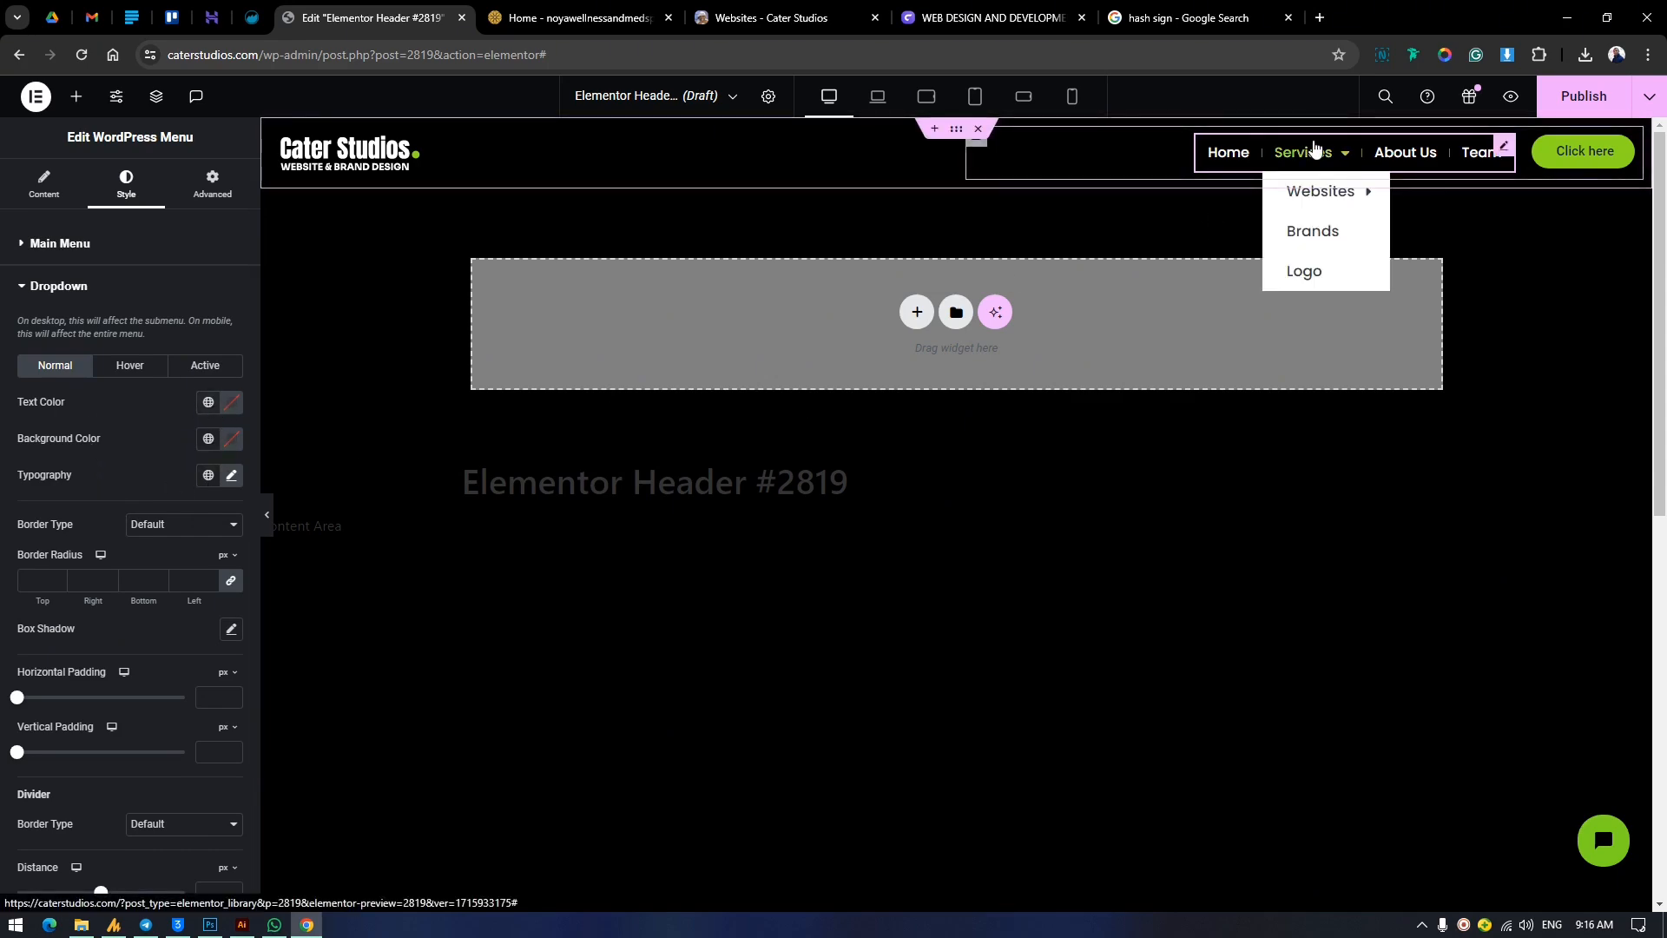
pyautogui.click(207, 401)
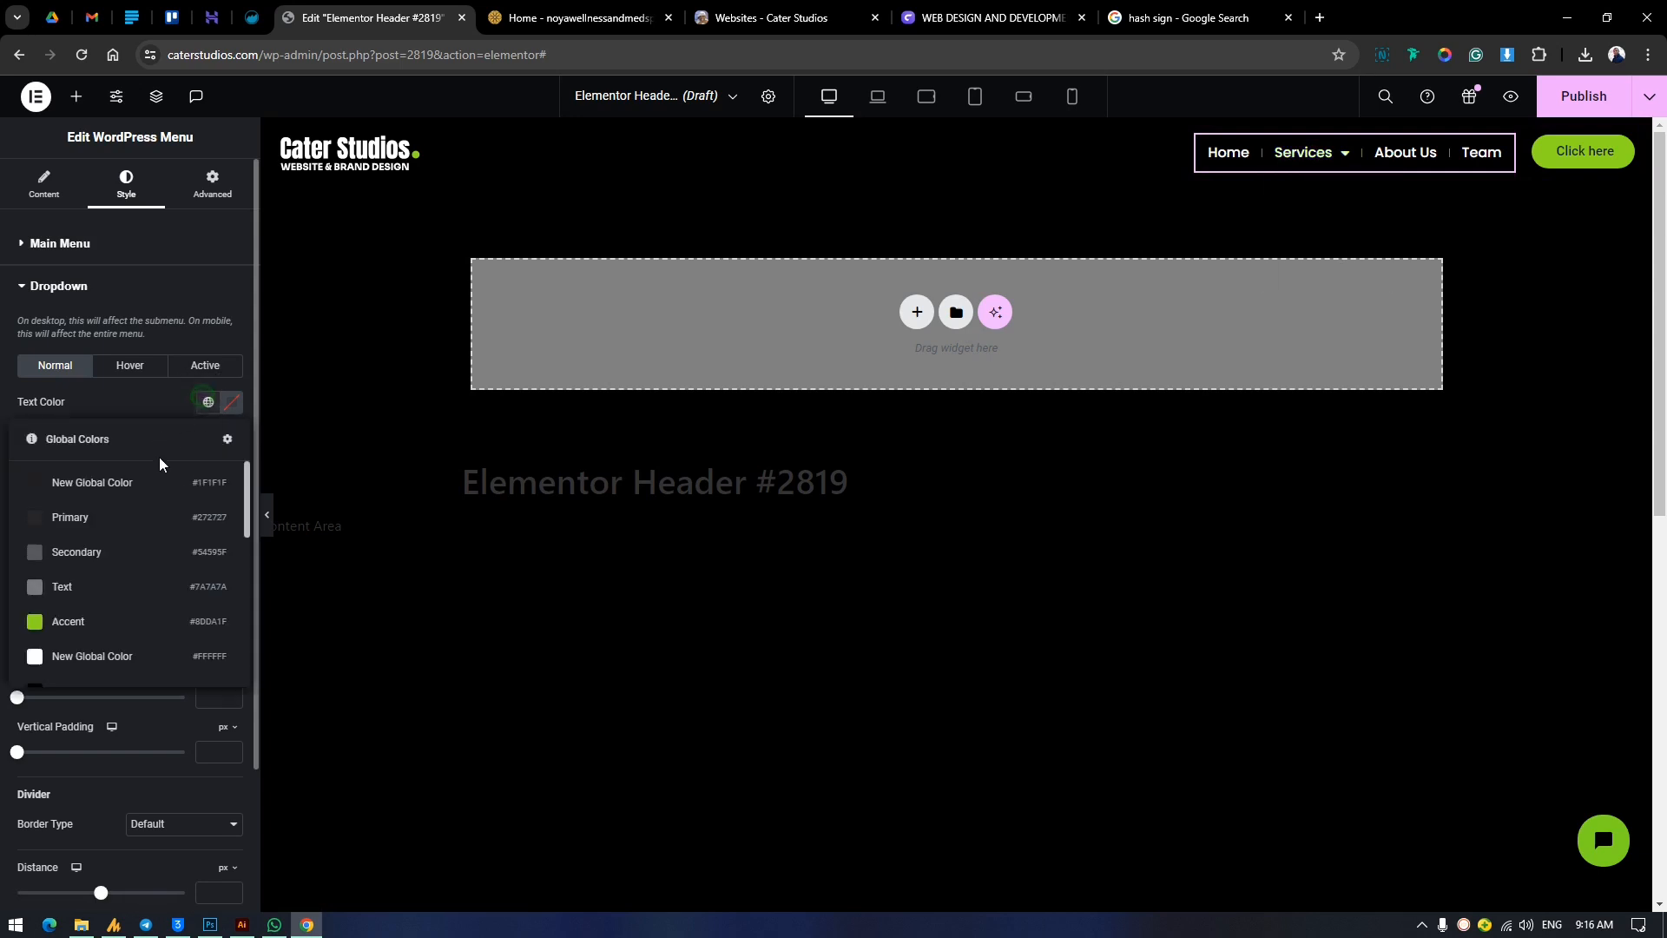
pyautogui.click(95, 483)
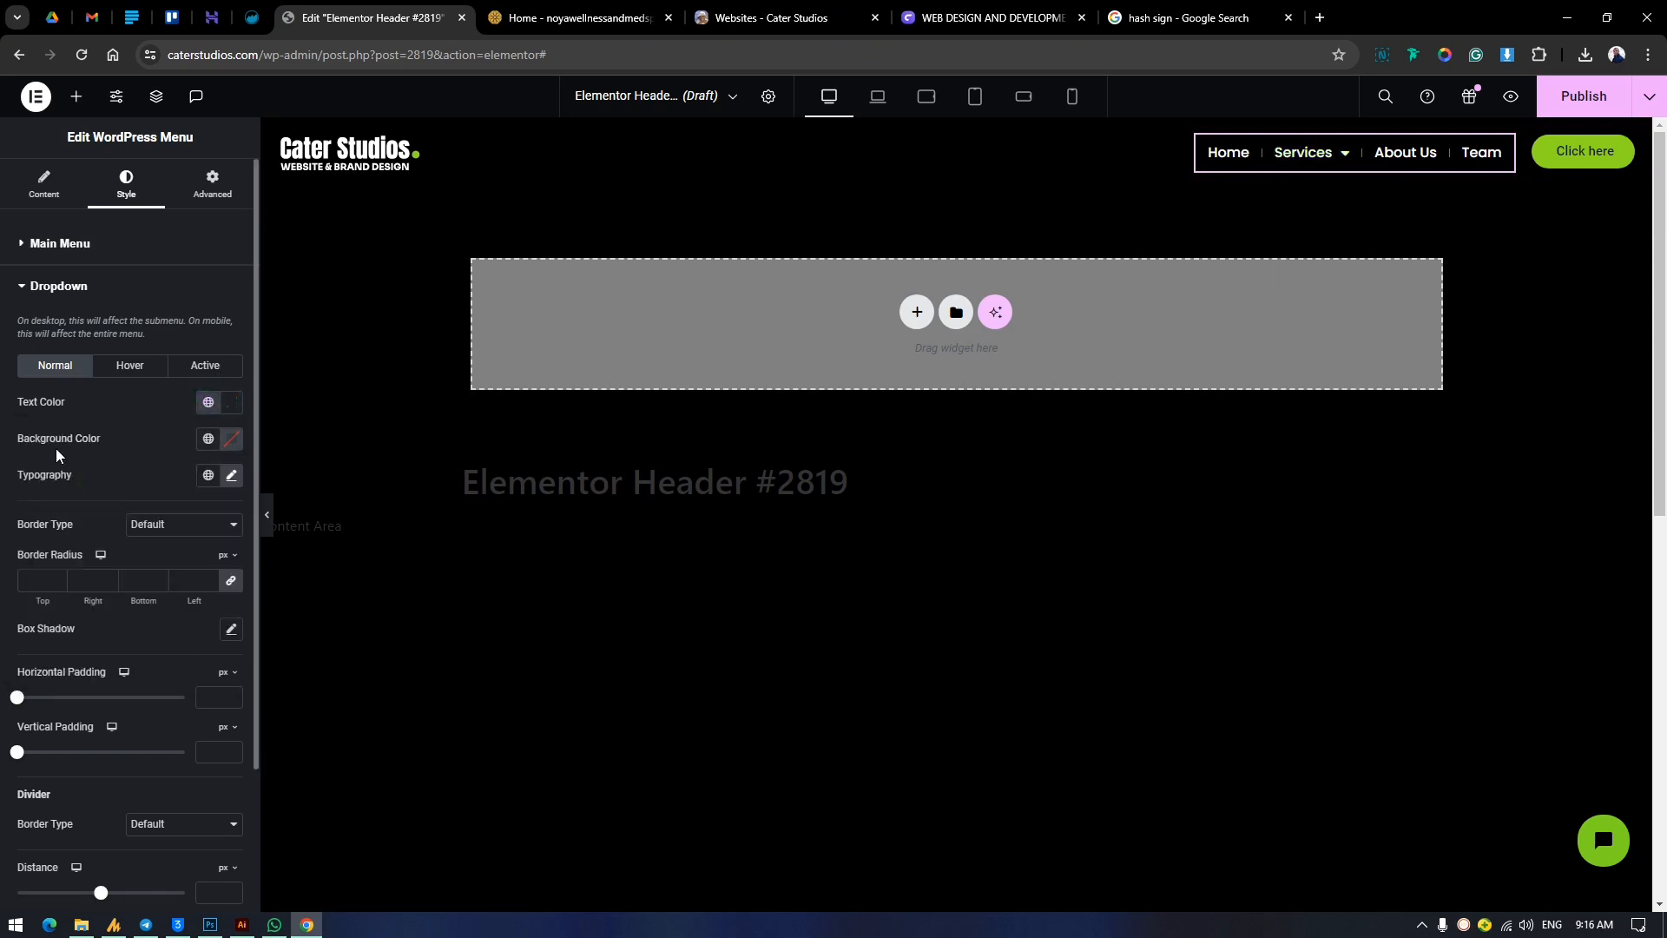
pyautogui.moveTo(1307, 152)
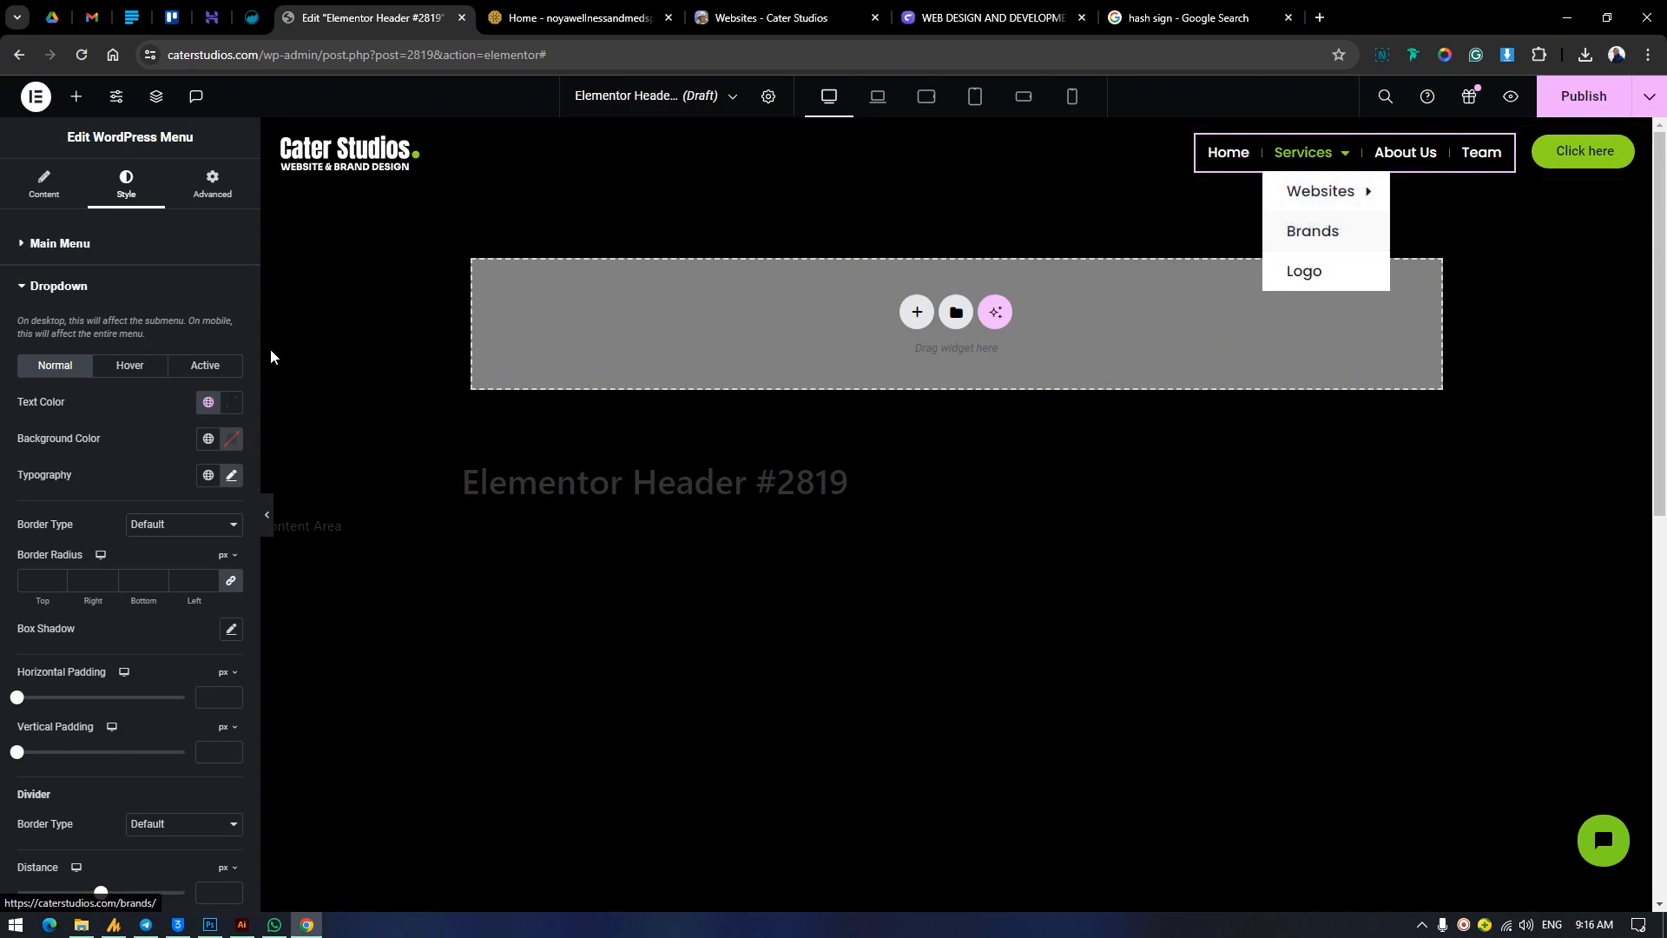
# Try a dark global color as the dropdown's normal background color.
pyautogui.click(208, 439)
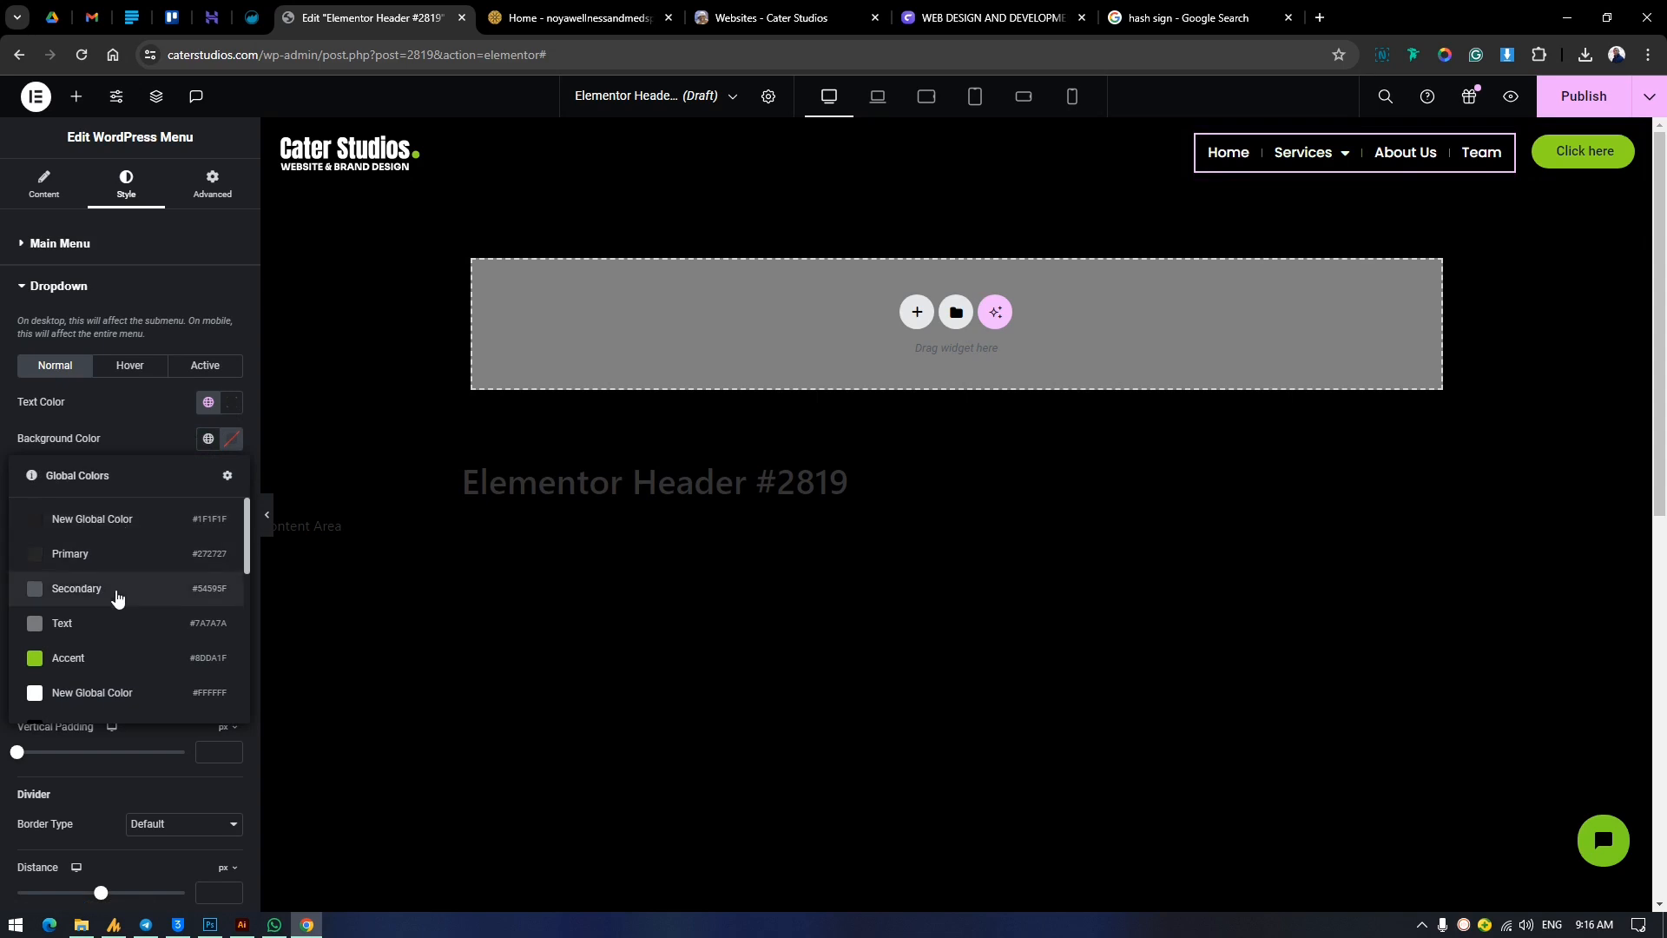
pyautogui.scroll(-3, 113, 582)
pyautogui.click(106, 566)
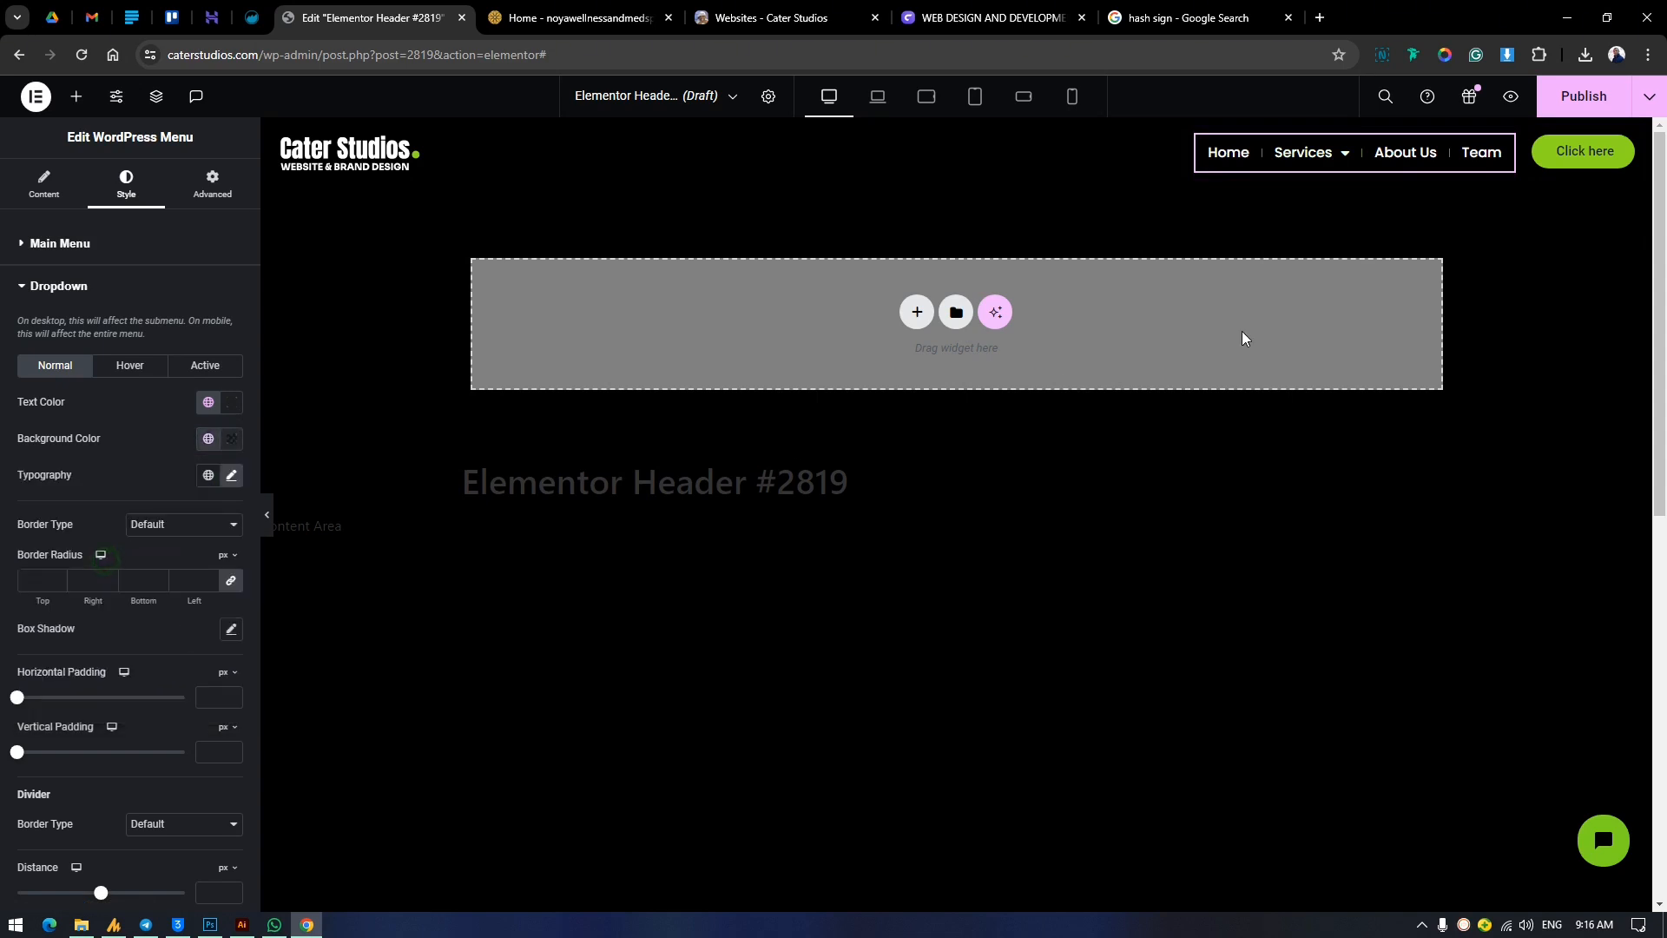
# Set the dropdown's normal background color to the green Accent global color.
pyautogui.moveTo(1307, 152)
pyautogui.click(209, 438)
pyautogui.click(122, 655)
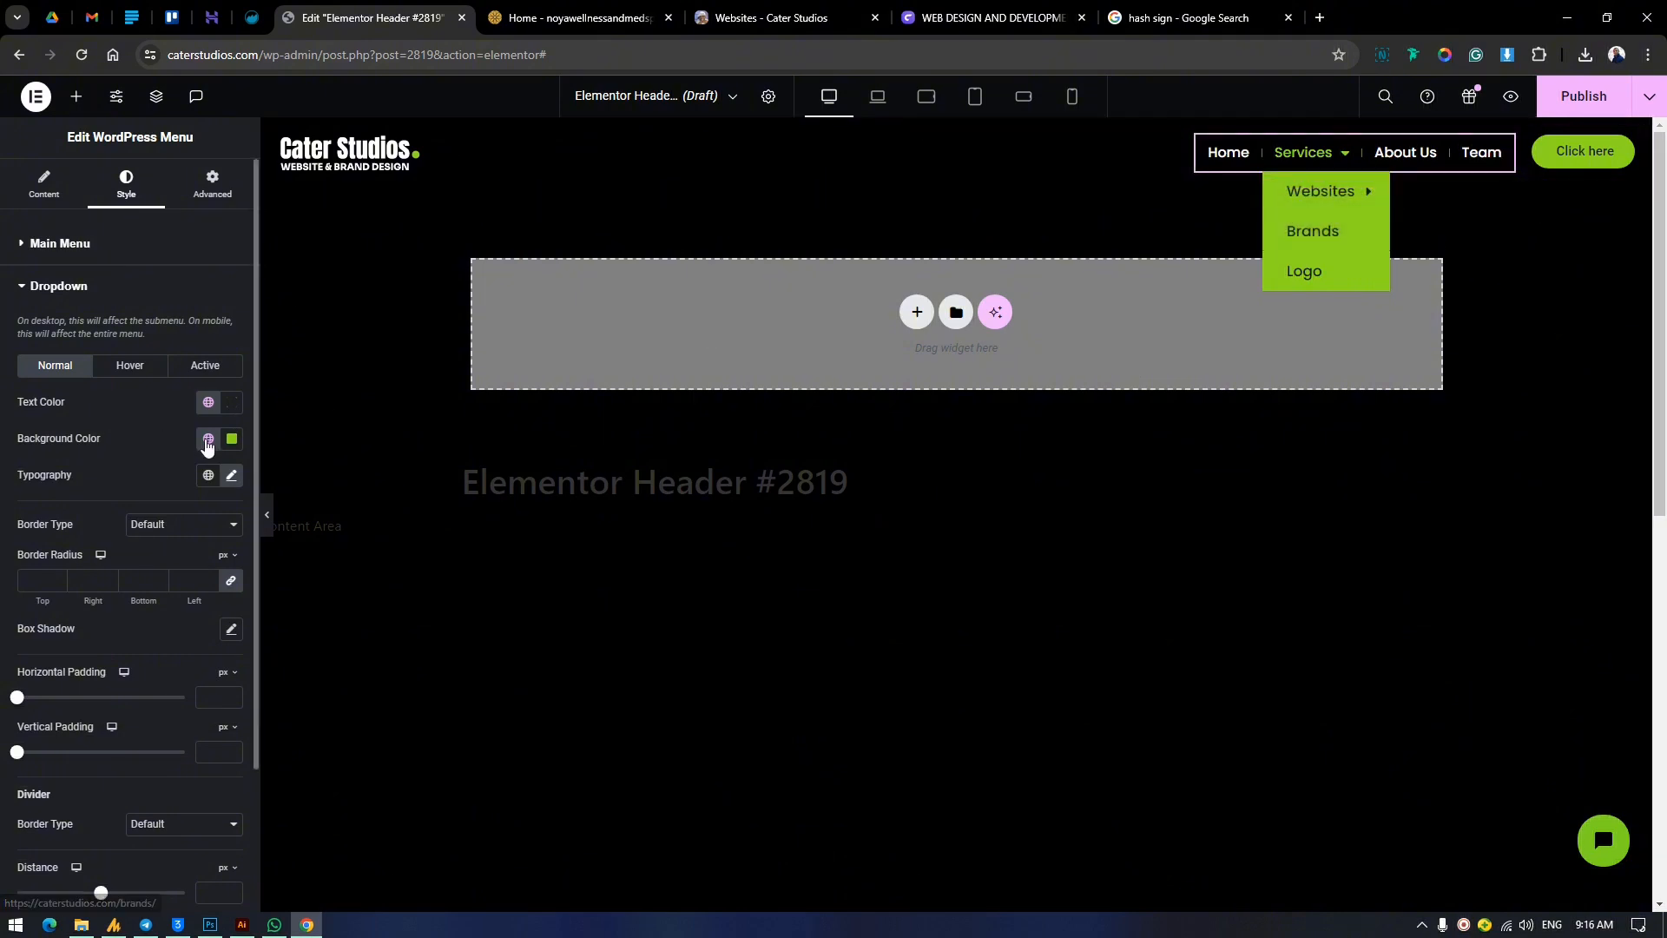
# Set the dropdown's hover background color to the black global color #000000.
pyautogui.click(130, 368)
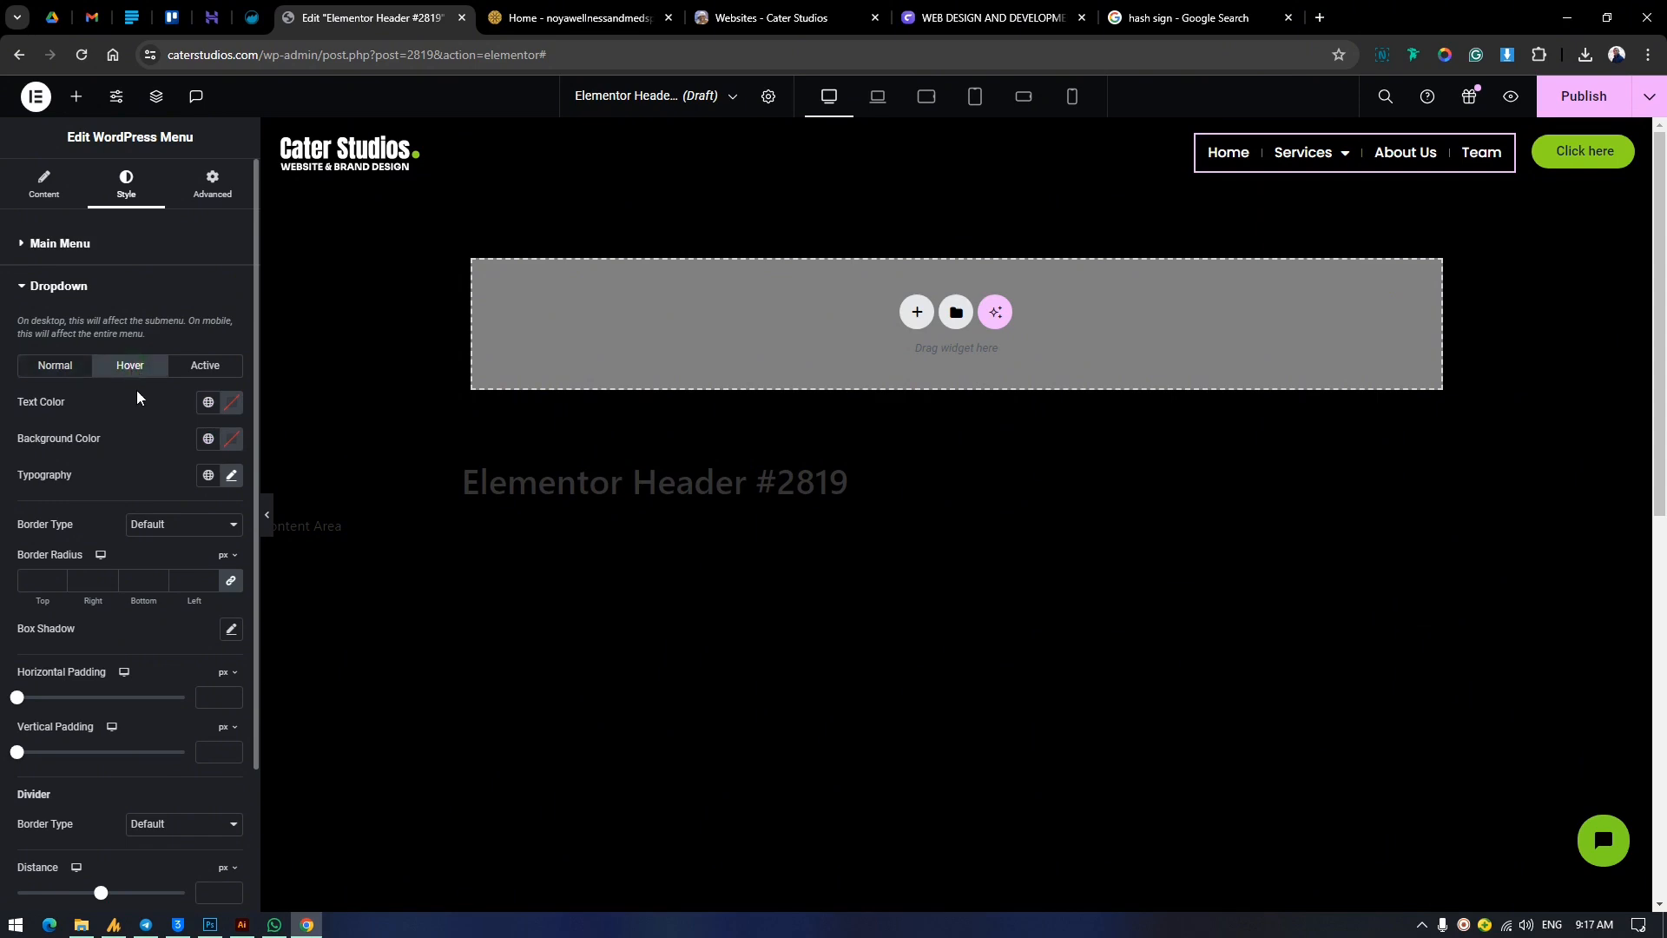
pyautogui.click(208, 439)
pyautogui.scroll(-1, 81, 640)
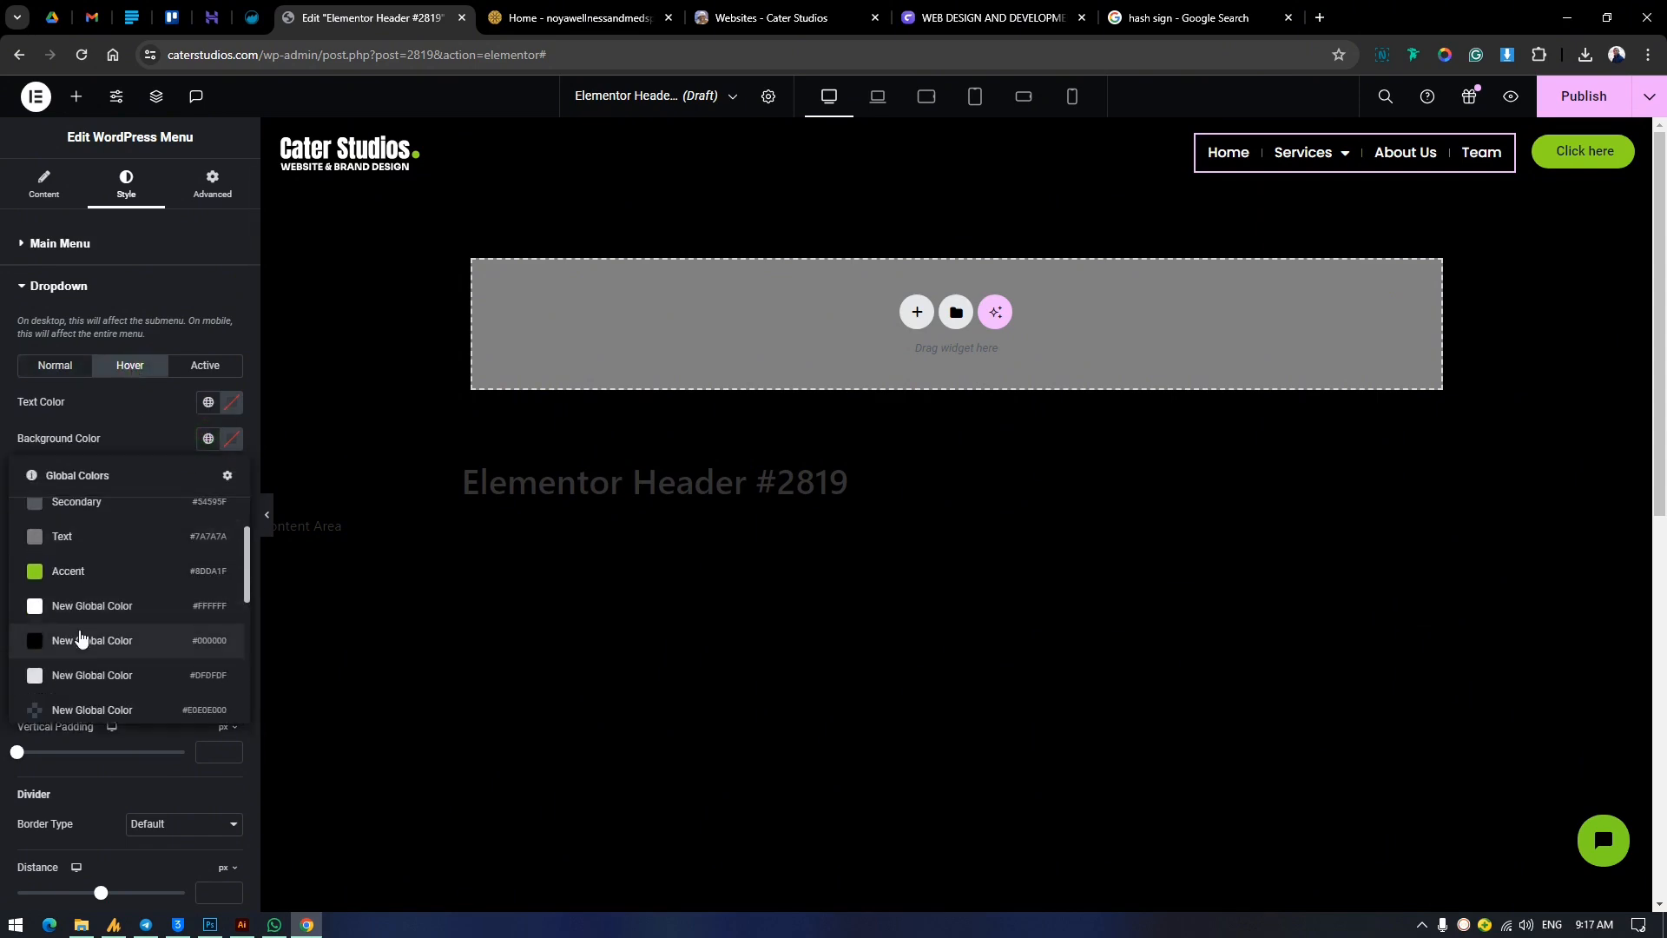
pyautogui.click(81, 640)
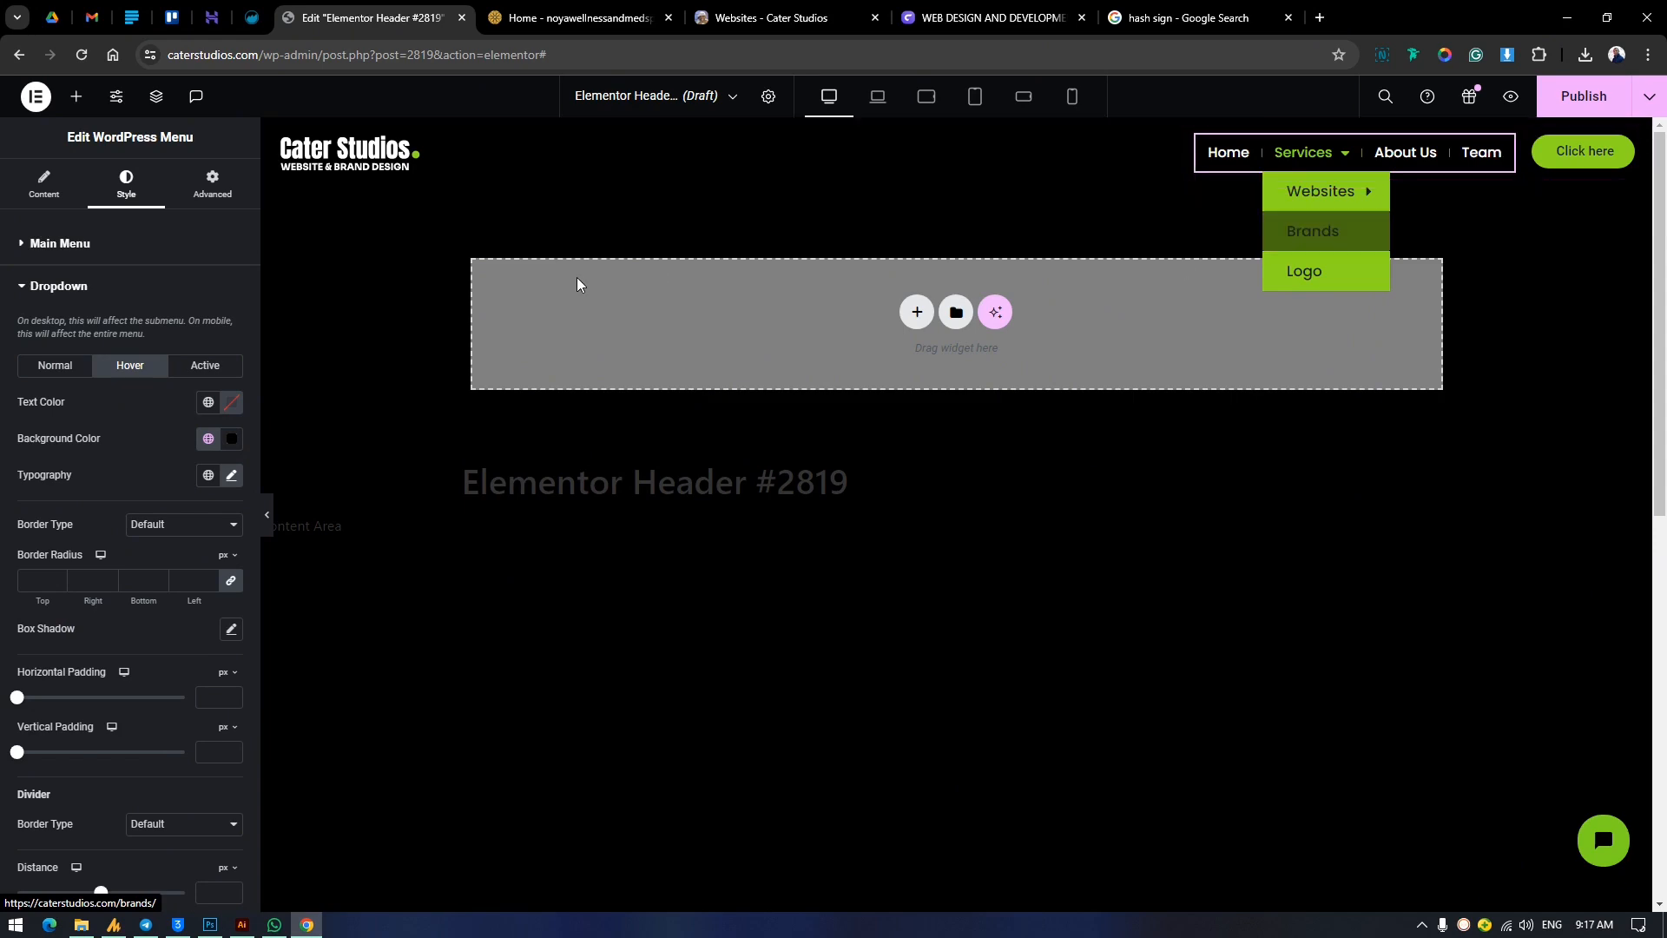
# Set the dropdown's hover text color to the green Accent global color after trying white #FFFFFF.
pyautogui.click(208, 401)
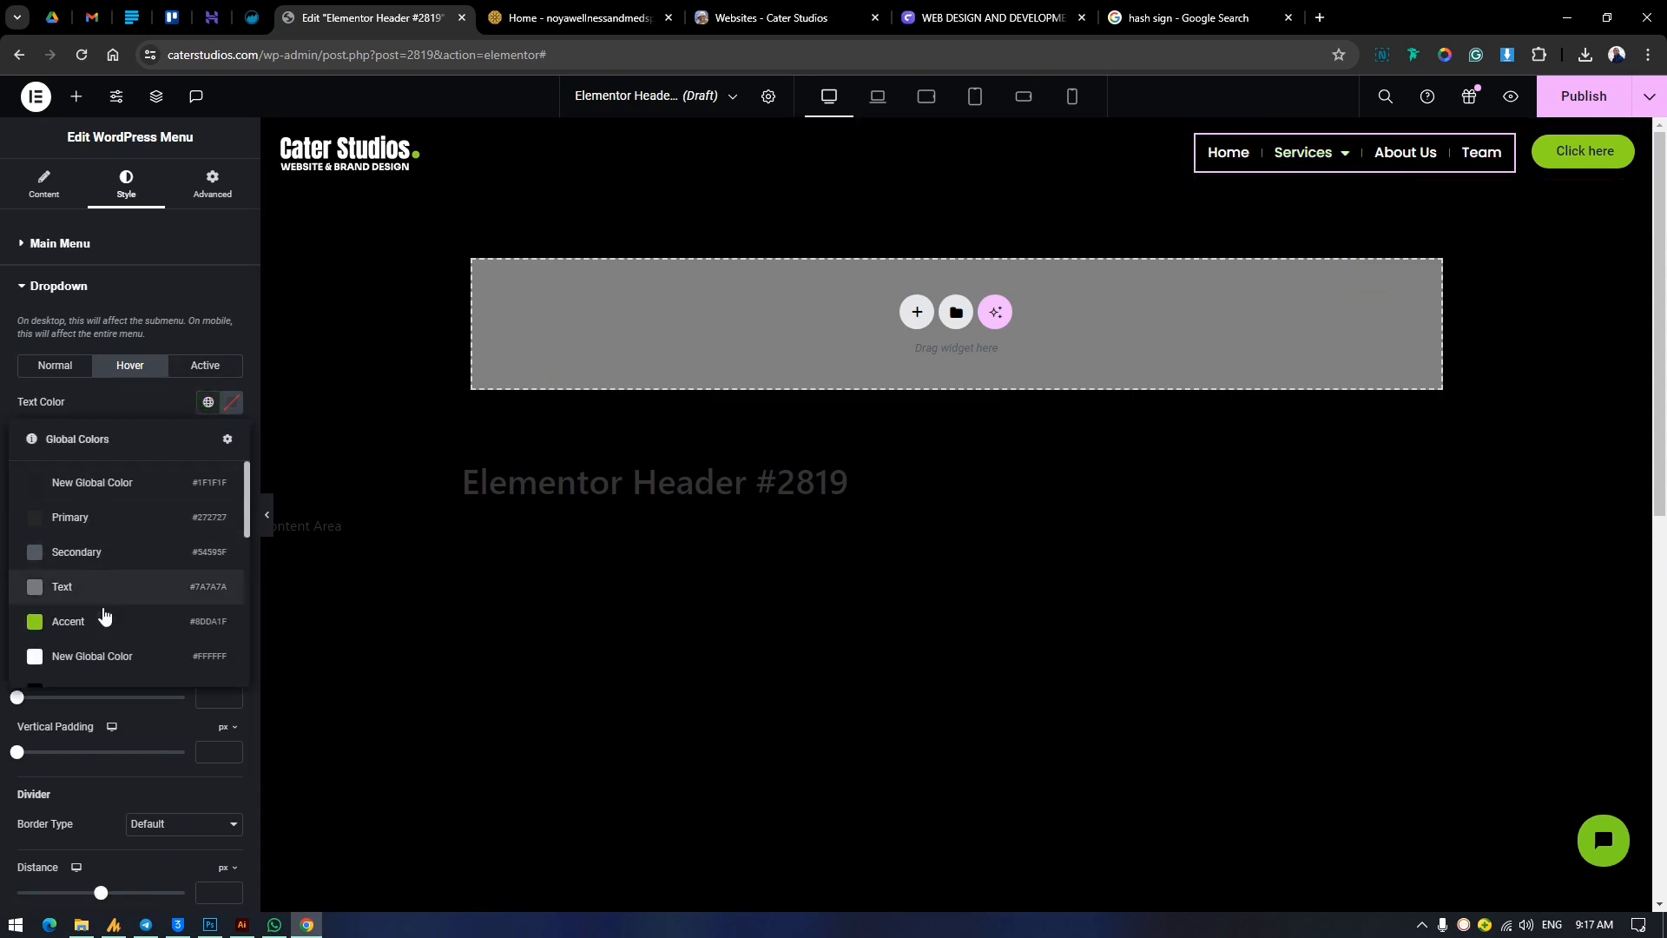
pyautogui.click(93, 656)
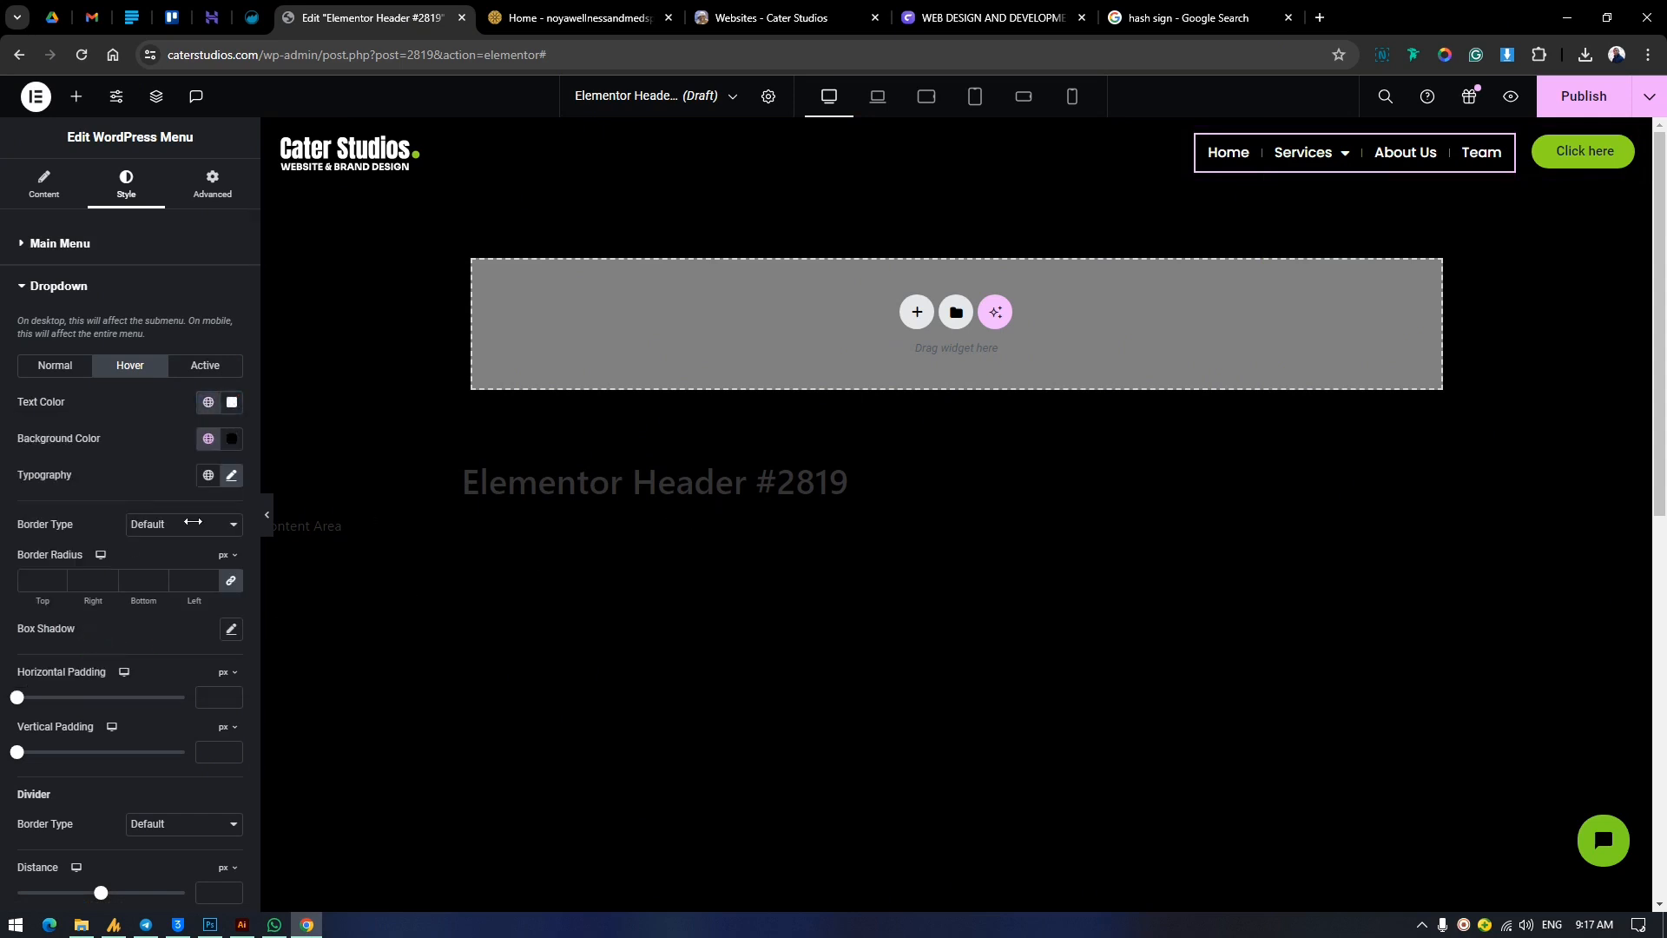
pyautogui.click(208, 401)
pyautogui.click(108, 625)
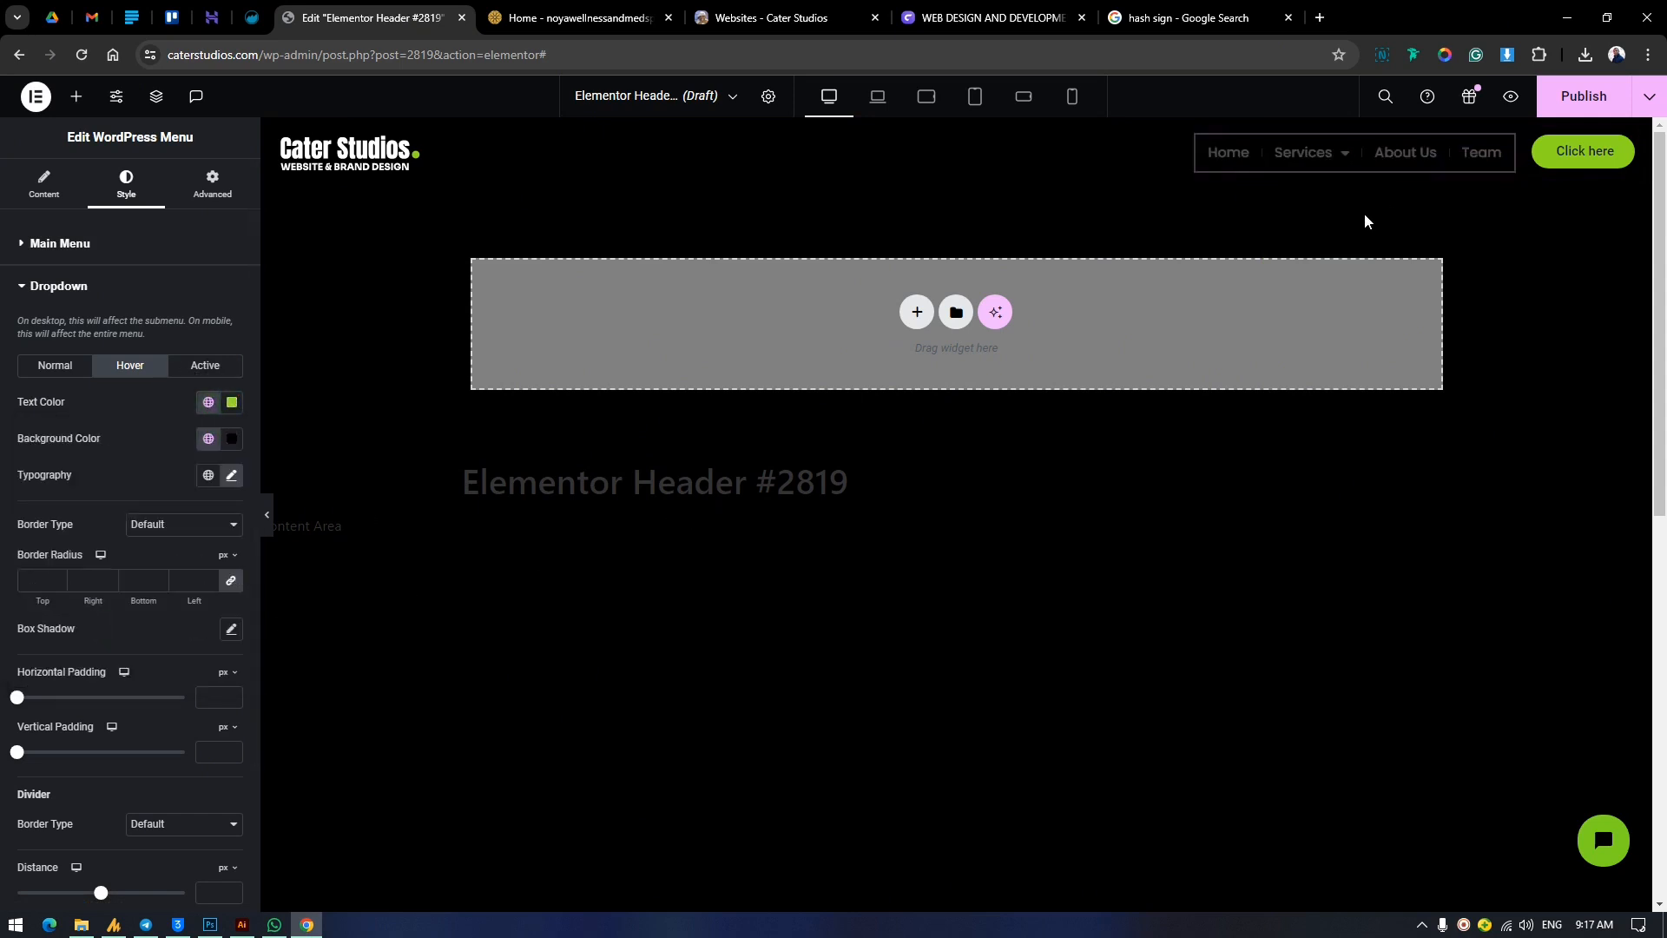
# Set the dropdown's active text color to the white global color #FFFFFF and its active background color to the green Accent global color.
pyautogui.moveTo(1315, 161)
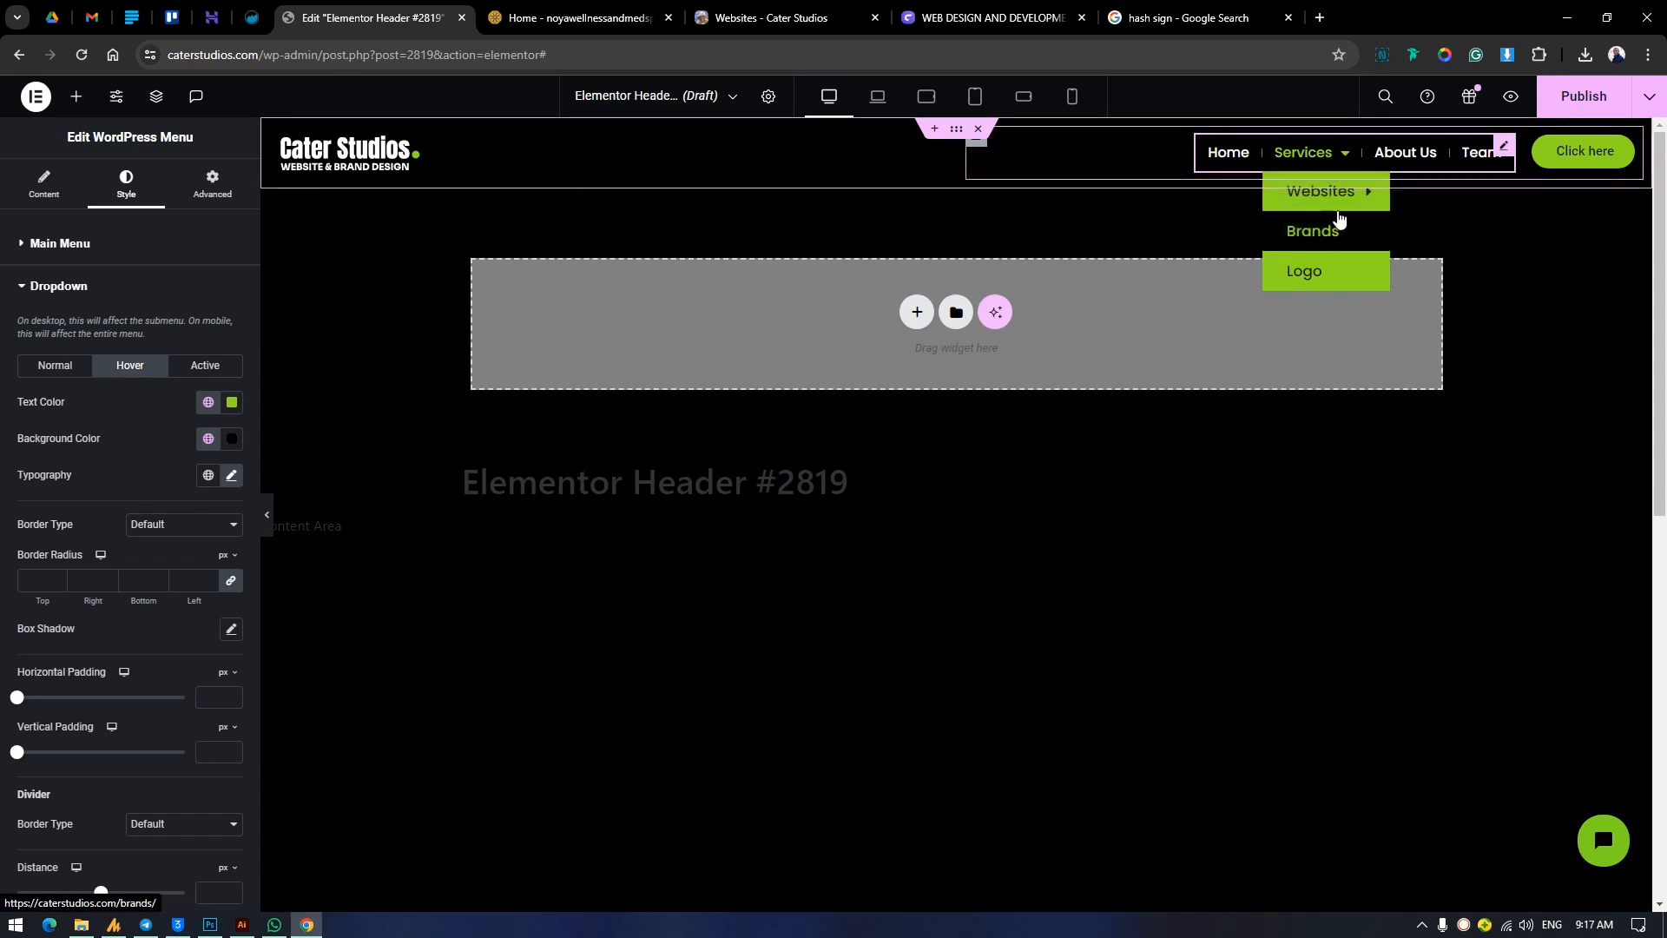
pyautogui.moveTo(1342, 193)
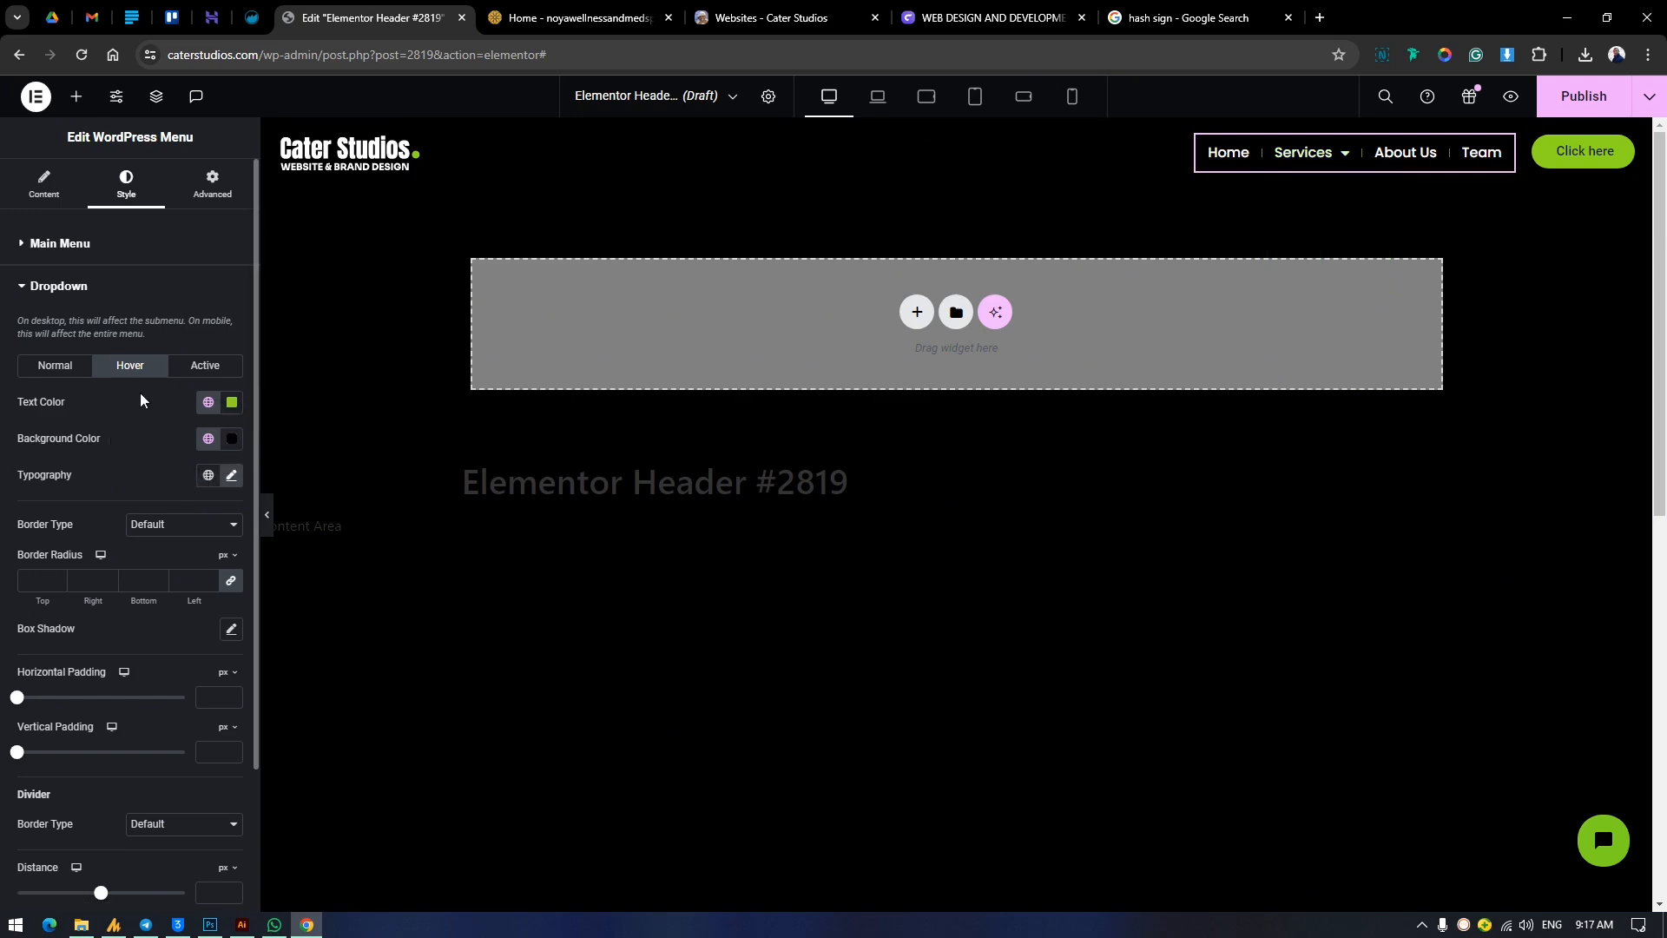
pyautogui.click(224, 379)
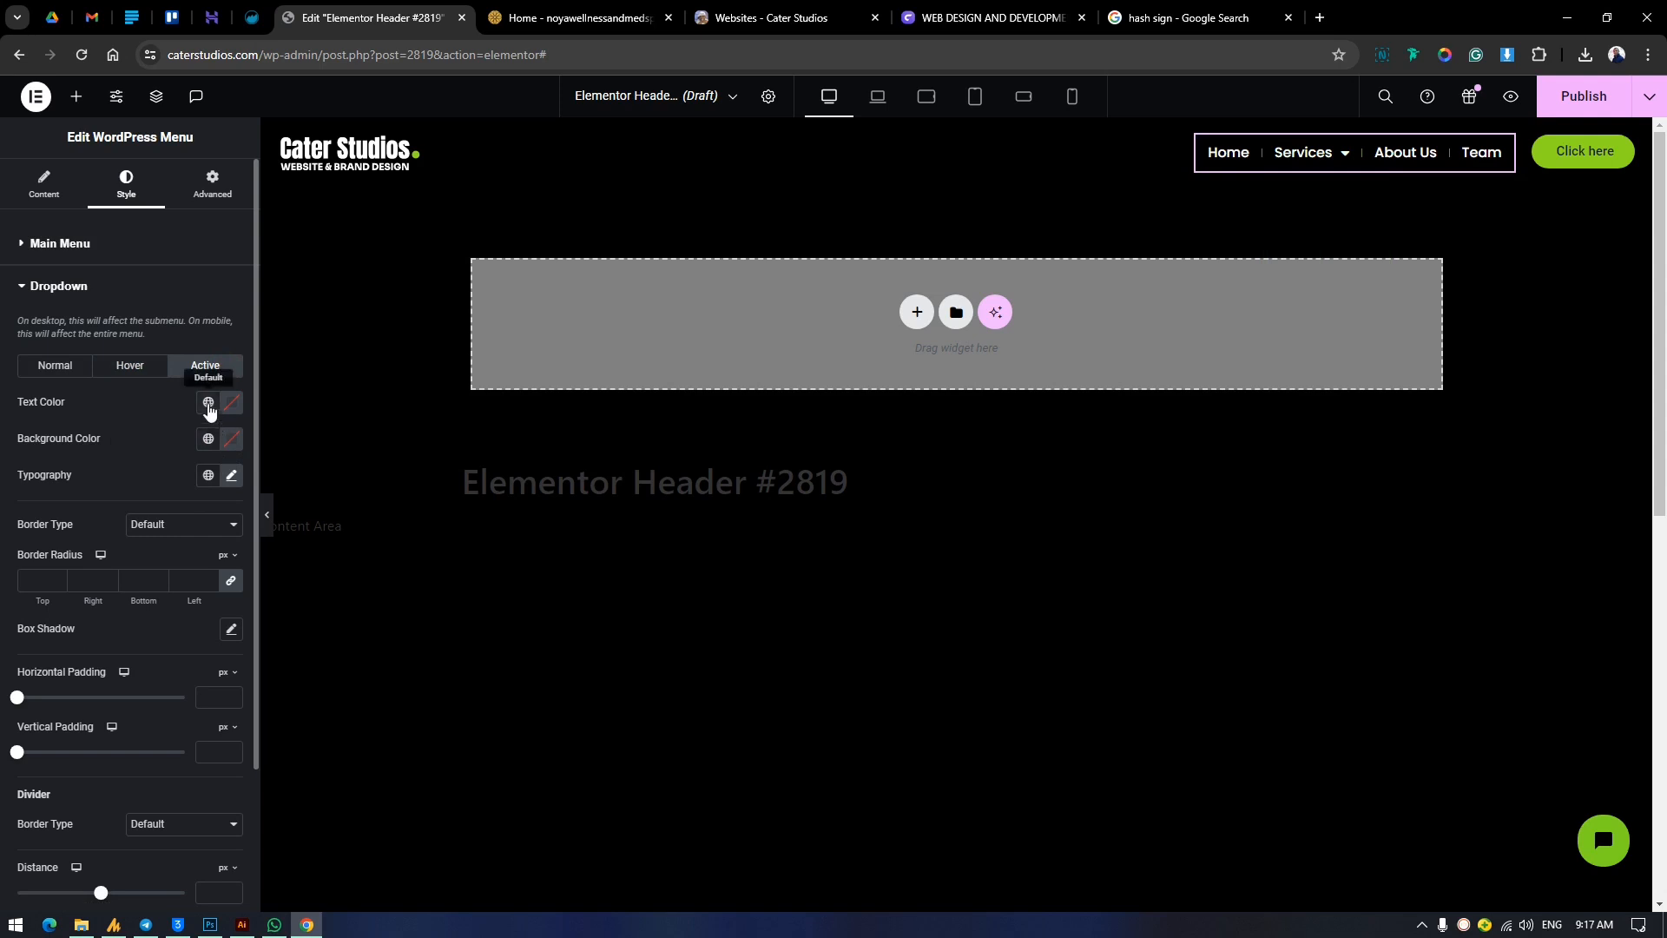
pyautogui.click(208, 404)
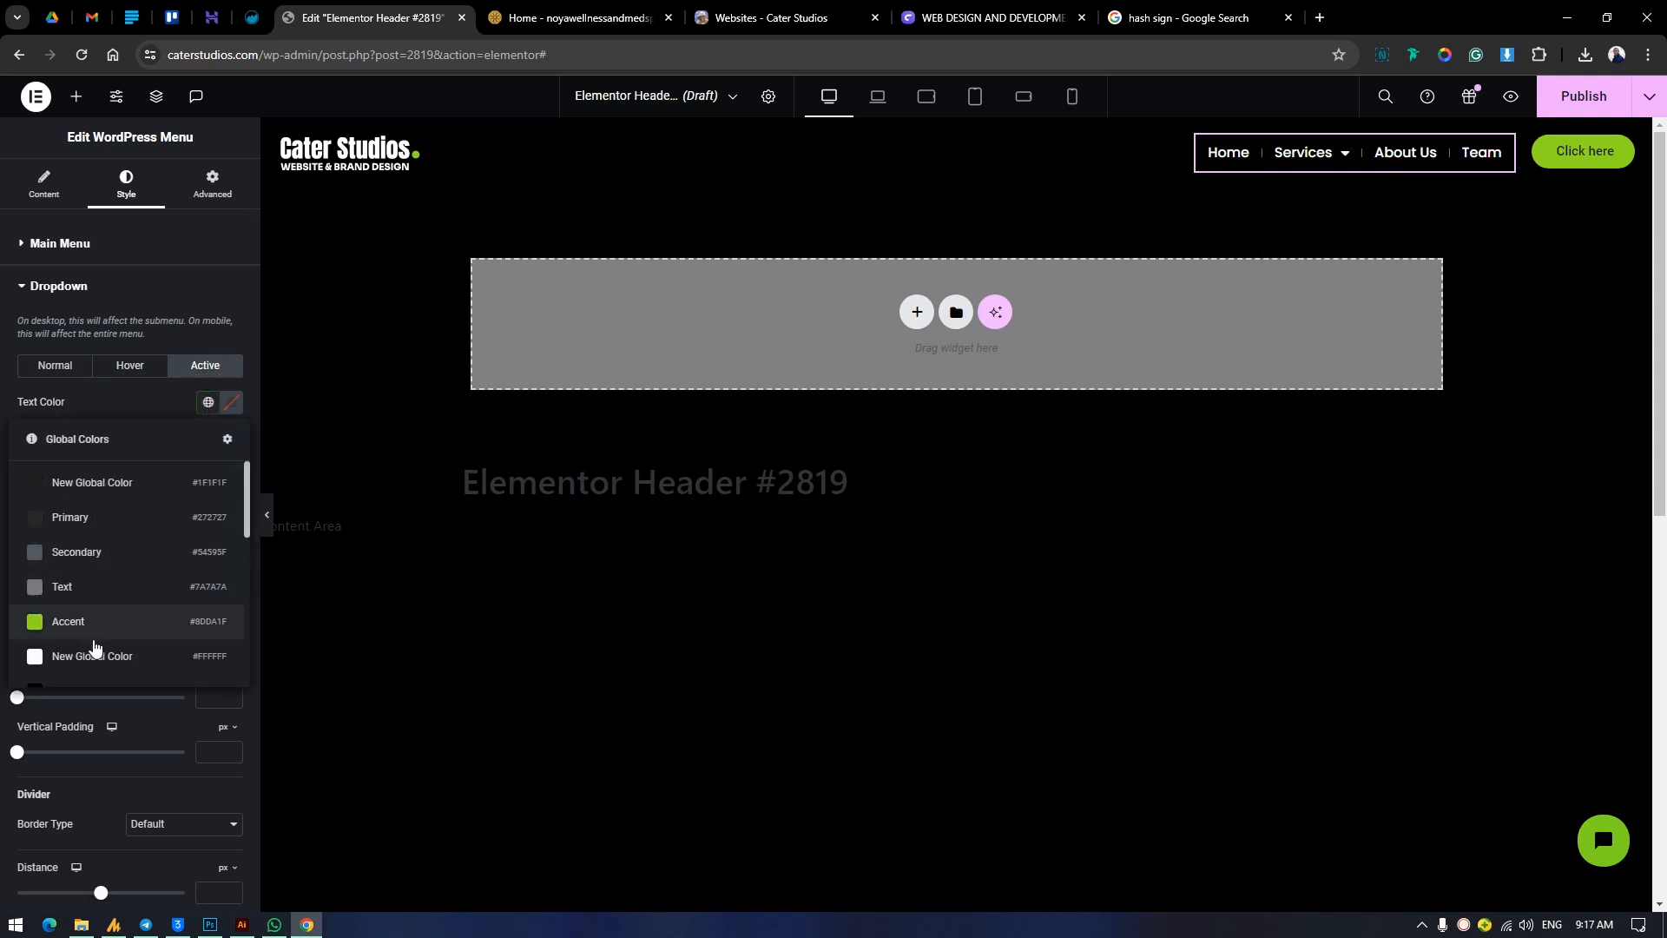
pyautogui.click(95, 653)
pyautogui.click(209, 440)
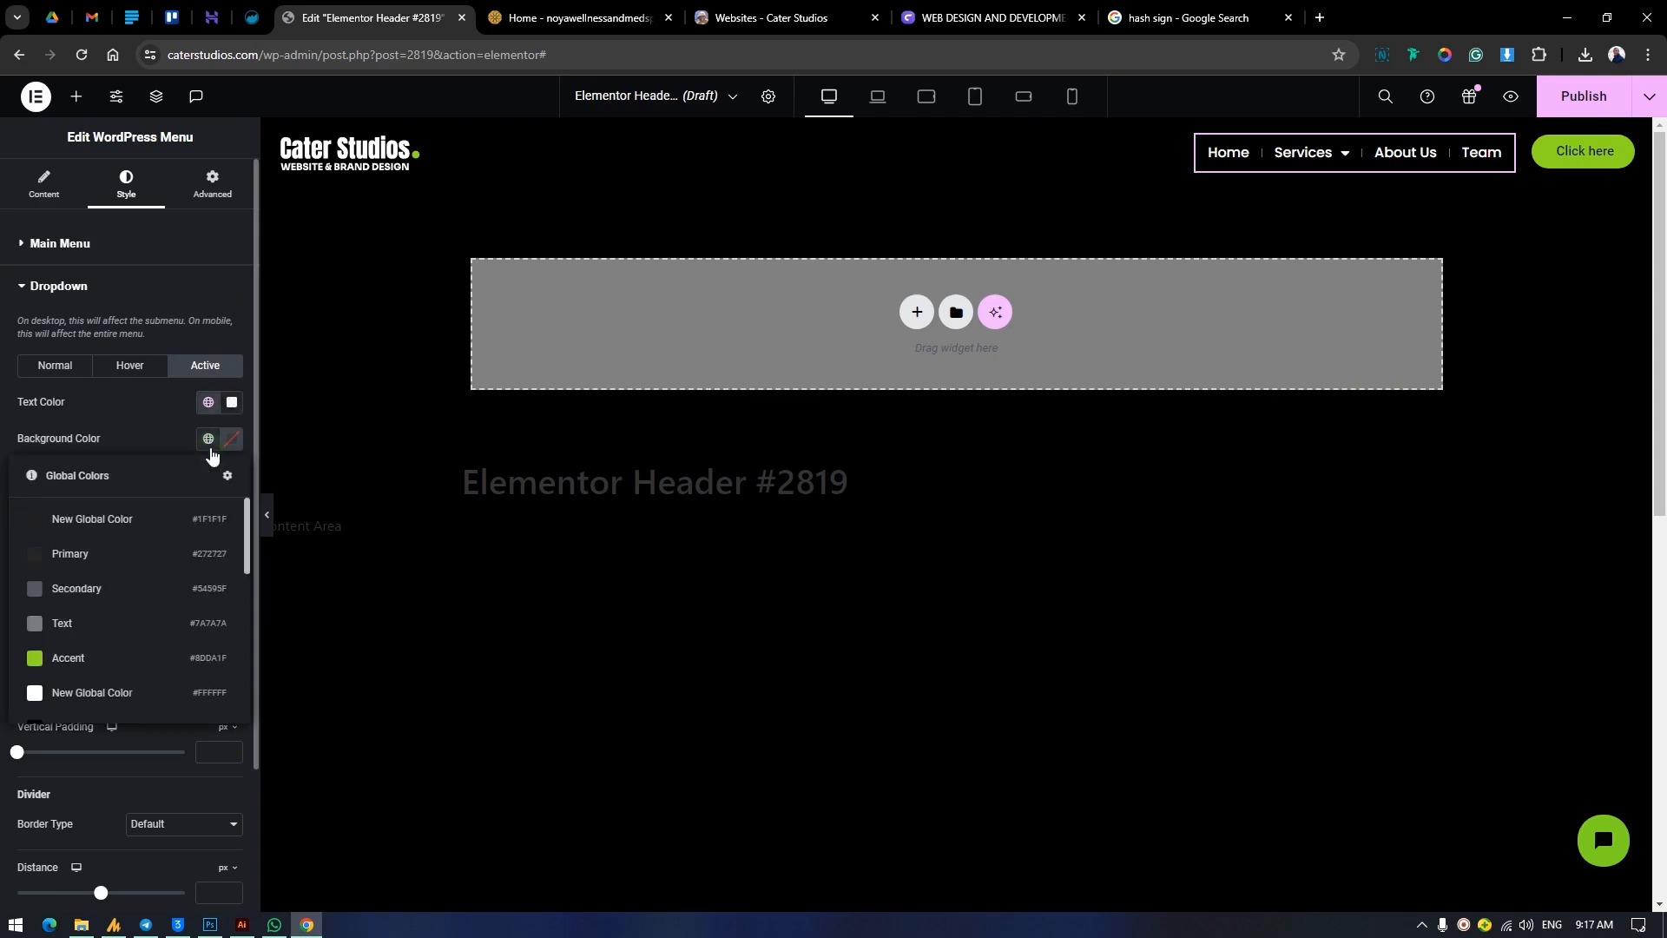
pyautogui.click(94, 659)
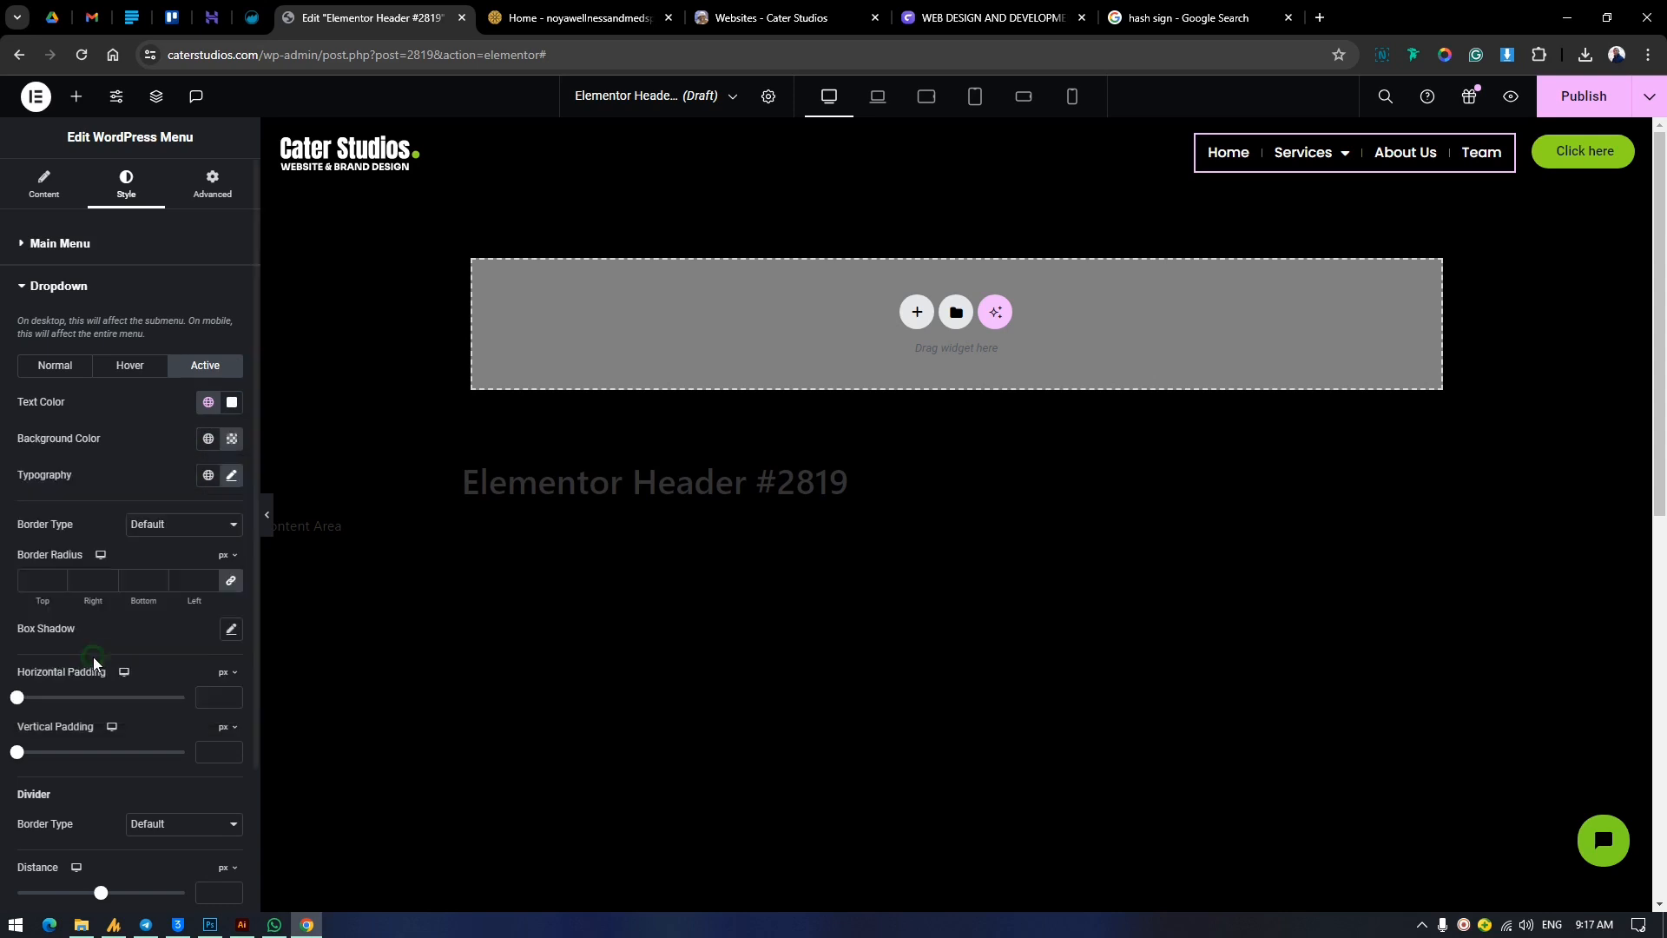
pyautogui.click(68, 374)
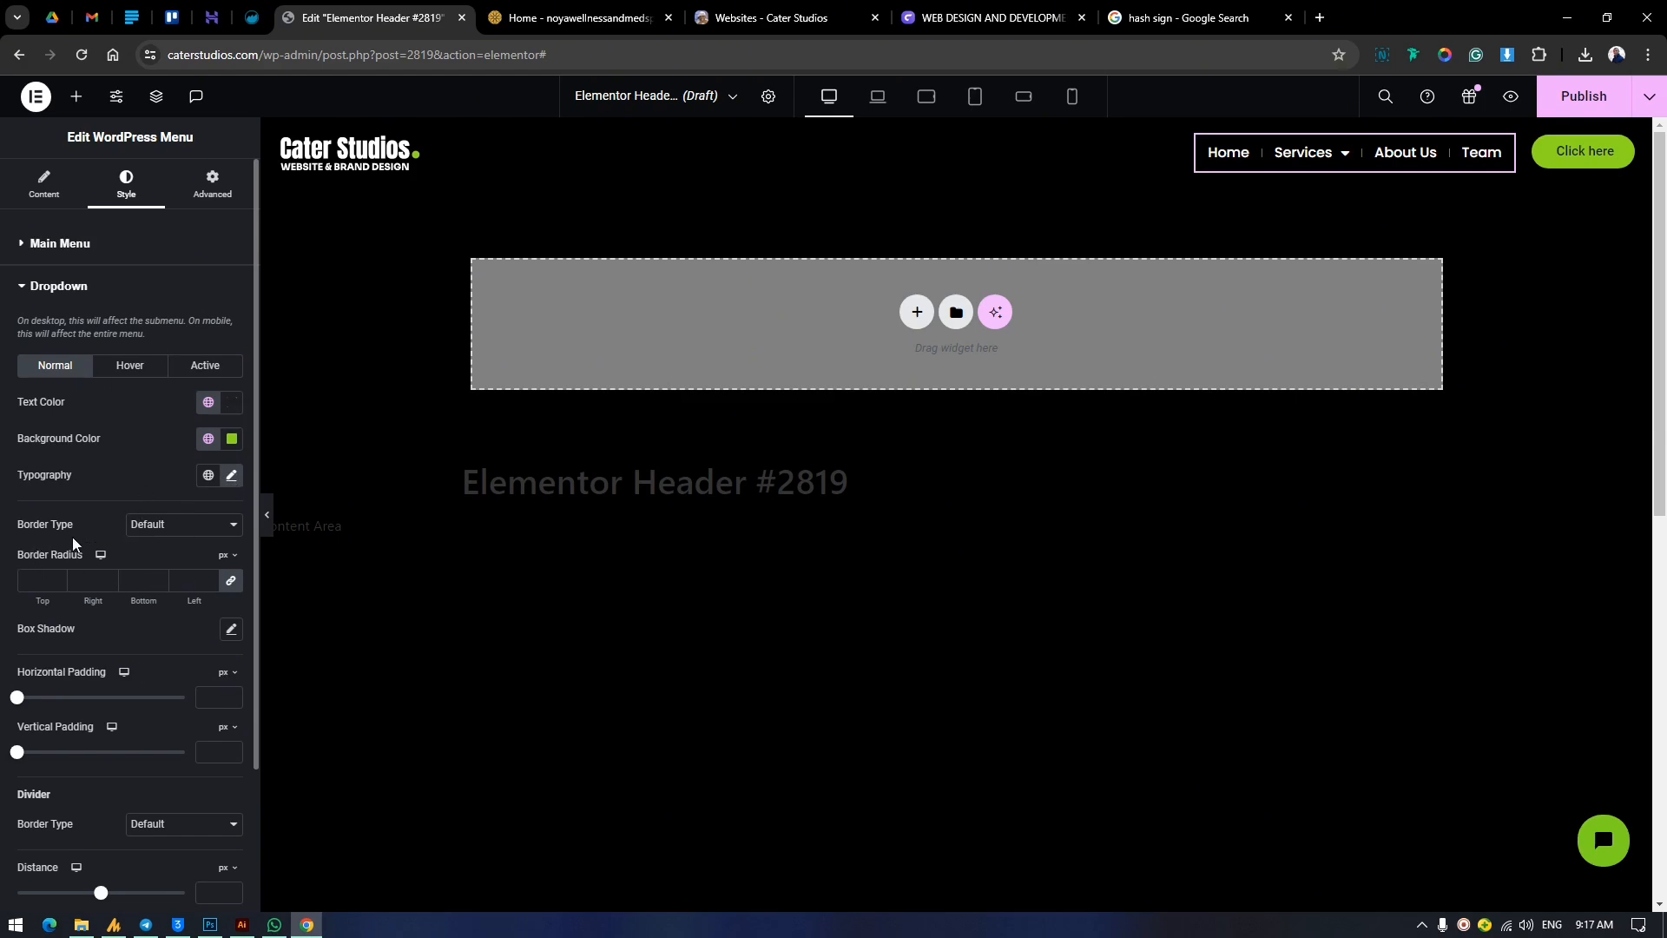
pyautogui.click(189, 527)
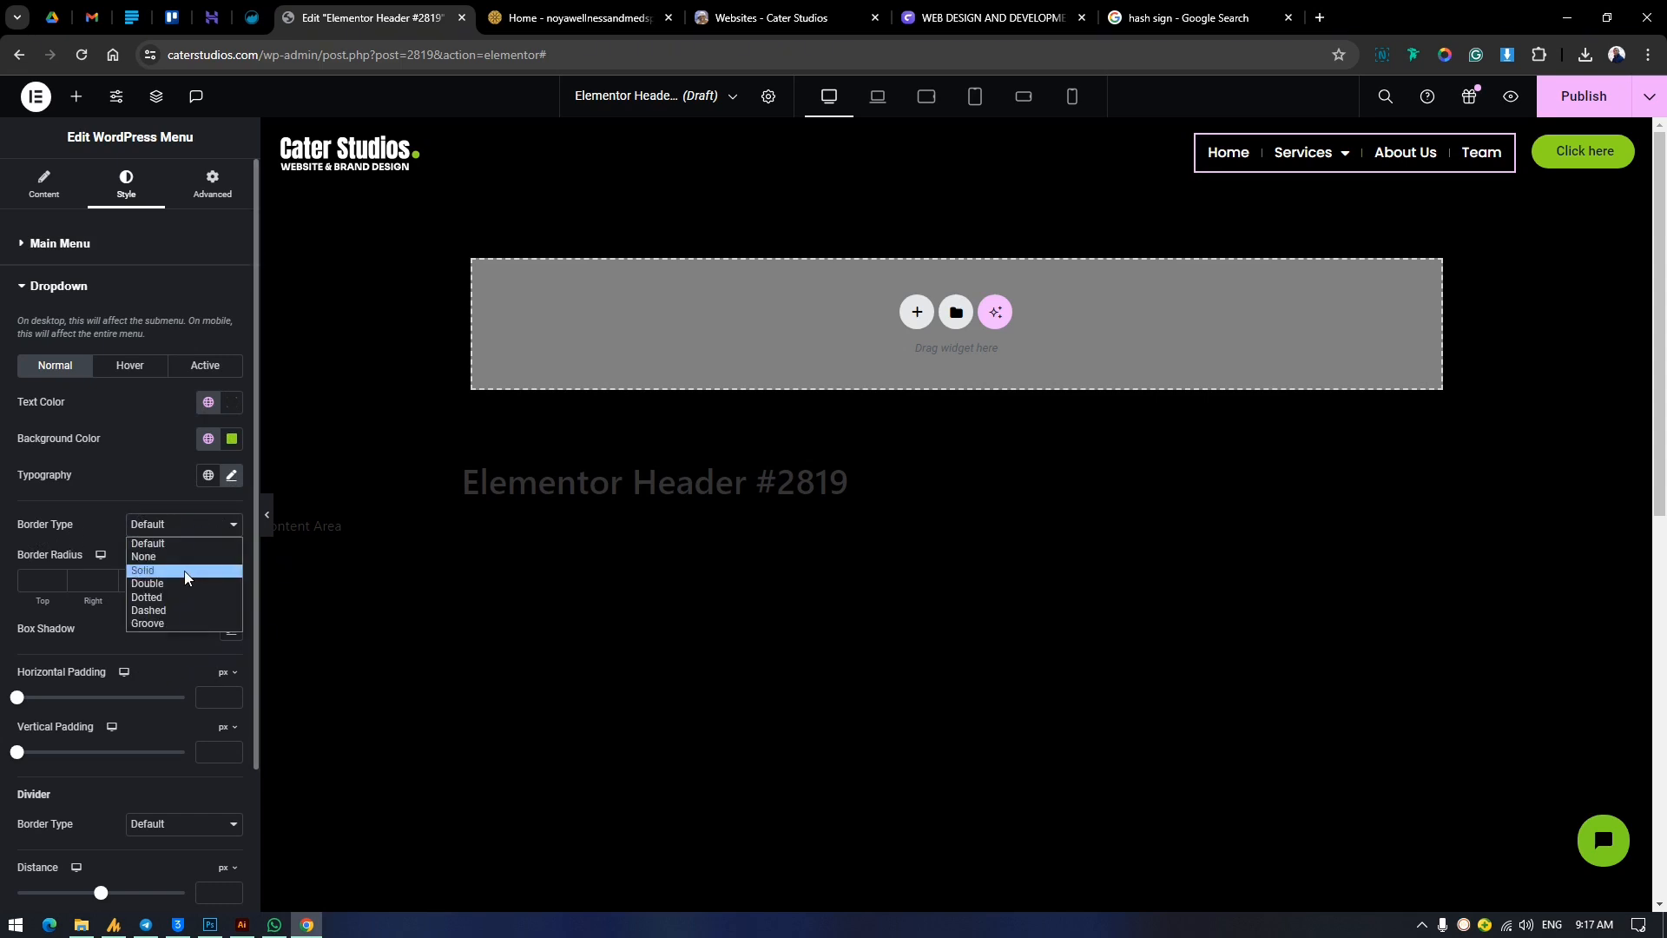
pyautogui.click(157, 502)
# Set the dropdown's horizontal padding to 22 px, after trying 31 and 100 px, and its vertical padding to 30 px.
pyautogui.scroll(-2, 130, 562)
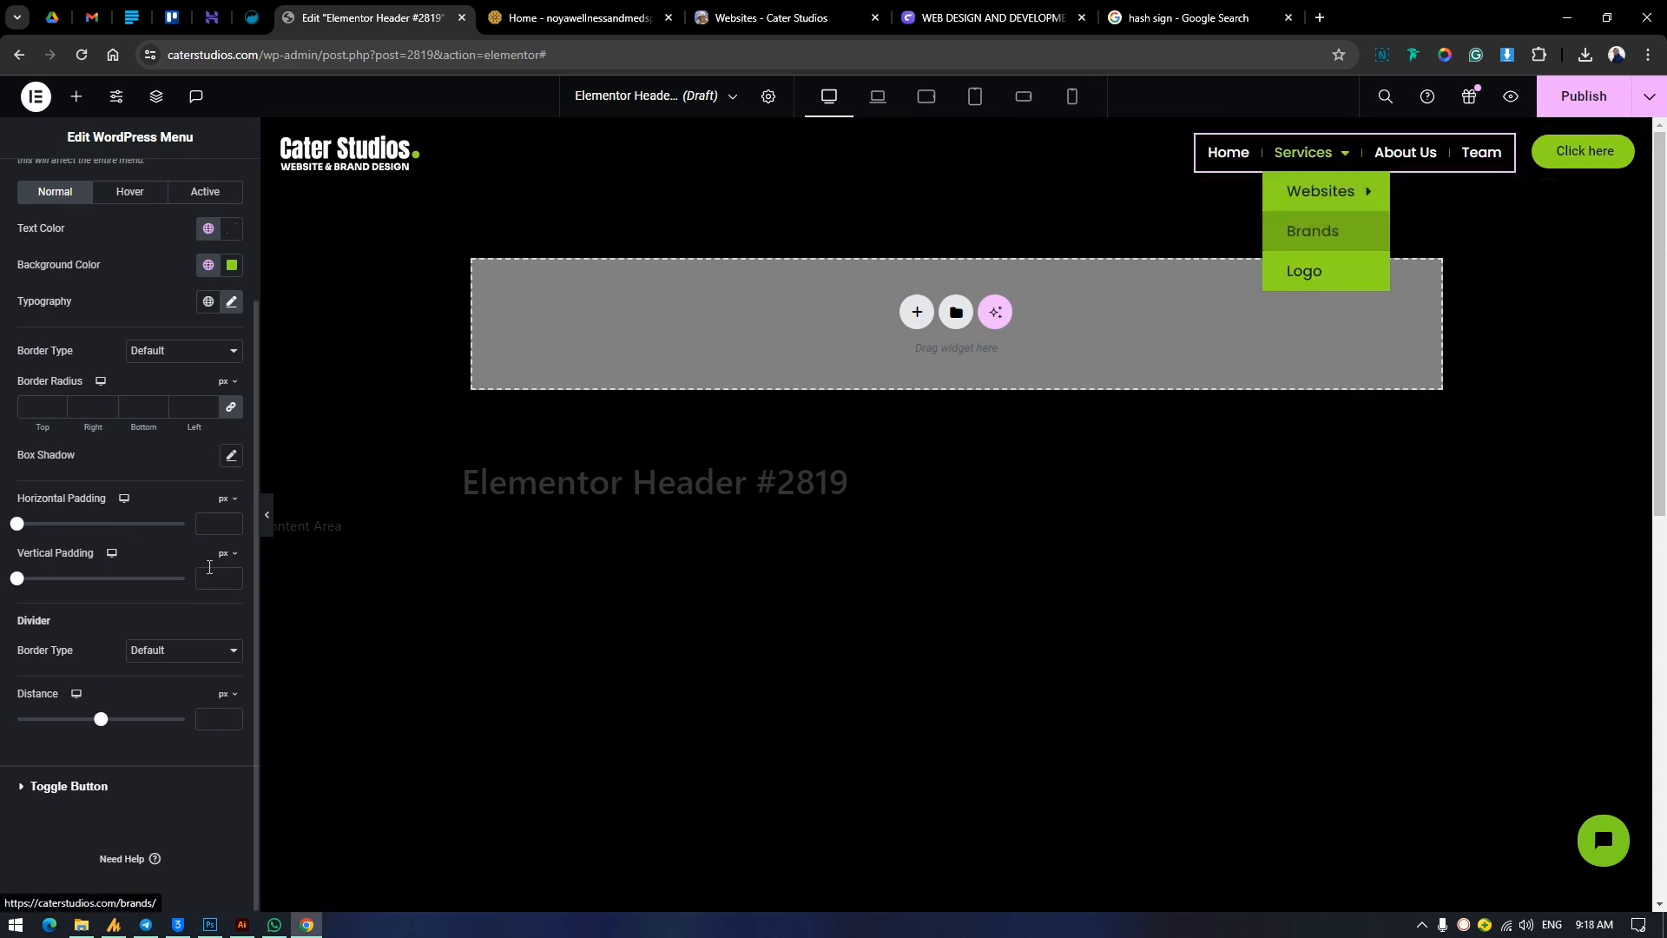
pyautogui.moveTo(71, 532); pyautogui.dragTo(73, 532)
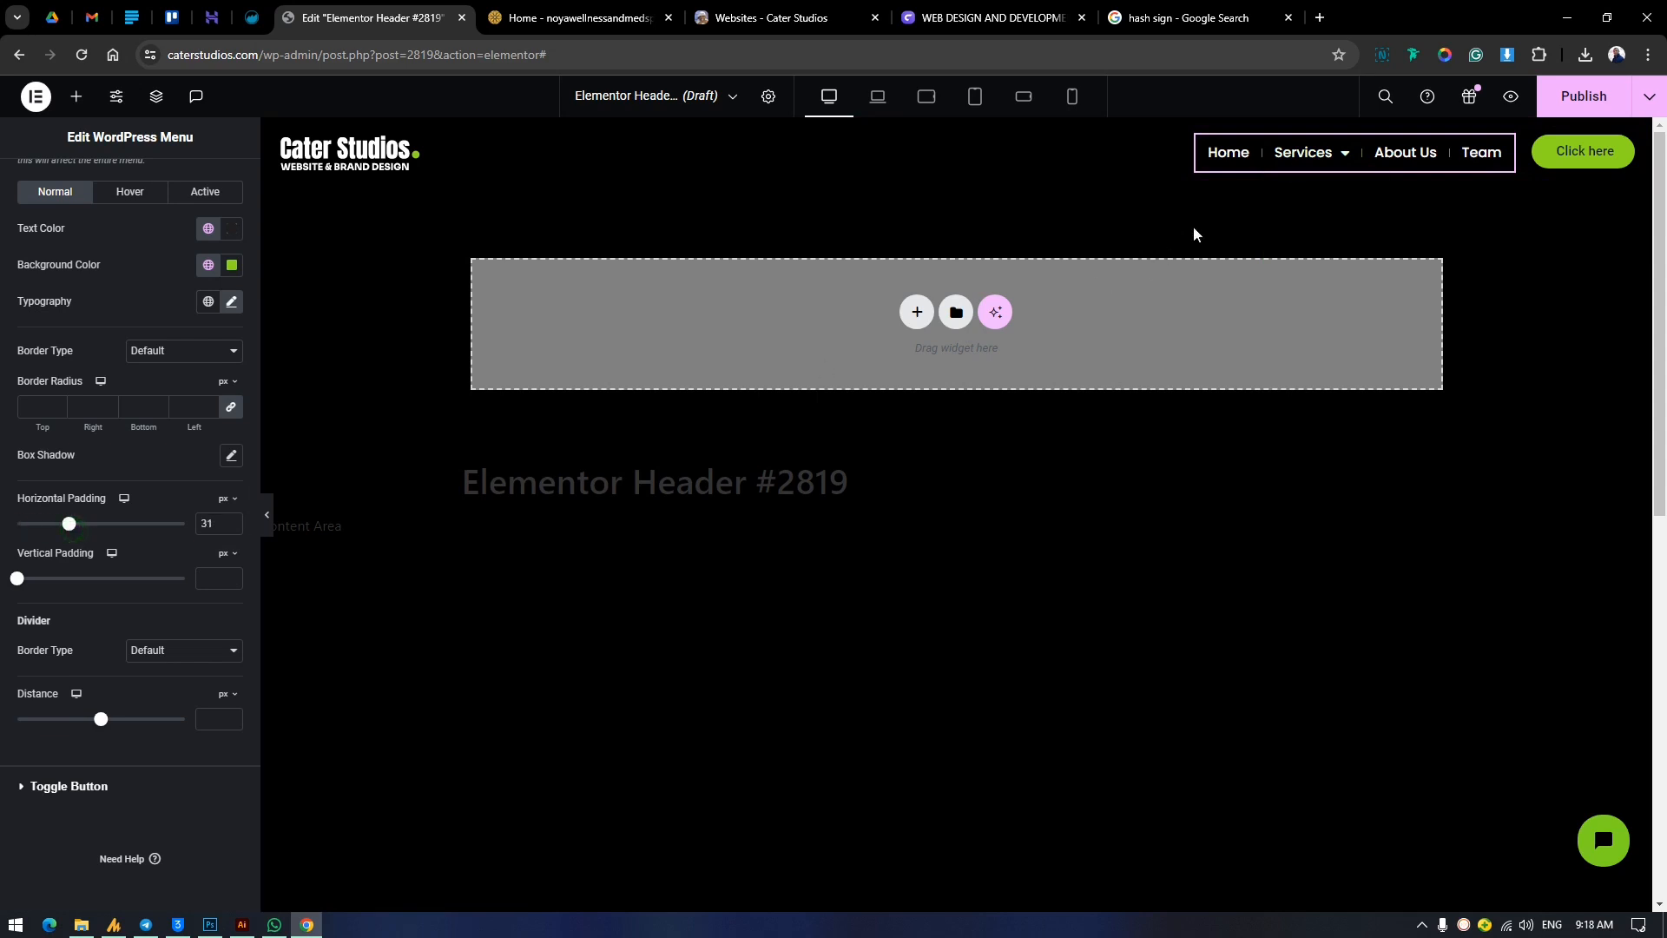
pyautogui.moveTo(1344, 153)
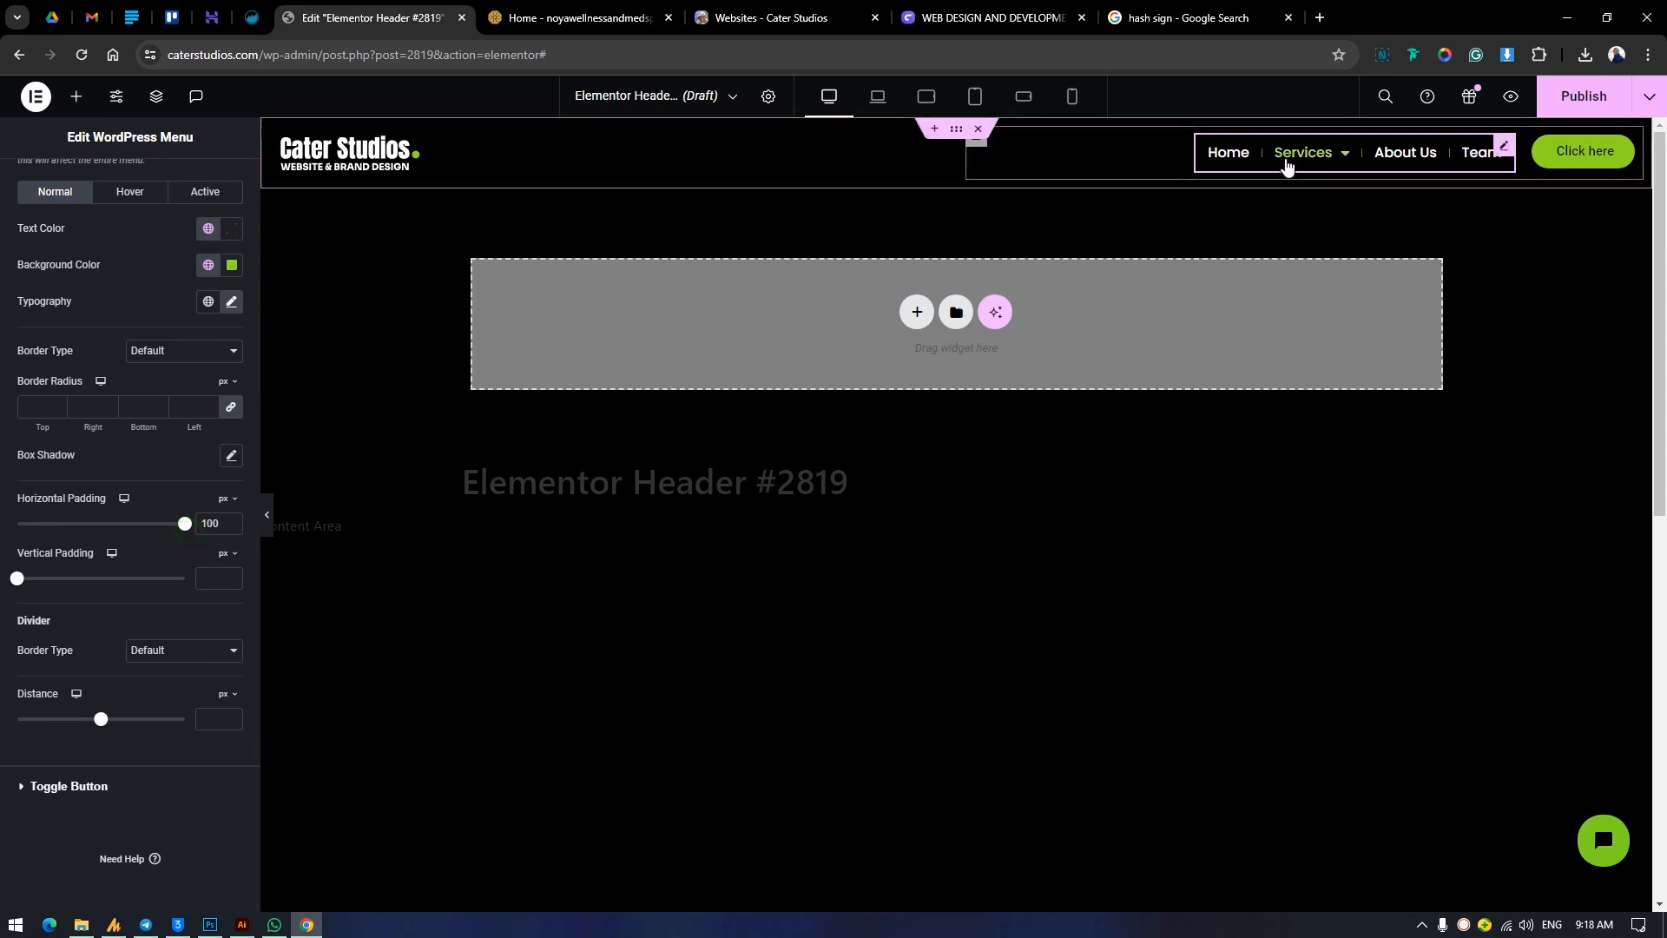
pyautogui.moveTo(1418, 215)
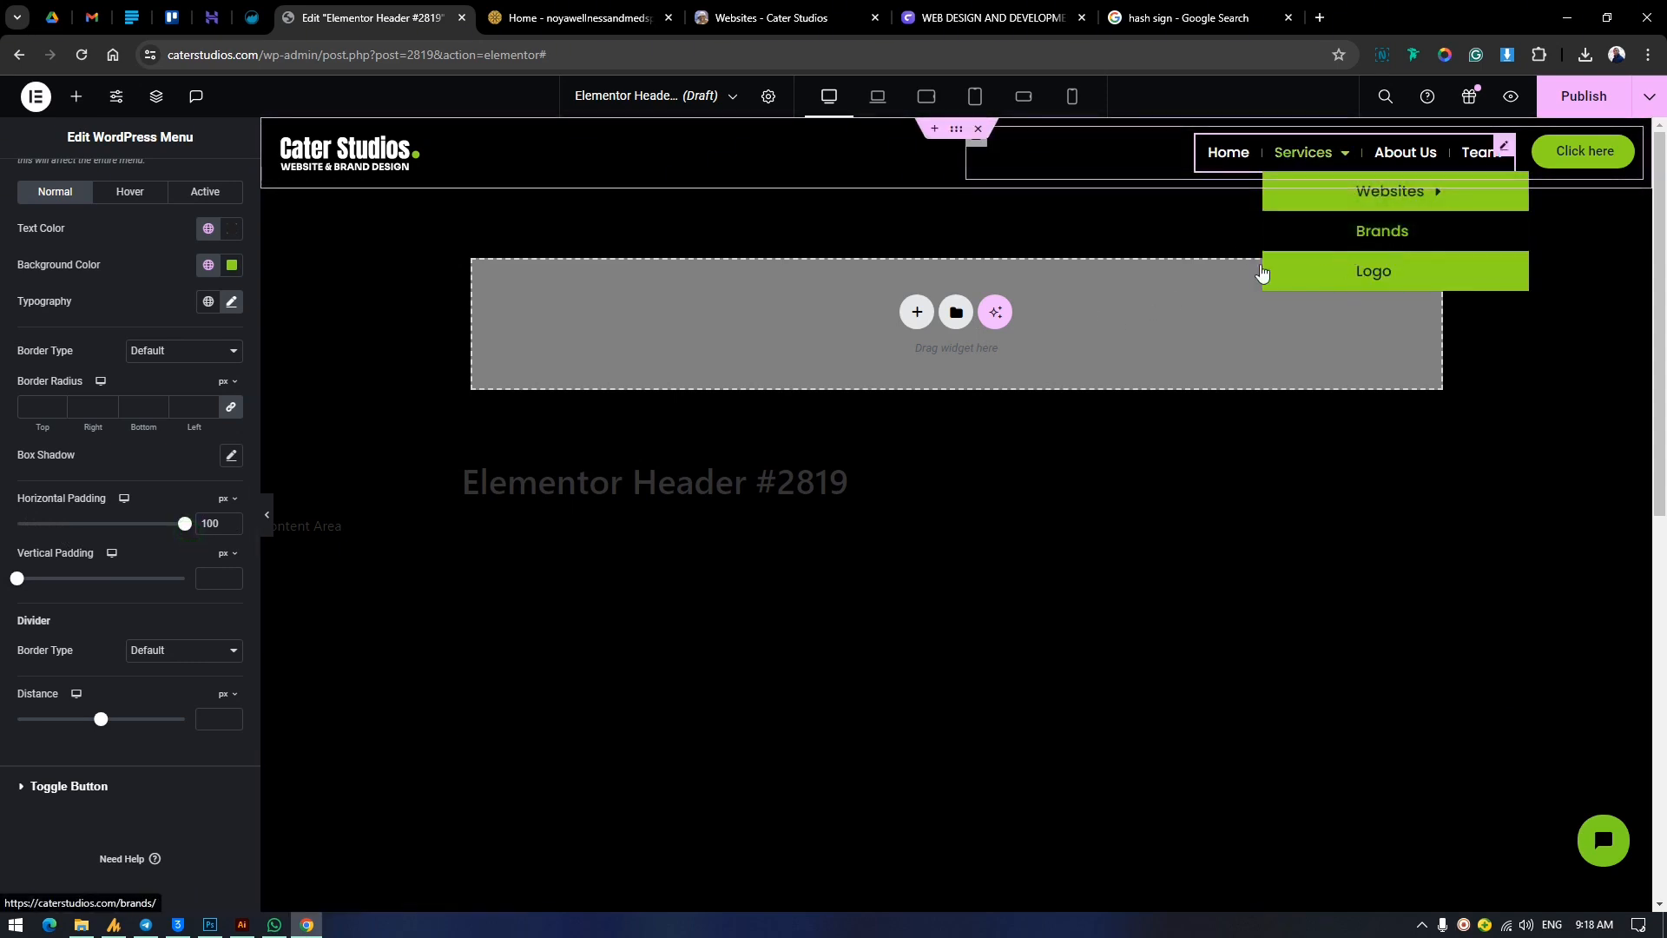
pyautogui.moveTo(185, 523); pyautogui.dragTo(70, 523)
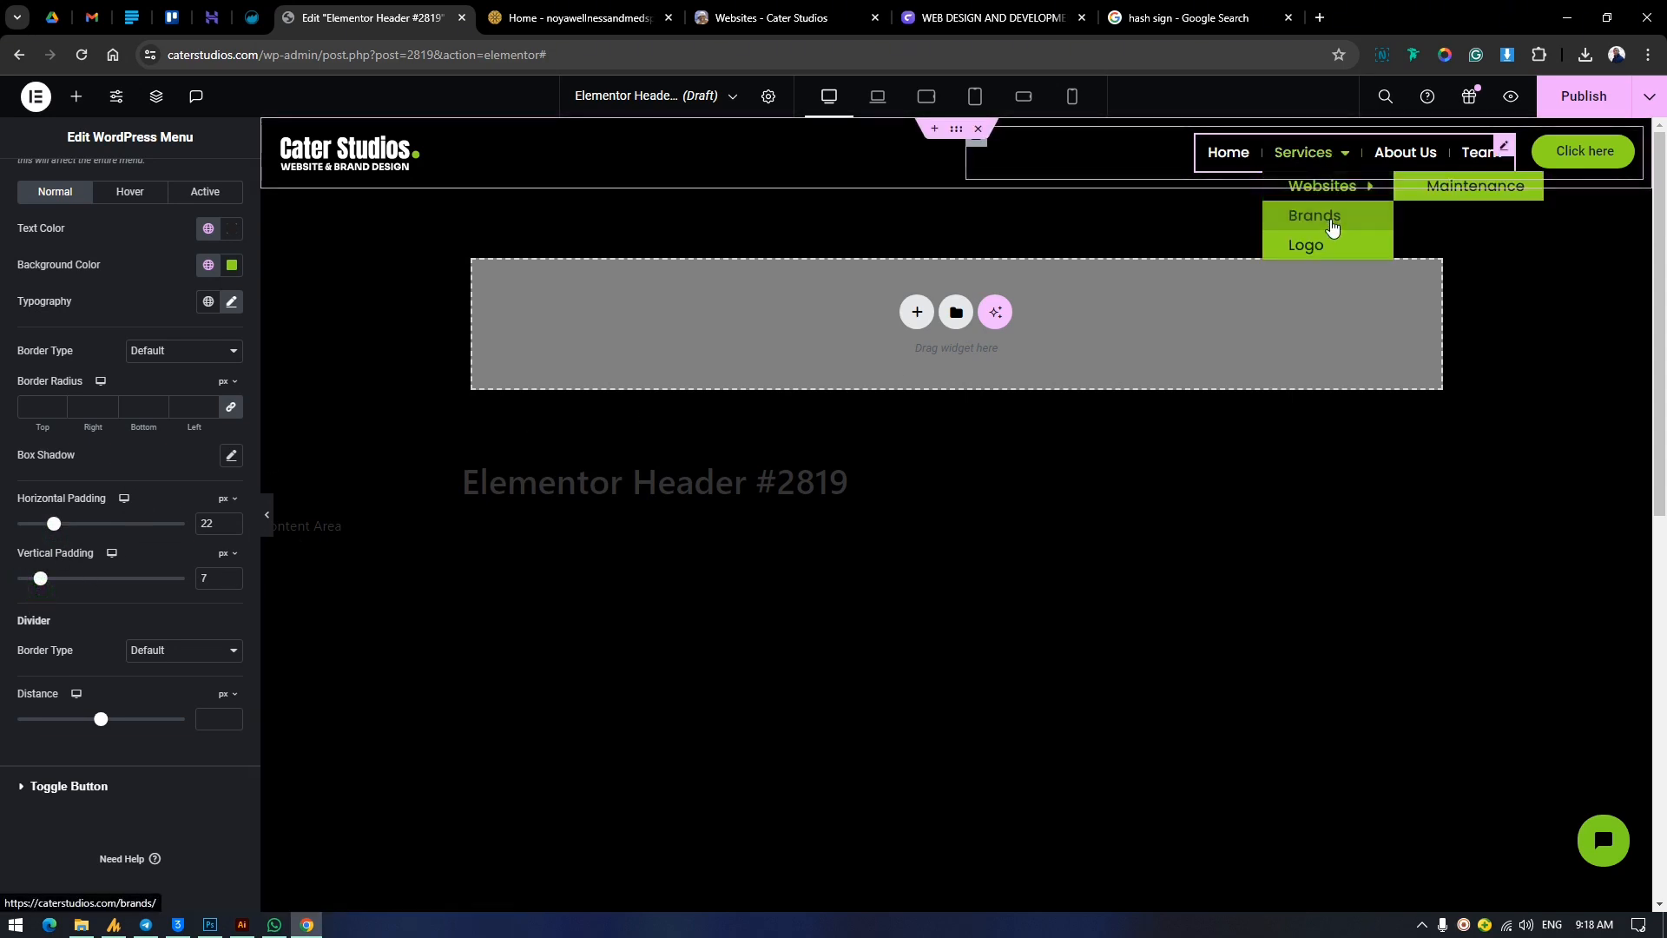
pyautogui.moveTo(40, 578); pyautogui.dragTo(123, 590)
pyautogui.moveTo(1310, 156)
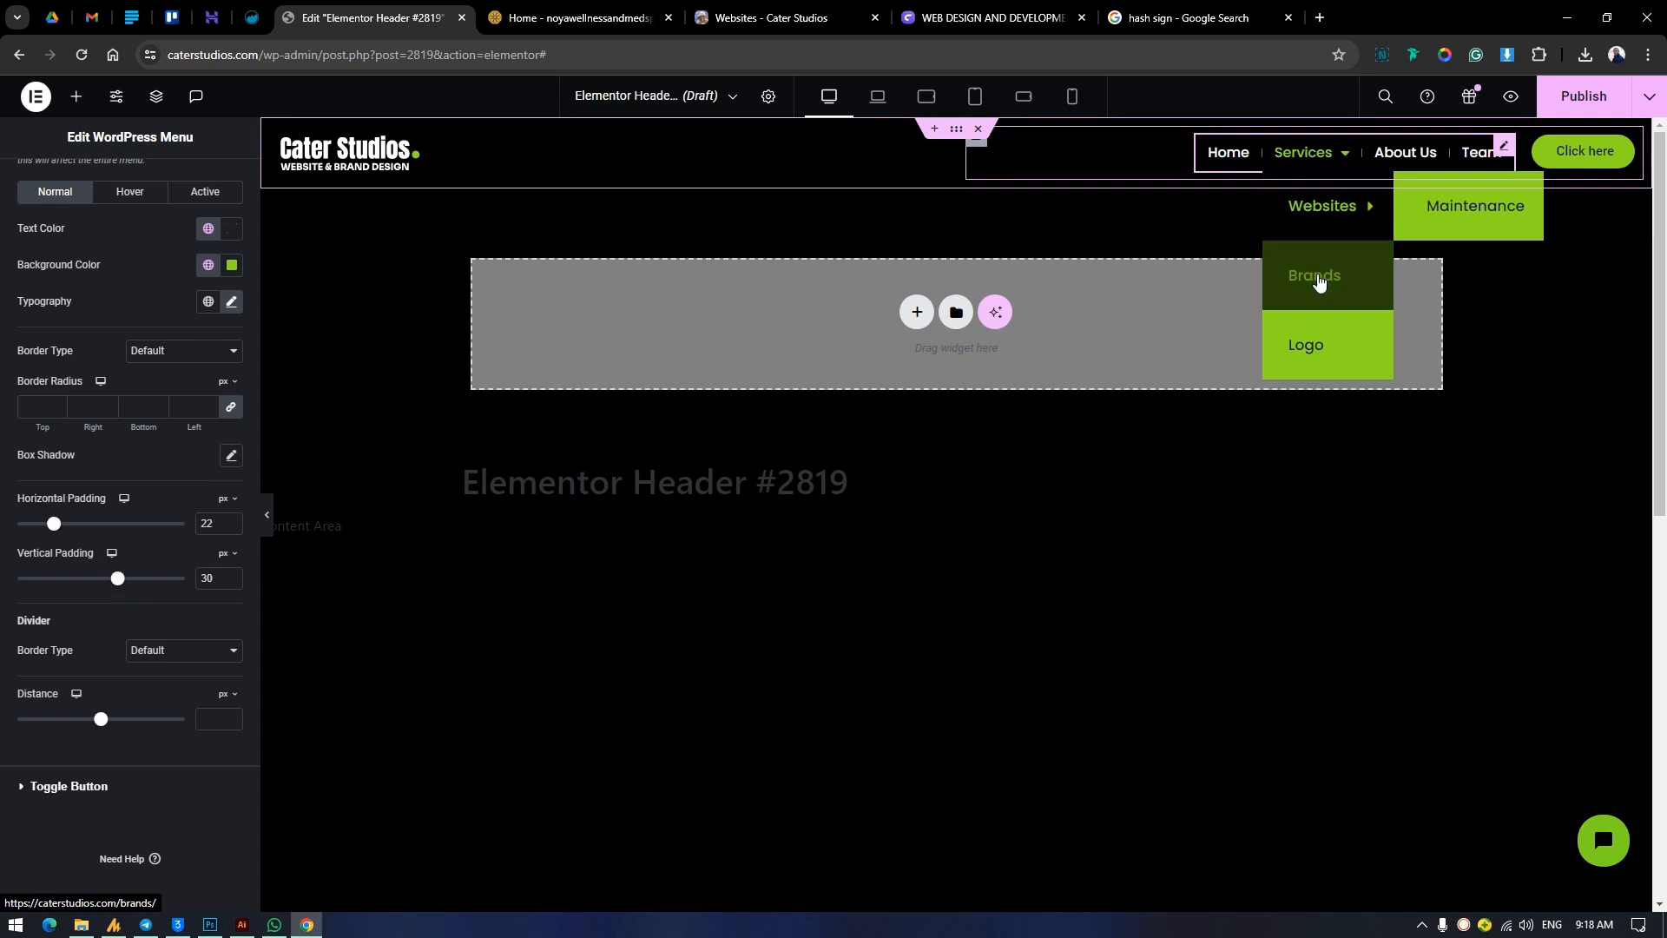
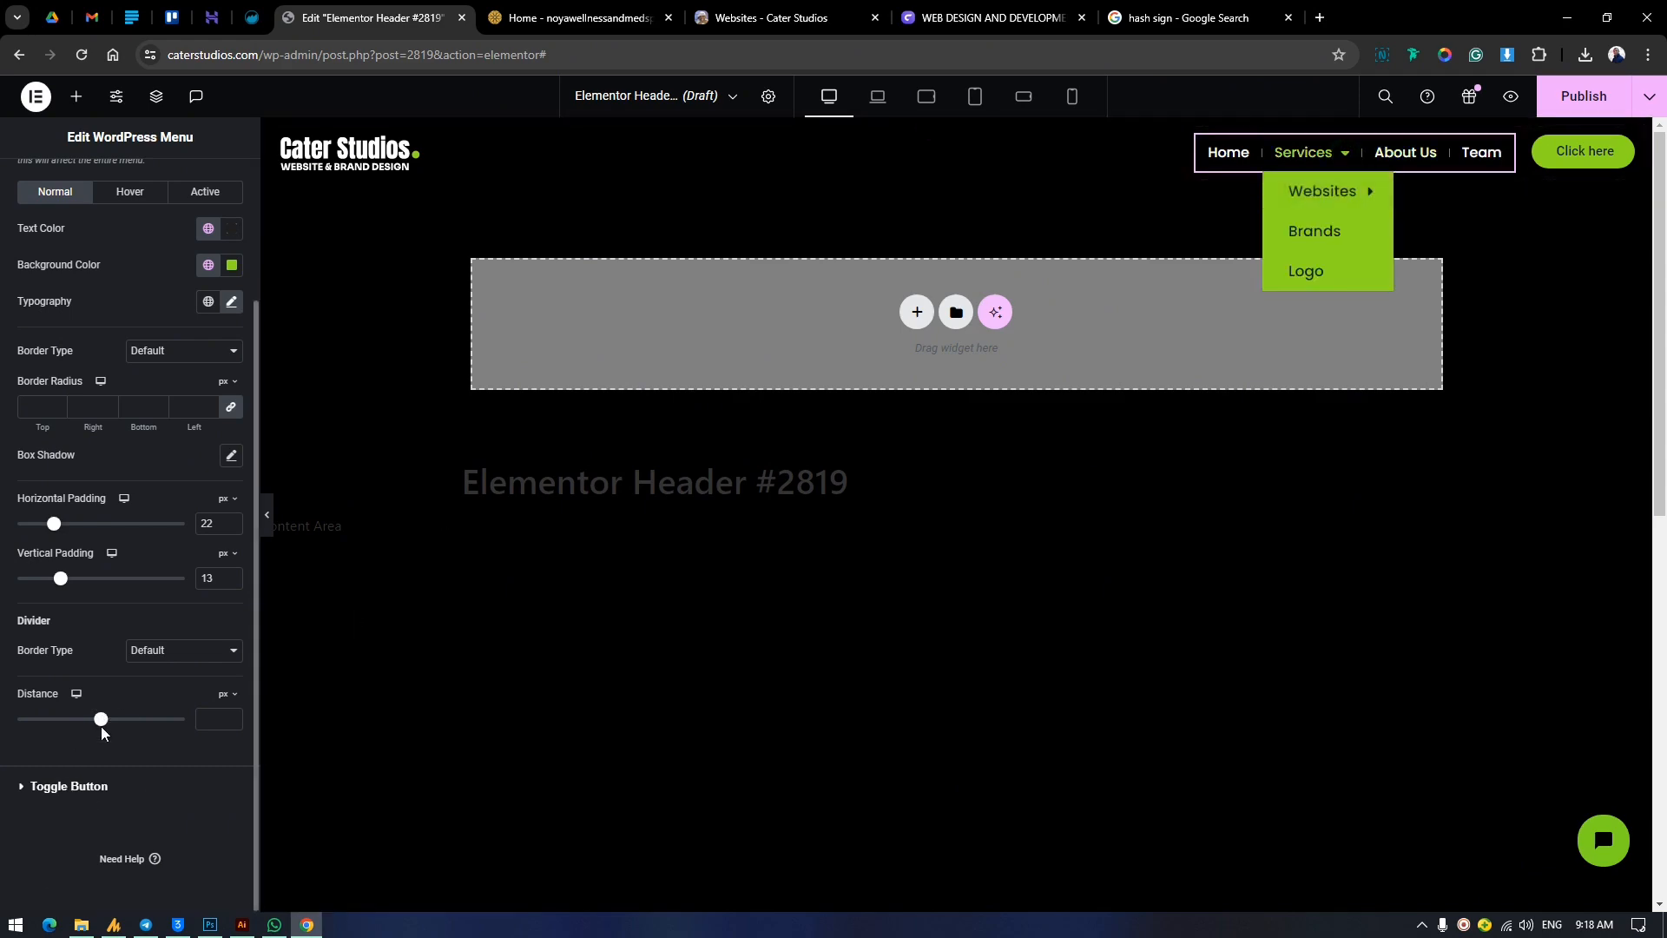
# Set the dropdown's distance from the main menu to 20 px after trying 44 px, and check the opened Services submenu.
pyautogui.moveTo(137, 729); pyautogui.dragTo(140, 729)
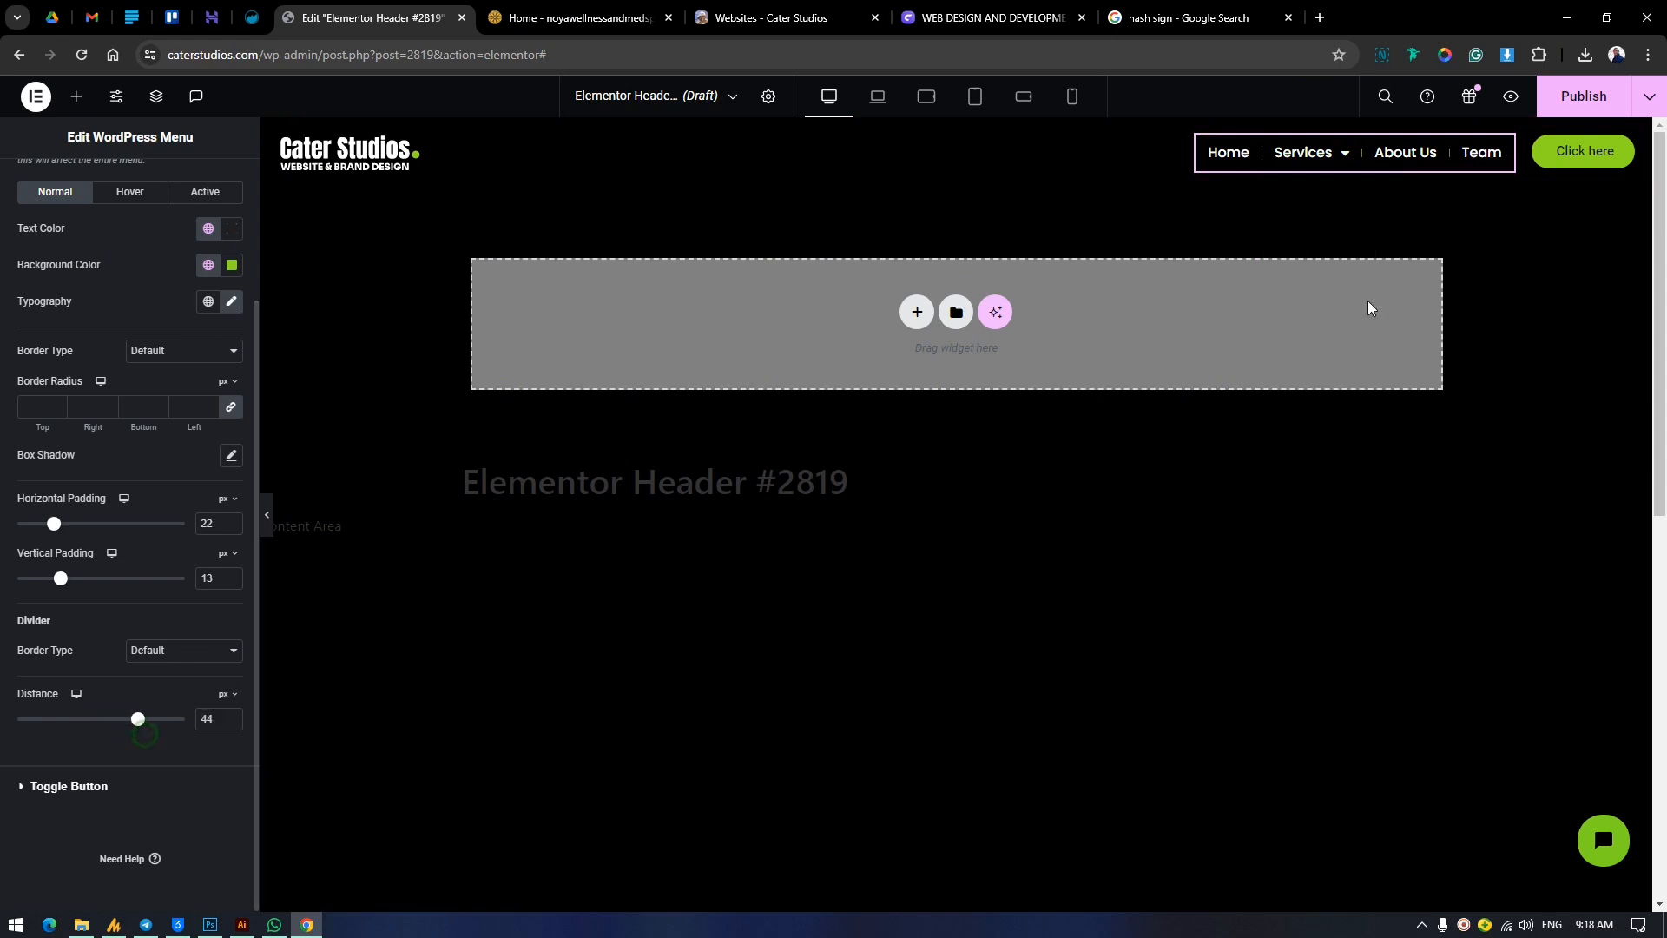
pyautogui.moveTo(1351, 157)
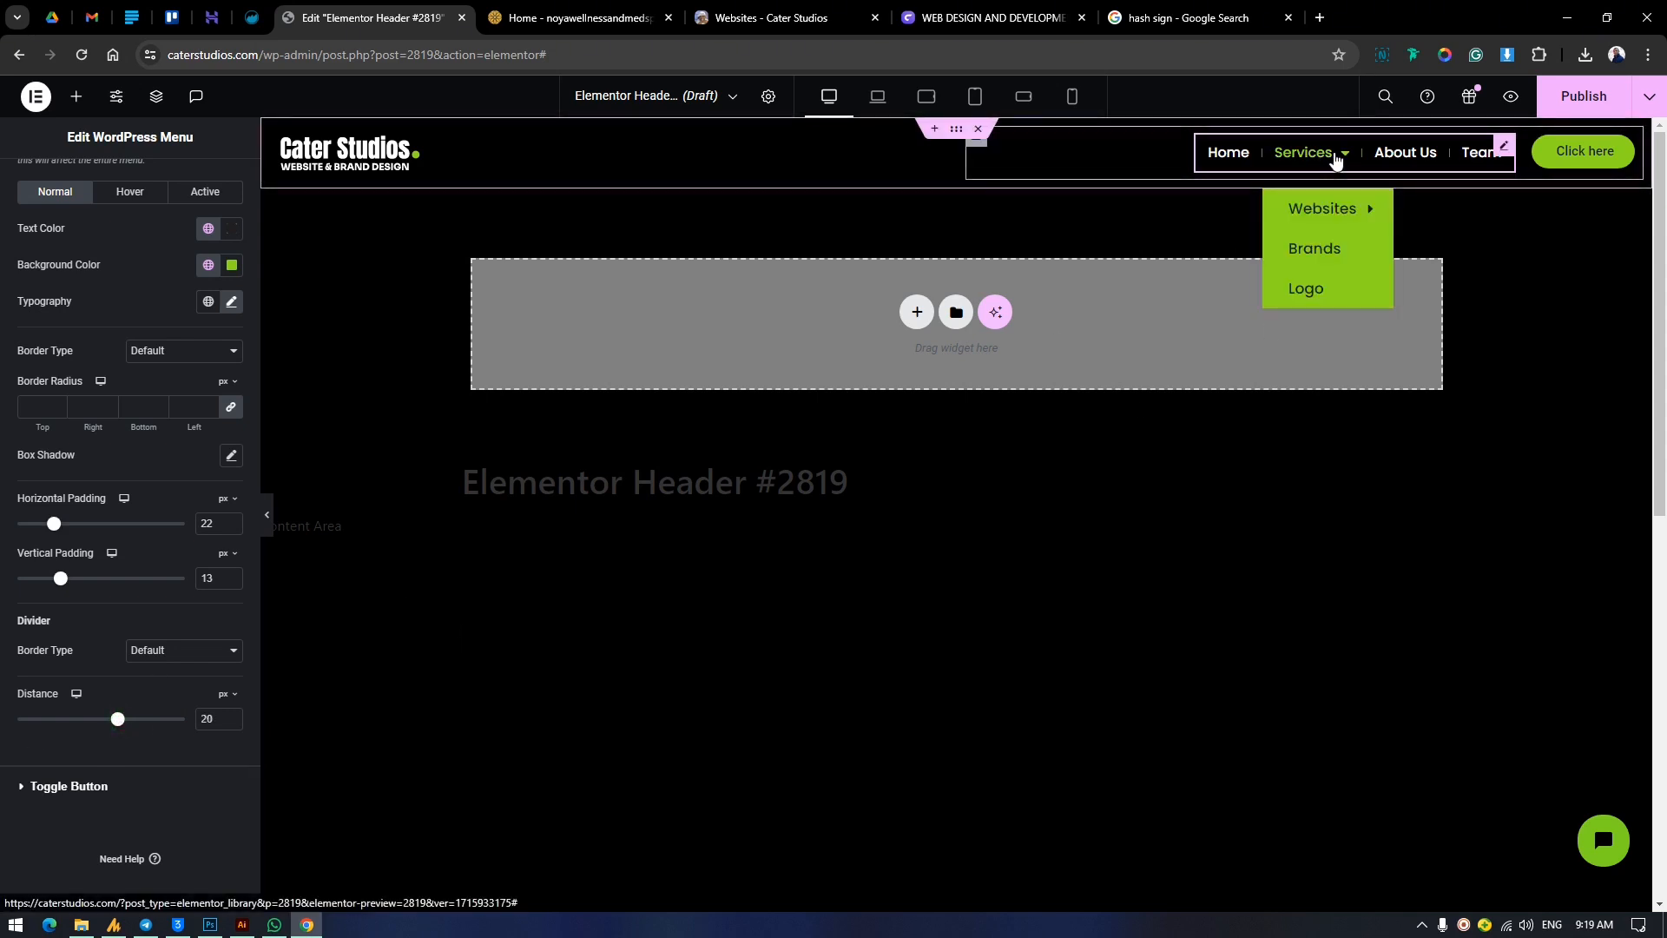
pyautogui.moveTo(1296, 197)
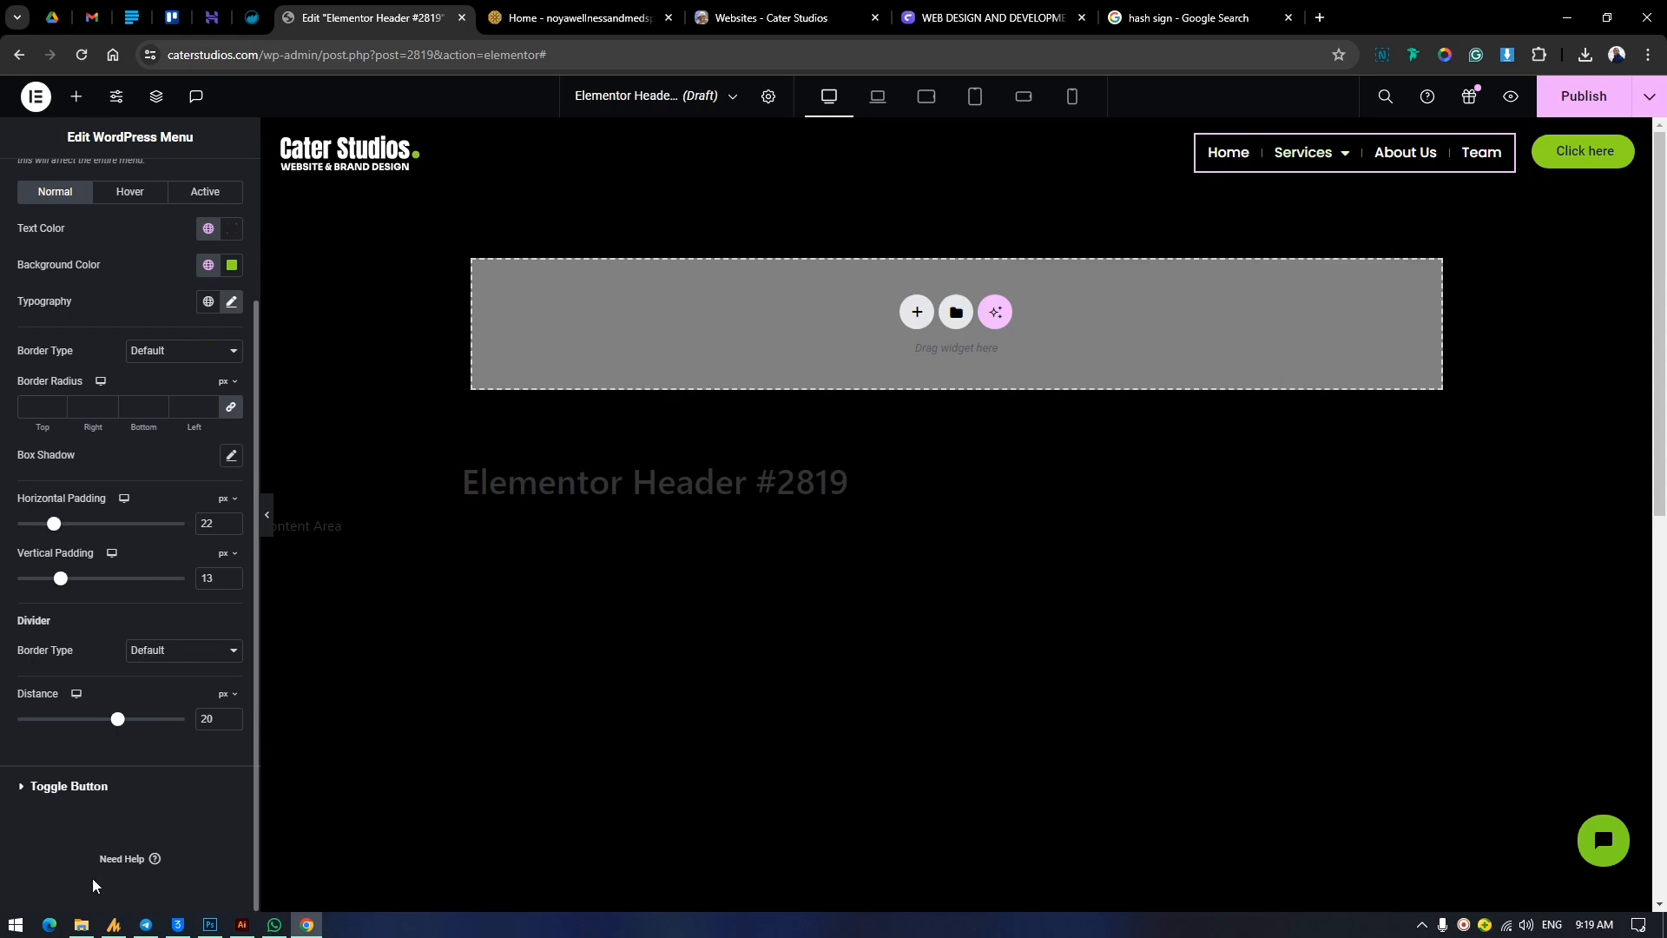
# Preview the header in tablet landscape and set the logo container's width to 30%.
pyautogui.click(35, 791)
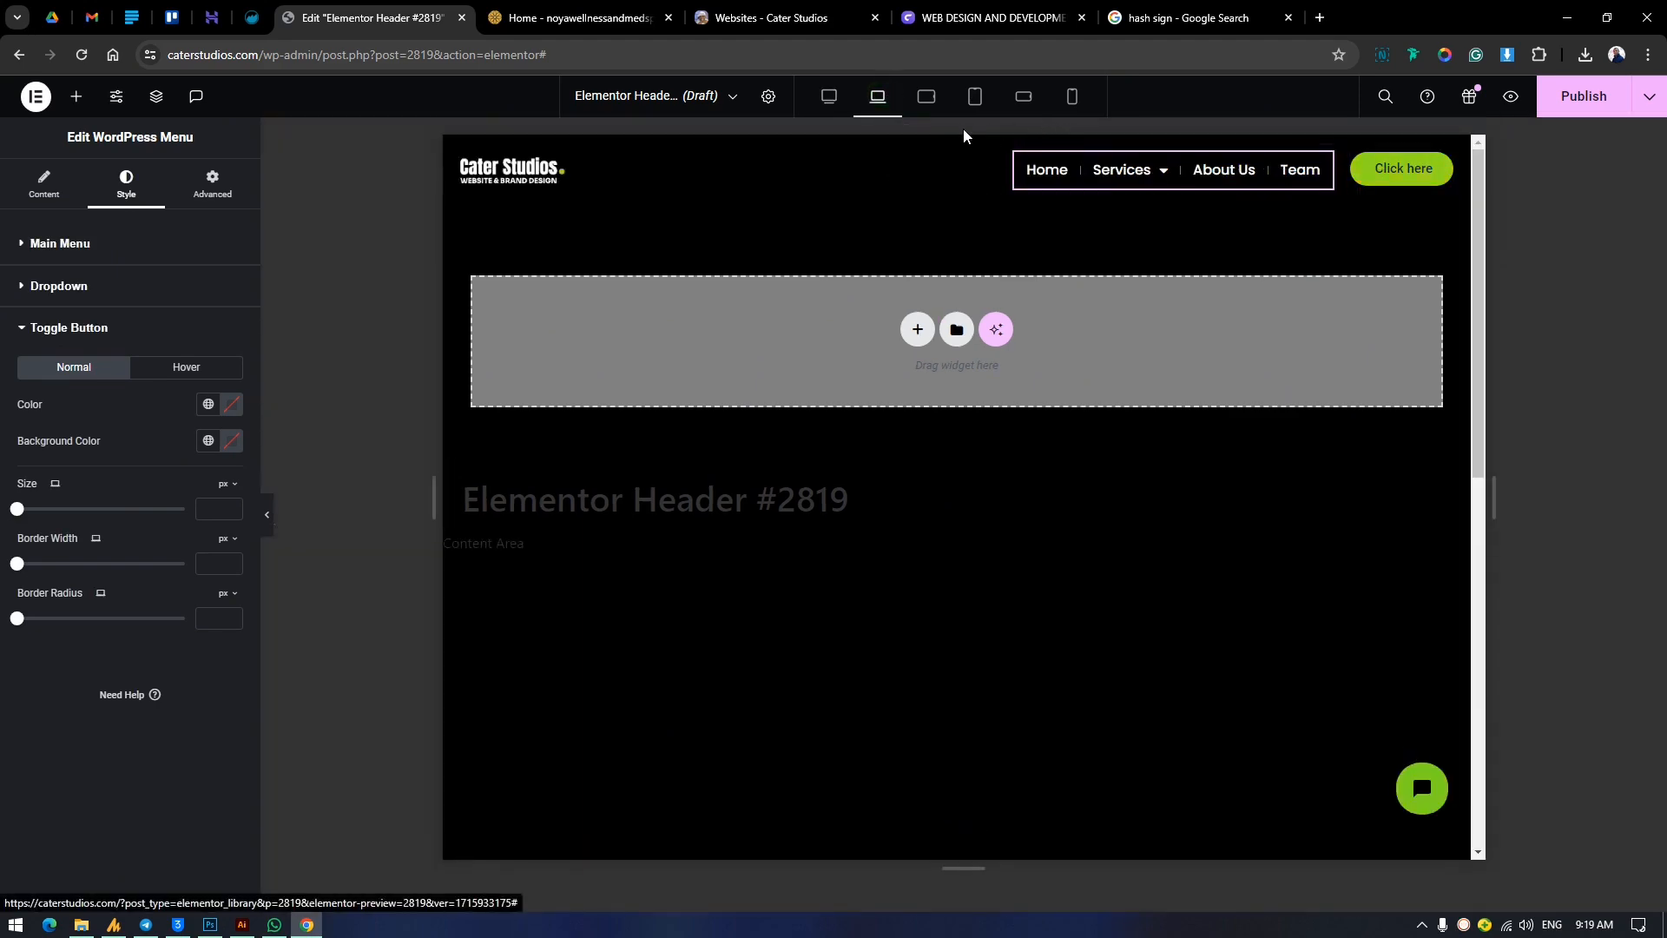
pyautogui.click(926, 97)
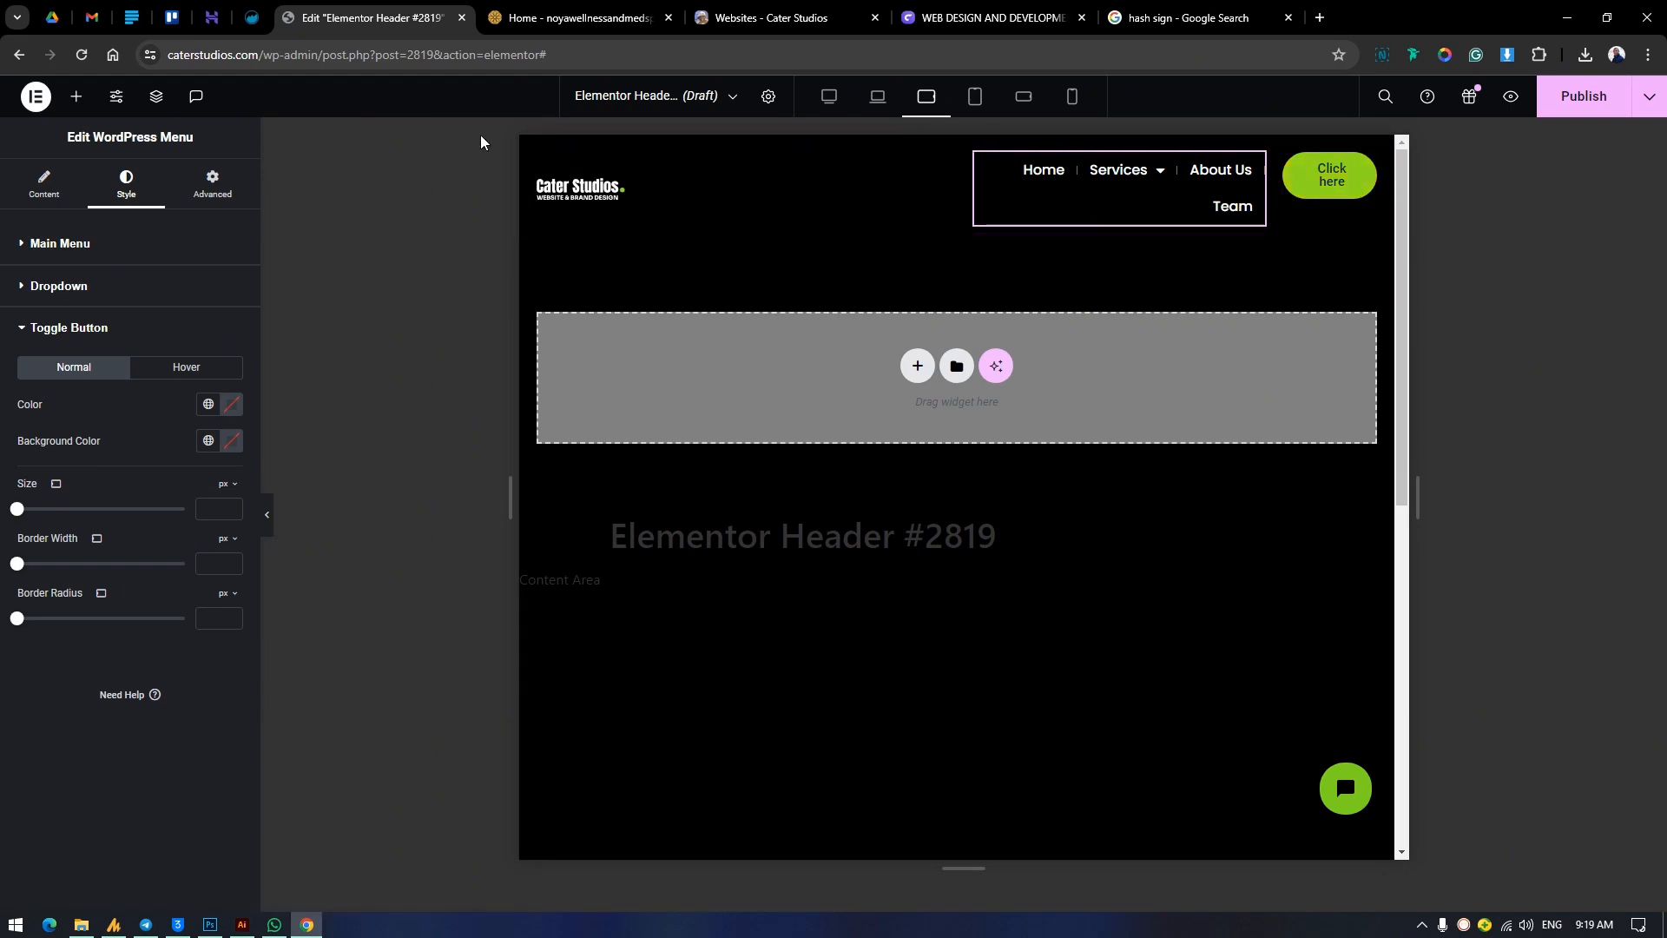
pyautogui.click(946, 217)
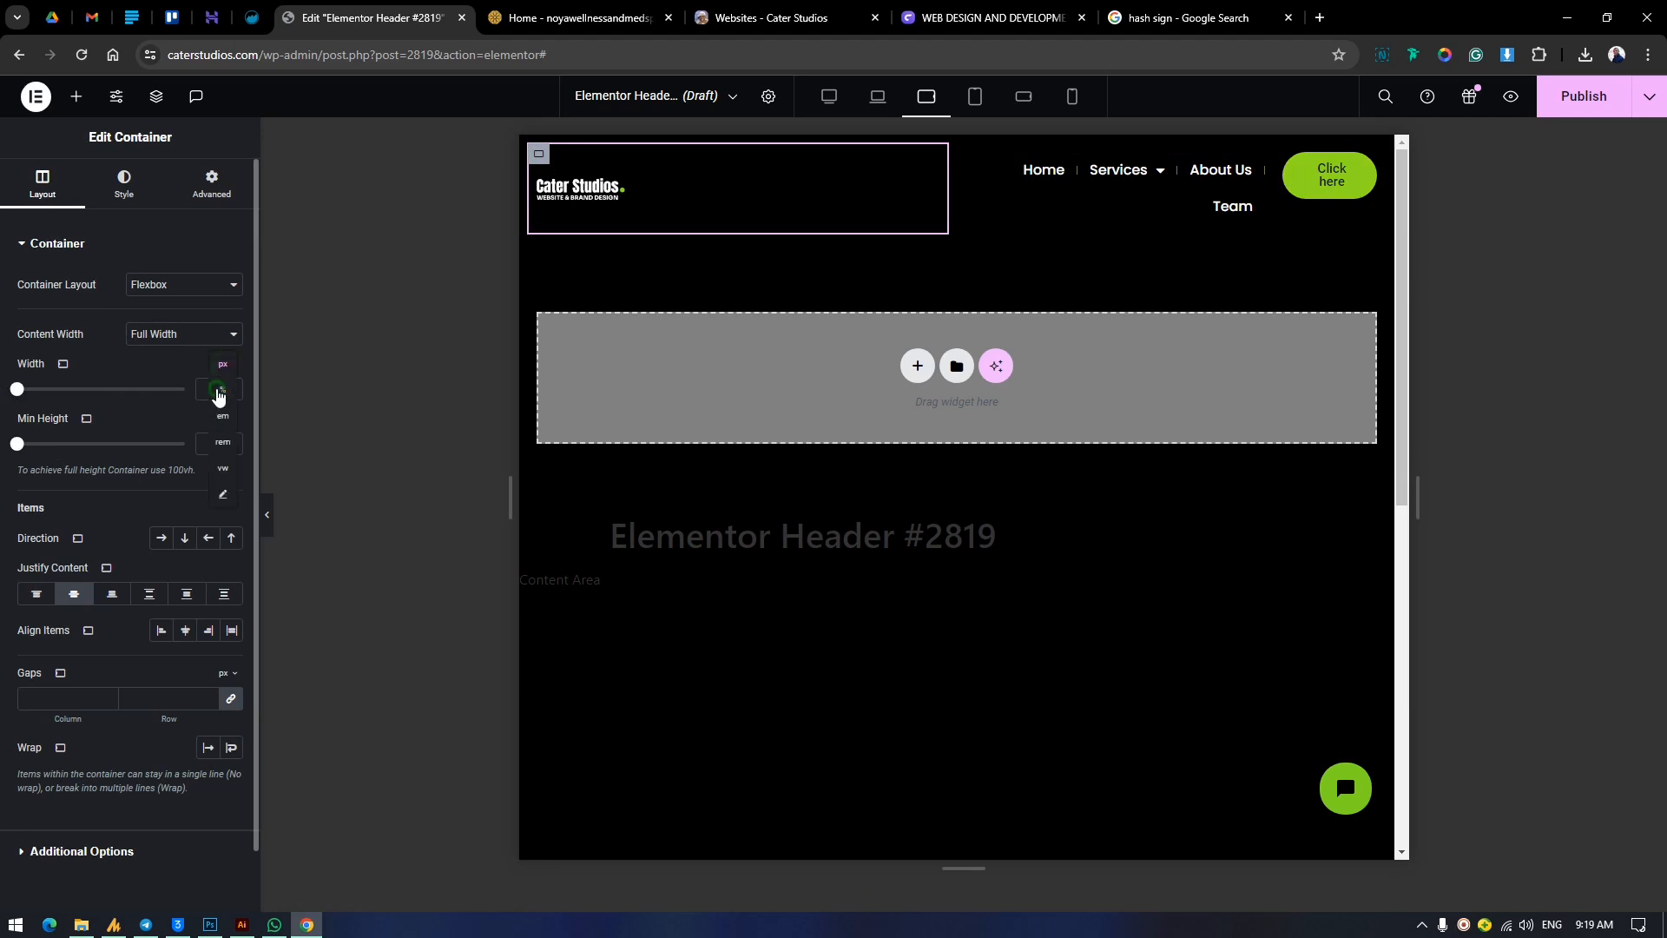
pyautogui.click(218, 393)
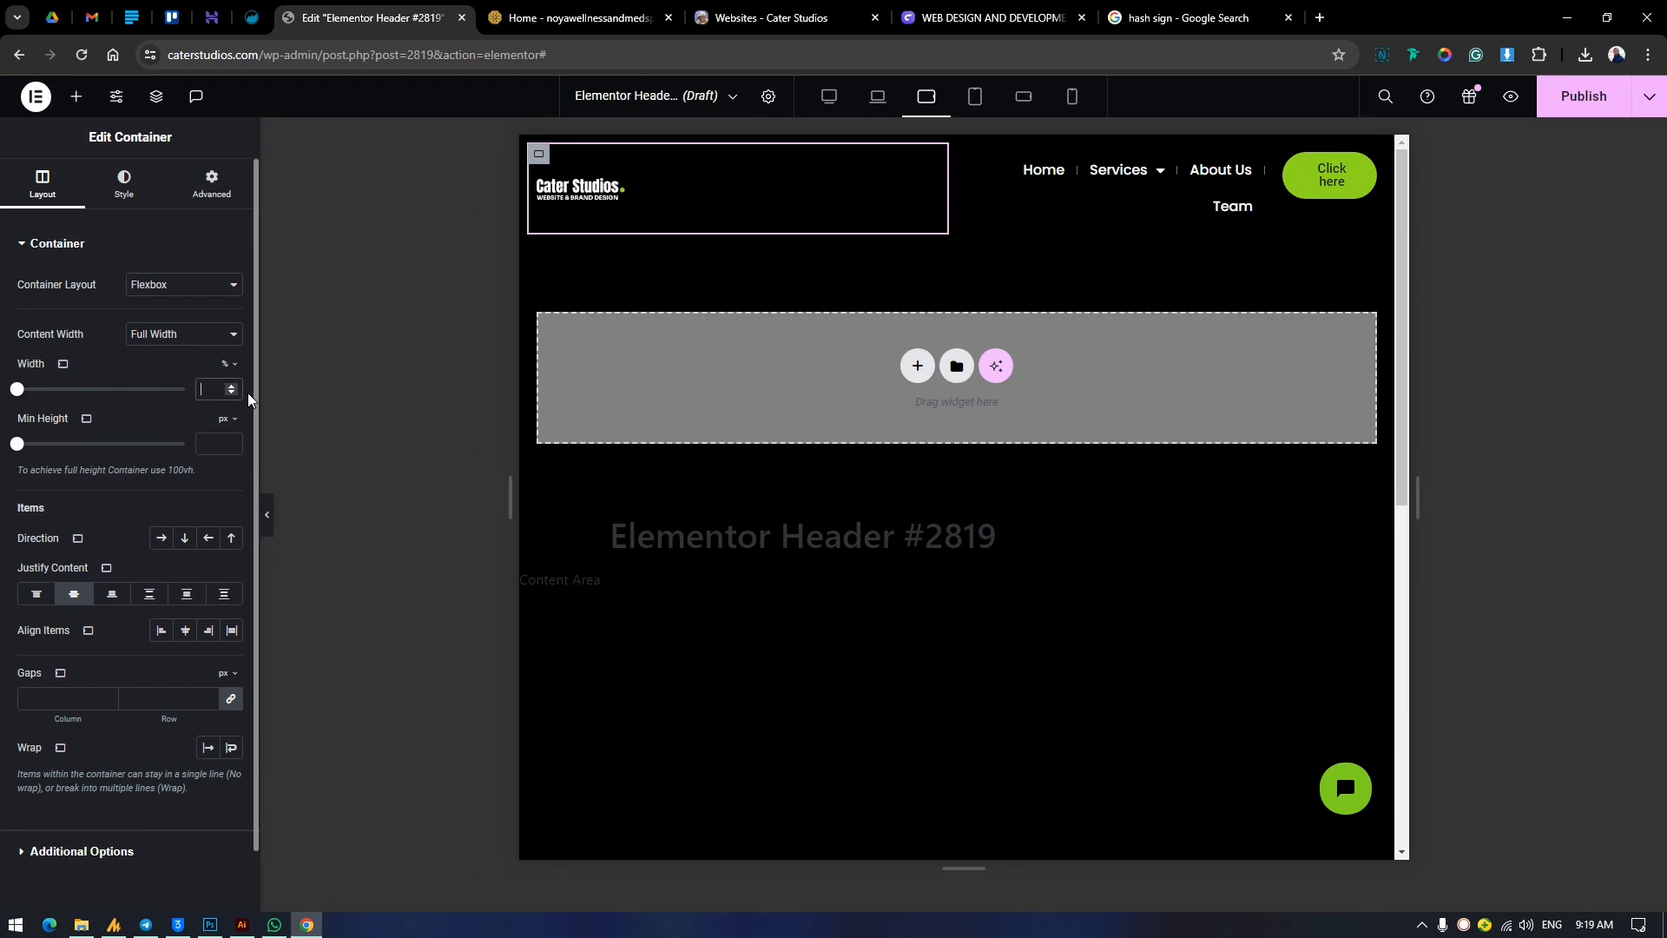
pyautogui.write('30')
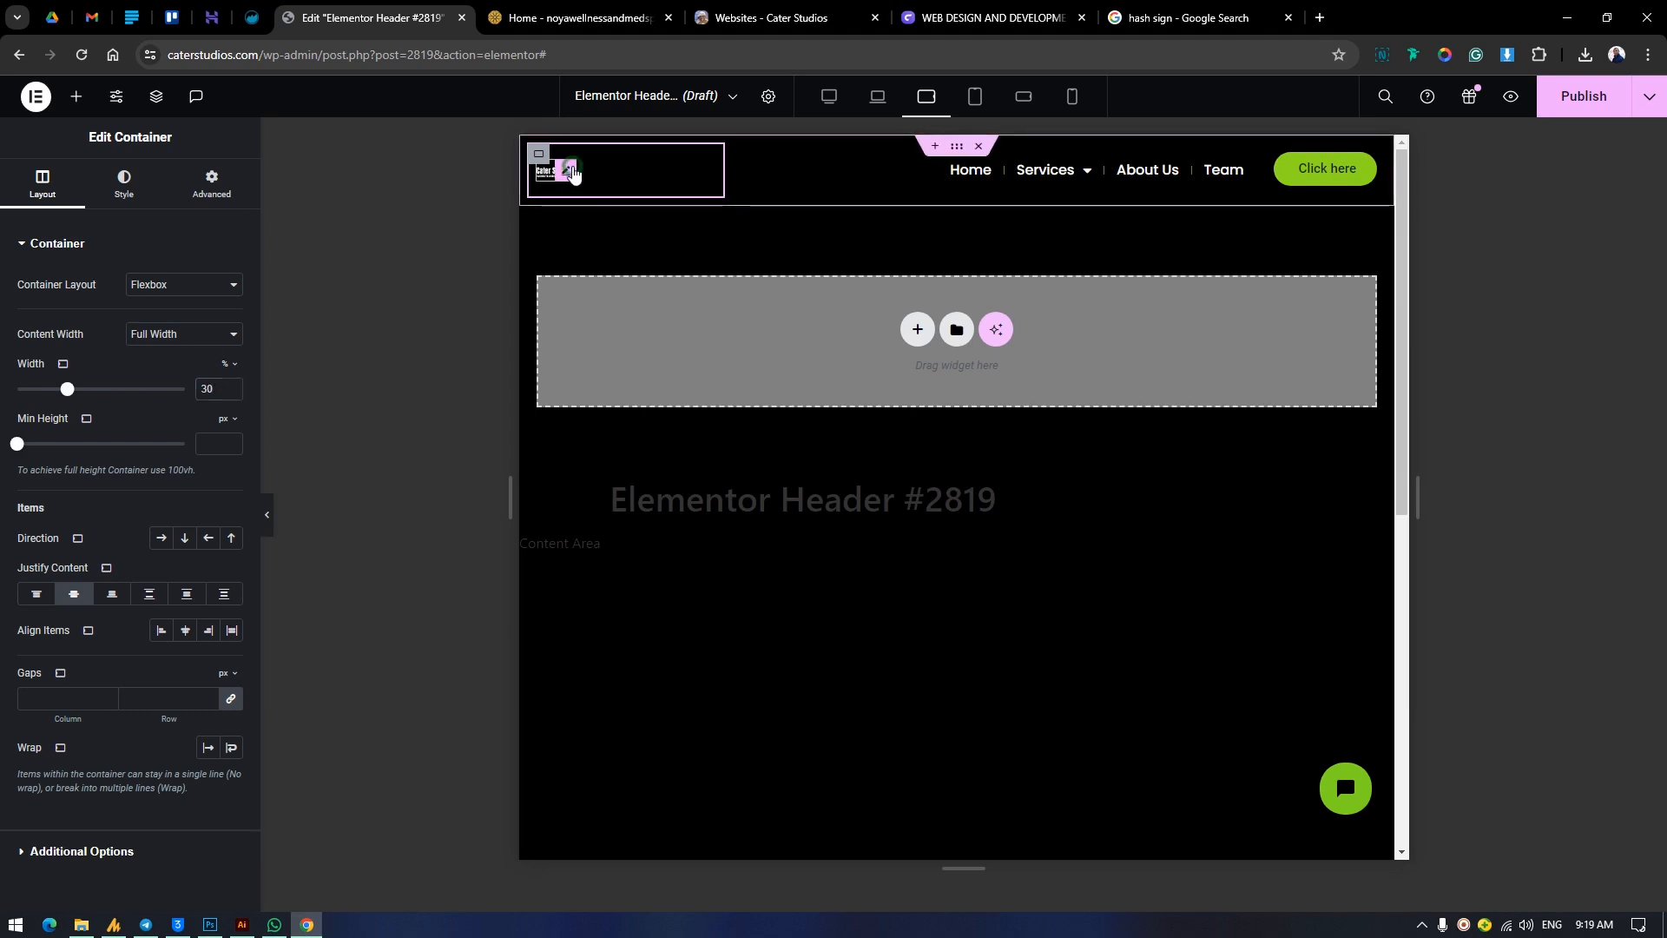
# Give the logo image a custom width of 75% for the tablet landscape view.
pyautogui.click(569, 176)
pyautogui.click(212, 184)
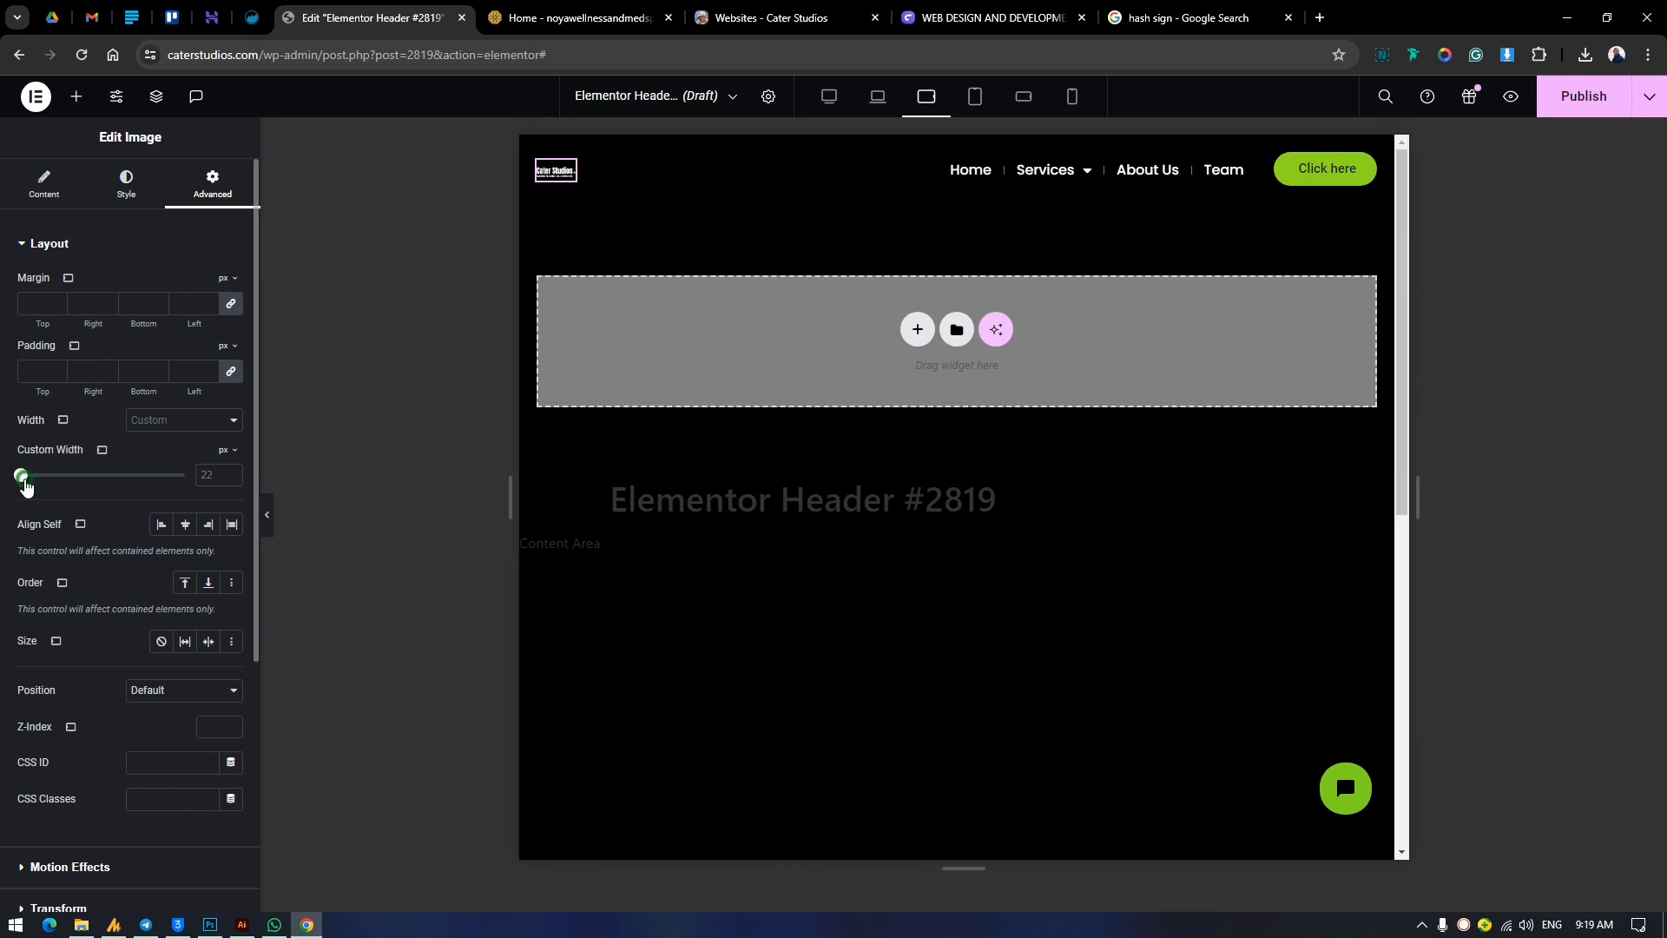
pyautogui.moveTo(25, 480); pyautogui.dragTo(65, 495)
pyautogui.click(184, 421)
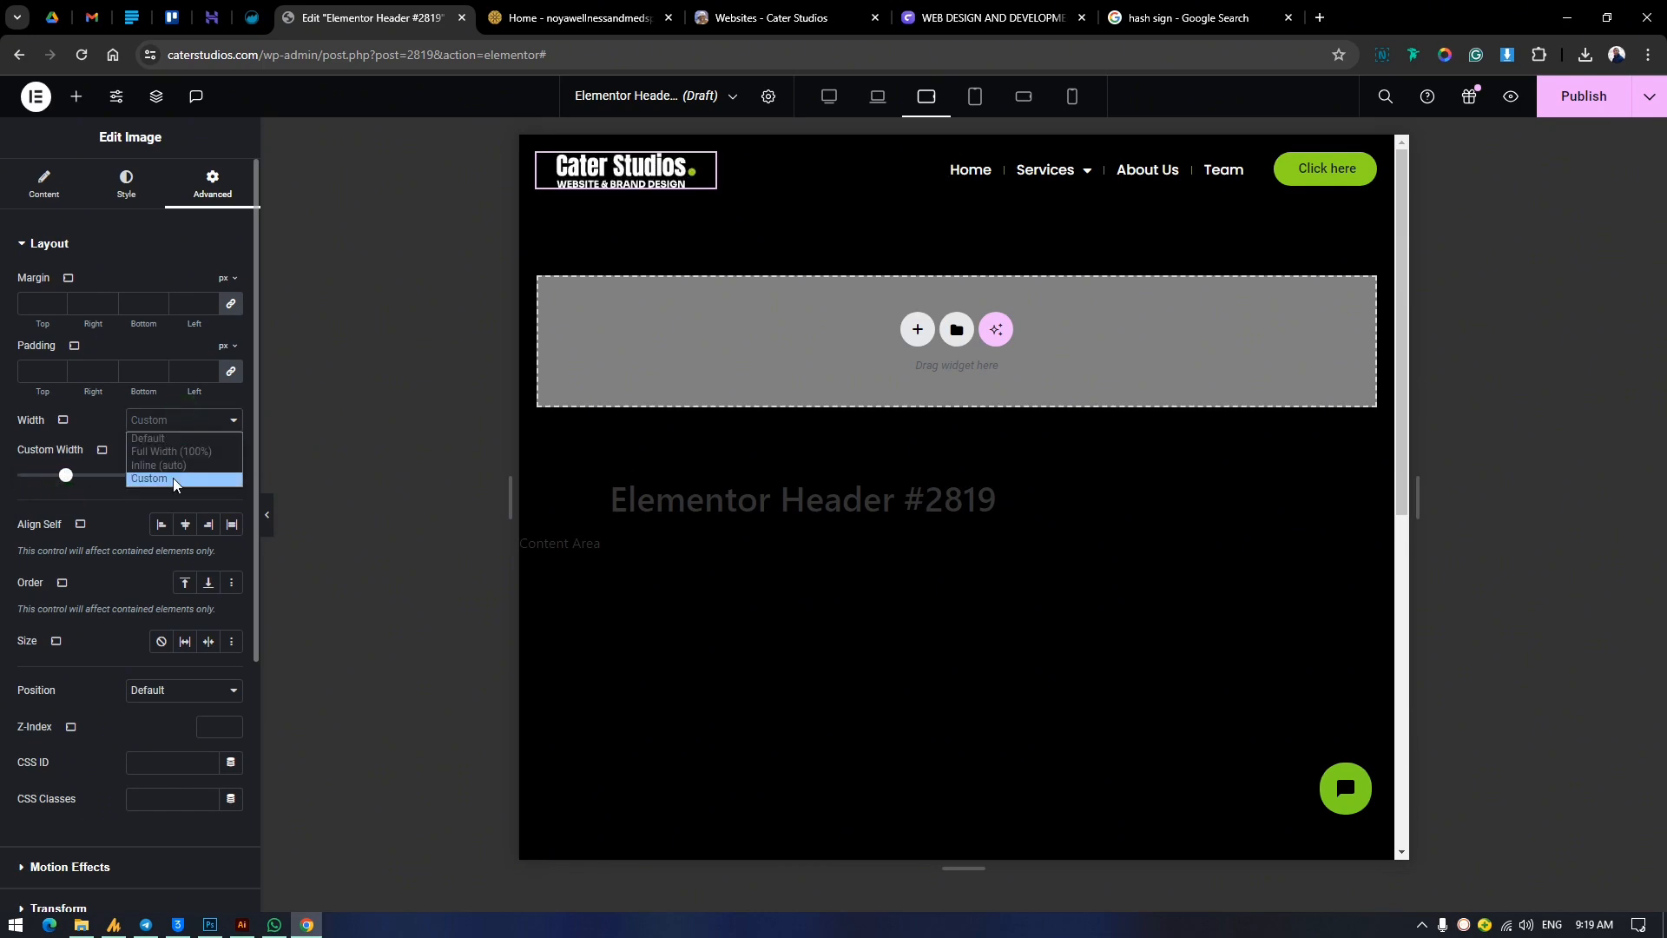
pyautogui.click(224, 474)
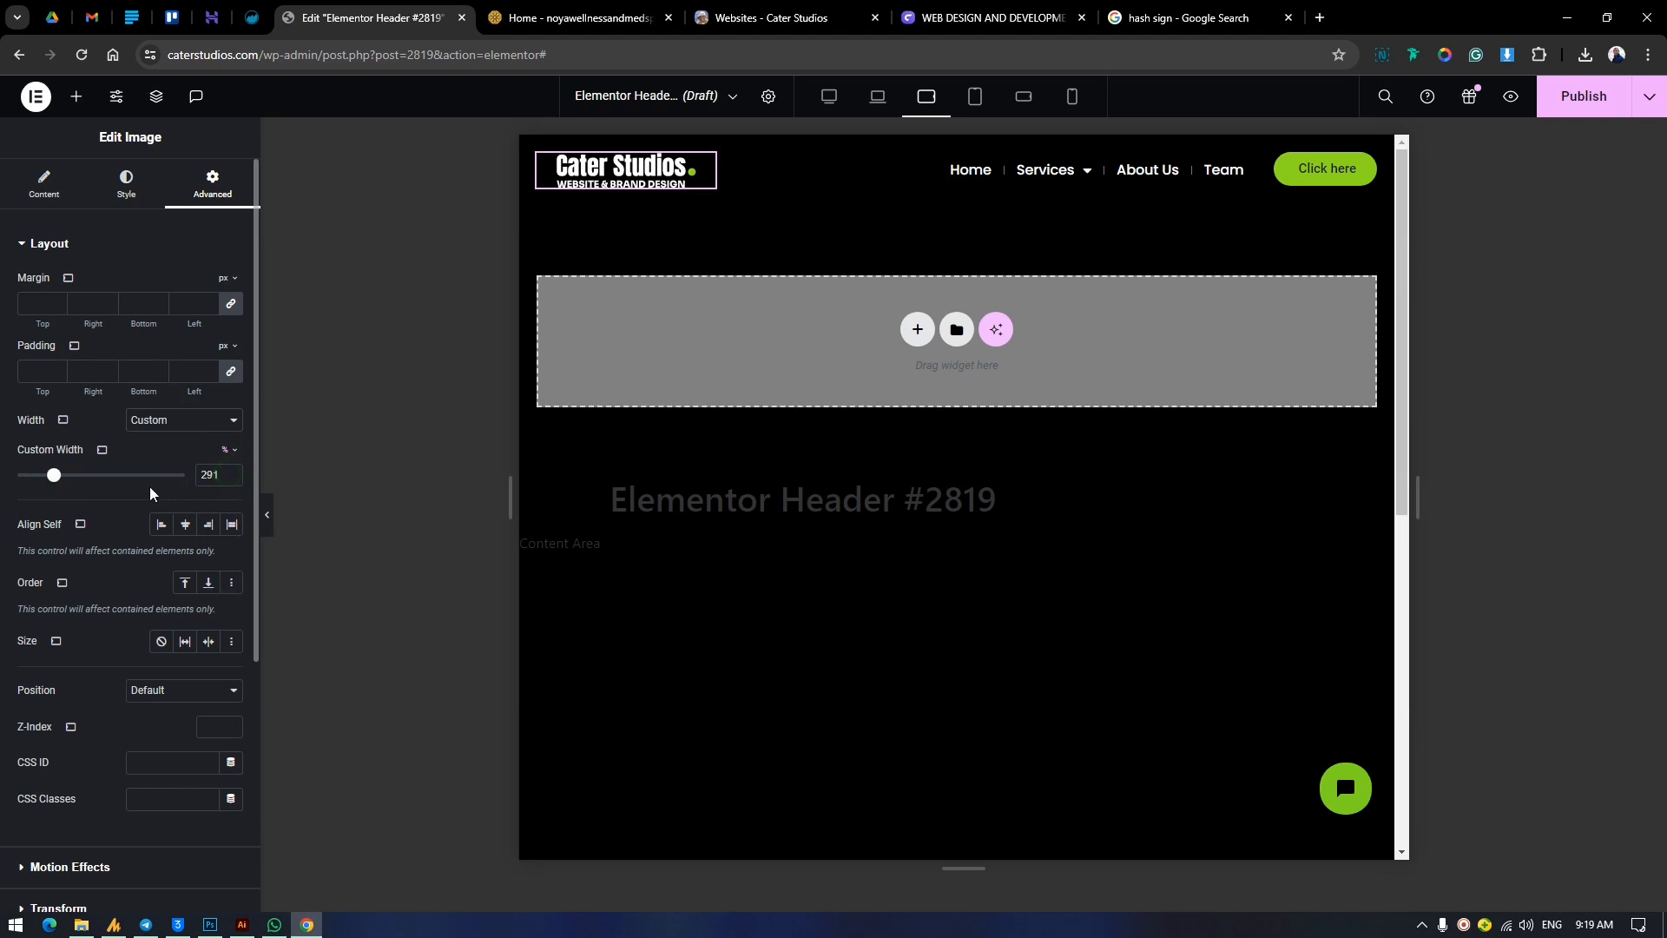
pyautogui.moveTo(54, 480); pyautogui.dragTo(144, 519)
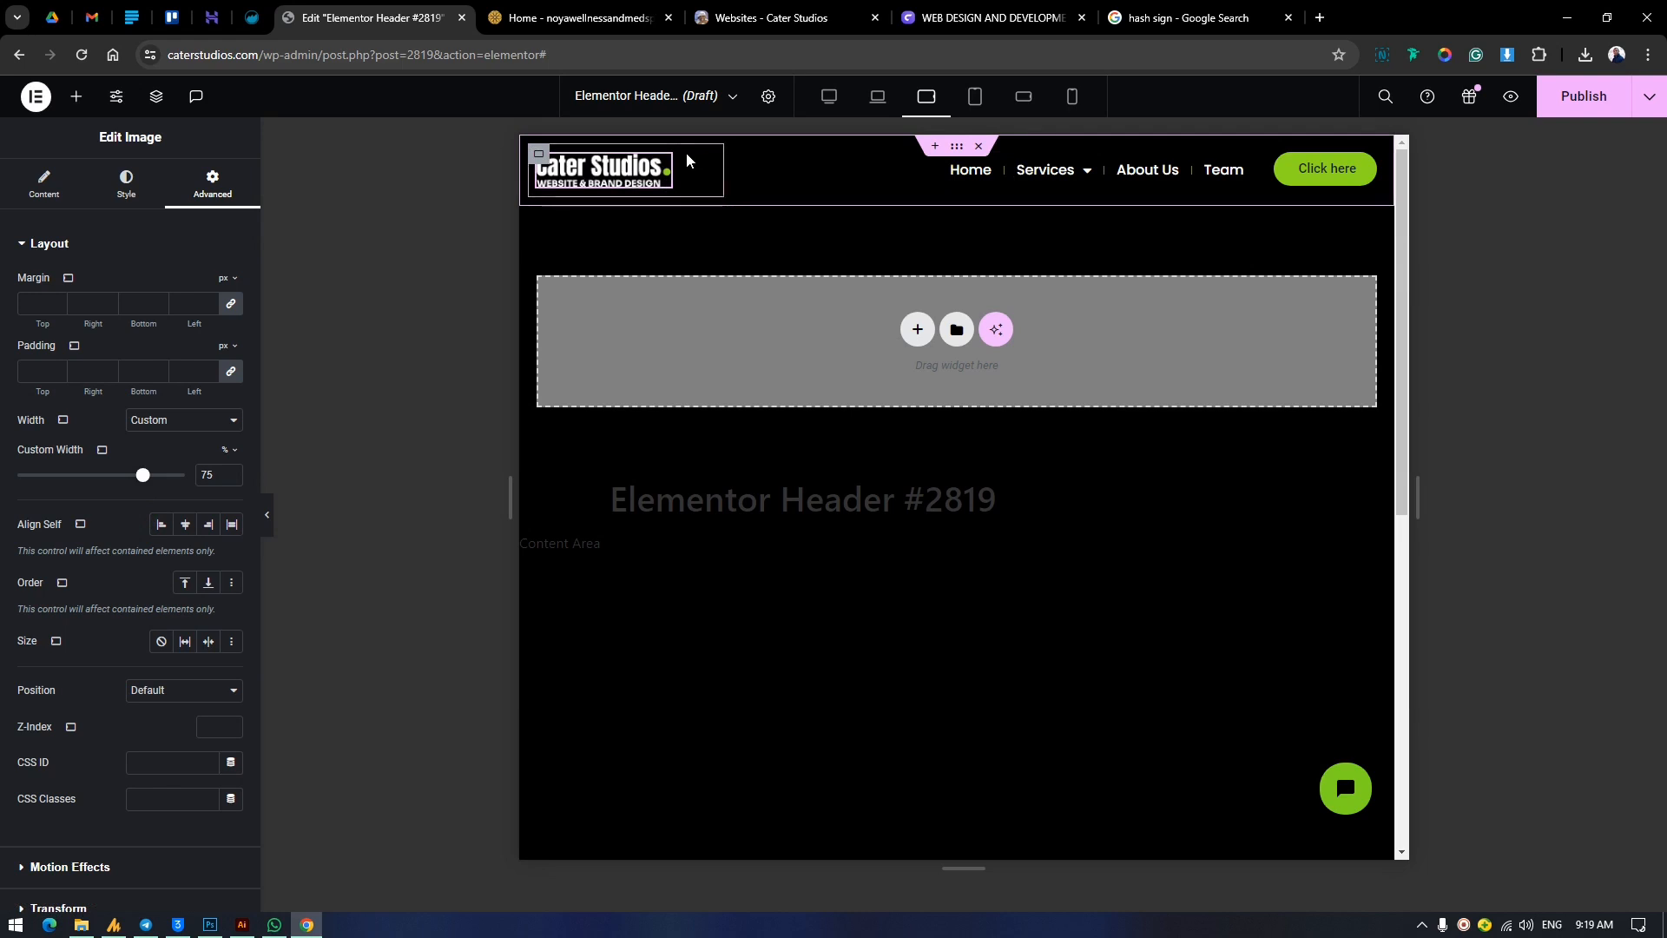
# Set the width of the container holding the menu and button to 100% for tablet landscape and compare it with the desktop view.
pyautogui.click(850, 160)
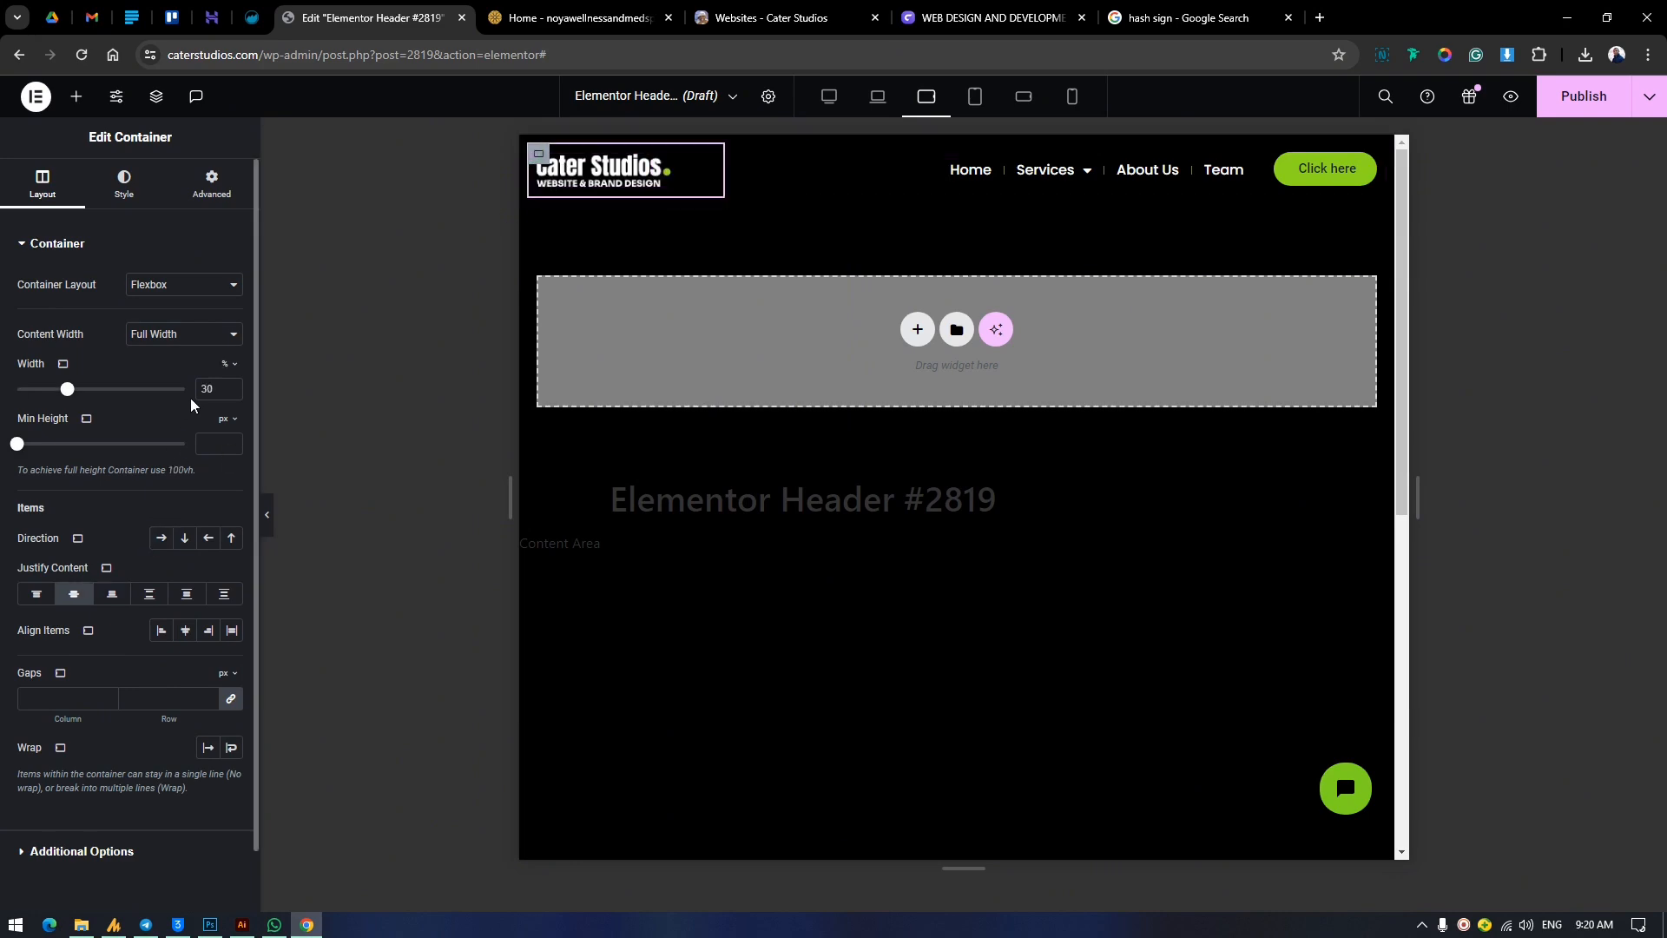
pyautogui.click(754, 153)
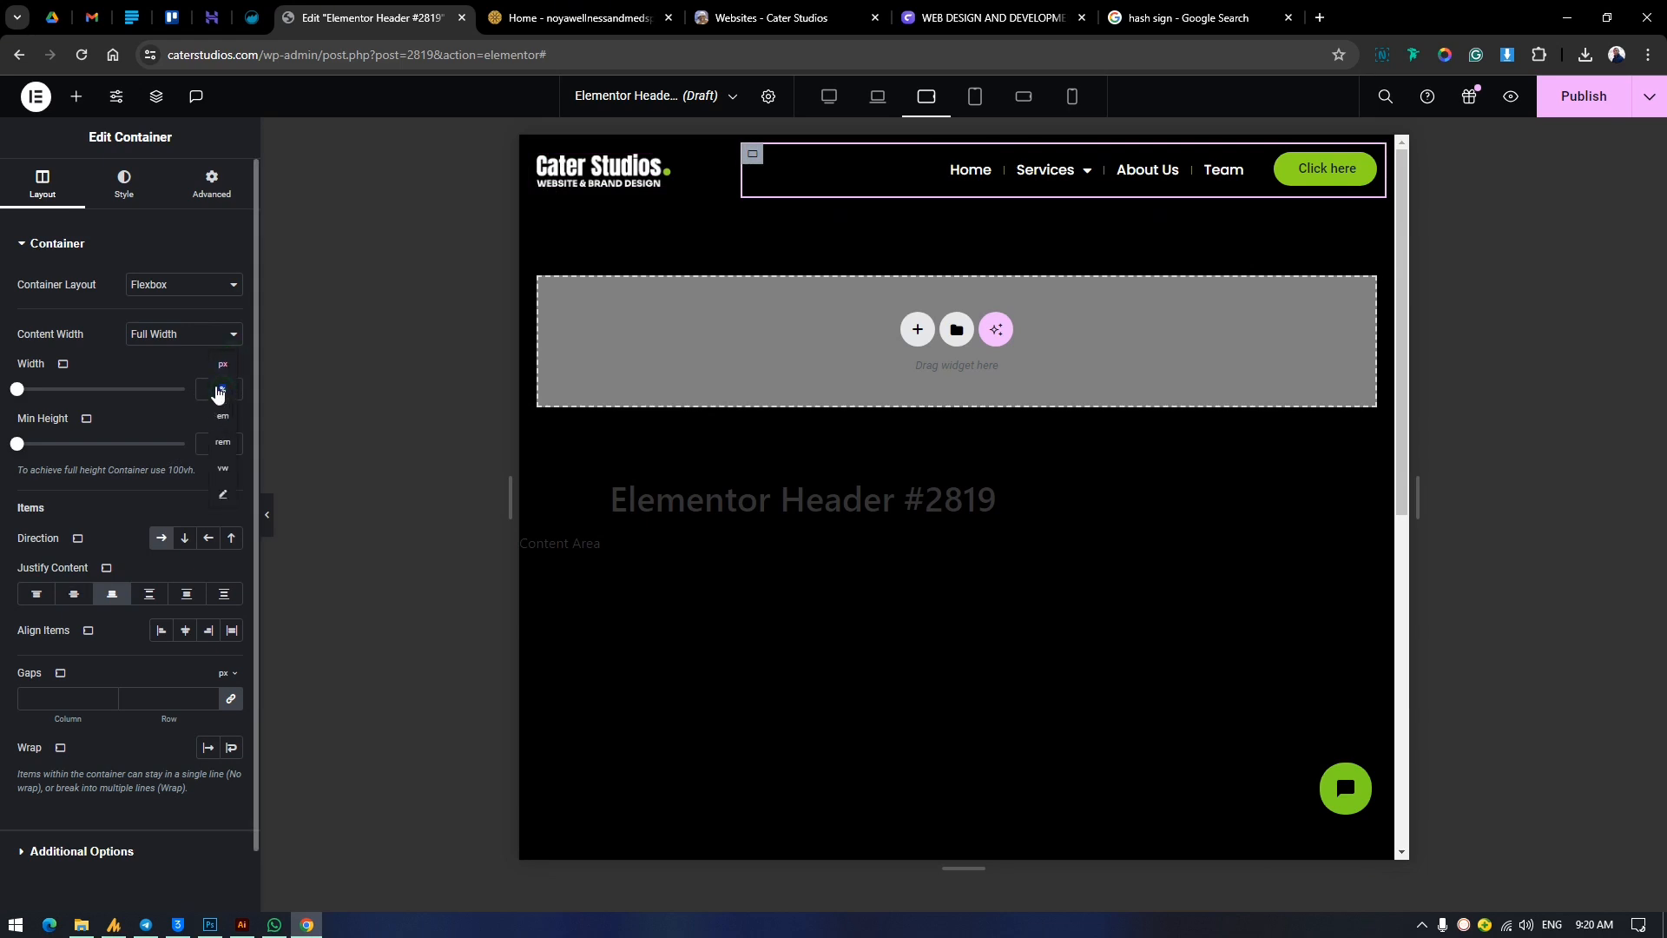
pyautogui.click(221, 392)
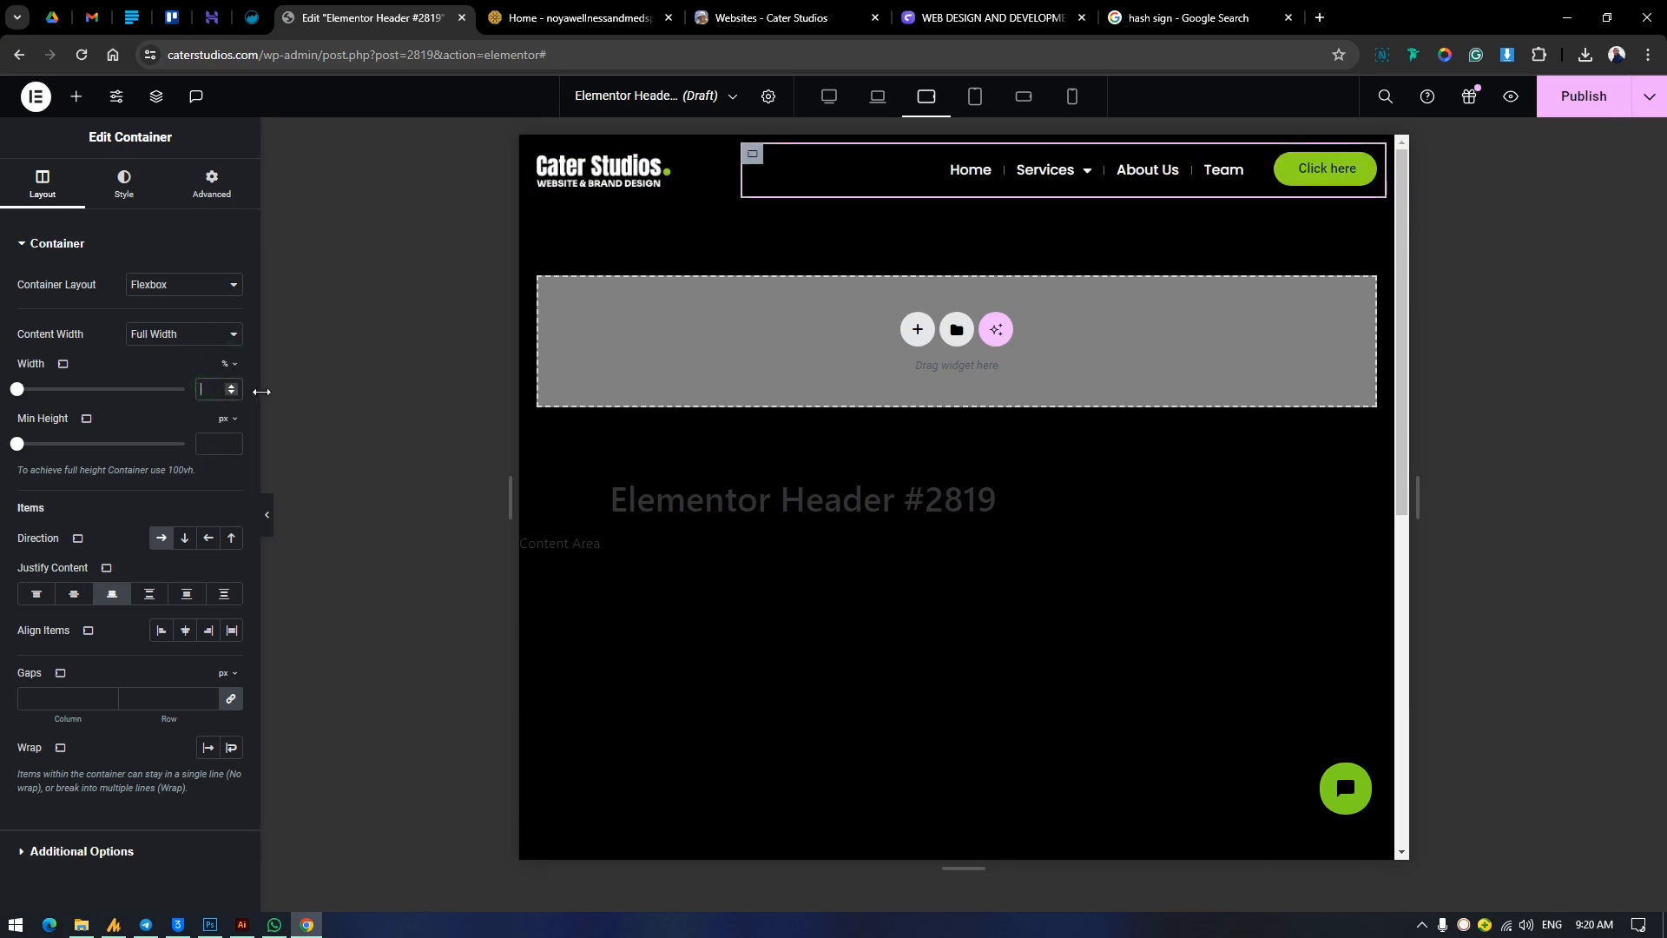
pyautogui.write('100')
pyautogui.click(827, 98)
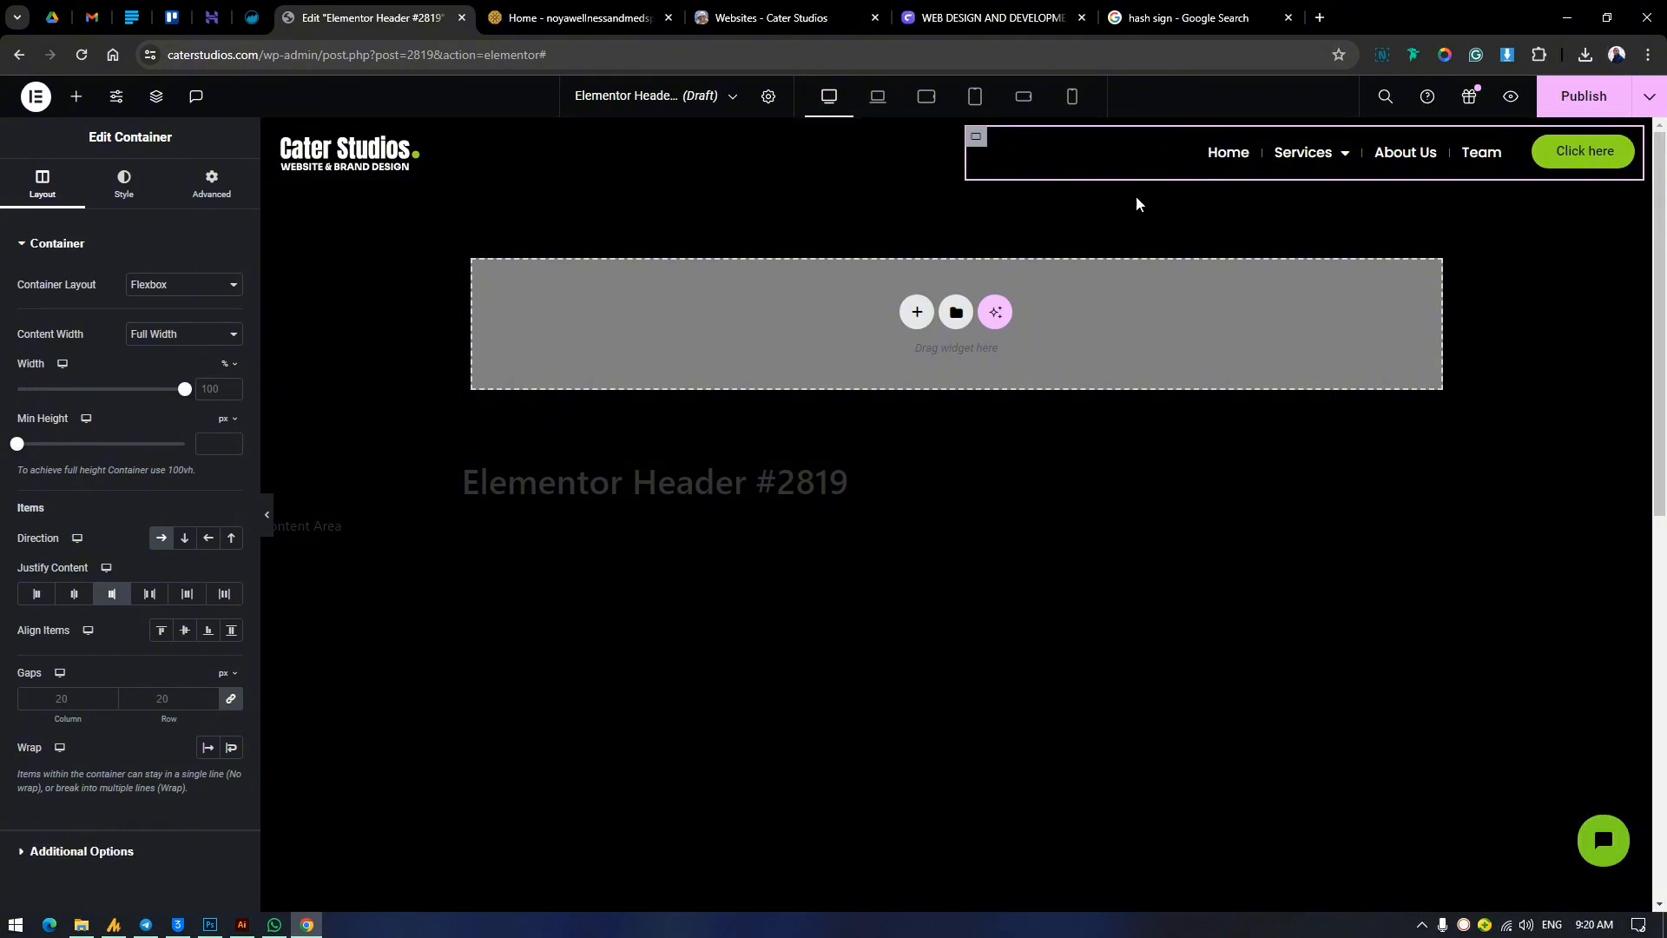
pyautogui.click(923, 98)
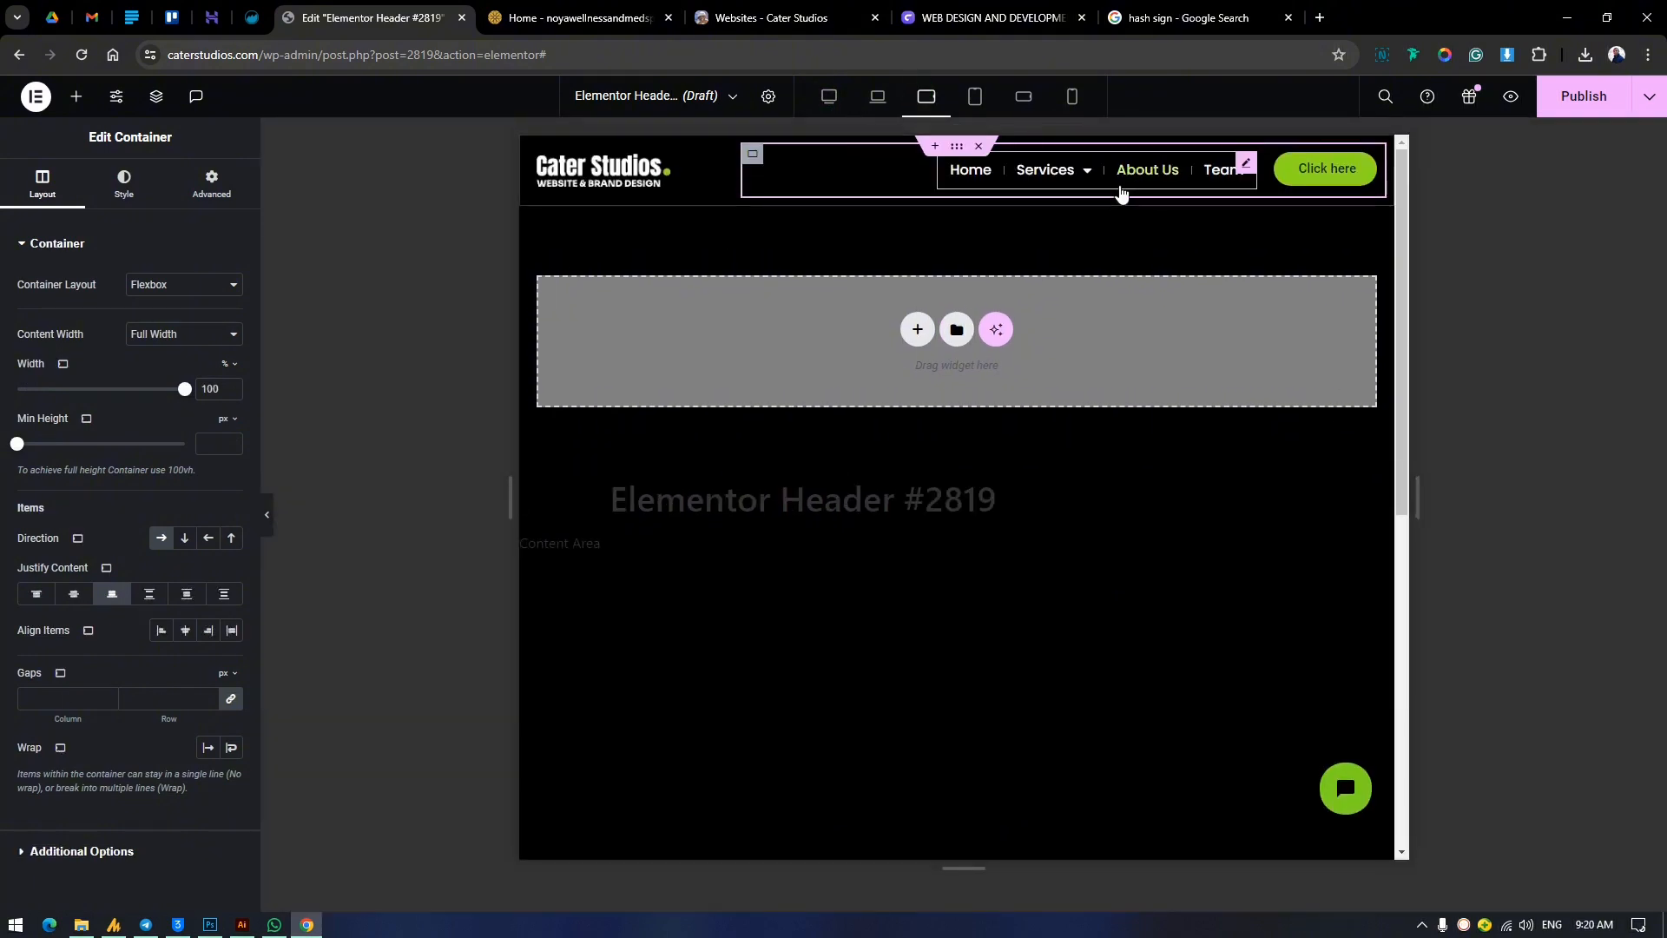
# In the tablet portrait view, set the menu's mobile dropdown breakpoint to Mobile Portrait (> 767px), after trying Mobile Landscape (> 880px).
pyautogui.click(974, 96)
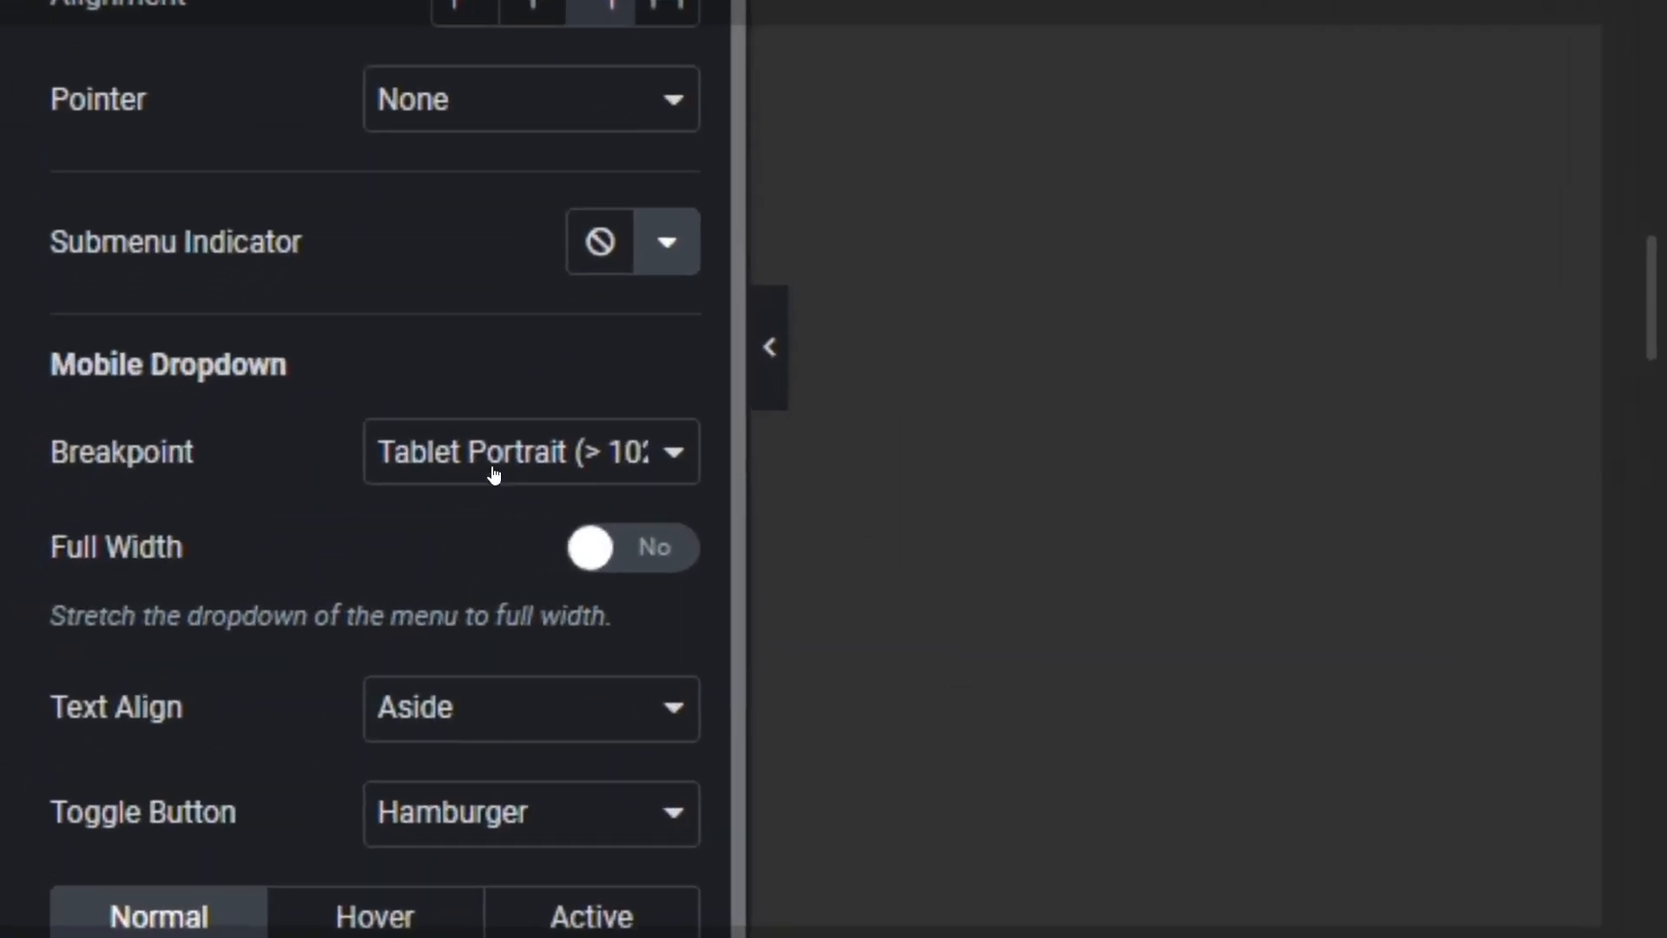
pyautogui.click(169, 554)
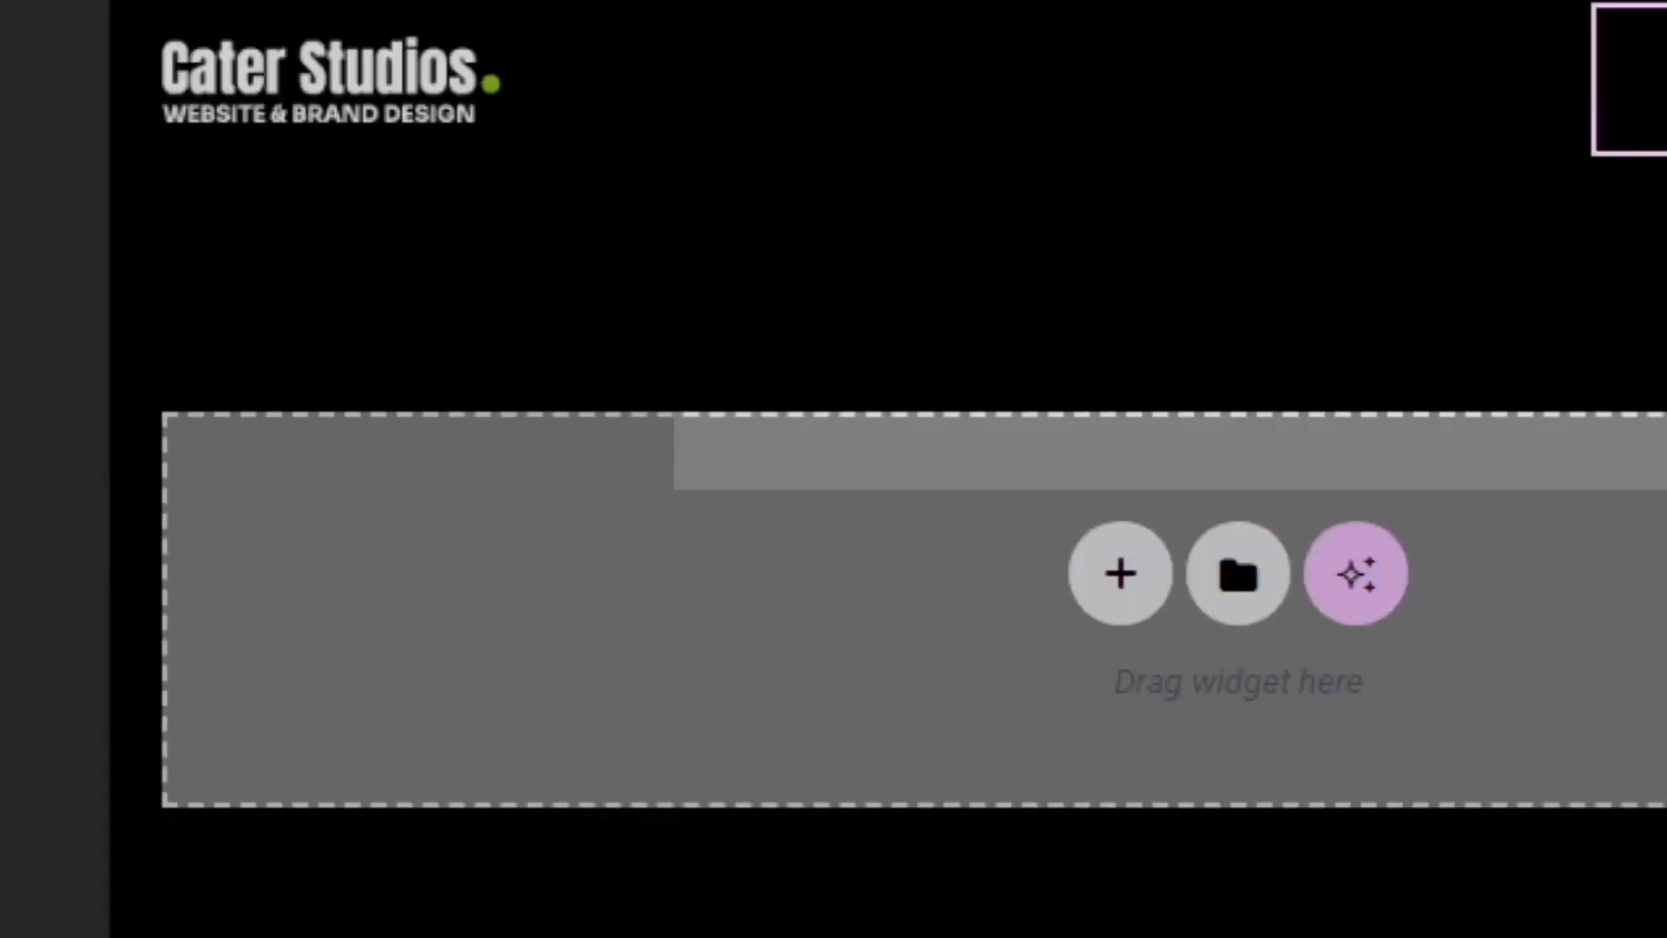
pyautogui.click(863, 227)
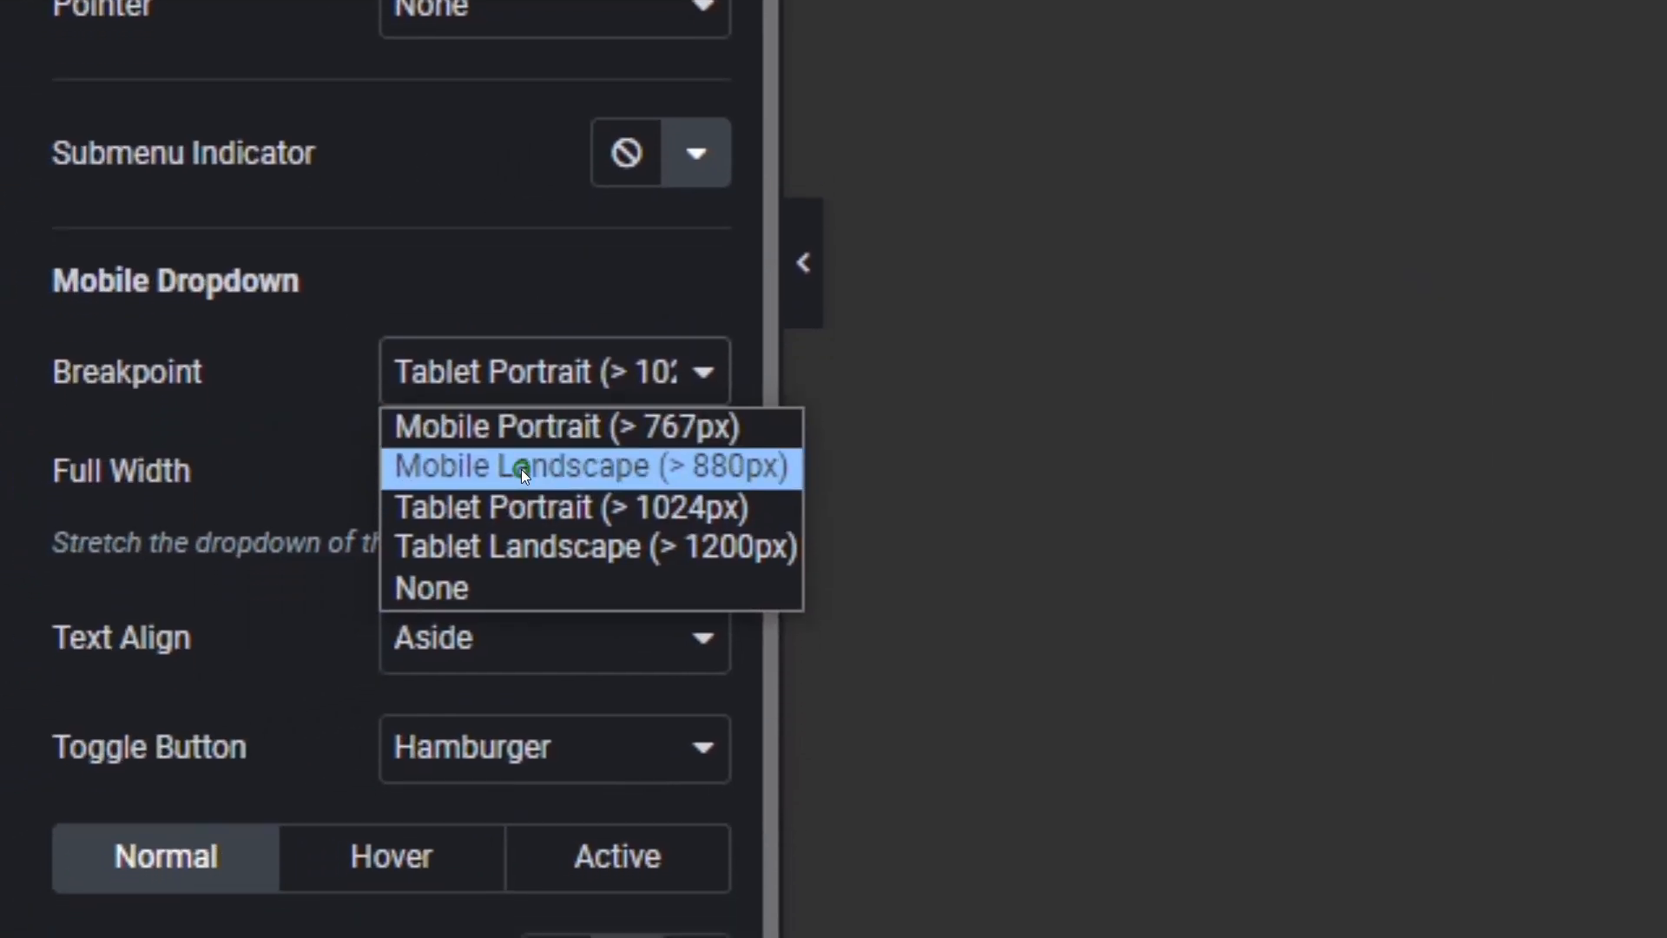
pyautogui.click(521, 469)
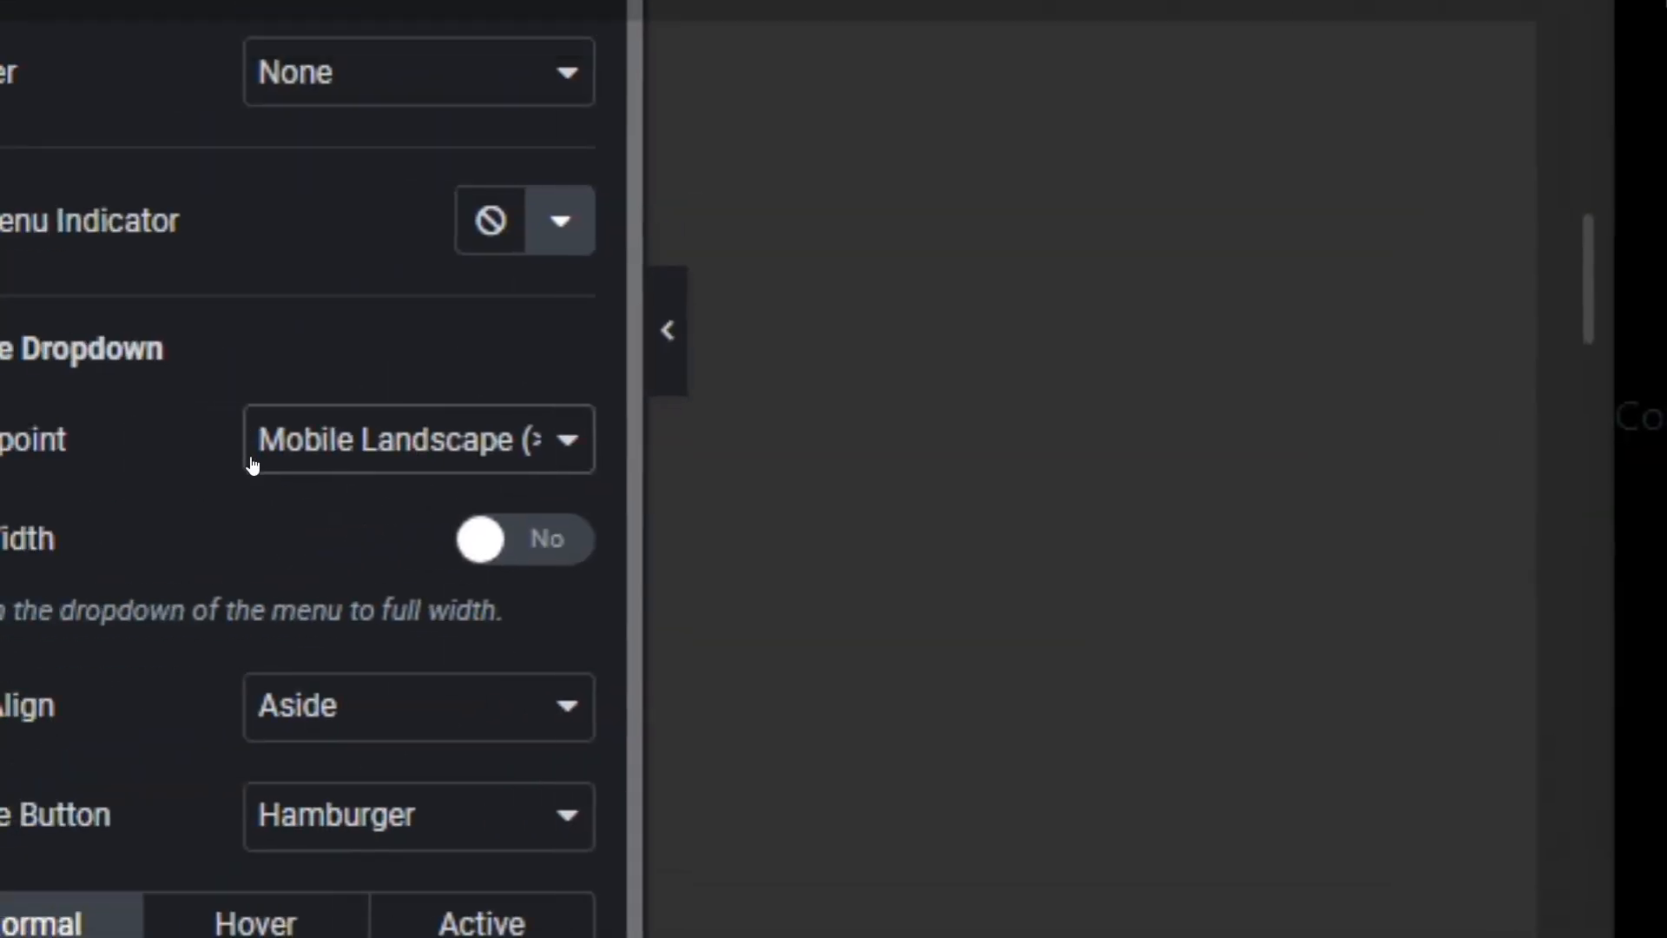
pyautogui.click(261, 450)
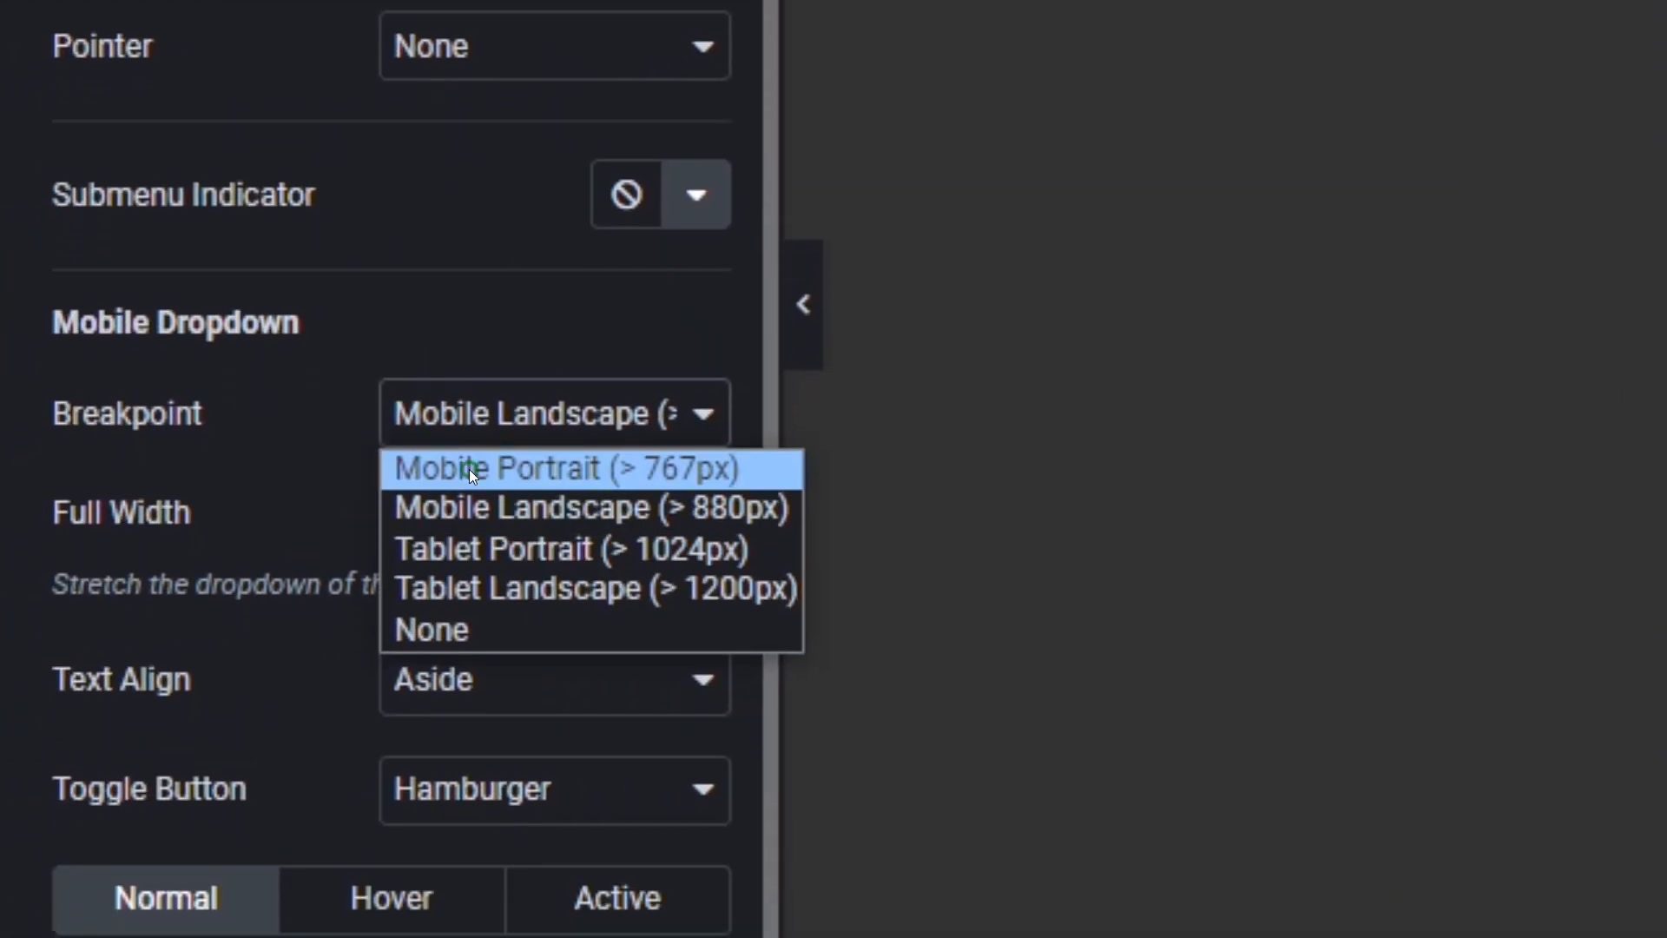
pyautogui.click(469, 469)
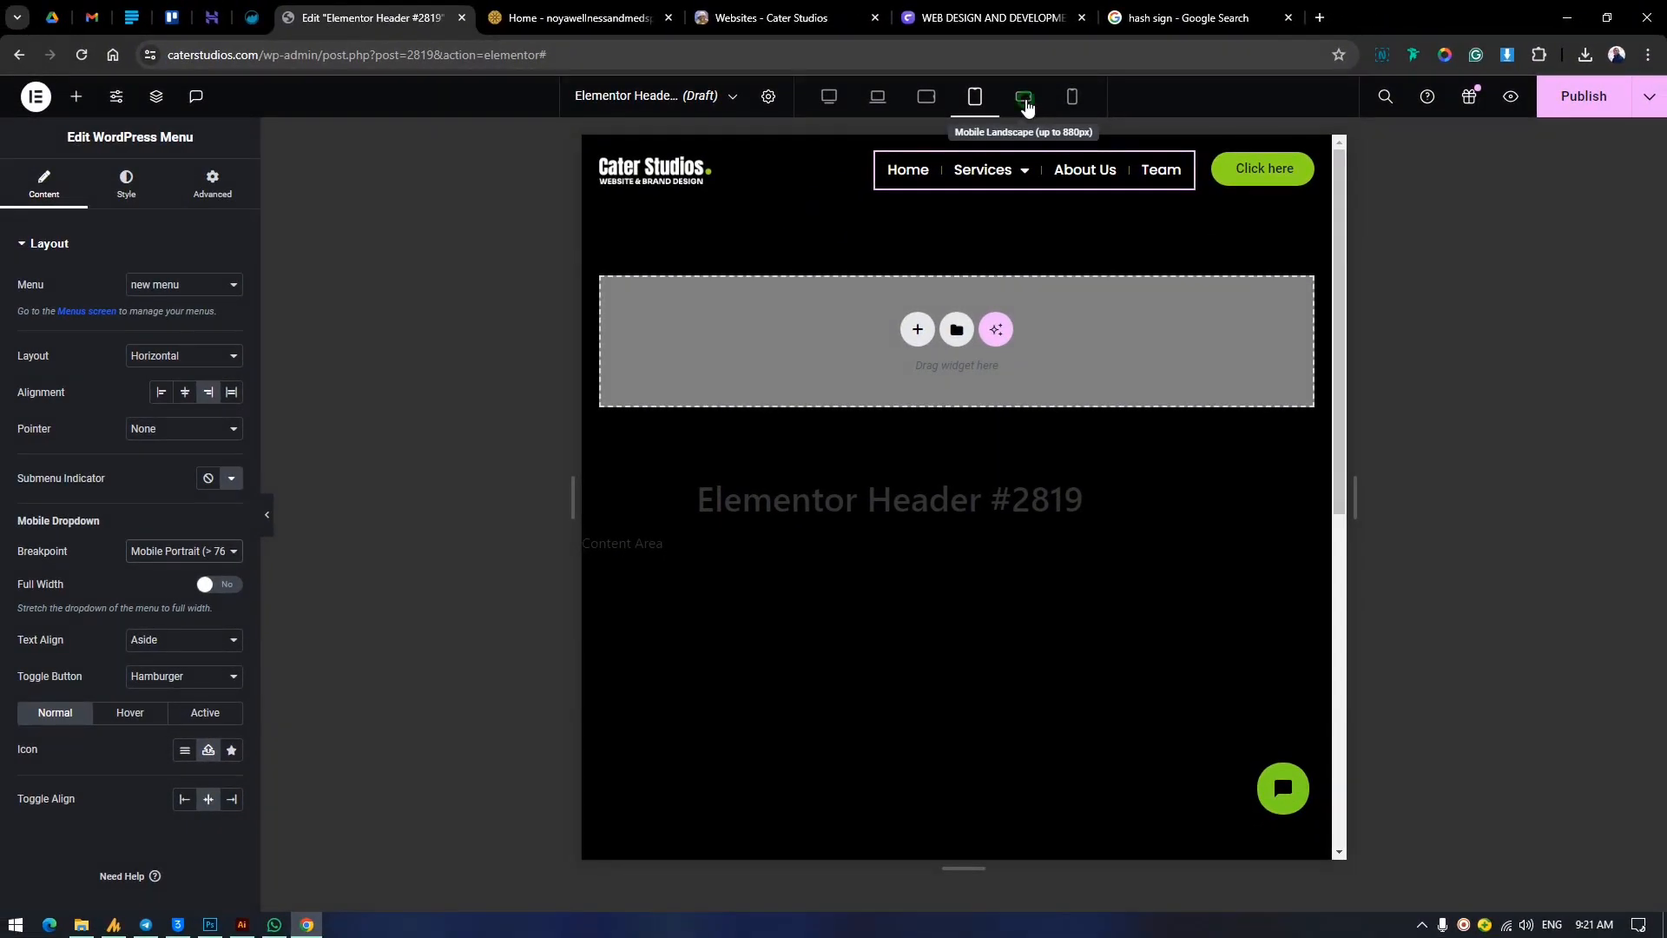
# Check the header in mobile landscape, and set the logo container's width to 30% in the mobile portrait view.
pyautogui.click(1024, 97)
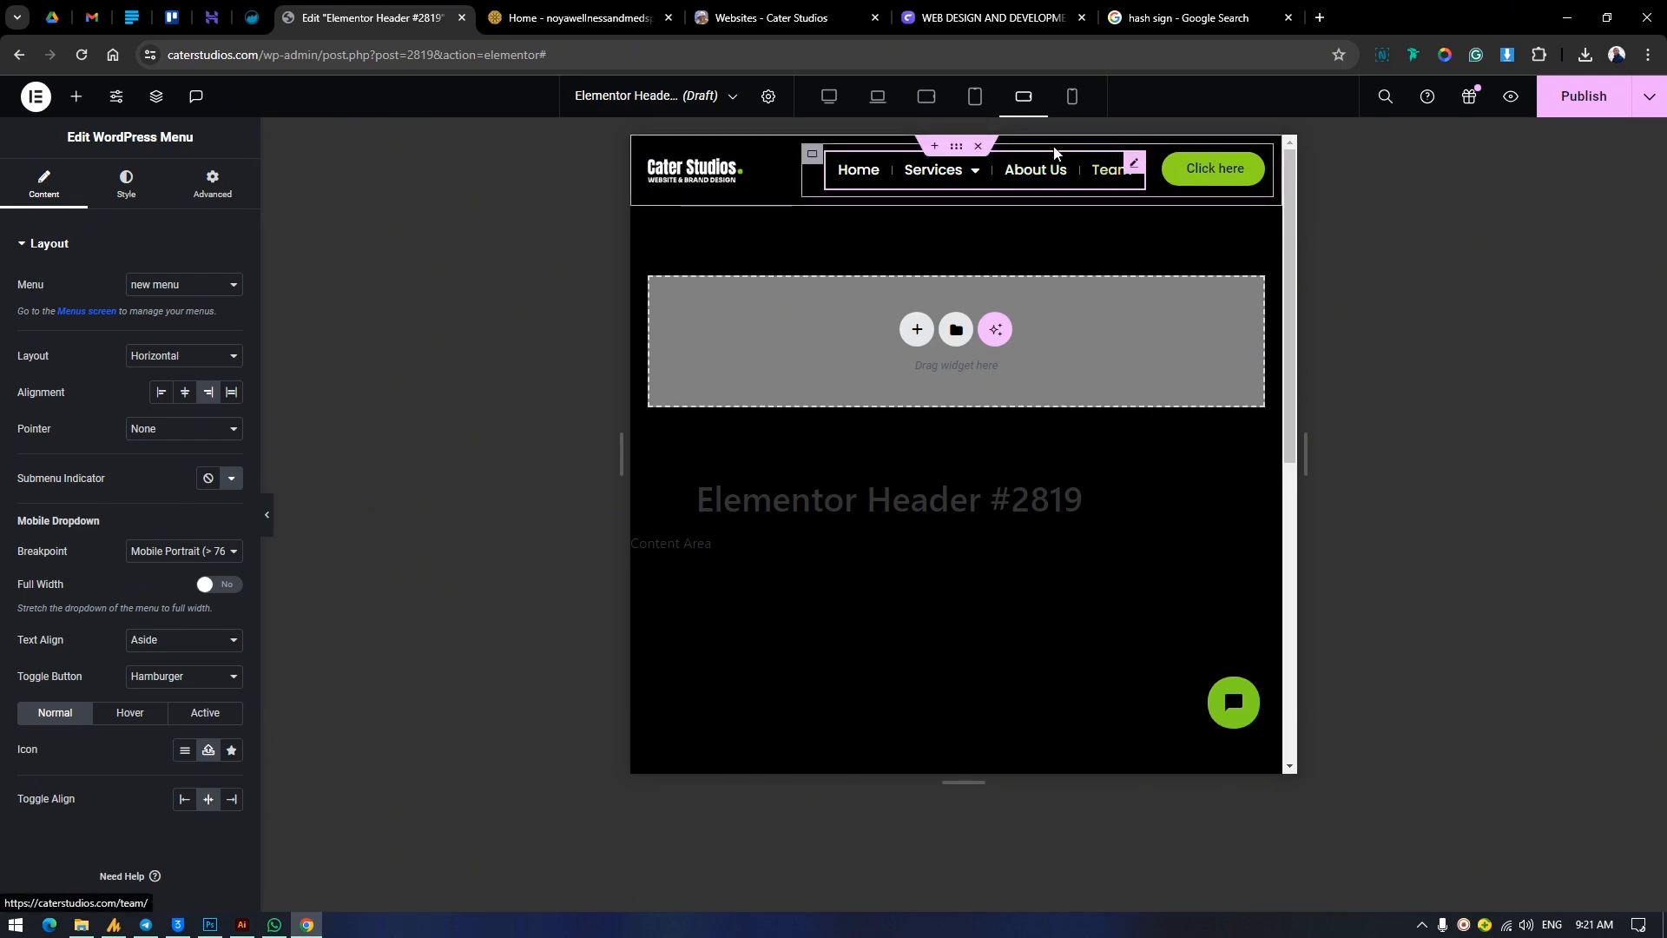
pyautogui.click(1076, 100)
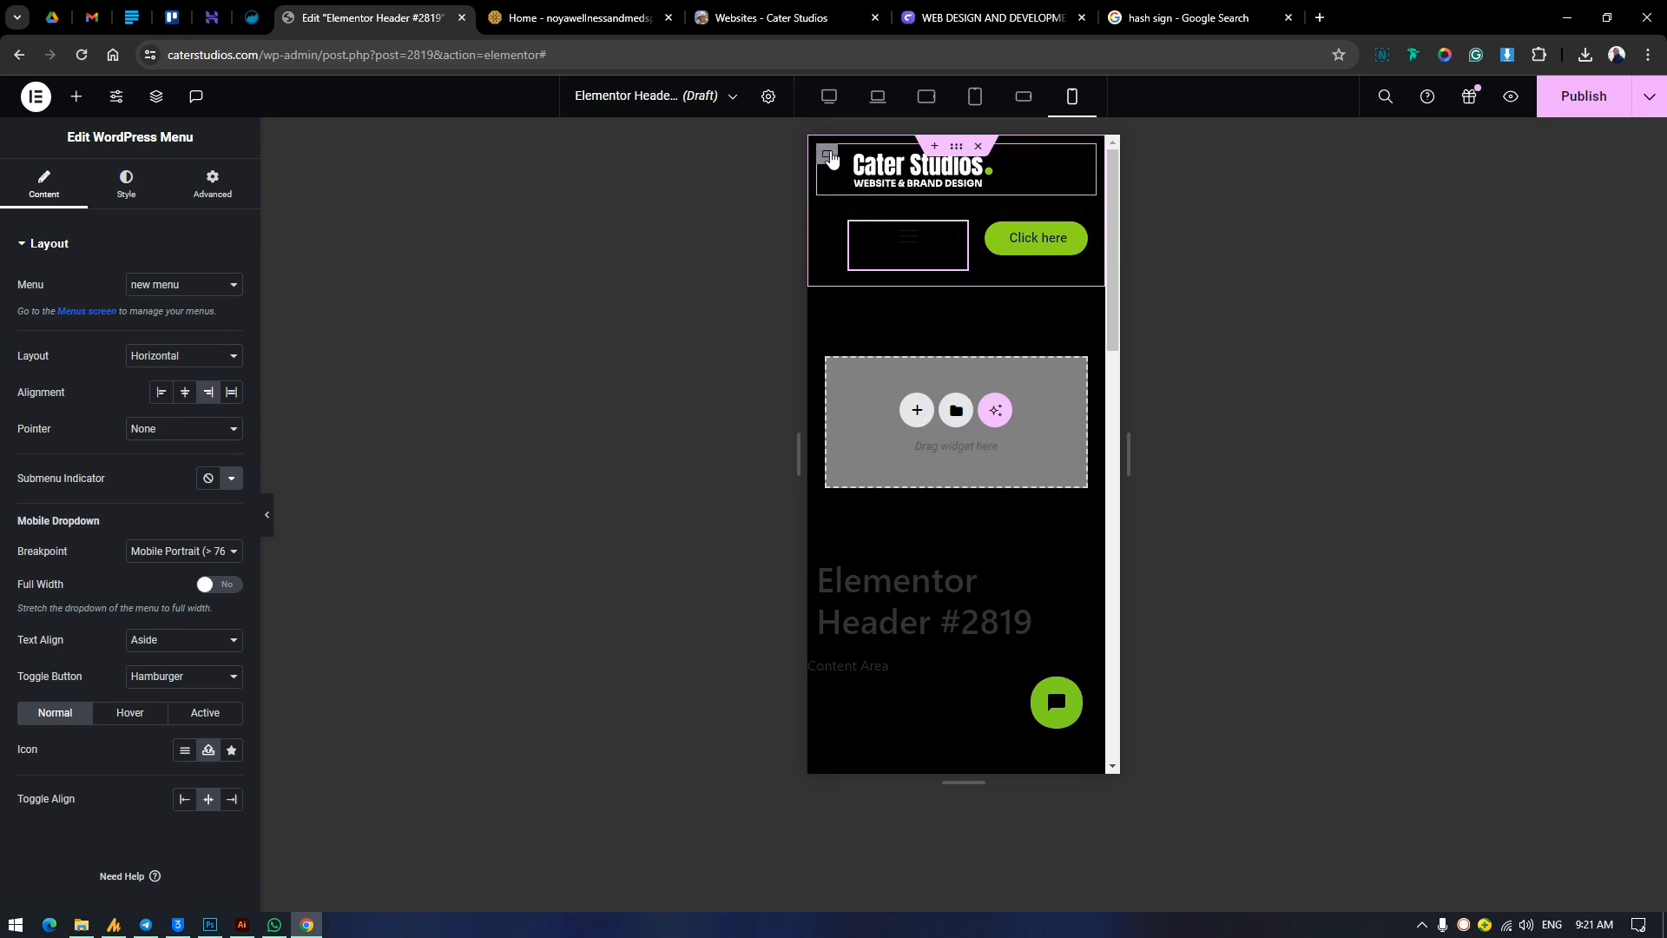
pyautogui.click(827, 154)
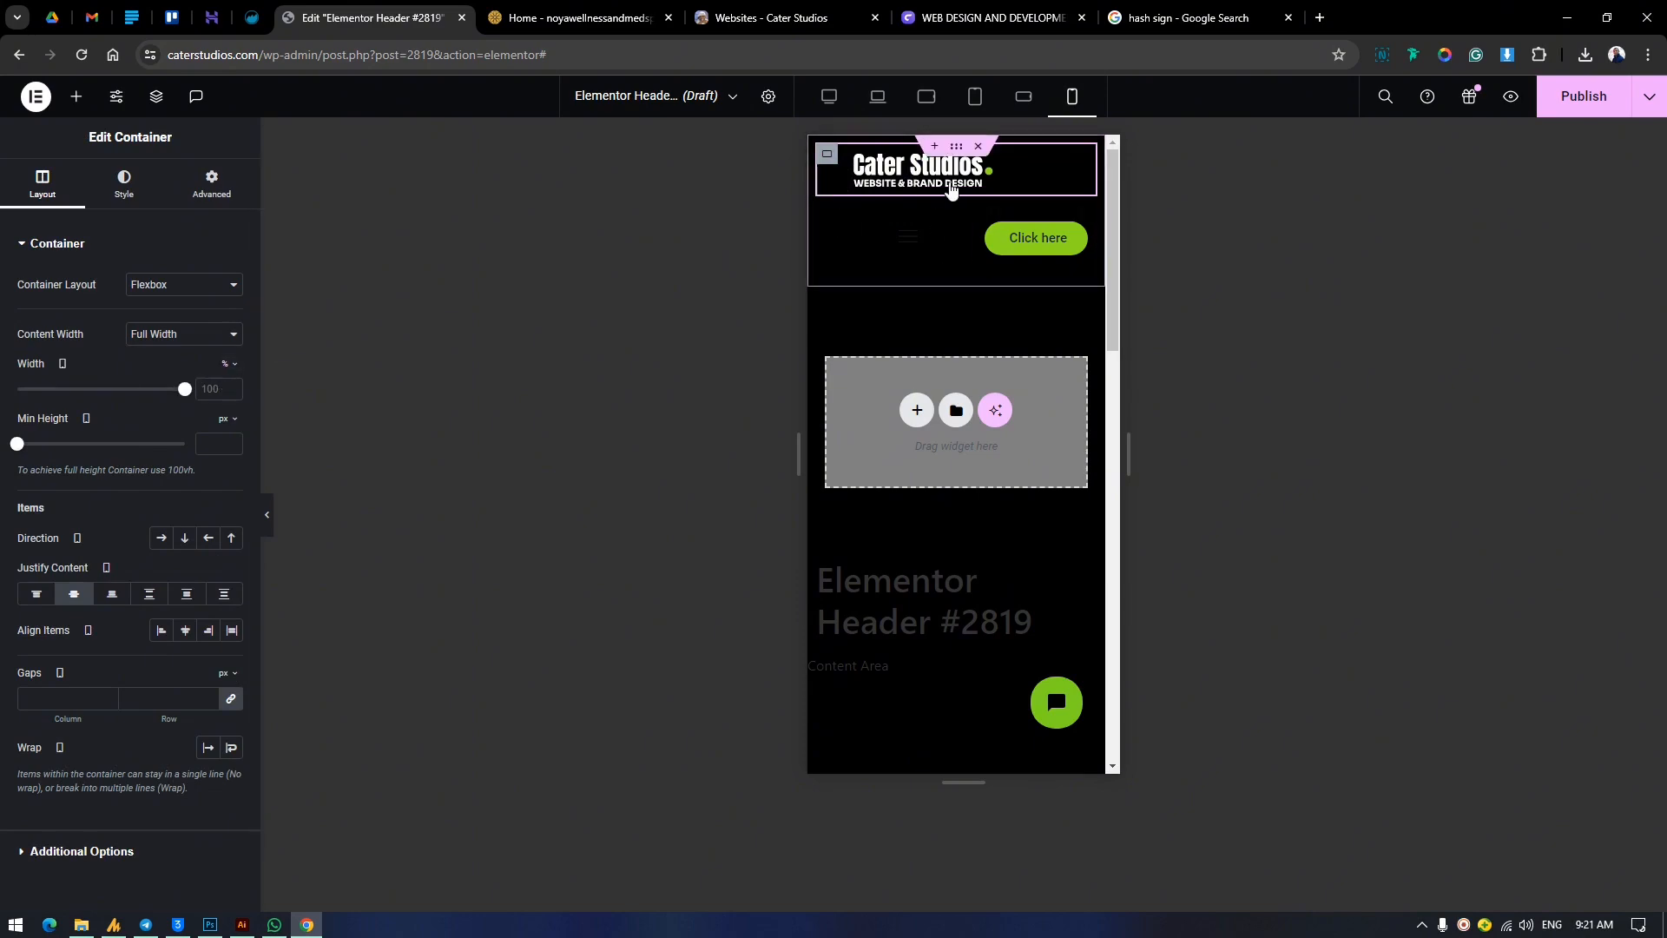
pyautogui.click(222, 388)
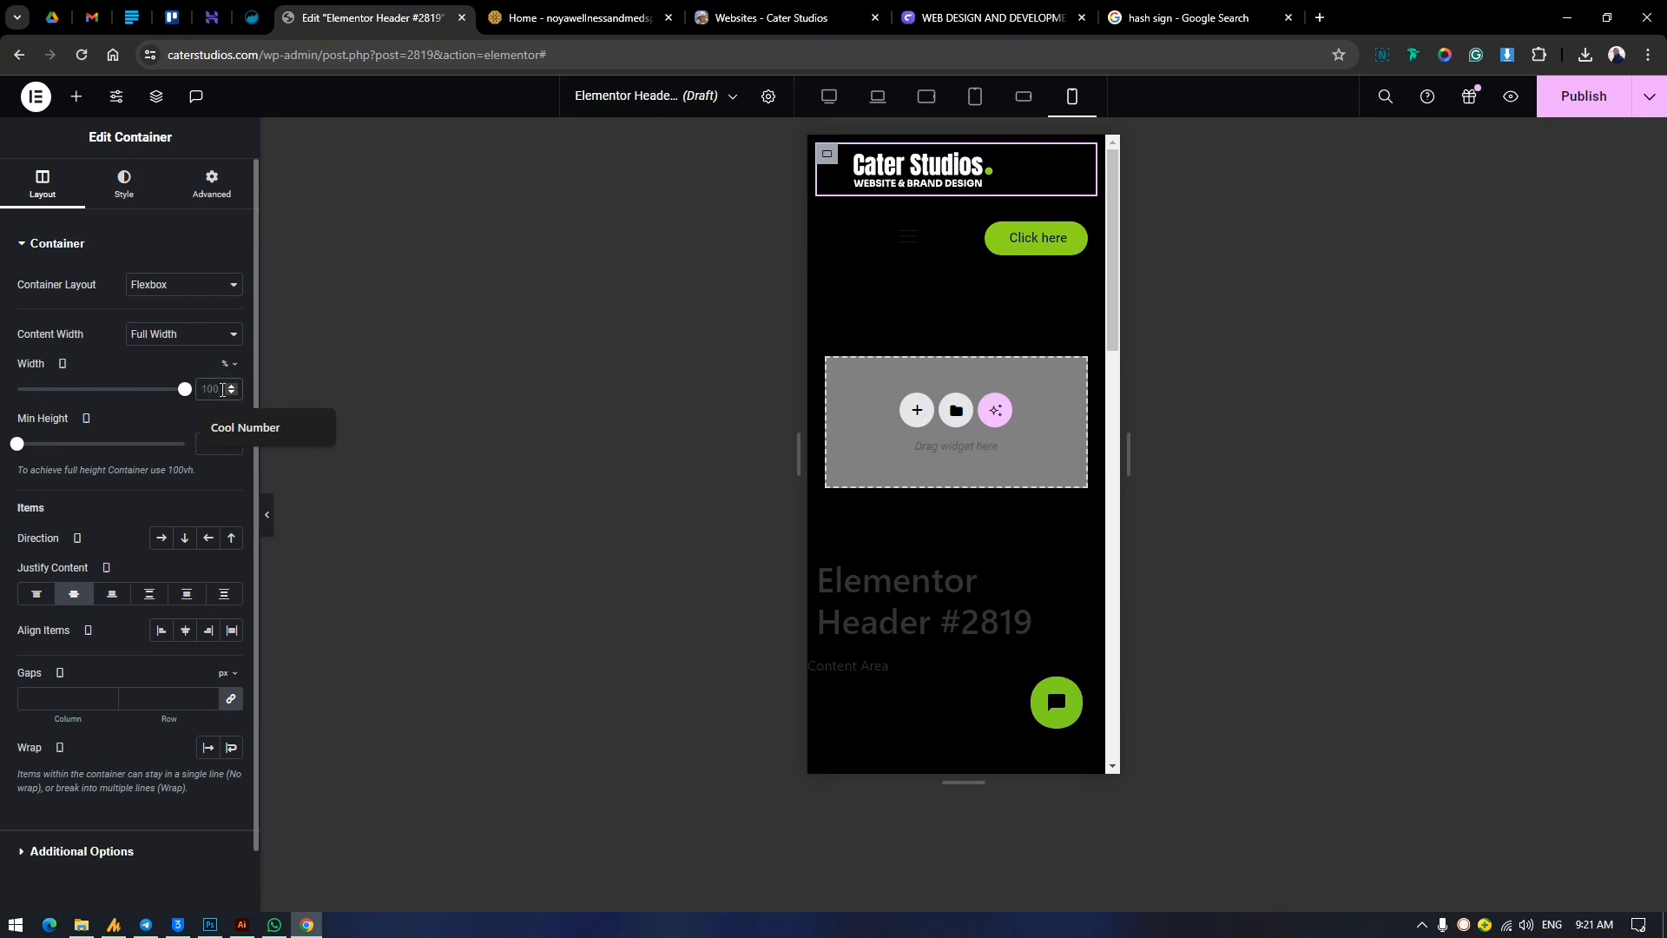
pyautogui.write('30')
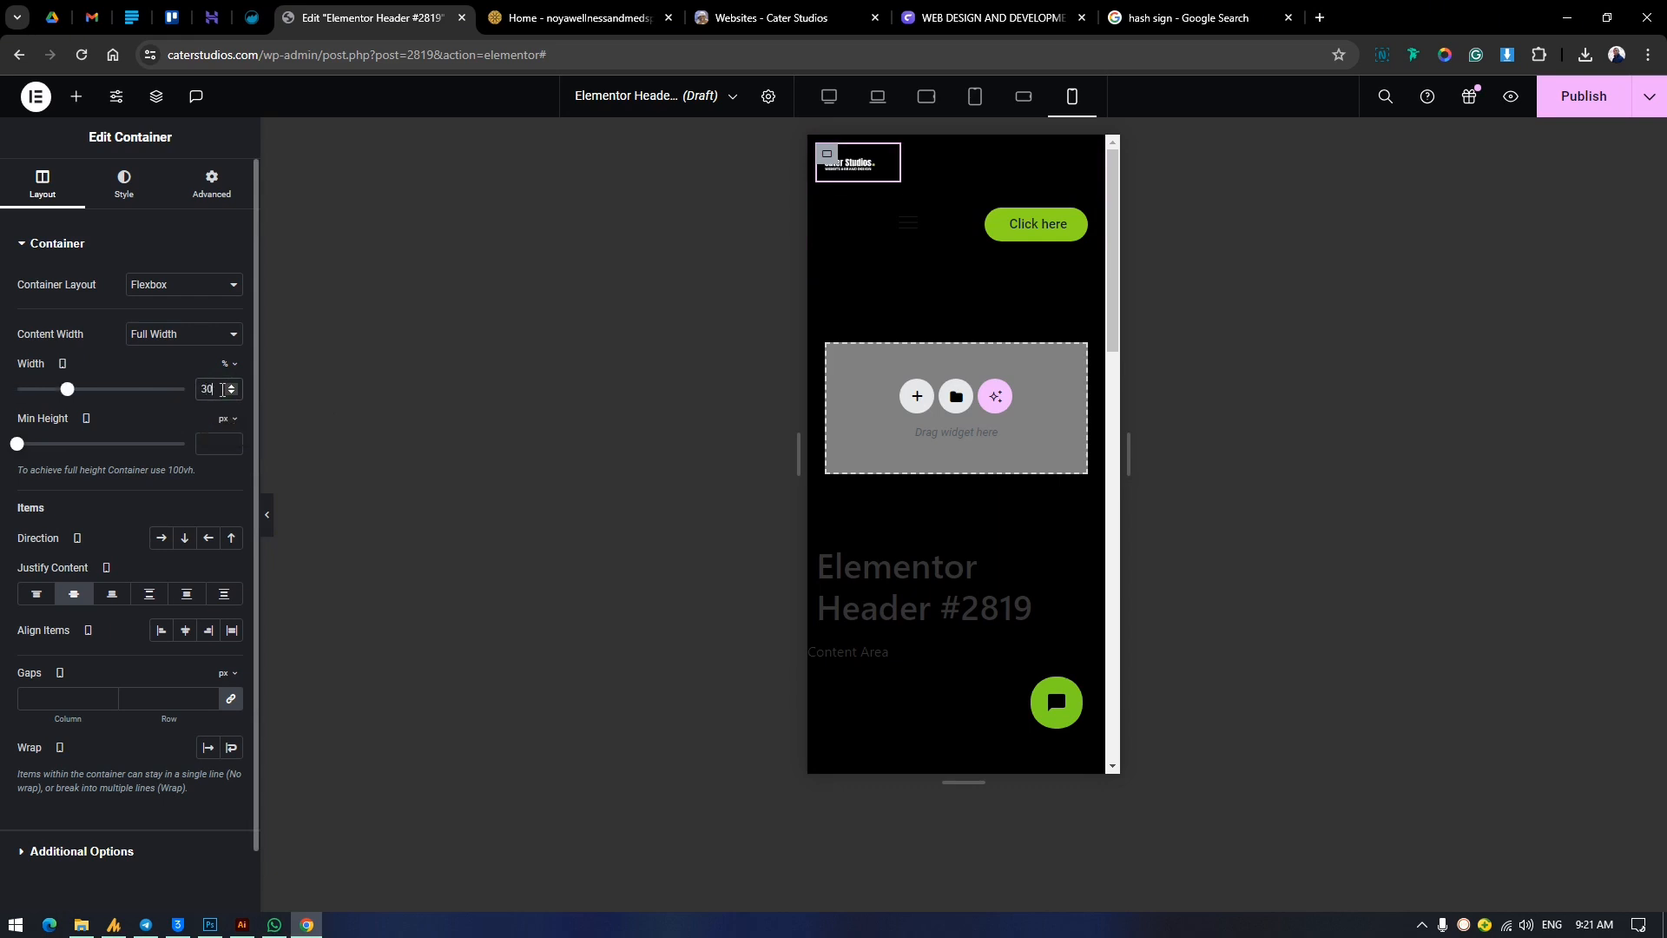
# Give the logo image a custom width of 100% for the mobile portrait view.
pyautogui.click(868, 169)
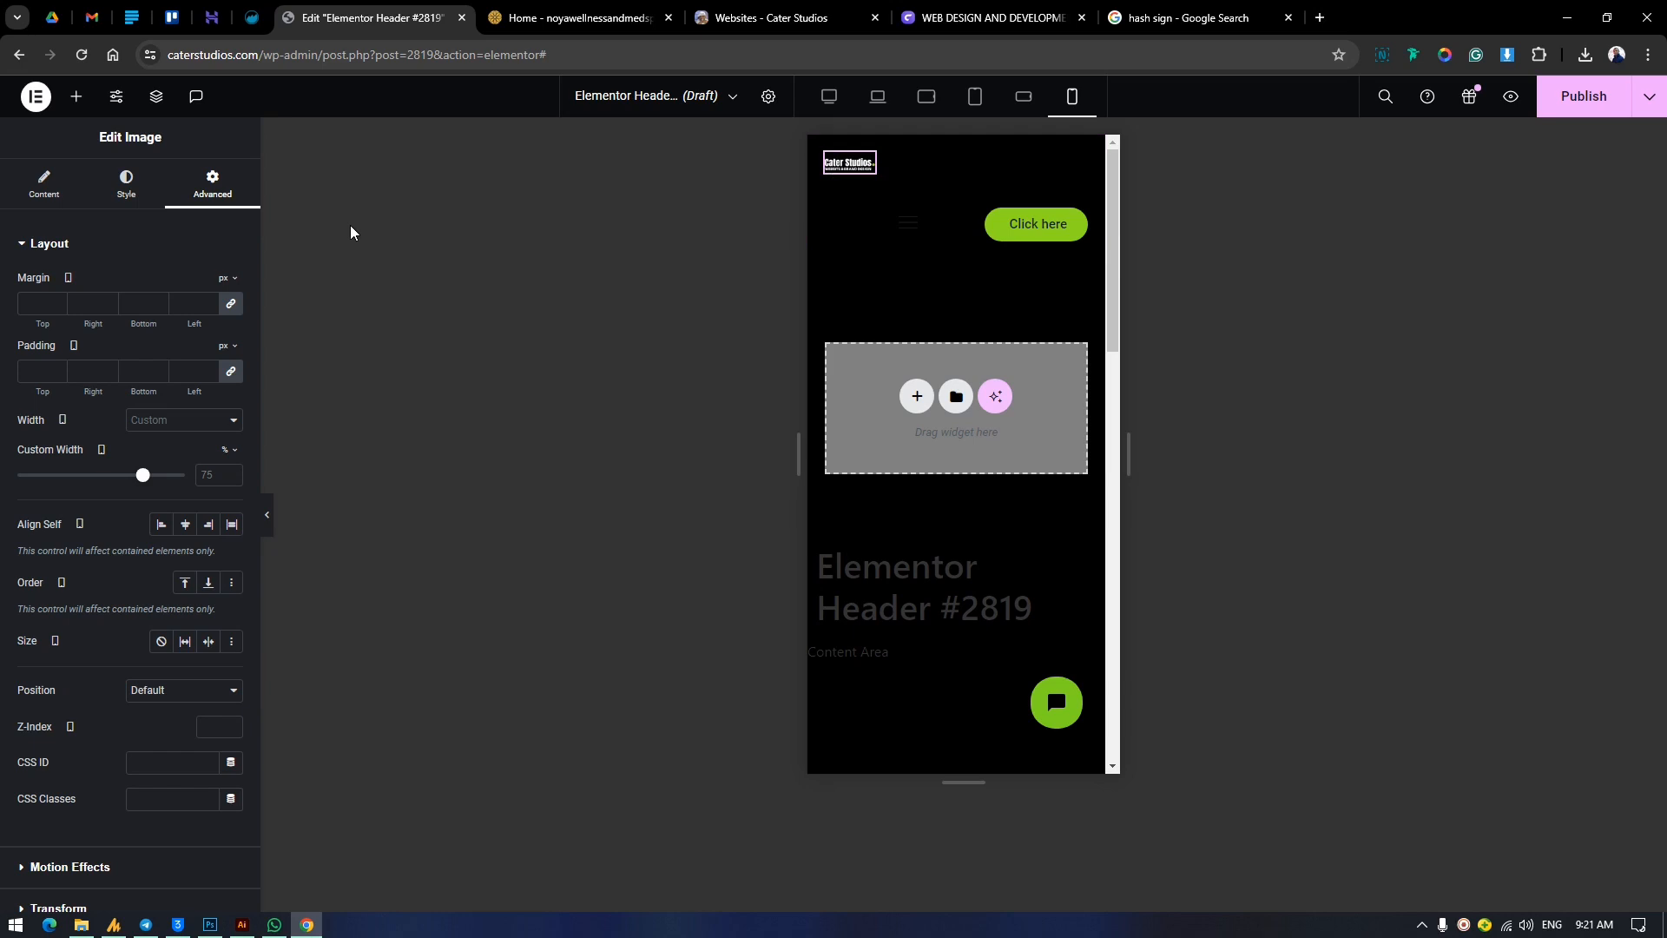
pyautogui.click(181, 420)
pyautogui.click(176, 479)
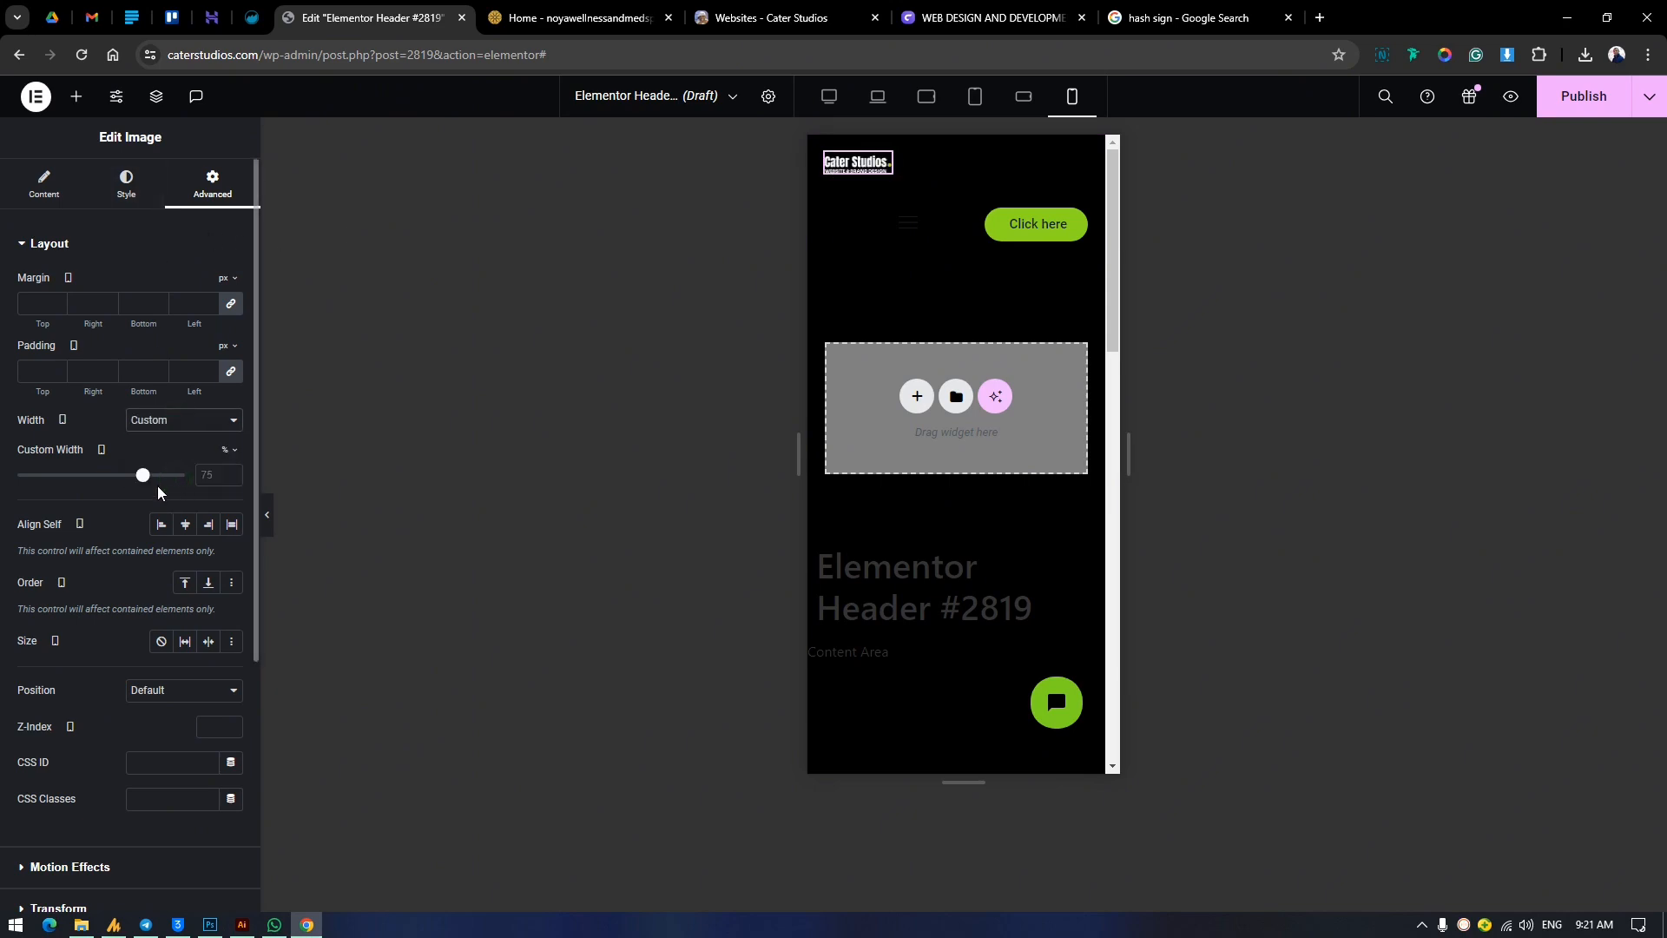
pyautogui.moveTo(144, 478); pyautogui.dragTo(185, 476)
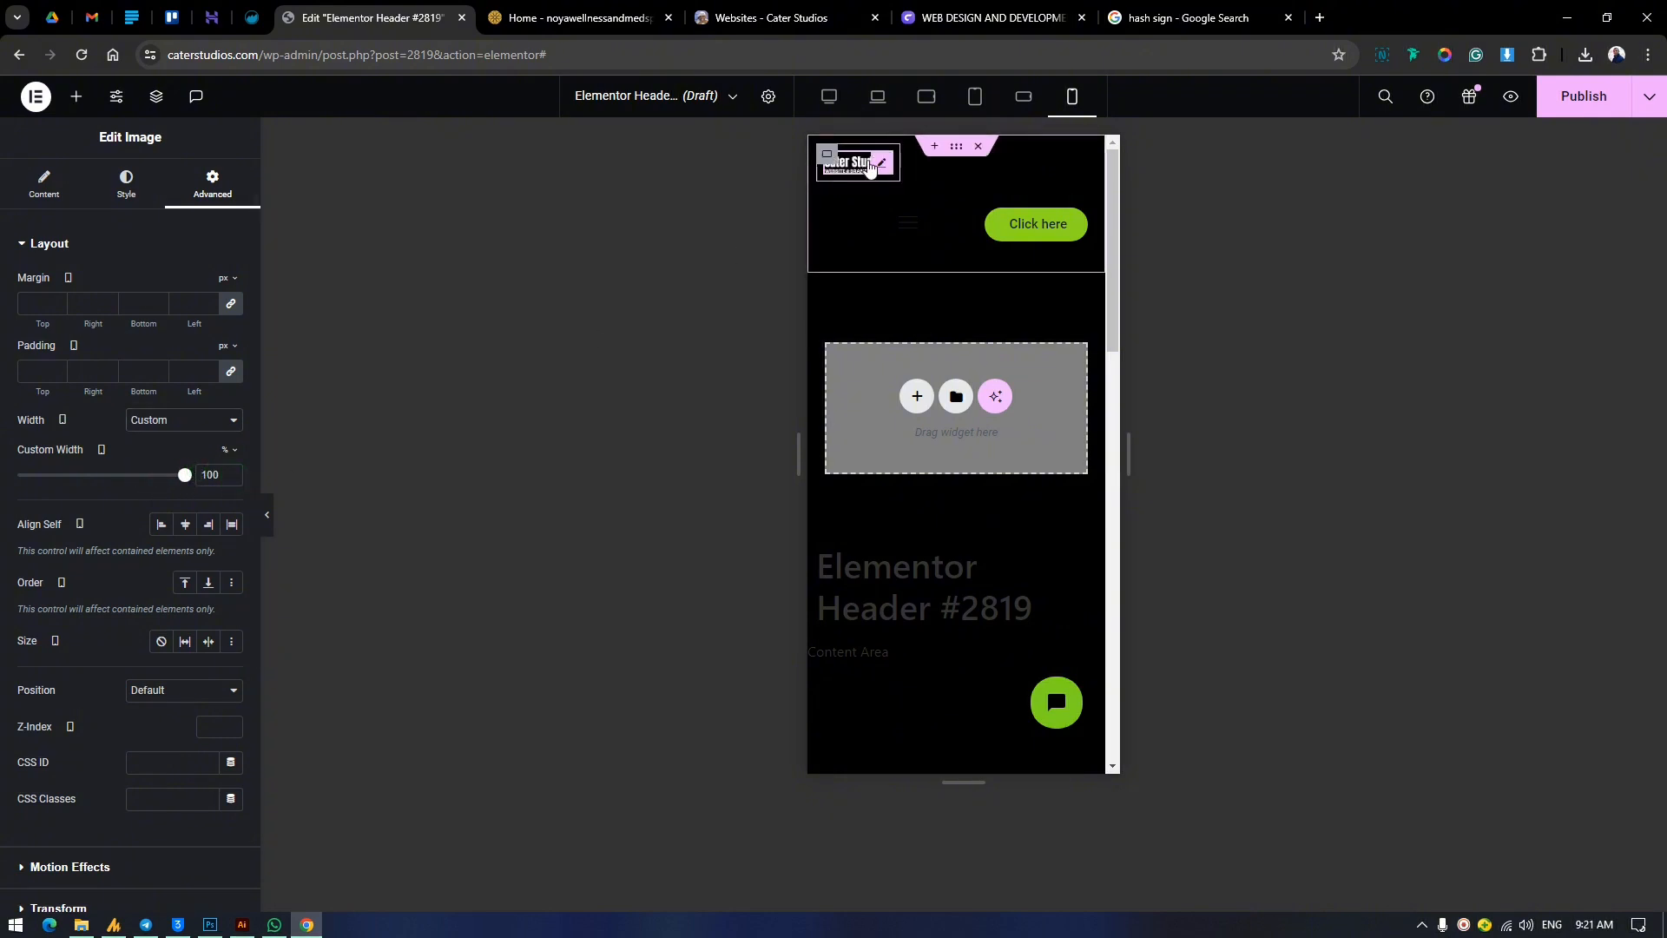
# Set the padding of both the logo container and the menu-and-button container to 0 for the mobile portrait view.
pyautogui.click(844, 195)
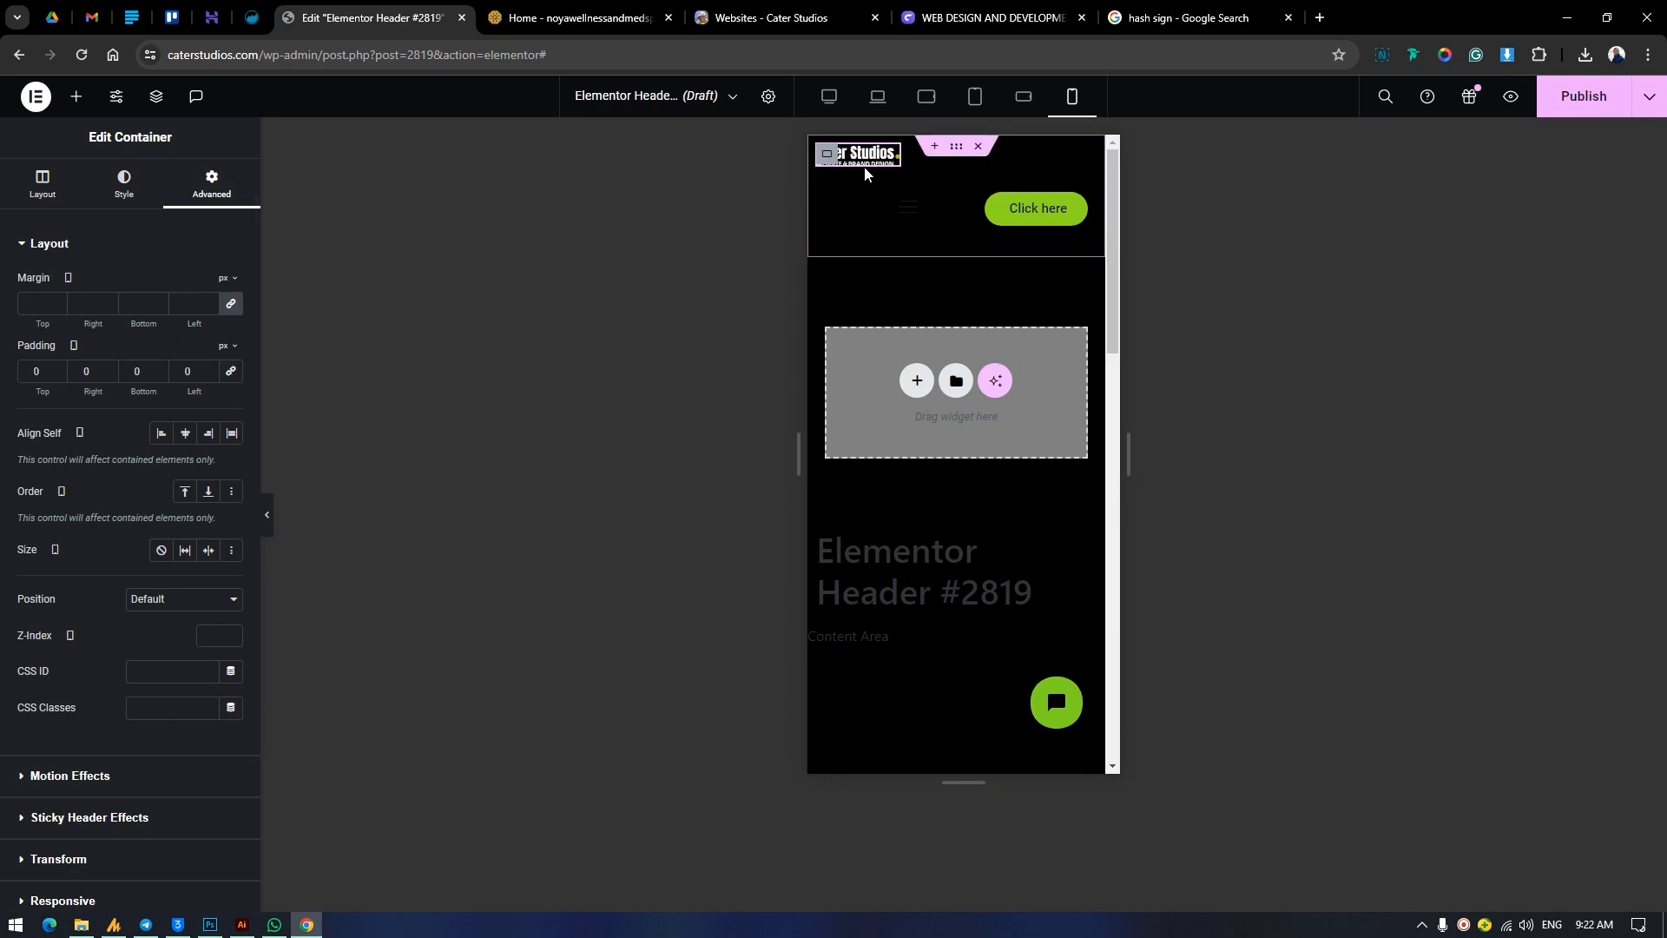
pyautogui.click(832, 208)
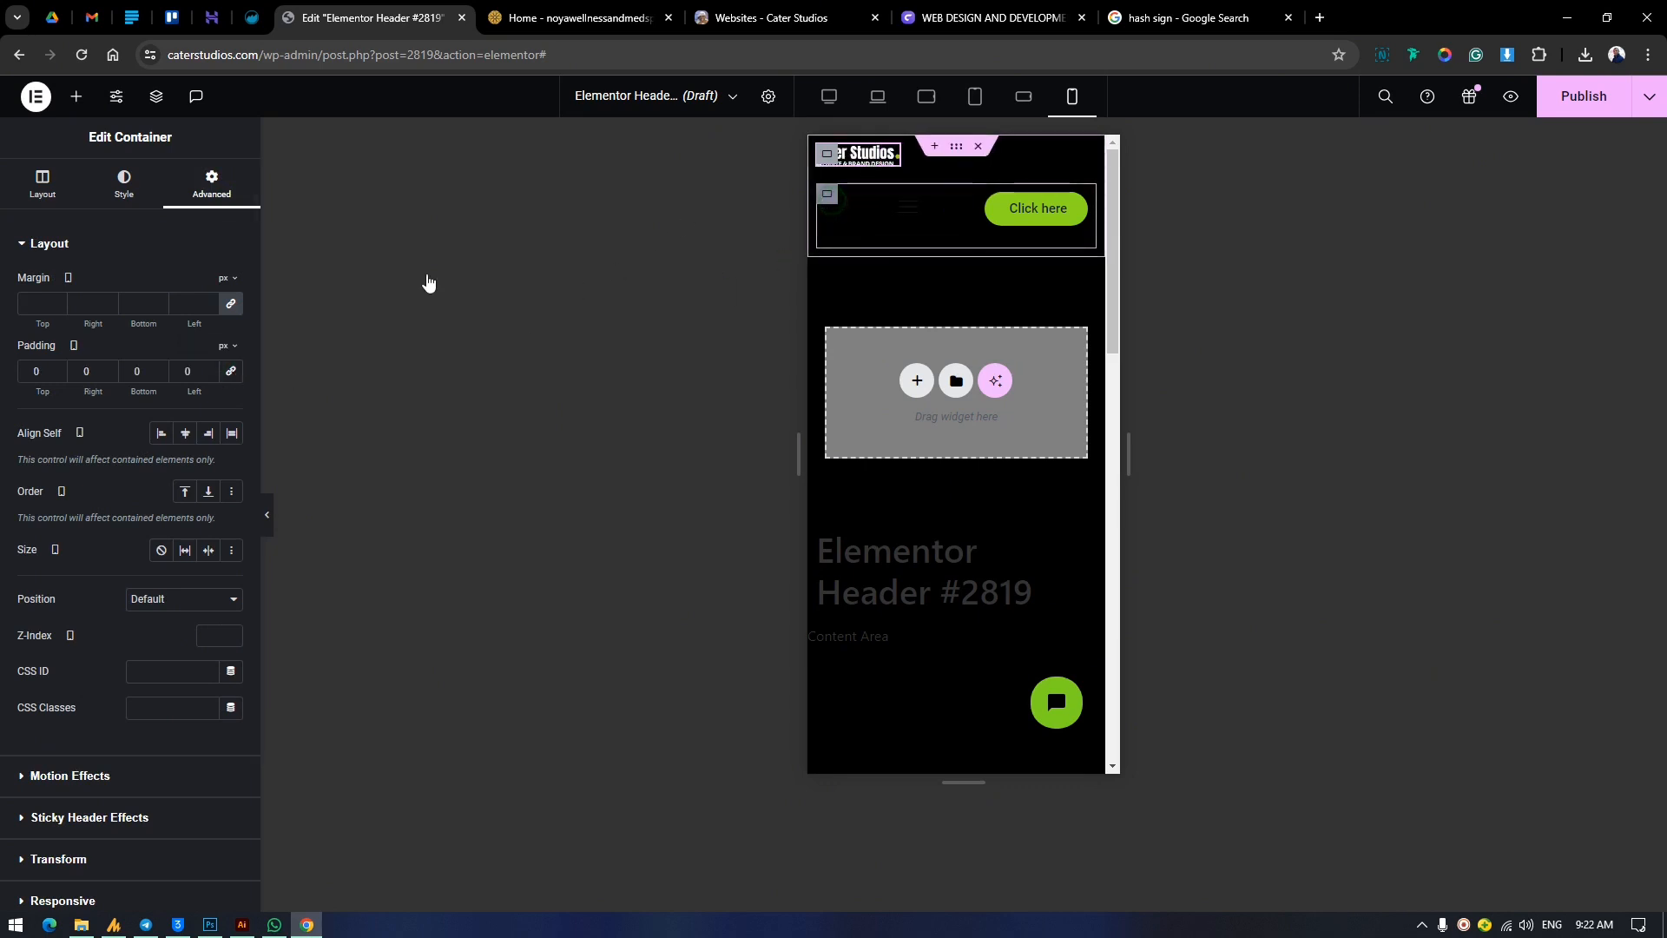
pyautogui.click(211, 182)
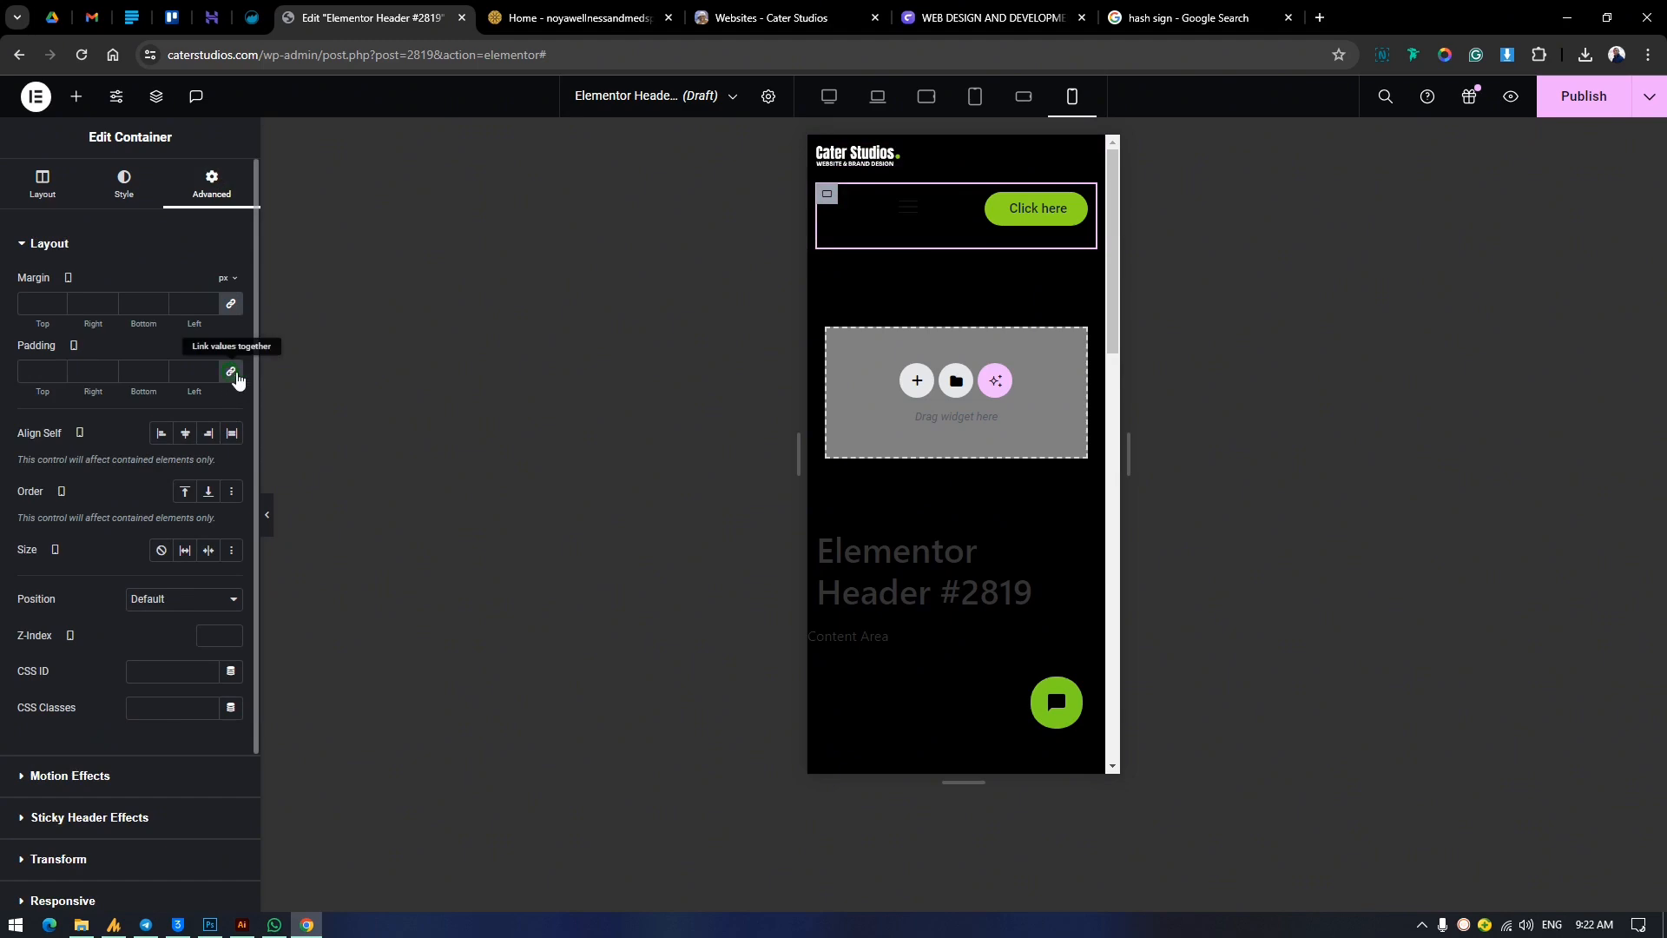
pyautogui.click(231, 372)
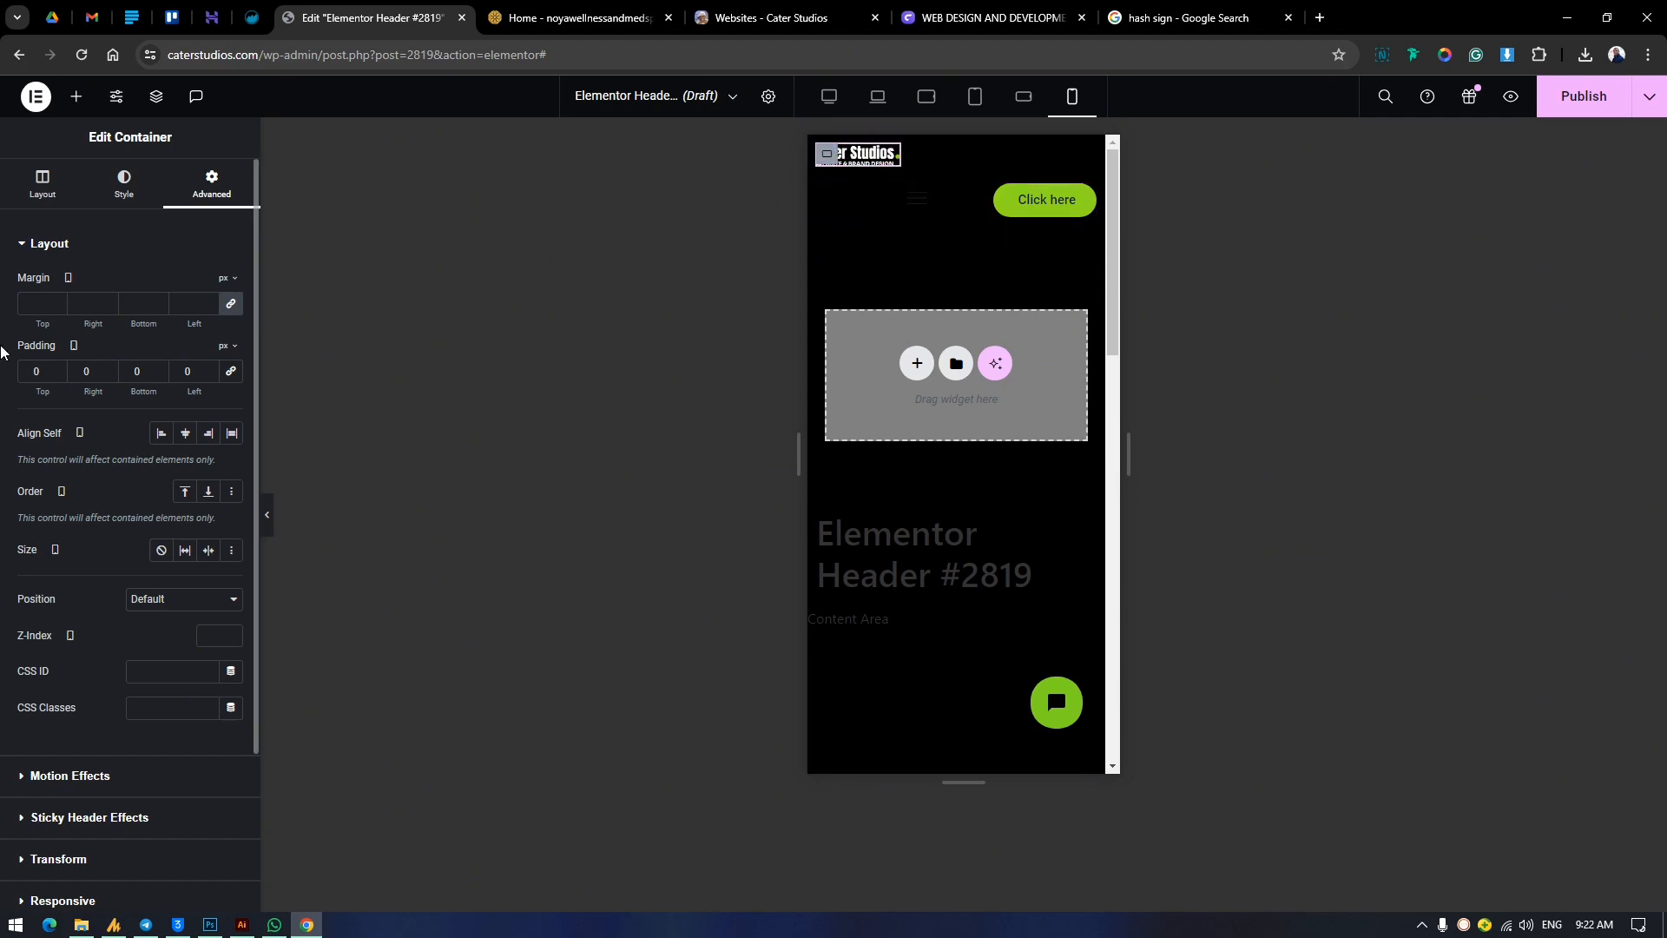
# Set the width of the container holding the menu and button to 60% for the mobile portrait view.
pyautogui.click(54, 181)
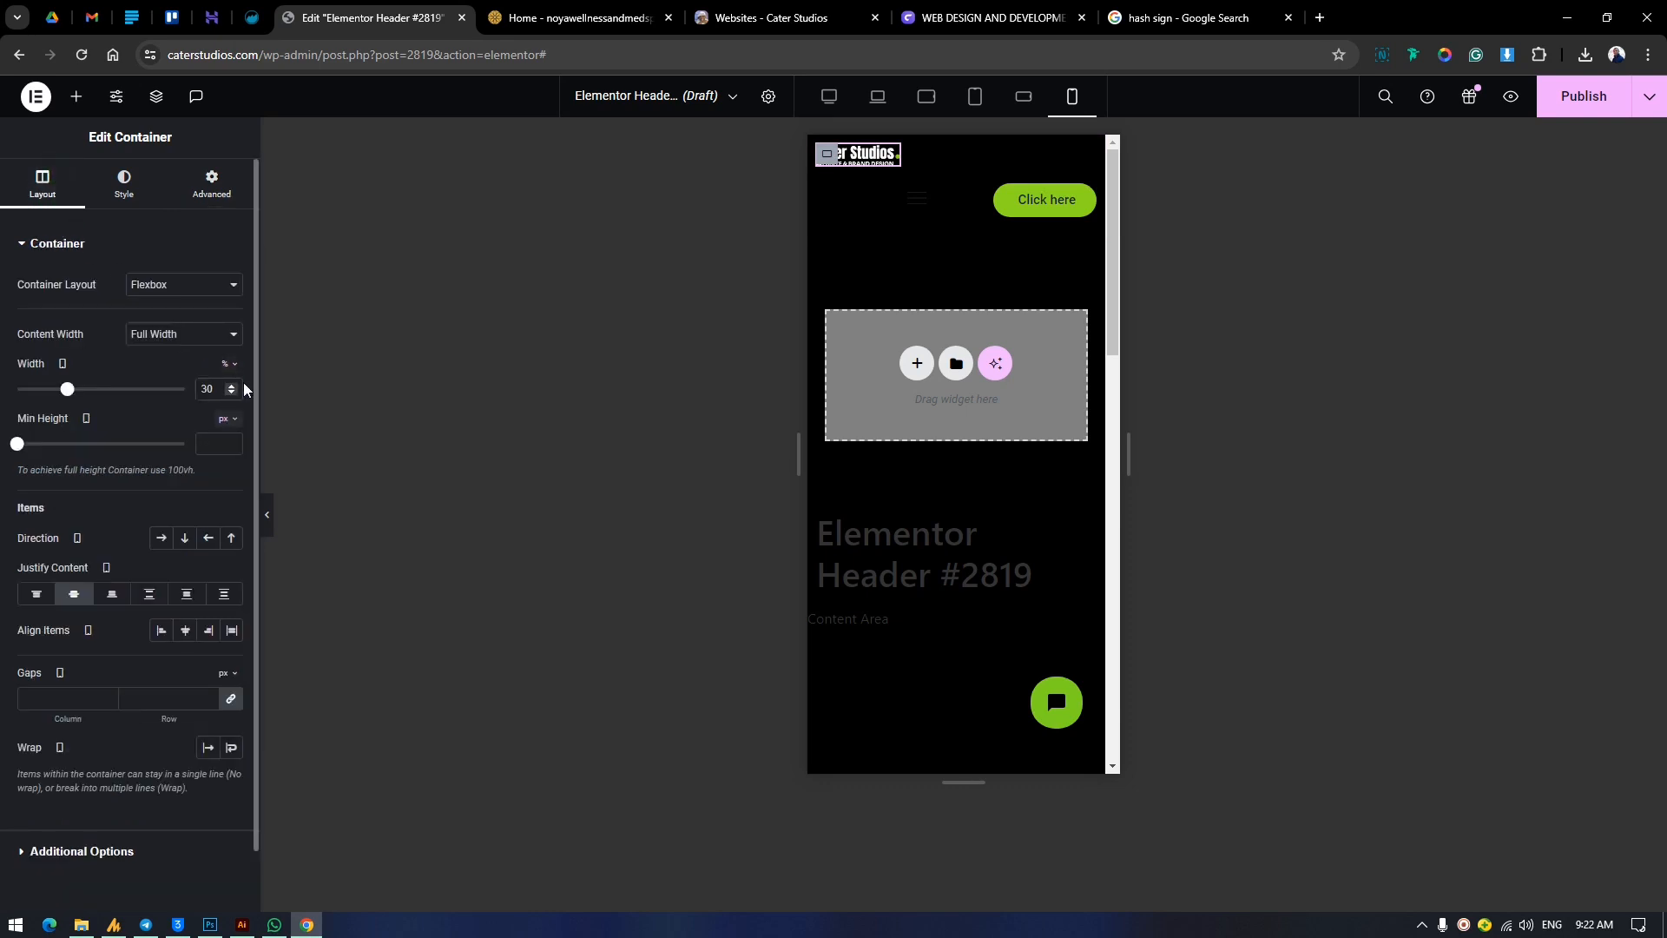
pyautogui.click(826, 194)
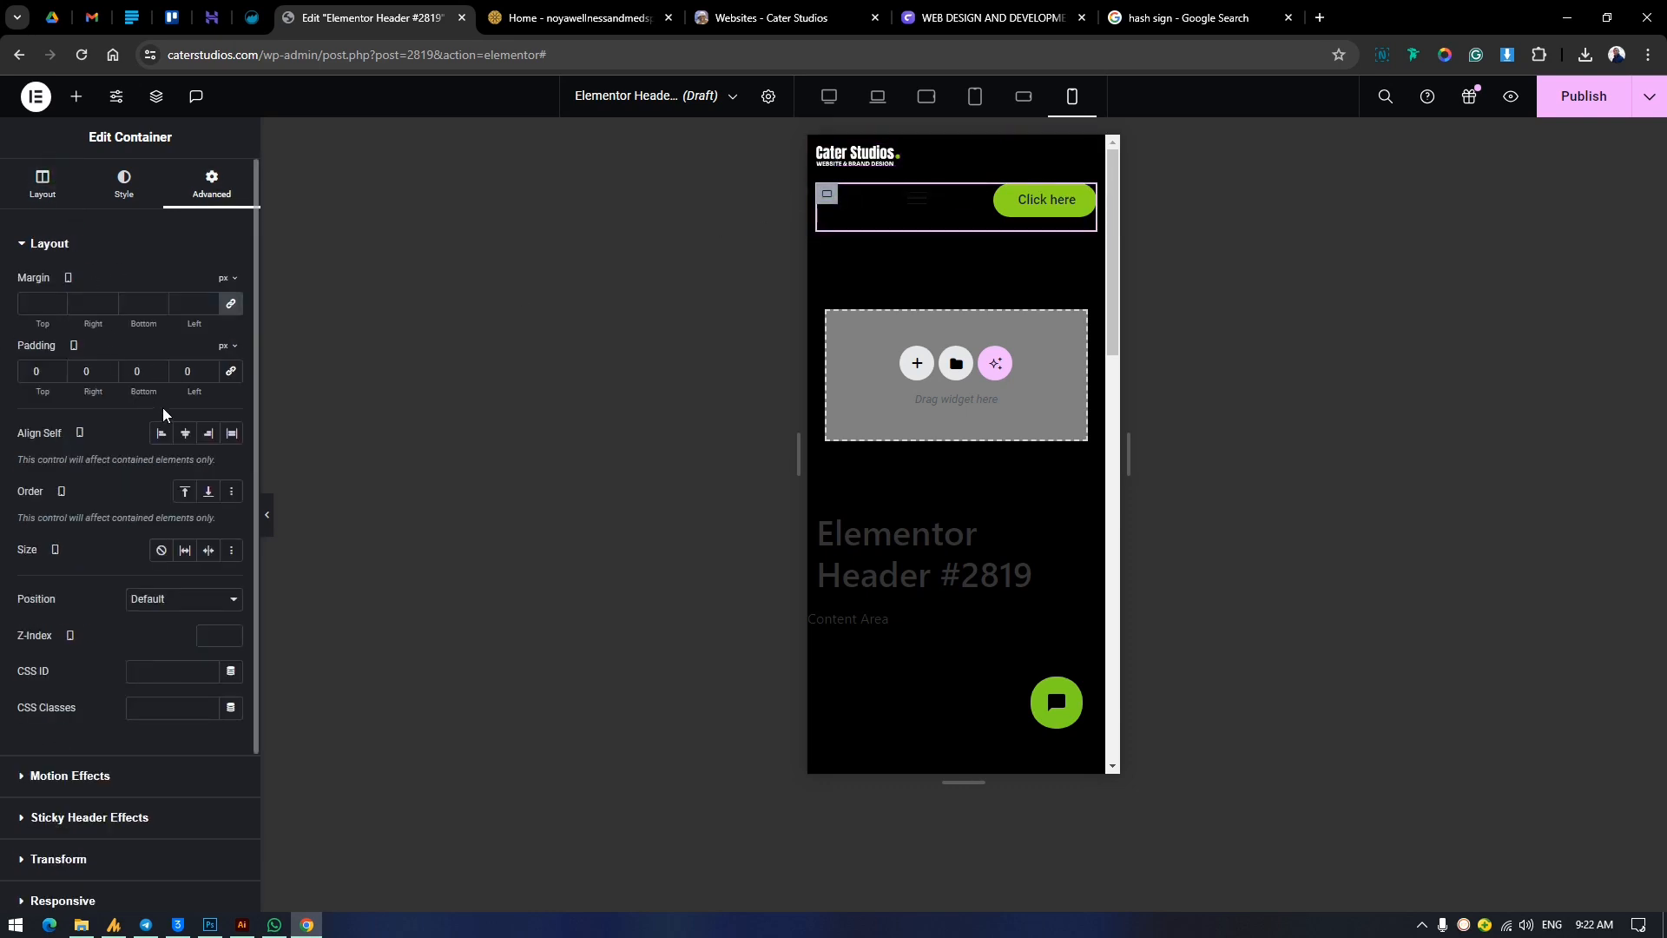
pyautogui.click(54, 181)
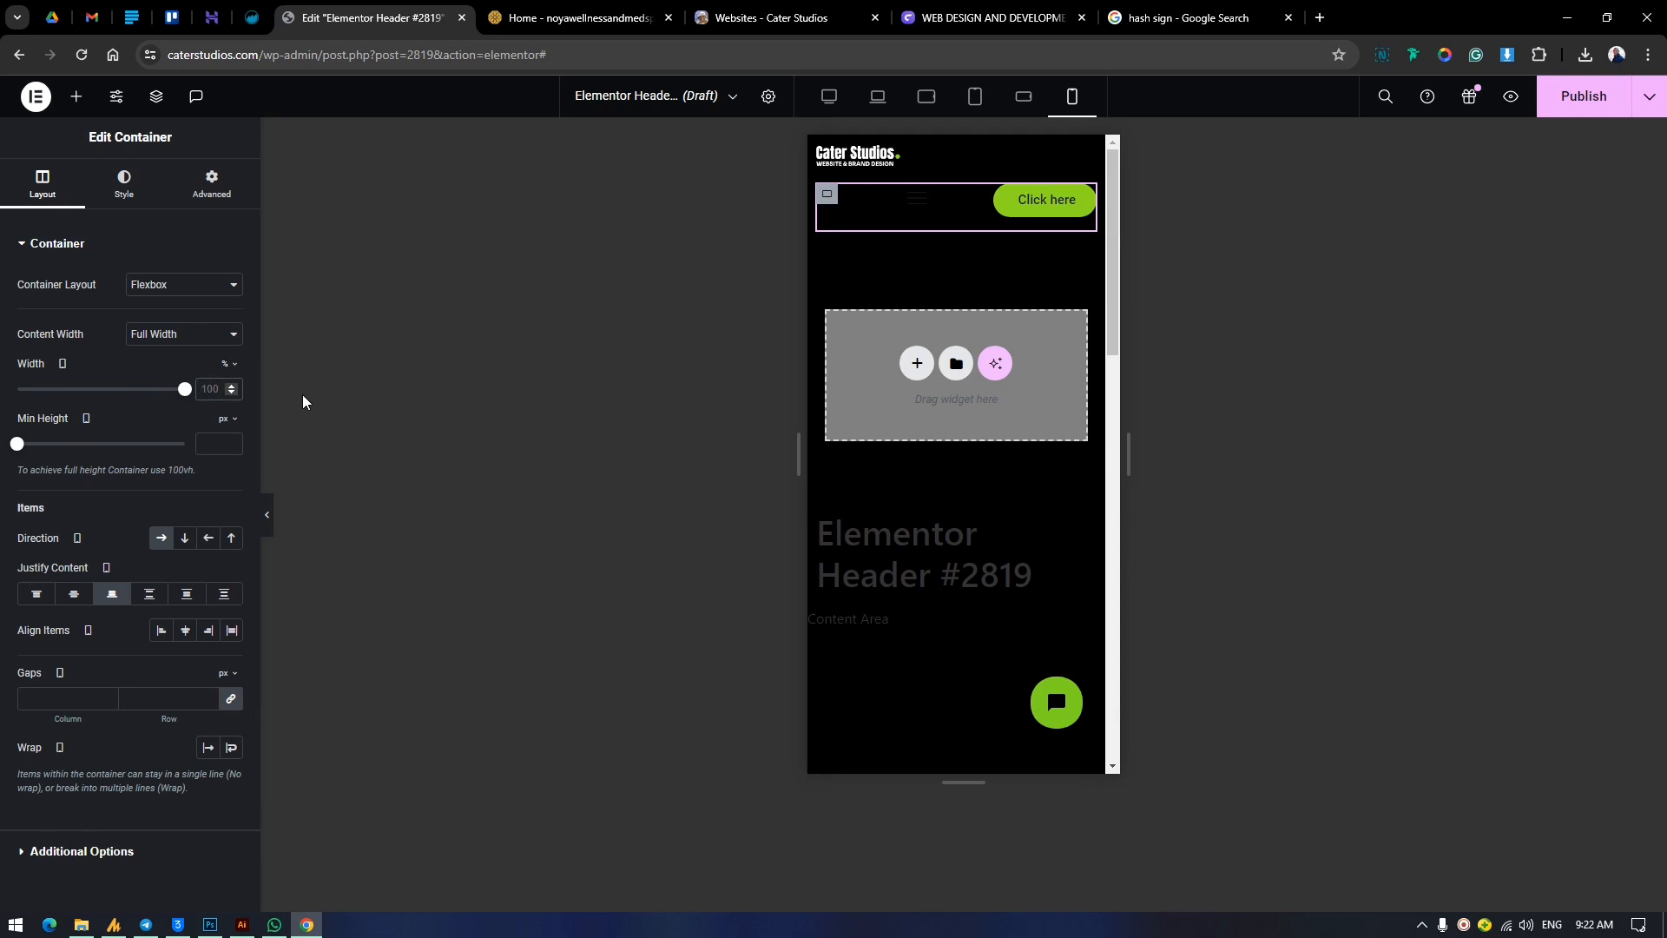
pyautogui.write('50')
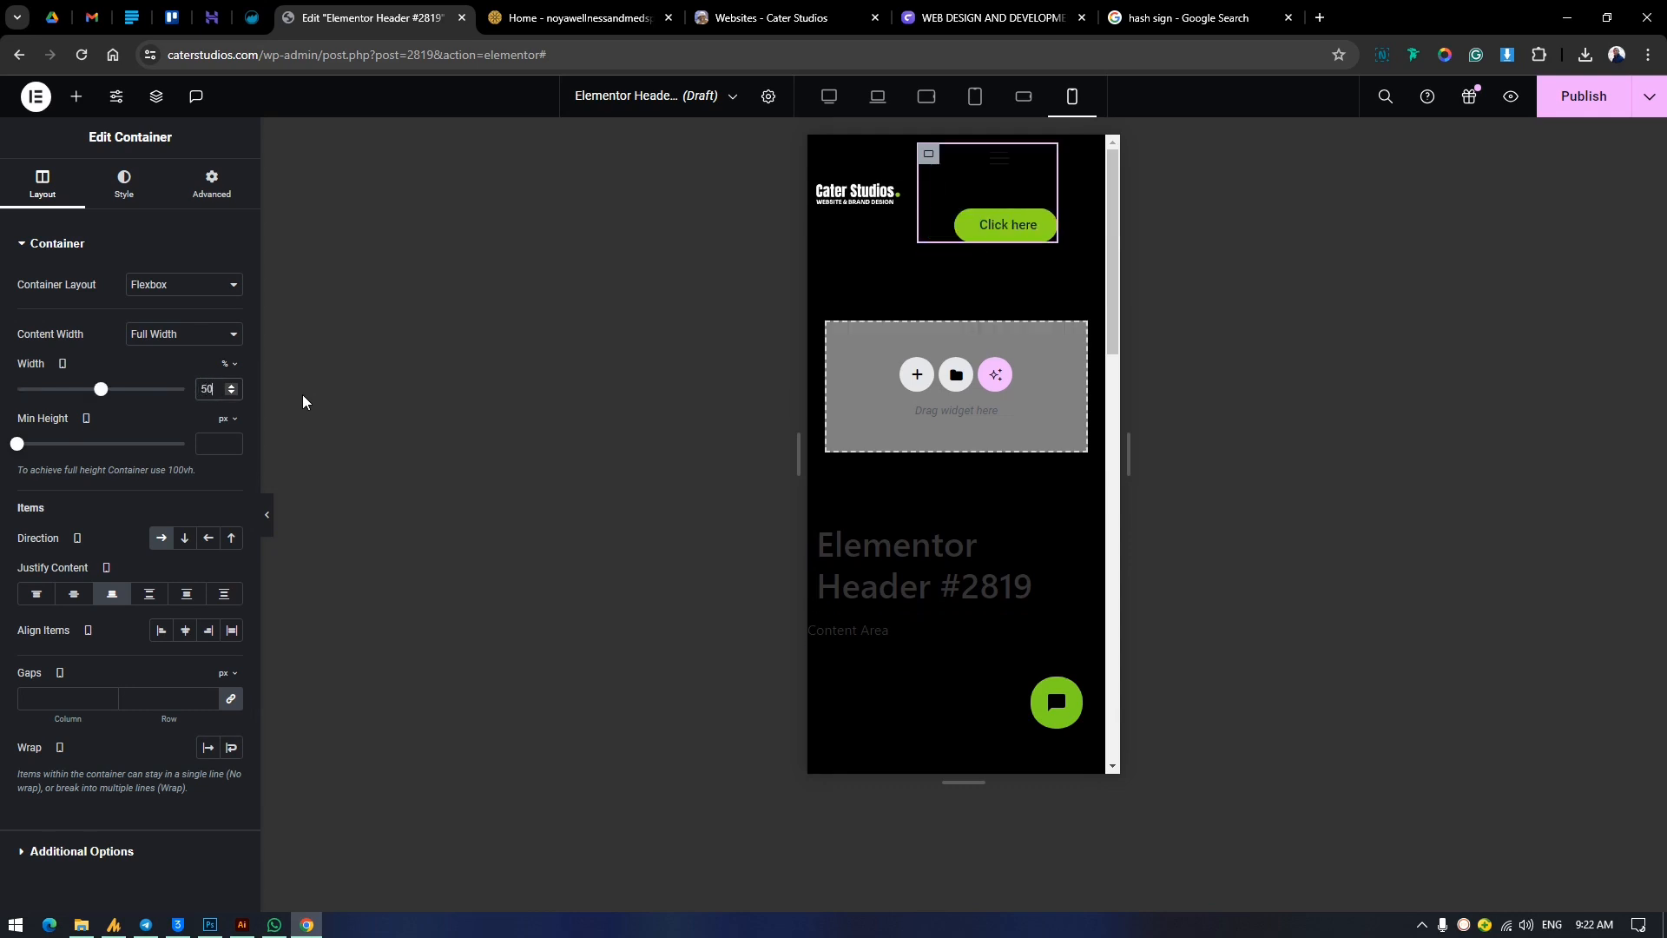
pyautogui.press('Up')
pyautogui.press('Up')
pyautogui.press('Up')
pyautogui.press('Up')
pyautogui.press('Up')
pyautogui.press('Up')
pyautogui.press('Up')
pyautogui.press('Up')
pyautogui.press('Up')
pyautogui.press('Up')
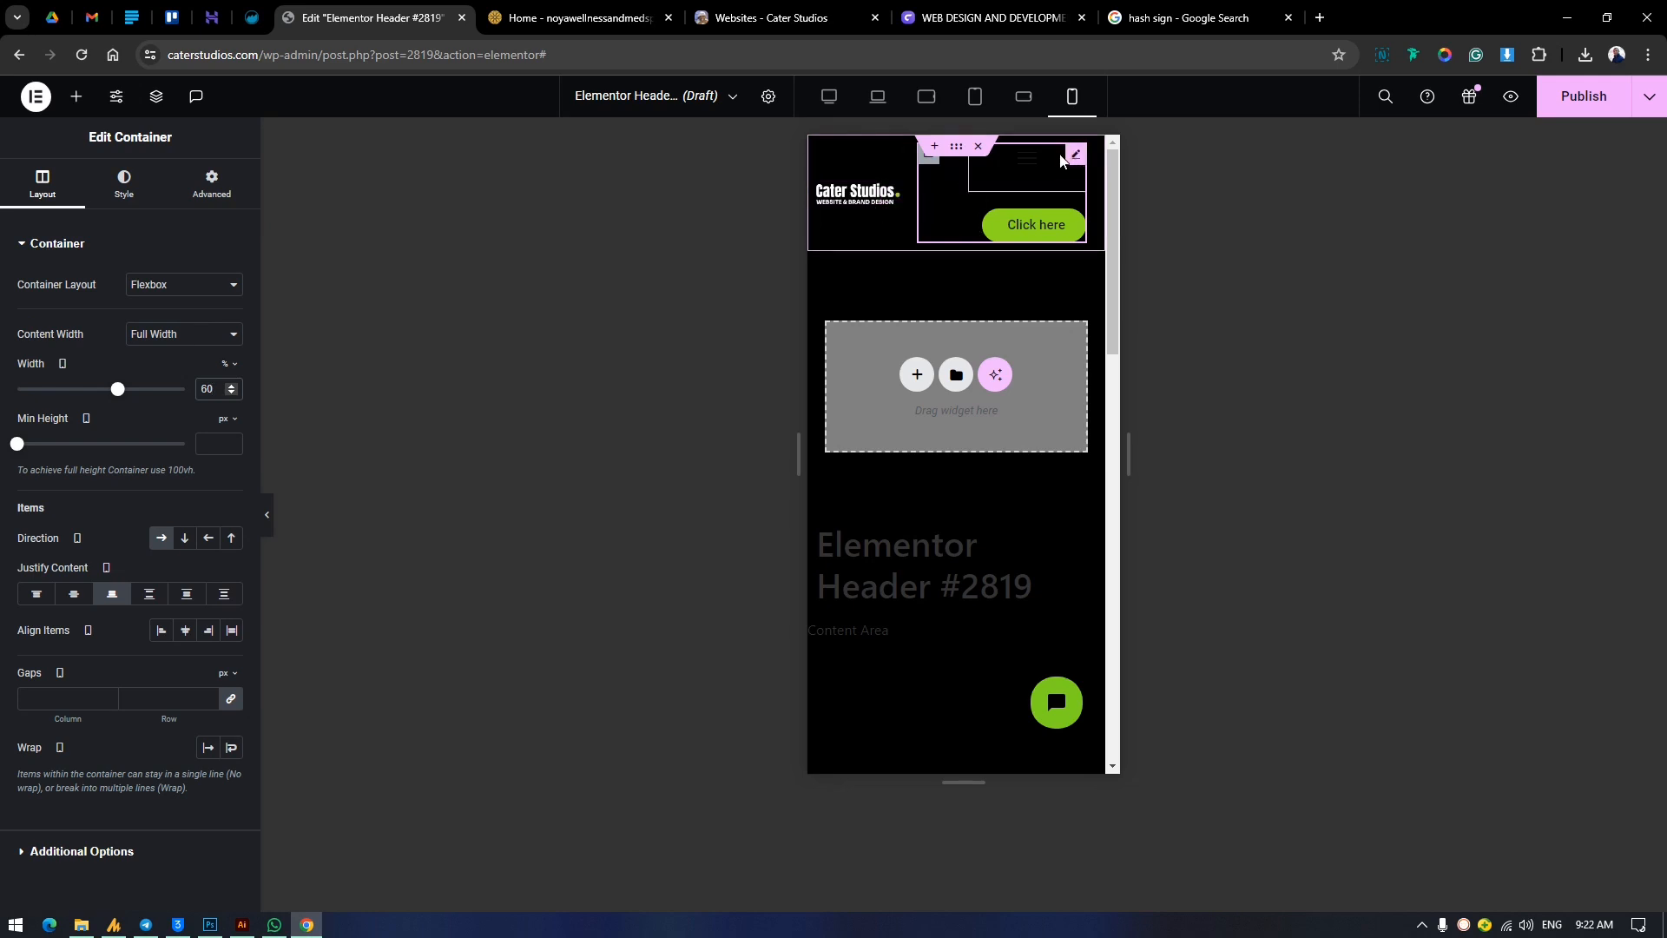
# Try hiding the header button on mobile portrait through its responsive visibility settings.
pyautogui.click(1082, 157)
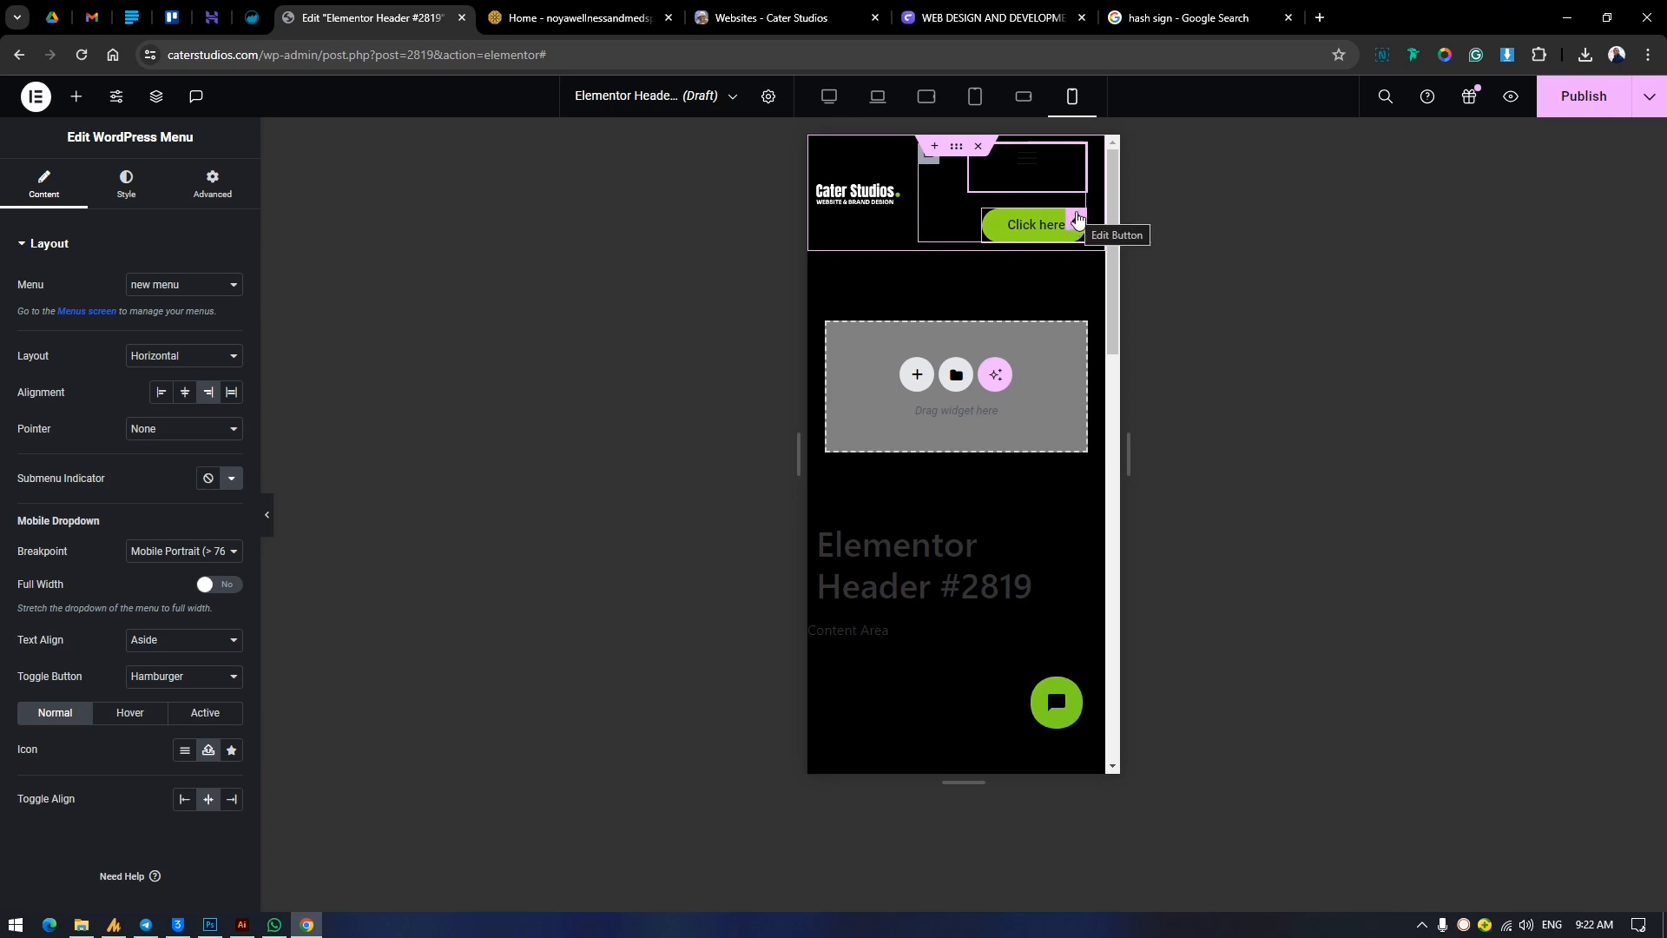
pyautogui.click(213, 187)
pyautogui.scroll(-4, 145, 713)
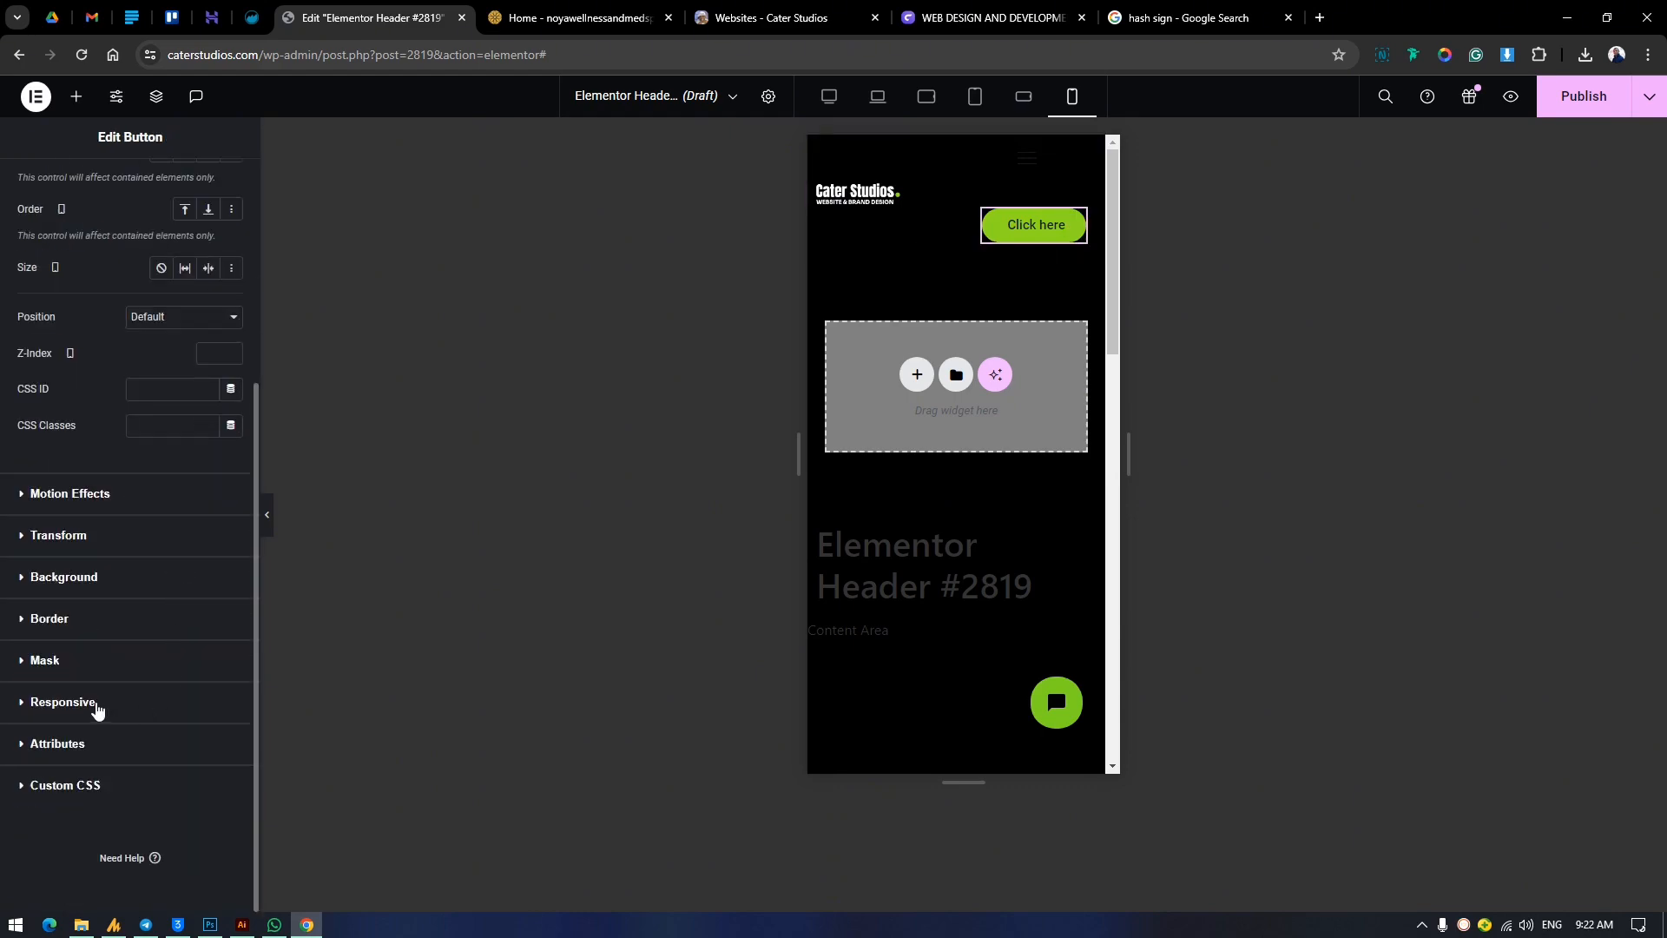
pyautogui.click(63, 701)
pyautogui.click(227, 730)
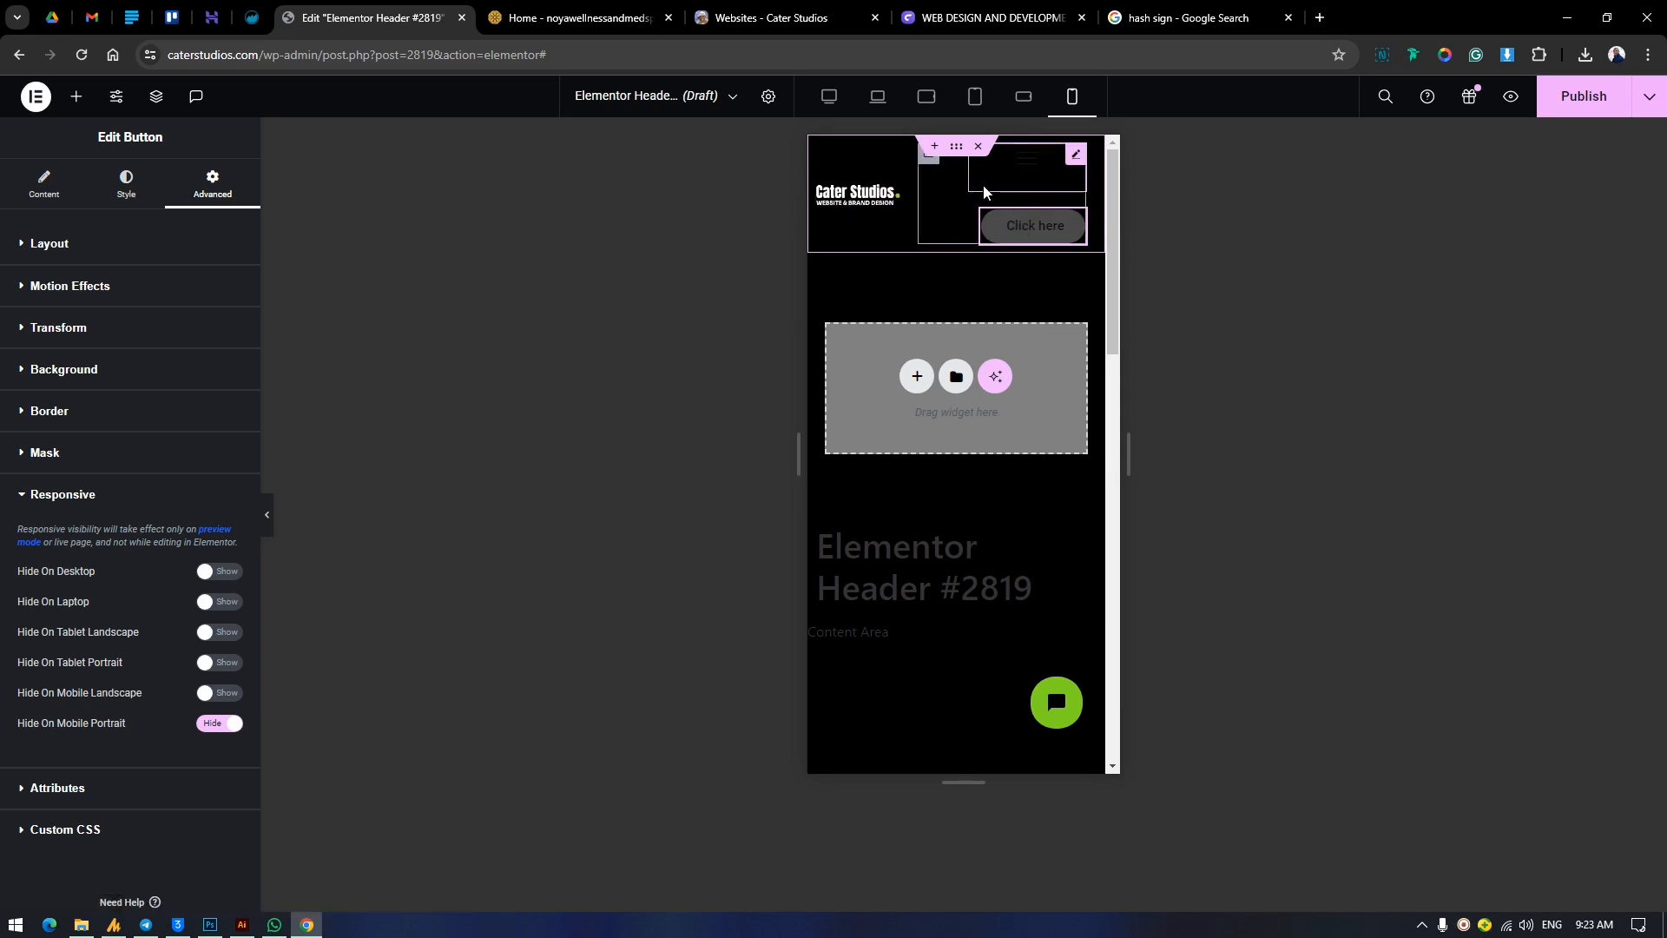
# Hide the button on the editing canvas and preview the header in mobile landscape and mobile portrait.
pyautogui.click(157, 95)
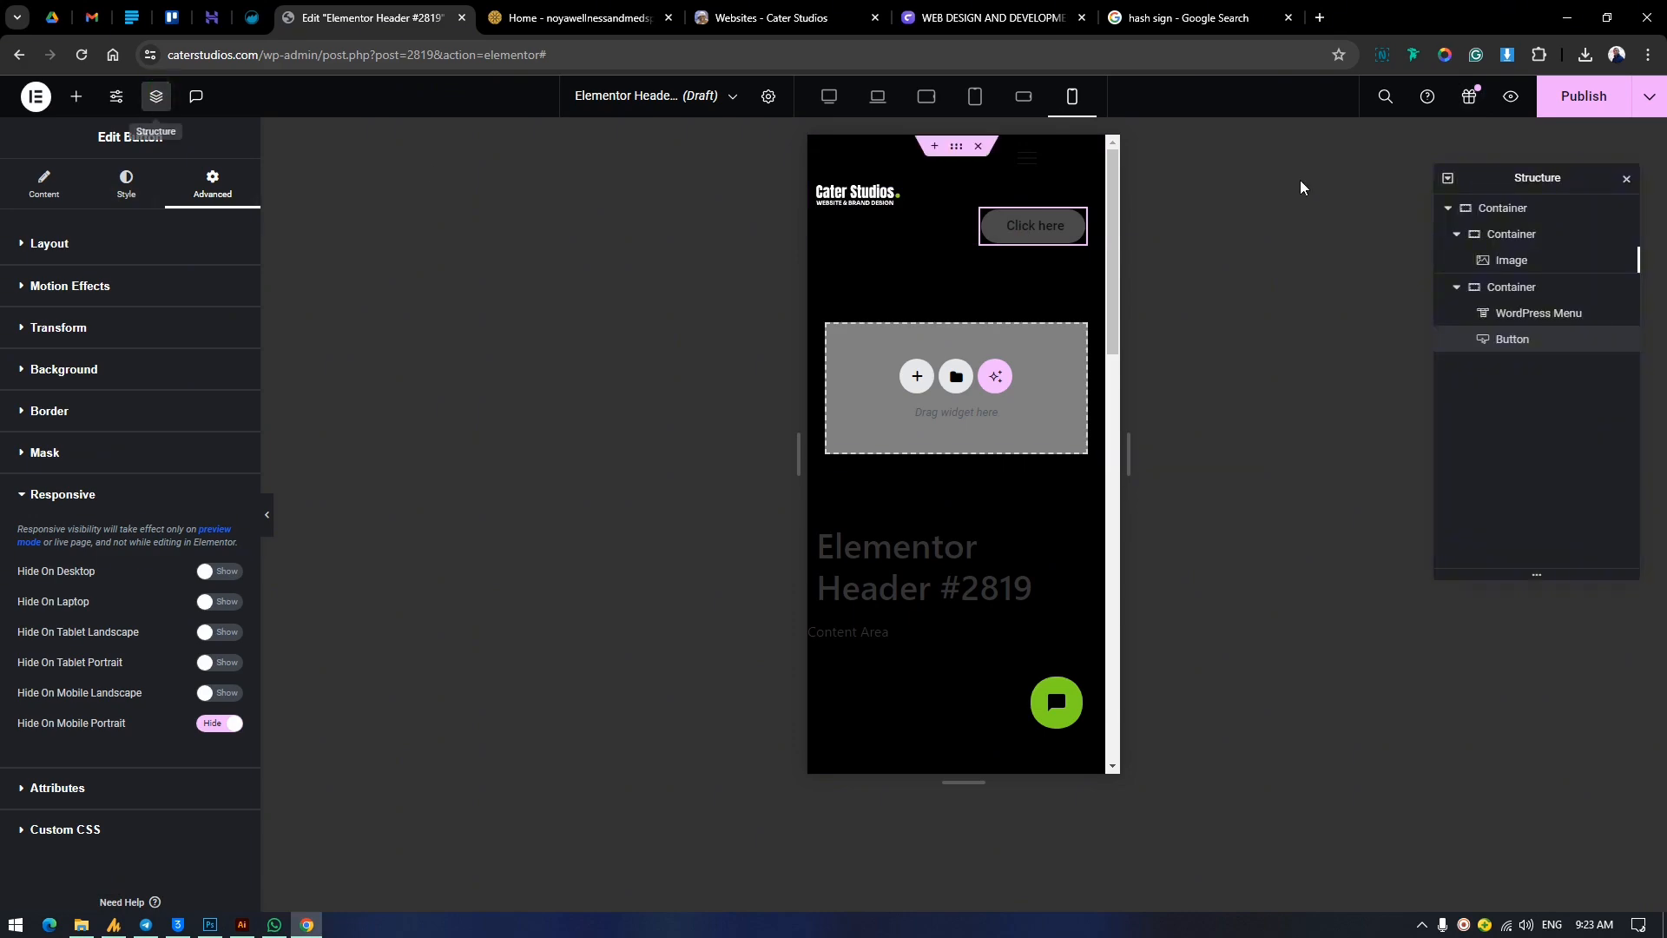
pyautogui.click(1626, 343)
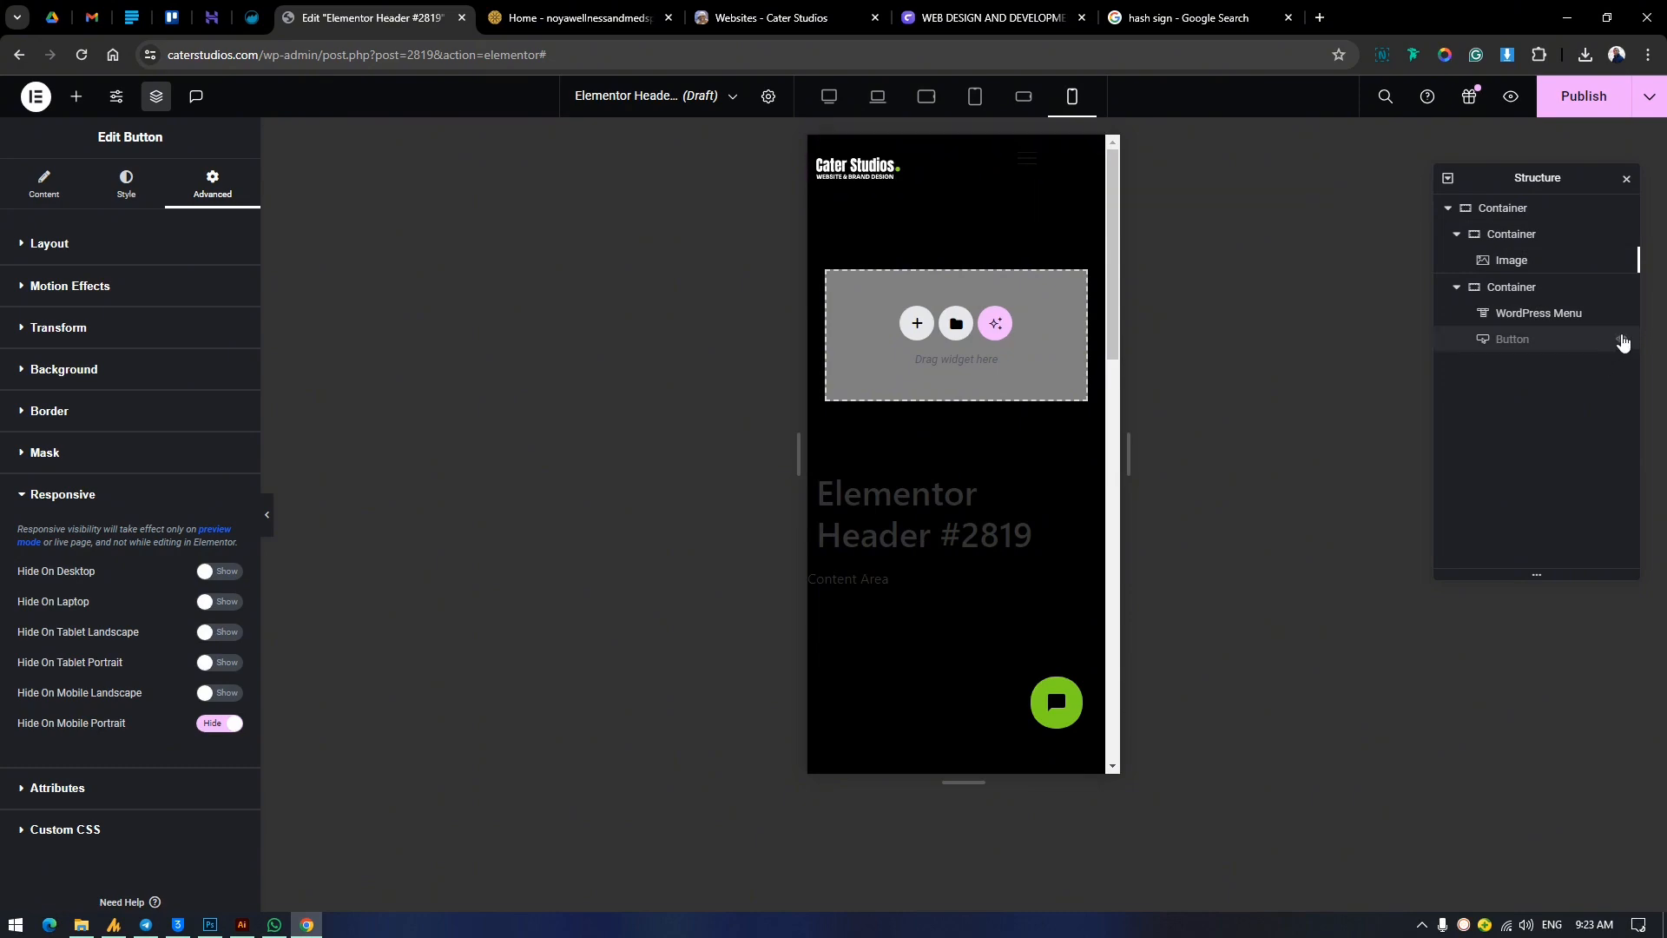
pyautogui.click(1031, 98)
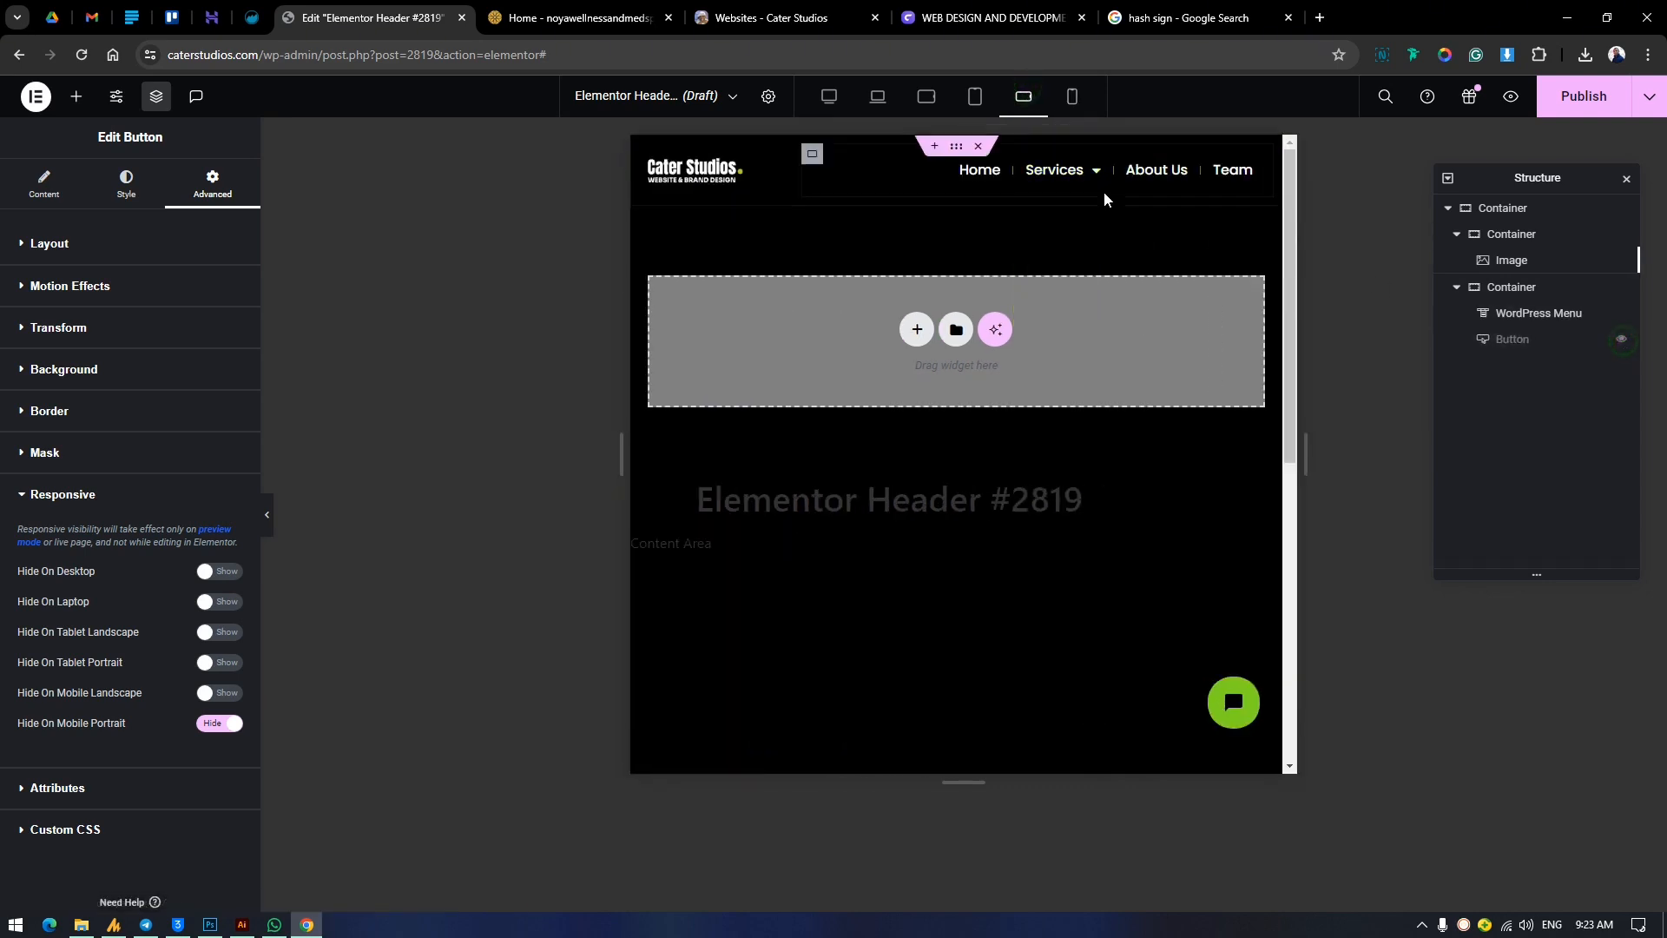
pyautogui.click(1073, 97)
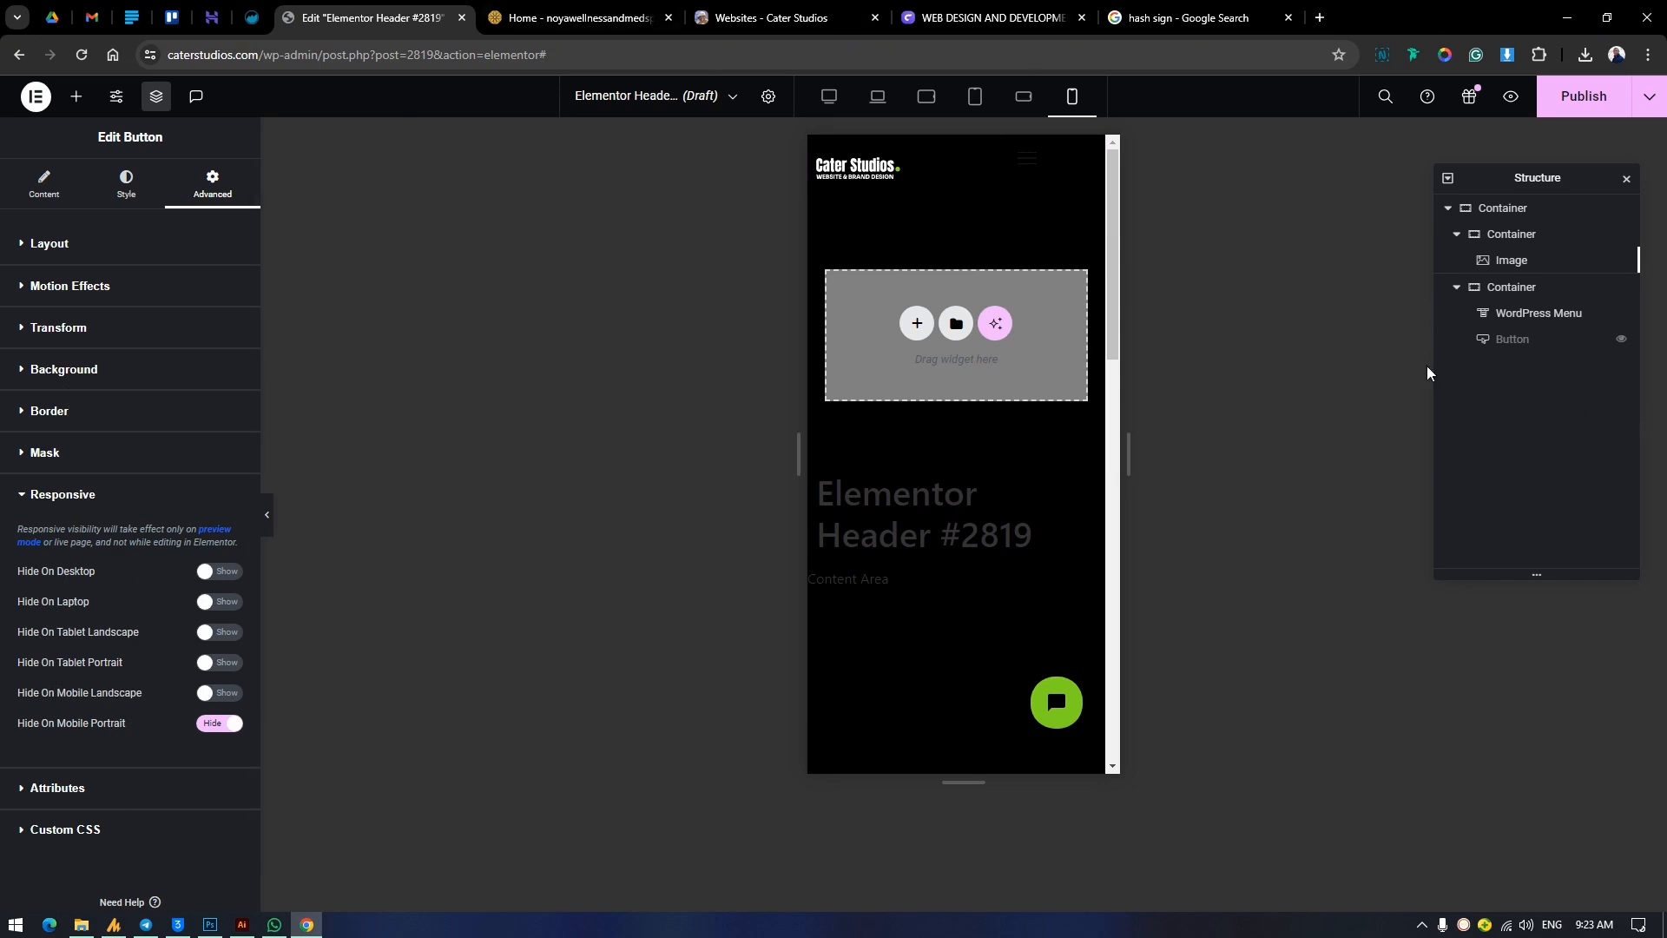
# Show the button on the canvas again and turn off its Hide On Mobile Portrait setting.
pyautogui.click(1619, 346)
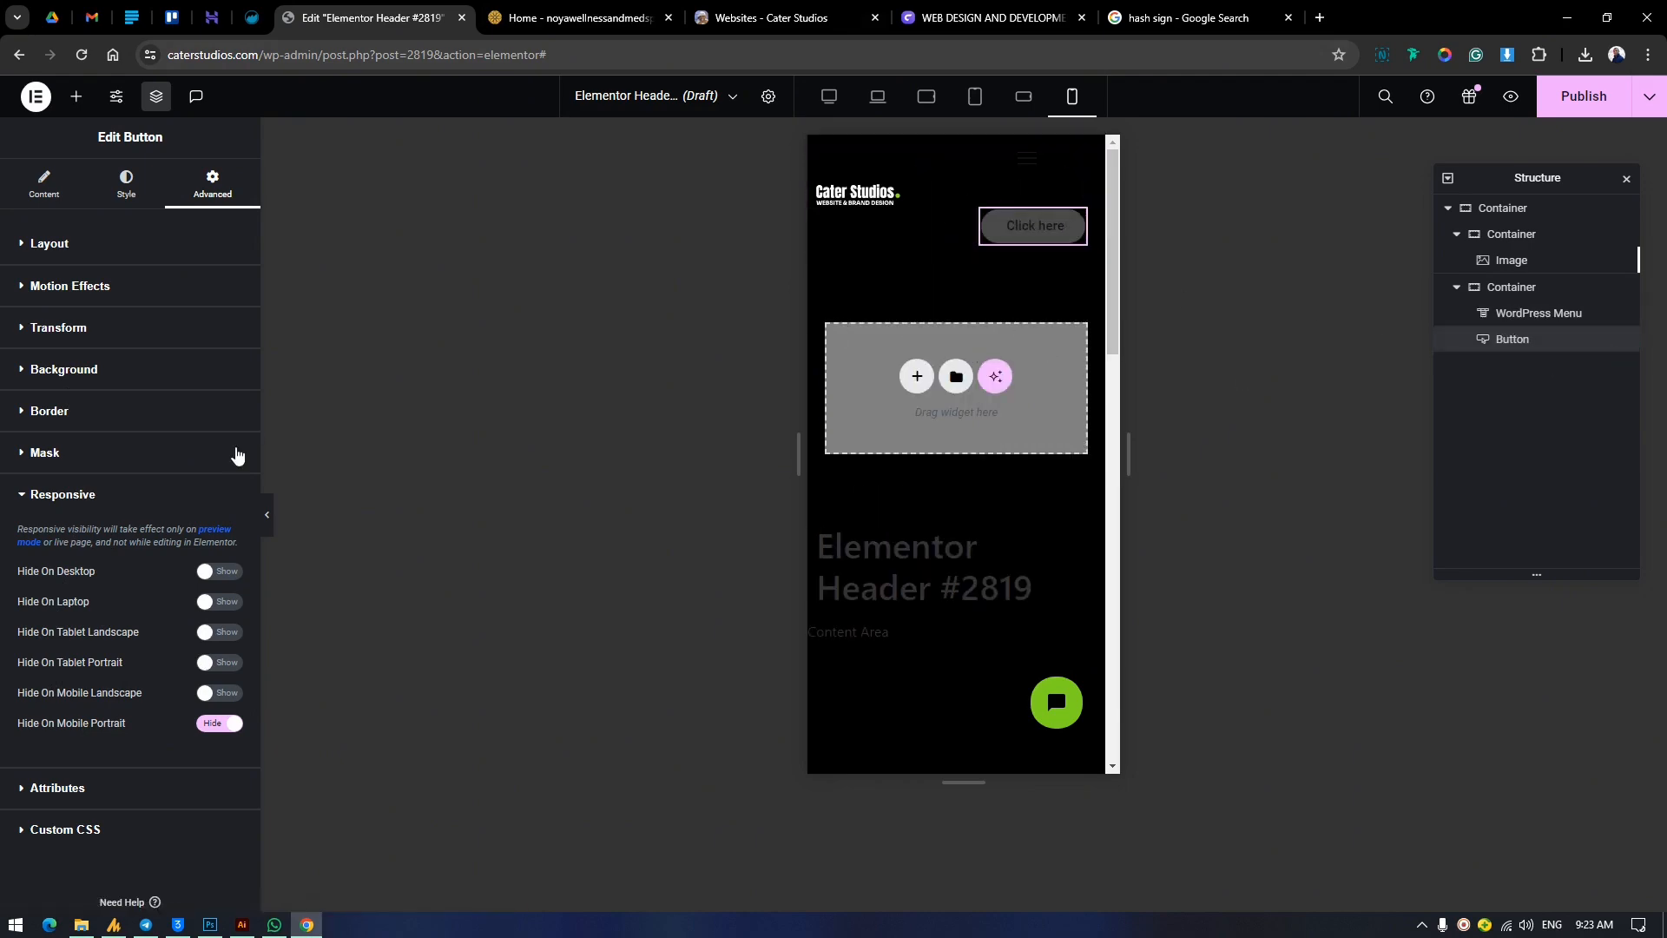
pyautogui.click(220, 725)
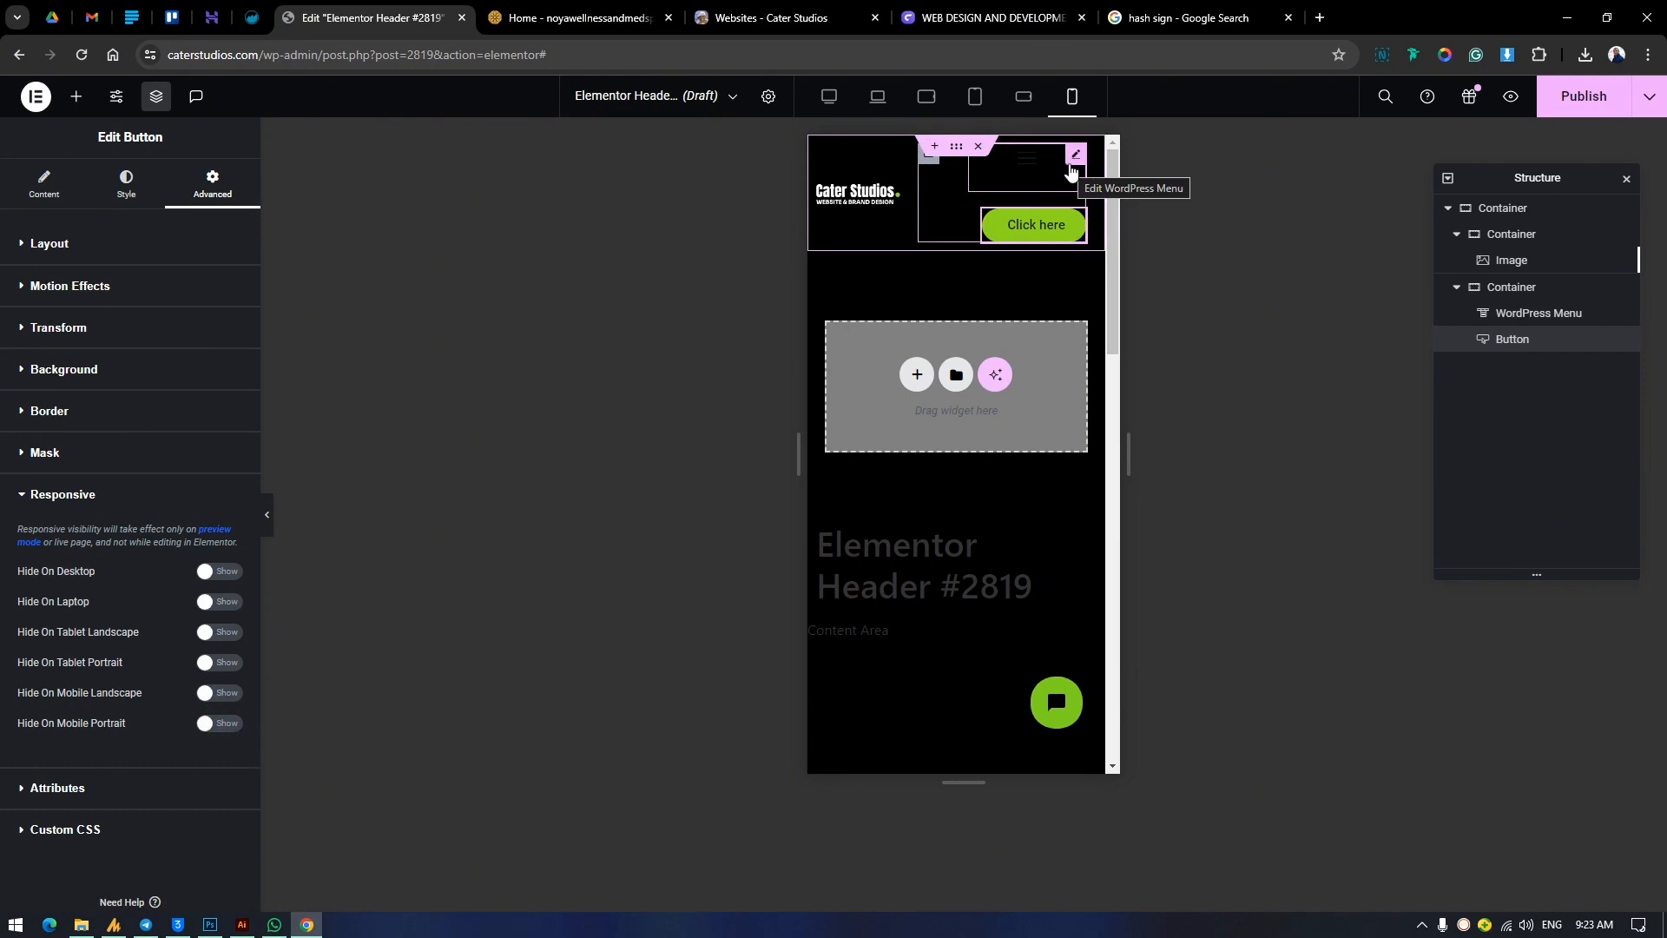
# Give the WordPress Menu widget a custom width of 24% for the mobile portrait view.
pyautogui.click(1073, 165)
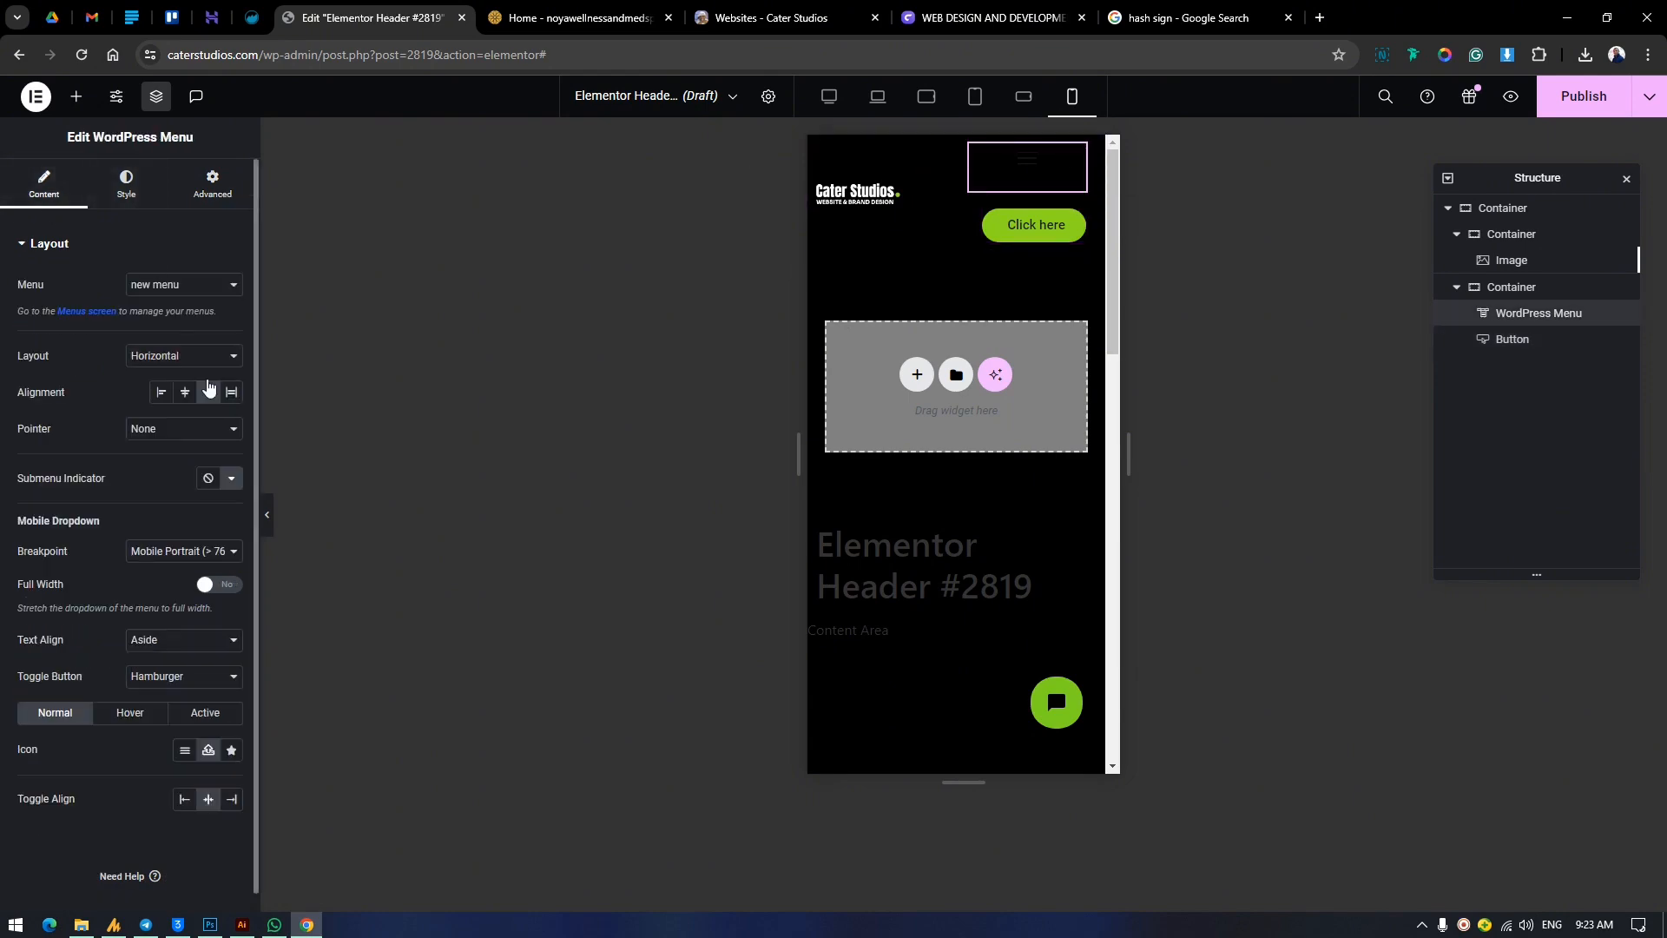
pyautogui.click(198, 191)
pyautogui.click(196, 425)
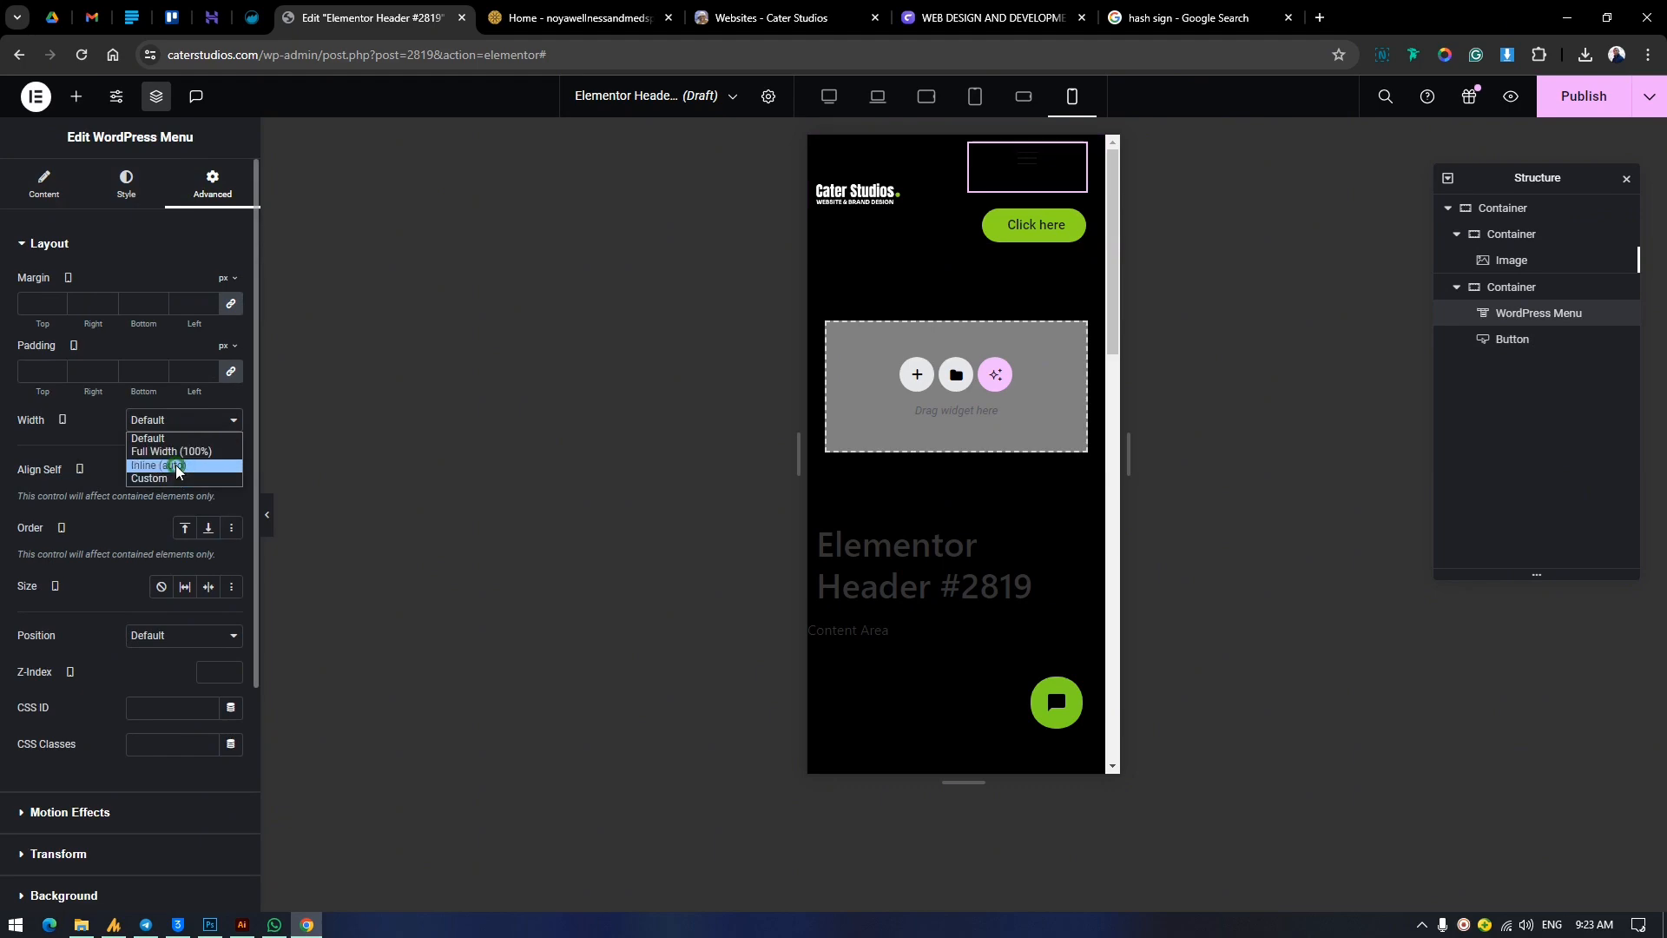
pyautogui.click(175, 465)
pyautogui.click(178, 421)
pyautogui.click(181, 476)
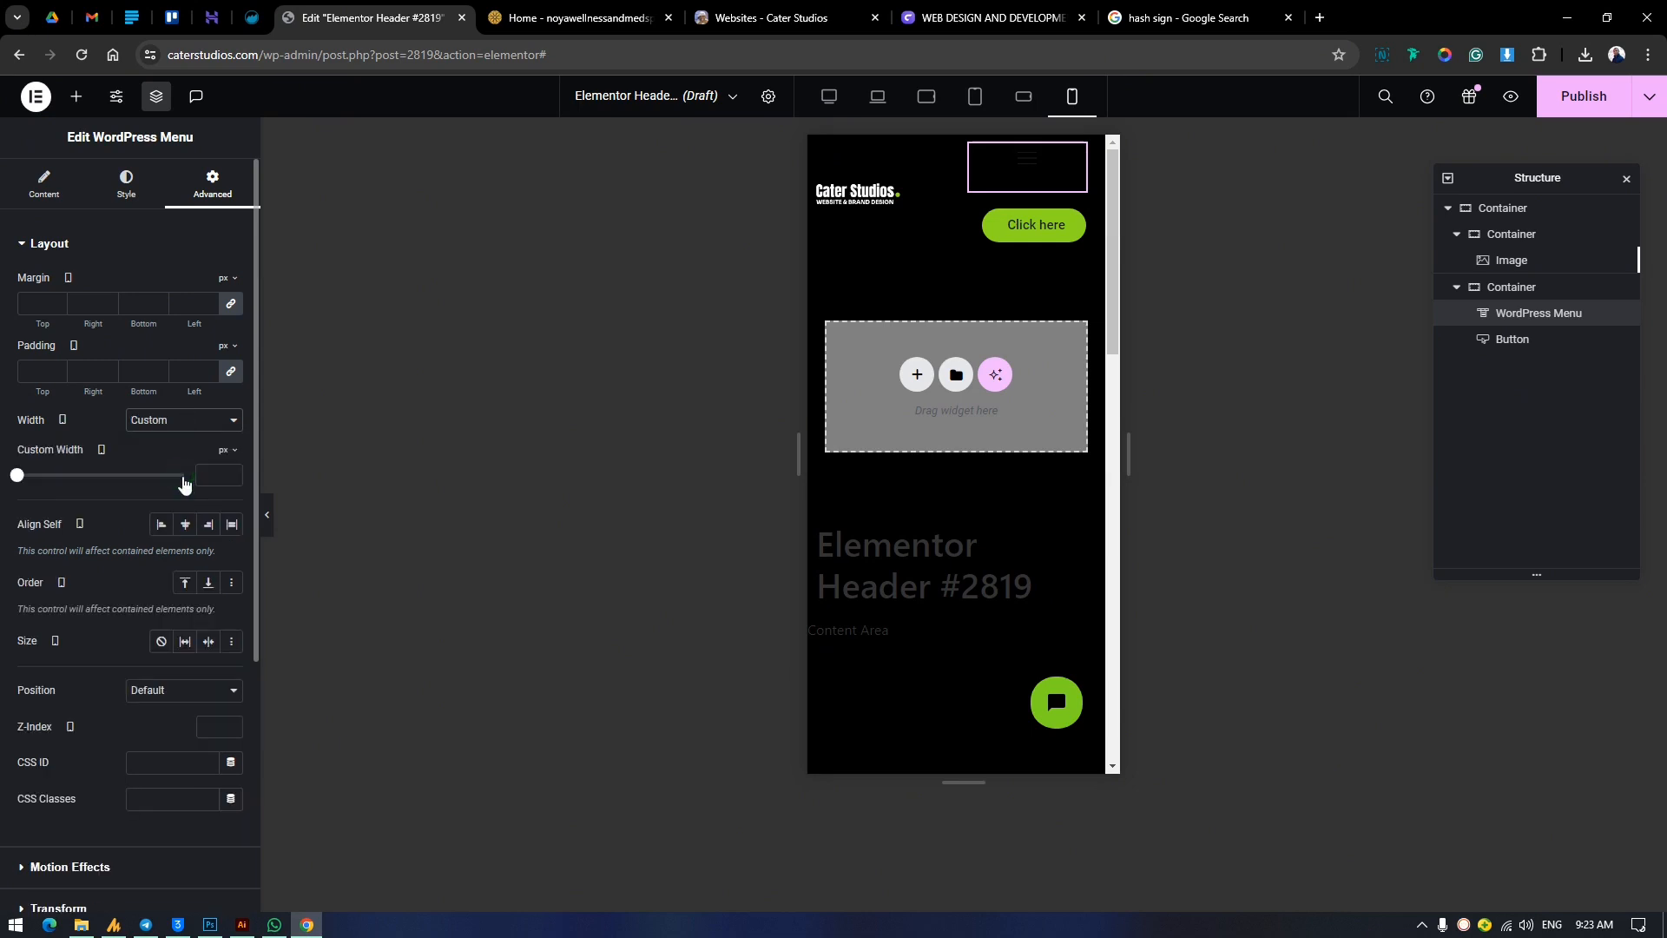
pyautogui.click(225, 449)
pyautogui.click(224, 476)
pyautogui.moveTo(16, 480); pyautogui.dragTo(54, 506)
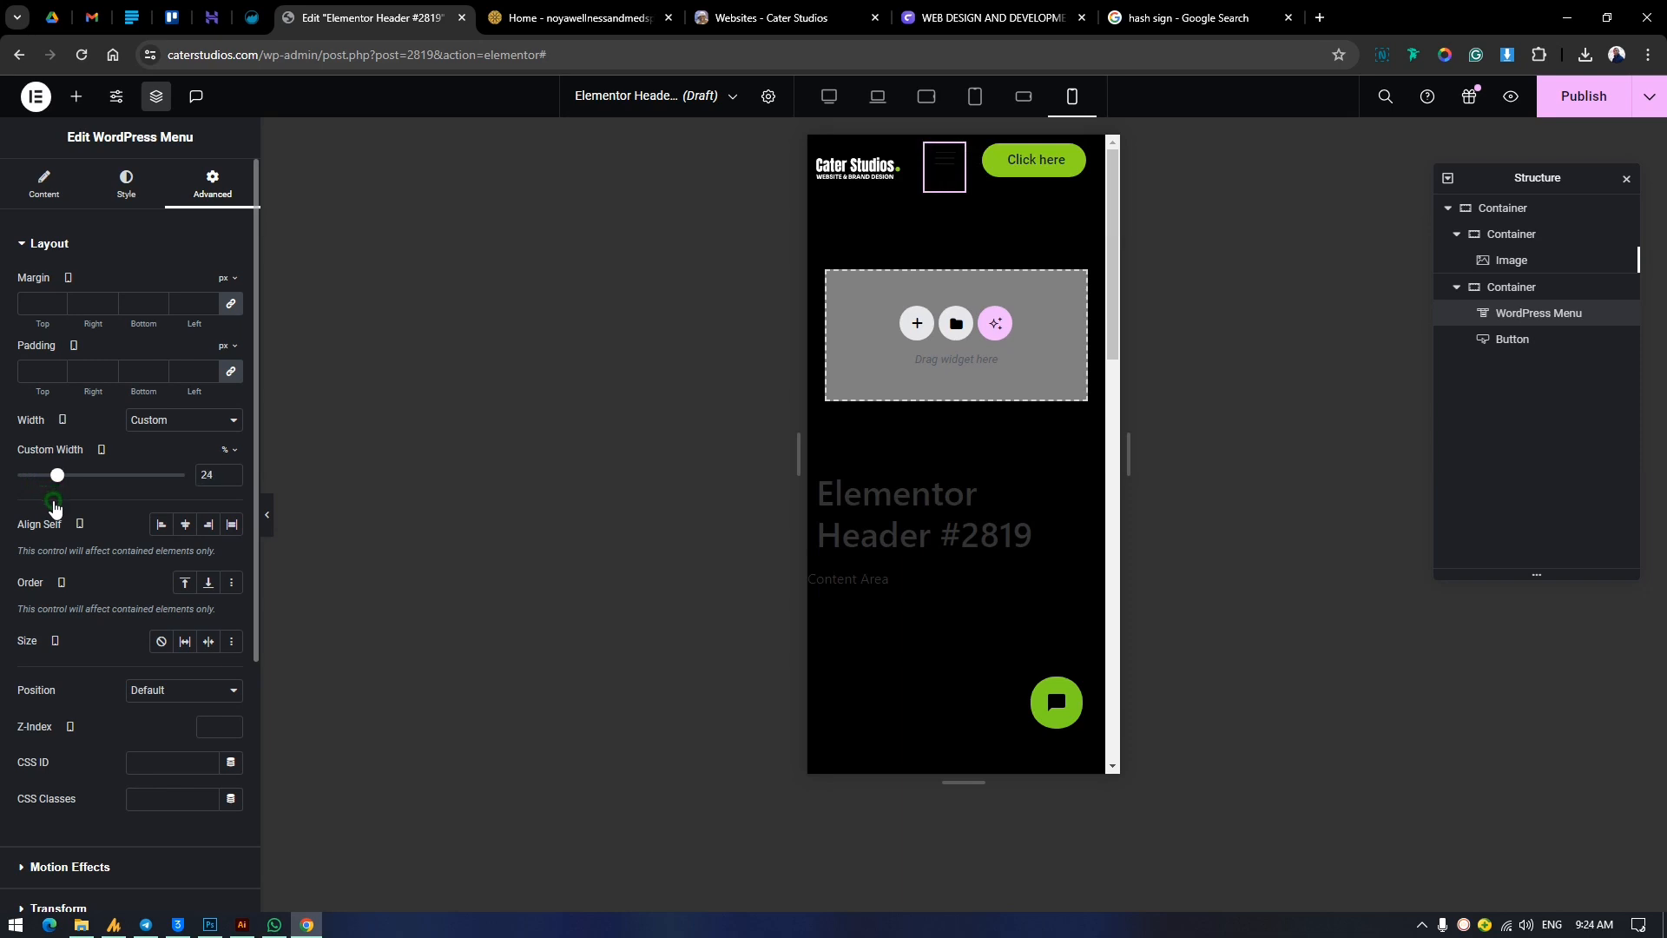
# Style the menu's toggle button with the white global color and a size of 27 px.
pyautogui.click(125, 186)
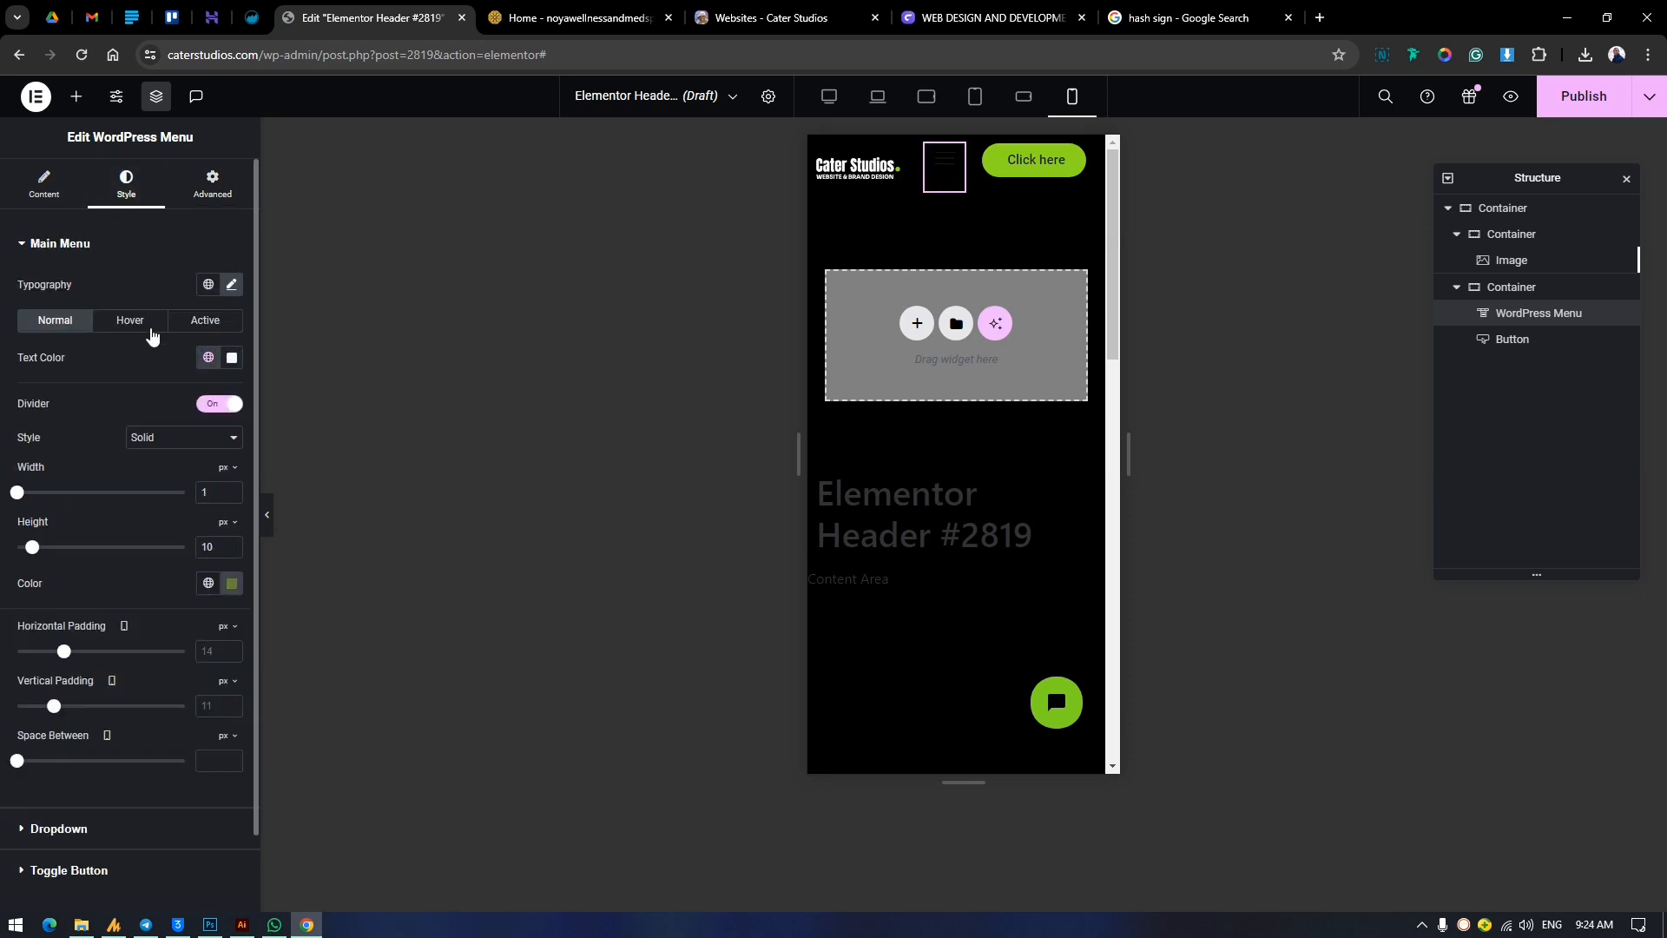
pyautogui.scroll(-1, 130, 608)
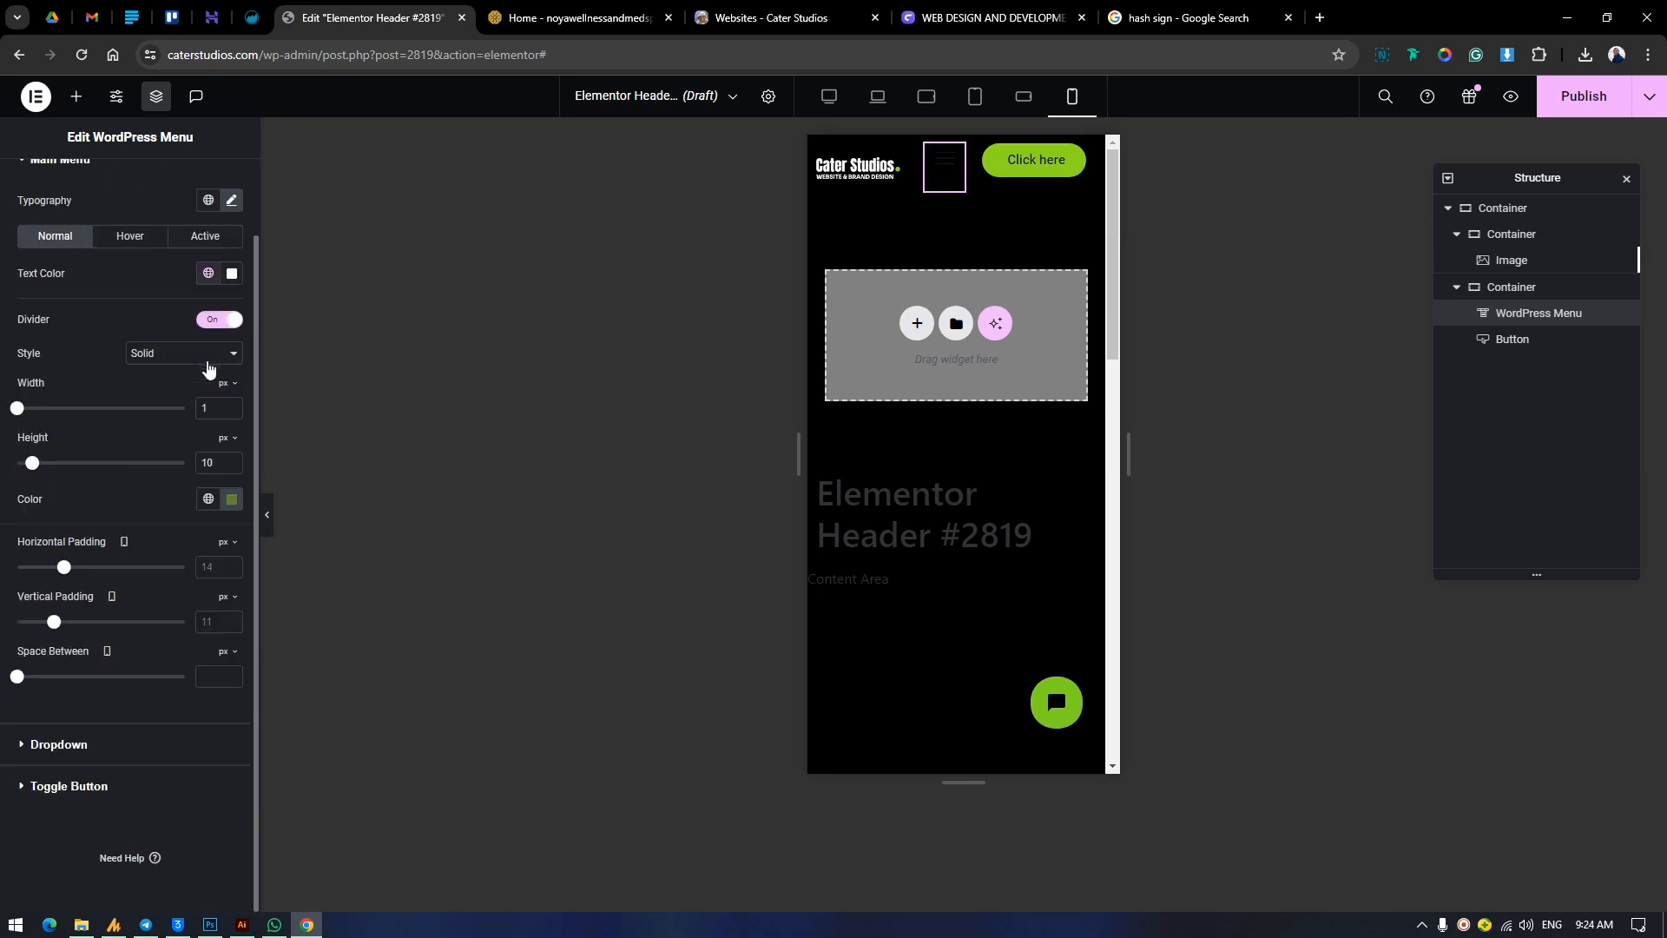
pyautogui.click(79, 784)
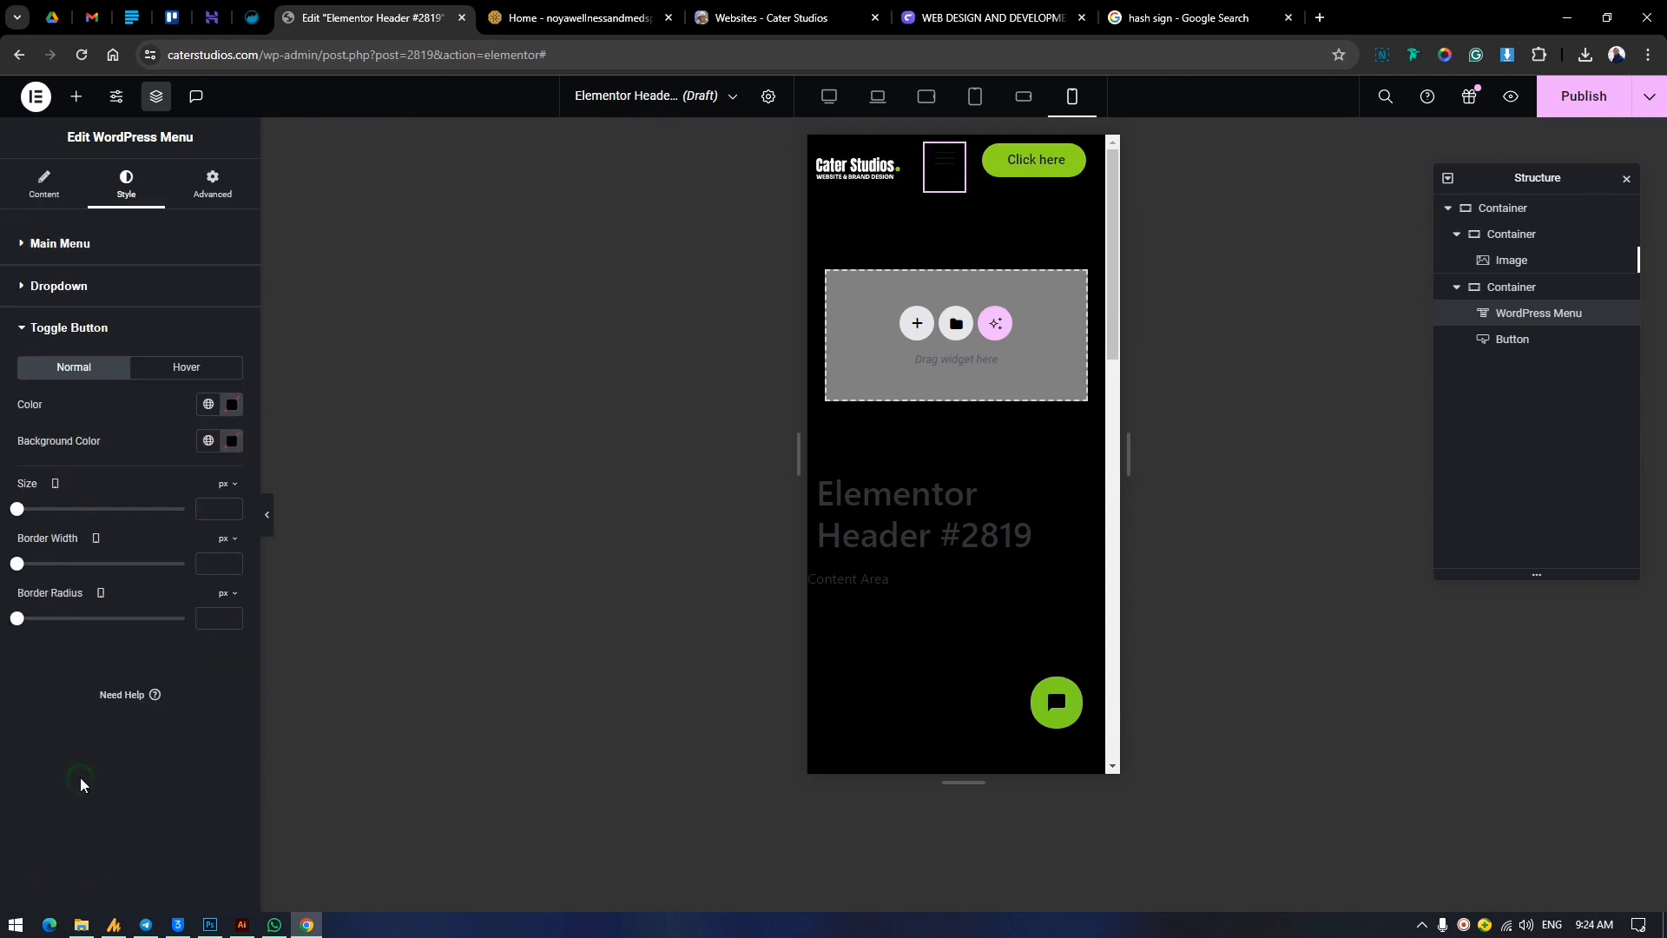
pyautogui.click(209, 405)
pyautogui.click(64, 654)
pyautogui.moveTo(17, 509); pyautogui.dragTo(48, 520)
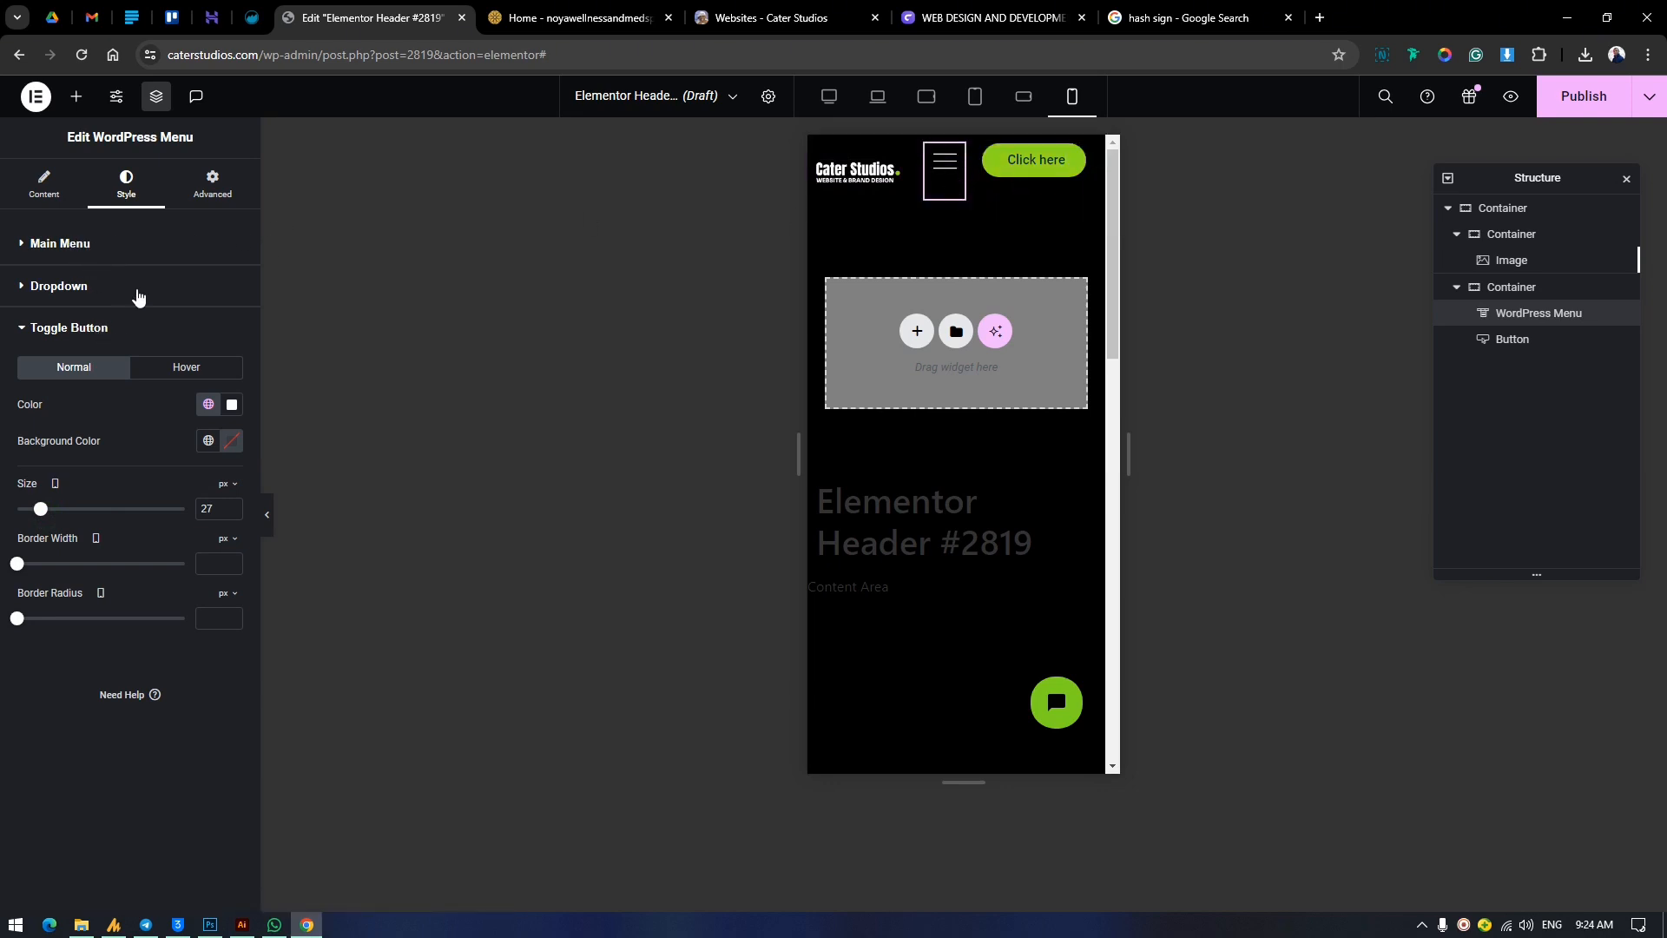
# Center the justified content and the item alignment of the menu-and-button container for mobile portrait.
pyautogui.click(921, 153)
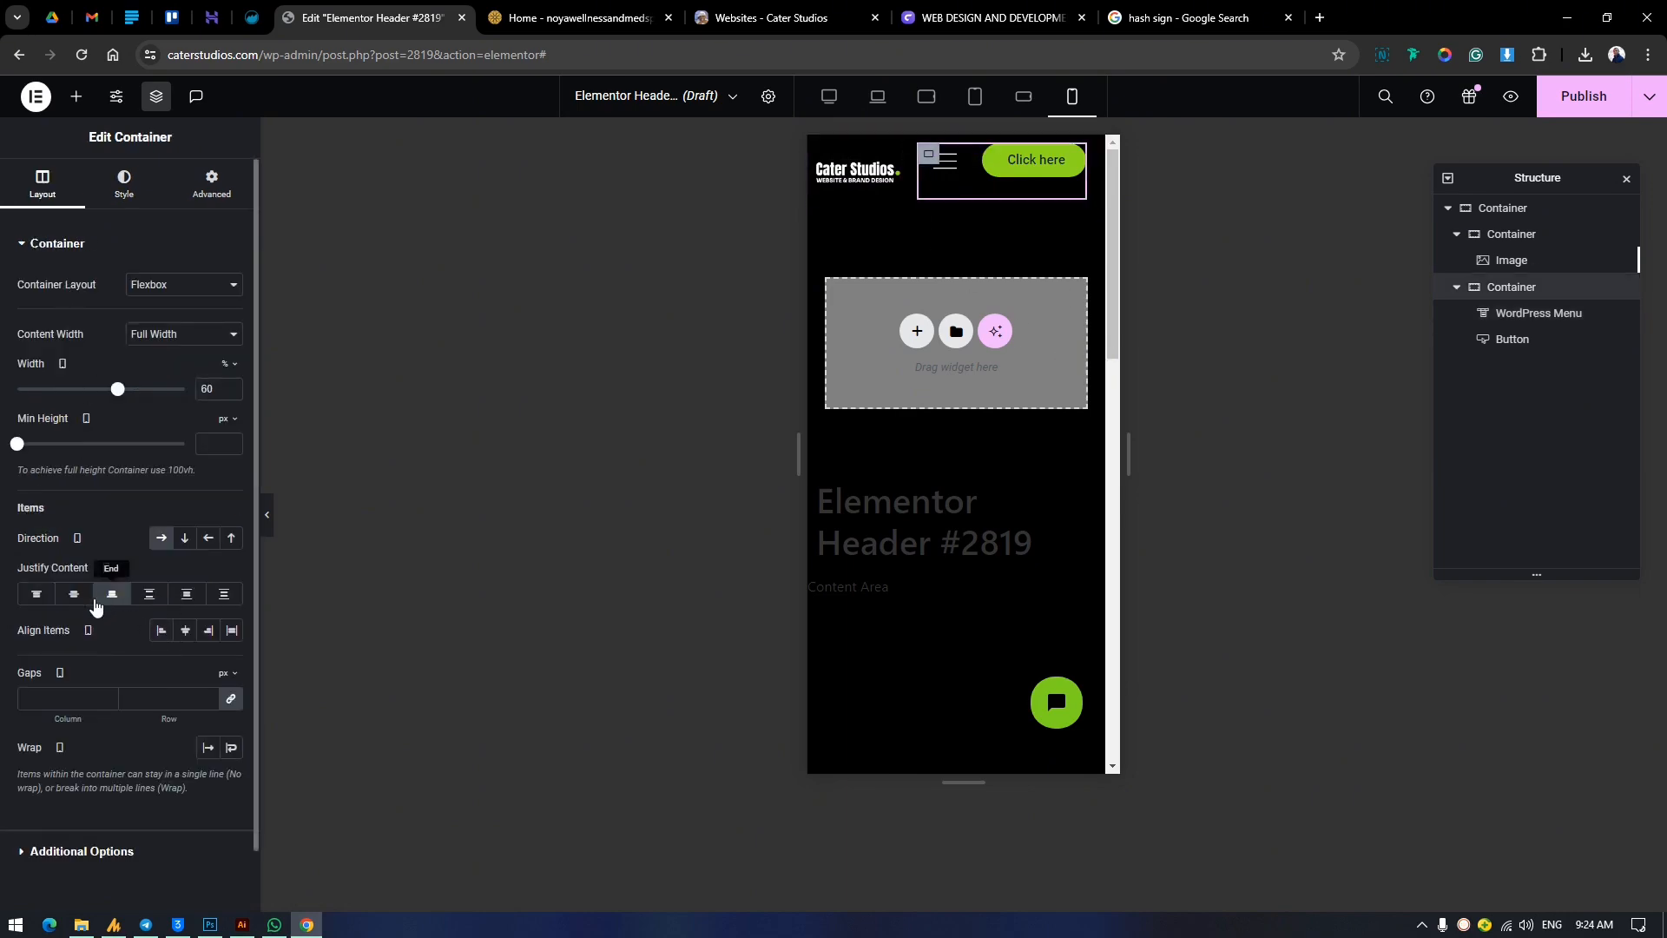
pyautogui.click(74, 595)
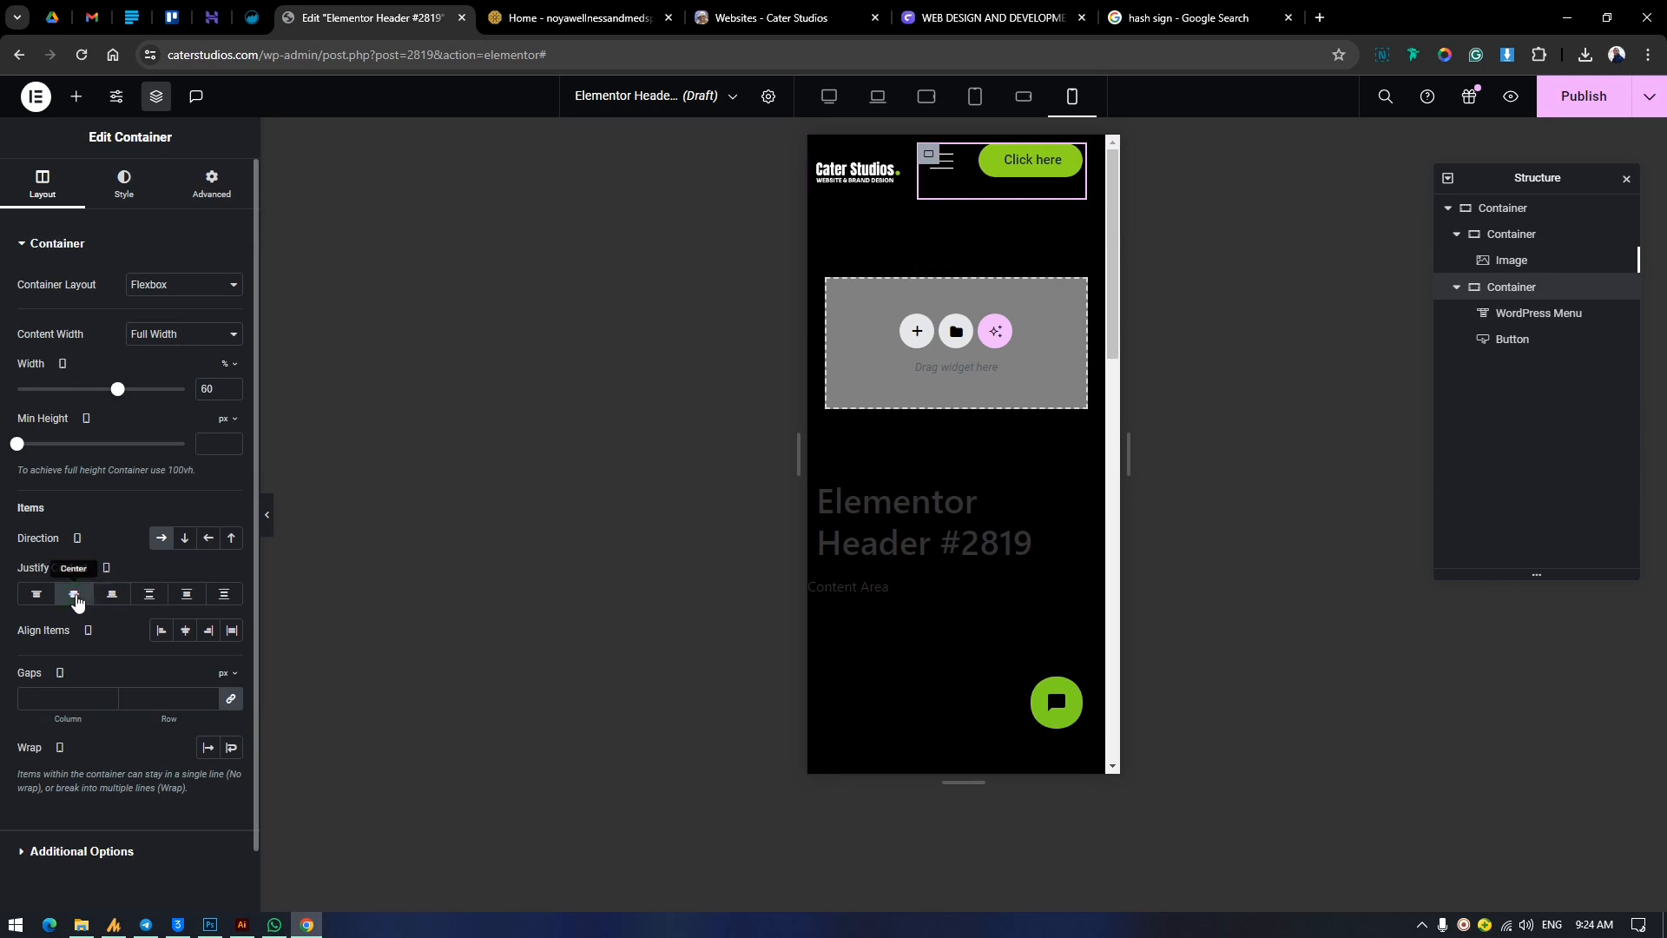
pyautogui.click(186, 632)
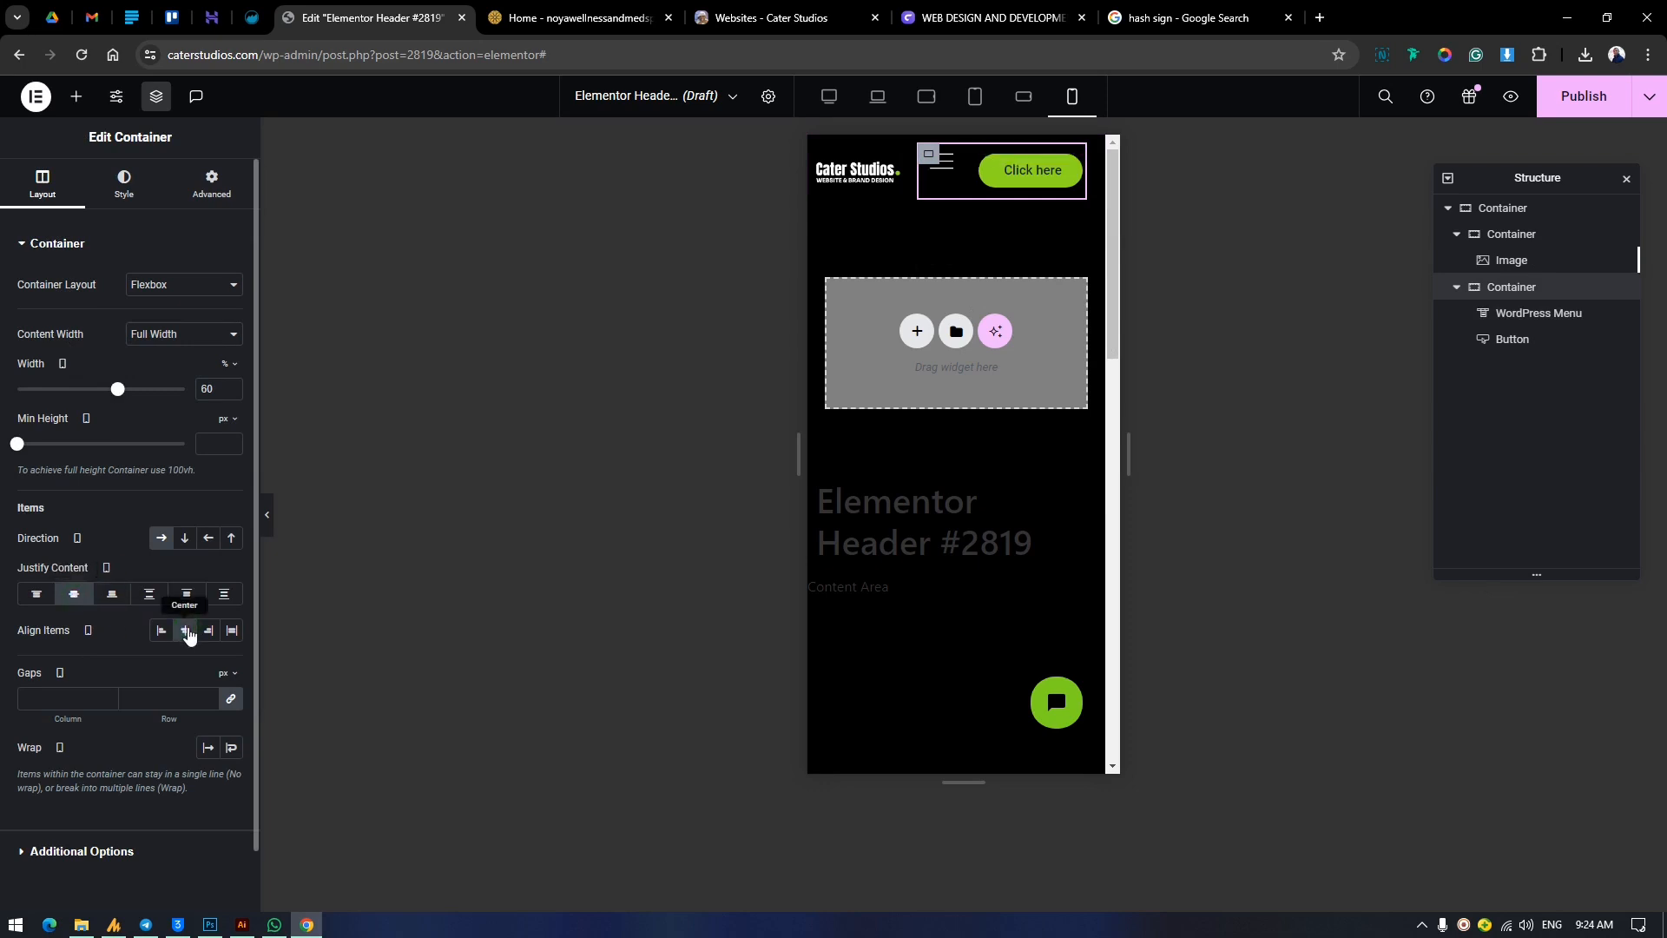
# Unlink the WordPress Menu widget's margins and set its bottom margin to -24 px for mobile portrait.
pyautogui.click(947, 169)
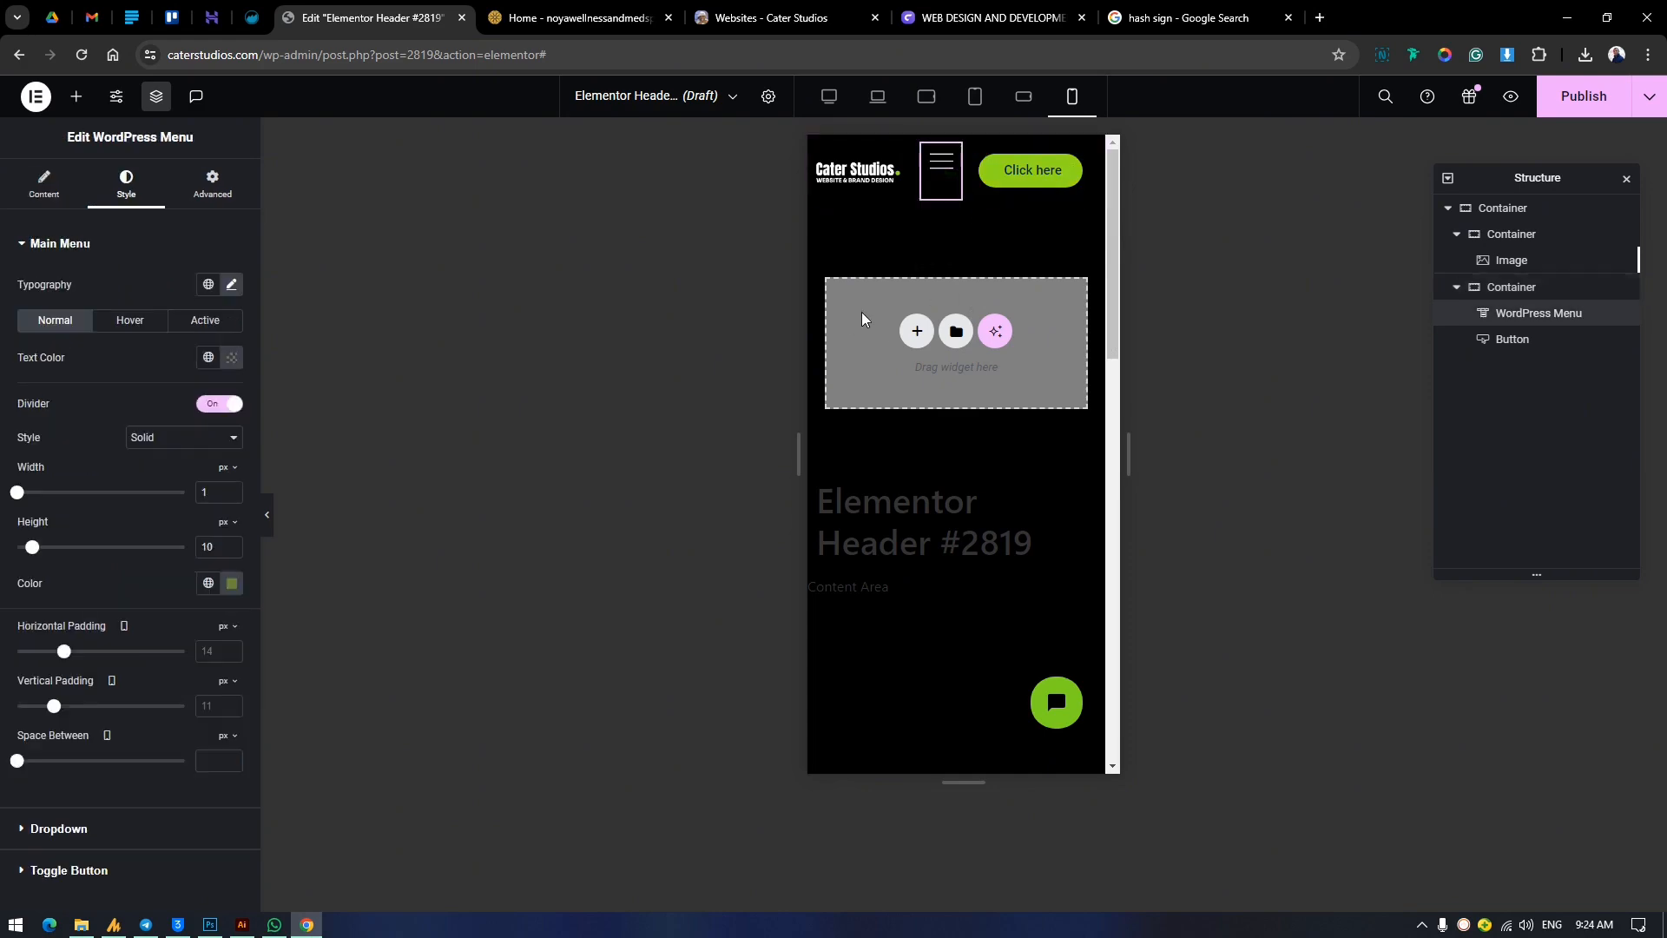
pyautogui.click(208, 196)
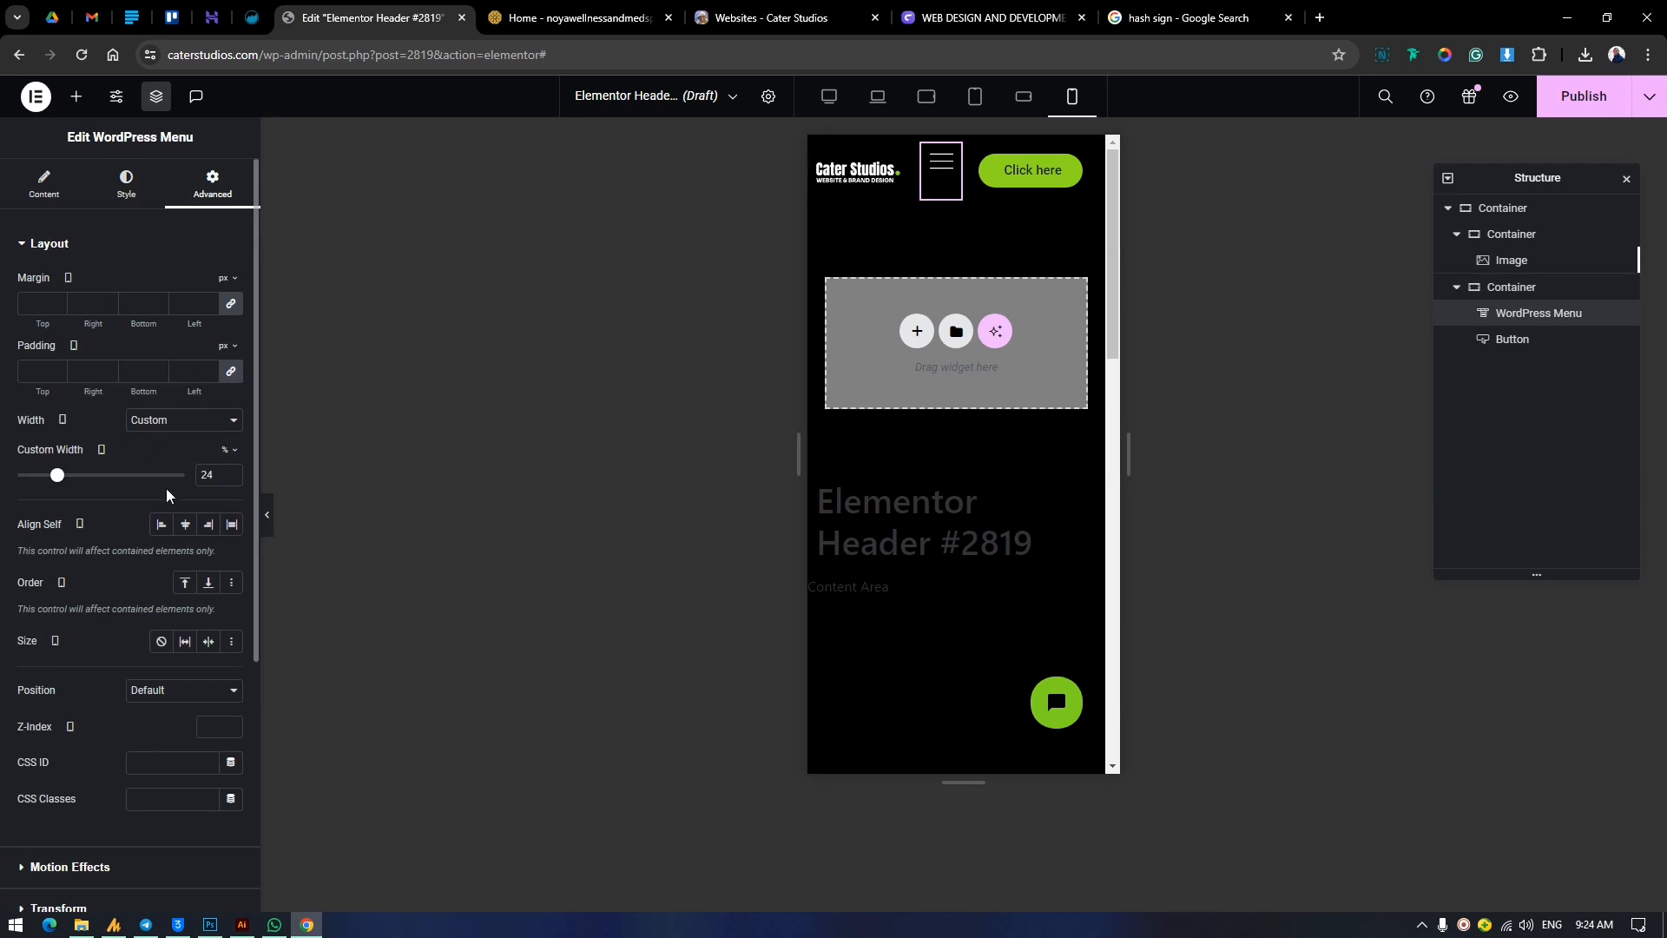
pyautogui.click(231, 306)
pyautogui.moveTo(139, 327); pyautogui.dragTo(117, 345)
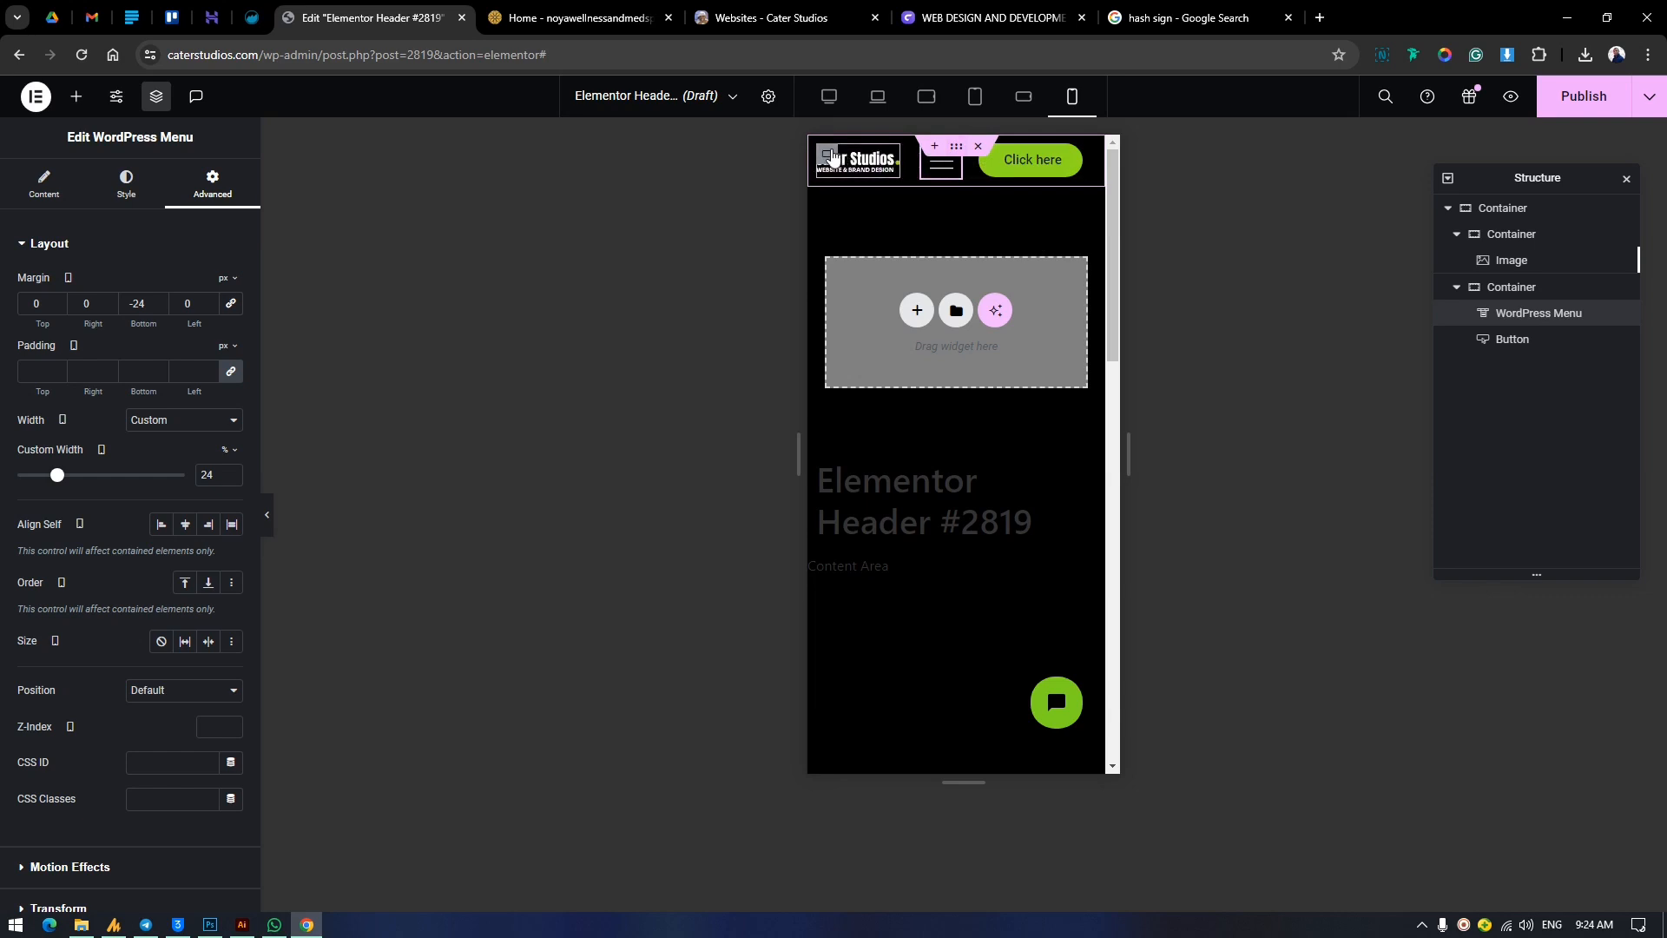
# Center the outer header container's content on both axes and set its width to 95% for mobile portrait.
pyautogui.click(956, 145)
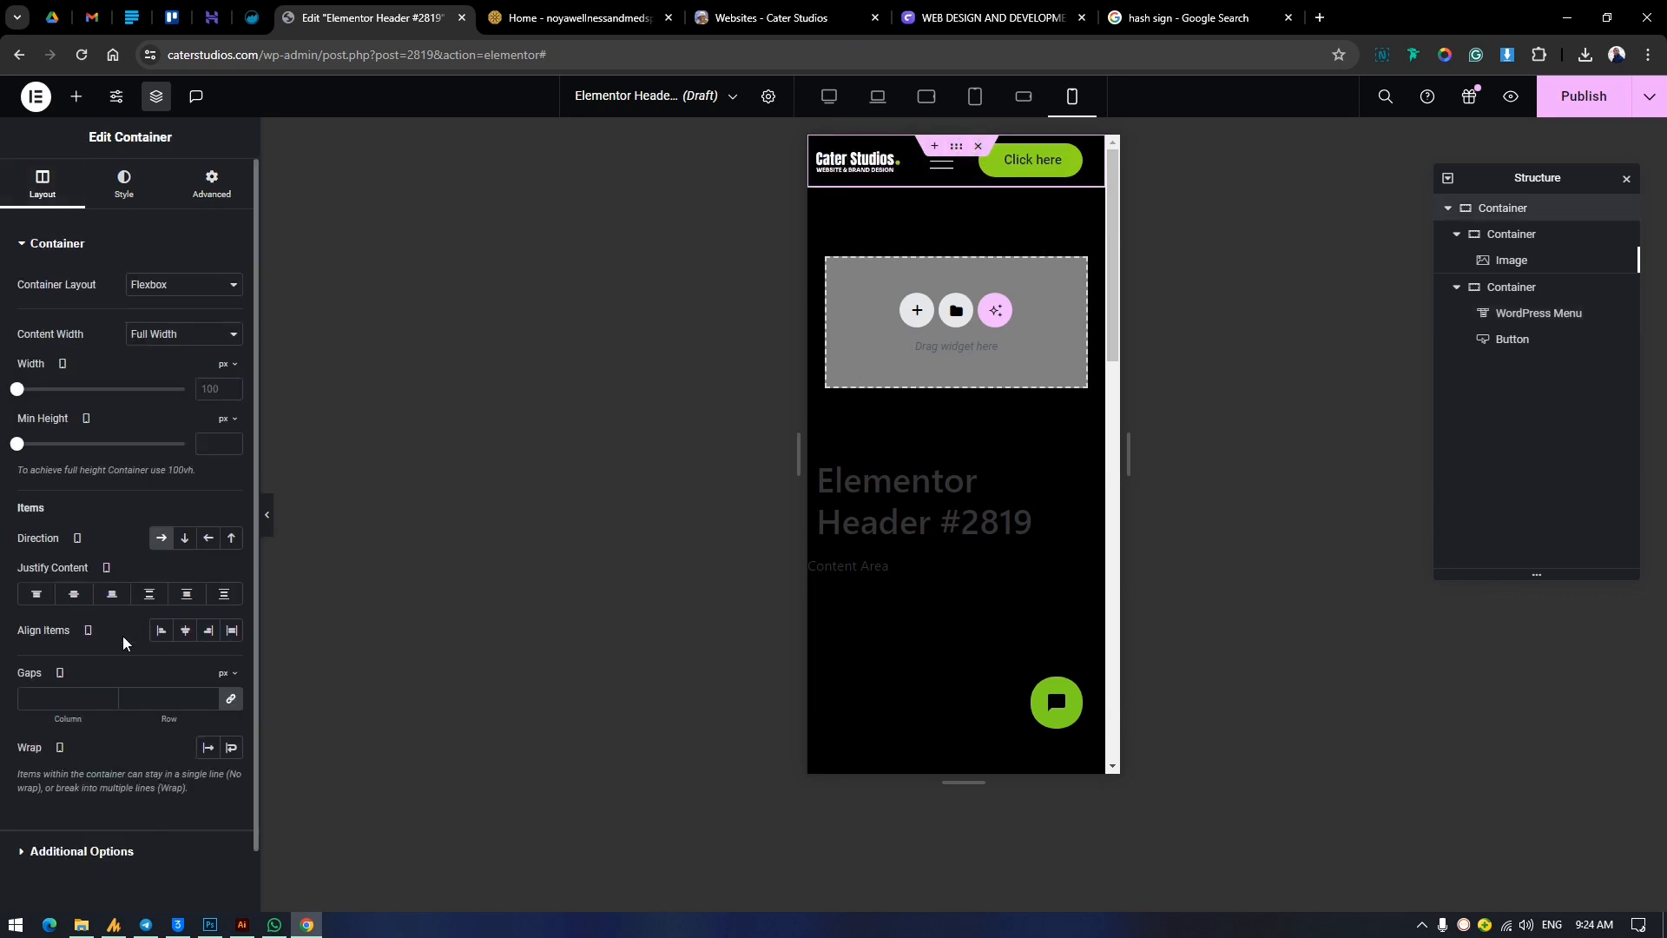
pyautogui.click(185, 631)
pyautogui.click(74, 594)
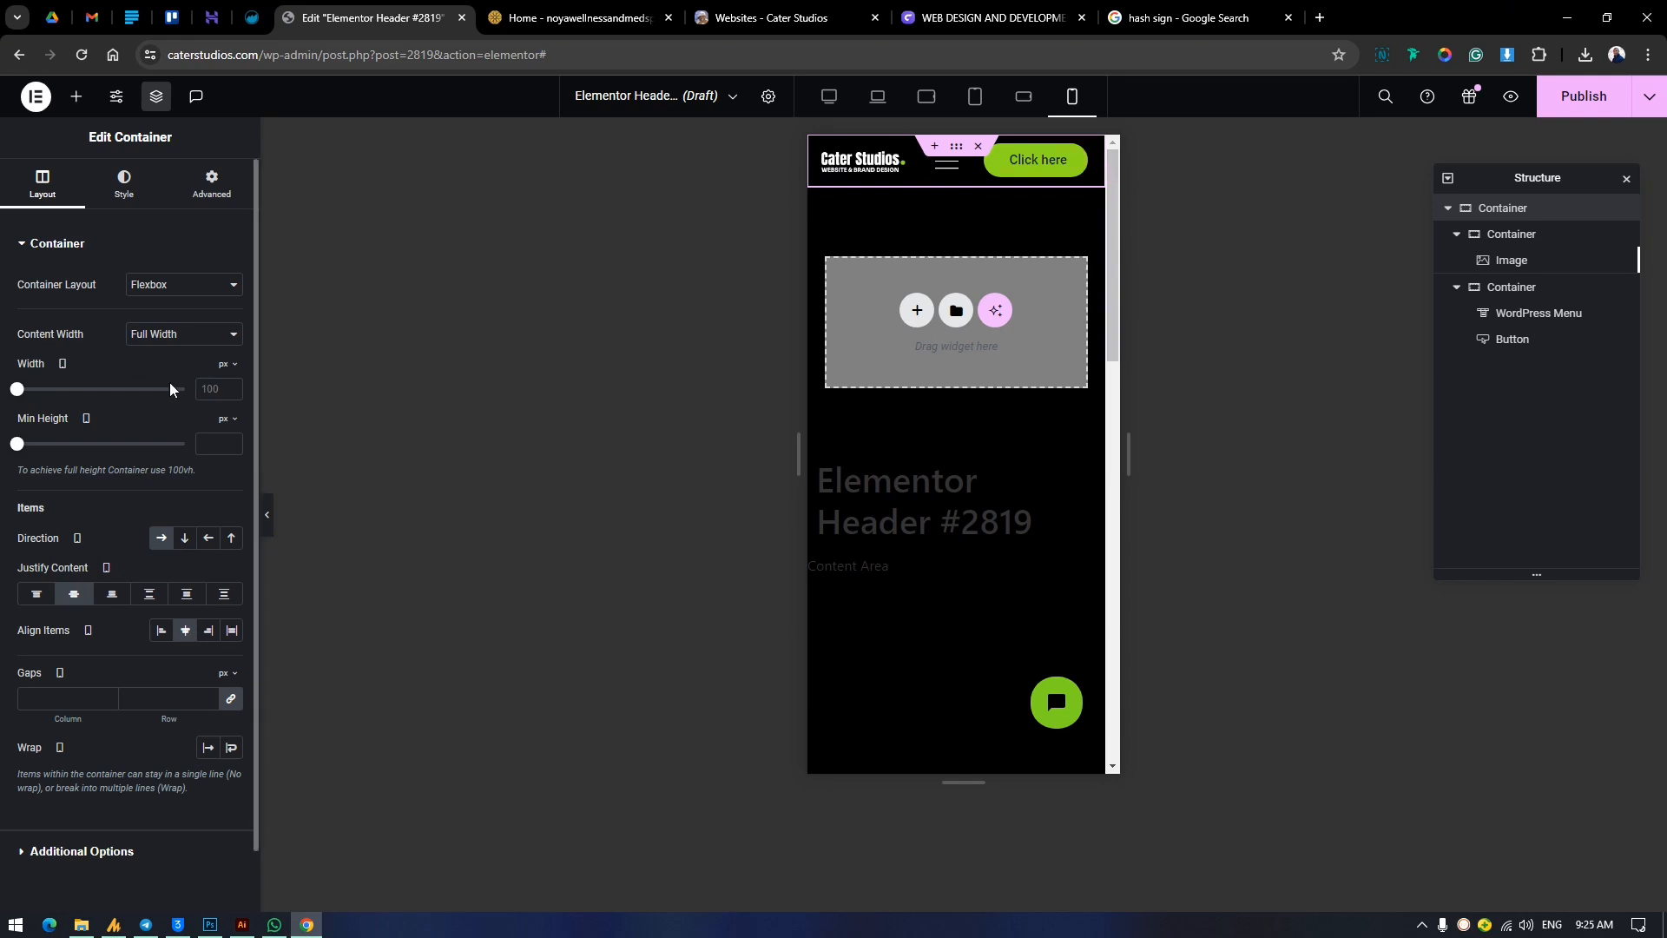
pyautogui.click(228, 364)
pyautogui.click(227, 382)
pyautogui.click(215, 388)
pyautogui.write('95')
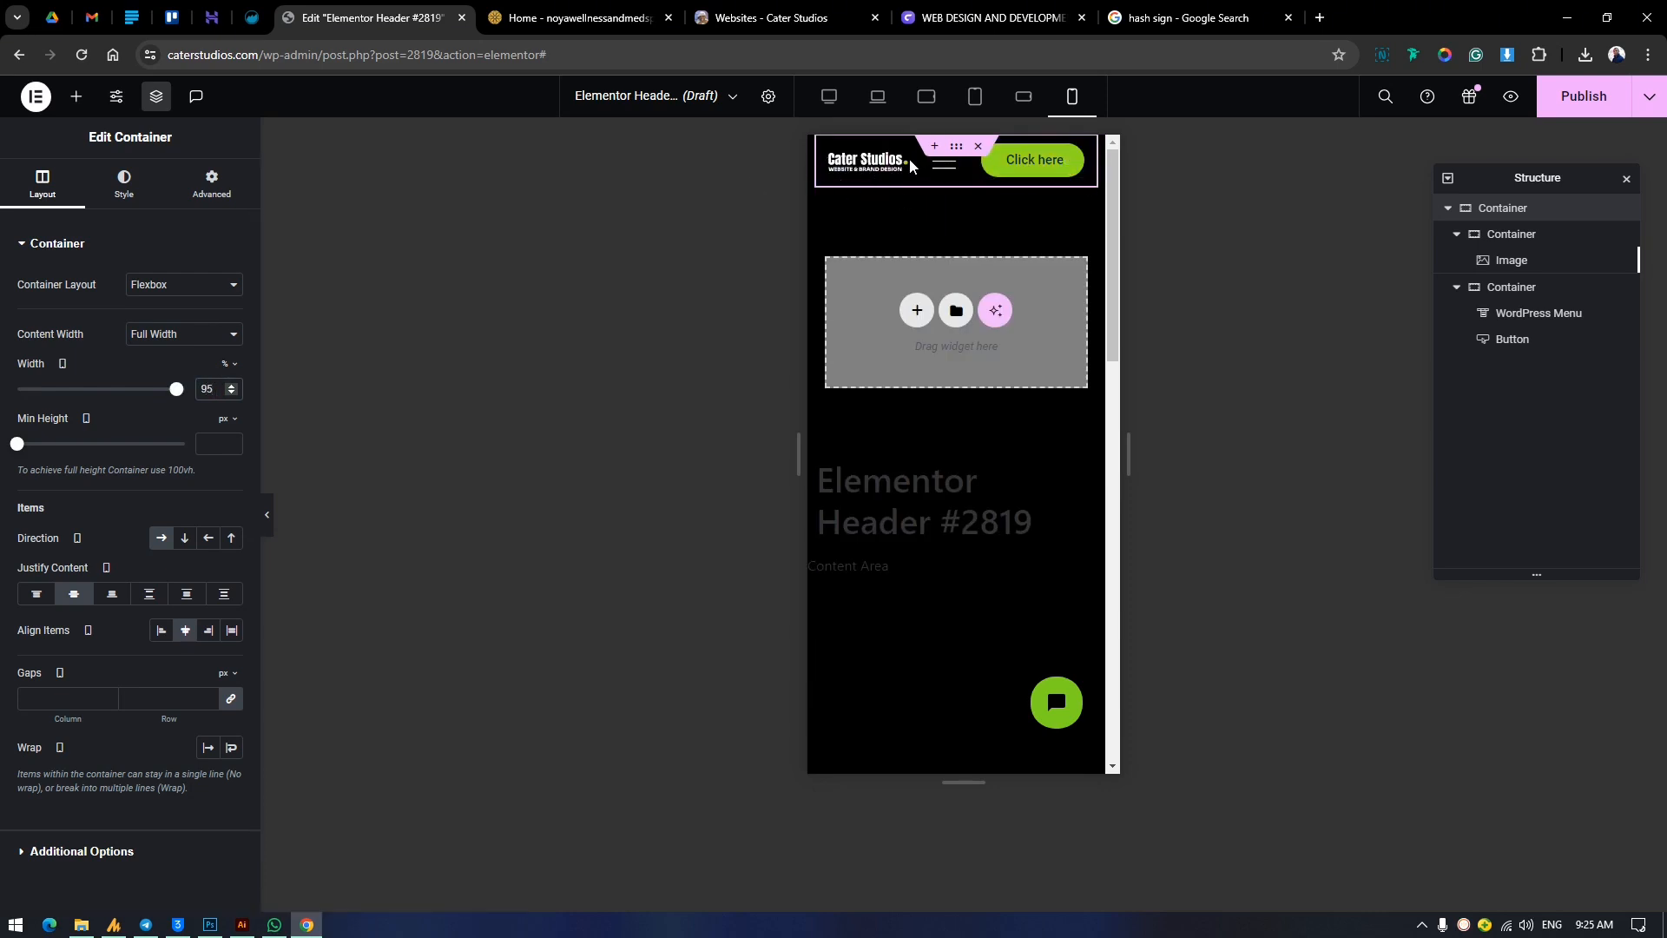
# Test opening and closing the mobile menu on the canvas, and enable Full Width for its dropdown.
pyautogui.click(944, 161)
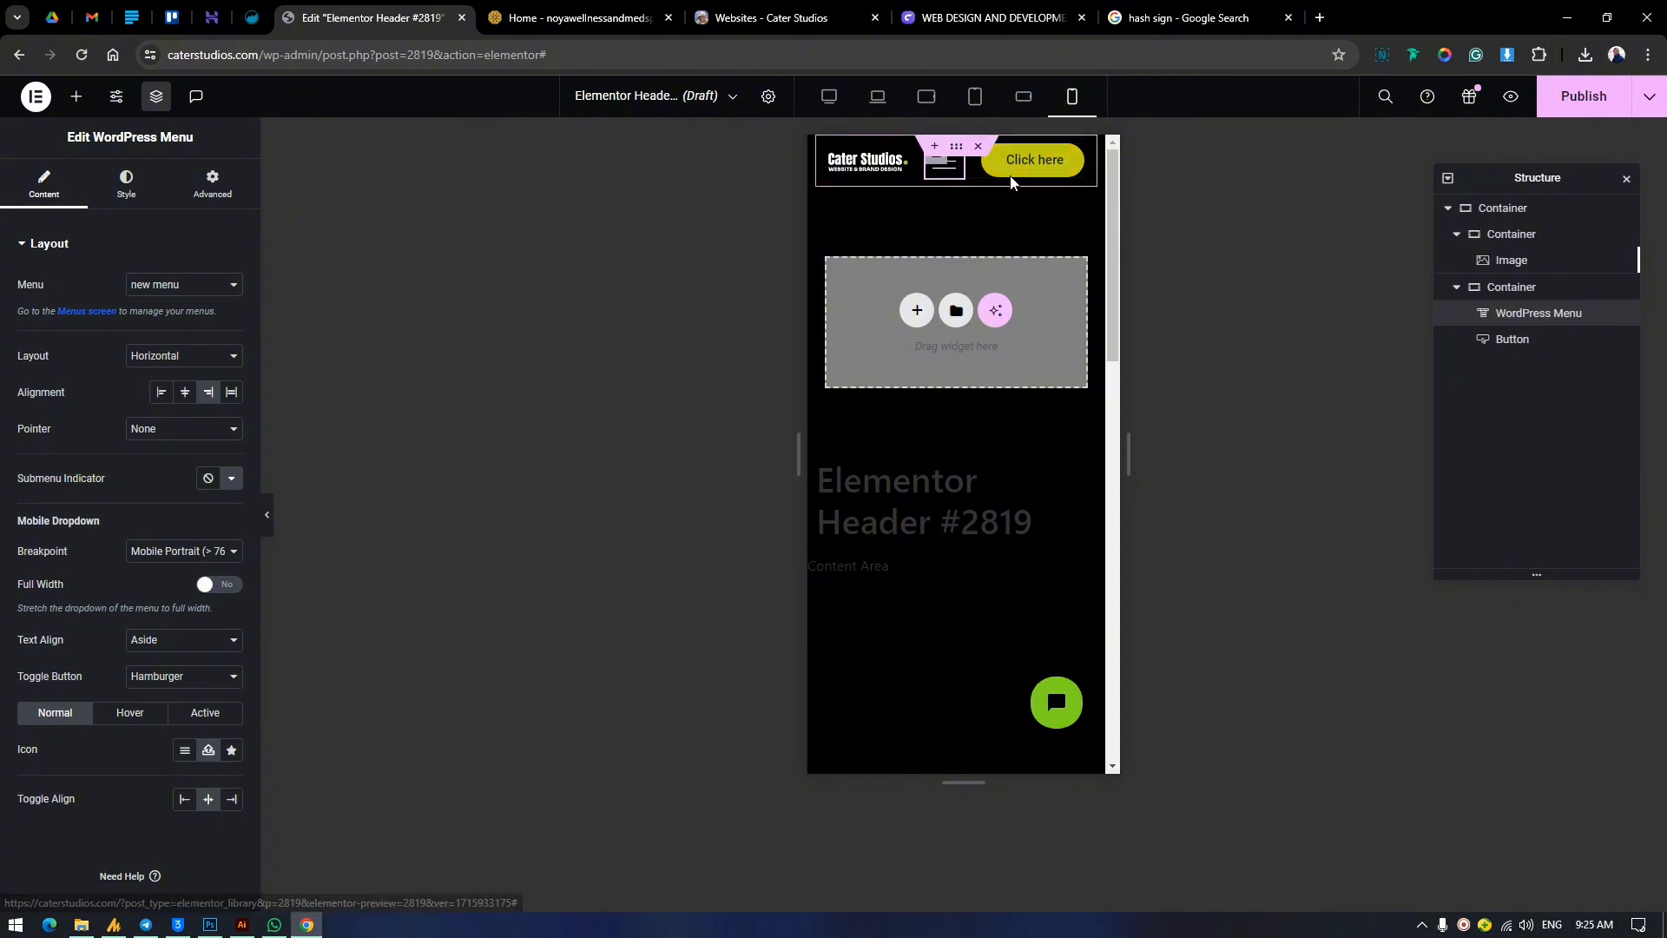
pyautogui.click(944, 163)
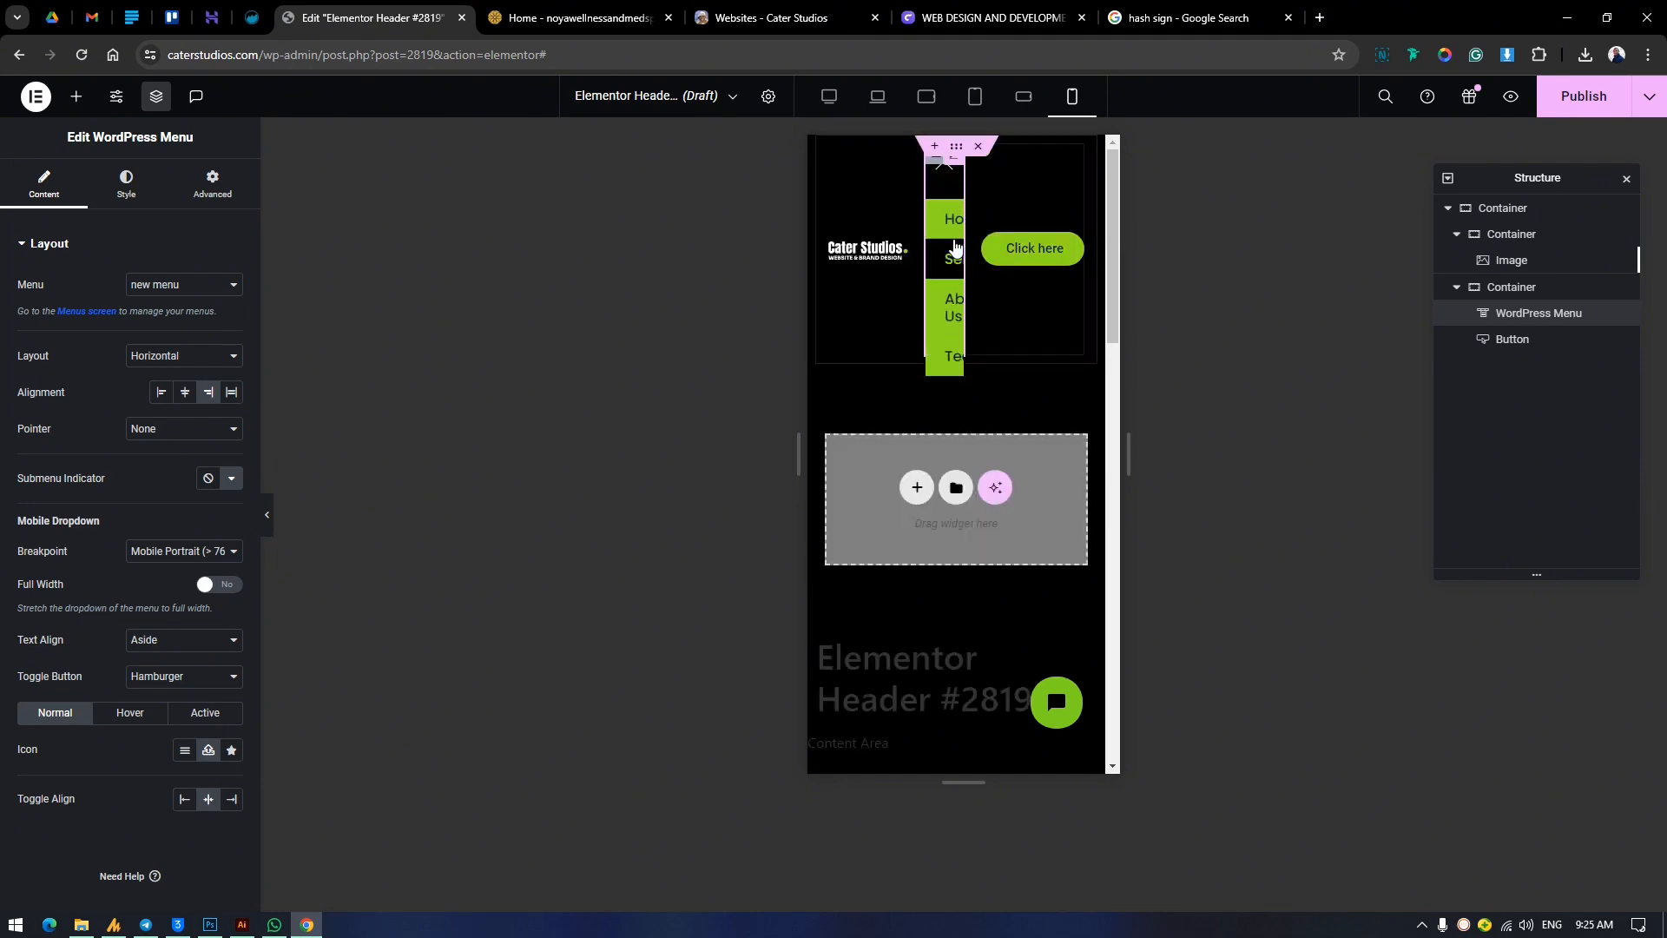
pyautogui.click(951, 180)
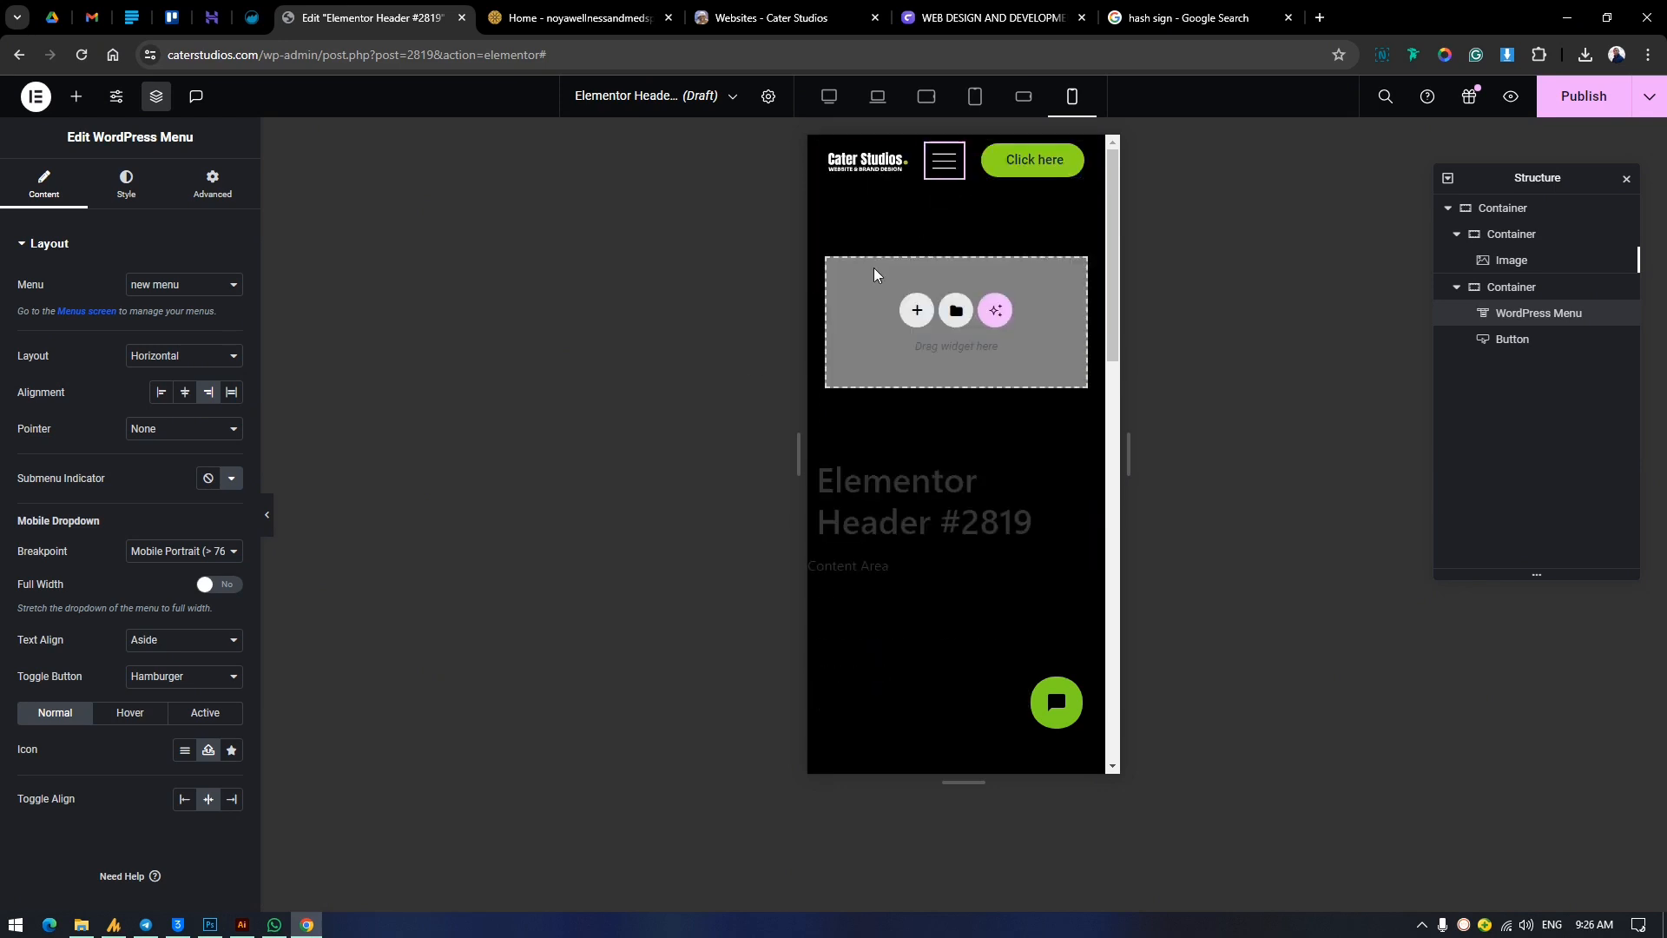
pyautogui.click(230, 585)
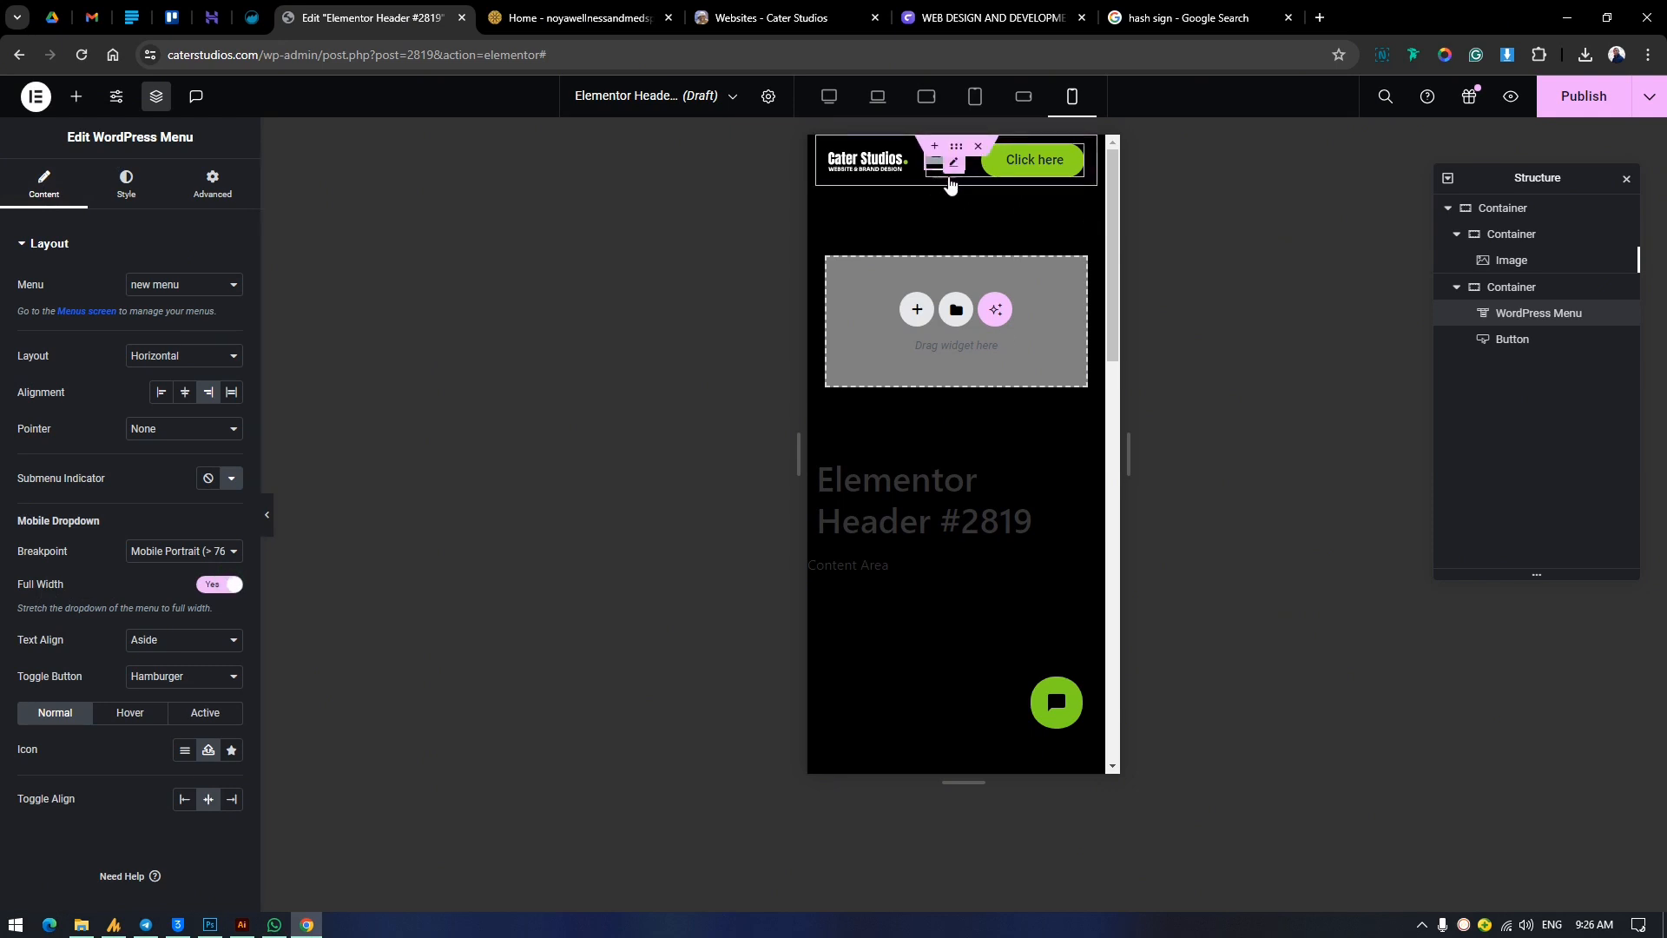
# Set the WordPress Menu's bottom margin to -5 px for mobile portrait and test its dropdown with the Services submenu.
pyautogui.click(205, 196)
pyautogui.moveTo(140, 318); pyautogui.dragTo(160, 327)
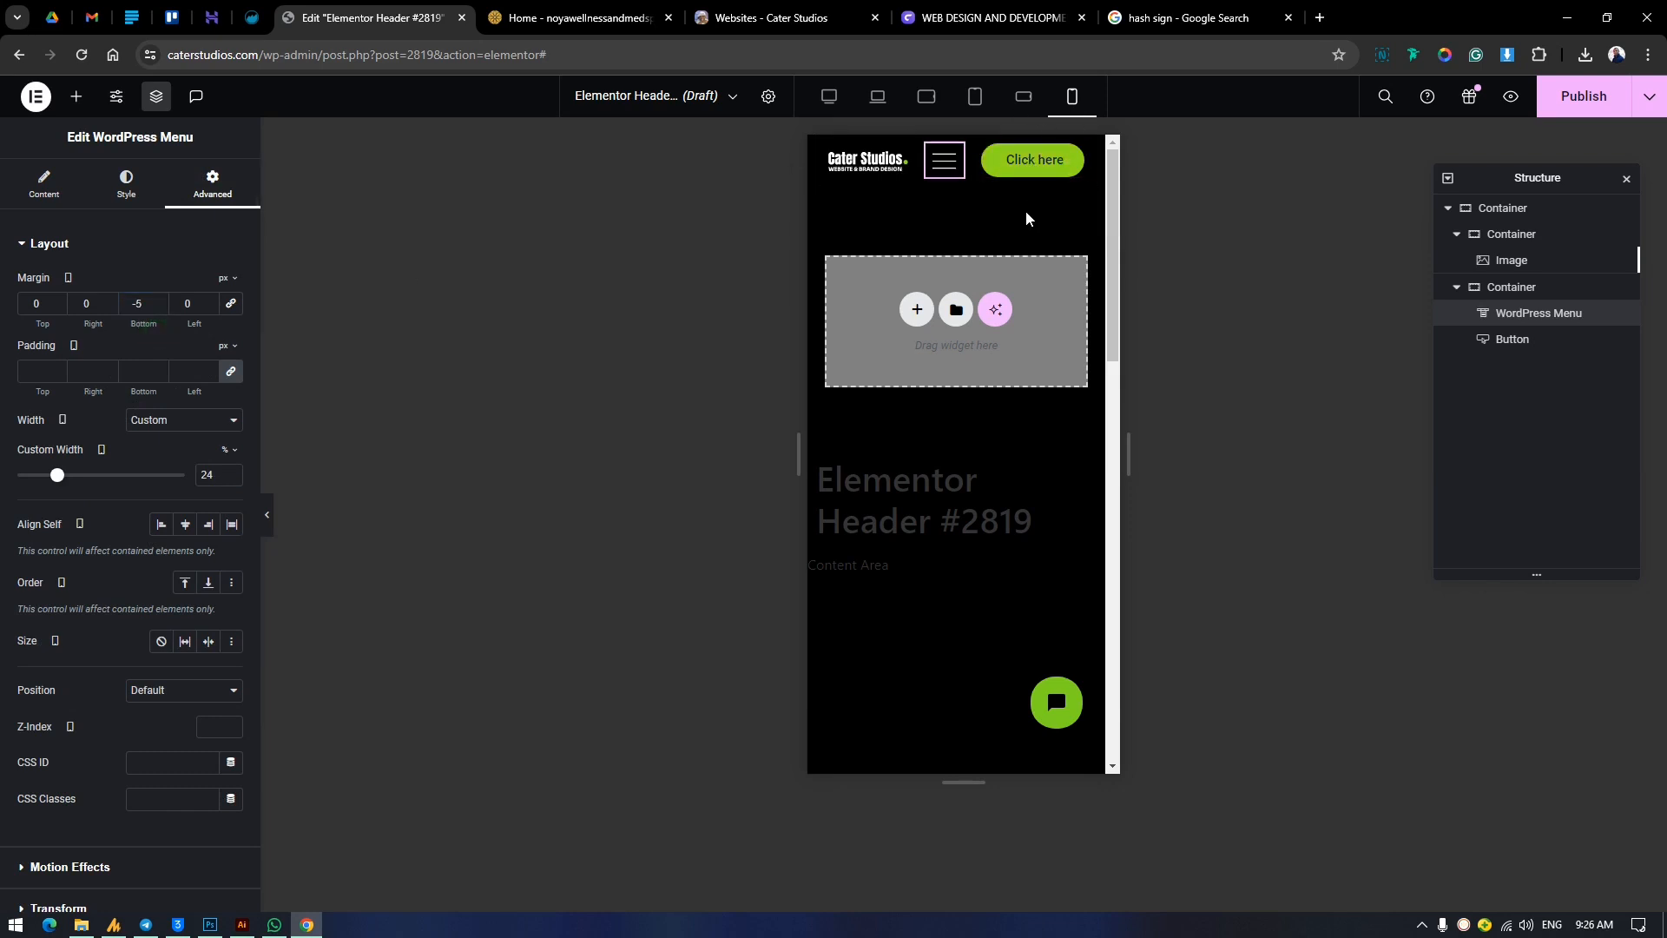
pyautogui.click(945, 160)
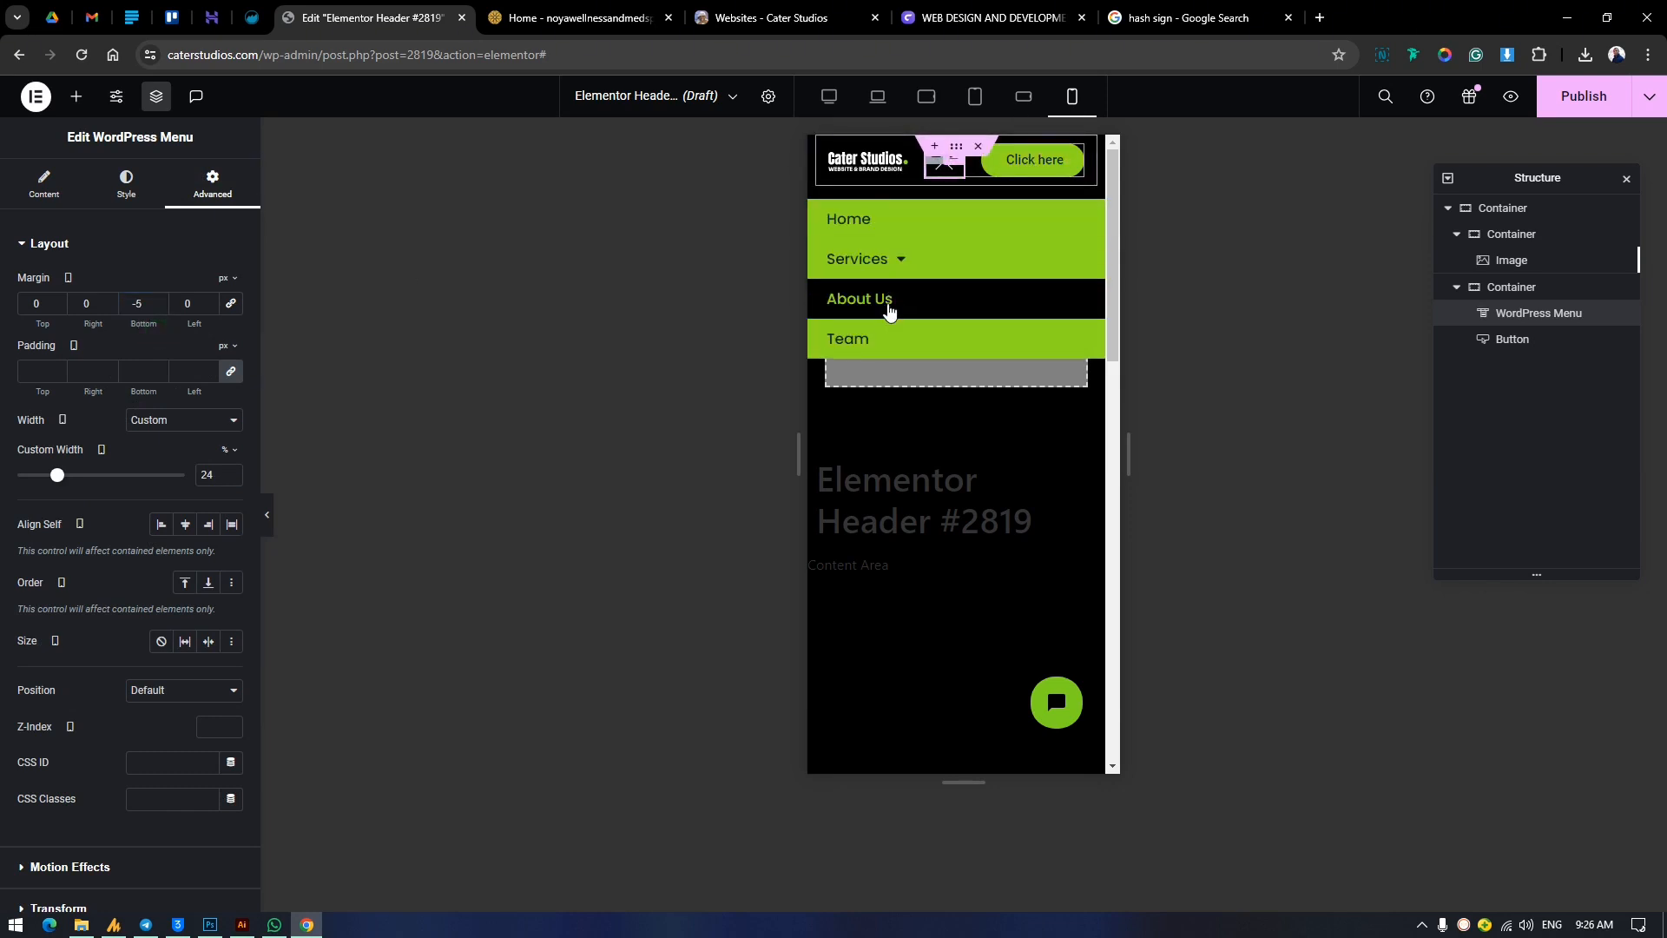
pyautogui.click(899, 260)
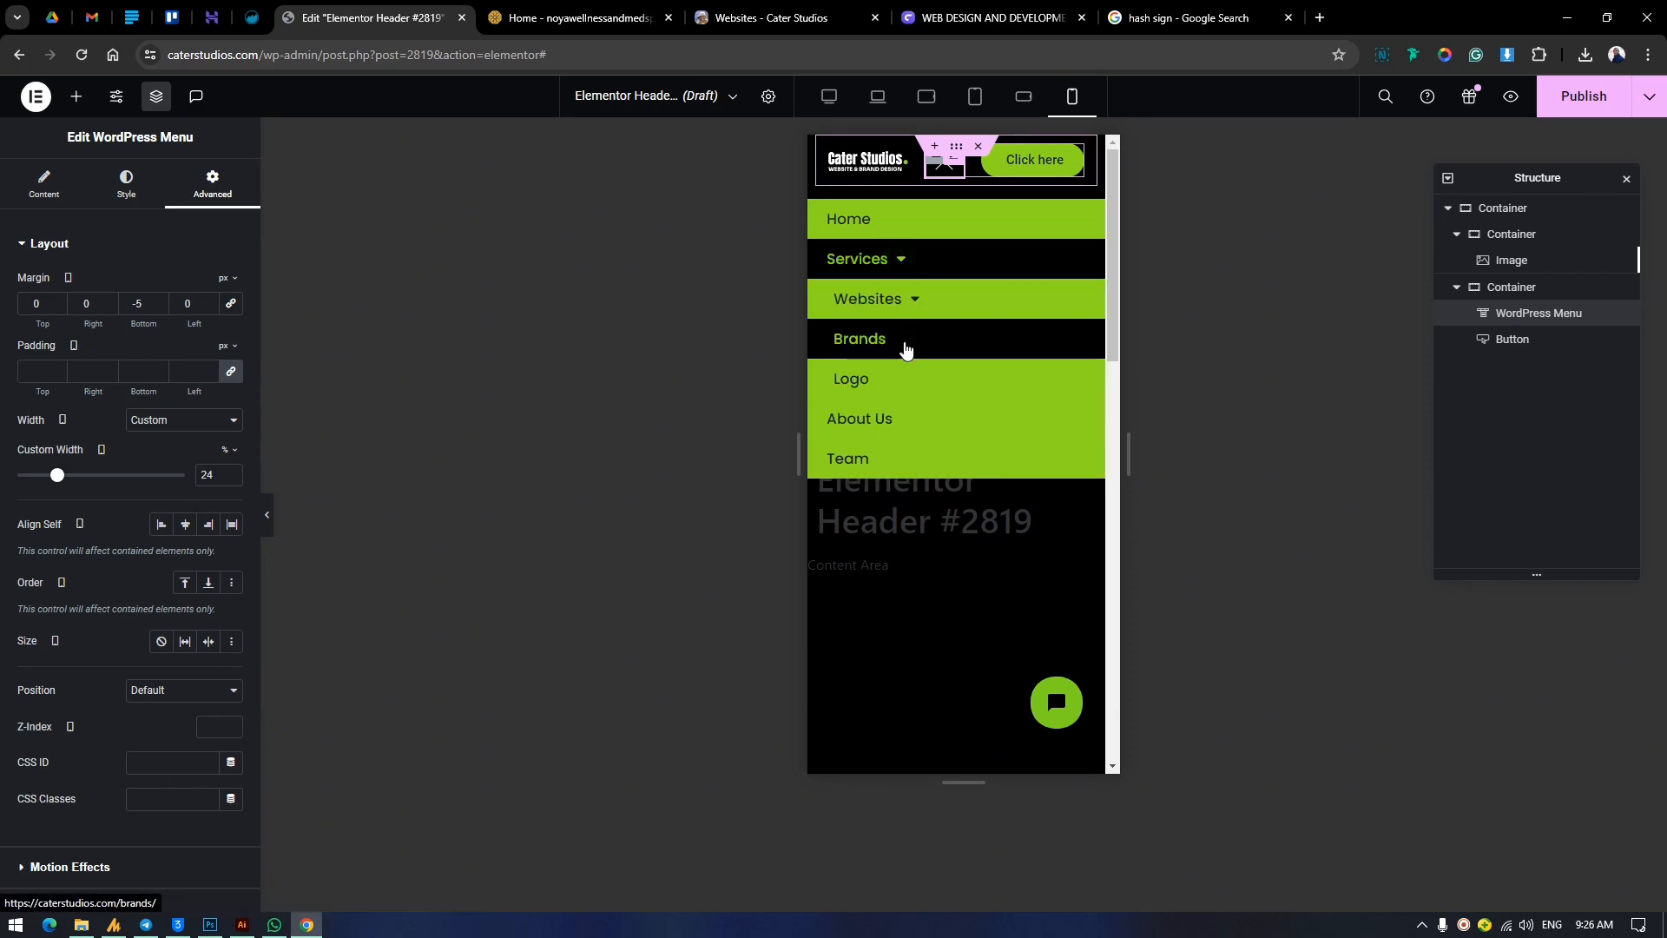
pyautogui.click(906, 260)
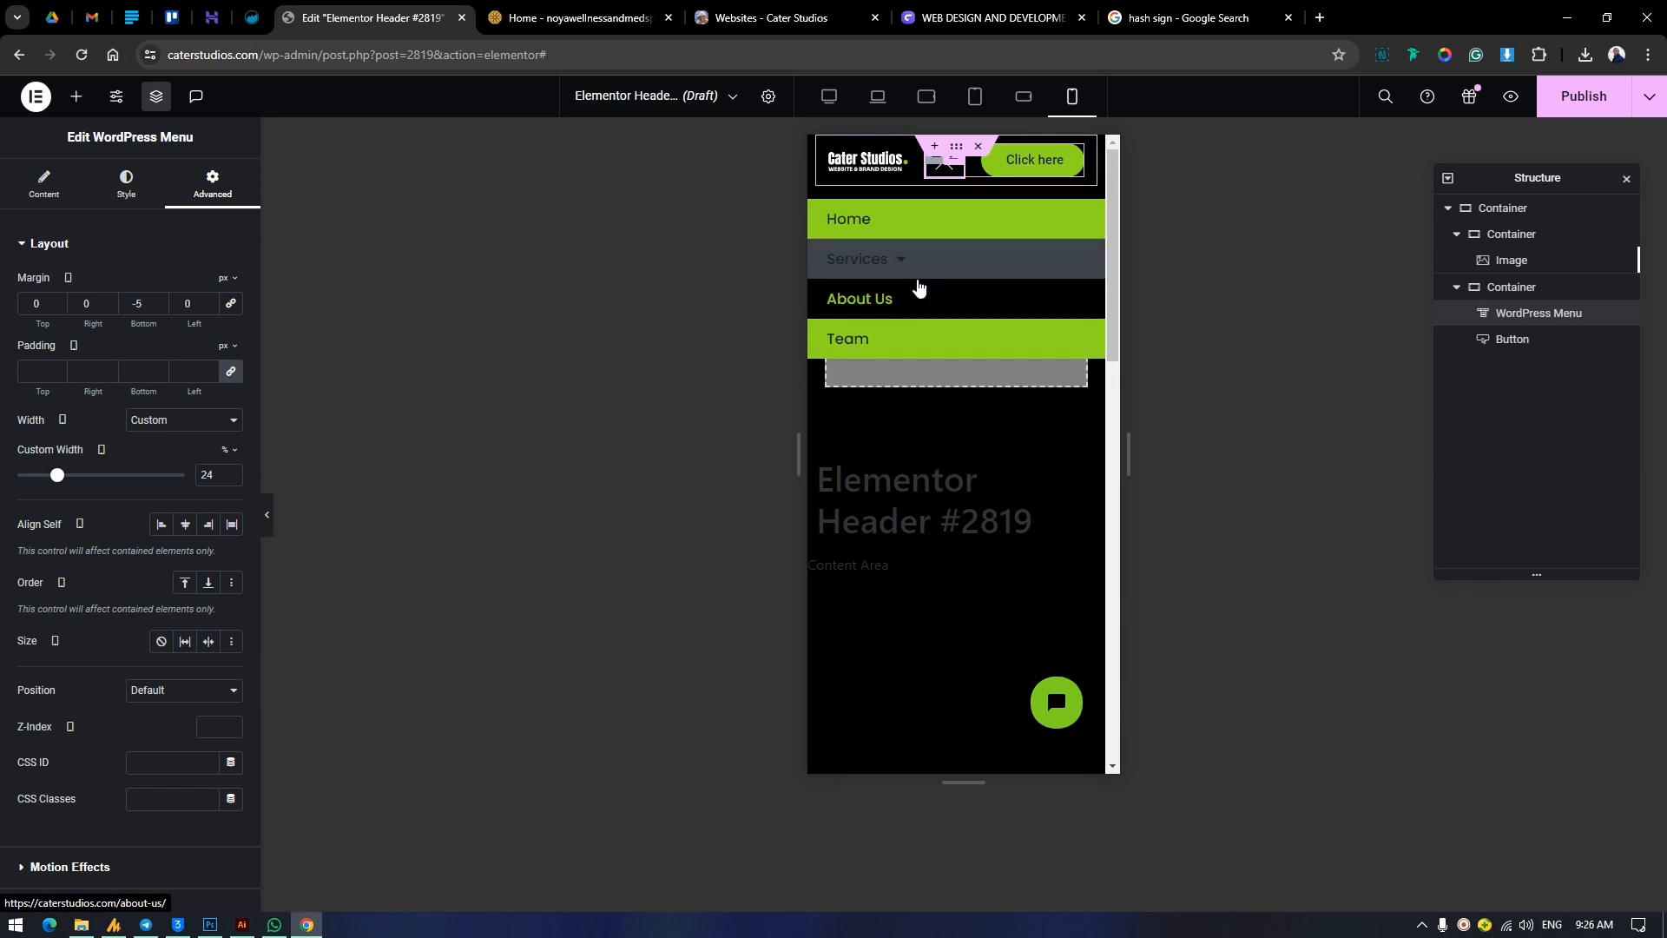
pyautogui.click(945, 160)
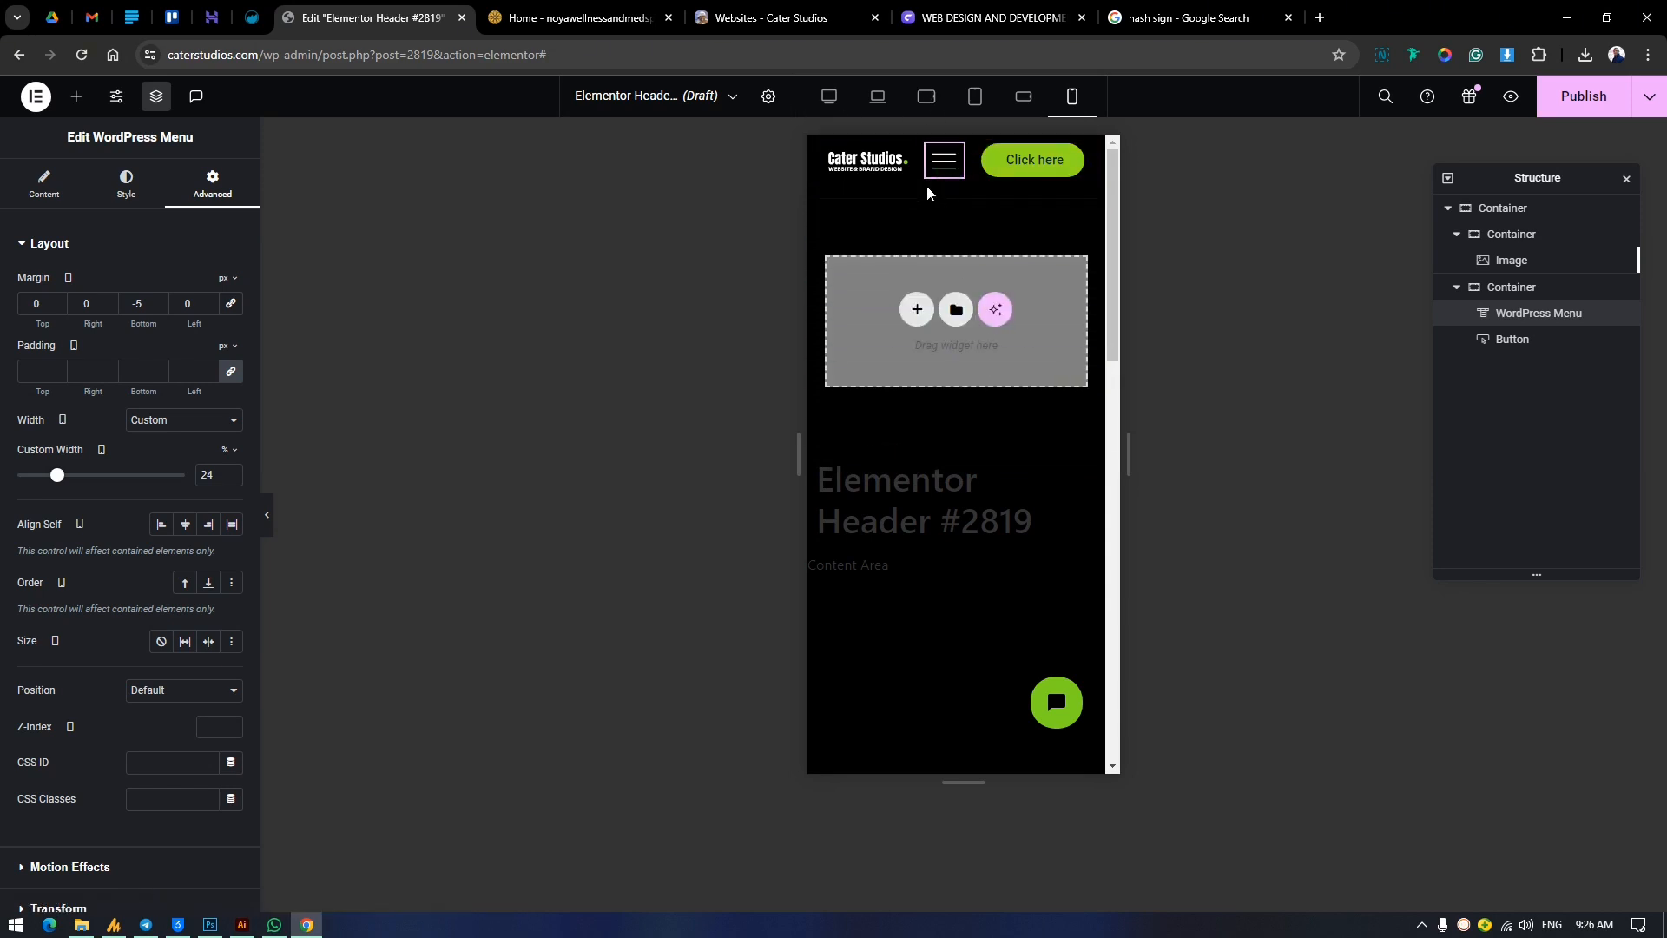
# Set the menu's toggle button size to 29 px for mobile portrait.
pyautogui.click(30, 243)
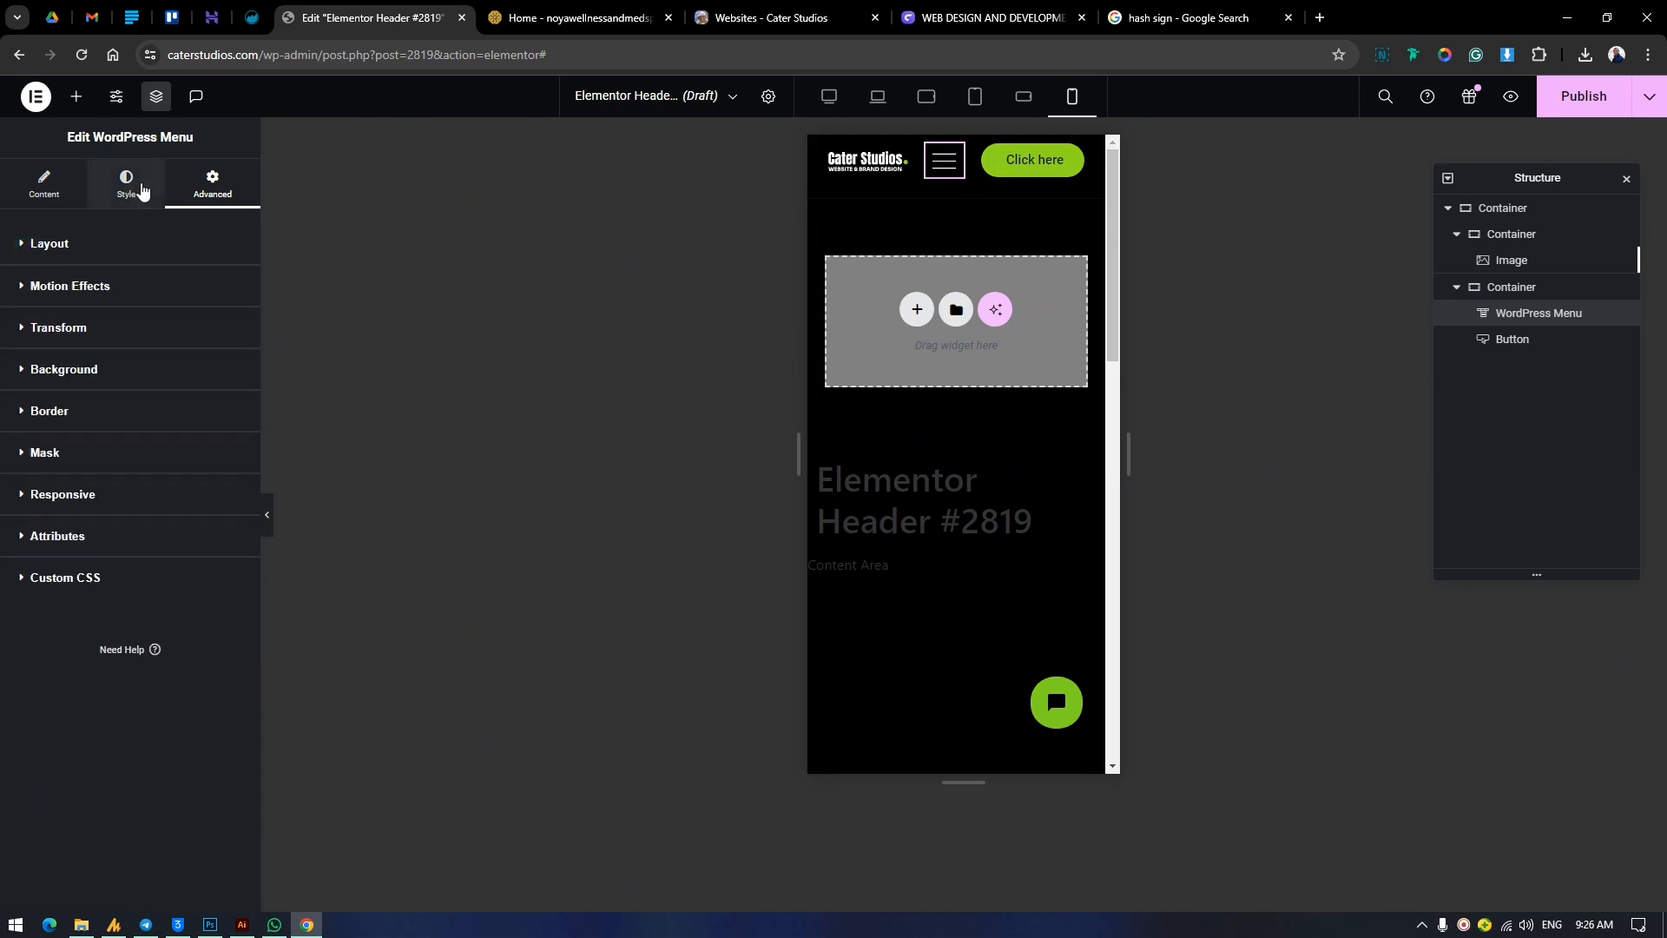
pyautogui.scroll(-1, 147, 313)
pyautogui.click(76, 782)
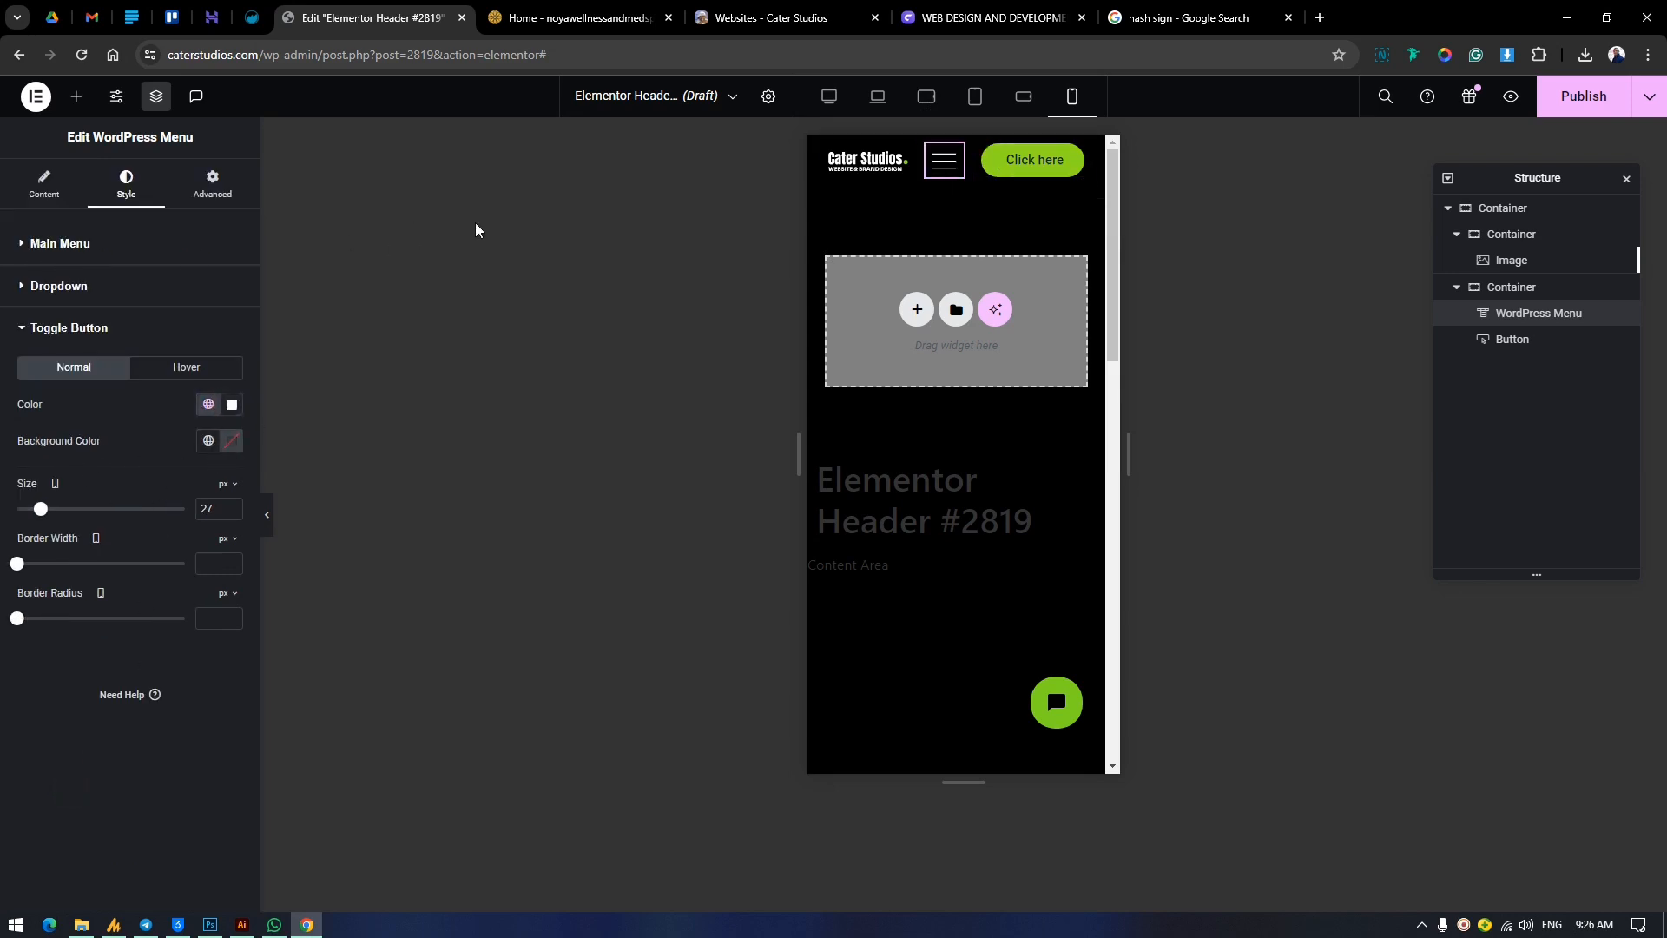
pyautogui.click(944, 159)
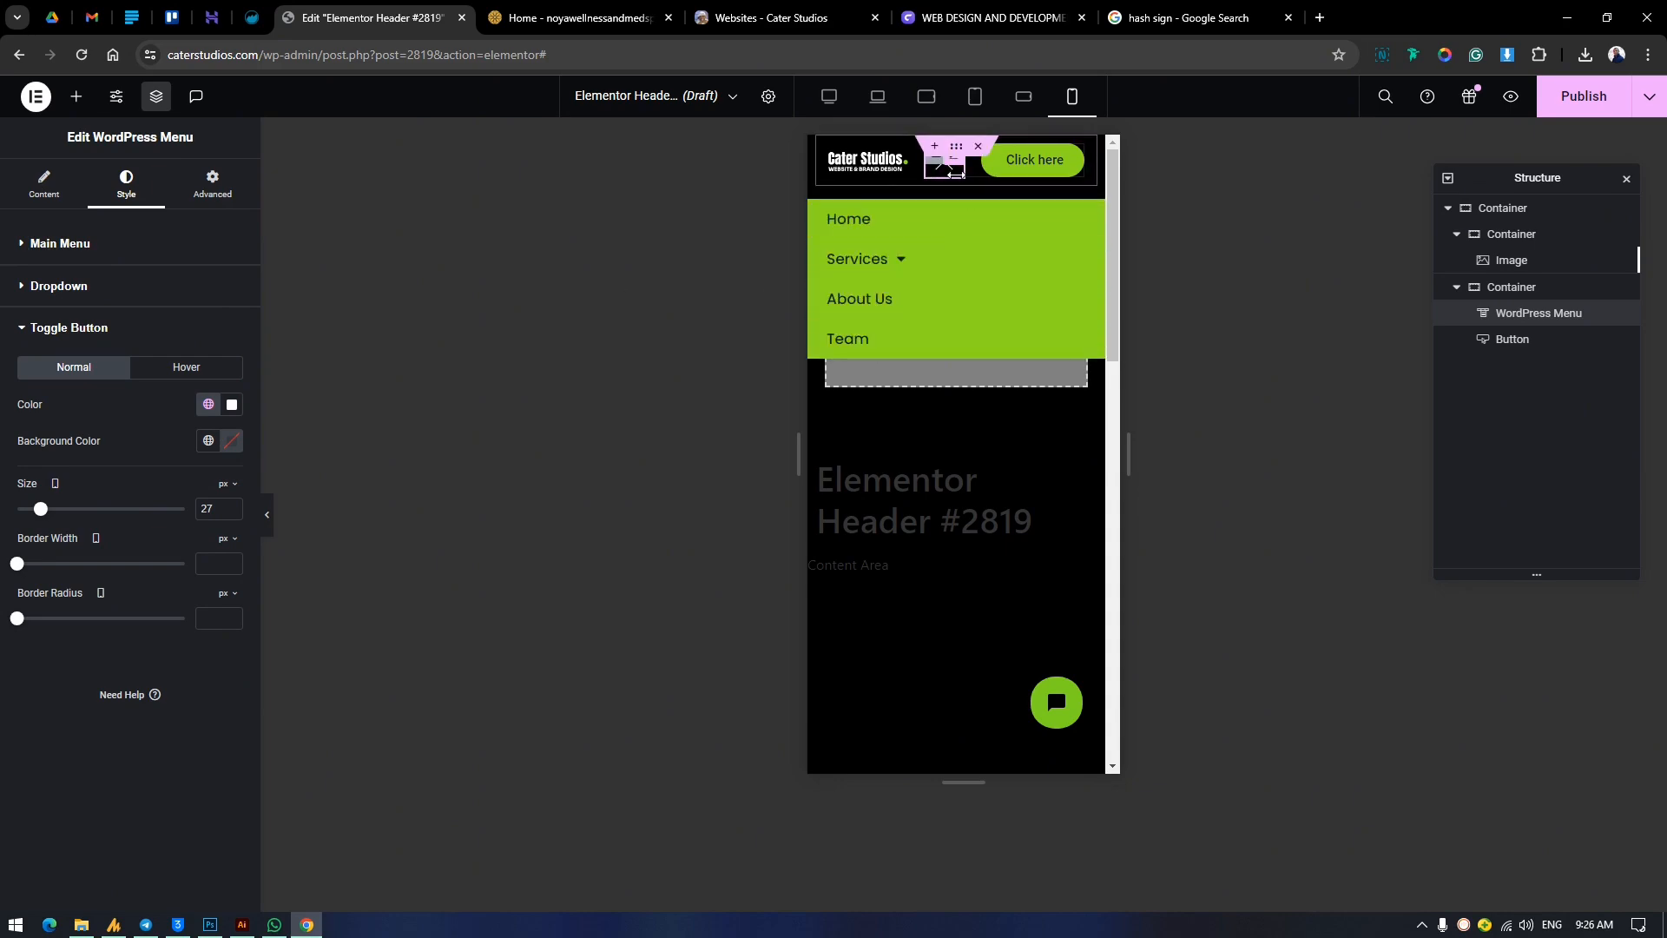
pyautogui.click(189, 369)
pyautogui.click(98, 371)
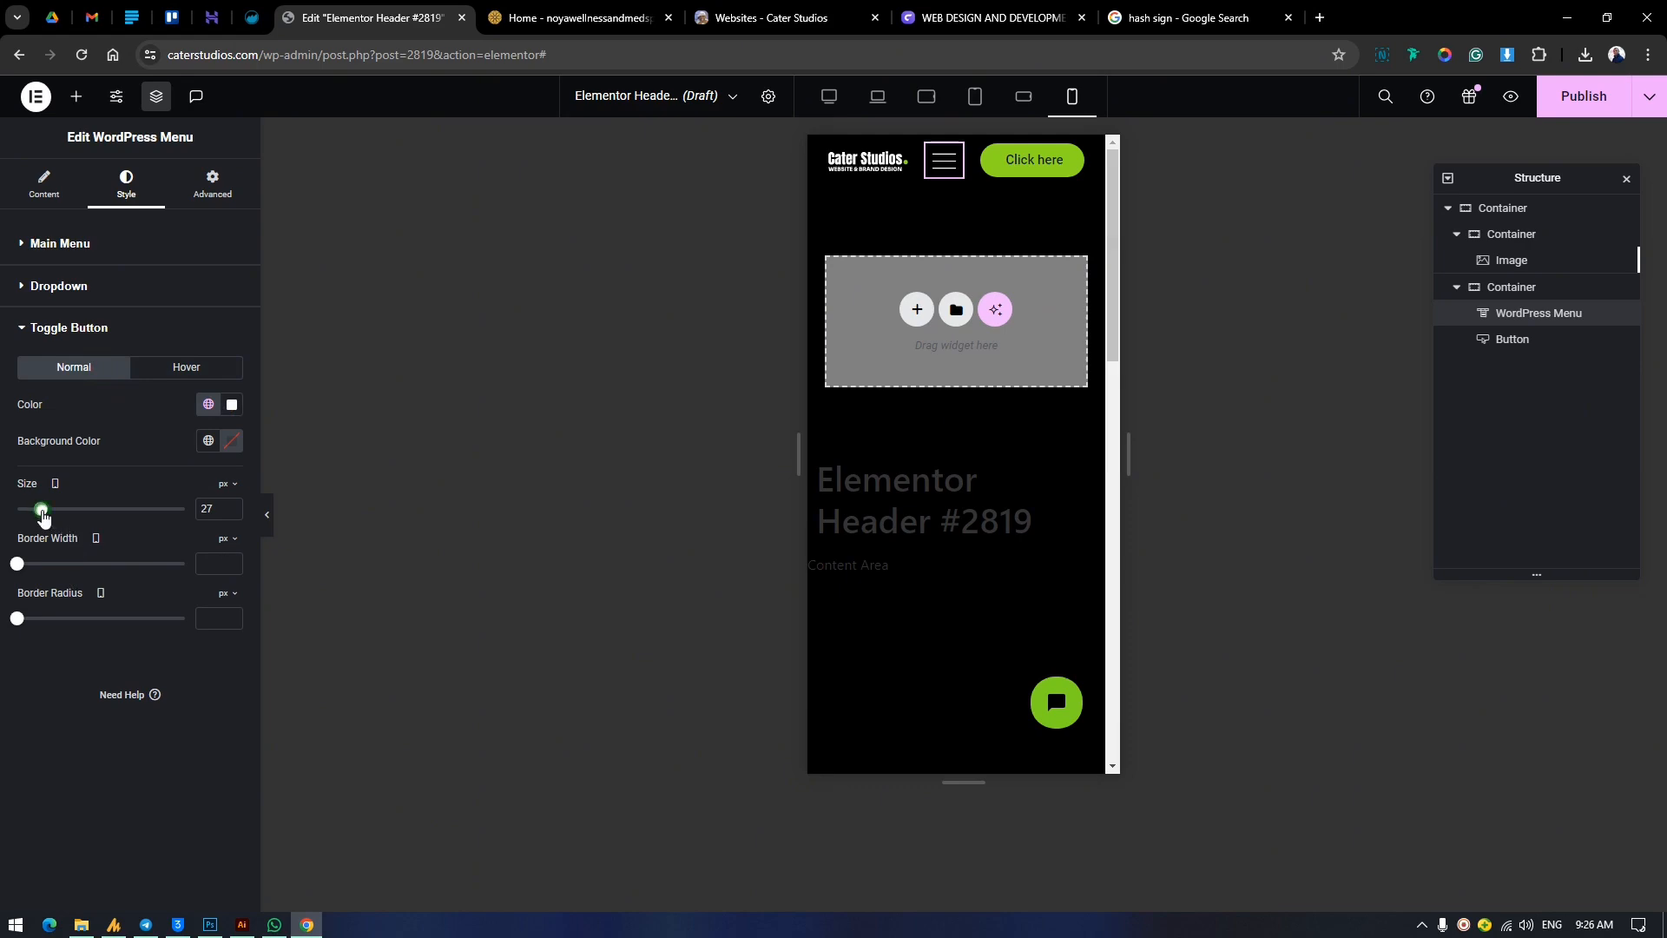
pyautogui.moveTo(41, 513); pyautogui.dragTo(46, 516)
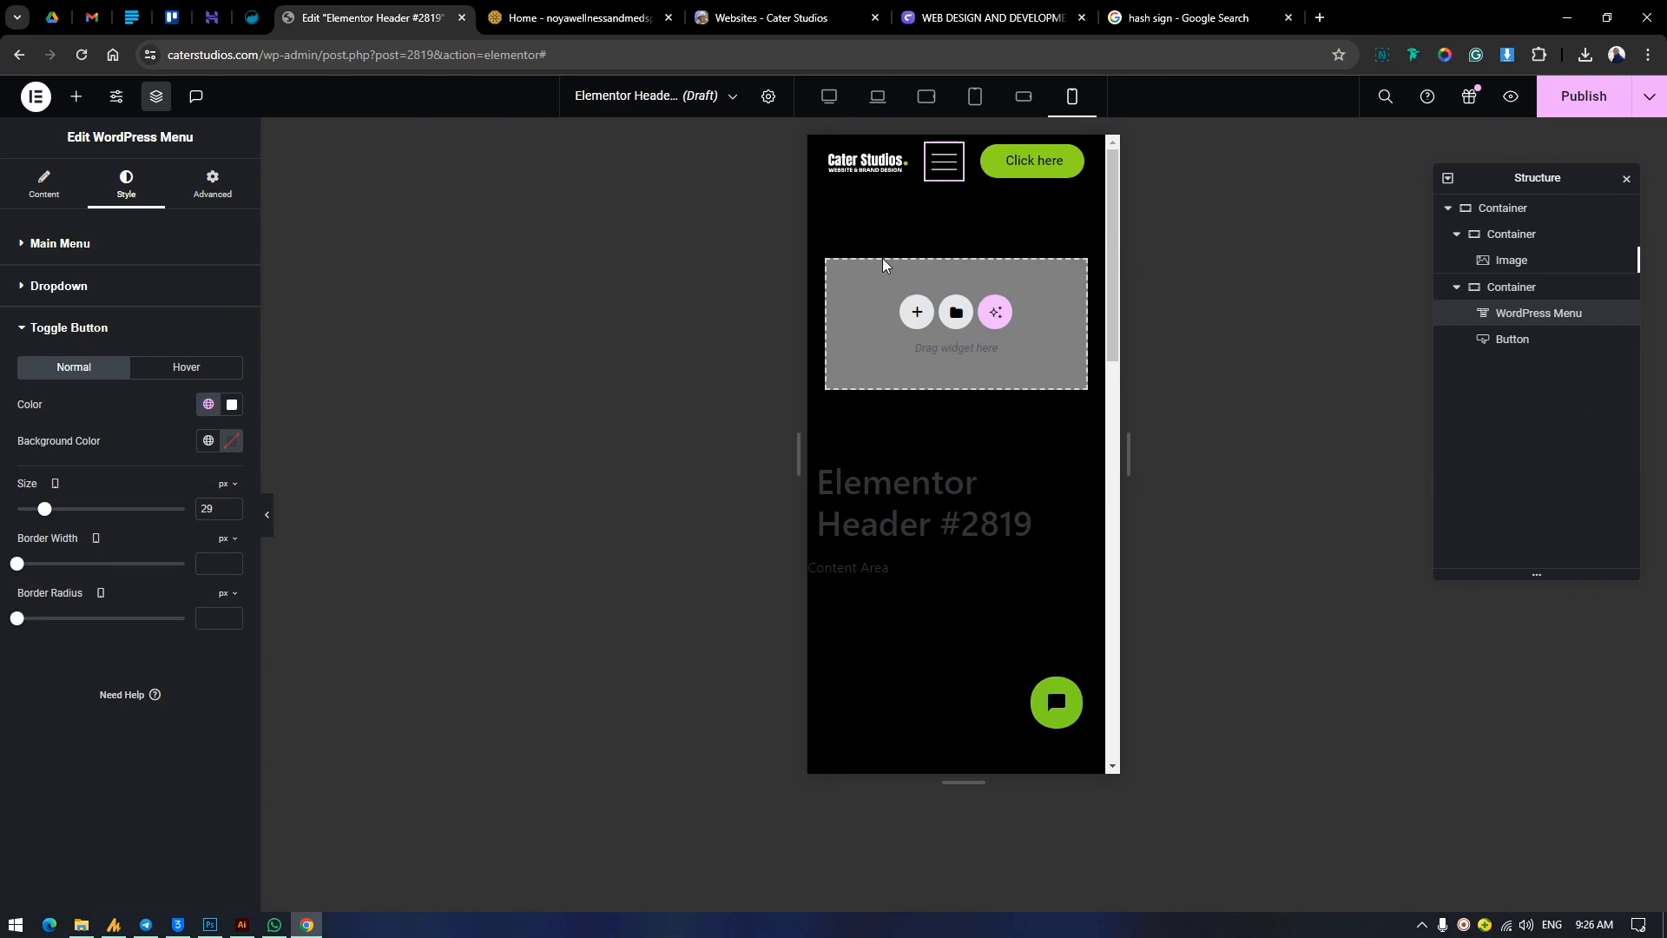
# Try the Times icon from the icon library as the toggle button's active-state icon and test it on the canvas.
pyautogui.click(44, 185)
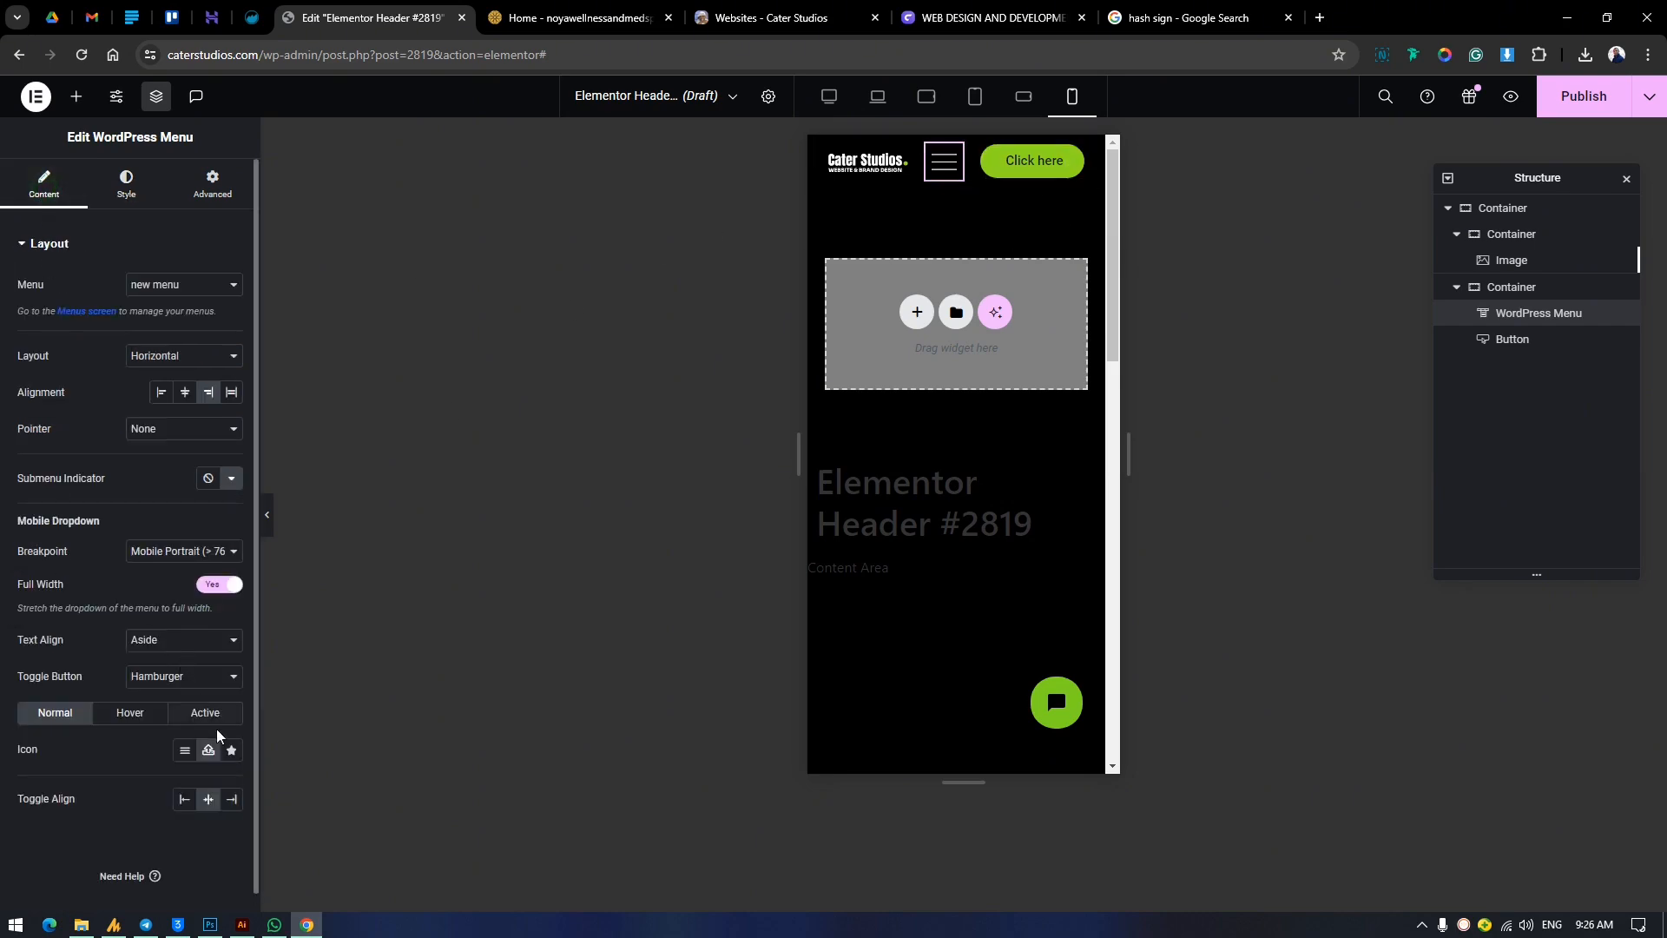
pyautogui.click(936, 175)
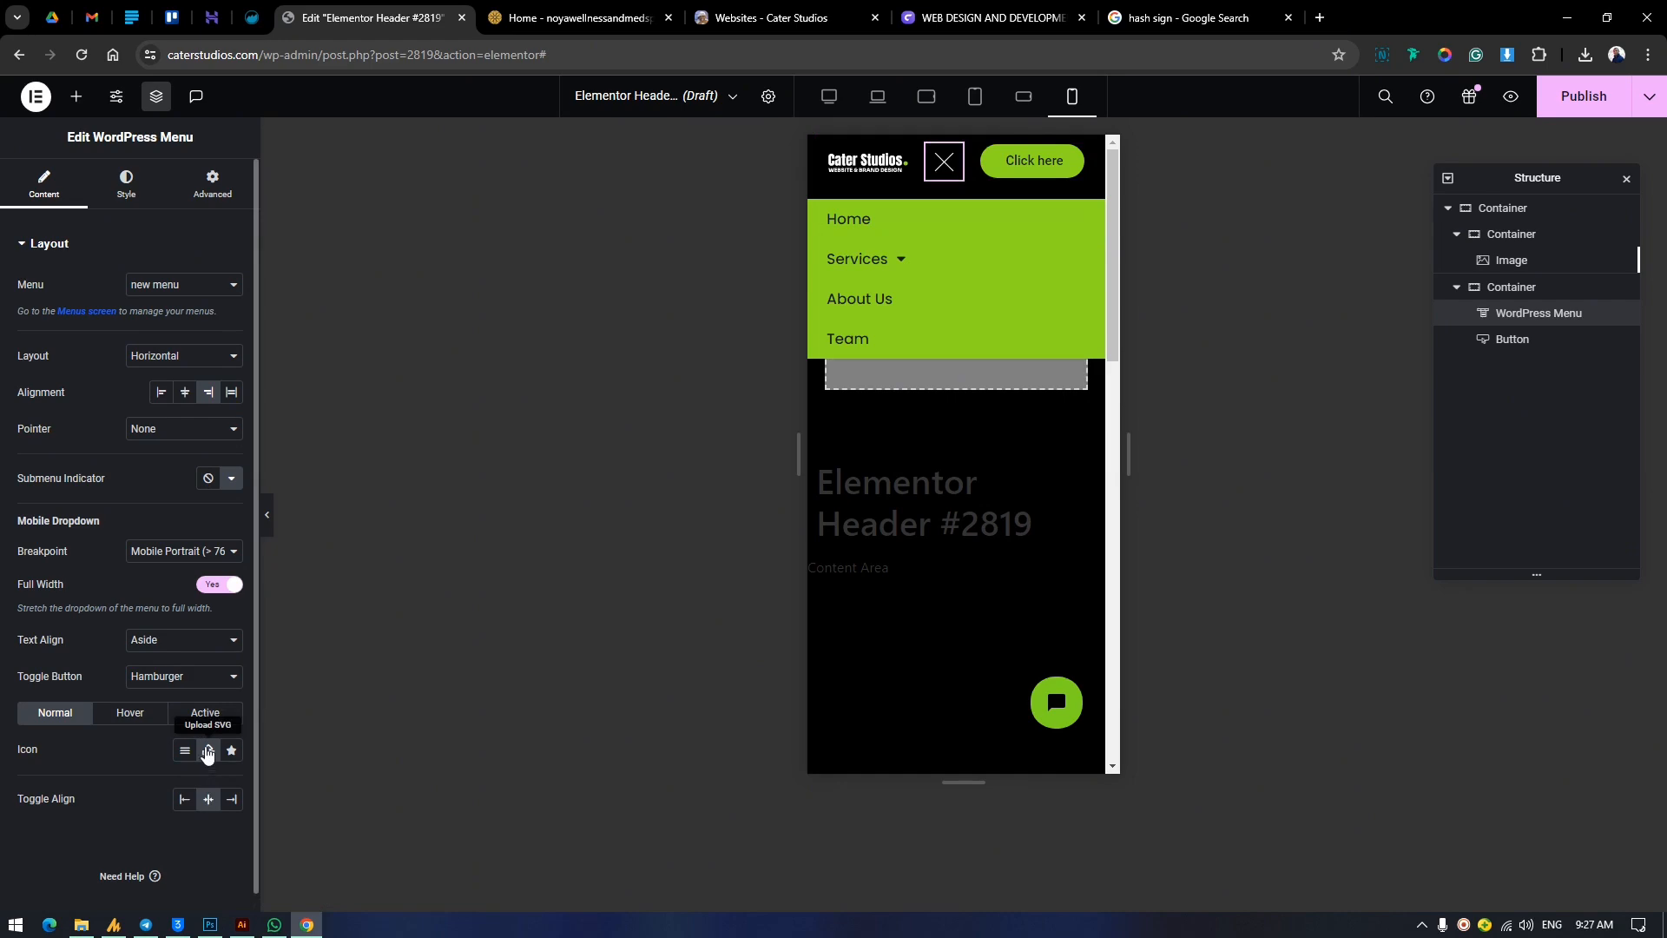
pyautogui.click(204, 717)
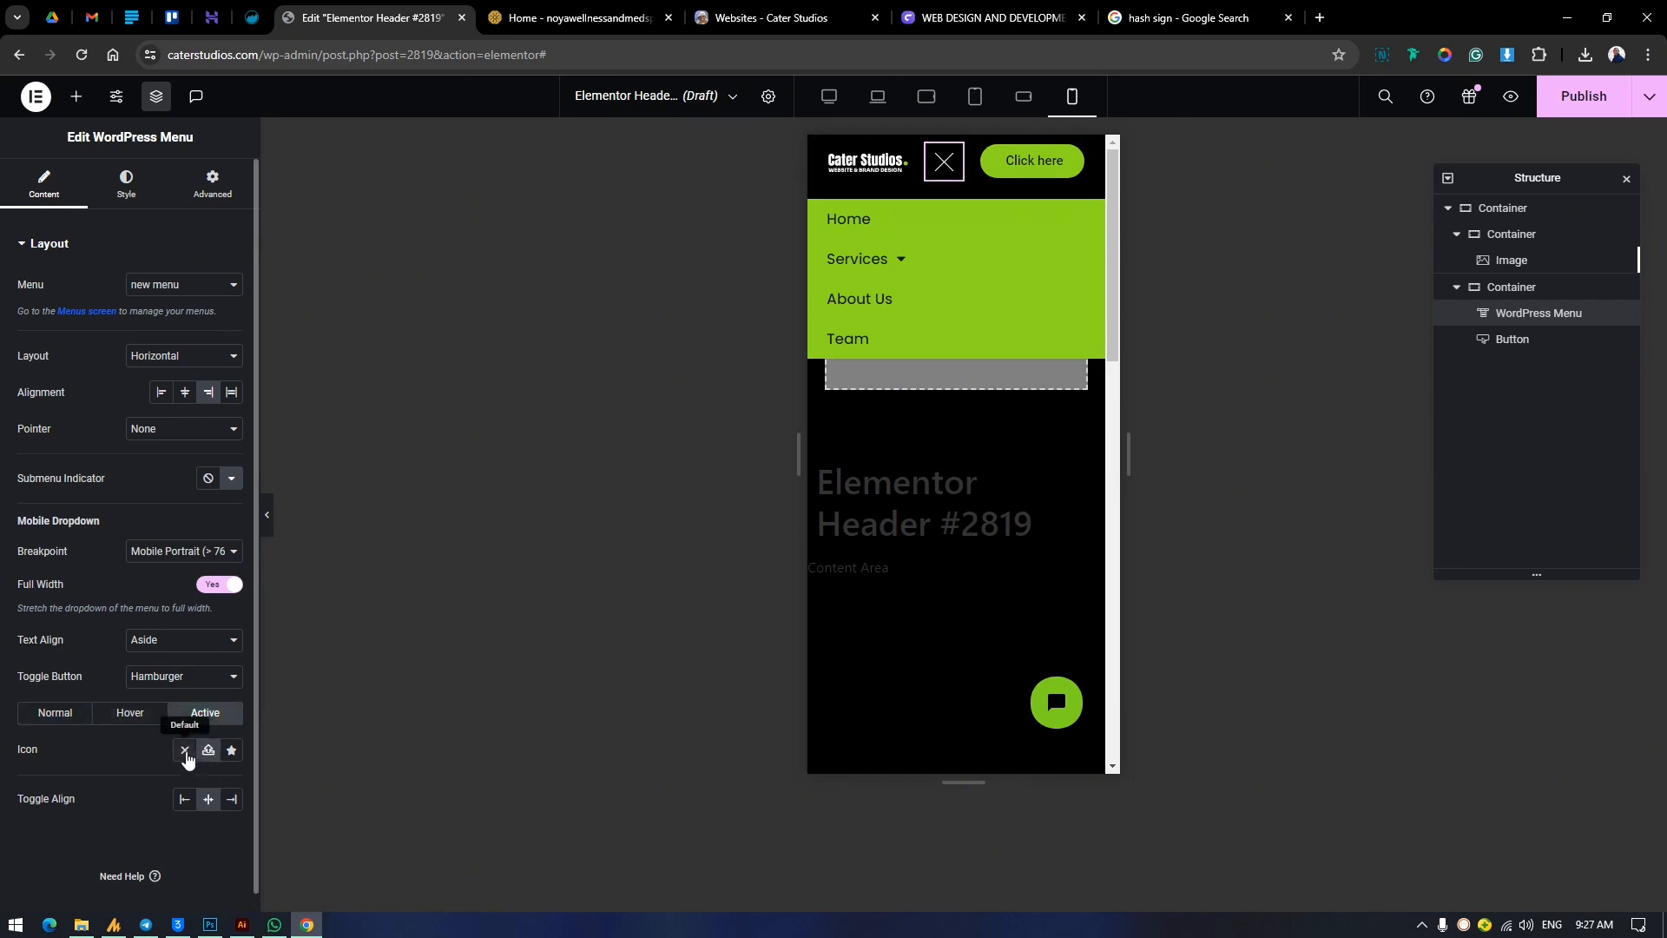
pyautogui.click(230, 750)
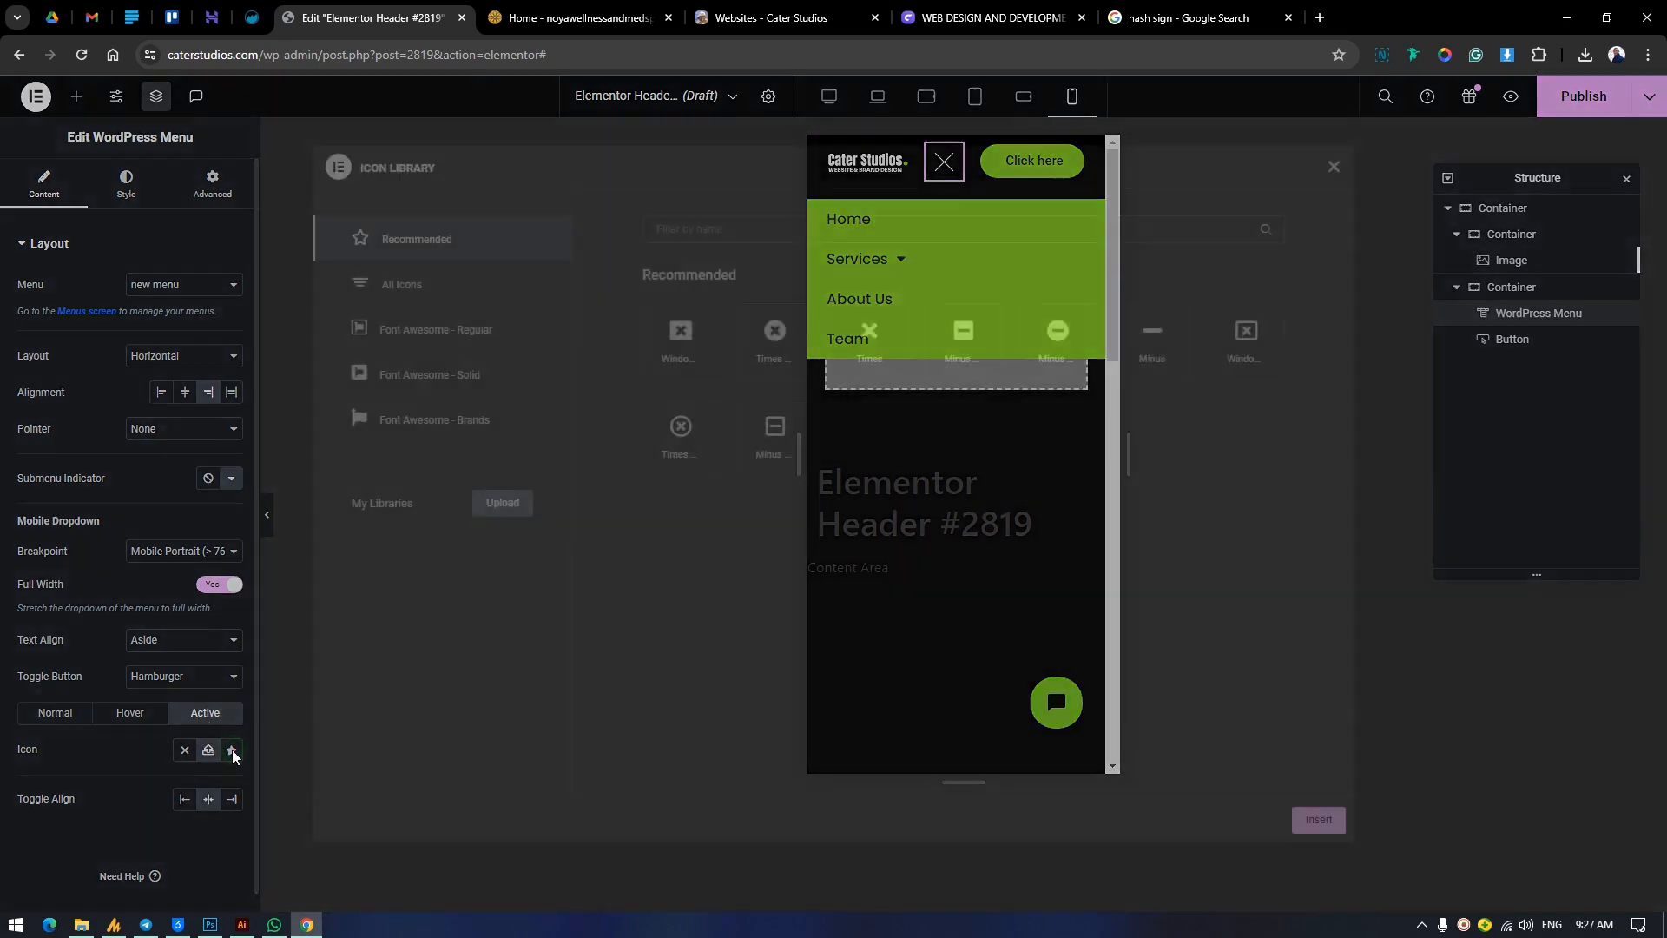
pyautogui.click(868, 343)
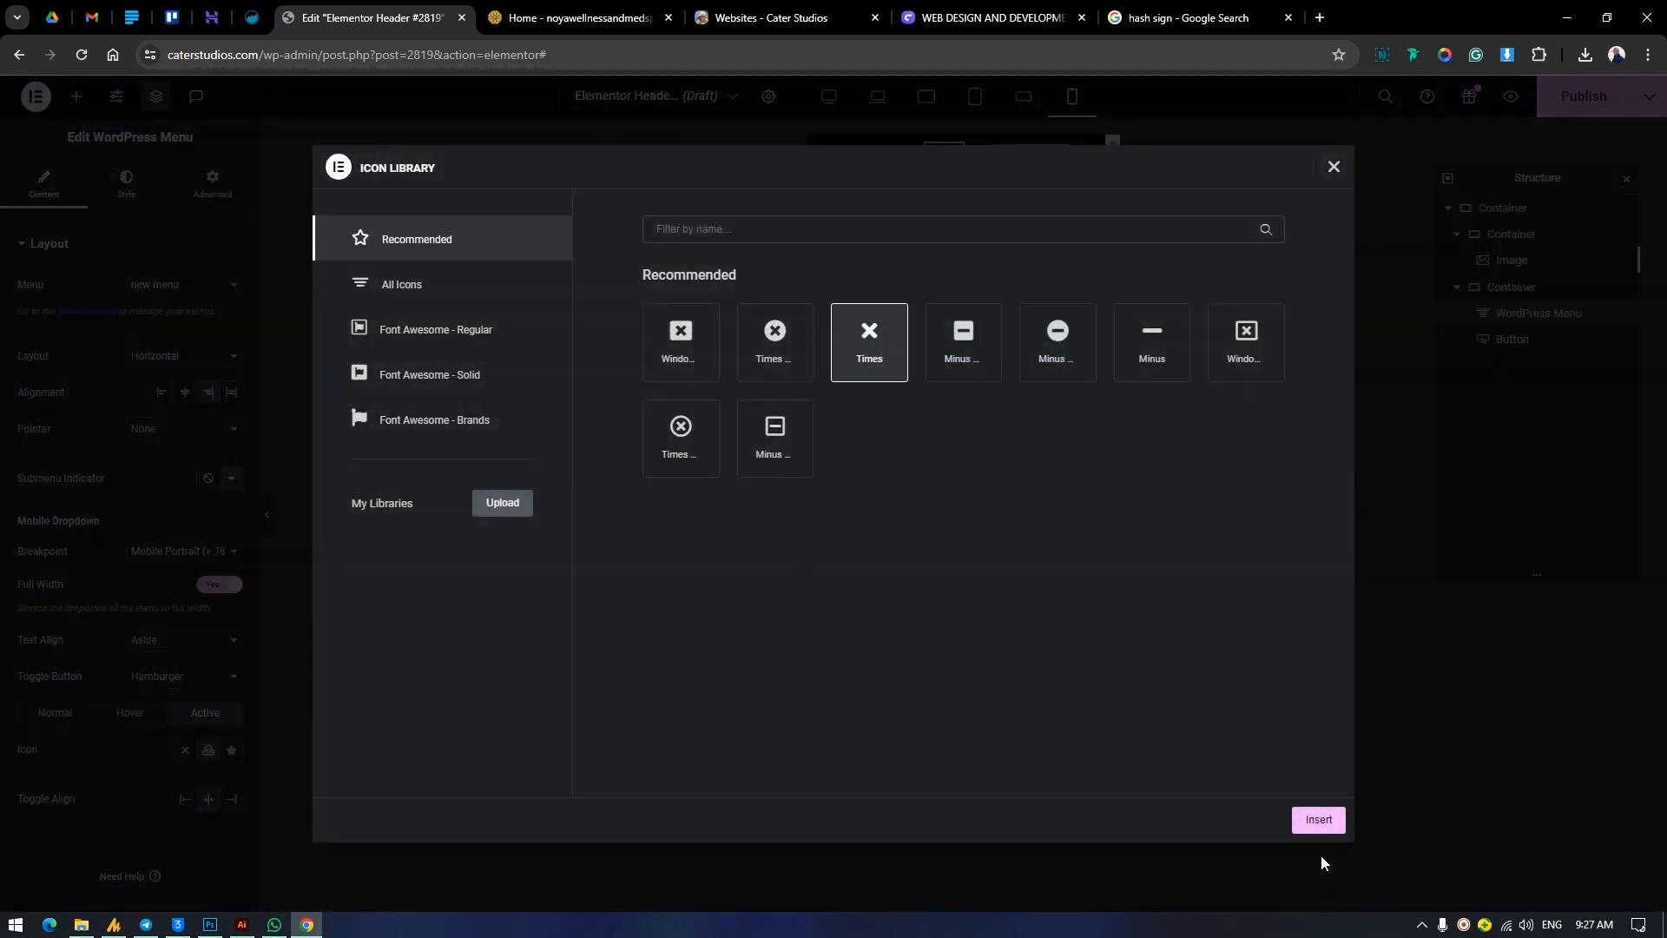
pyautogui.click(1317, 817)
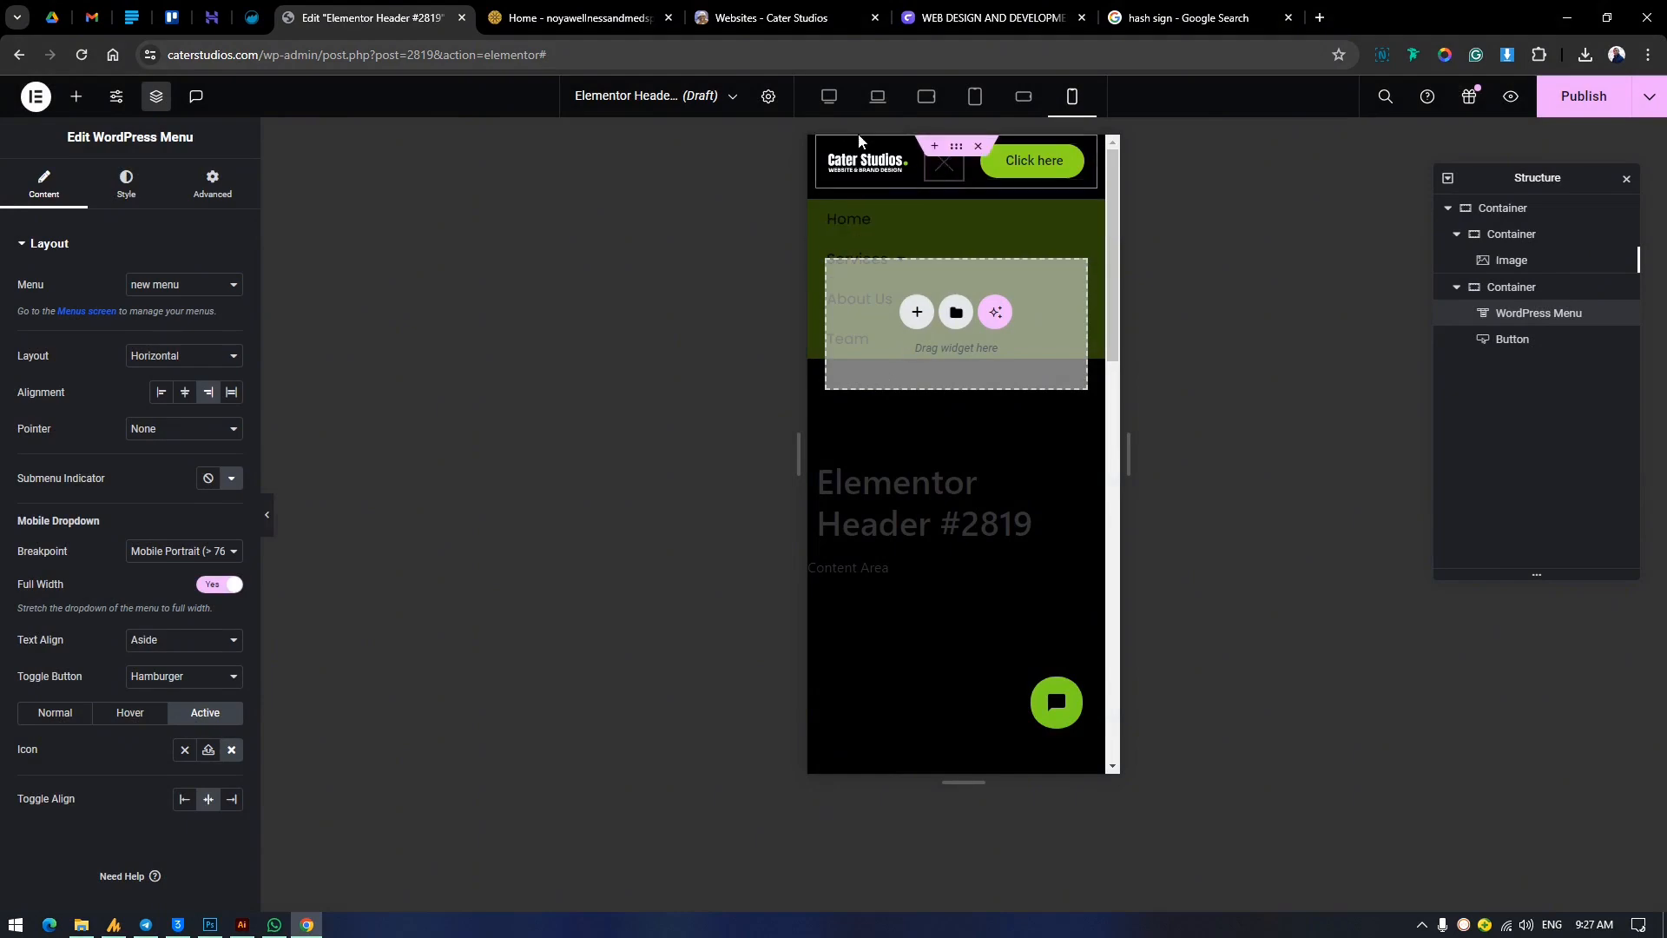
pyautogui.click(944, 169)
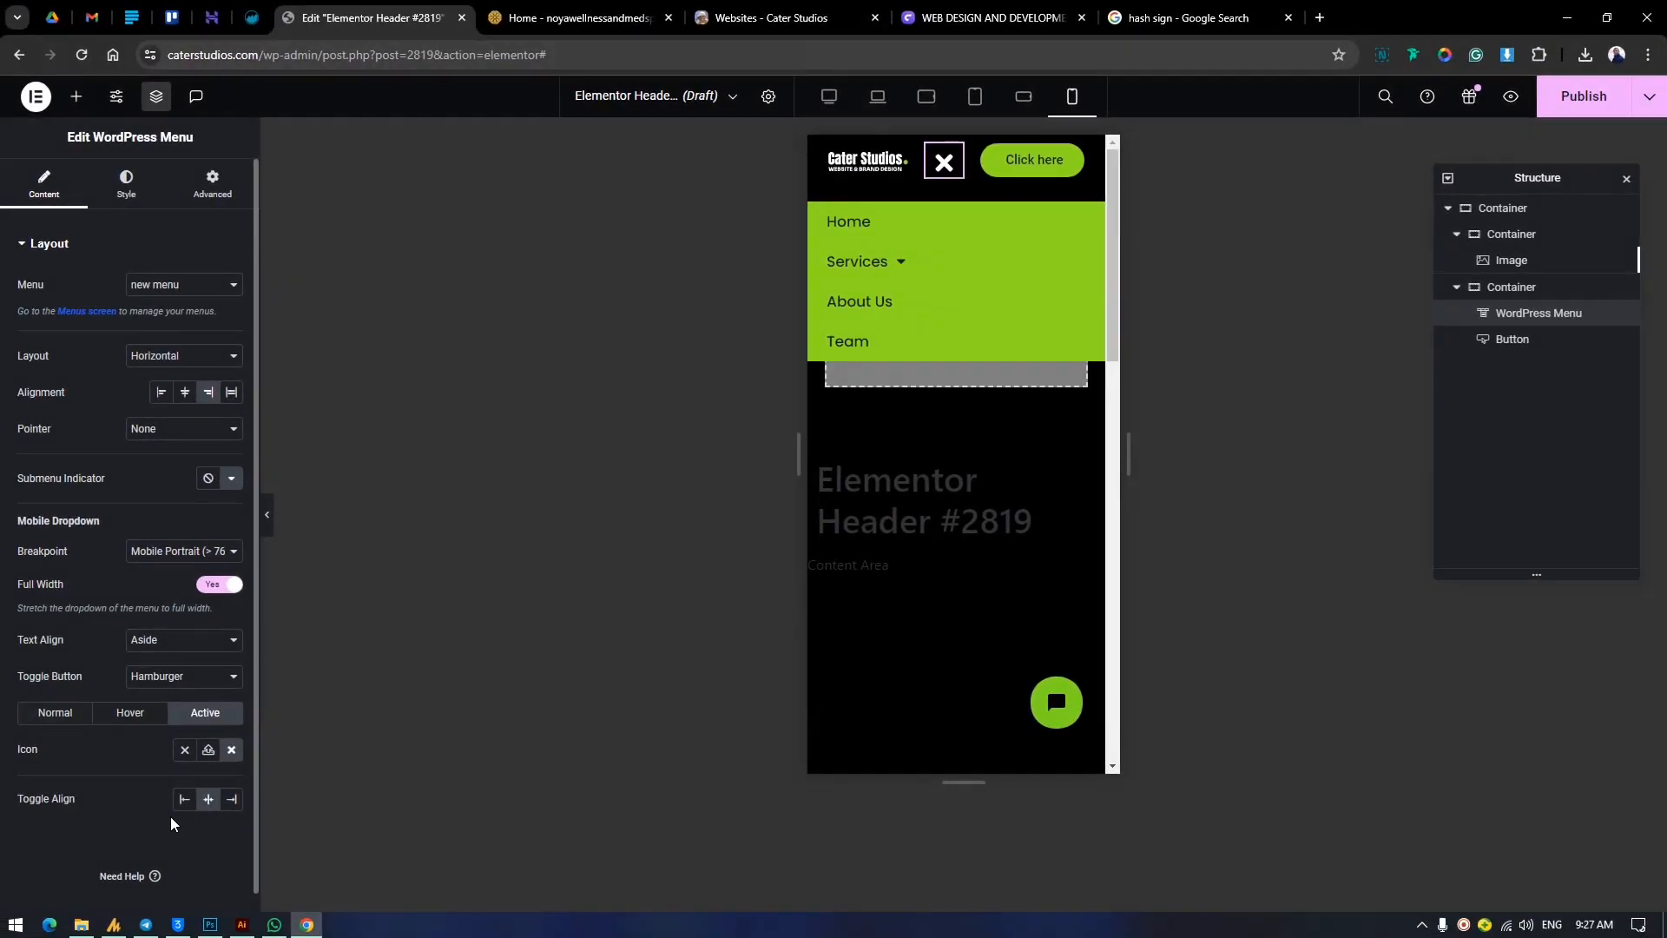
# Use the thin X SVG from the media library as the toggle button's active-state icon.
pyautogui.click(209, 750)
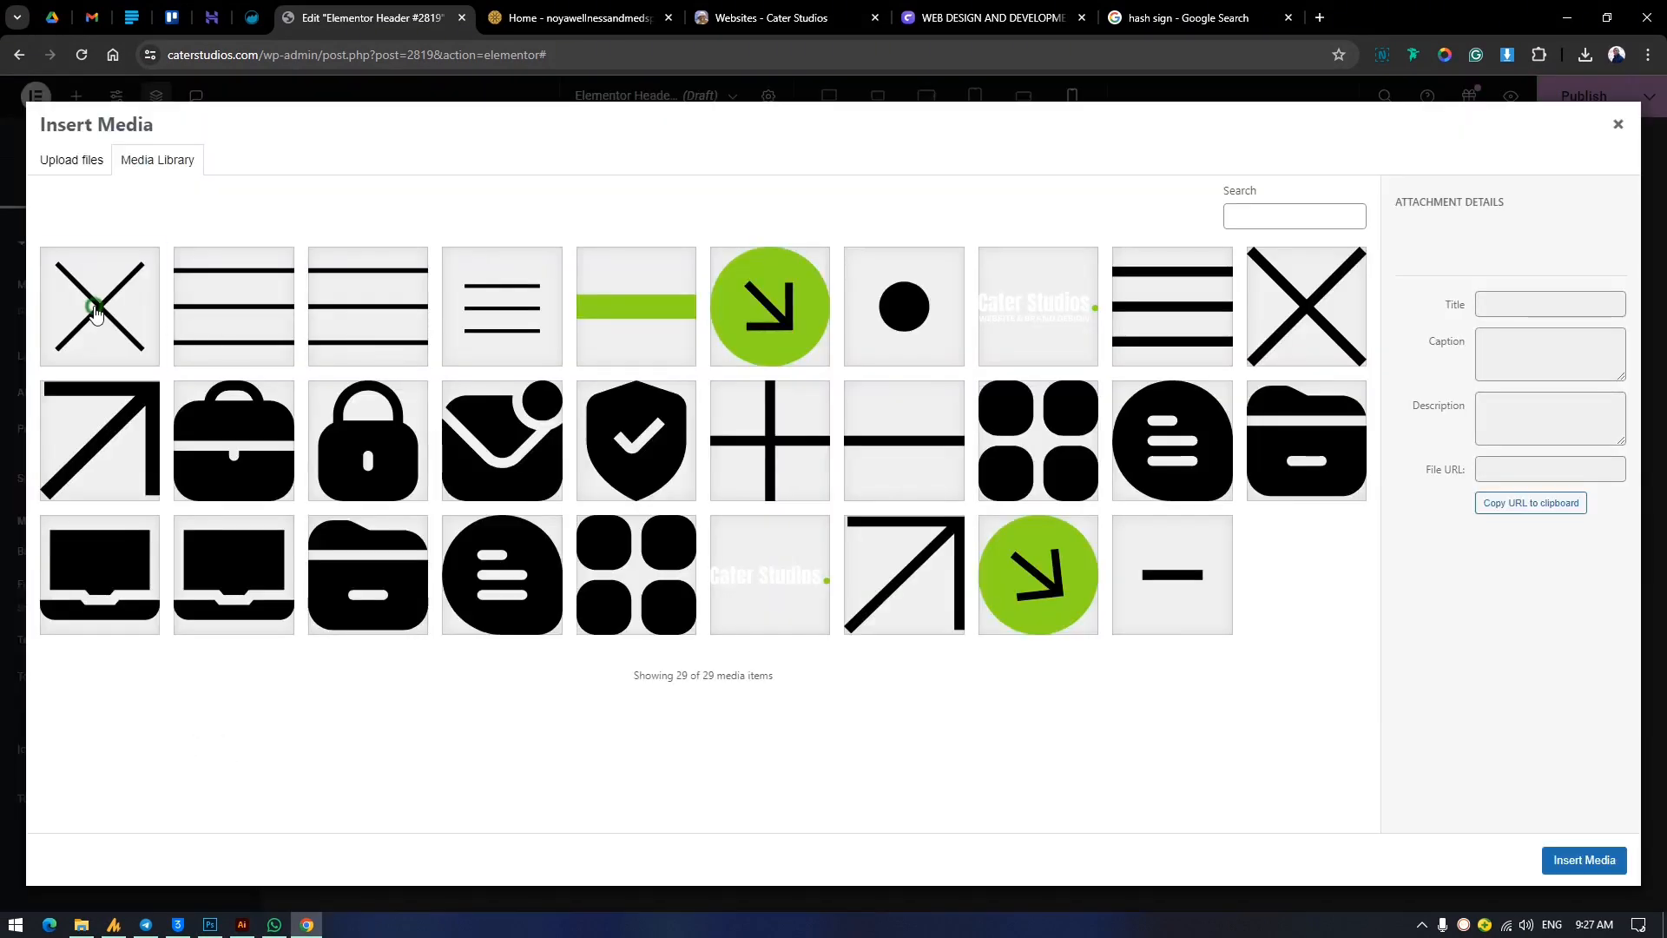
pyautogui.click(92, 303)
pyautogui.click(1583, 859)
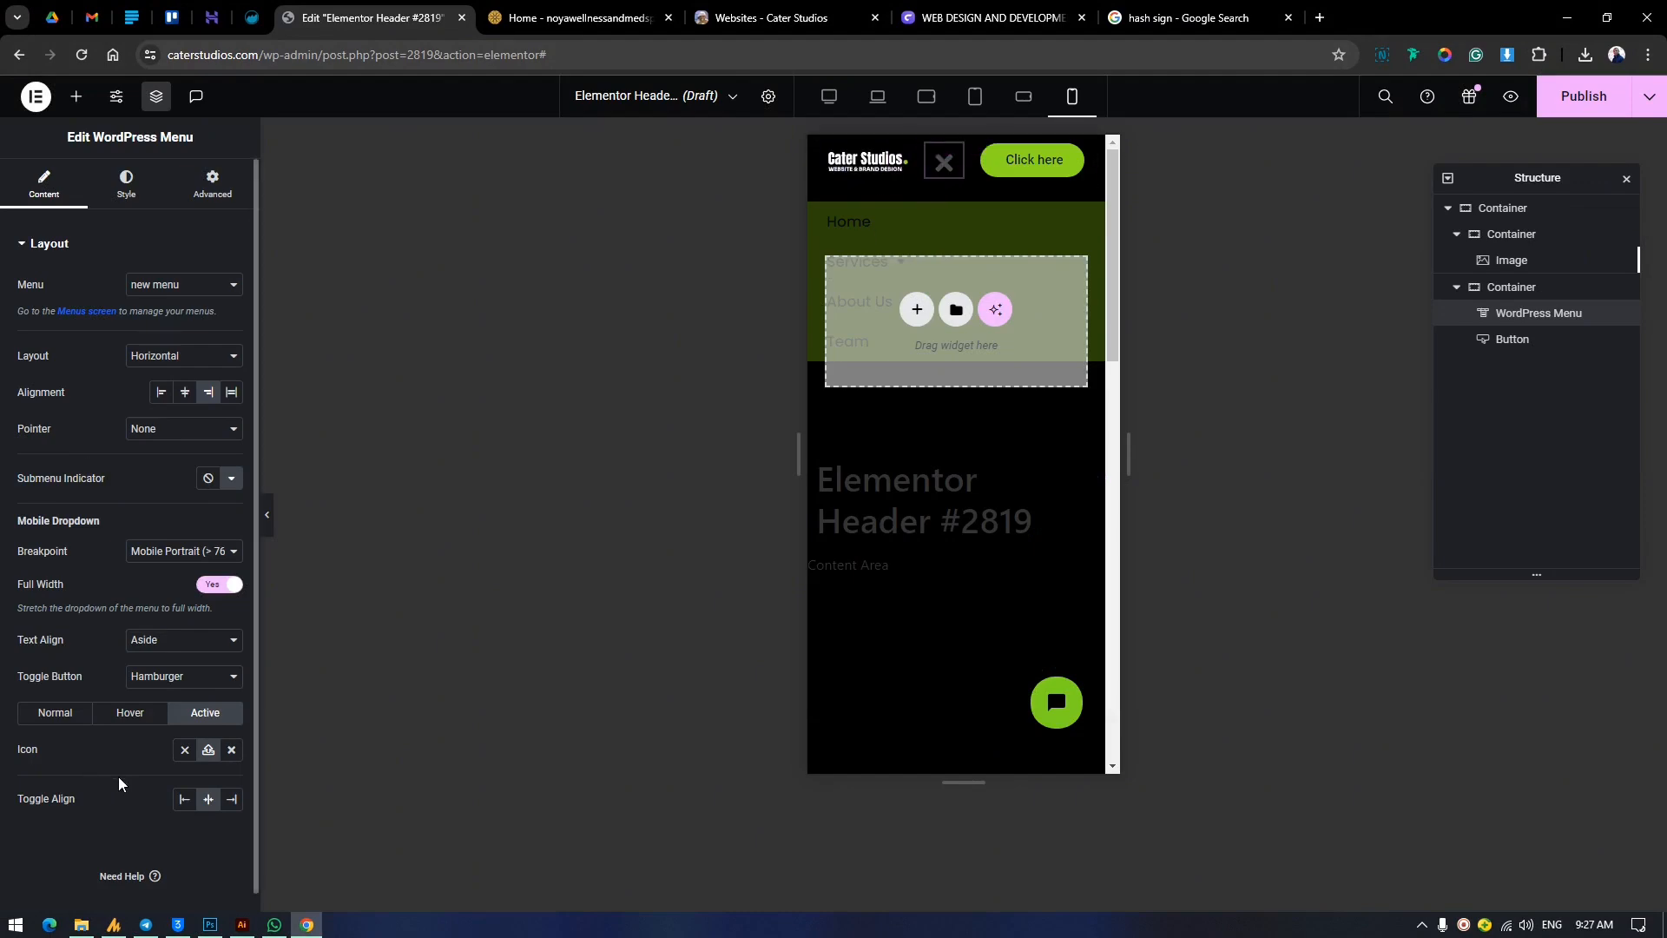
pyautogui.click(54, 716)
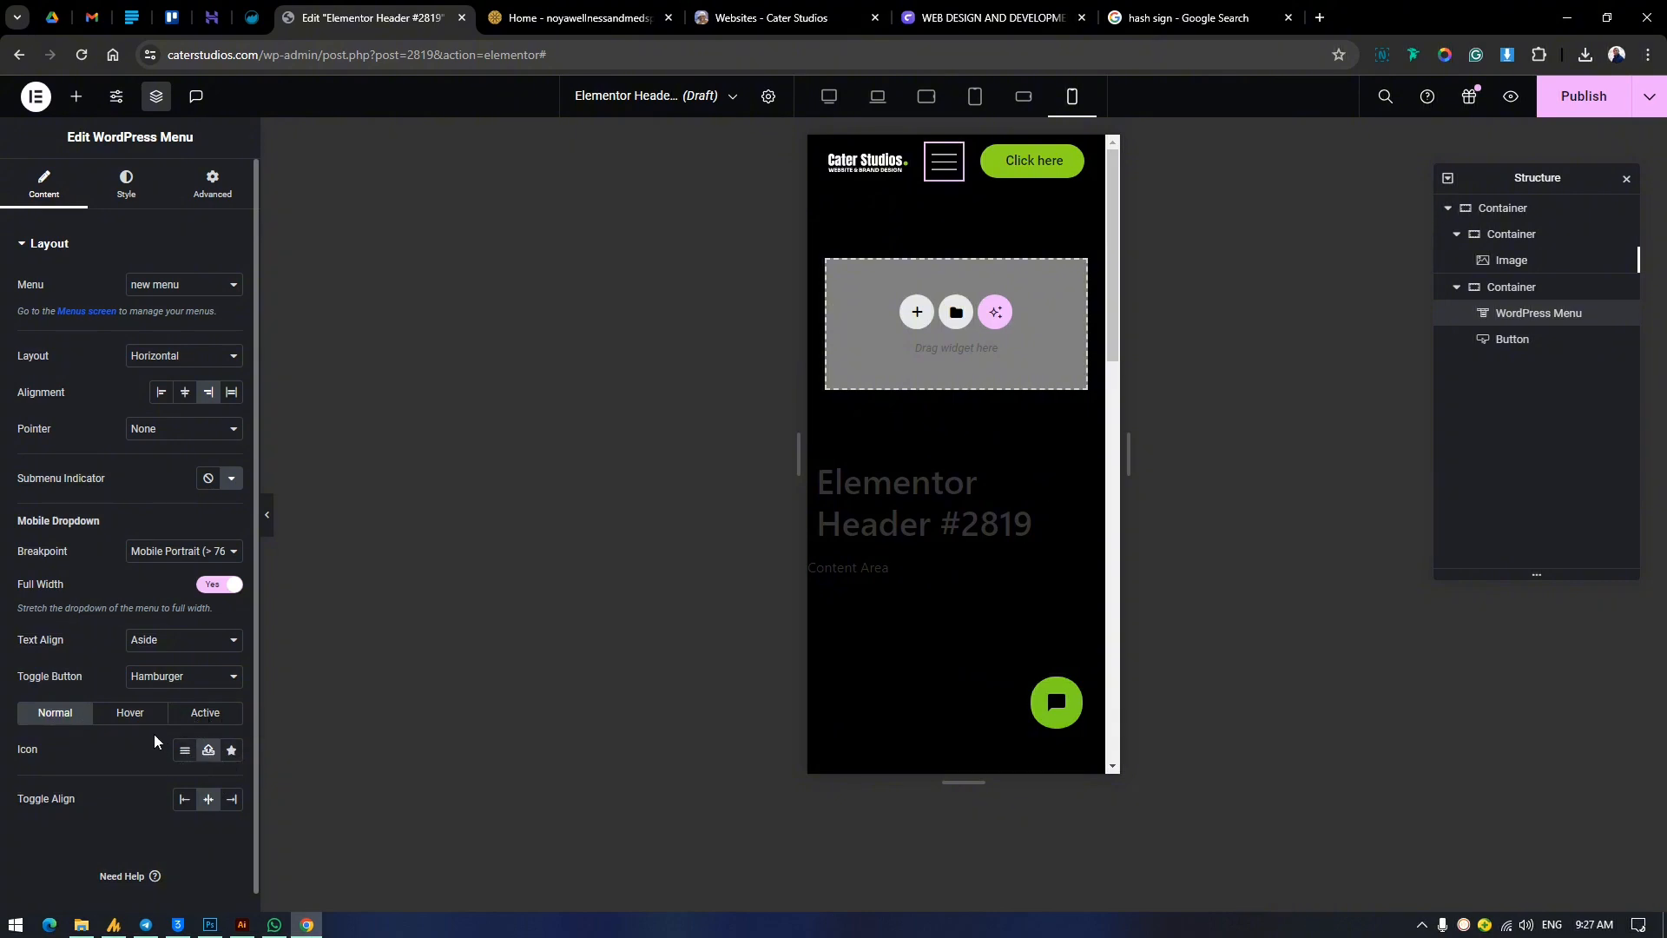
pyautogui.click(198, 710)
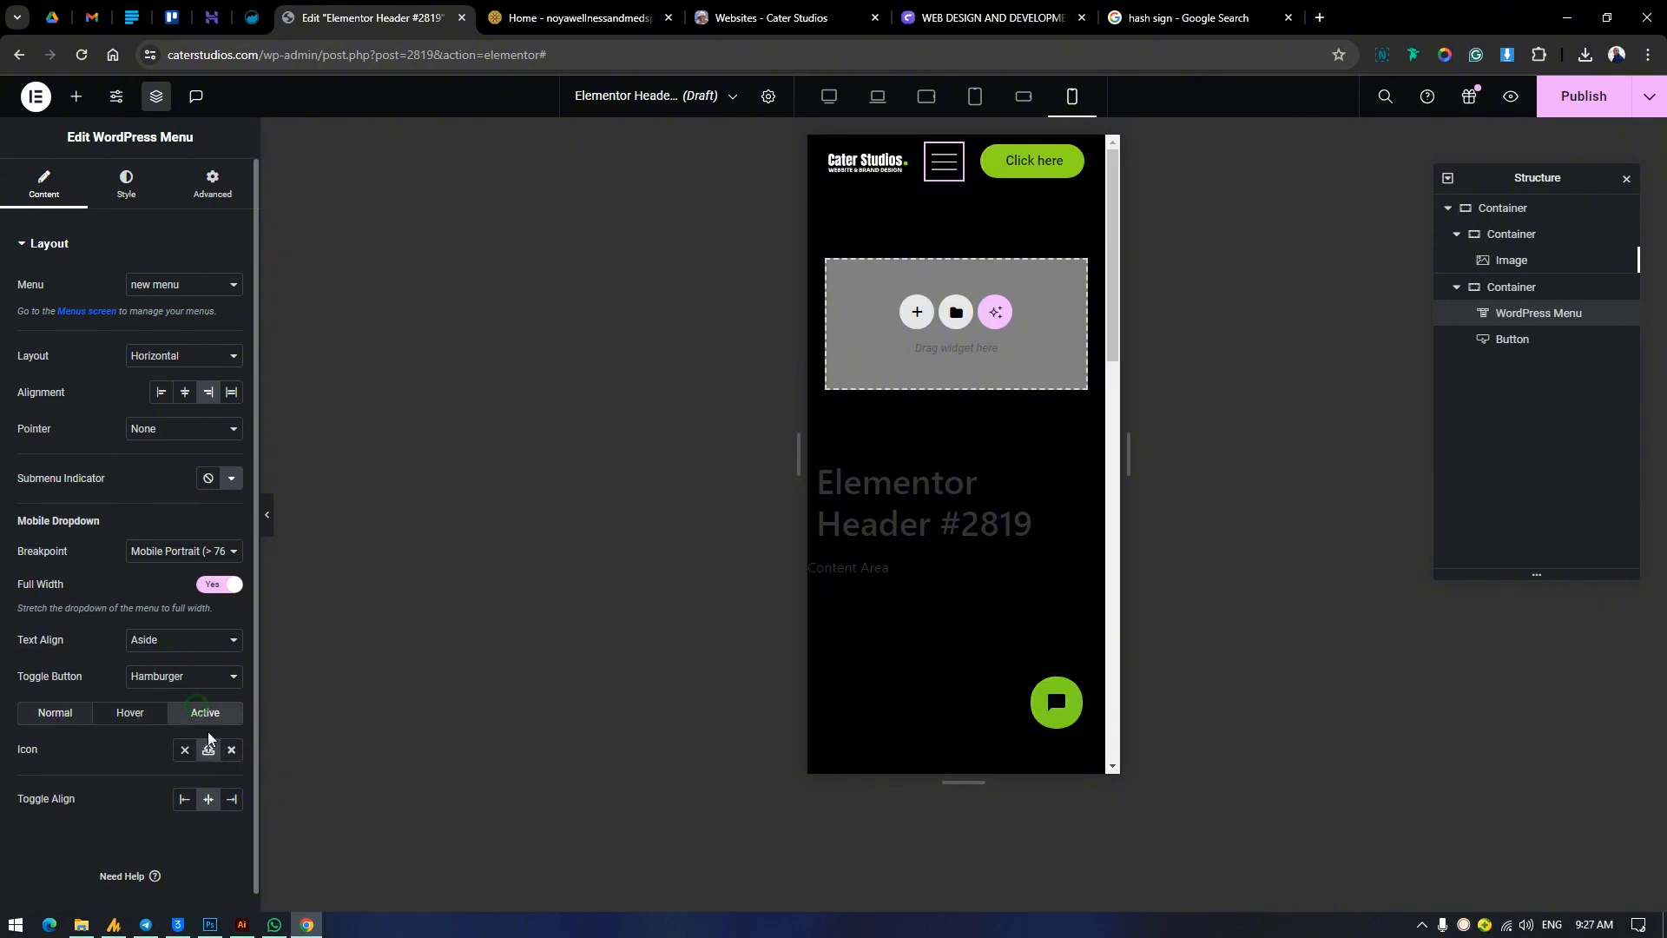
# Give the toggle button a Shrink hover animation and test opening and closing the mobile menu.
pyautogui.click(144, 713)
pyautogui.click(228, 772)
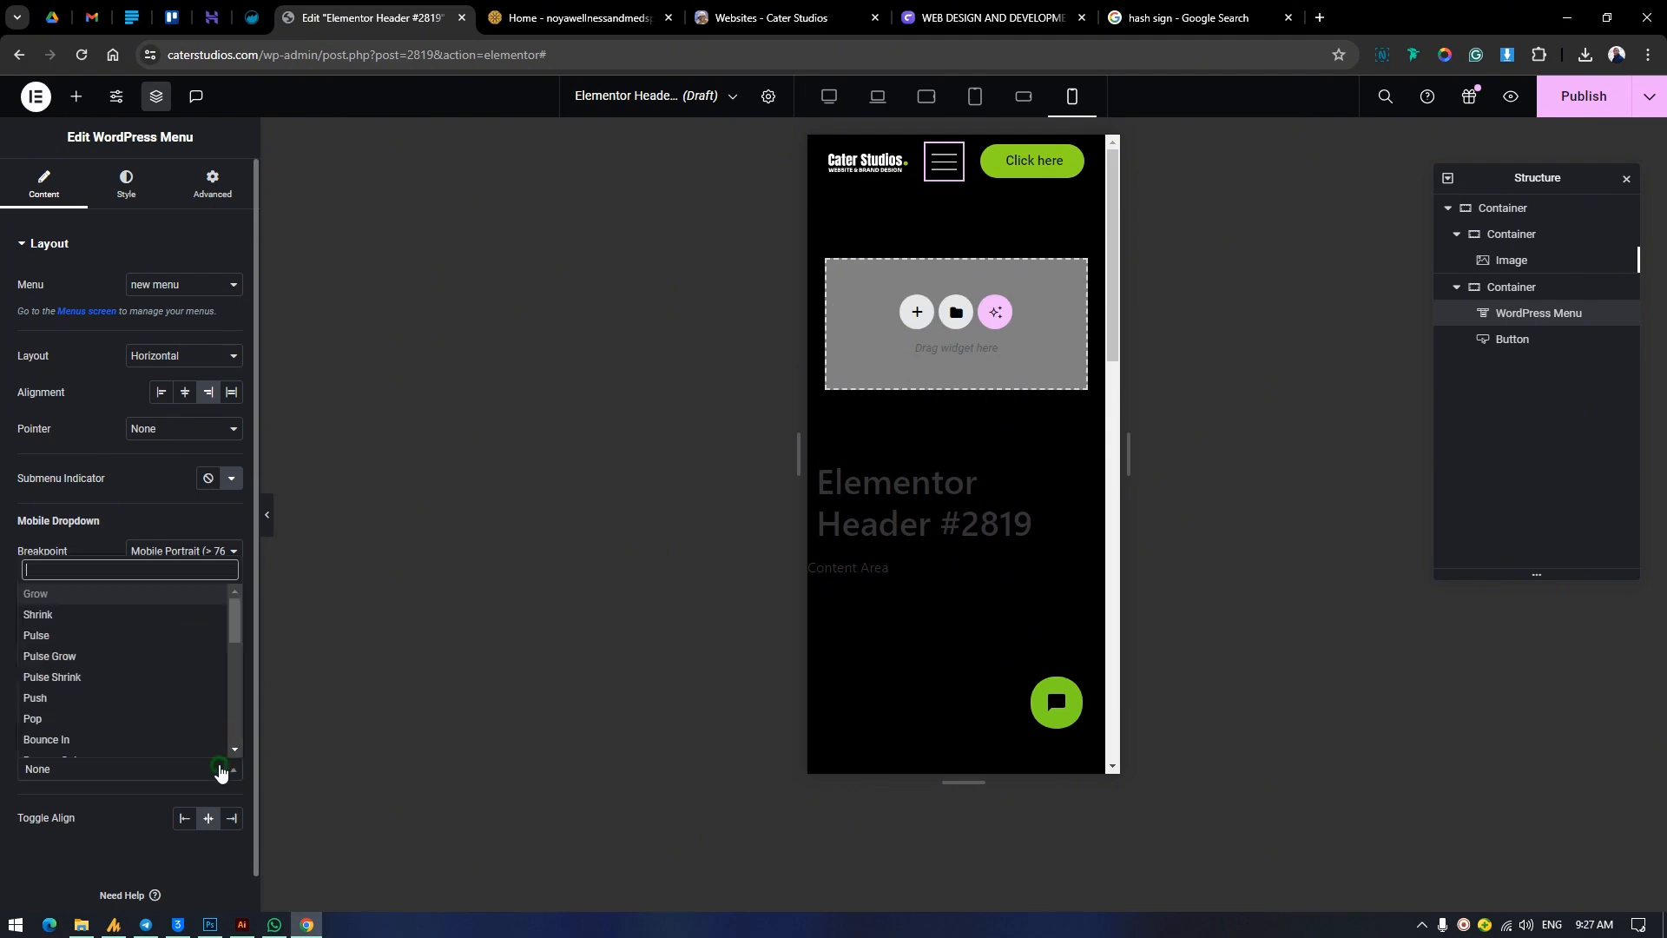
pyautogui.click(127, 616)
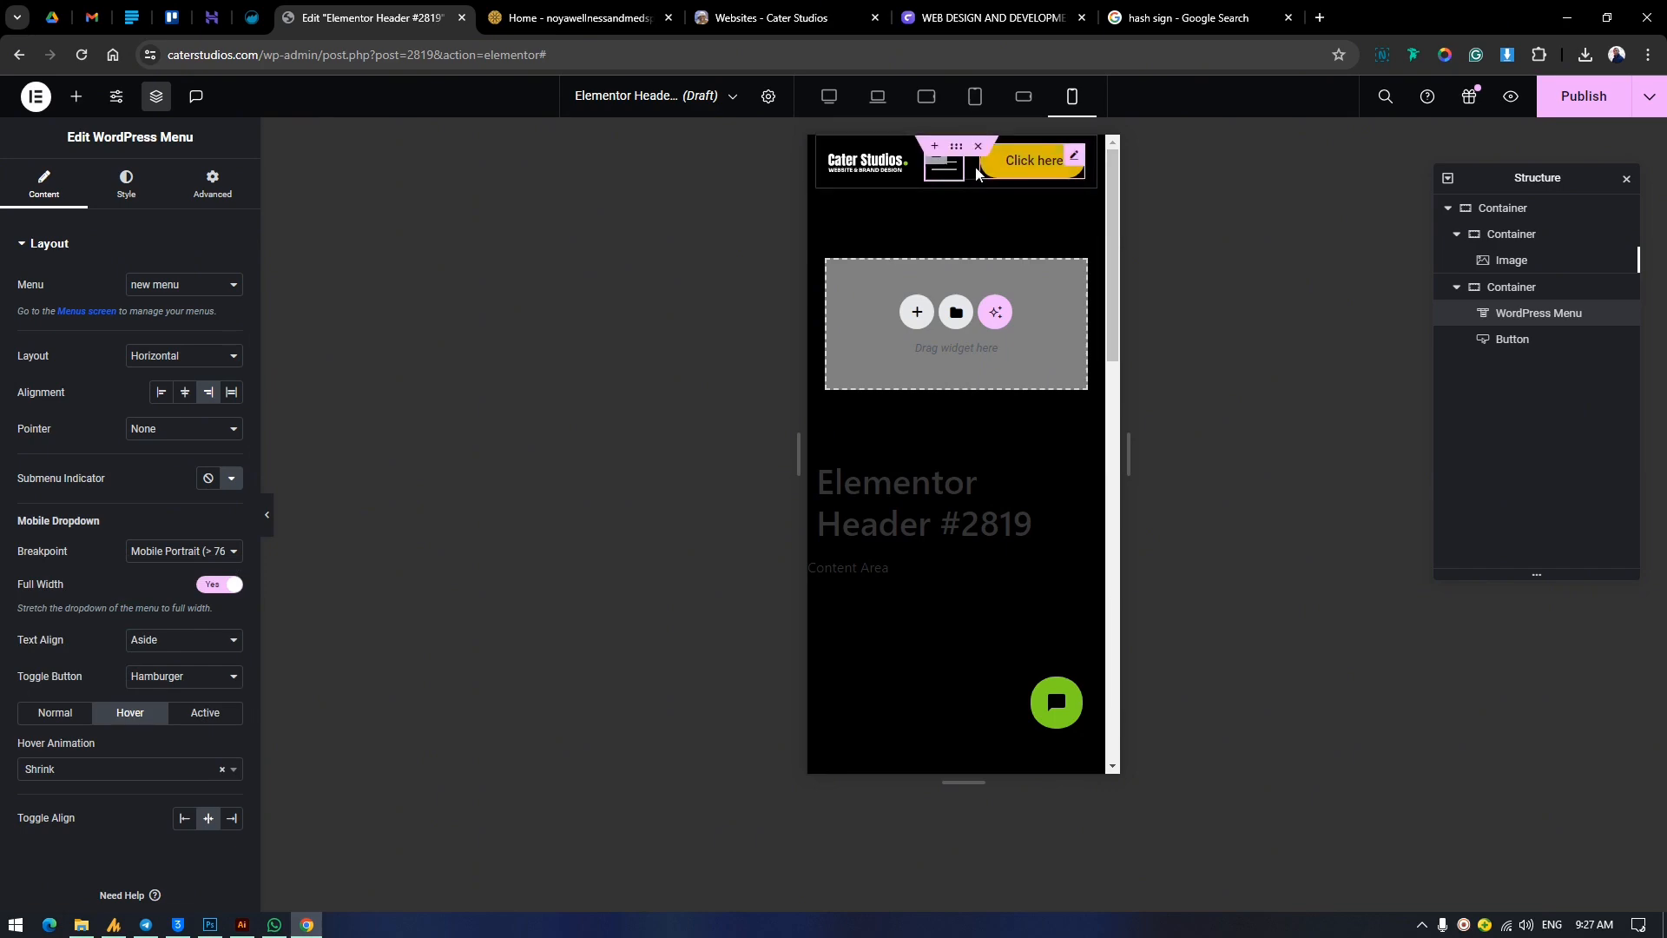
pyautogui.click(945, 170)
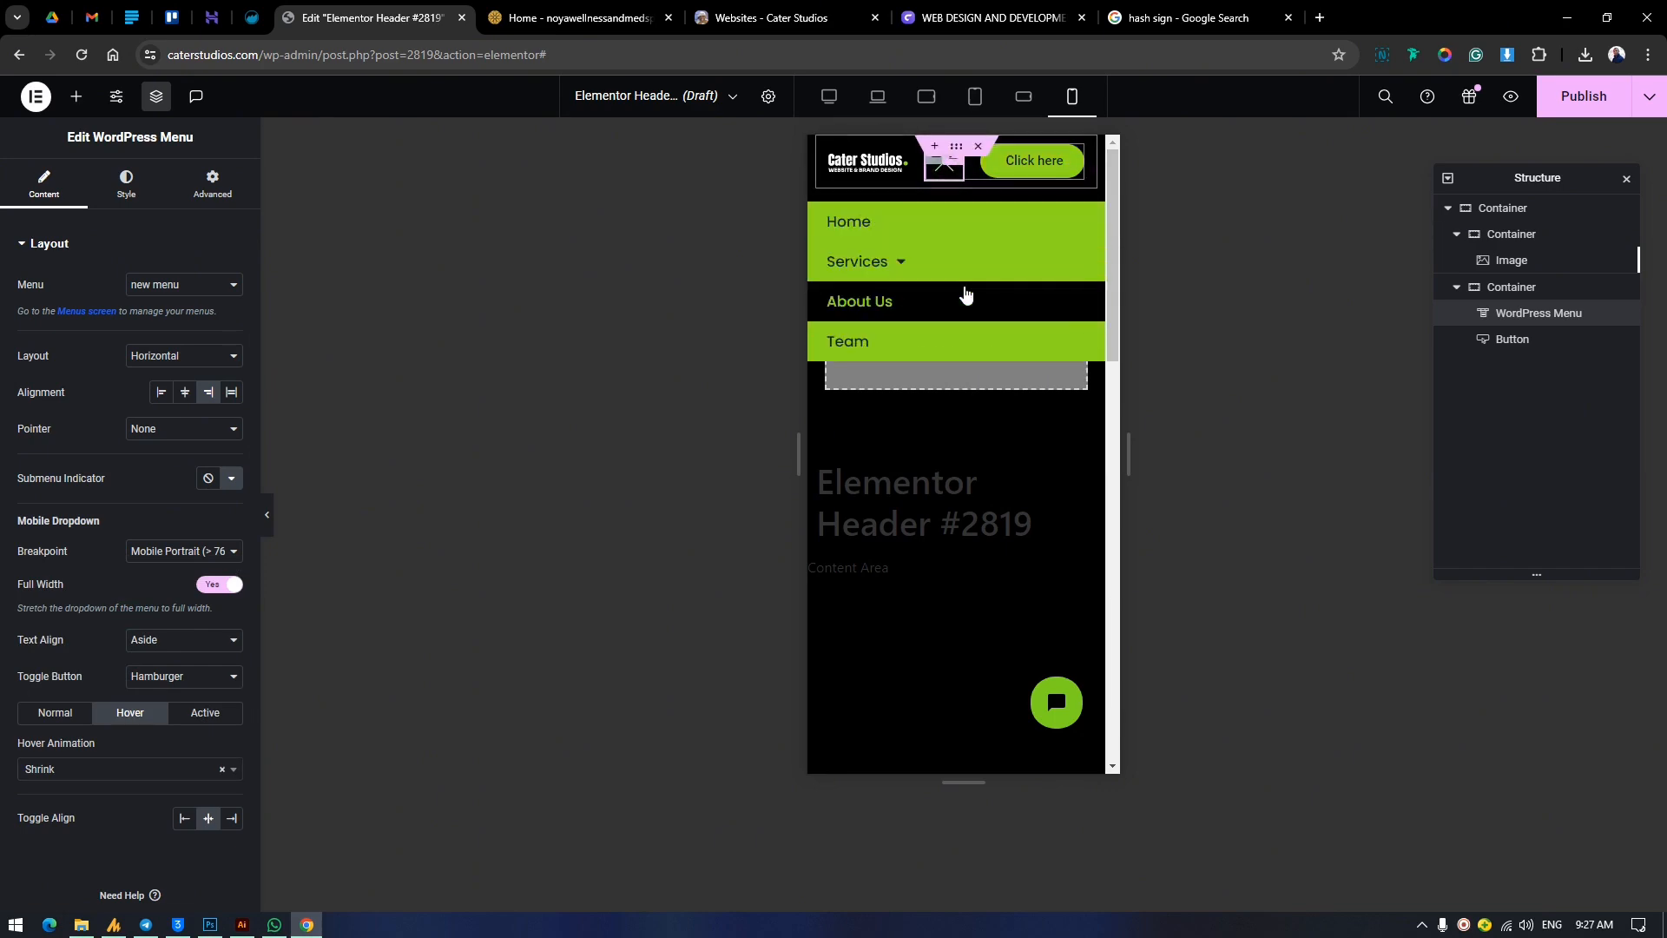
pyautogui.click(945, 171)
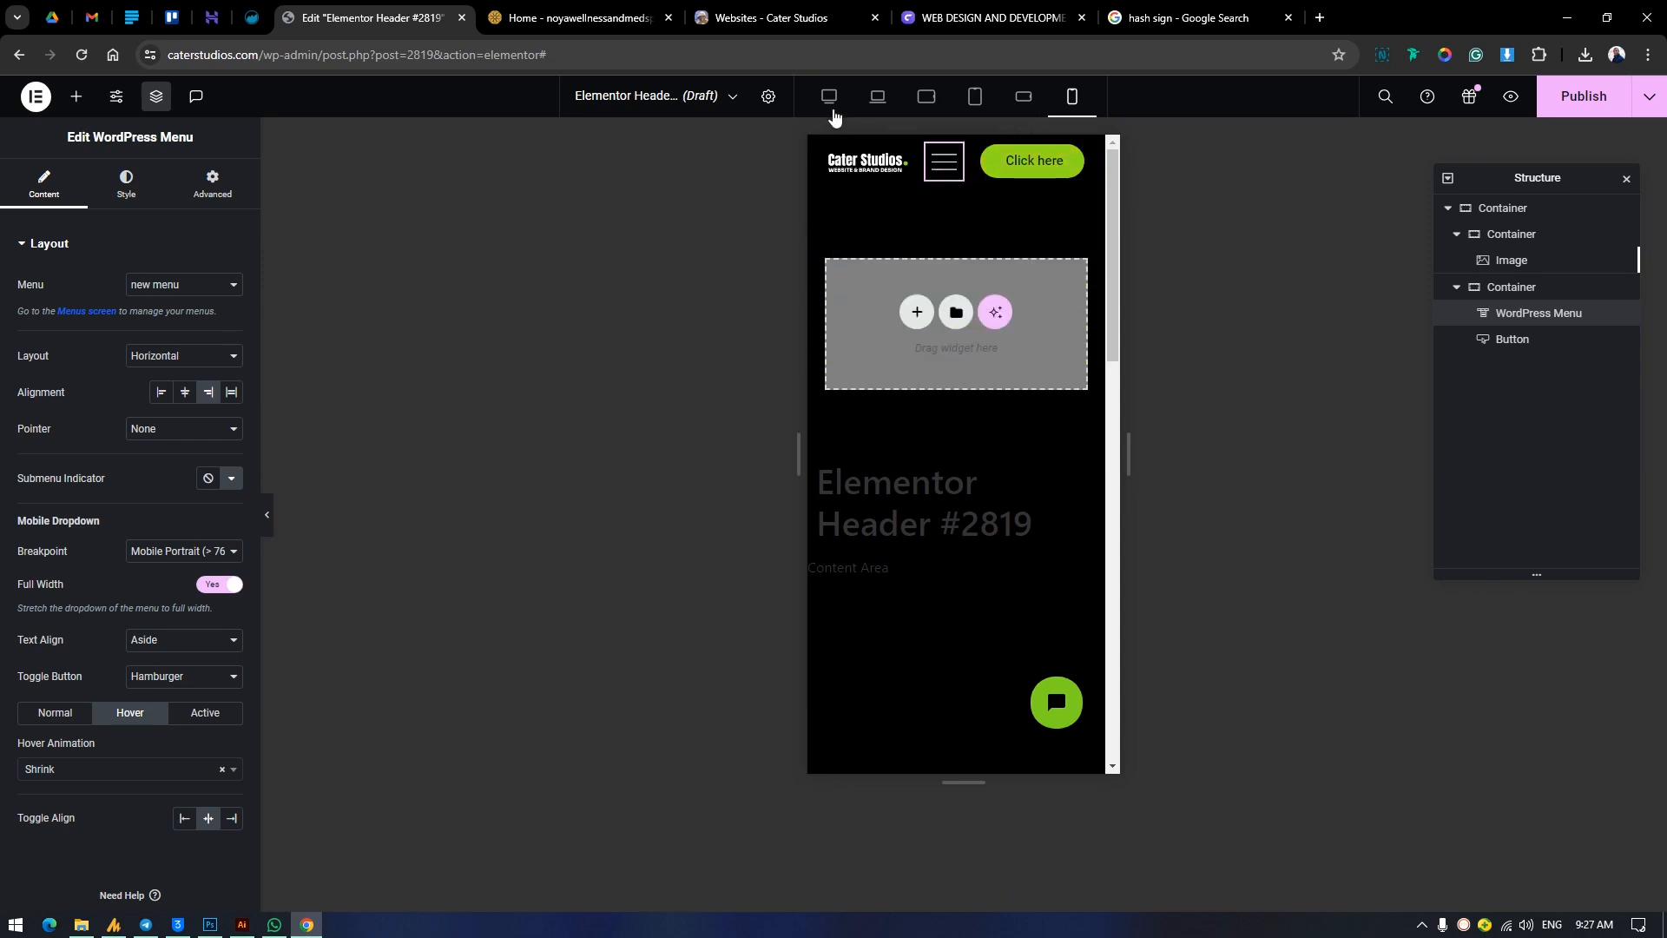
# Switch the header preview to desktop and close the Structure panel.
pyautogui.click(829, 98)
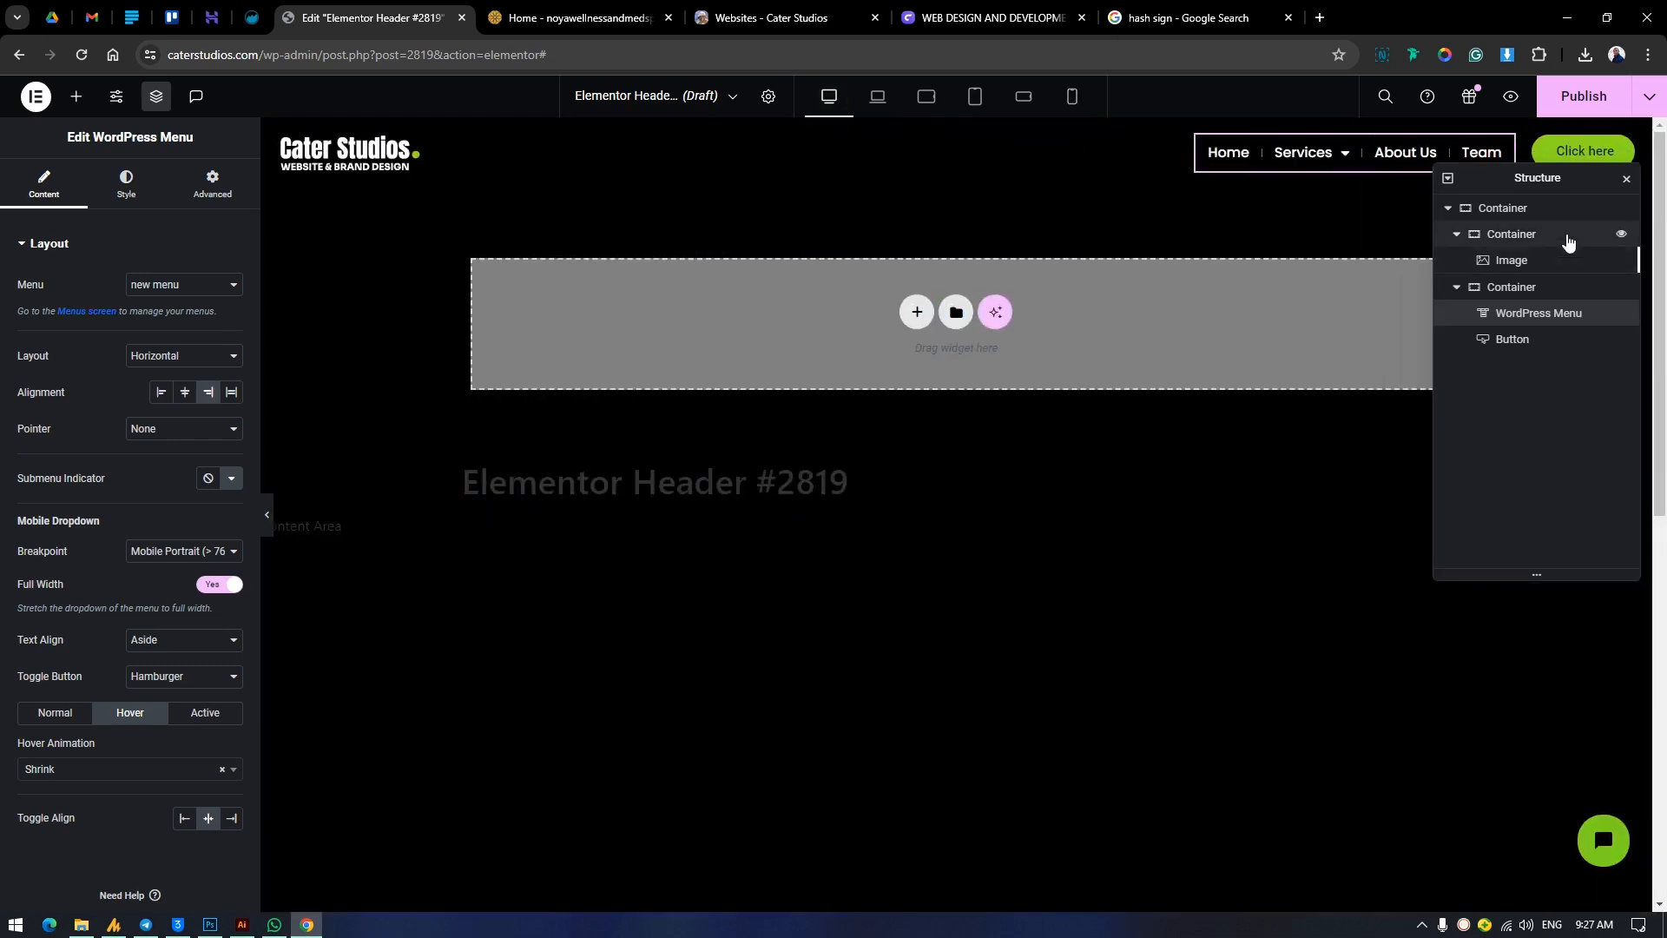
pyautogui.click(1626, 178)
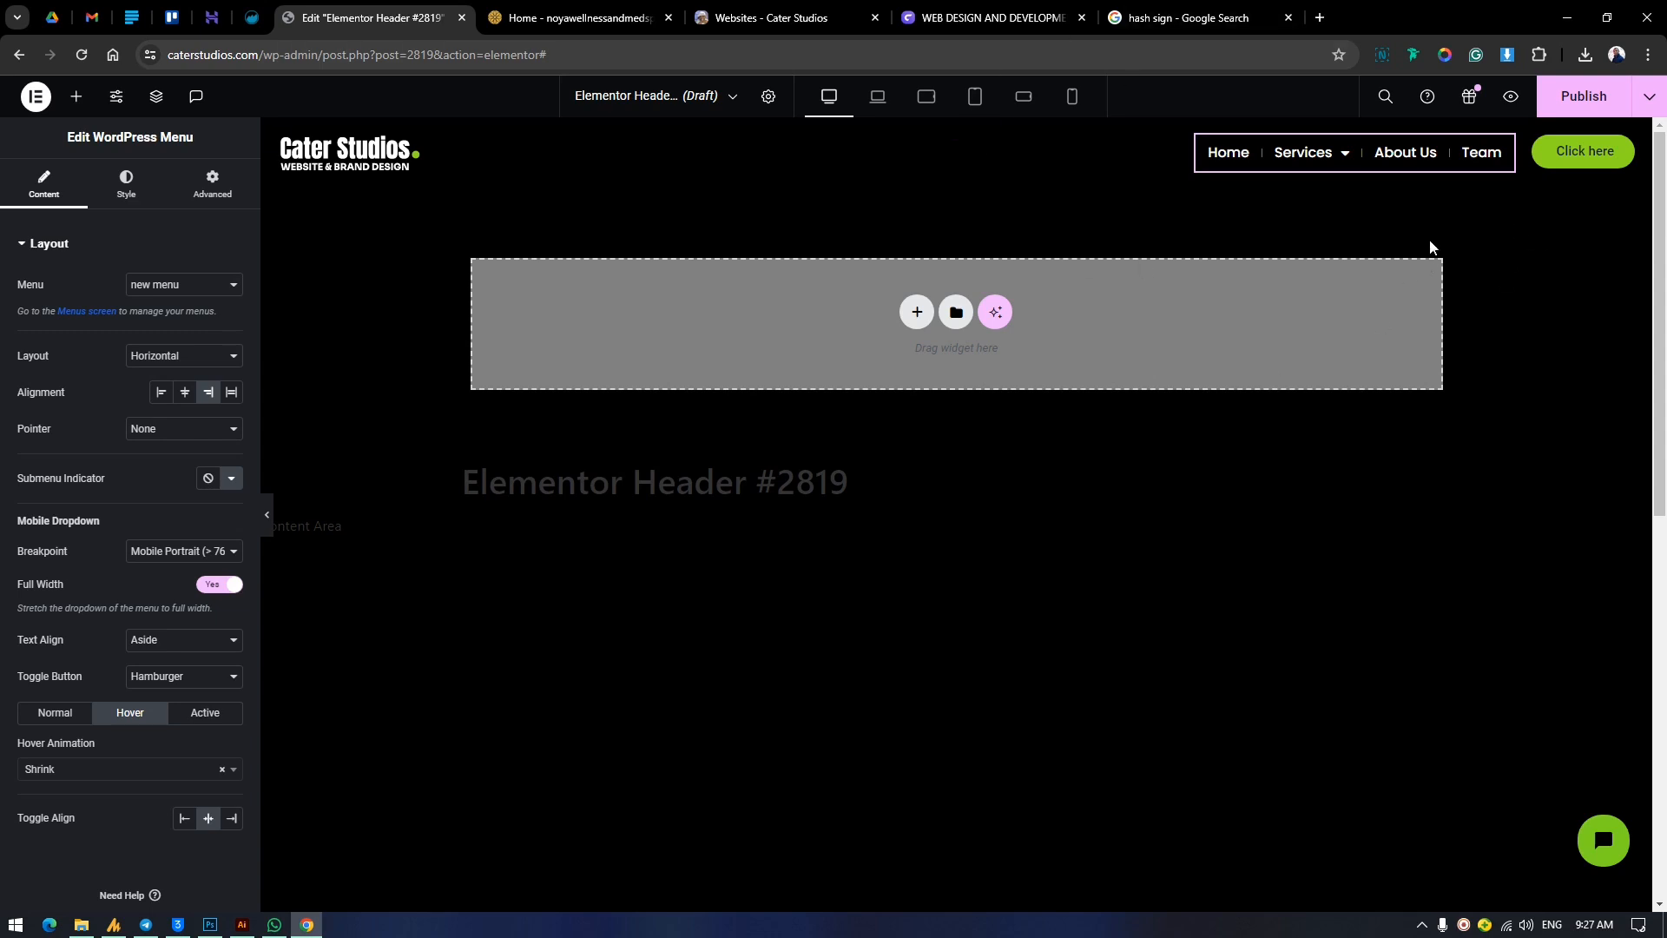
pyautogui.click(1648, 96)
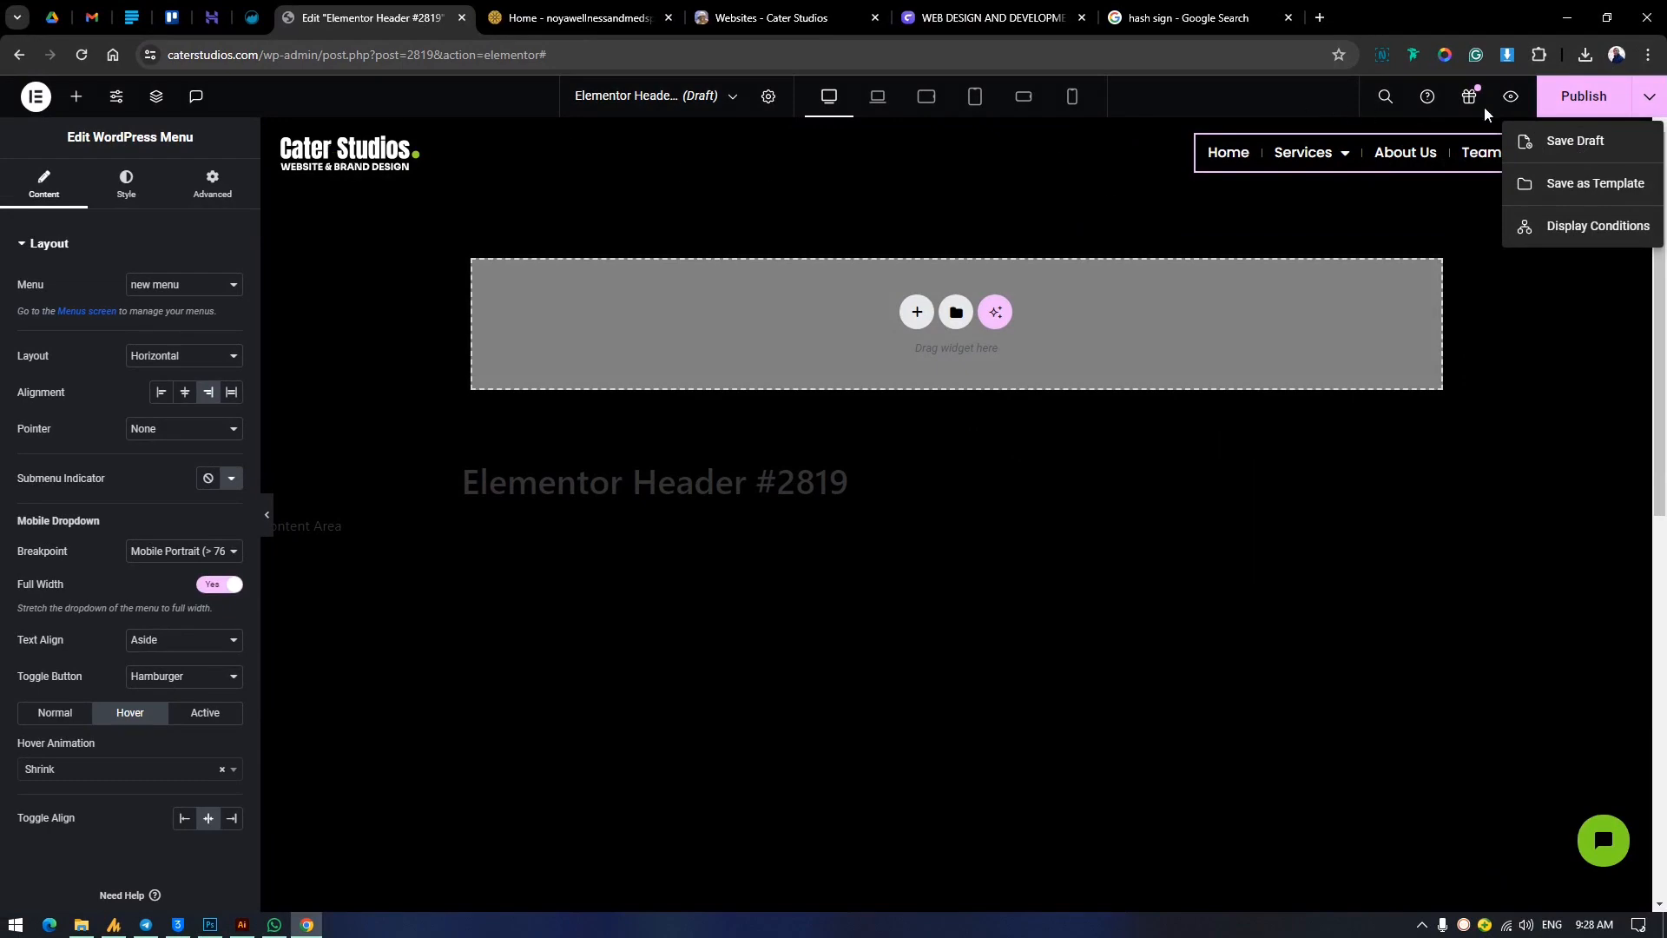
pyautogui.click(1600, 101)
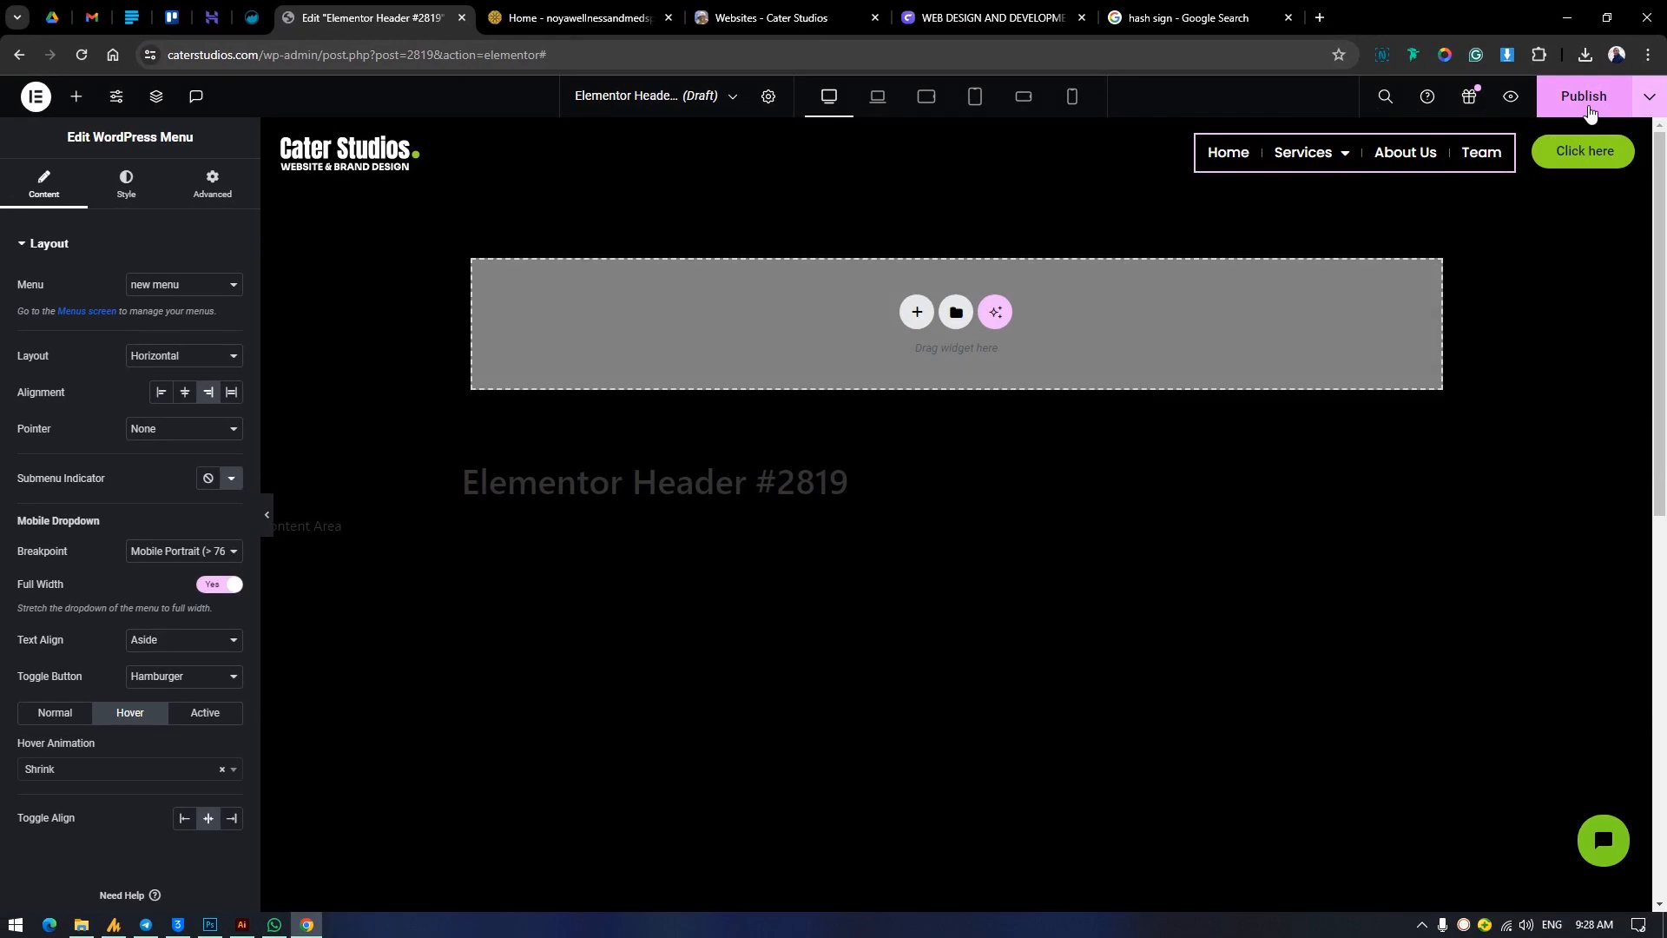
# Start publishing the header template and add a display condition that includes Entire Site.
pyautogui.click(1585, 96)
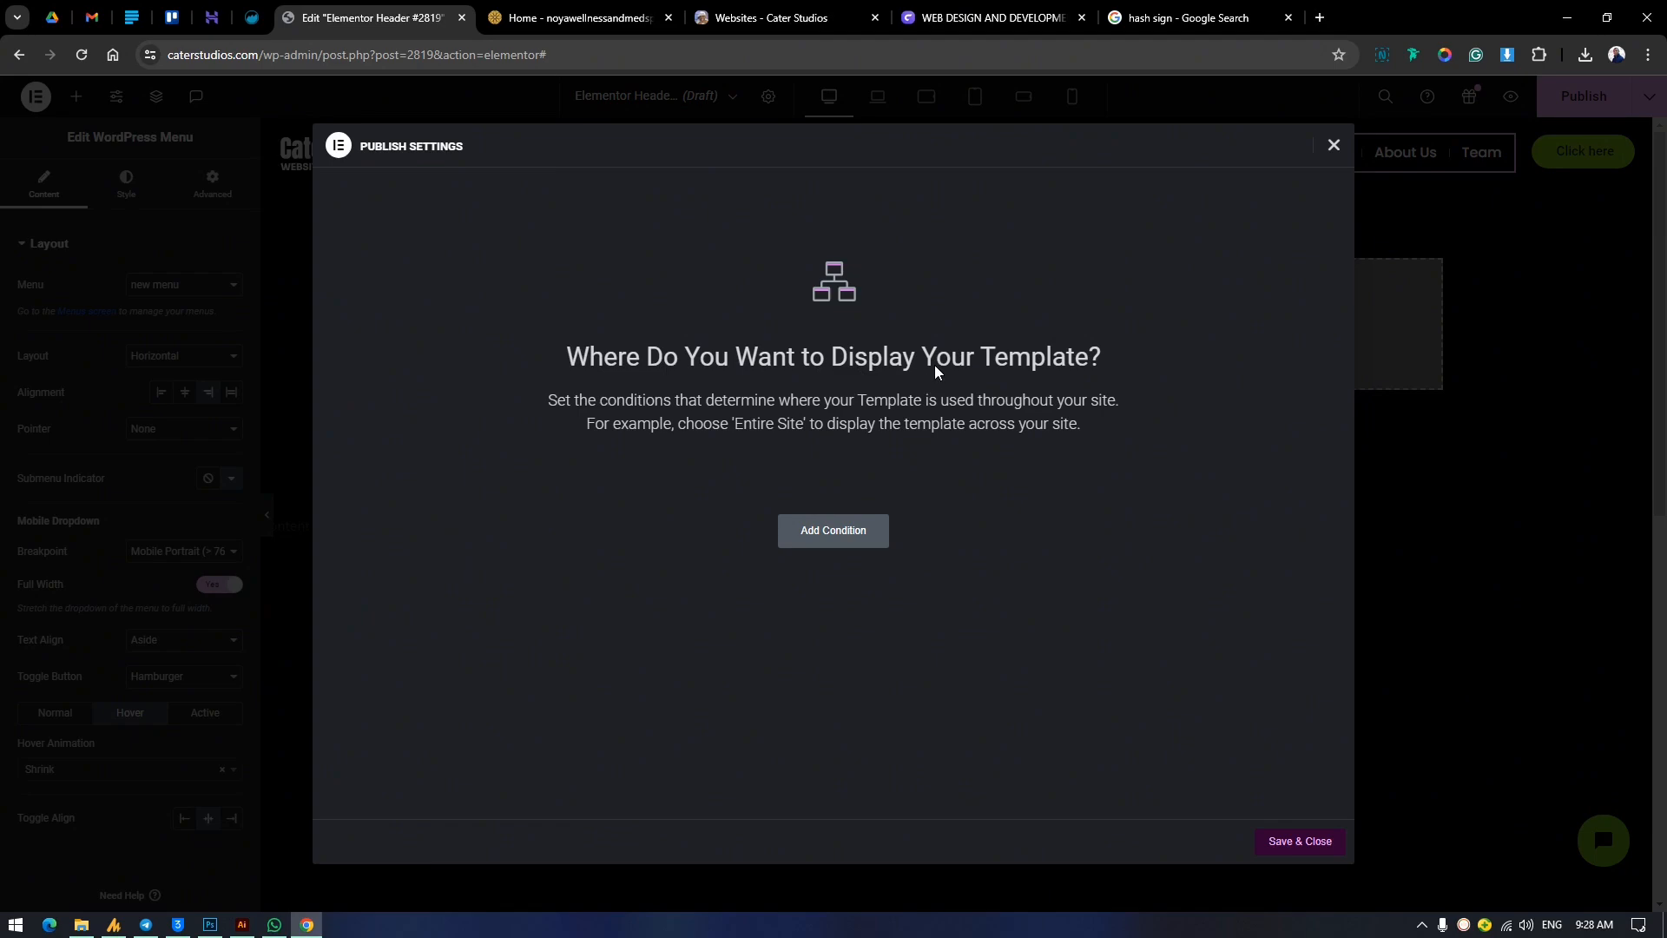
pyautogui.click(835, 533)
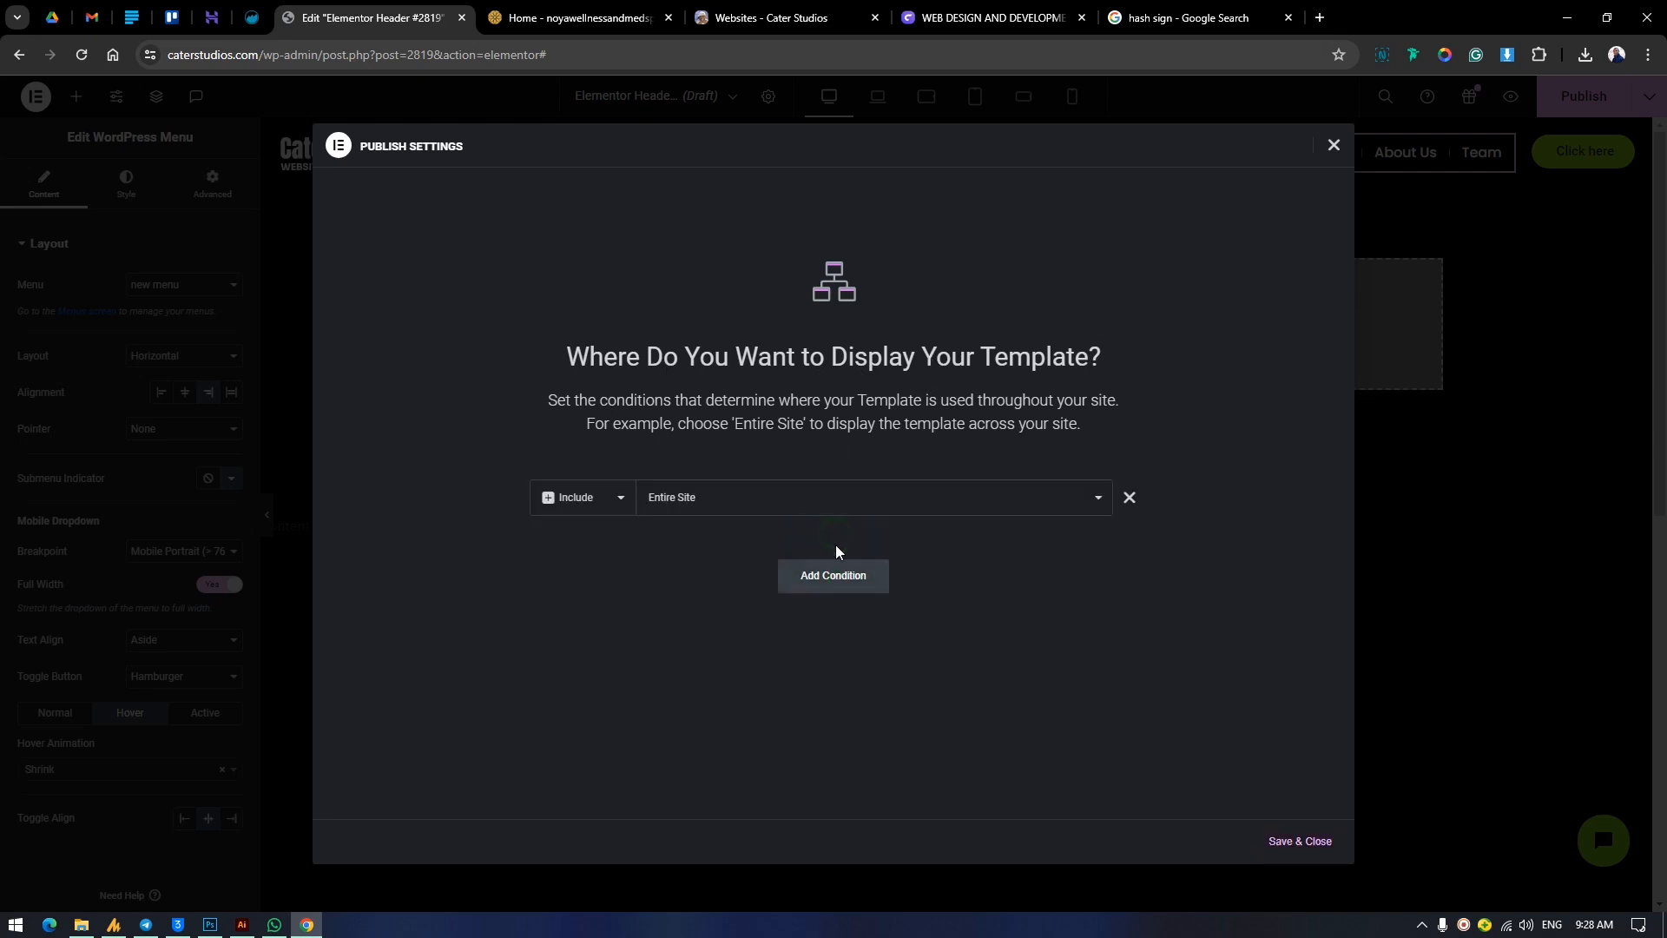
pyautogui.click(599, 502)
pyautogui.click(598, 523)
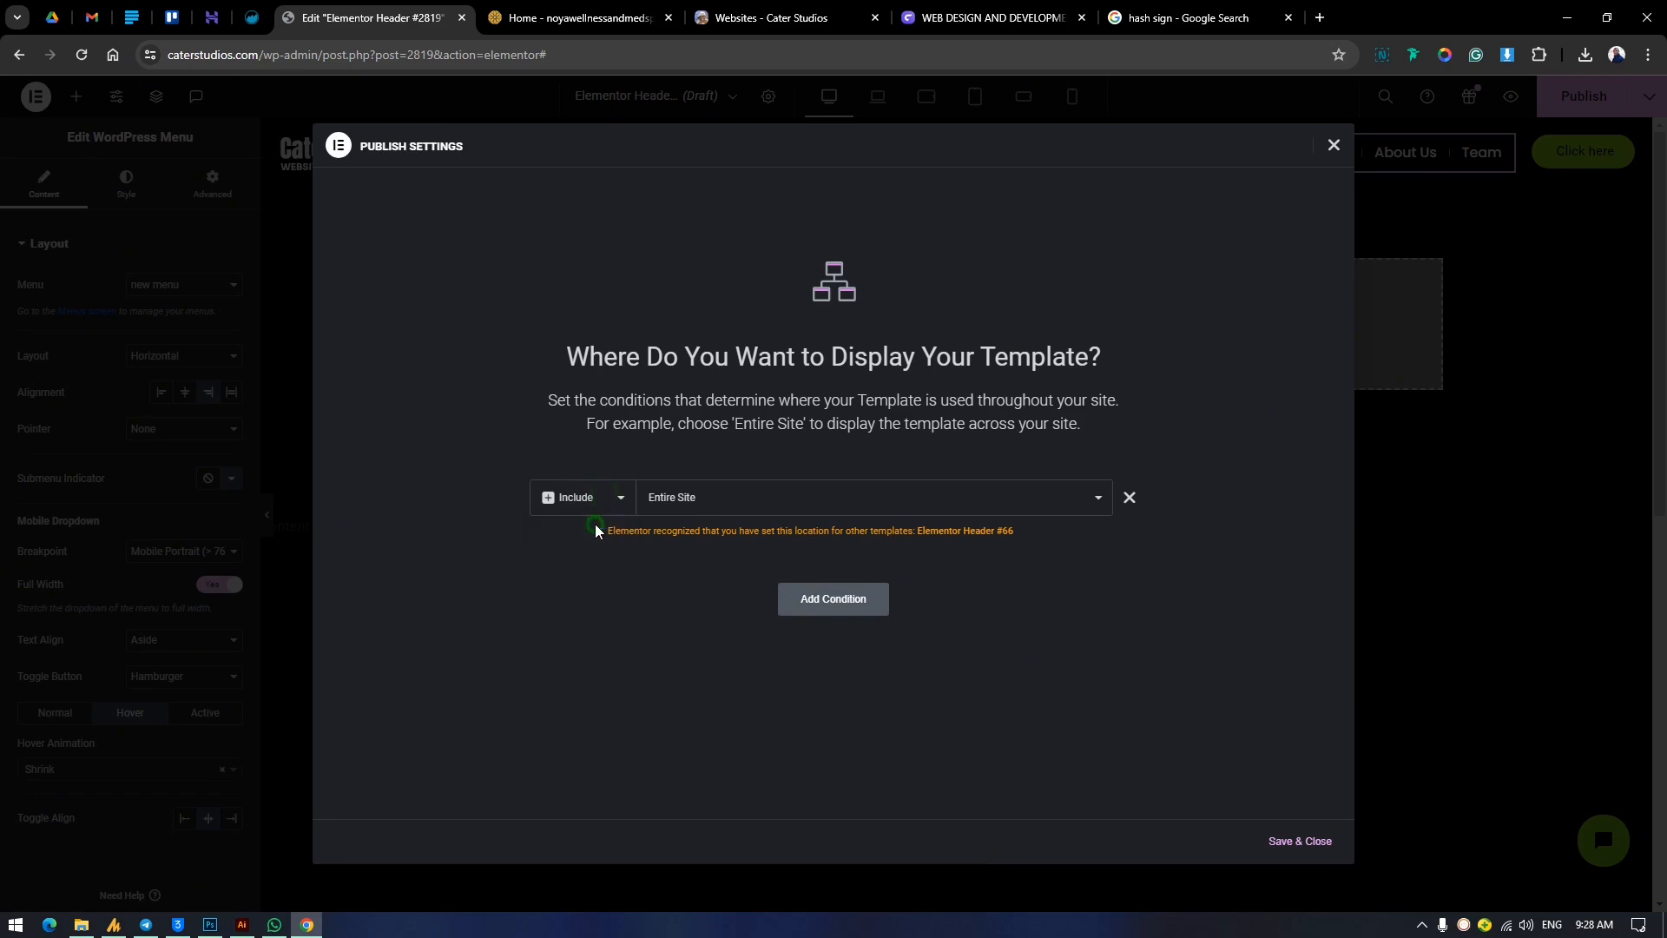
pyautogui.click(682, 499)
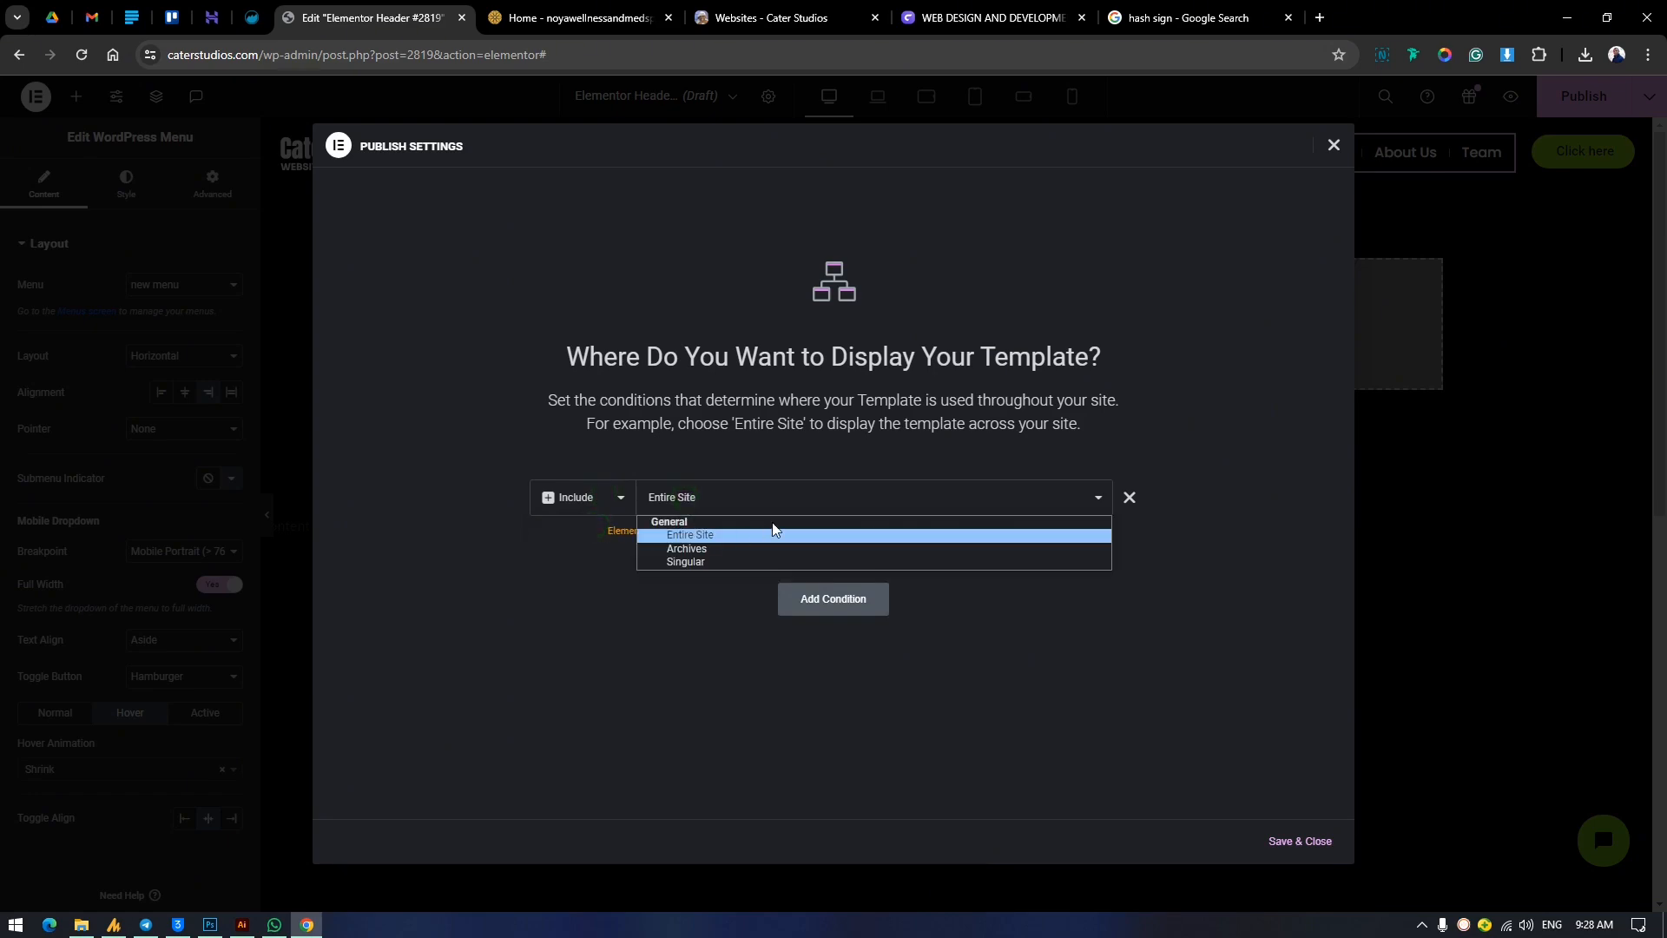
pyautogui.click(635, 606)
pyautogui.moveTo(607, 528); pyautogui.dragTo(916, 545)
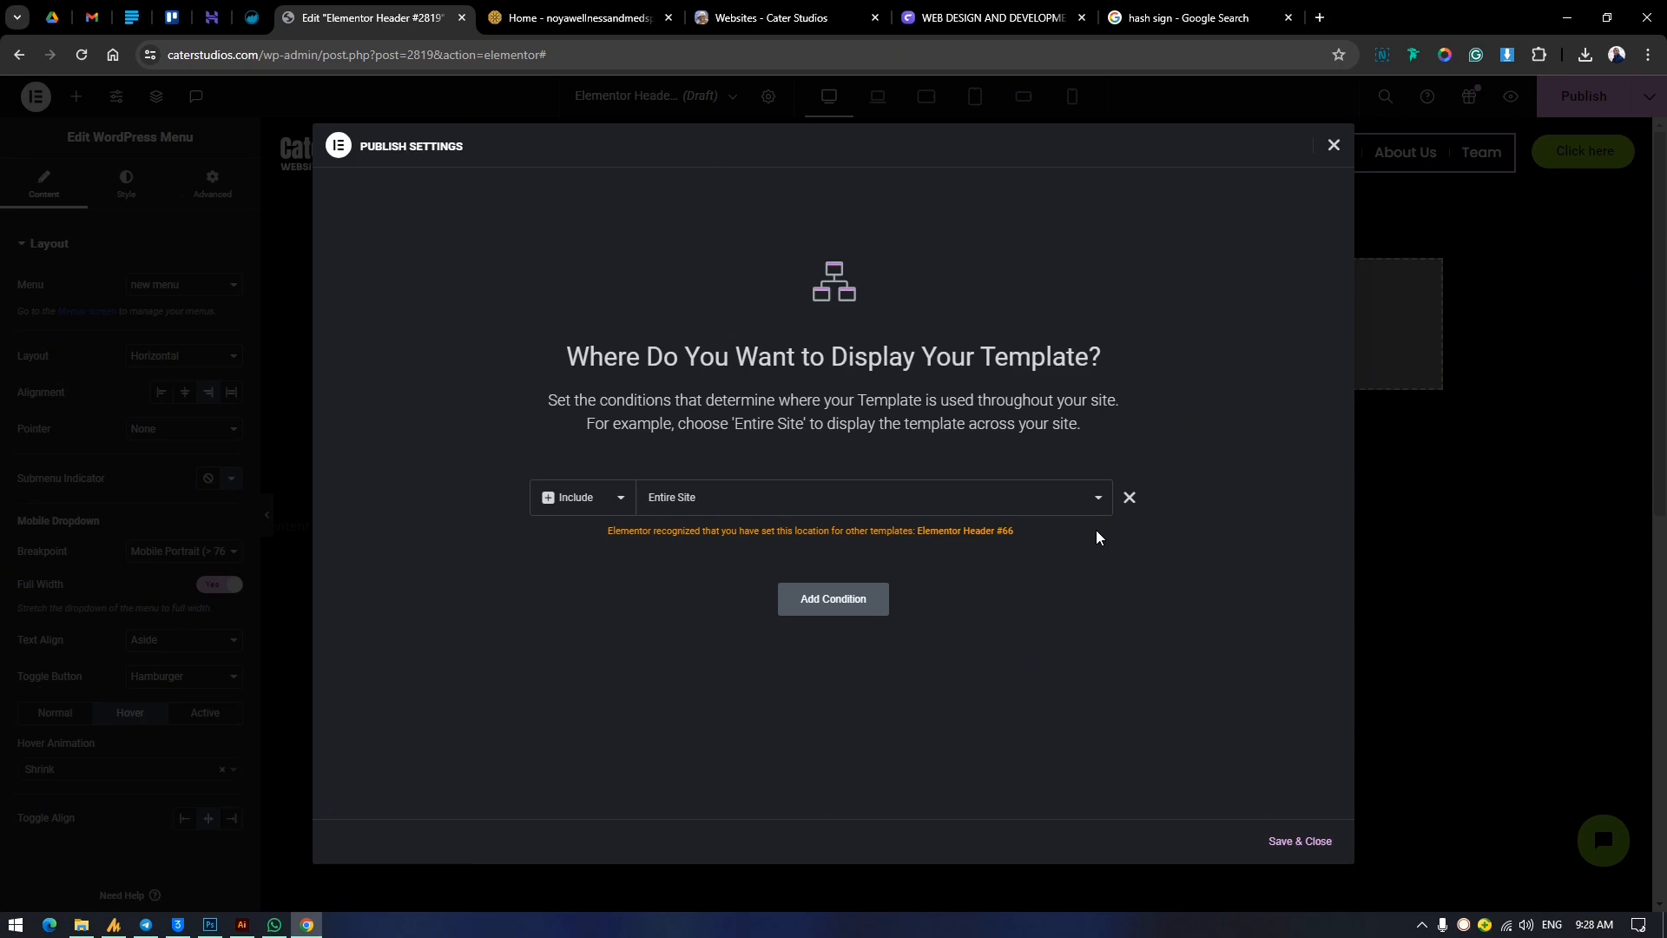
# Change the header's display condition from Entire Site to Singular, limited to Pages.
pyautogui.click(1077, 503)
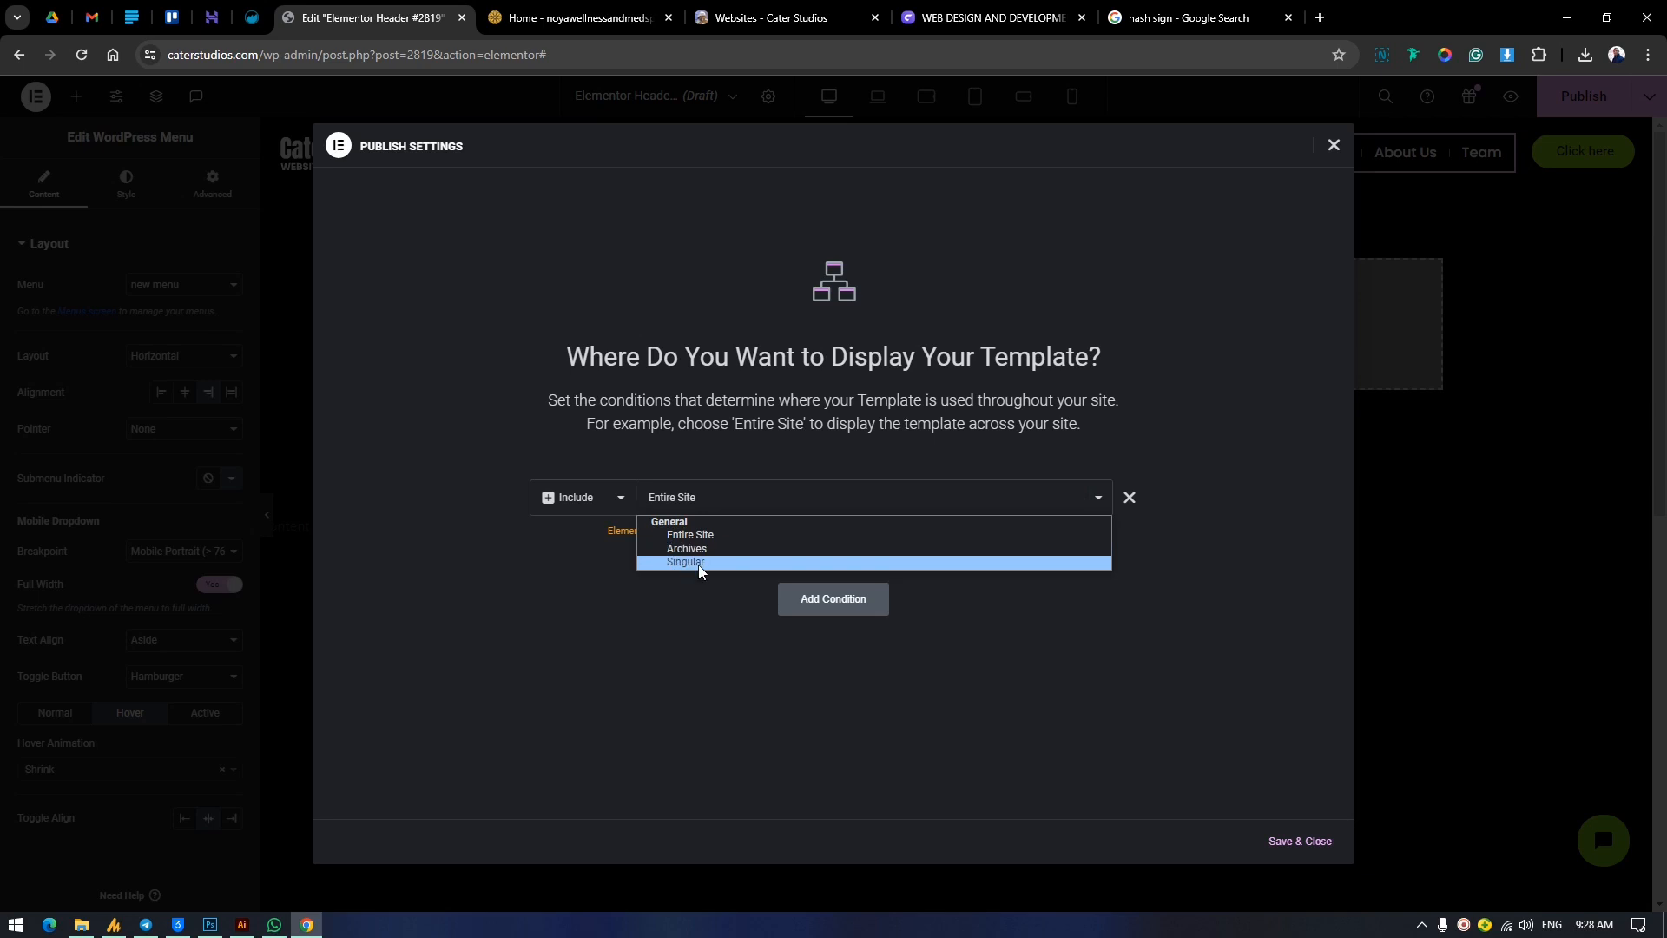
pyautogui.click(690, 500)
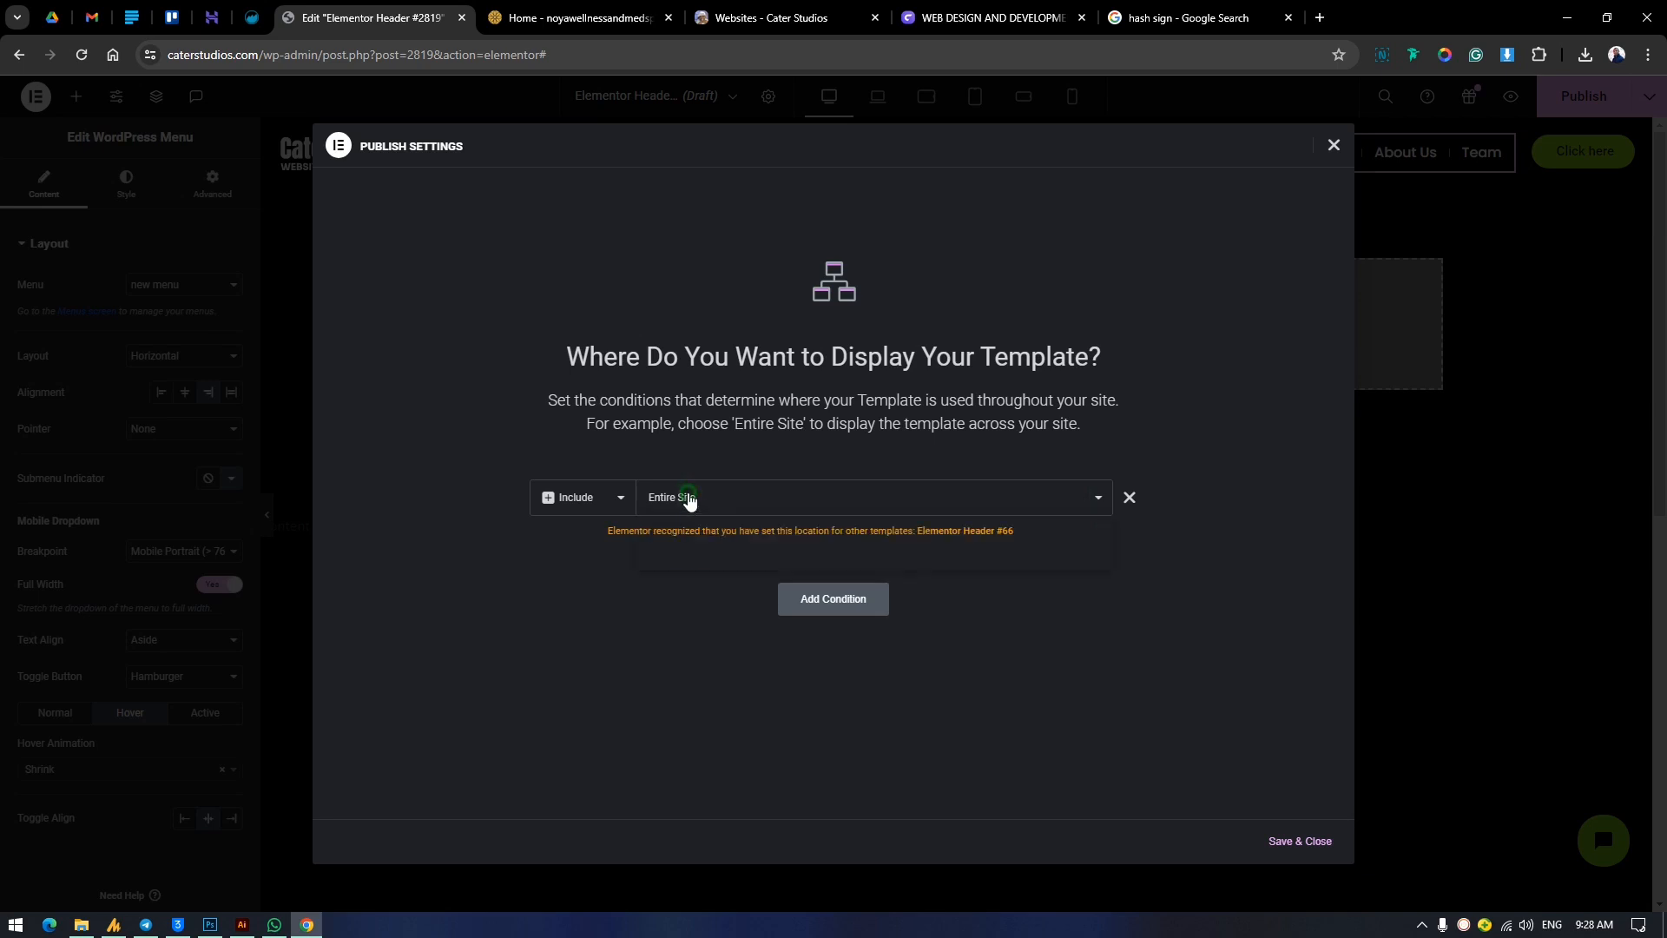
pyautogui.click(695, 560)
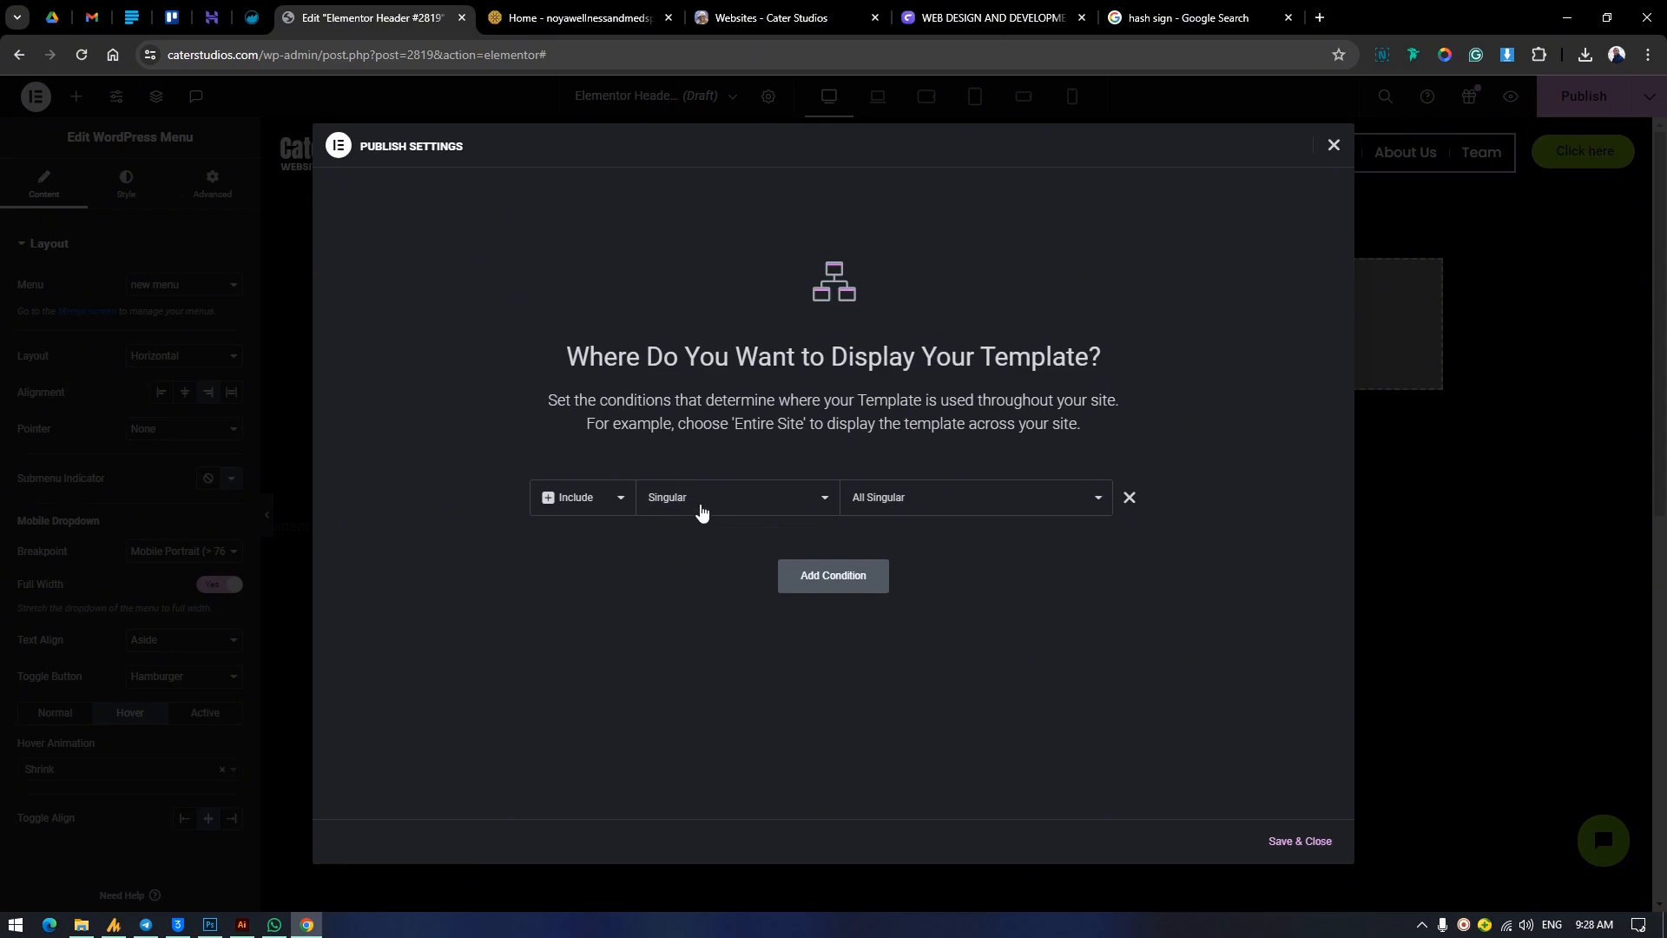
pyautogui.click(924, 507)
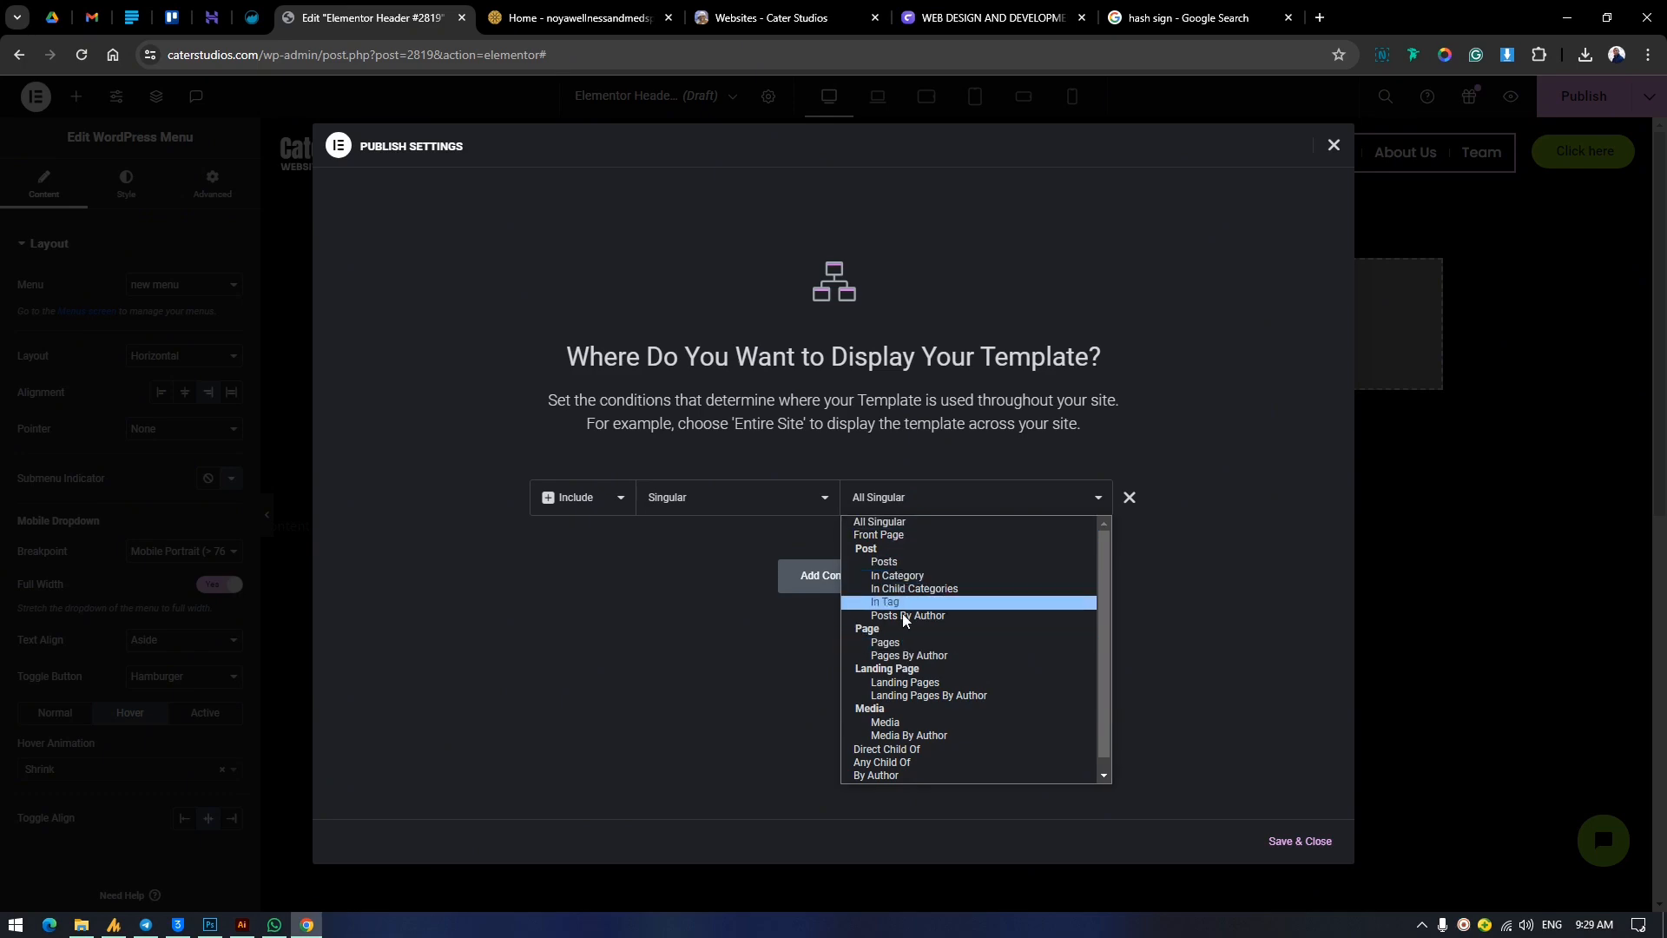
pyautogui.click(899, 643)
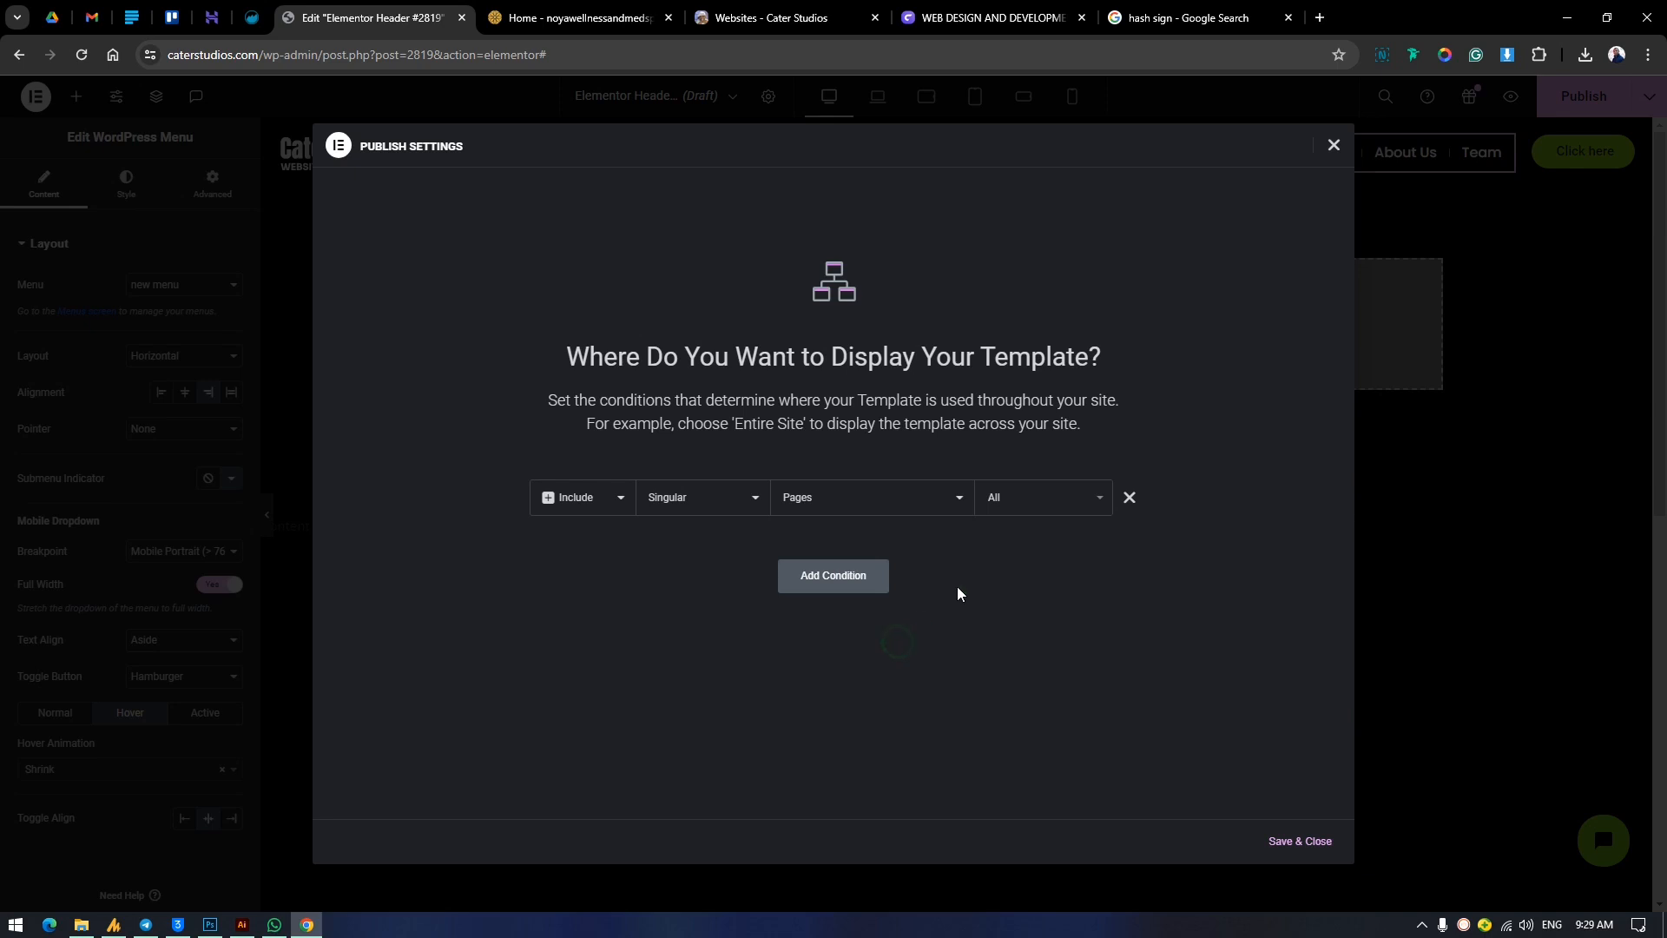
# Limit the Pages condition to the Home page by searching for "home", and save and close the publish settings.
pyautogui.click(1031, 510)
pyautogui.write('h')
pyautogui.press('BackSpace')
pyautogui.press('BackSpace')
pyautogui.press('BackSpace')
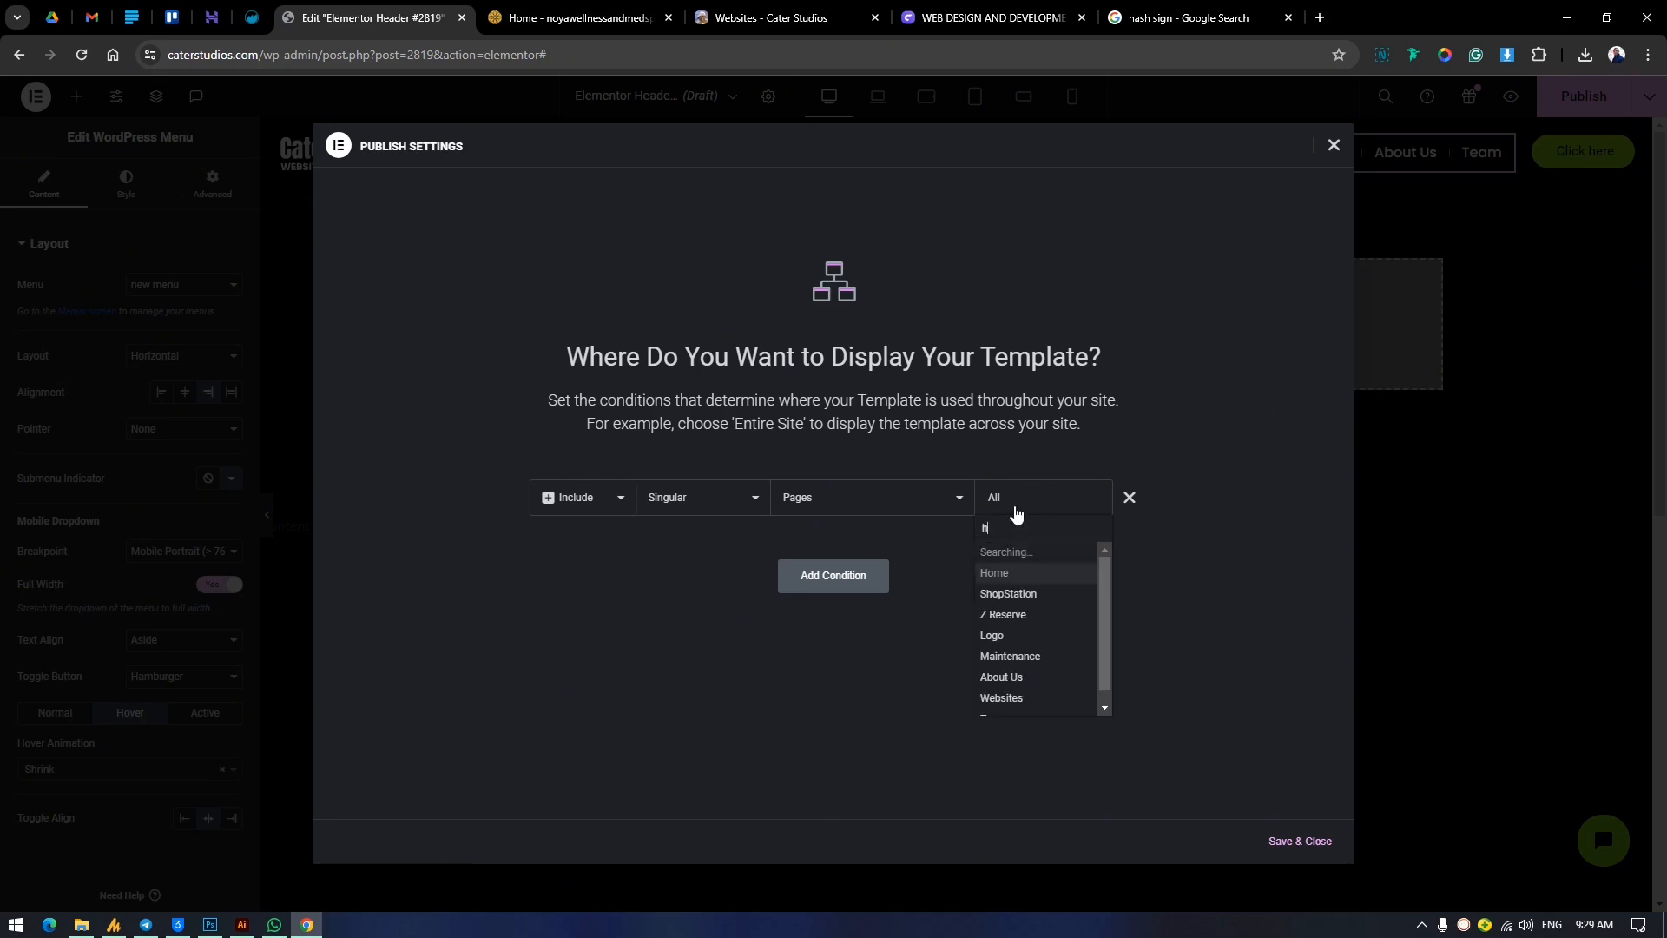
pyautogui.write('h')
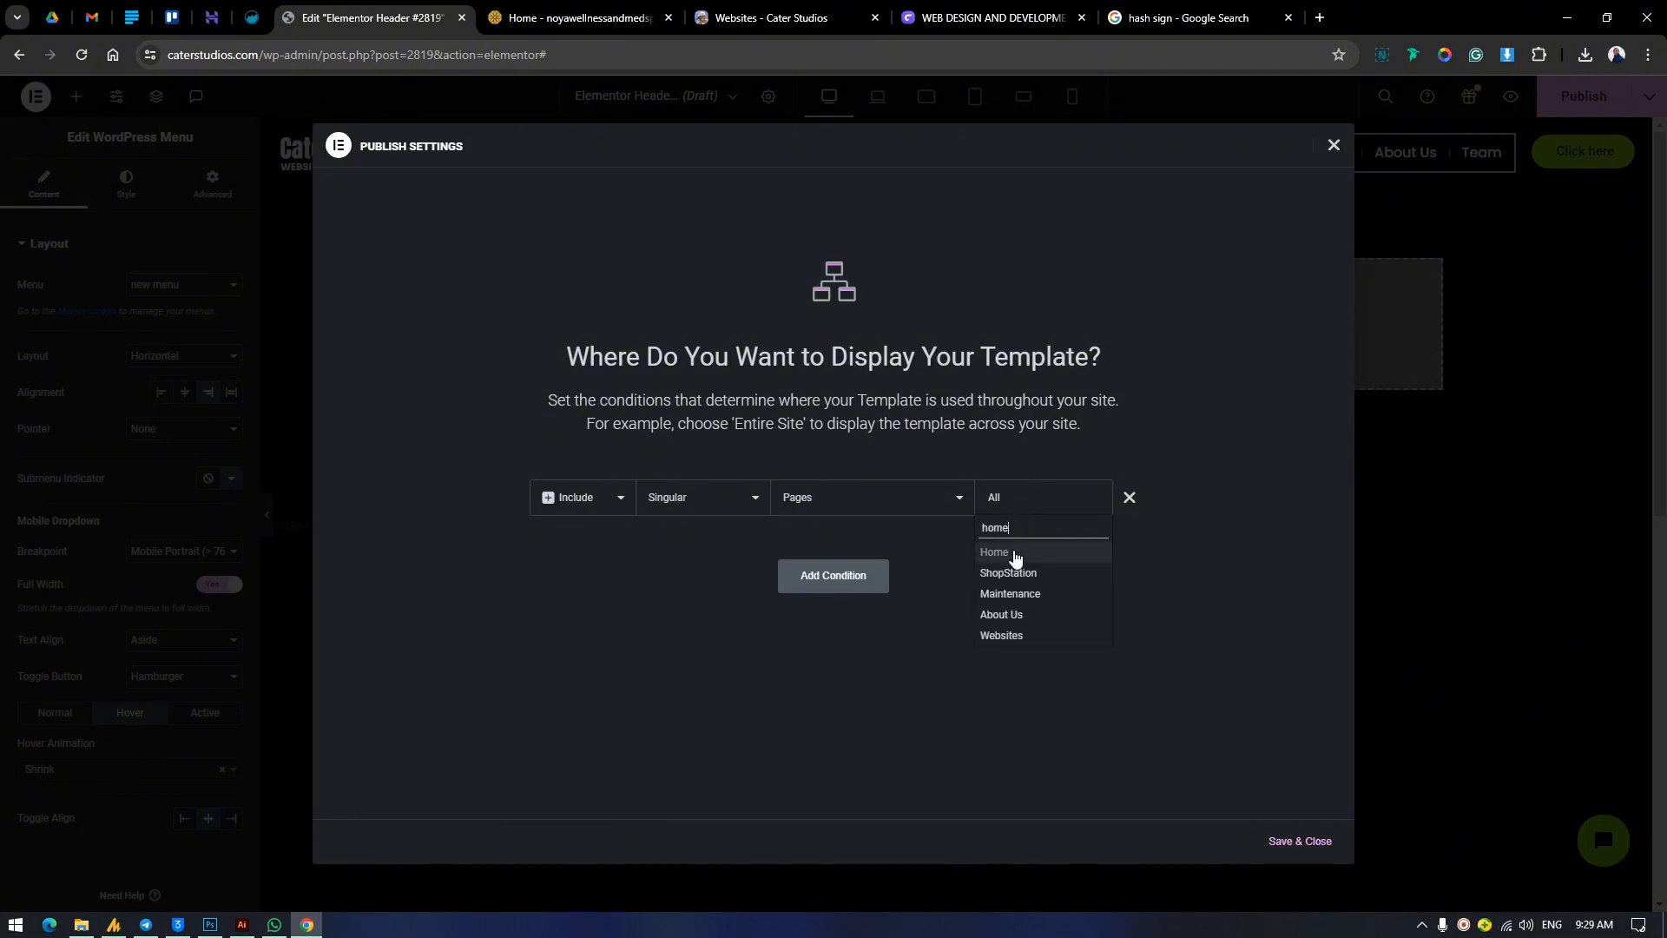
pyautogui.click(1013, 553)
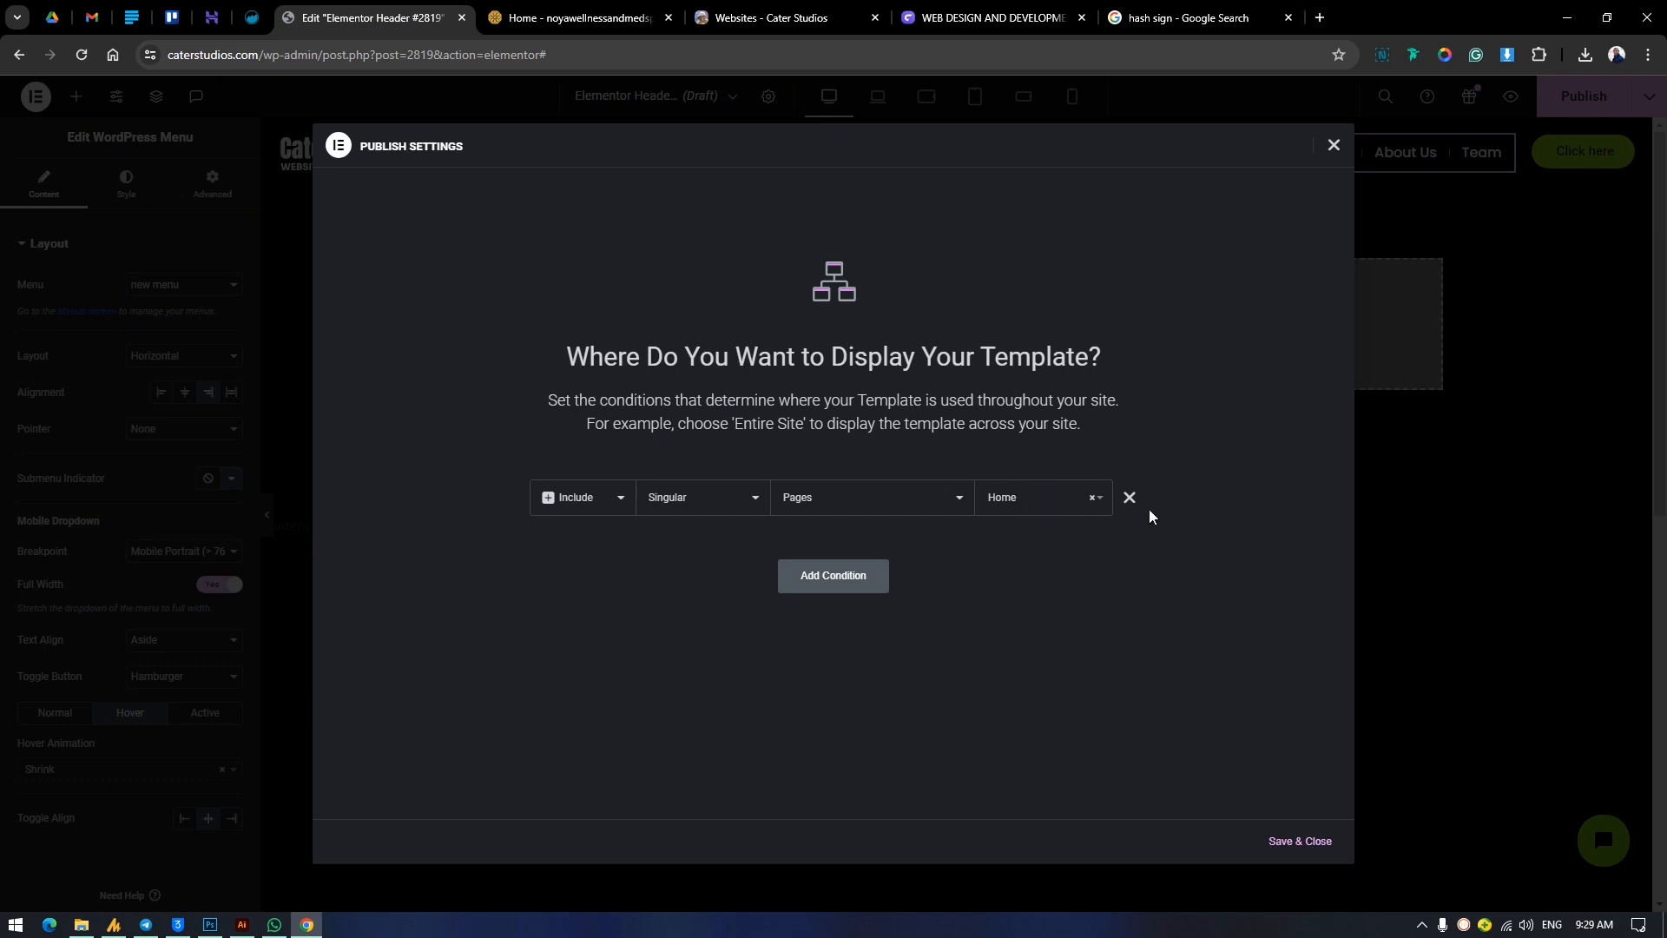
pyautogui.click(1292, 844)
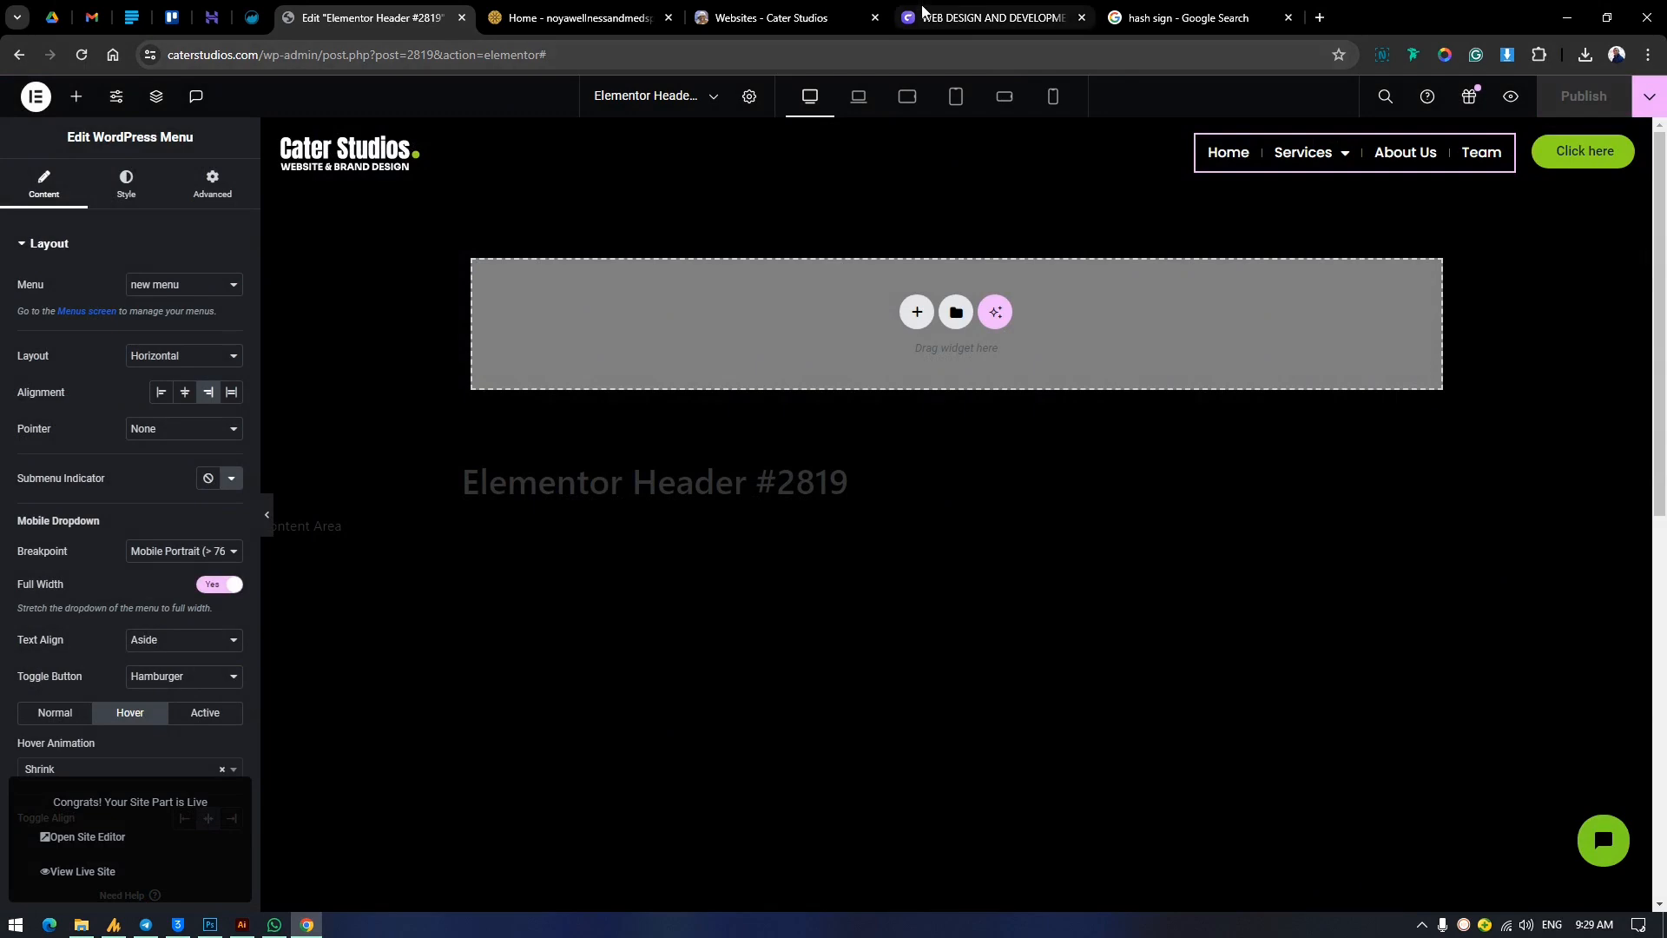
# Switch to the live Cater Studios site, reload the Websites page and open the Home page to check its header.
pyautogui.click(825, 17)
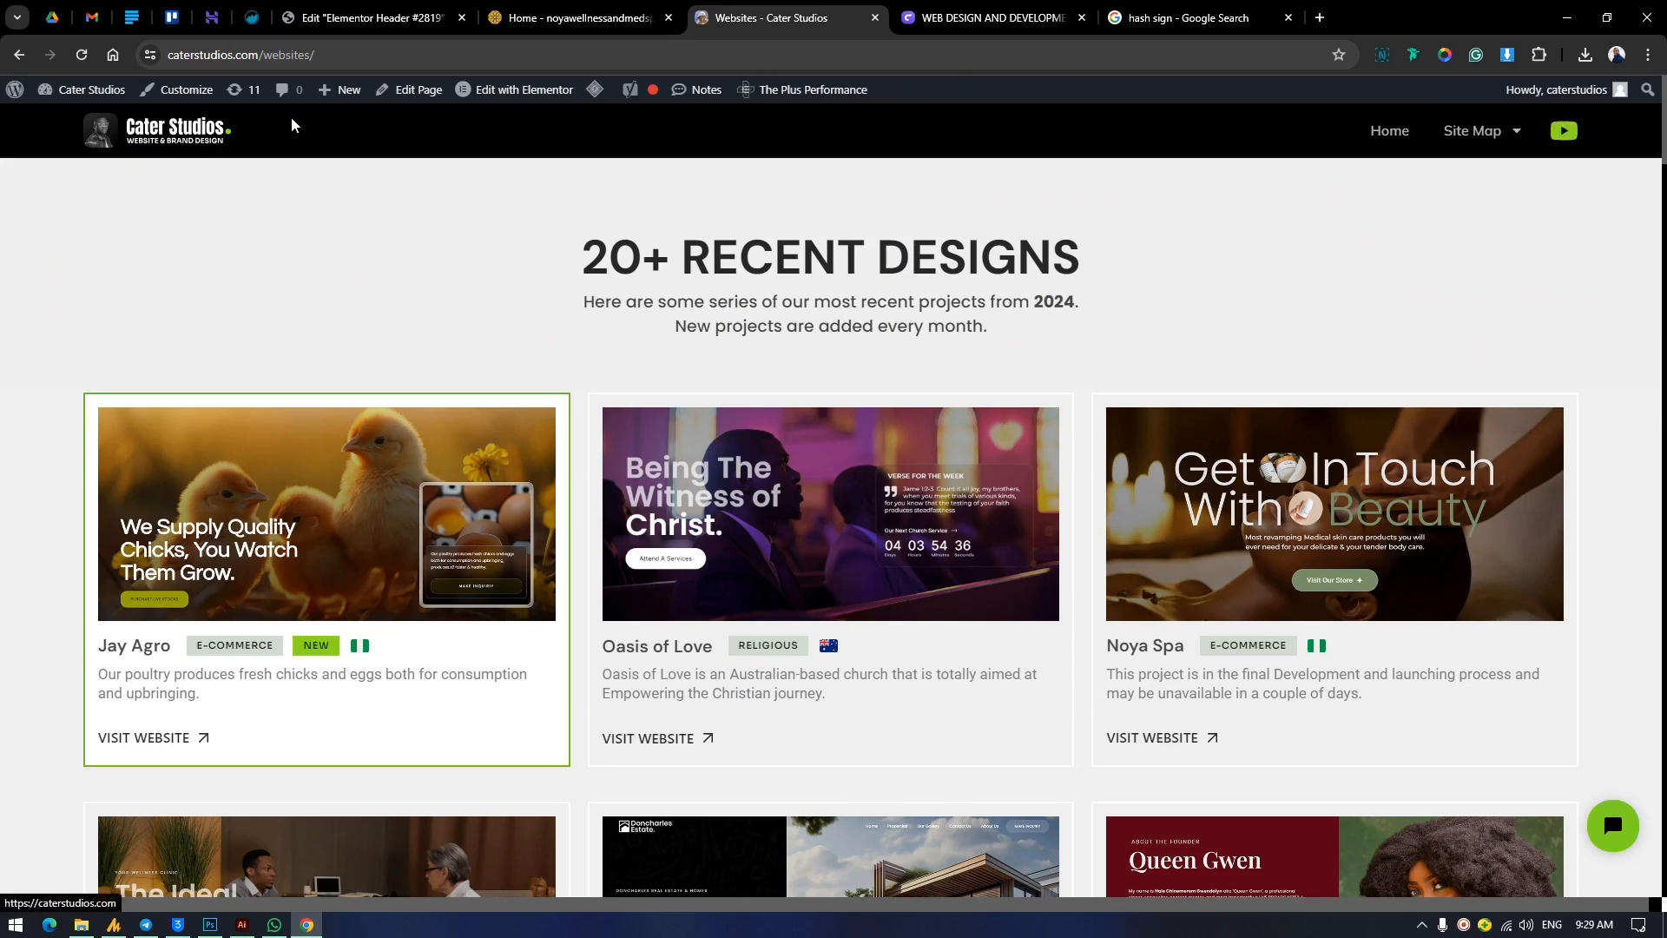
pyautogui.click(79, 61)
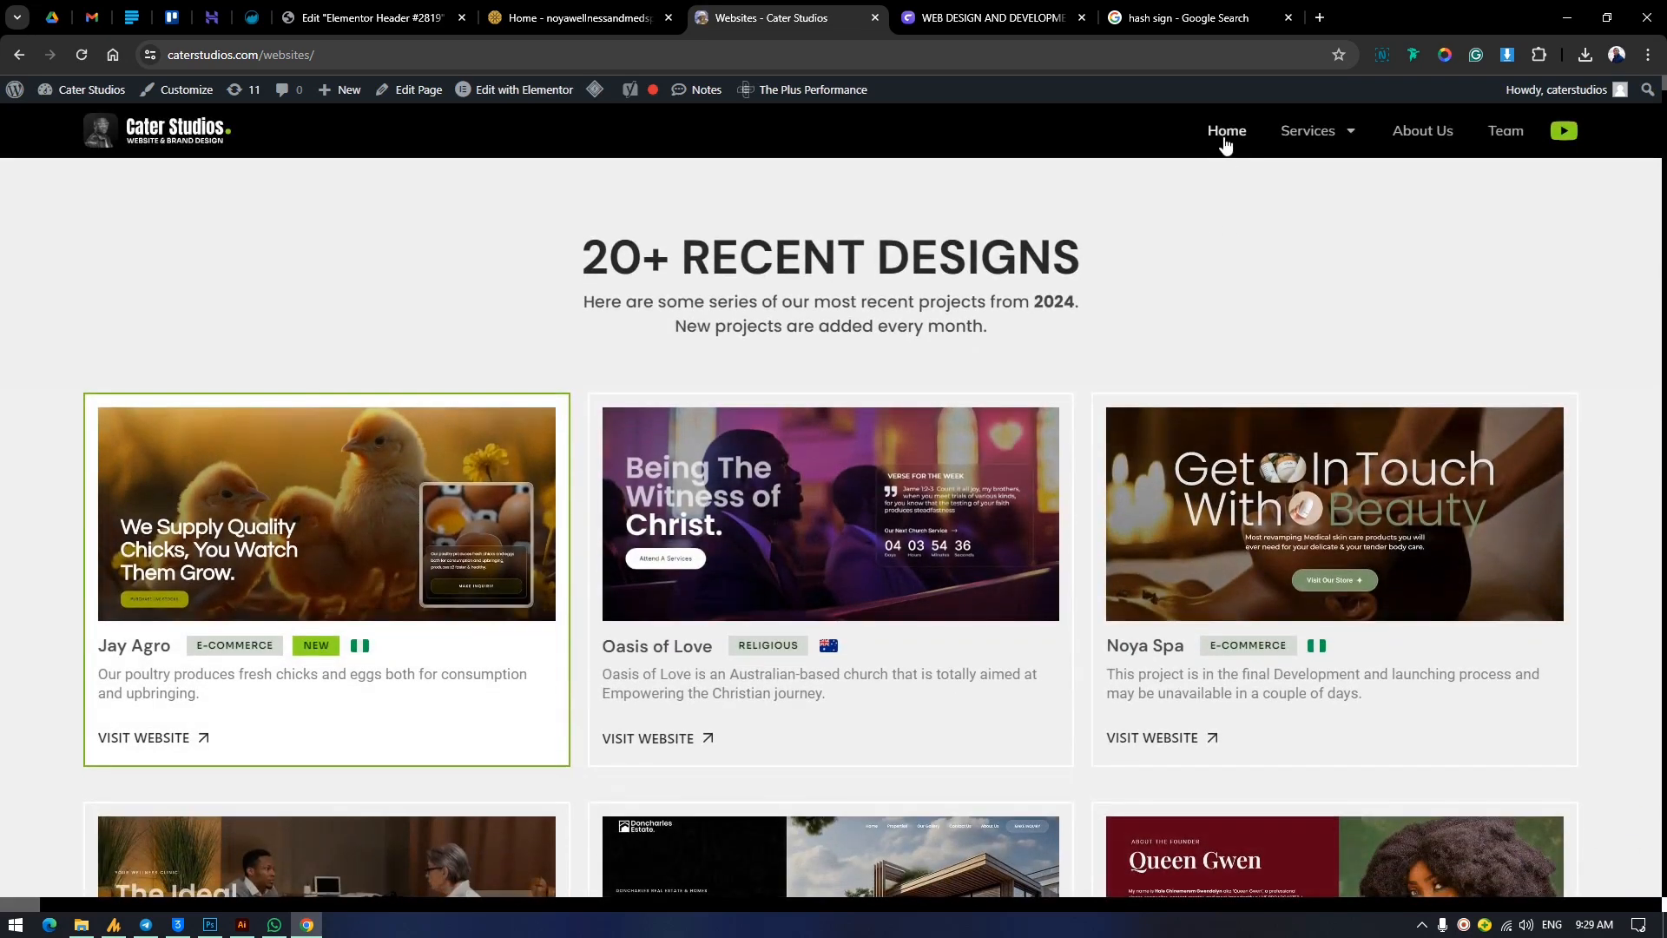
pyautogui.click(1227, 137)
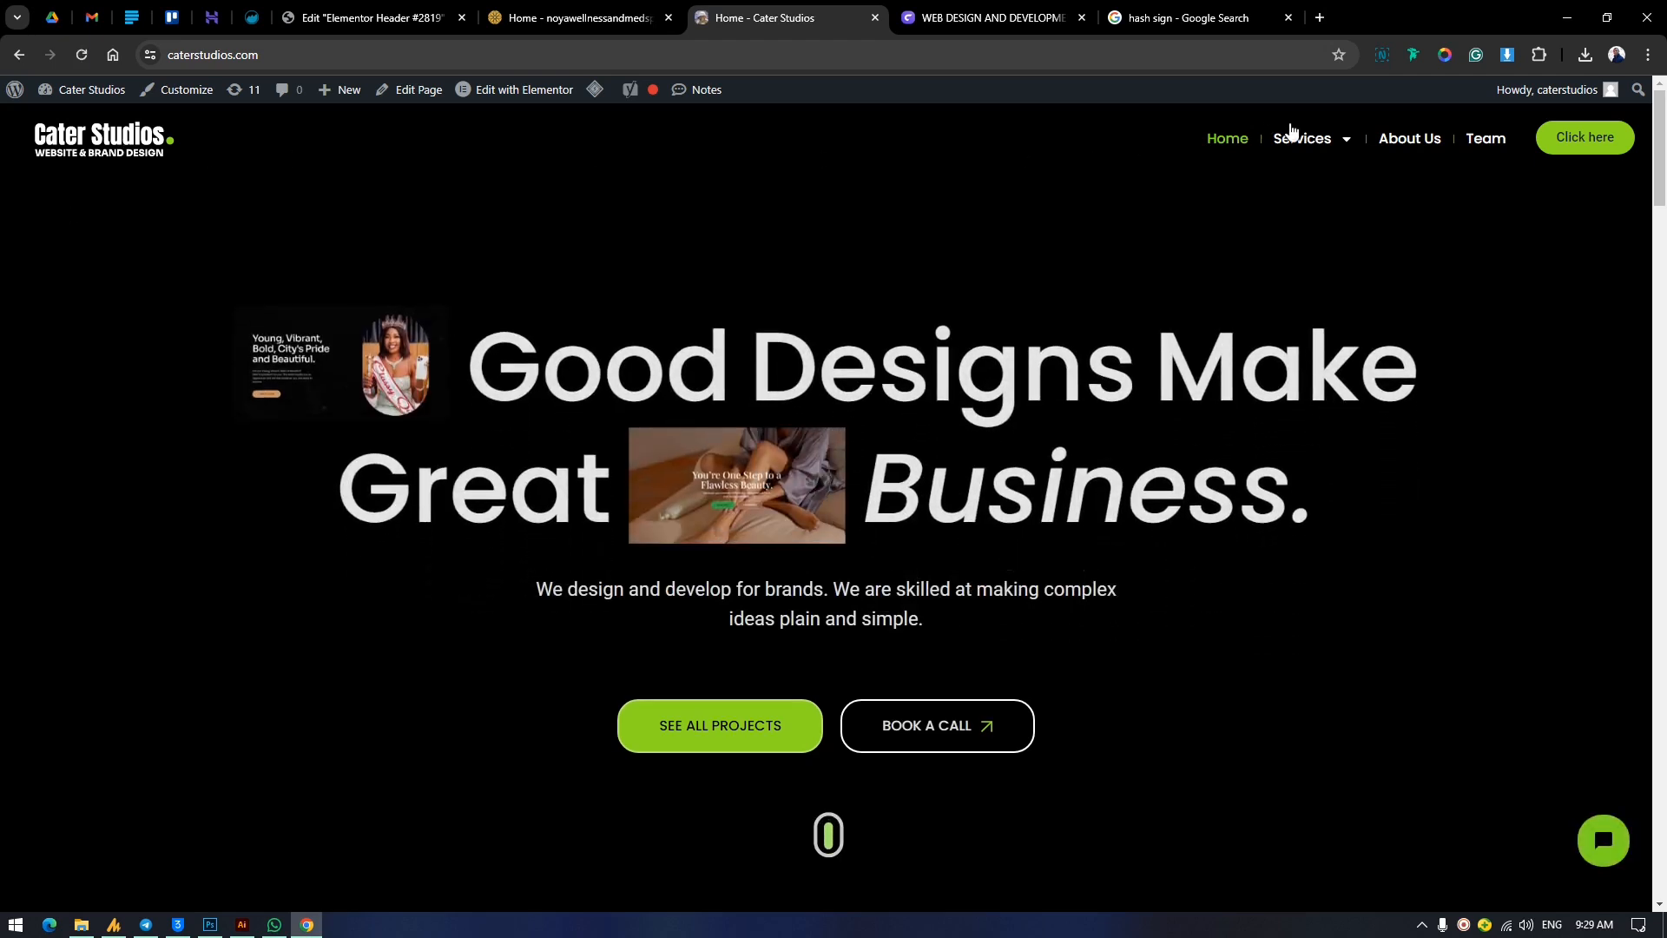
# Open Maintenance from the Websites submenu under Services and check that page's header and Services dropdown.
pyautogui.moveTo(1323, 143)
pyautogui.moveTo(1315, 198)
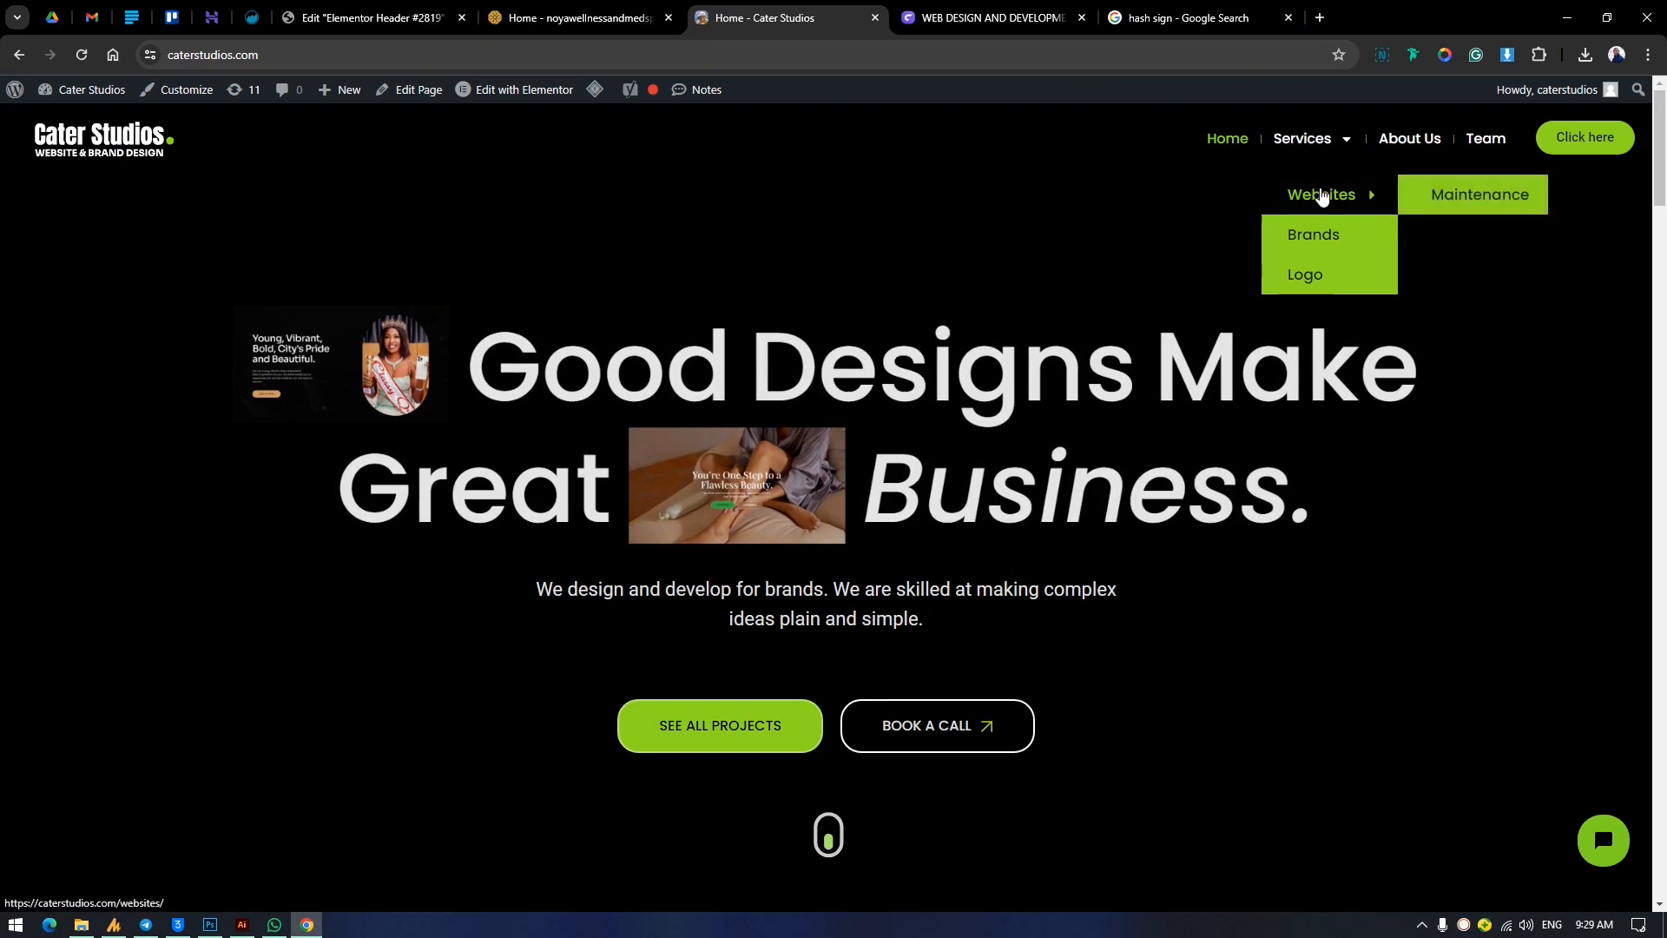
pyautogui.click(1468, 203)
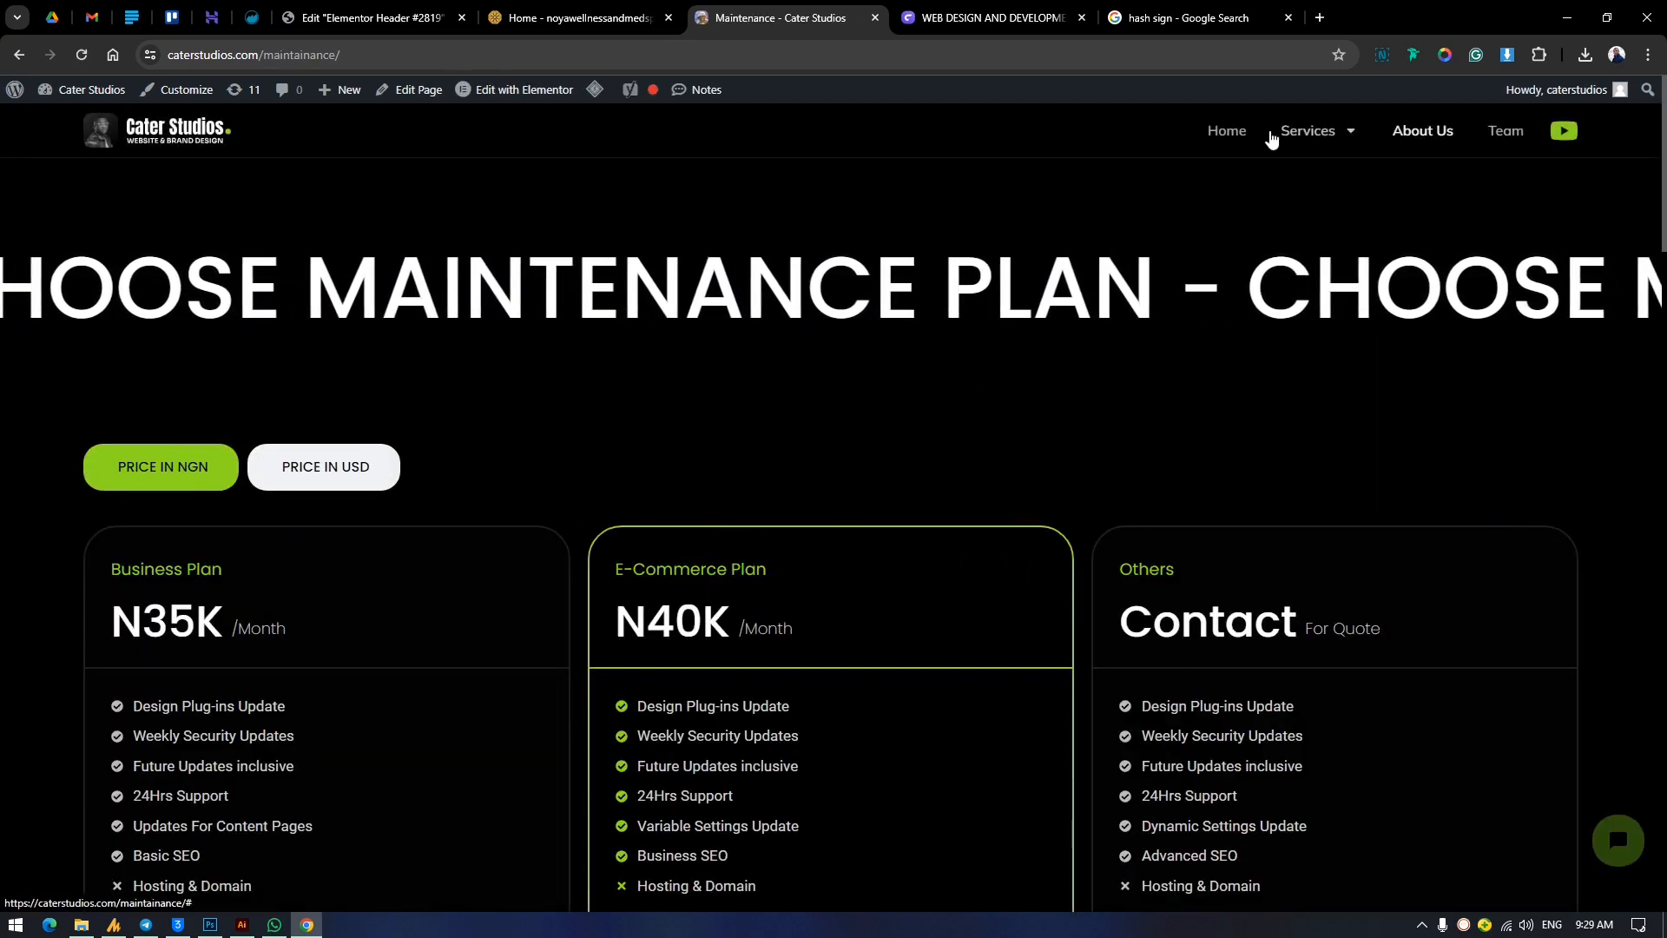
pyautogui.moveTo(1296, 137)
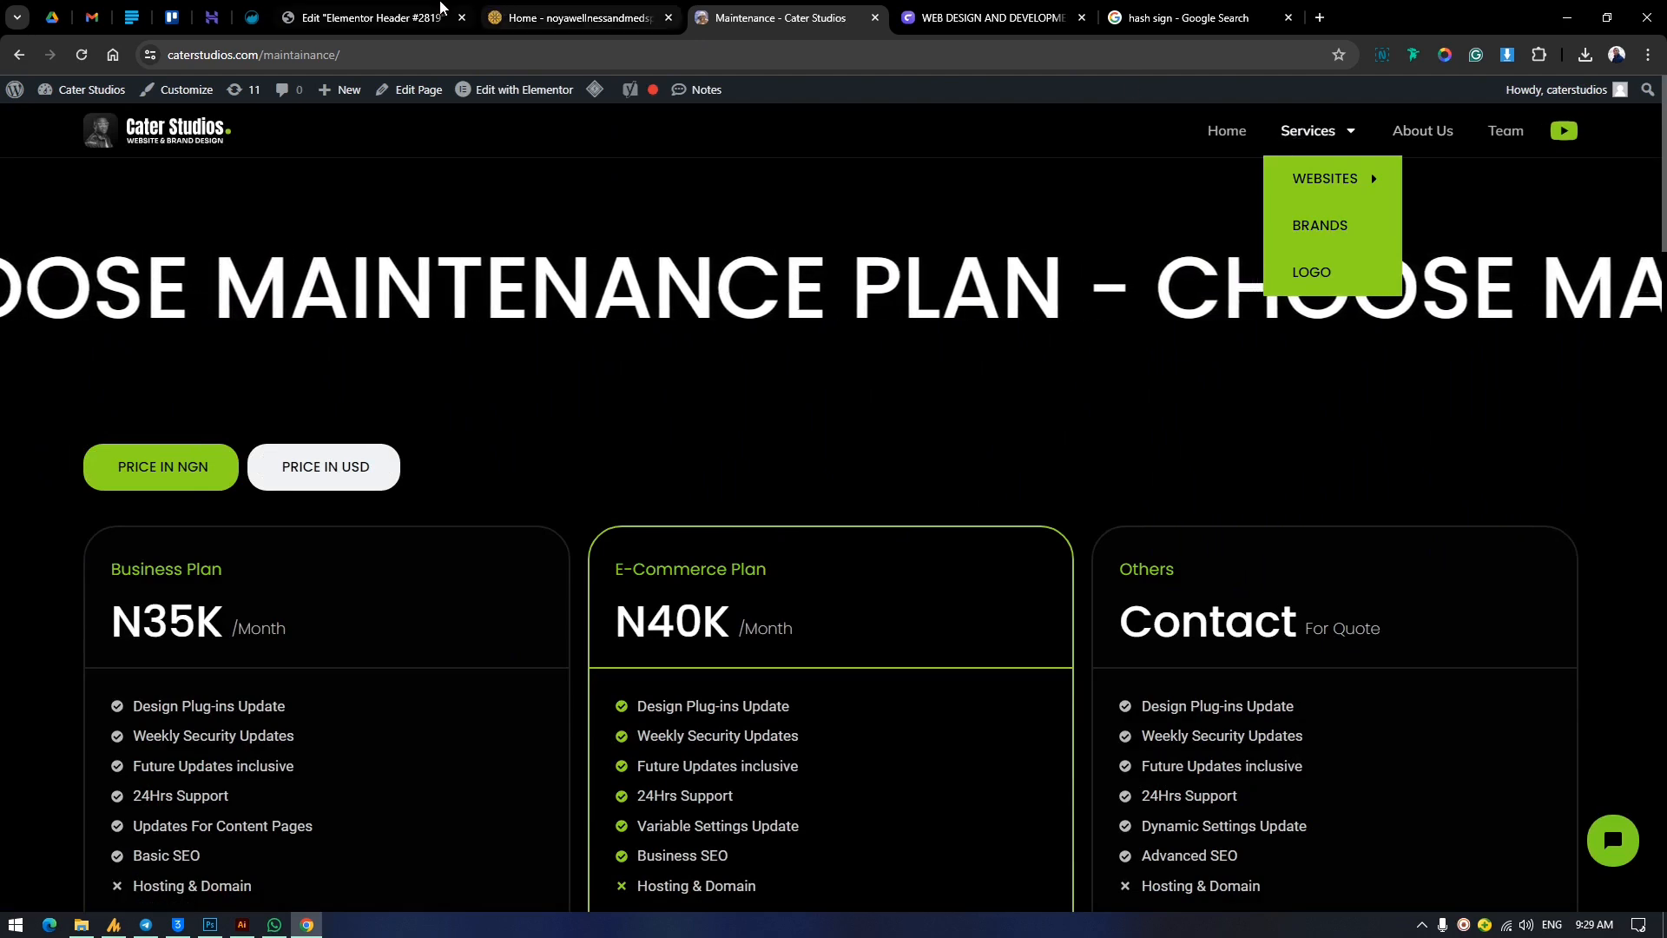
# Back in the header template, give the header container a classic background in the global Accent color.
pyautogui.click(411, 24)
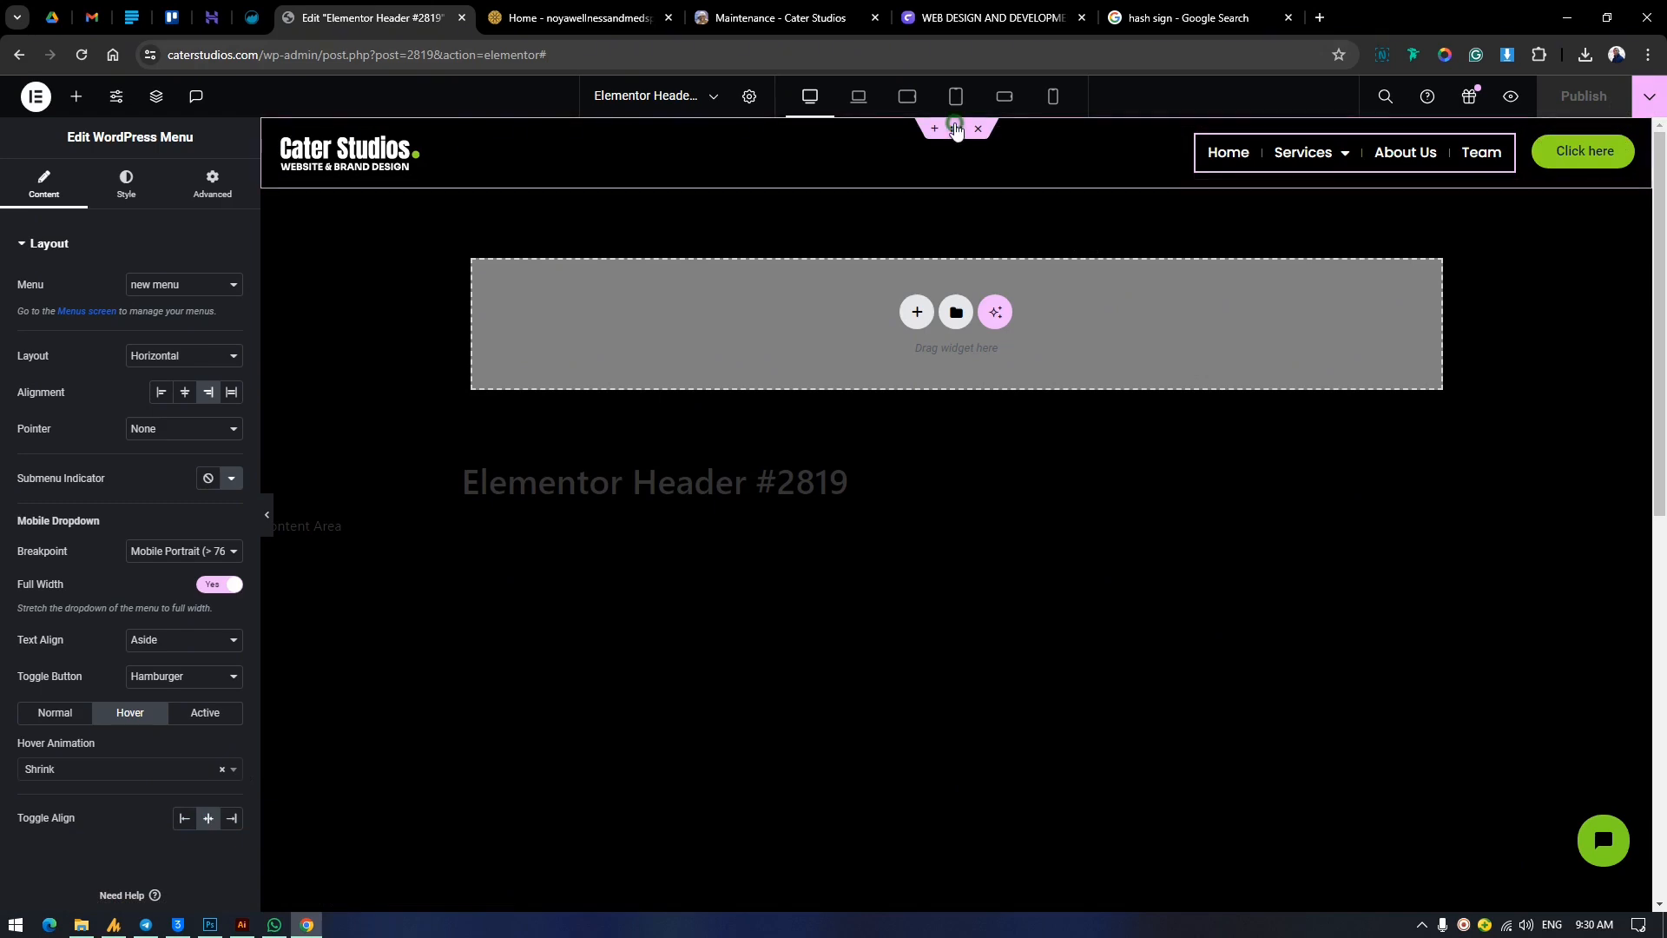
pyautogui.click(382, 182)
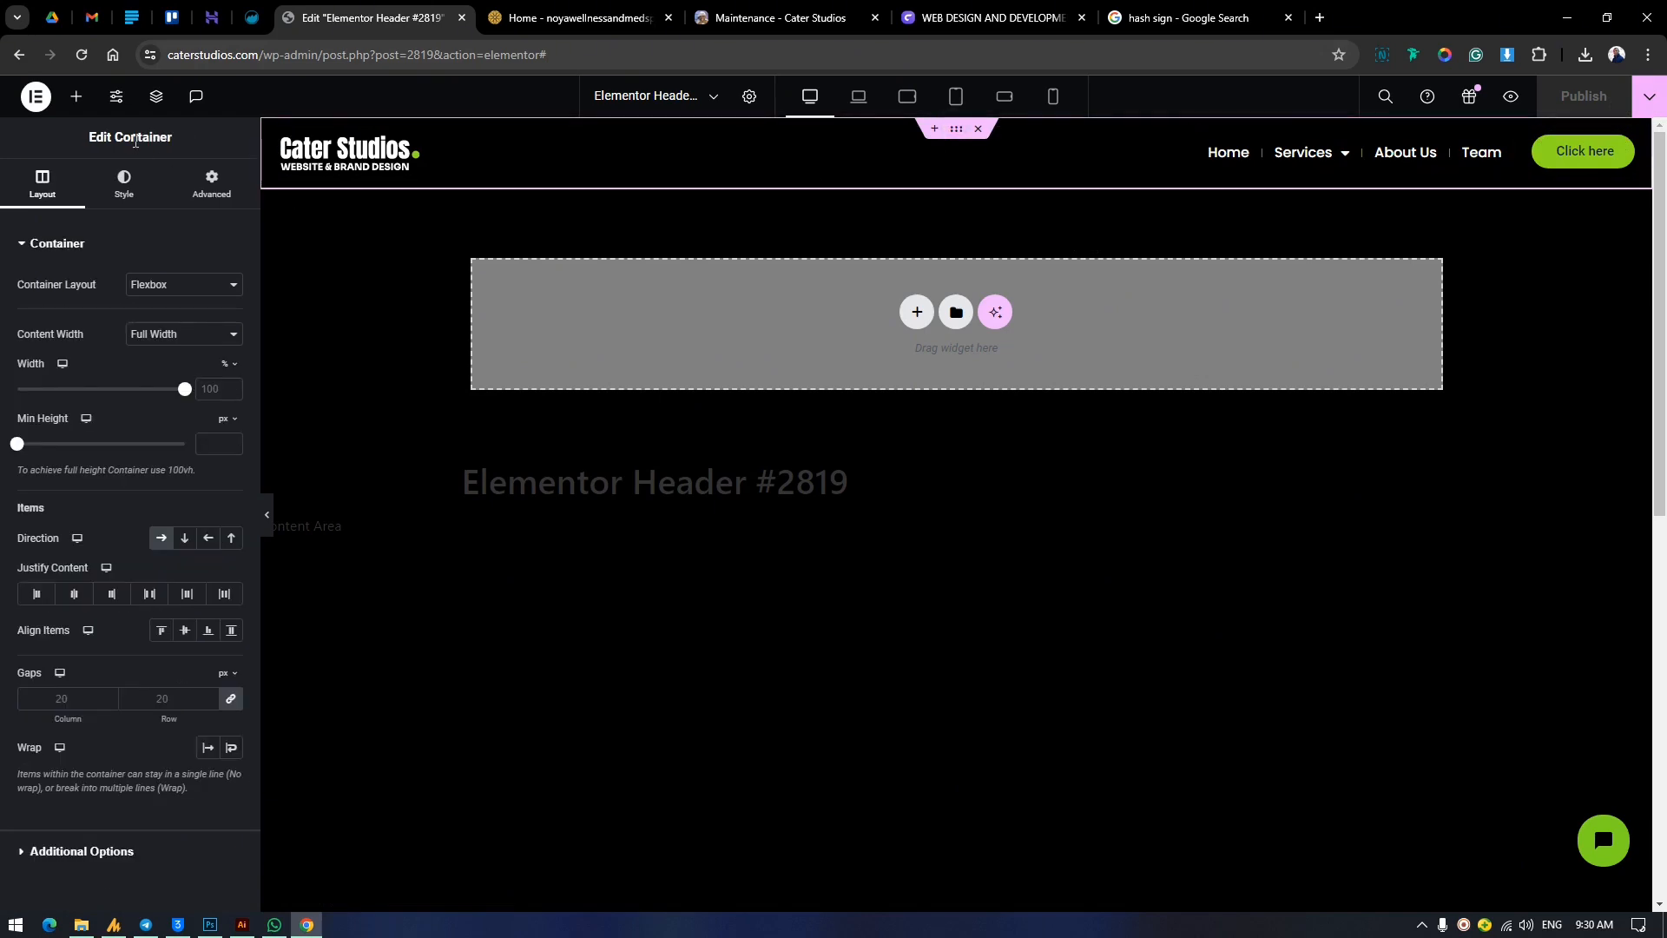
pyautogui.click(123, 184)
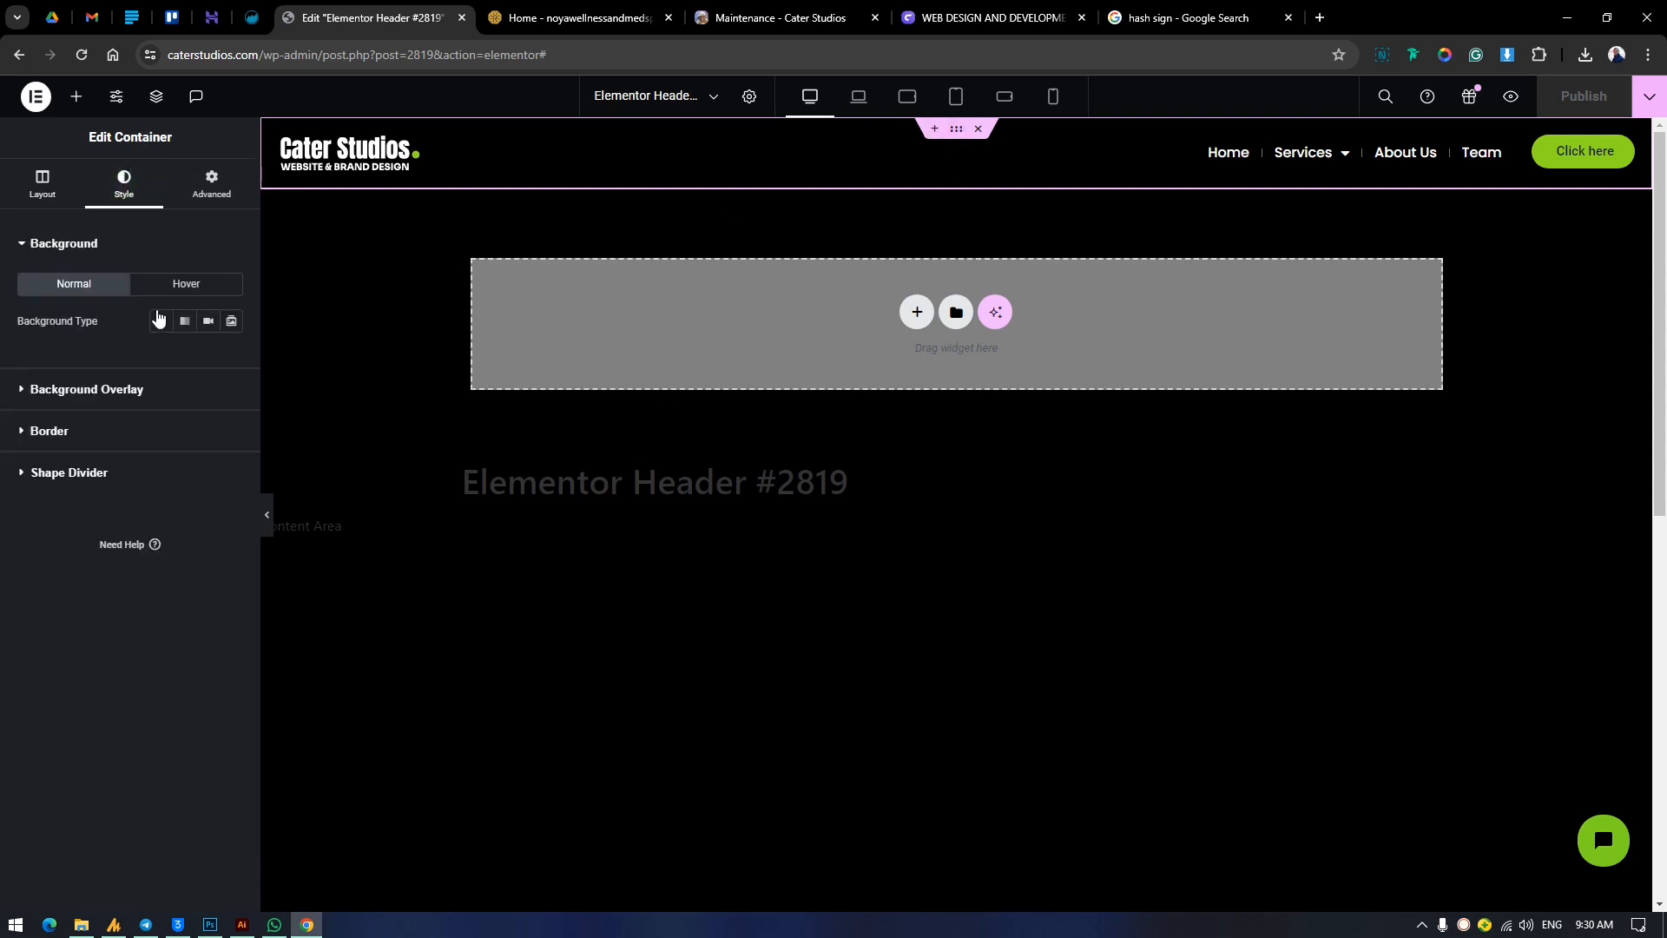
pyautogui.click(160, 321)
pyautogui.click(209, 356)
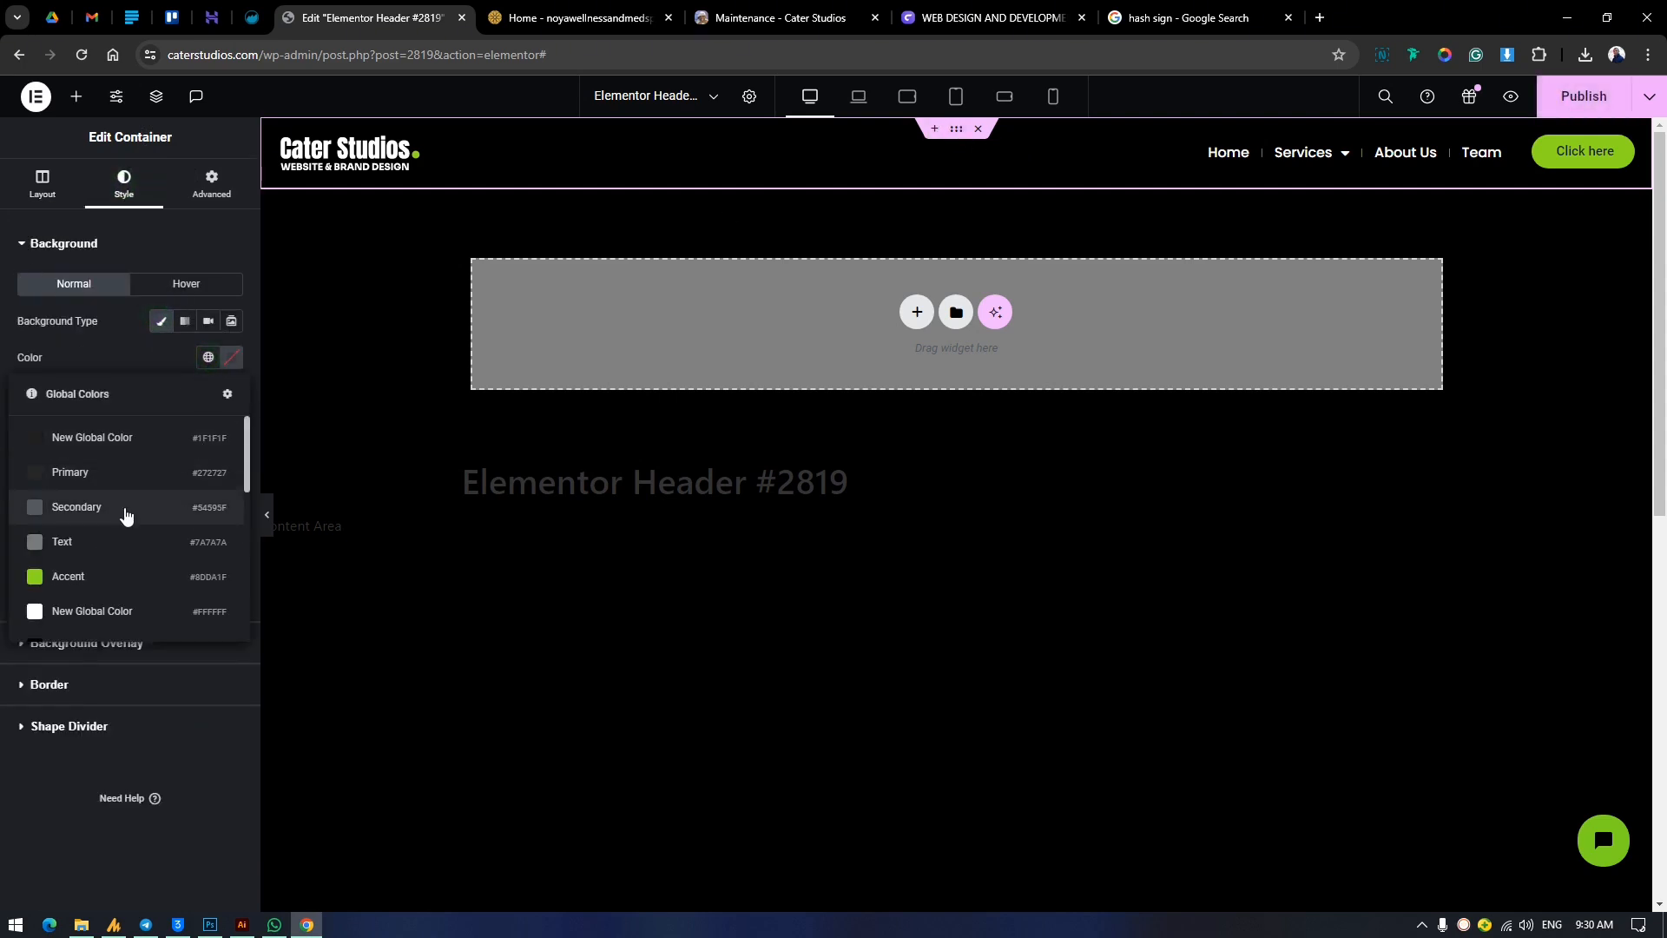
pyautogui.click(86, 577)
# Try the grey-green global color as the header container's background.
pyautogui.click(207, 358)
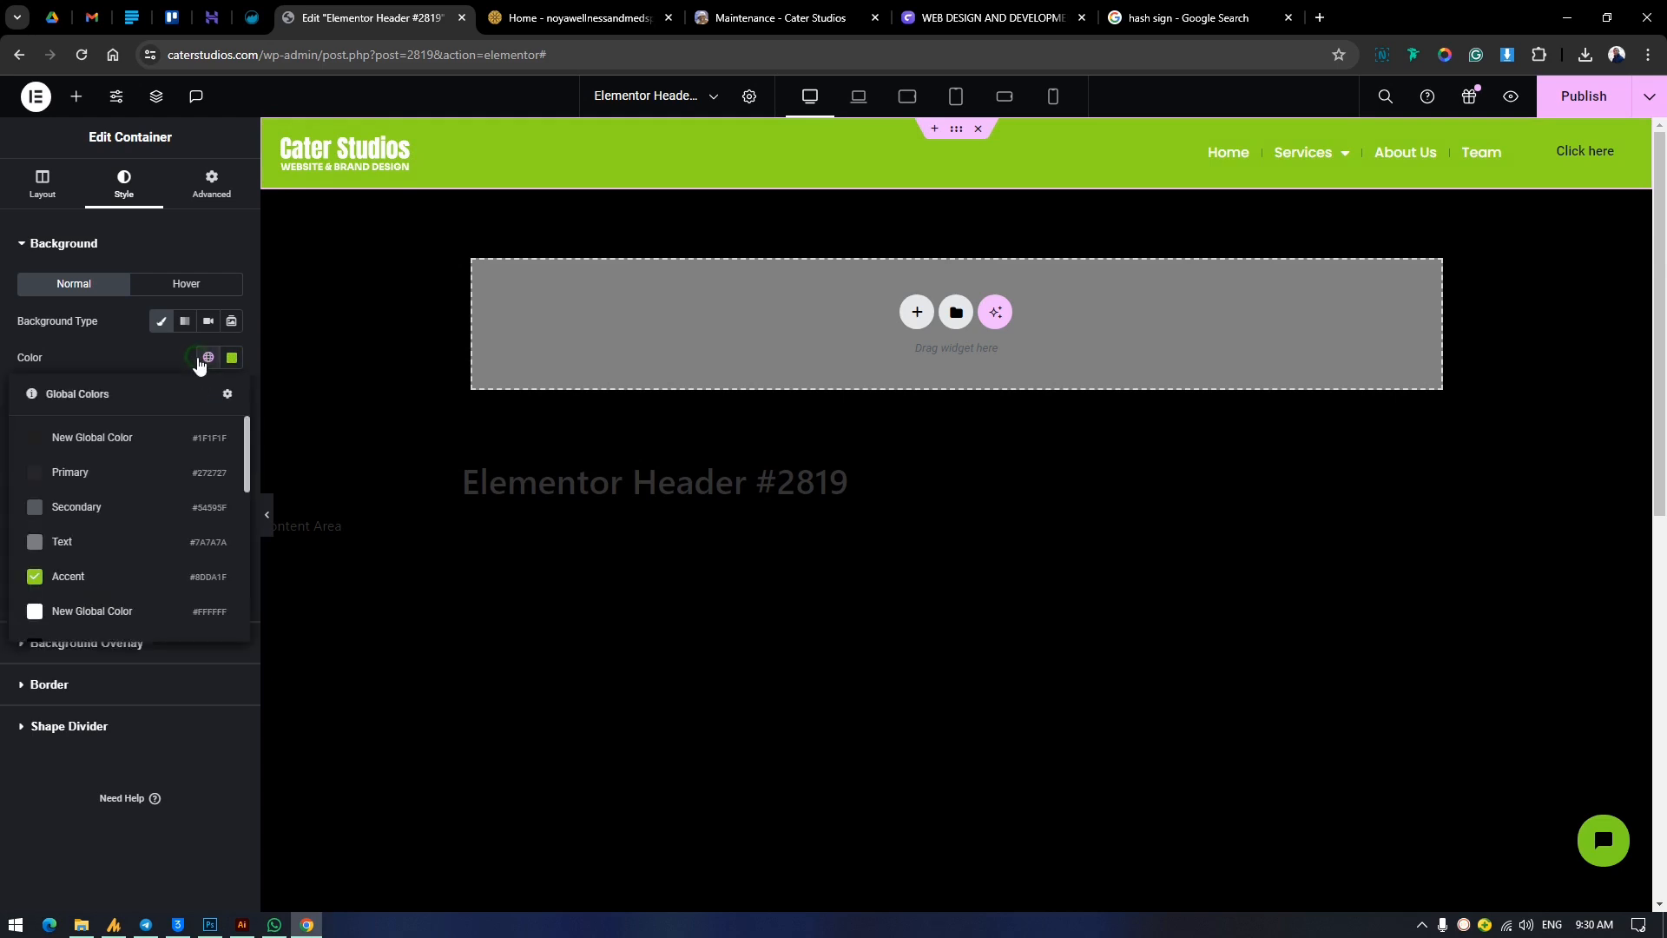
pyautogui.scroll(-1, 120, 607)
pyautogui.scroll(-3, 120, 607)
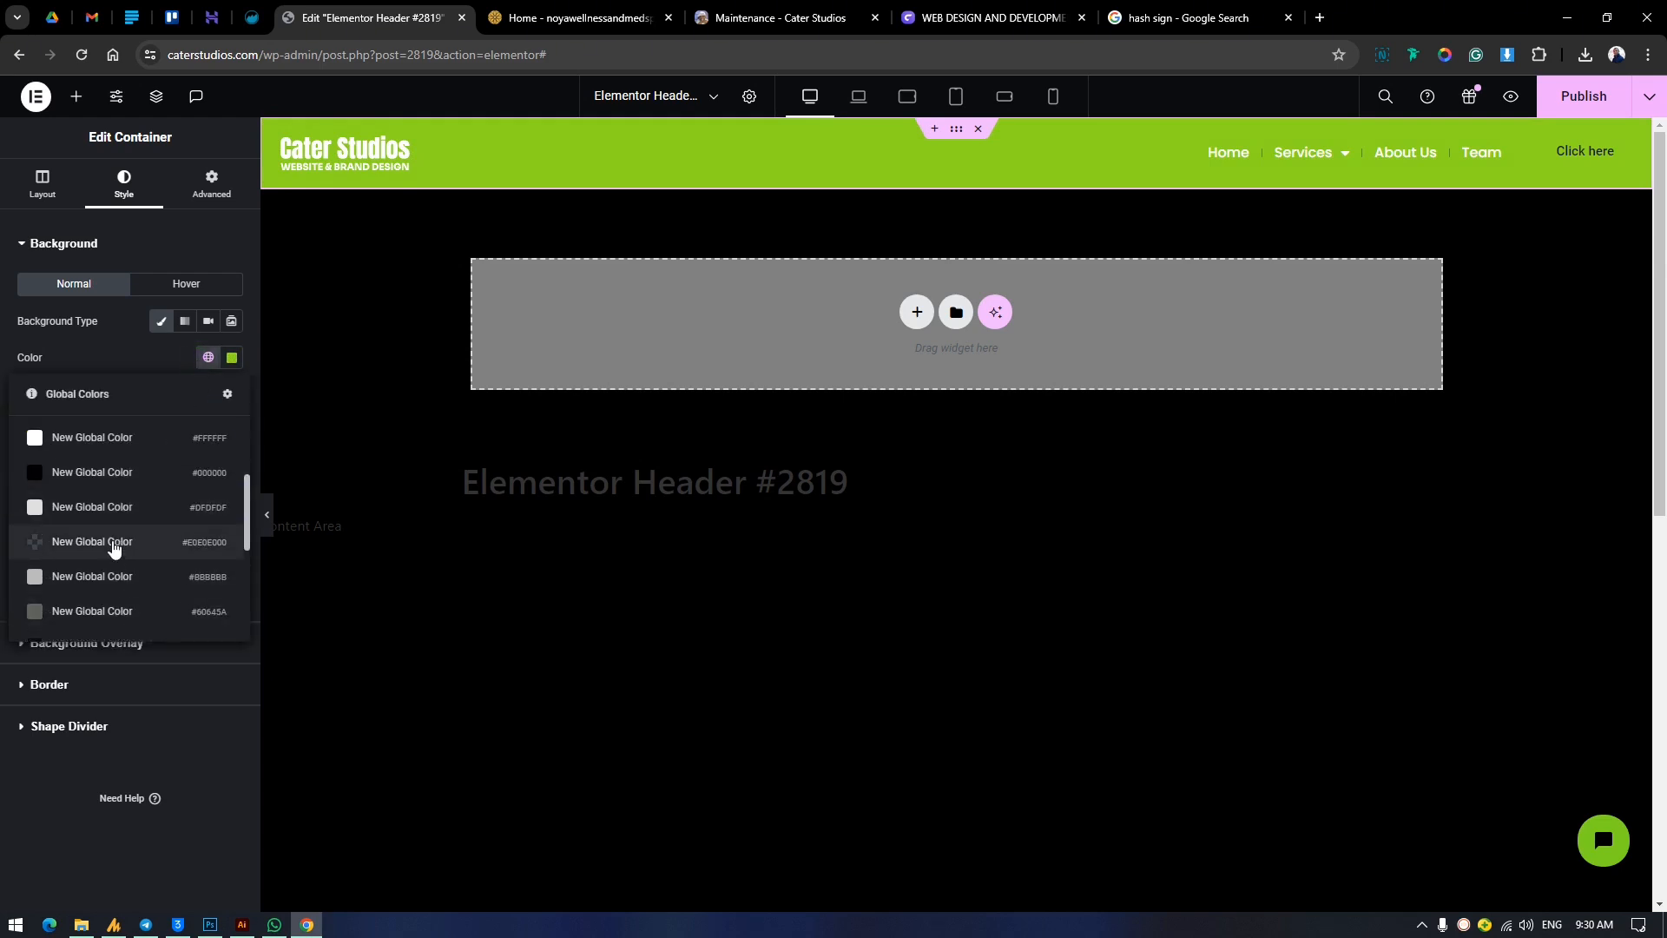
pyautogui.click(92, 611)
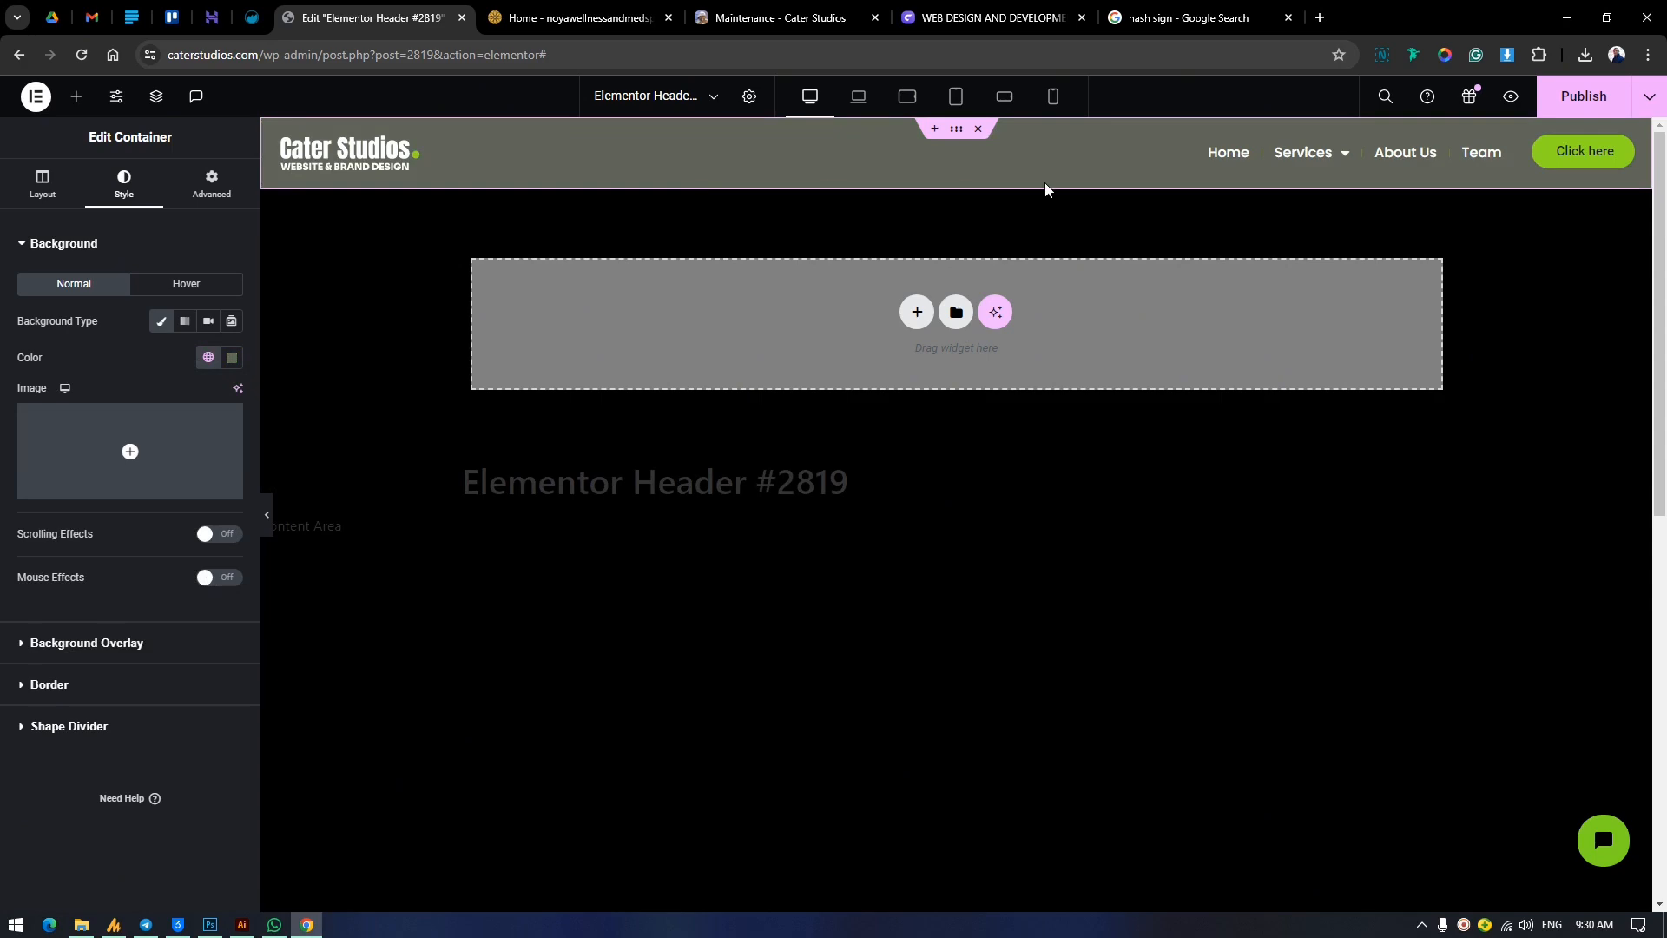
# Set the header container's background to the global color #1F1F1F and publish the change.
pyautogui.click(215, 361)
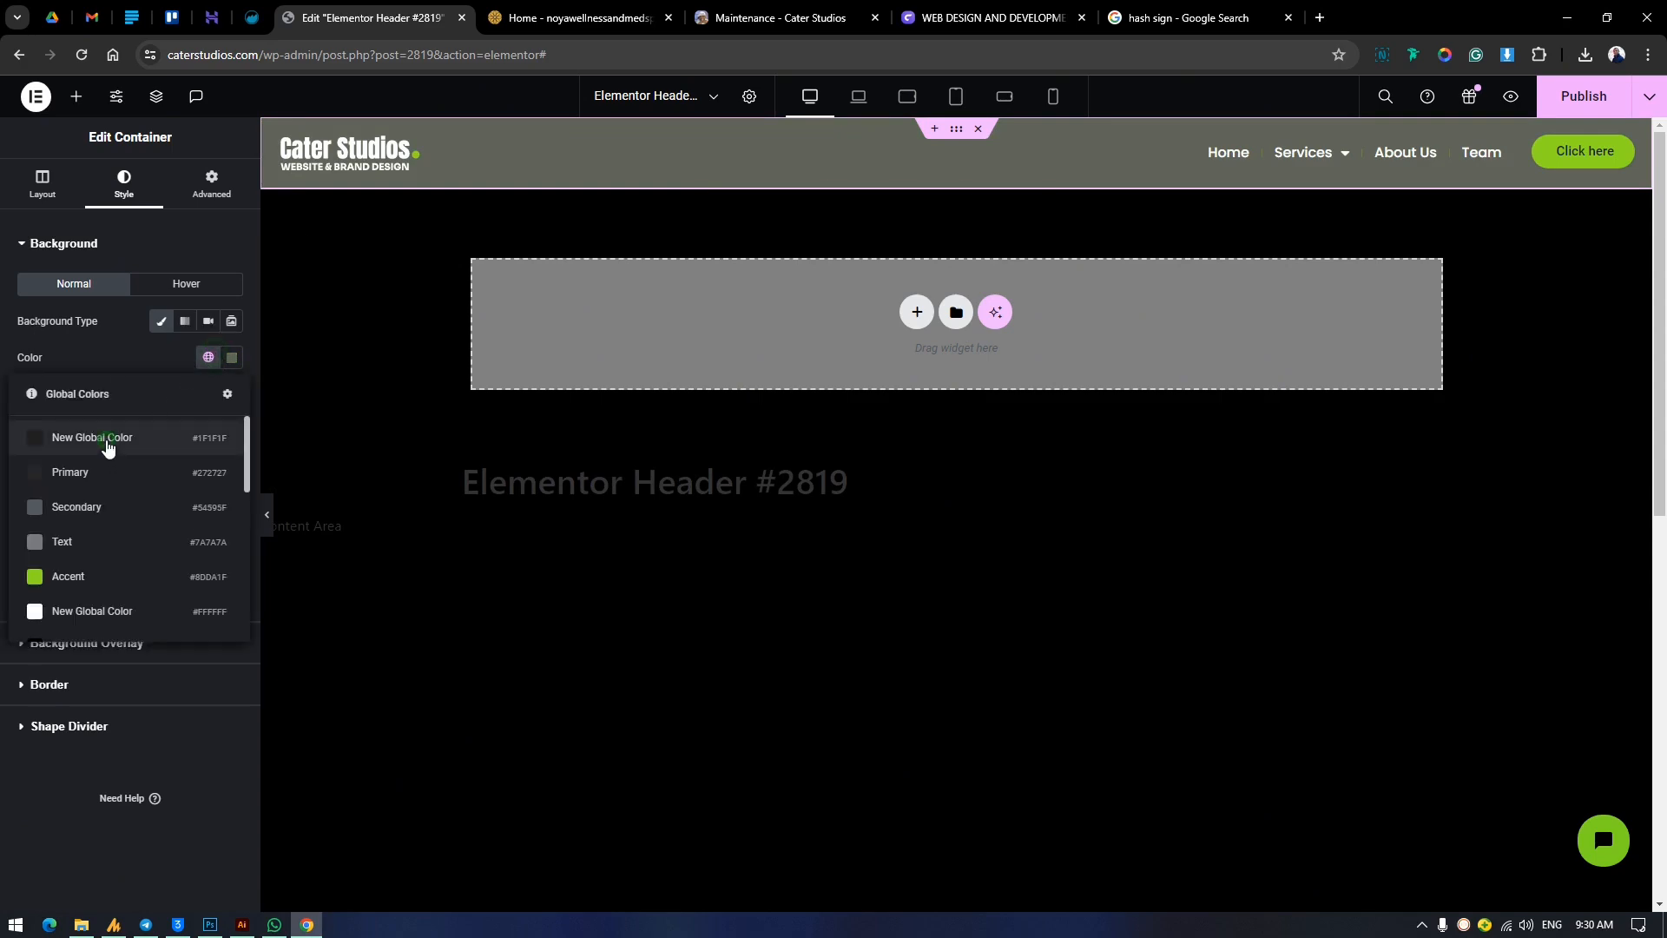
pyautogui.click(119, 441)
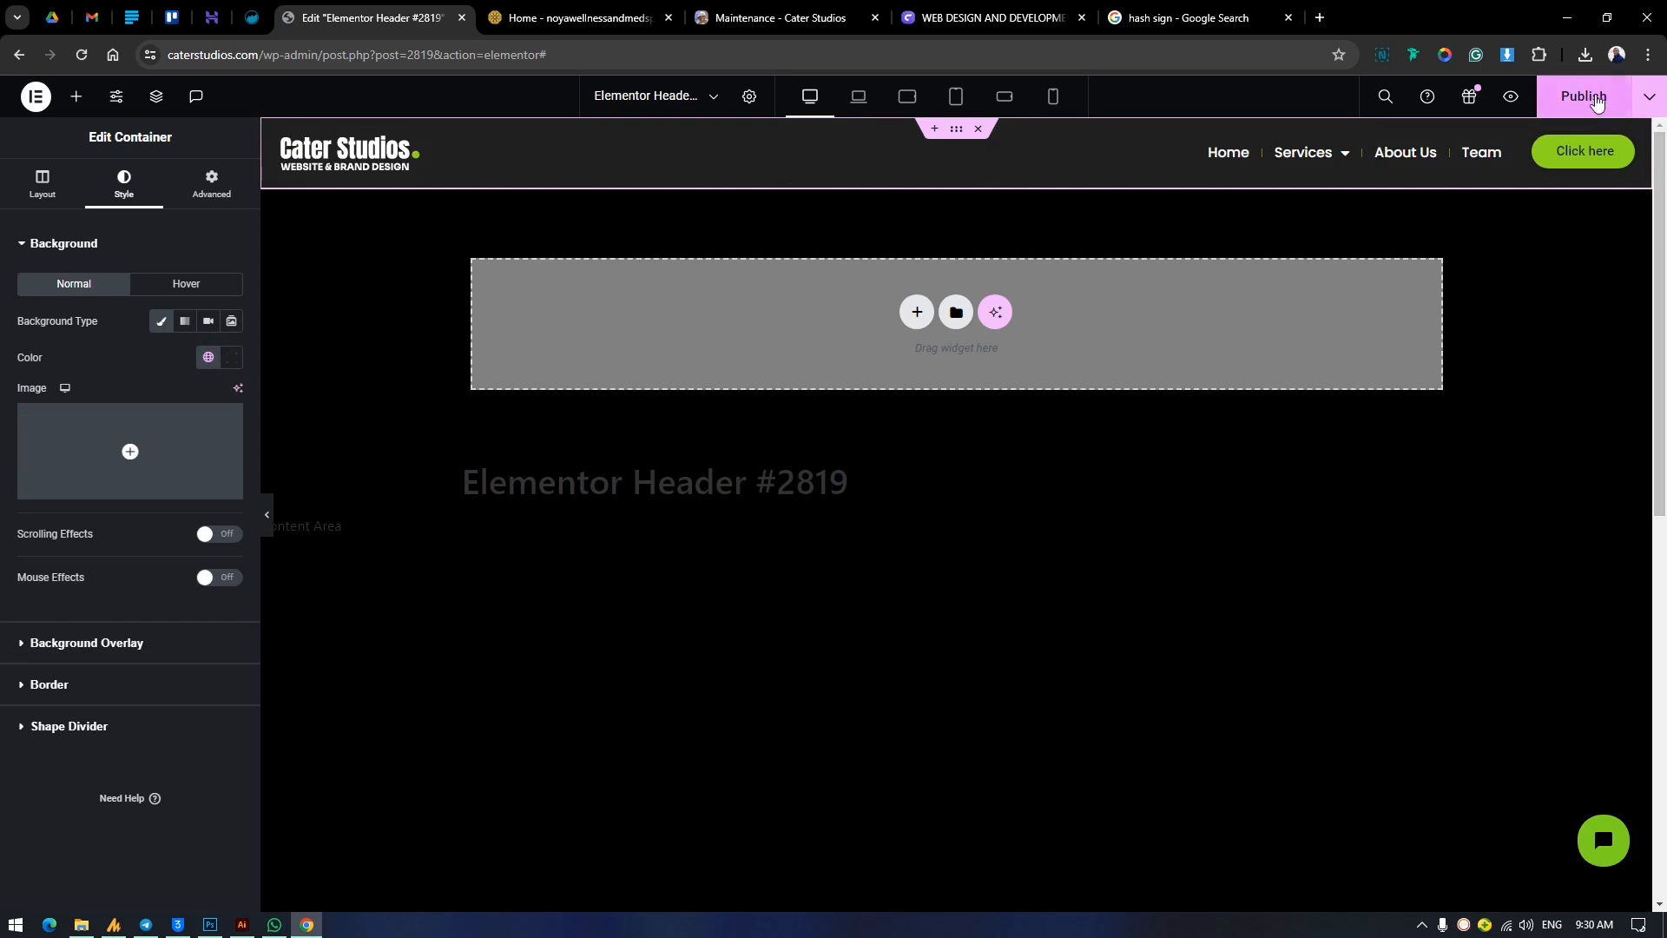
pyautogui.click(1596, 101)
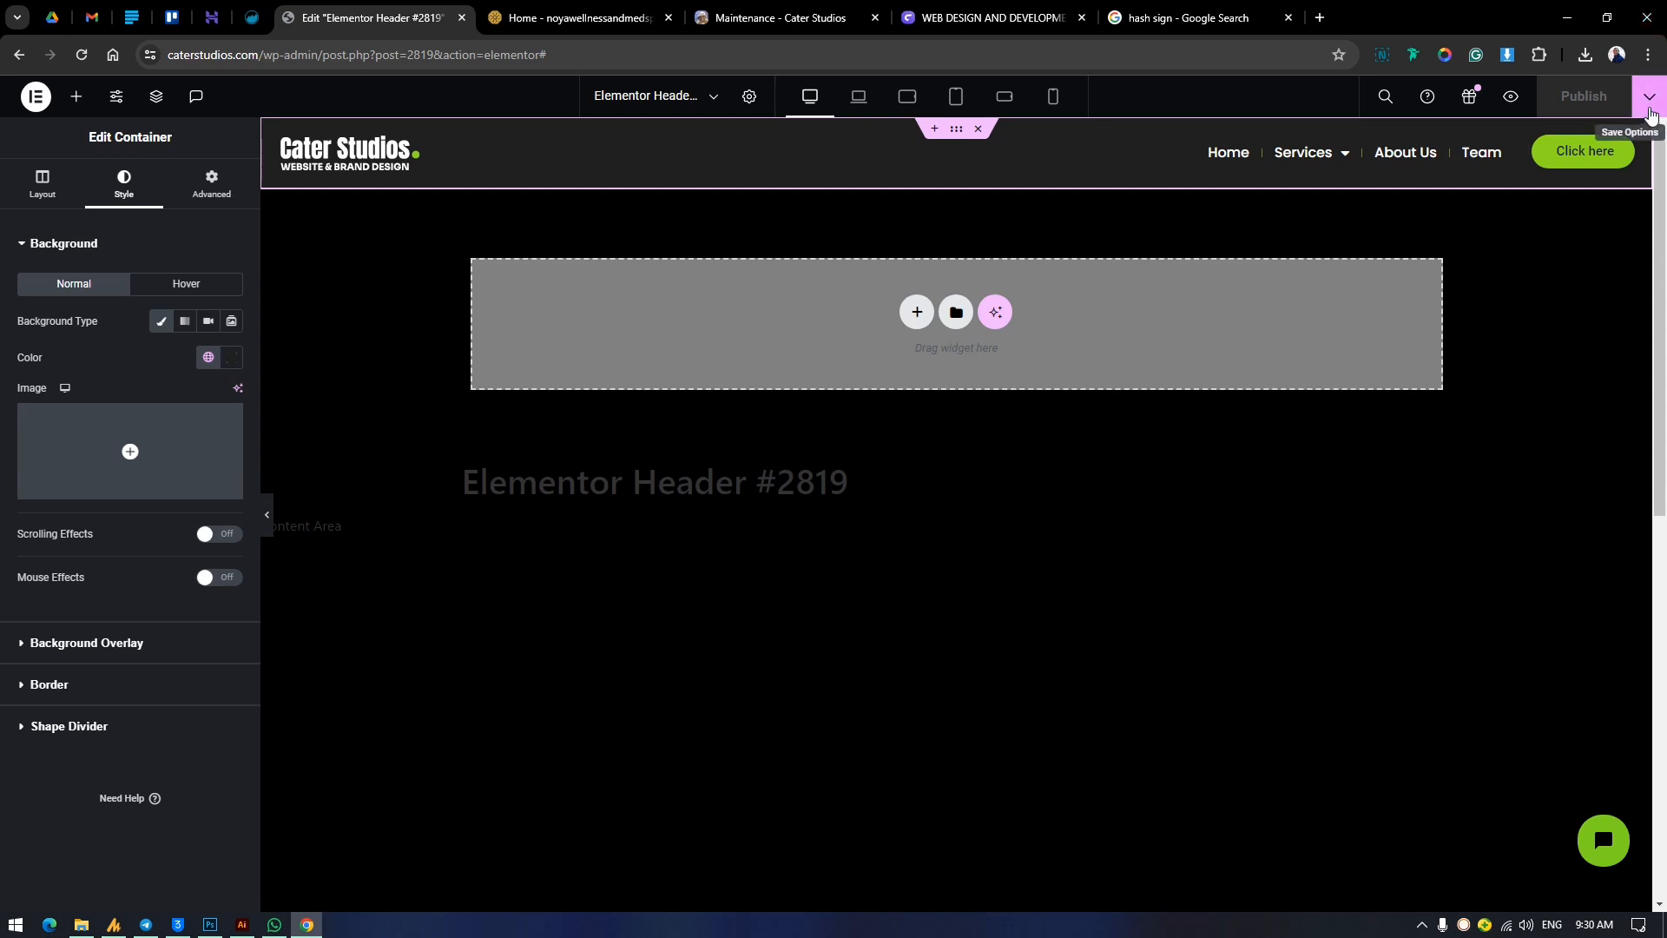
# Reopen the header's display conditions and replace the Home page with the Logo page in the Pages condition.
pyautogui.click(1650, 102)
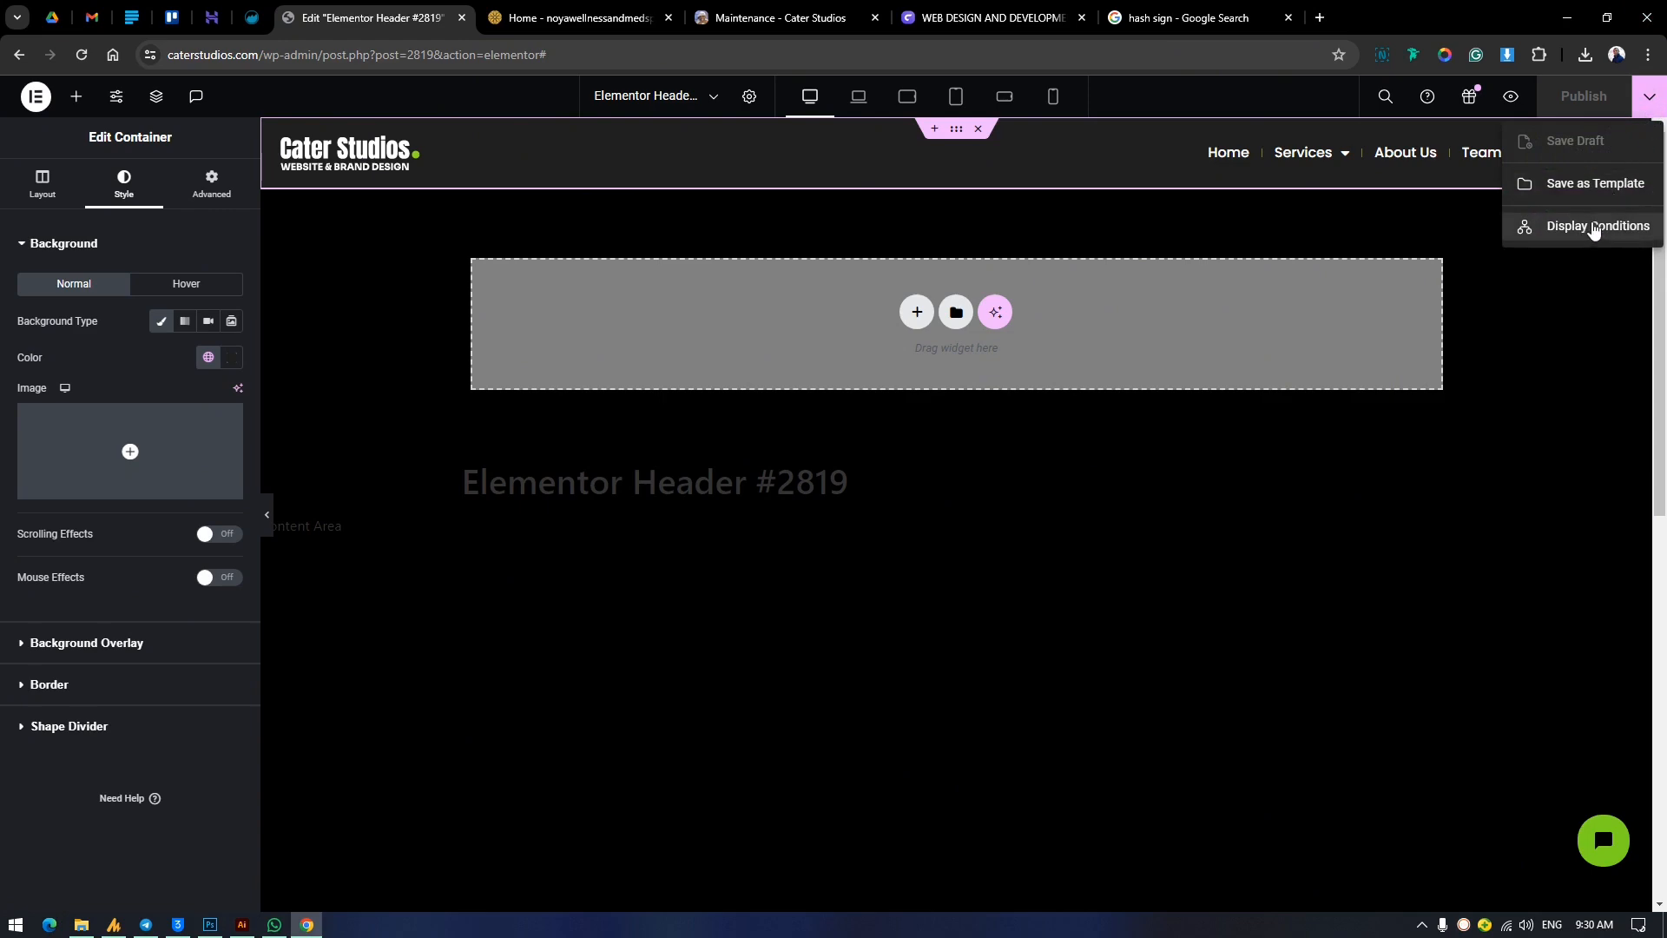
pyautogui.click(1594, 228)
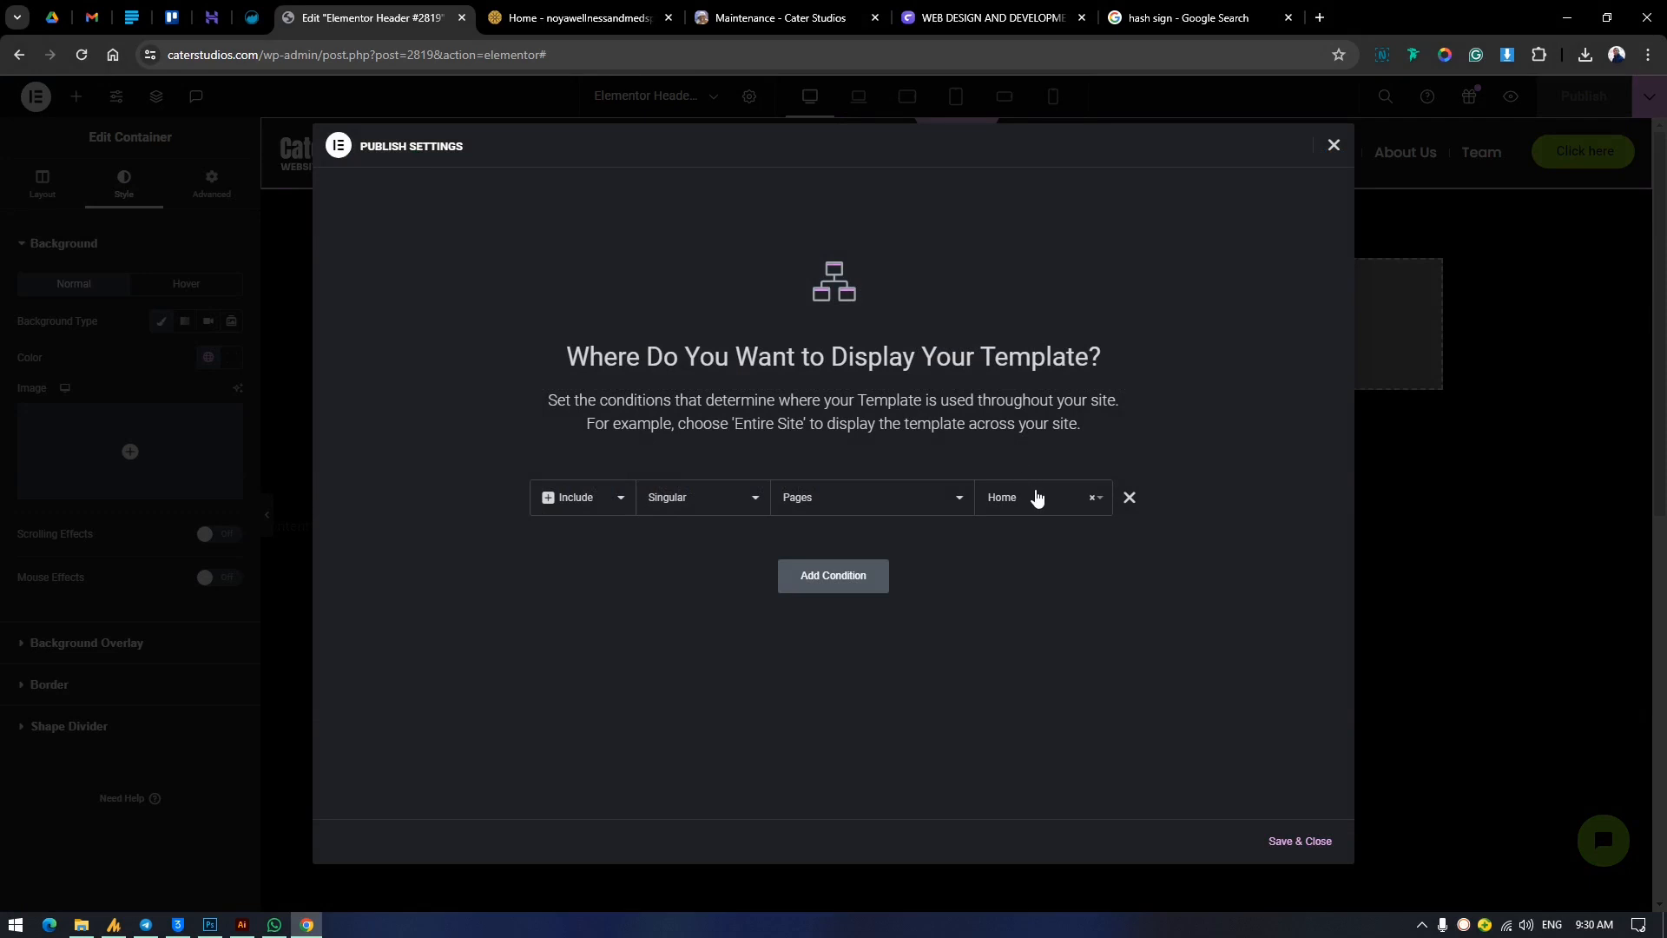
pyautogui.click(1036, 493)
pyautogui.click(1093, 500)
pyautogui.click(1093, 501)
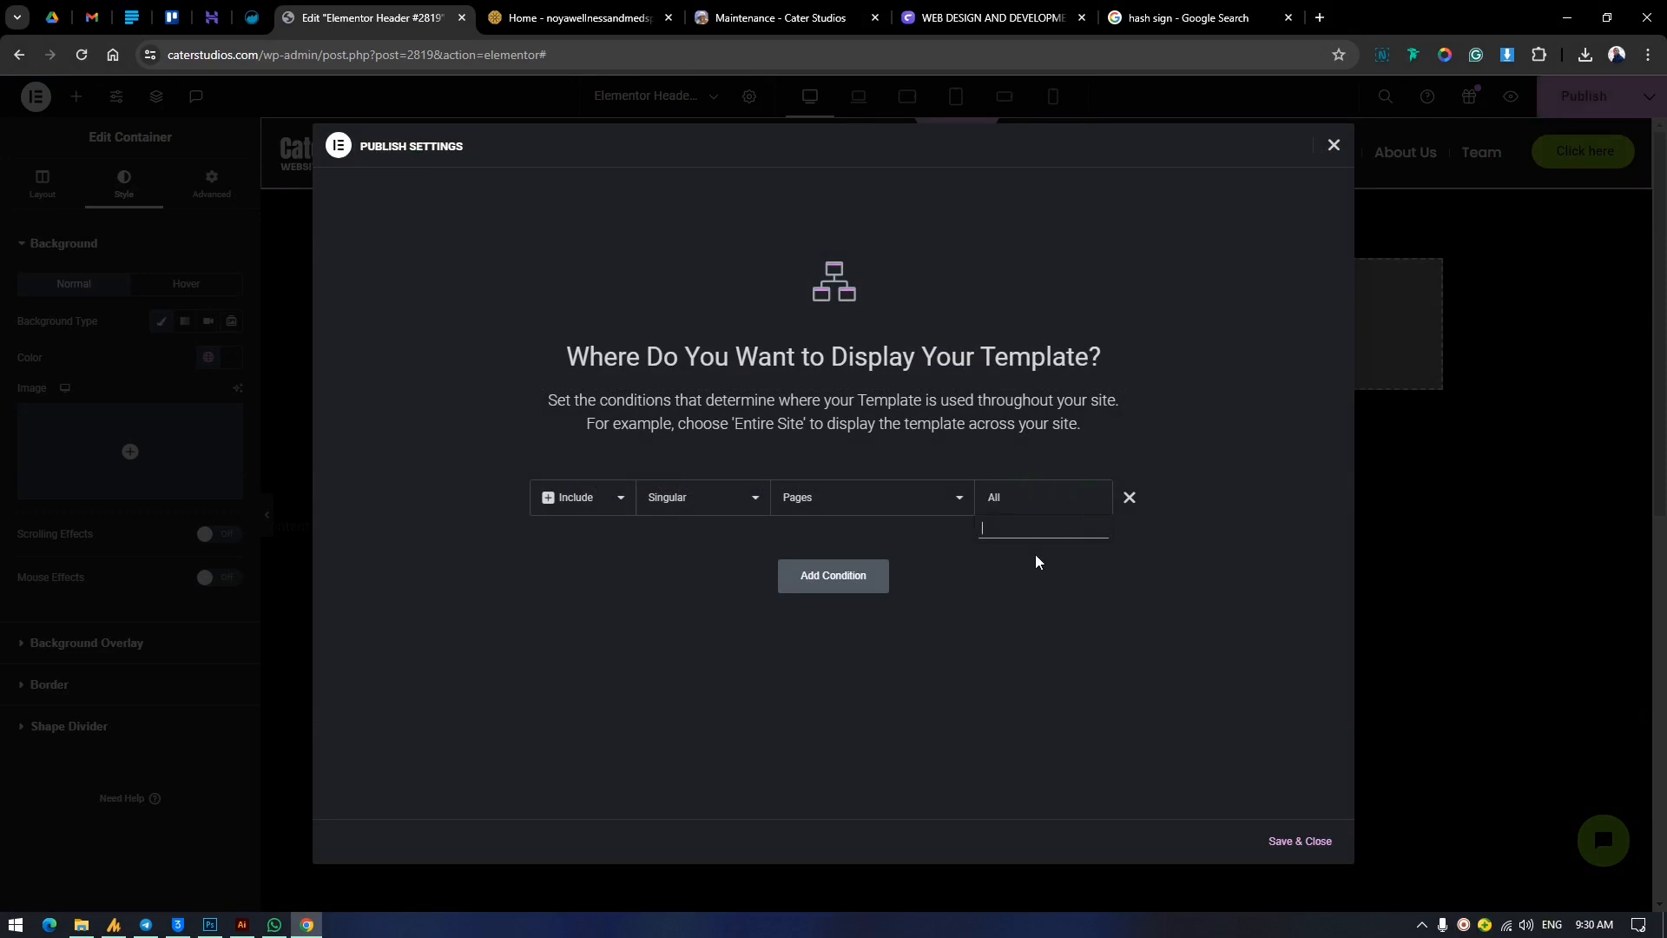
pyautogui.write('con')
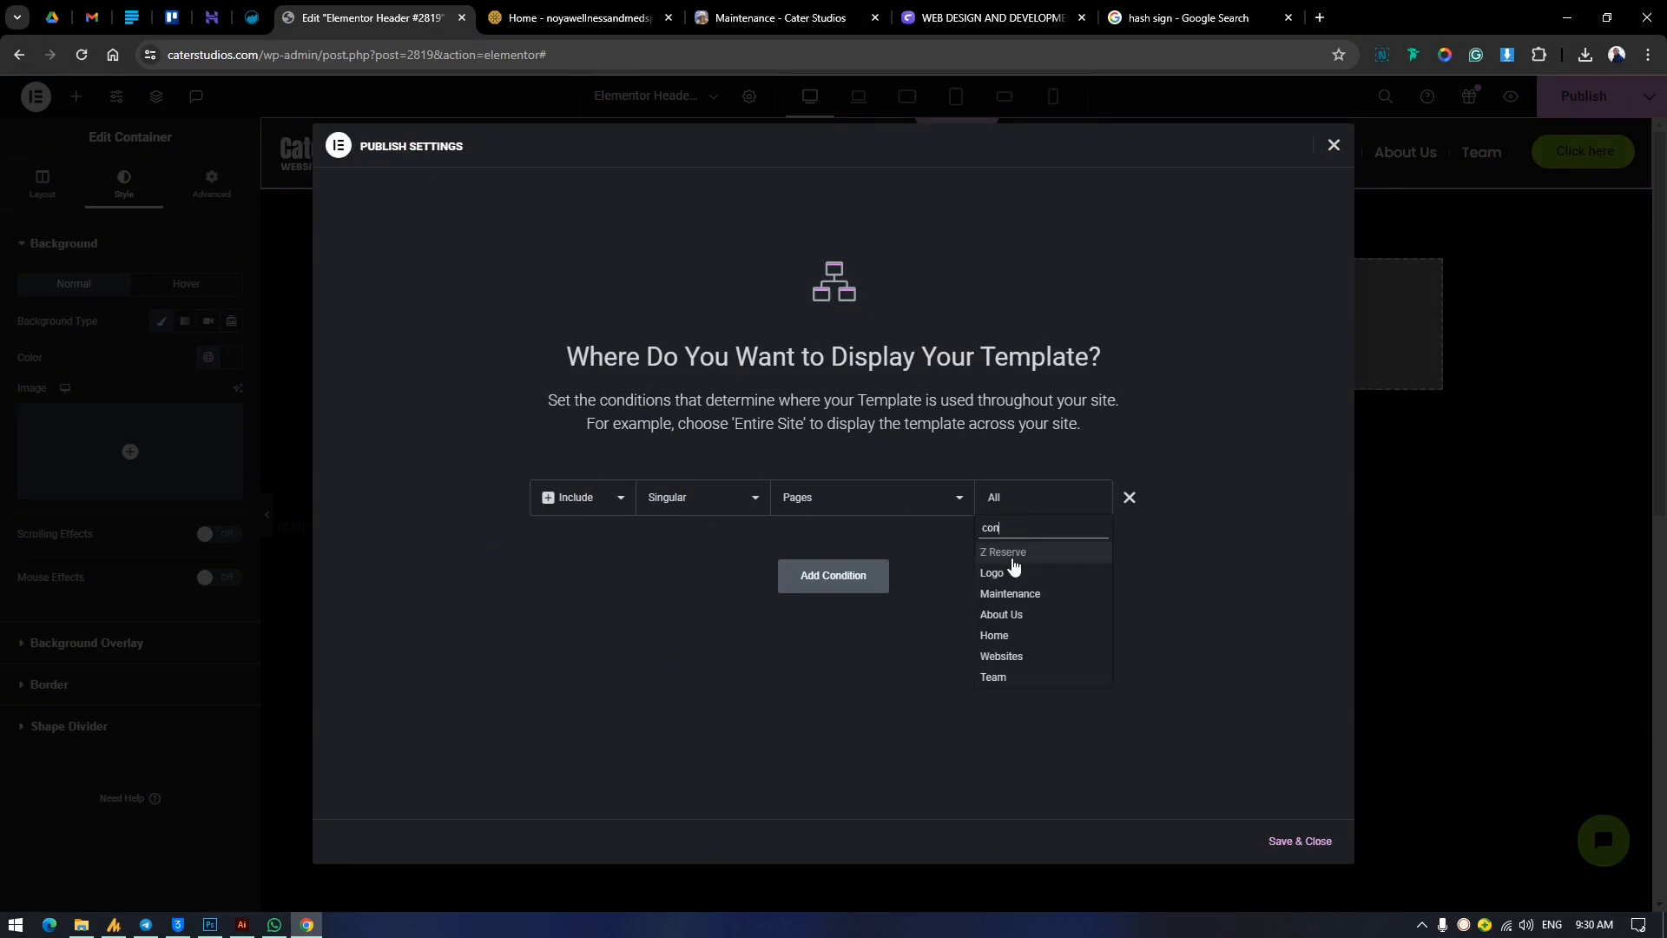
pyautogui.click(1027, 574)
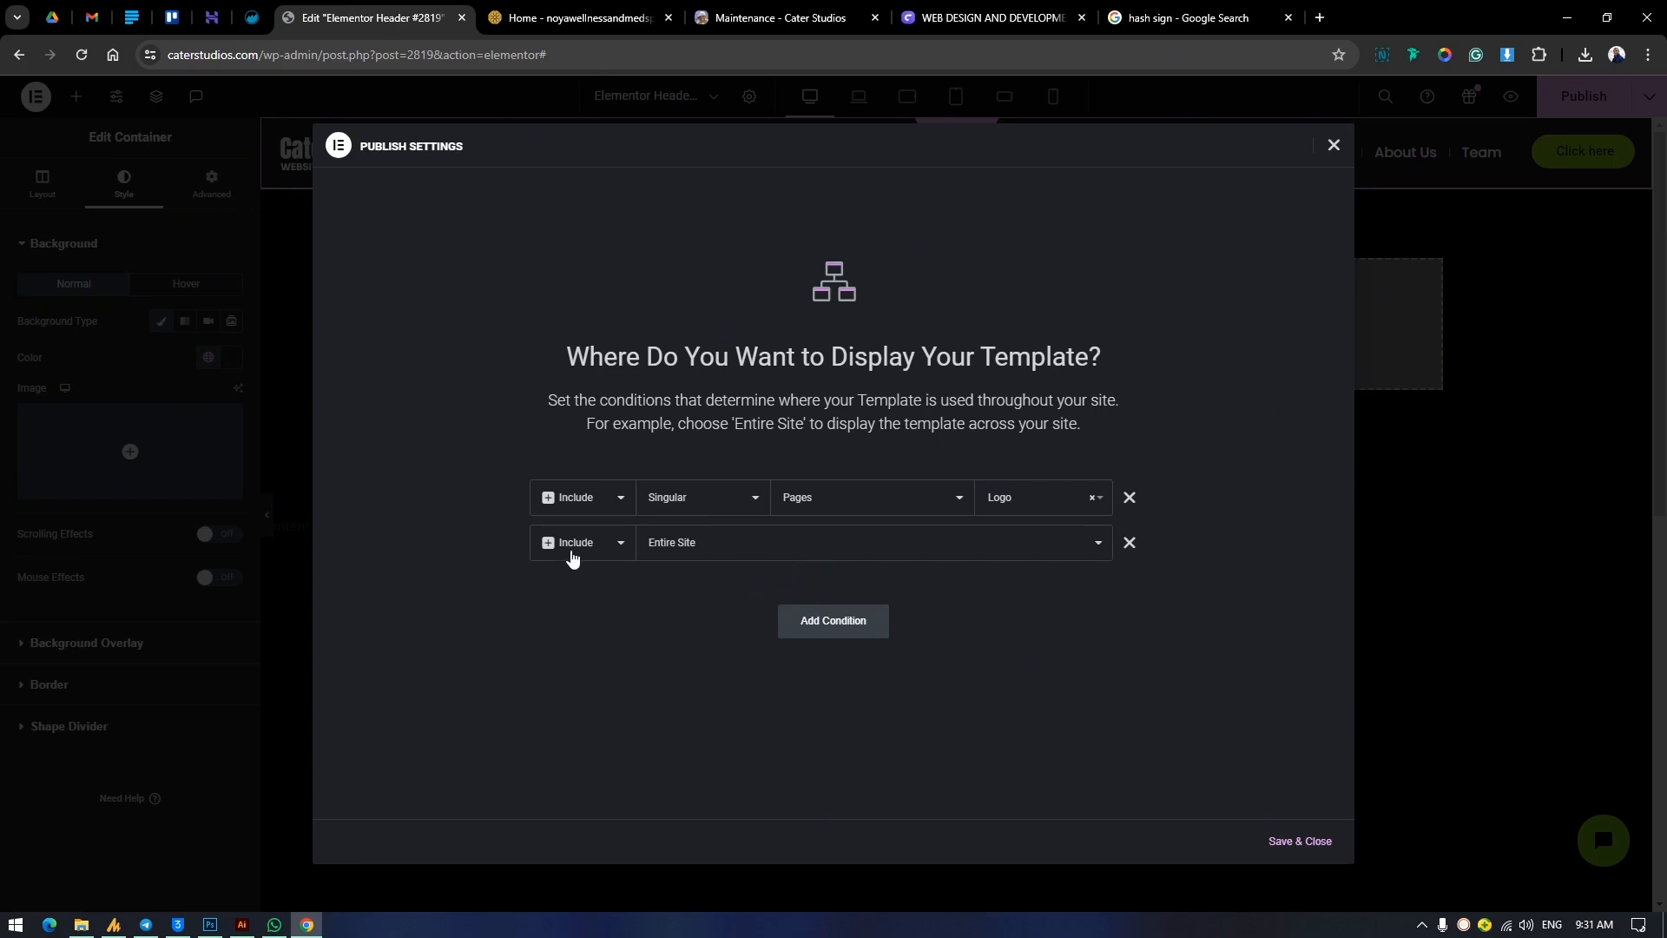
# Try an additional display condition that excludes Entire Site, and remove that condition again.
pyautogui.click(571, 545)
pyautogui.click(577, 577)
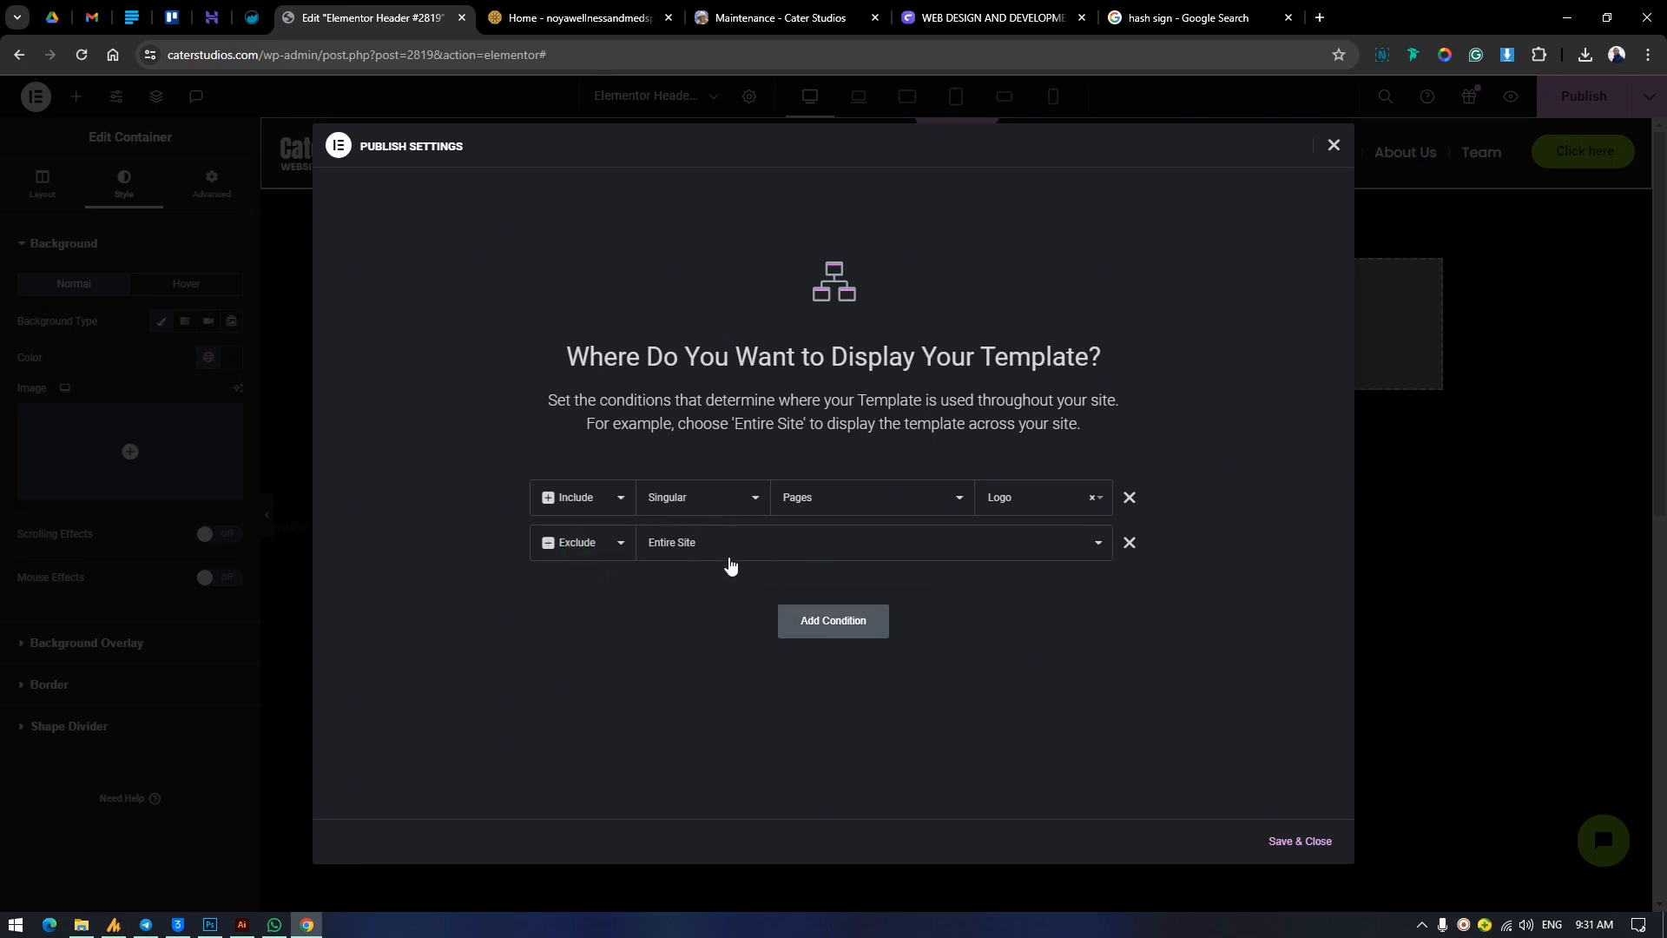
pyautogui.click(720, 548)
pyautogui.click(1203, 700)
pyautogui.click(1130, 543)
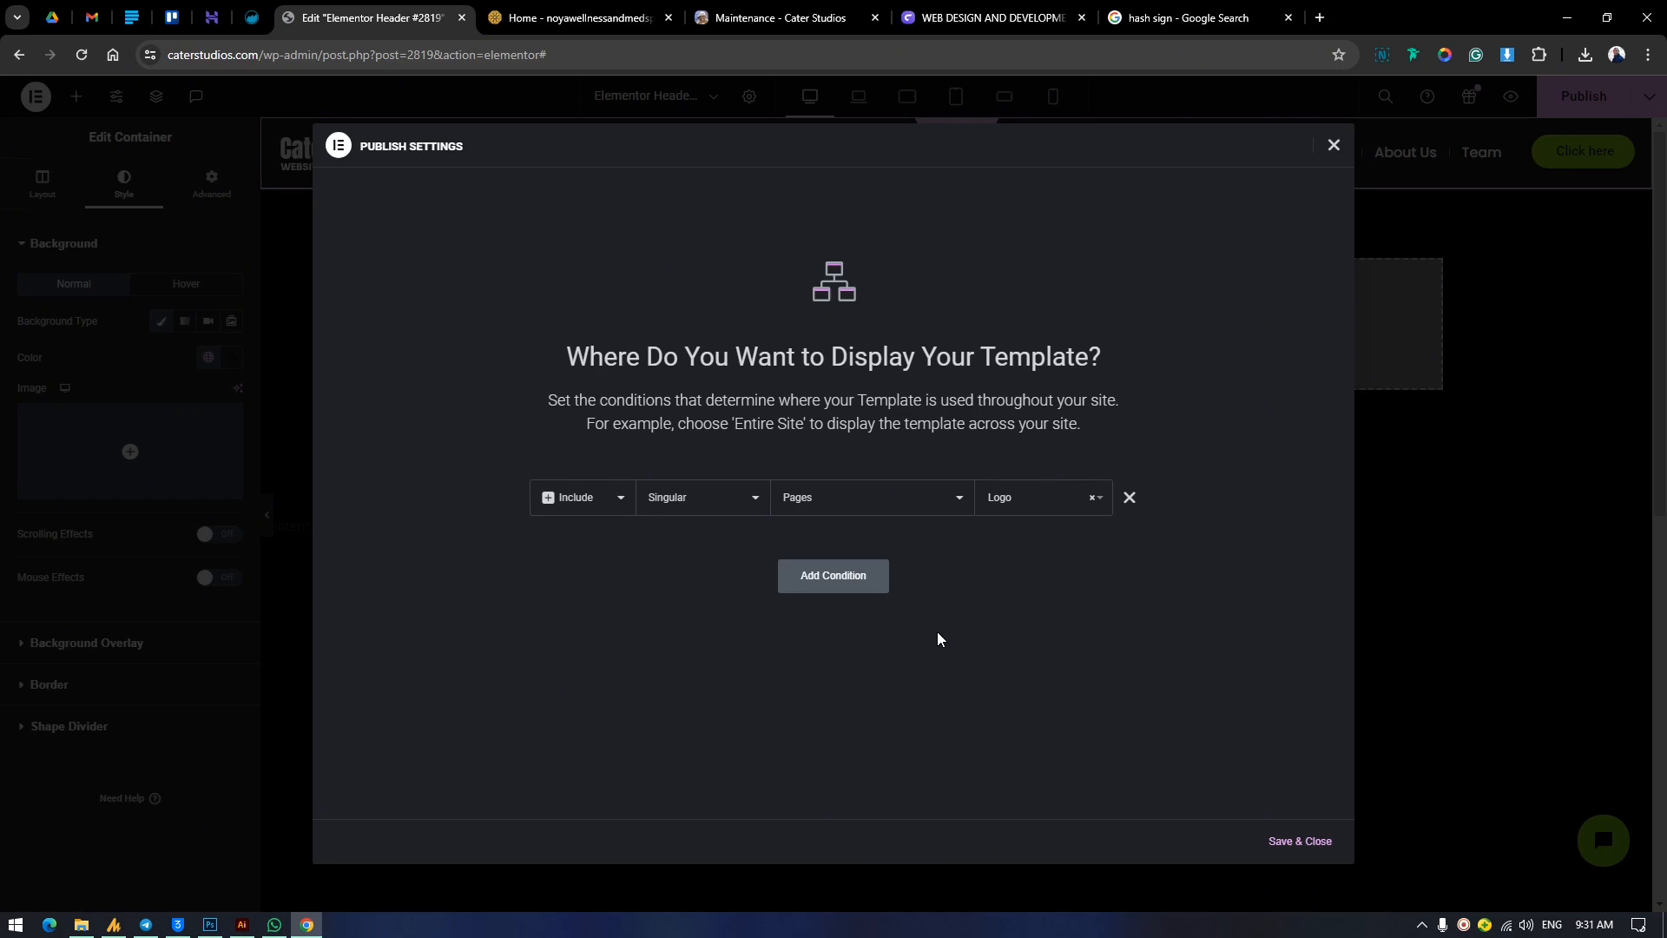
# Save the header's display conditions and close the publish settings.
pyautogui.click(1299, 840)
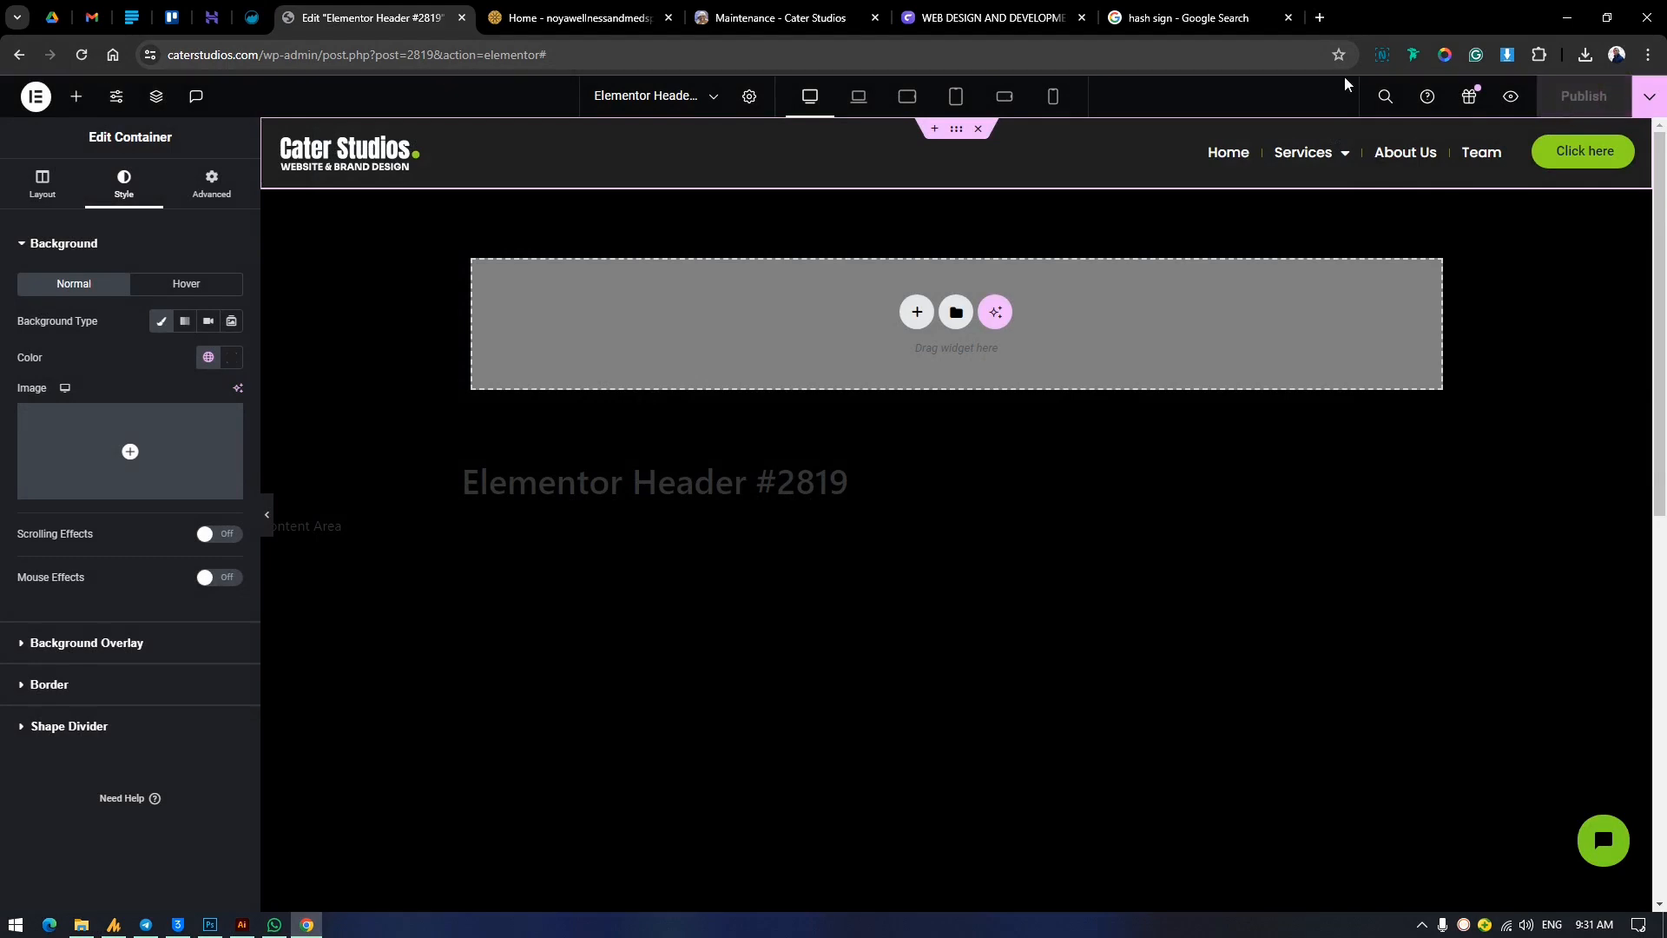
# Switch to the live Cater Studios site and open the Logo page from the Services submenu to check its header.
pyautogui.click(958, 14)
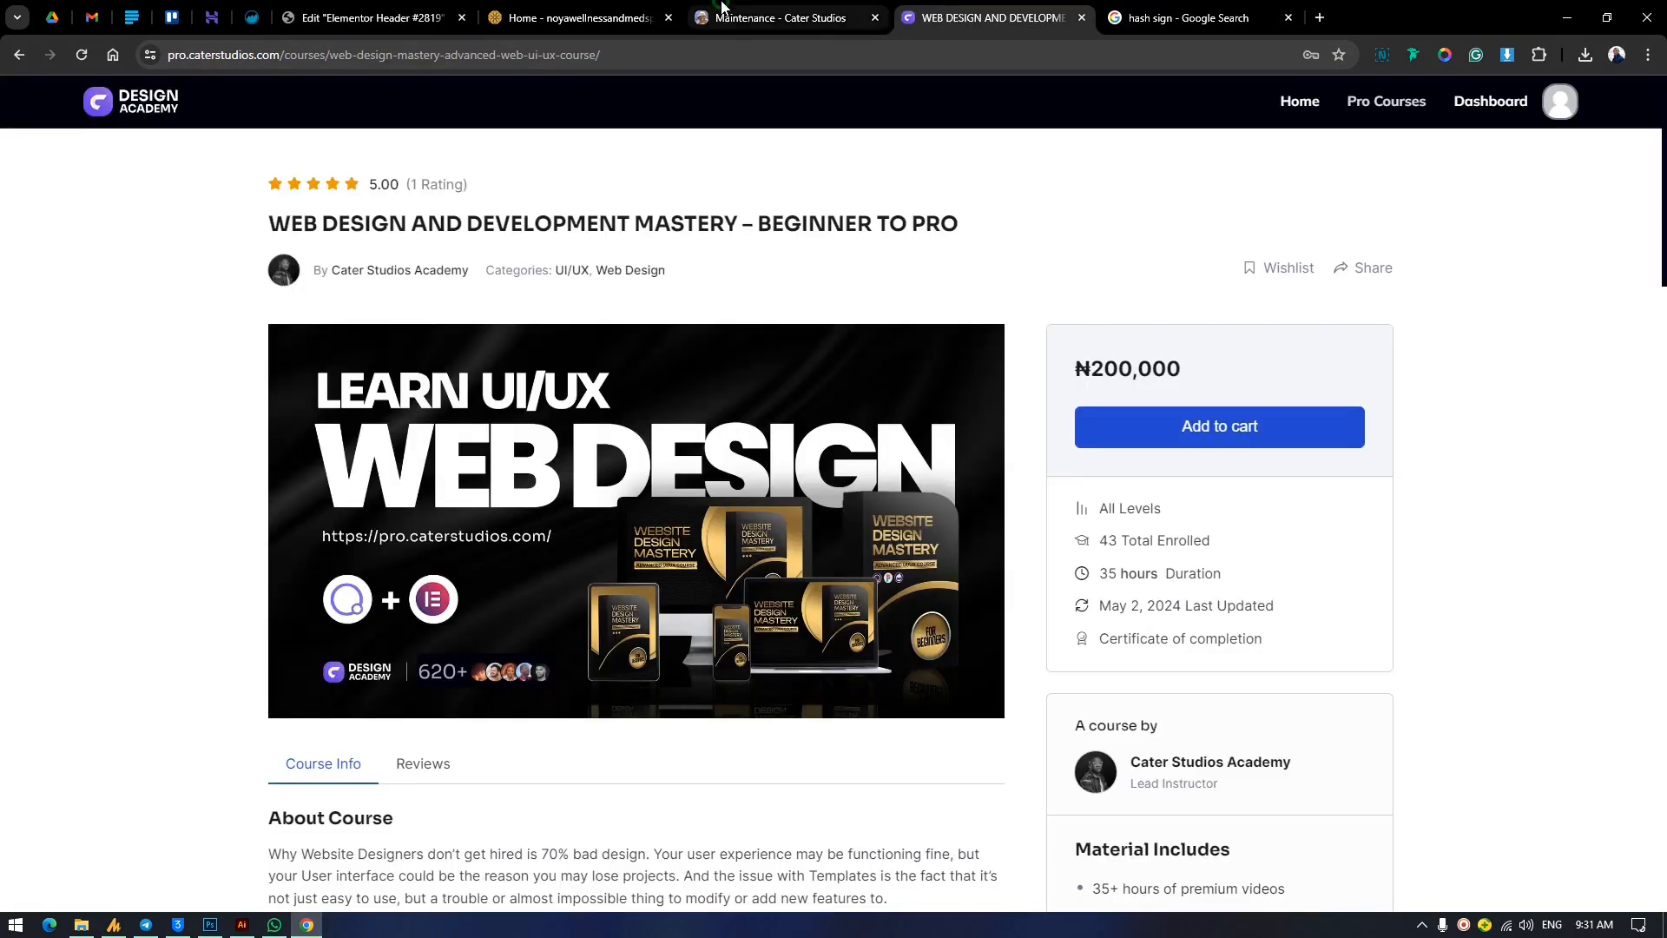
pyautogui.click(721, 6)
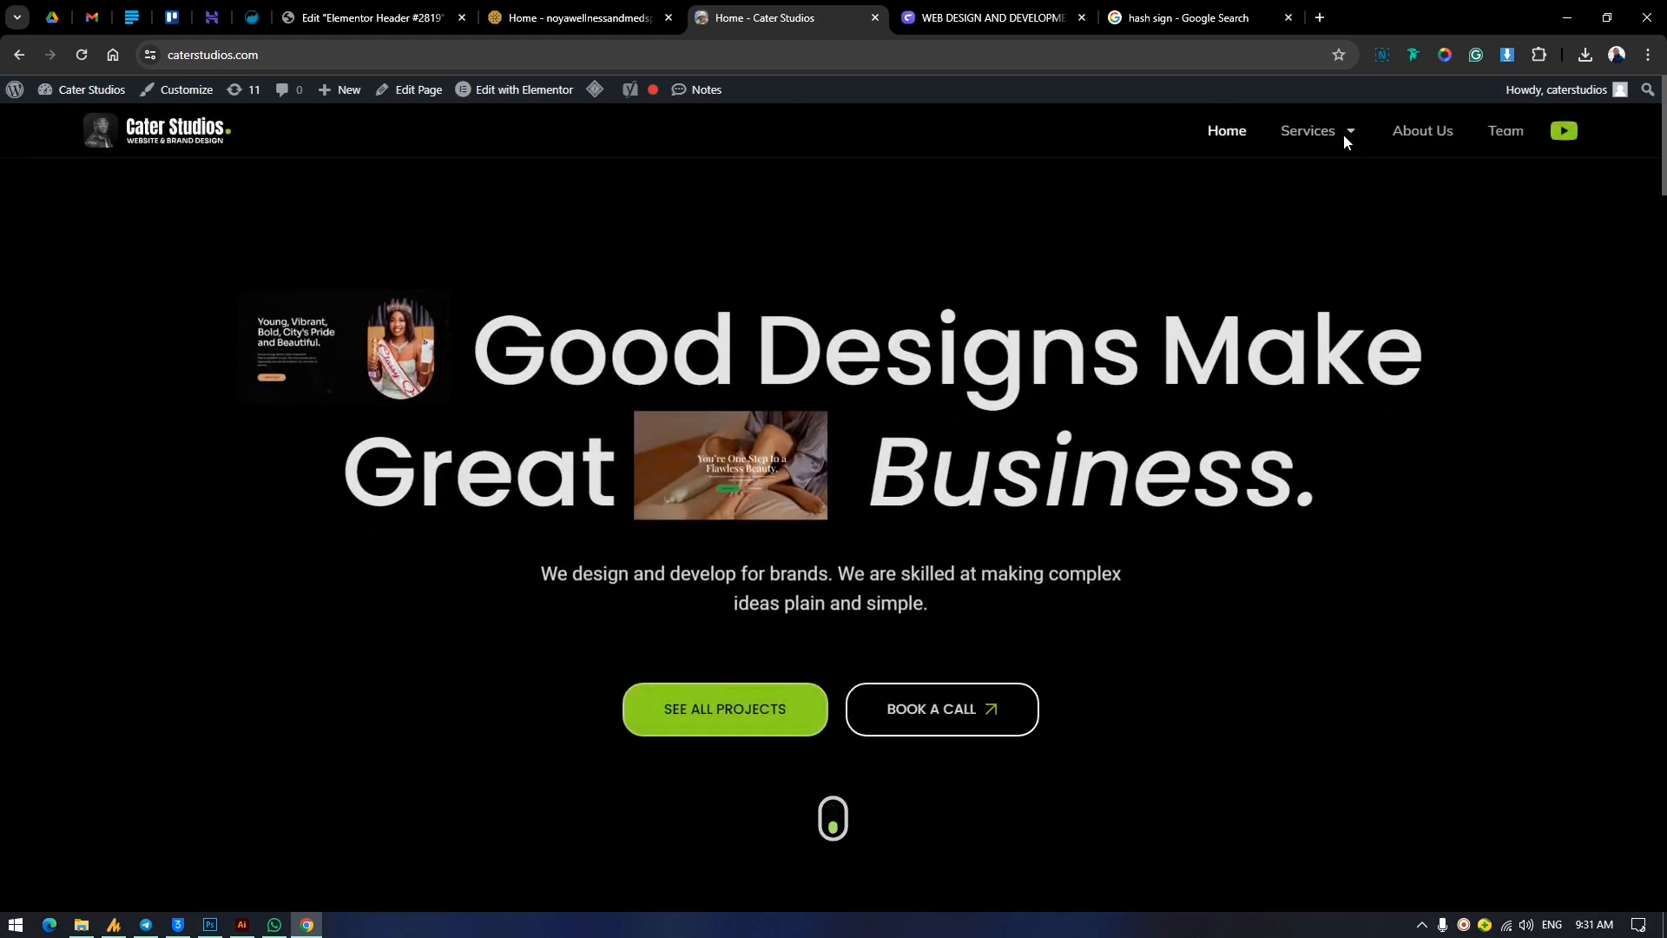
pyautogui.click(1344, 139)
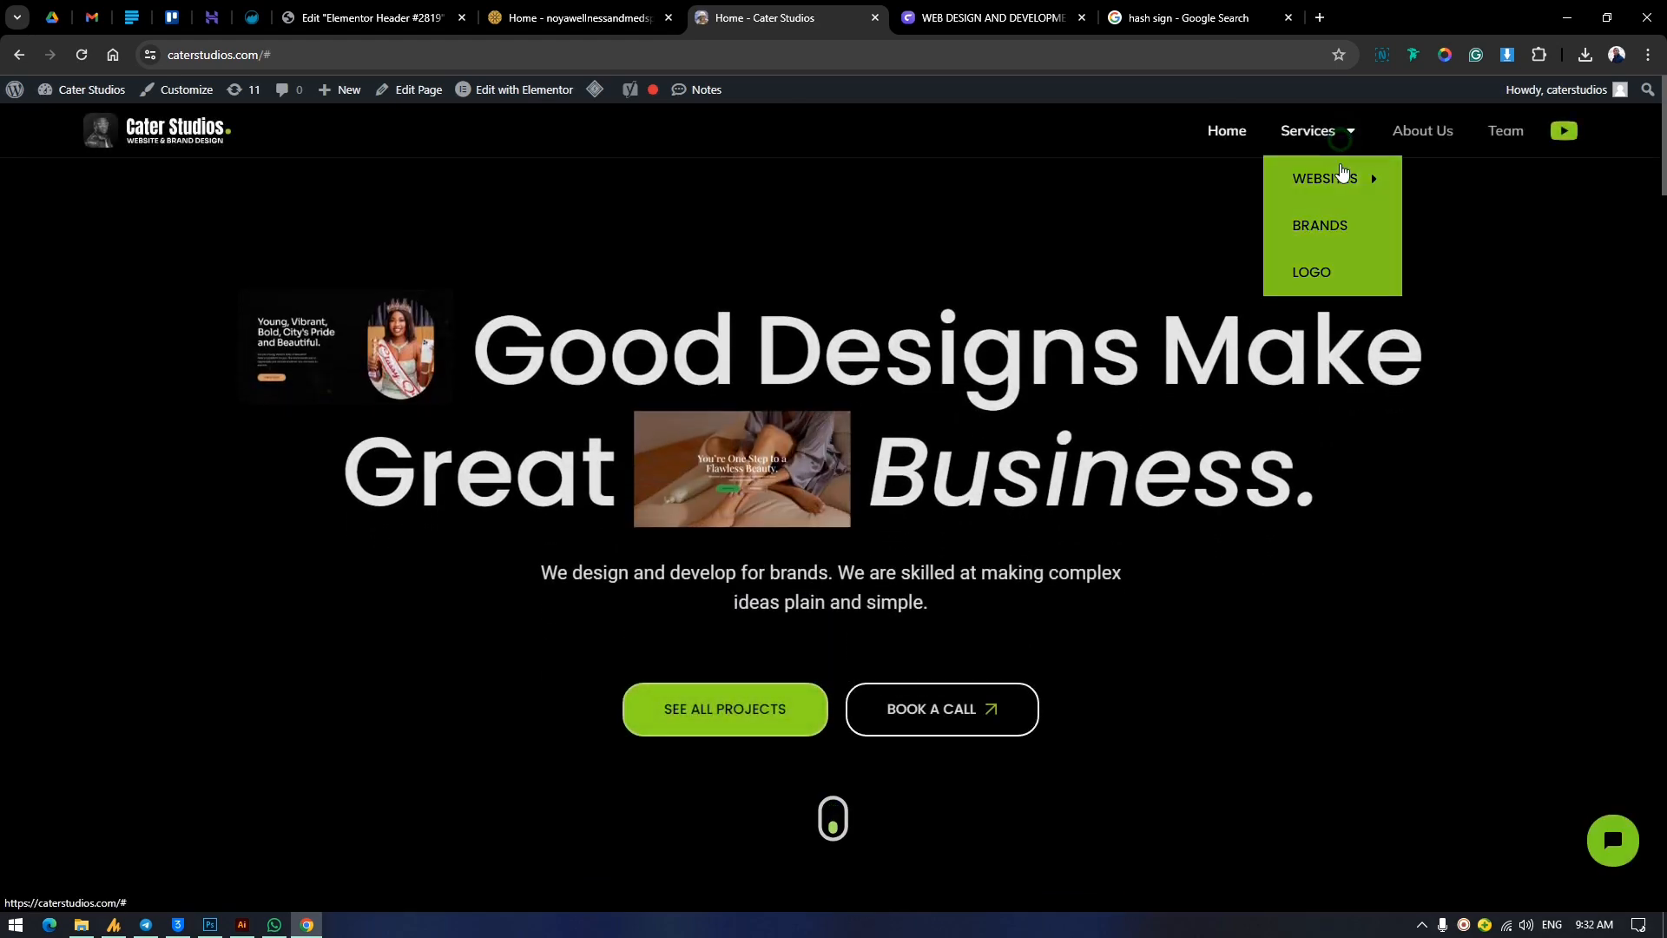
pyautogui.moveTo(1330, 139)
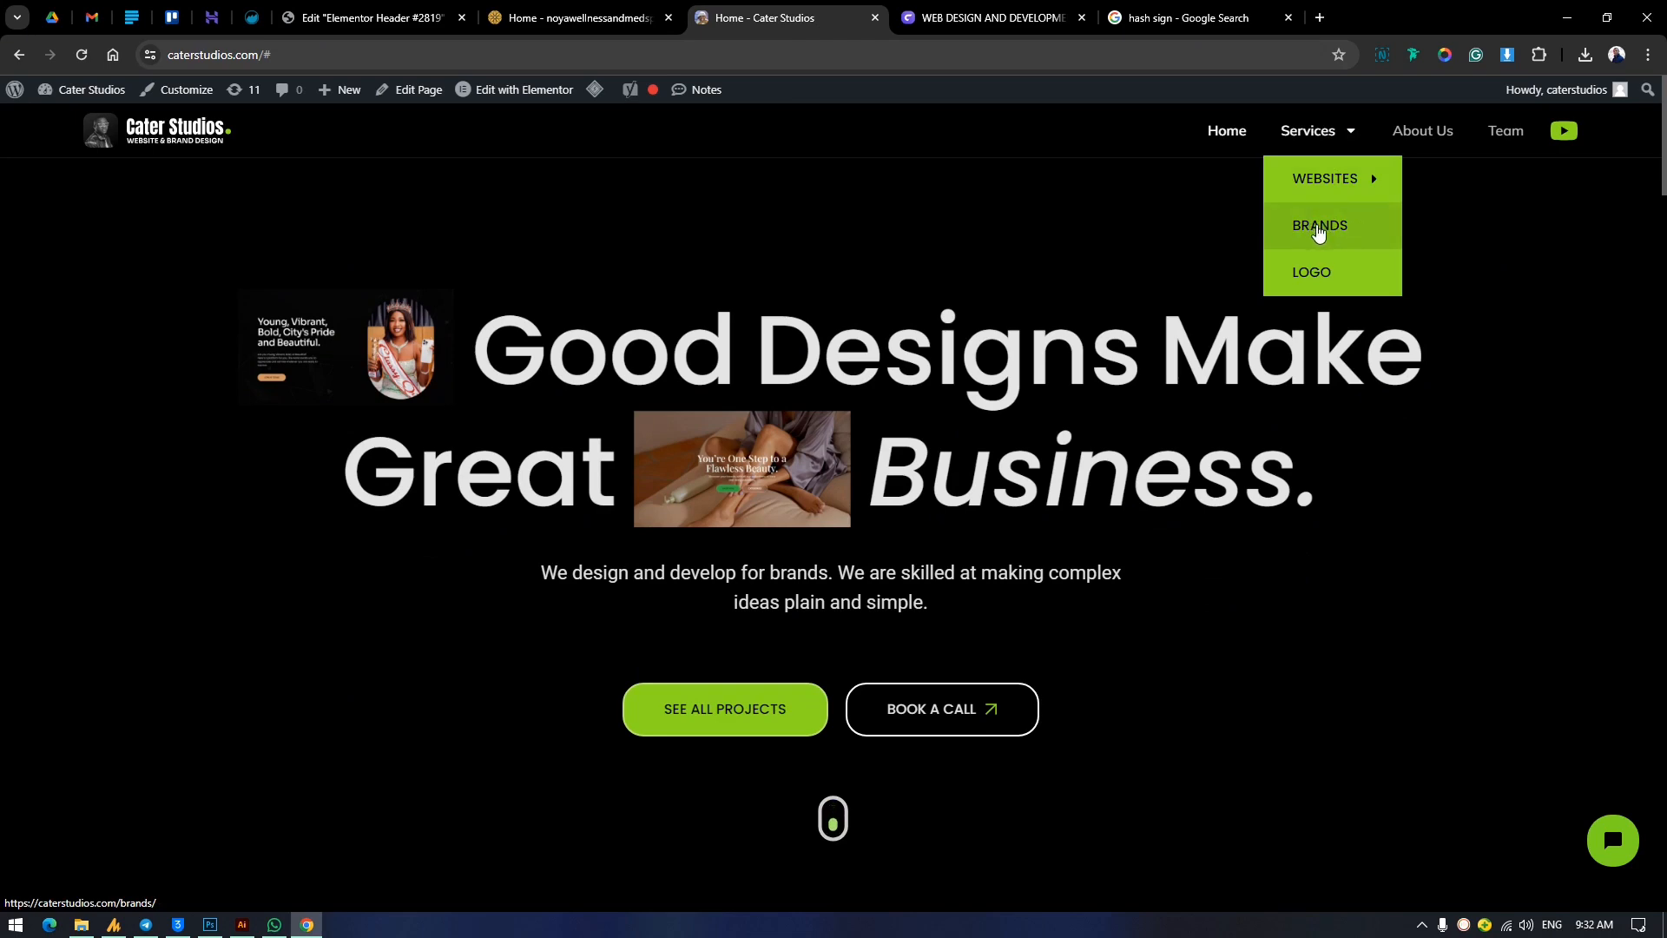
pyautogui.click(1348, 280)
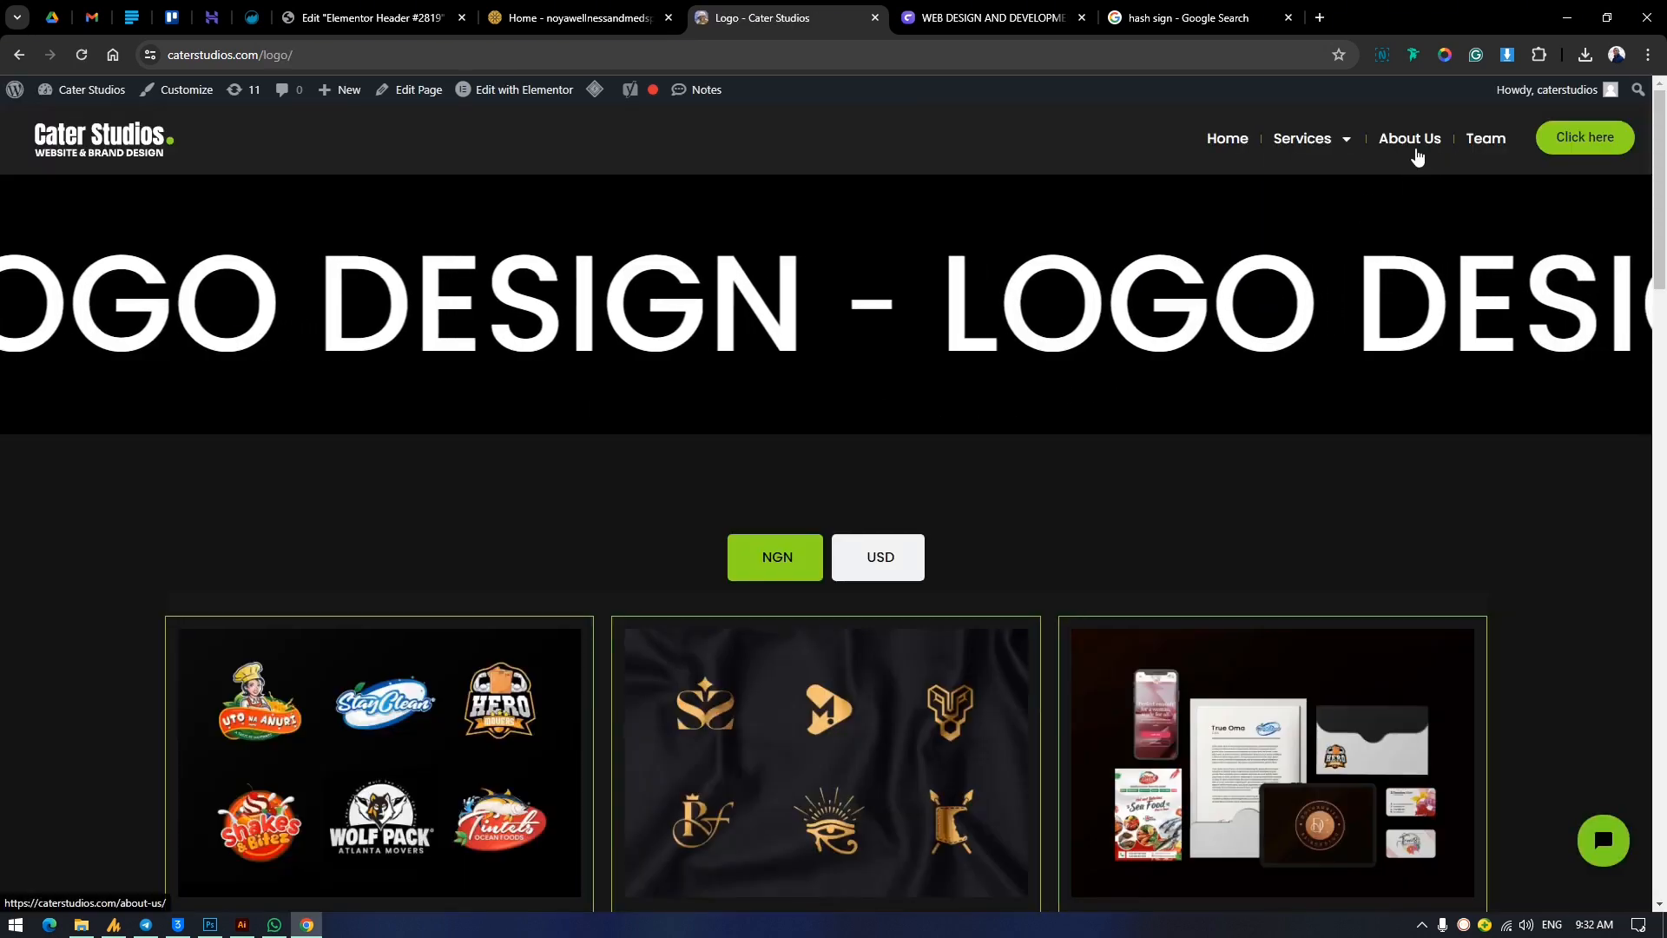
pyautogui.moveTo(1311, 141)
pyautogui.moveTo(1327, 211)
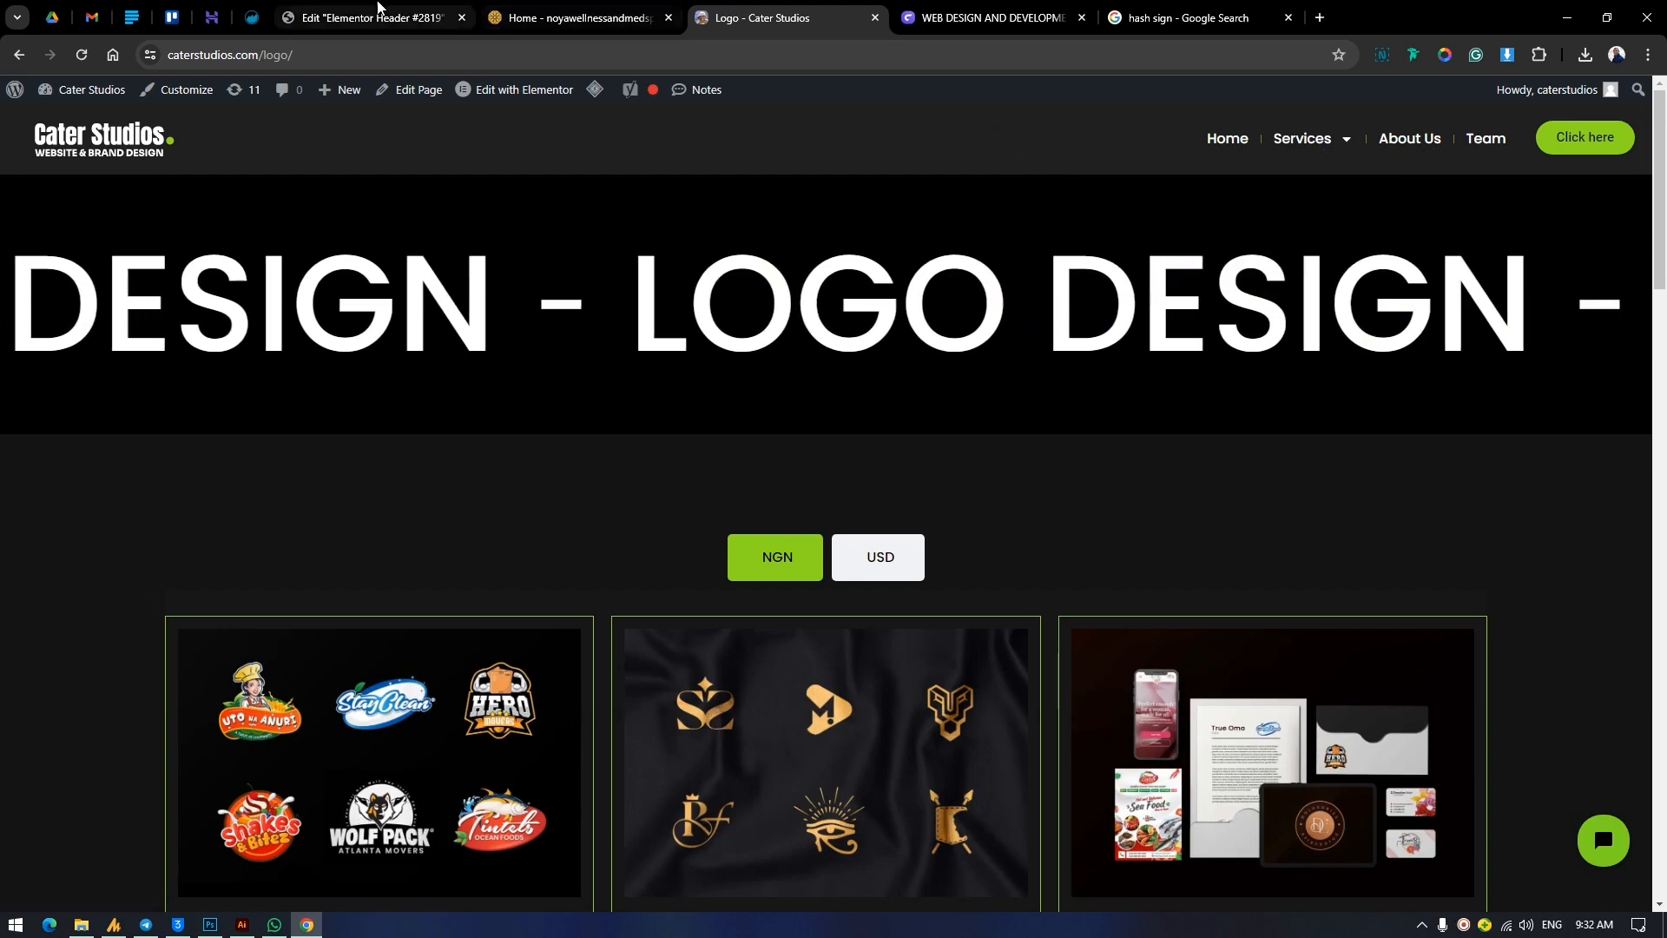
# Return to the Elementor header editor, preview the header in Tablet Portrait, and switch back to the desktop view.
pyautogui.click(378, 12)
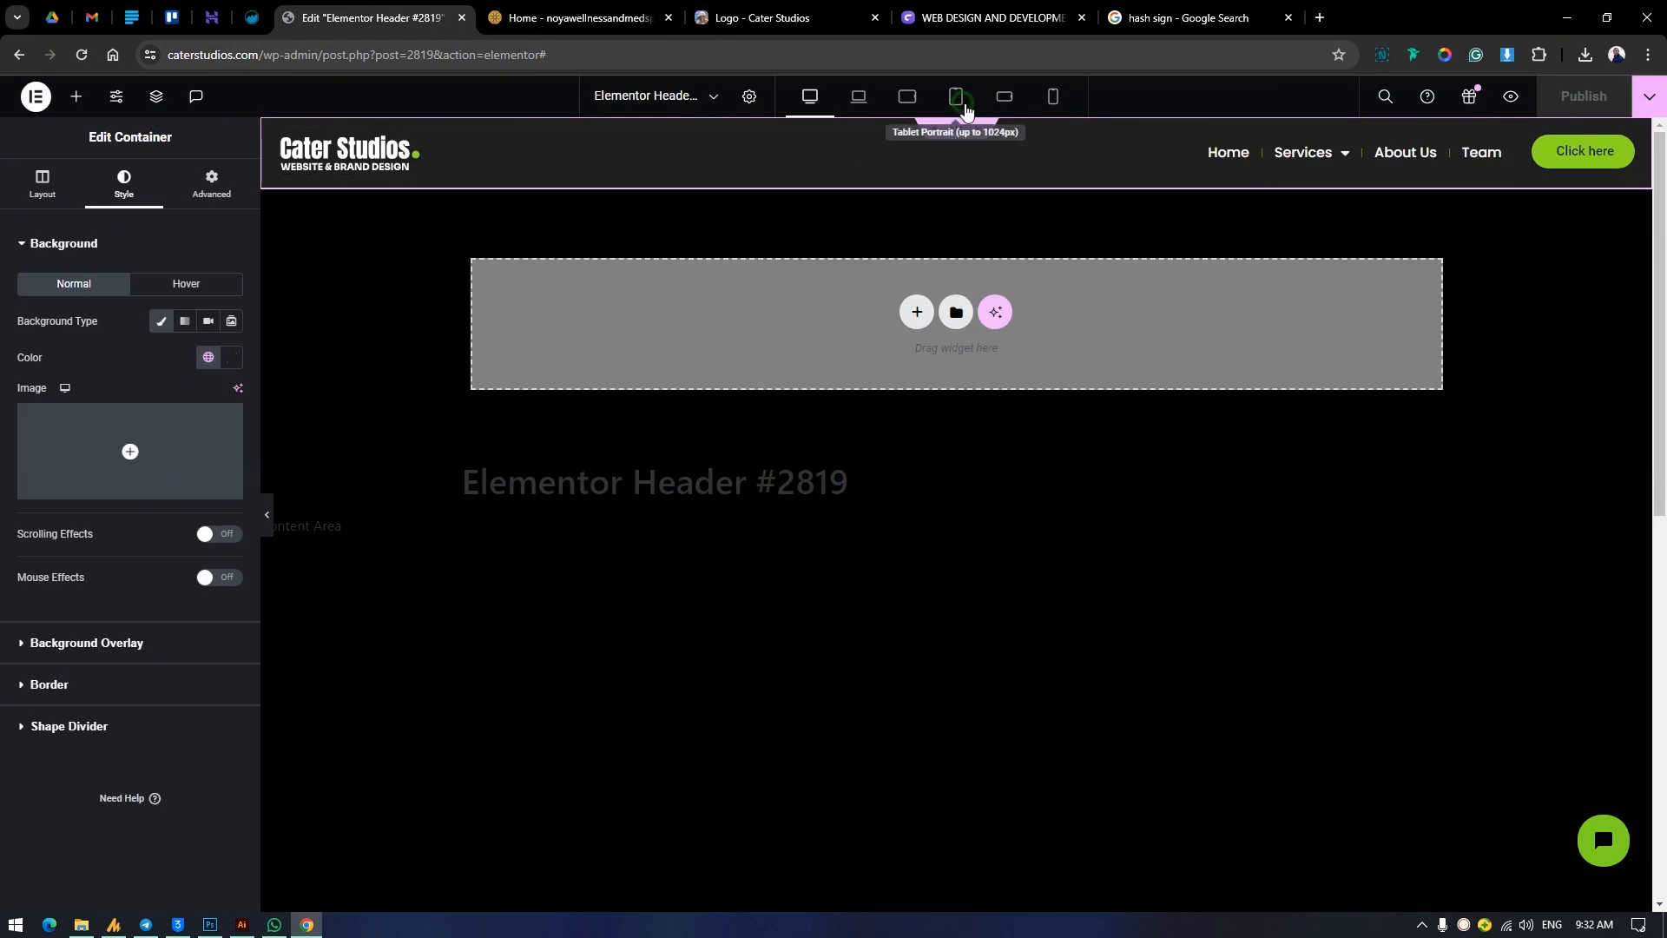
pyautogui.click(955, 98)
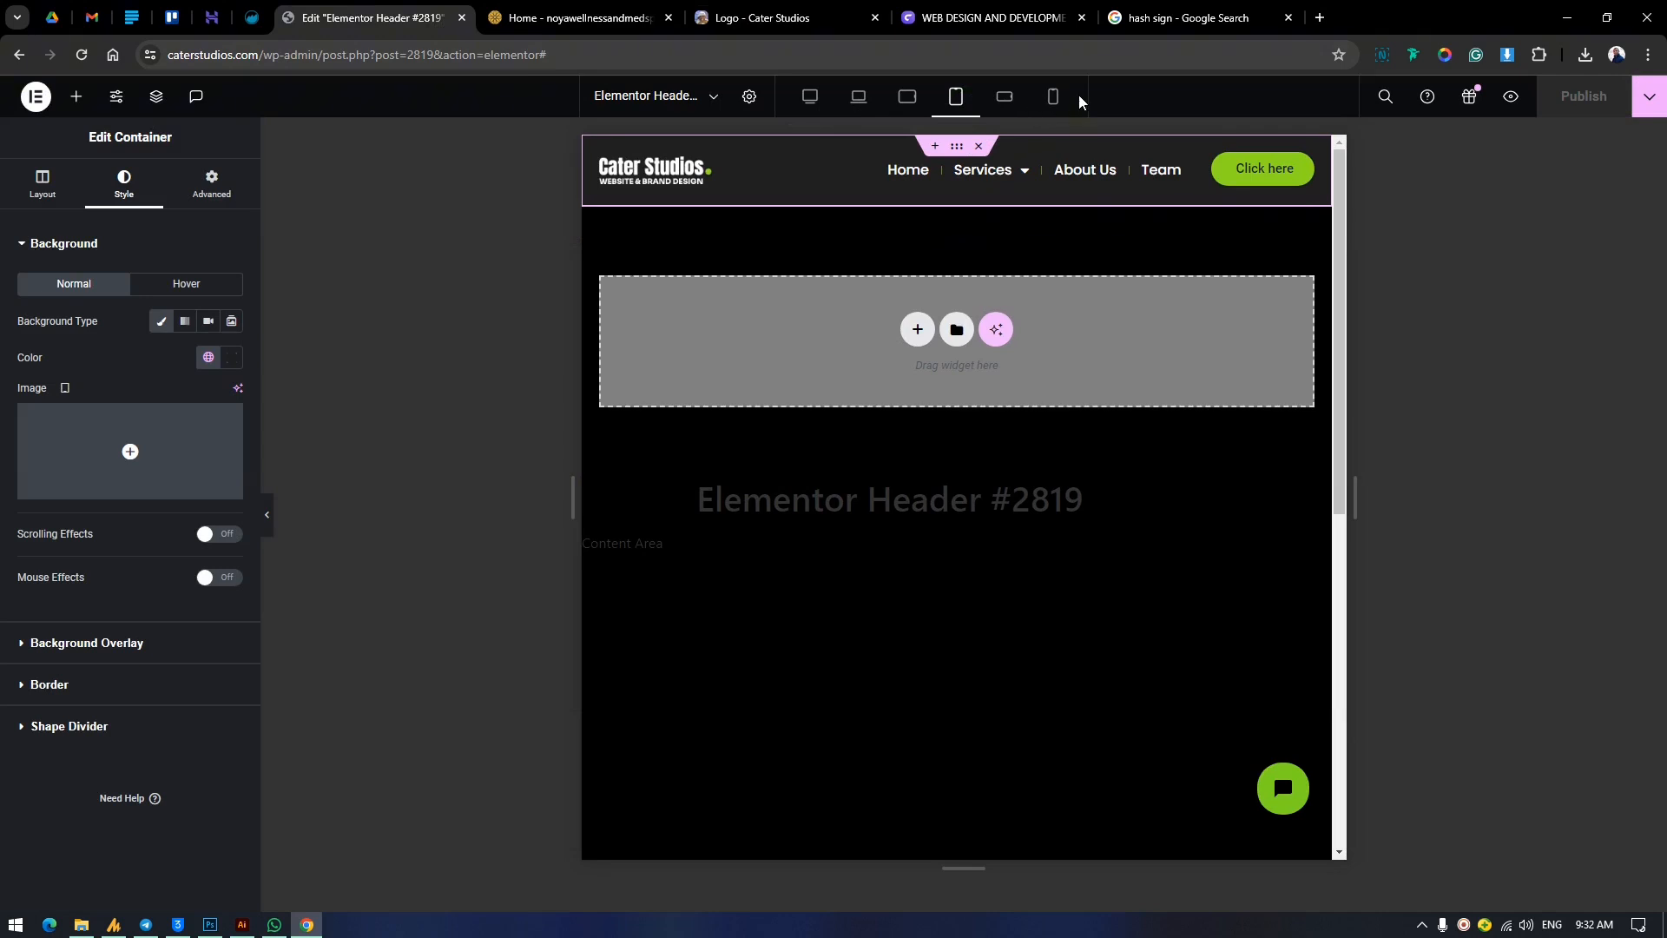
pyautogui.click(810, 96)
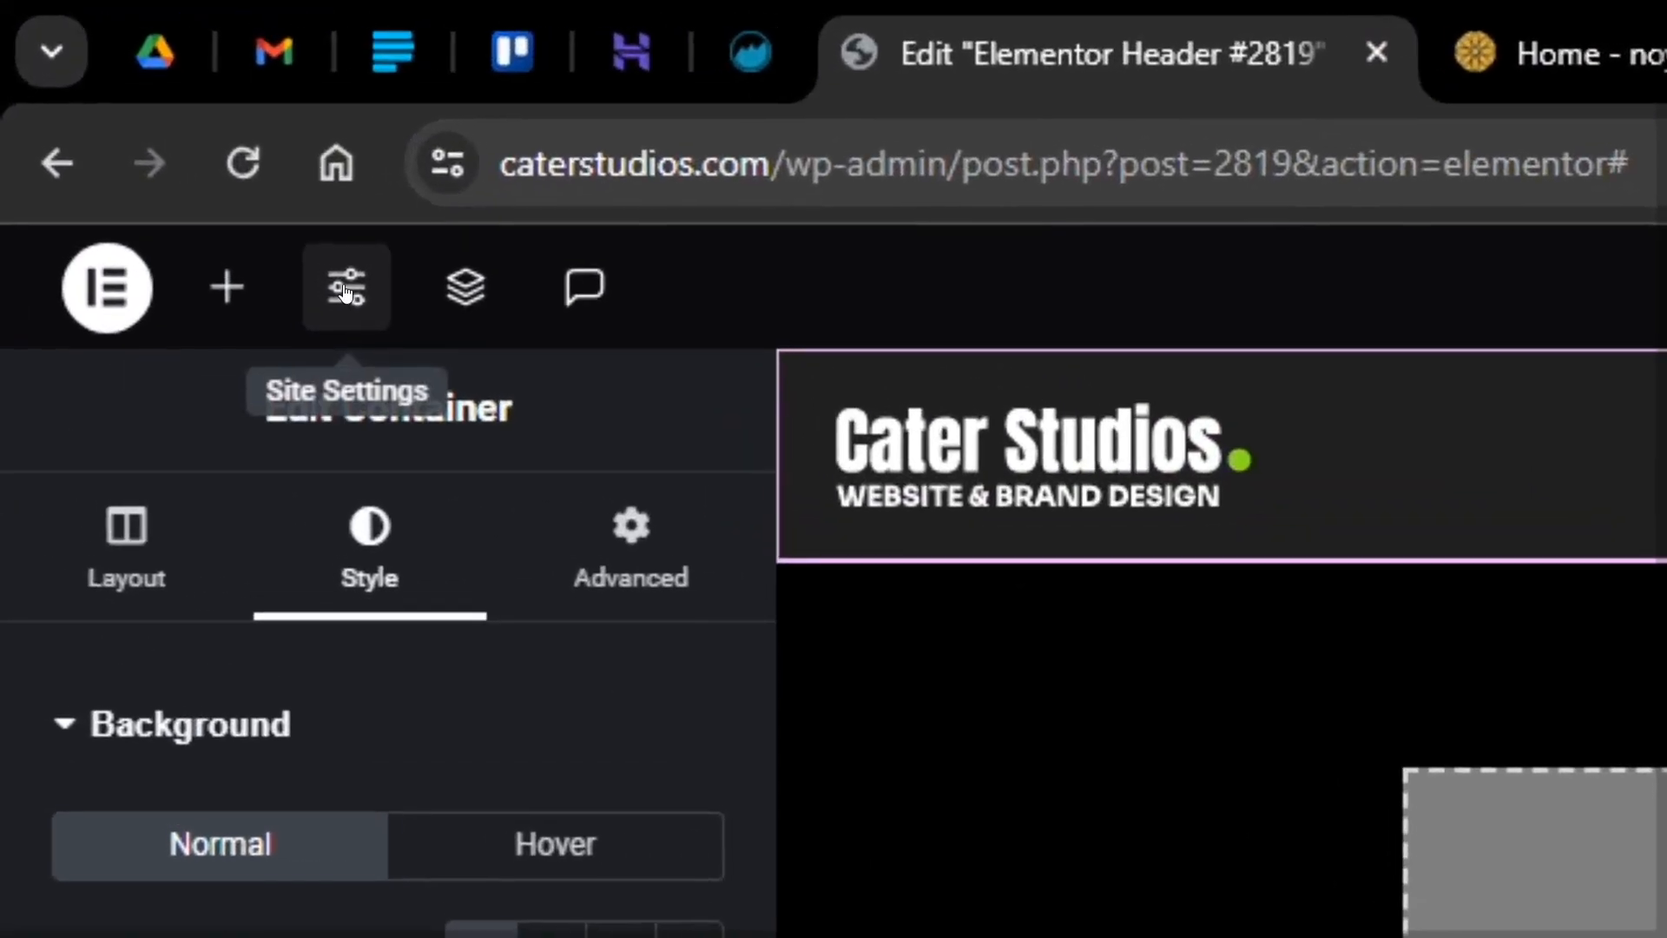
# Open the Breakpoints section of the Layout options in Elementor's Site Settings.
pyautogui.click(118, 102)
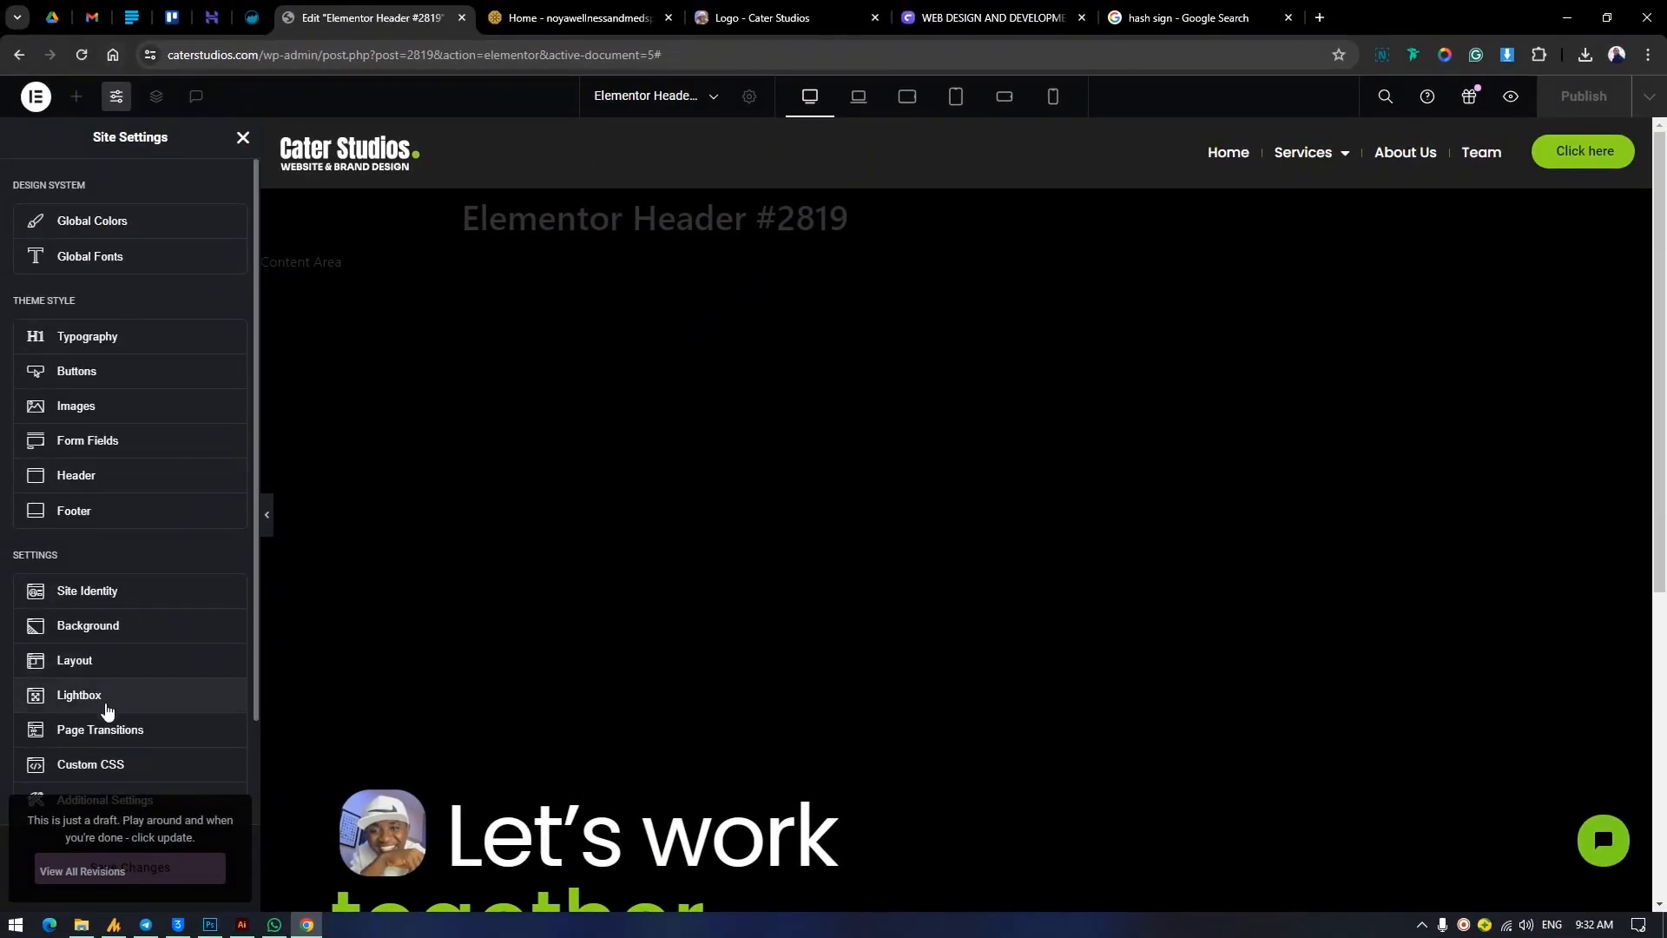
pyautogui.click(97, 658)
pyautogui.scroll(-3, 147, 518)
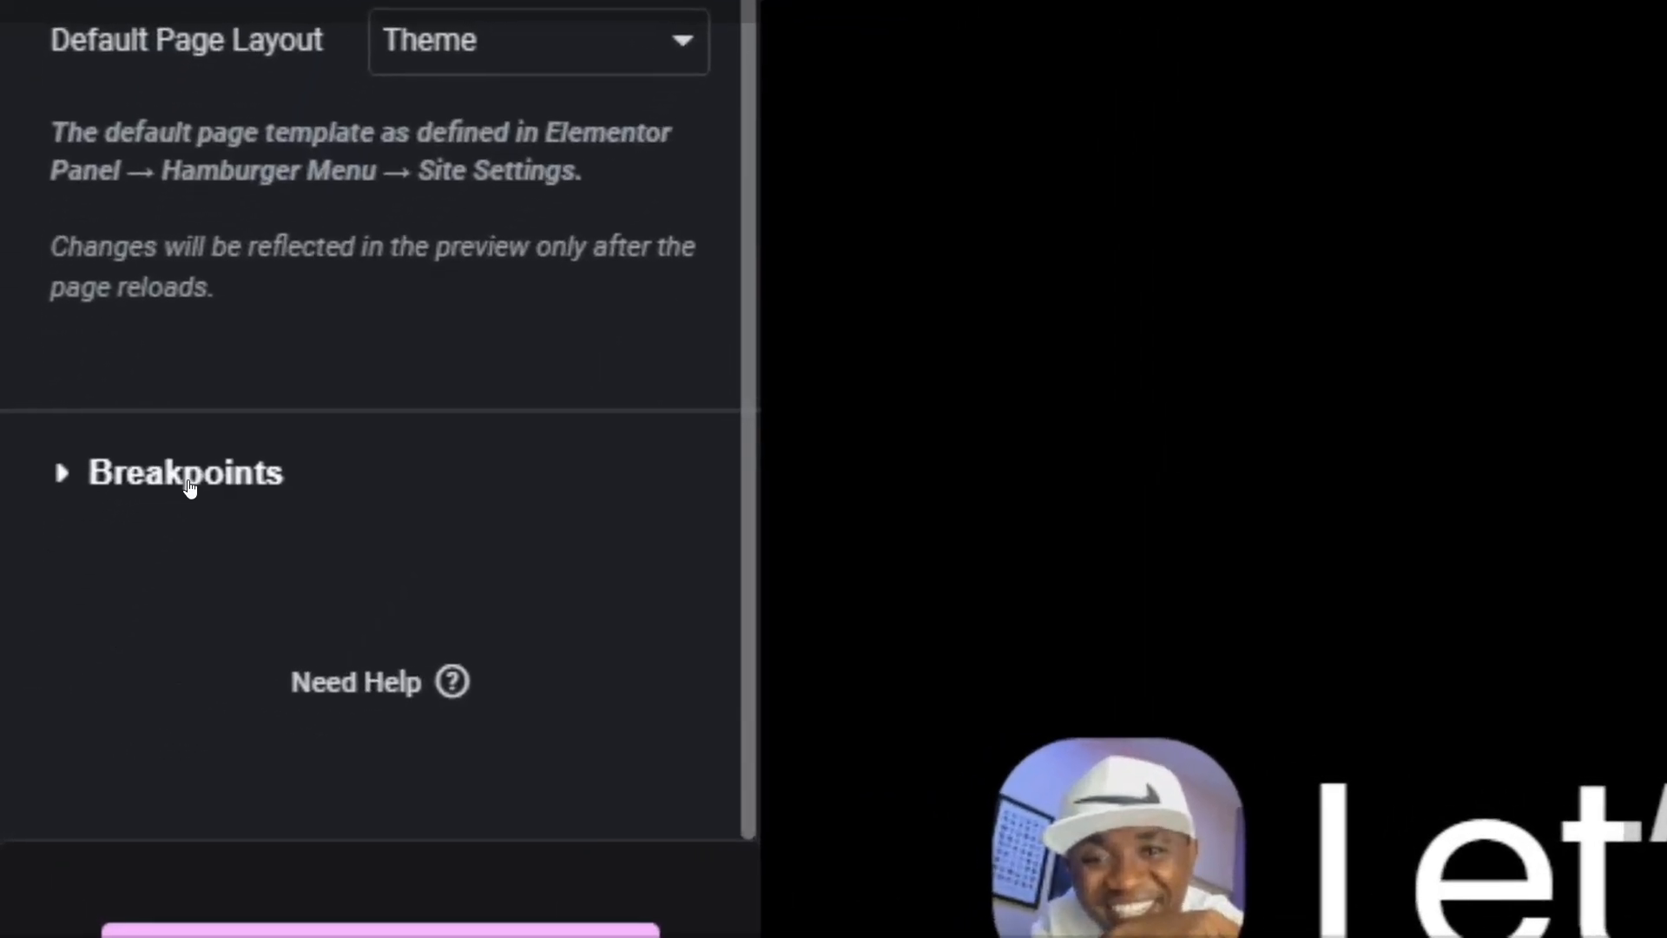
pyautogui.click(80, 699)
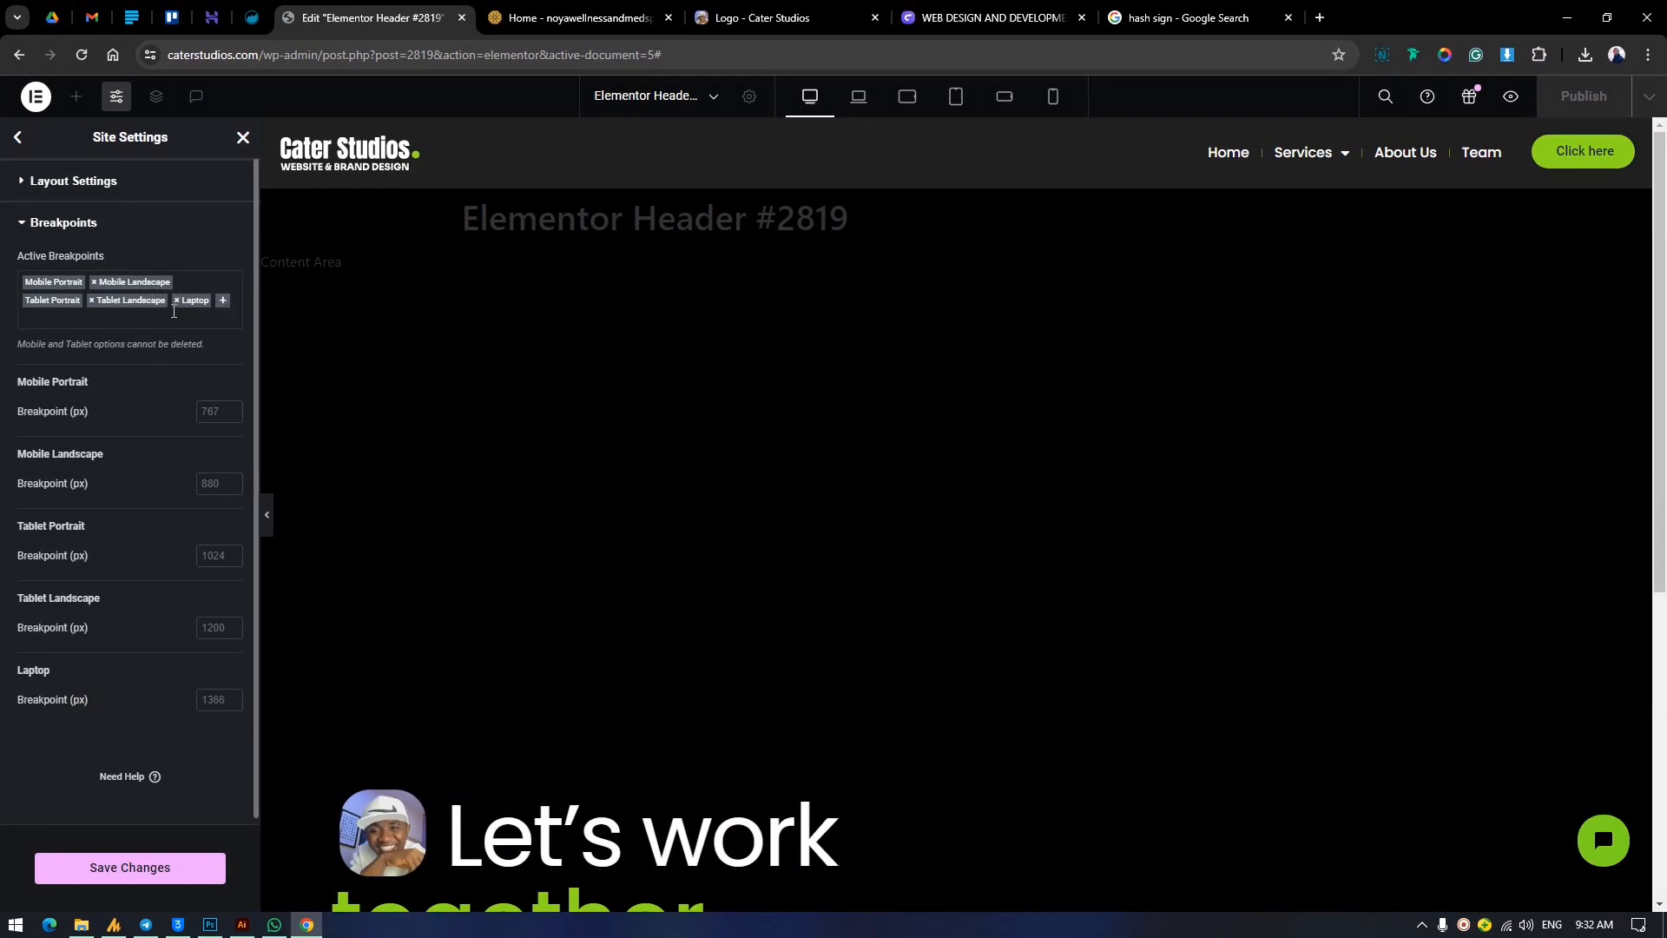
# Remove Laptop from the active breakpoints and add it back.
pyautogui.click(177, 300)
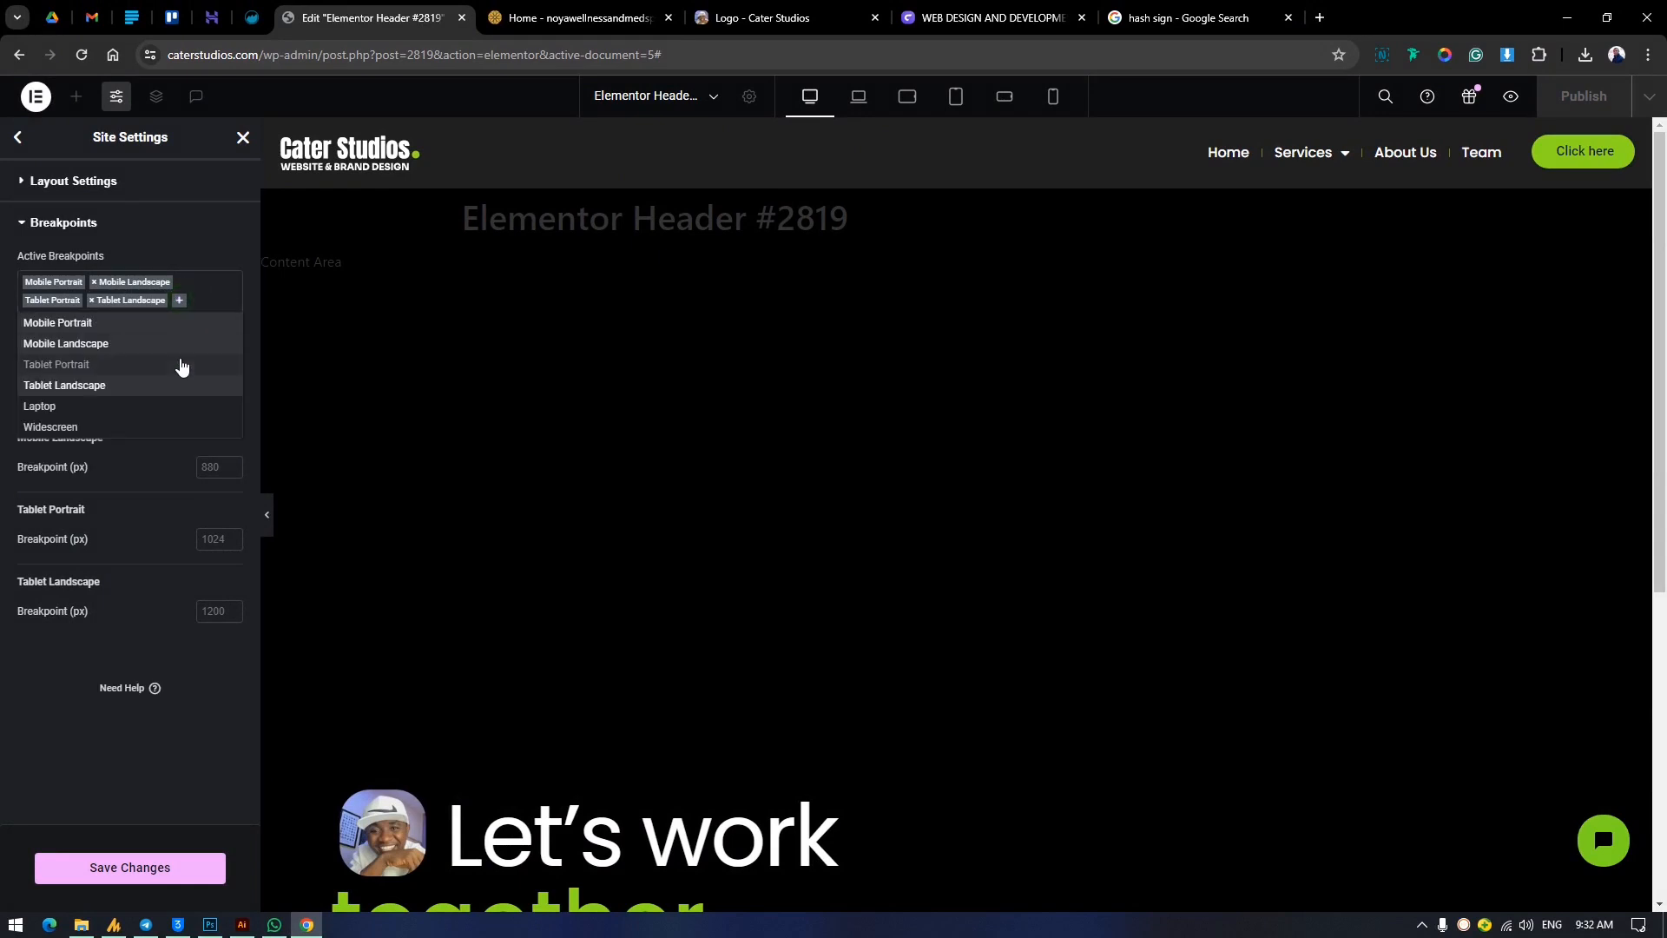
pyautogui.click(203, 296)
pyautogui.click(202, 297)
pyautogui.click(75, 408)
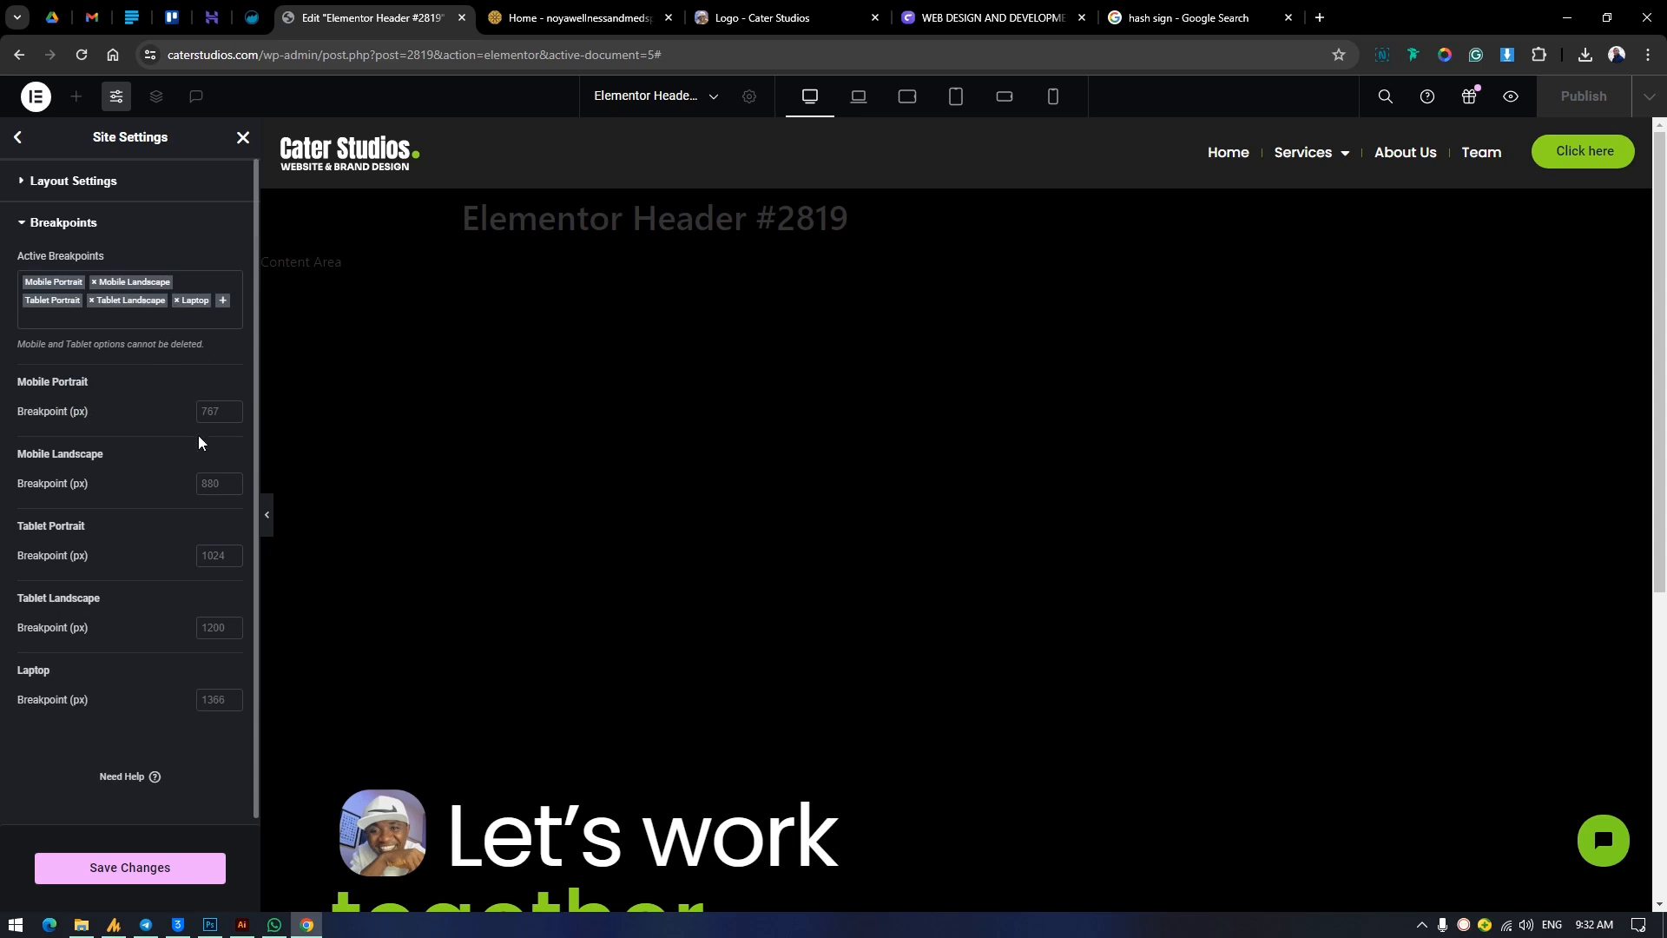
# Save the breakpoint settings and close the Site Settings.
pyautogui.click(129, 868)
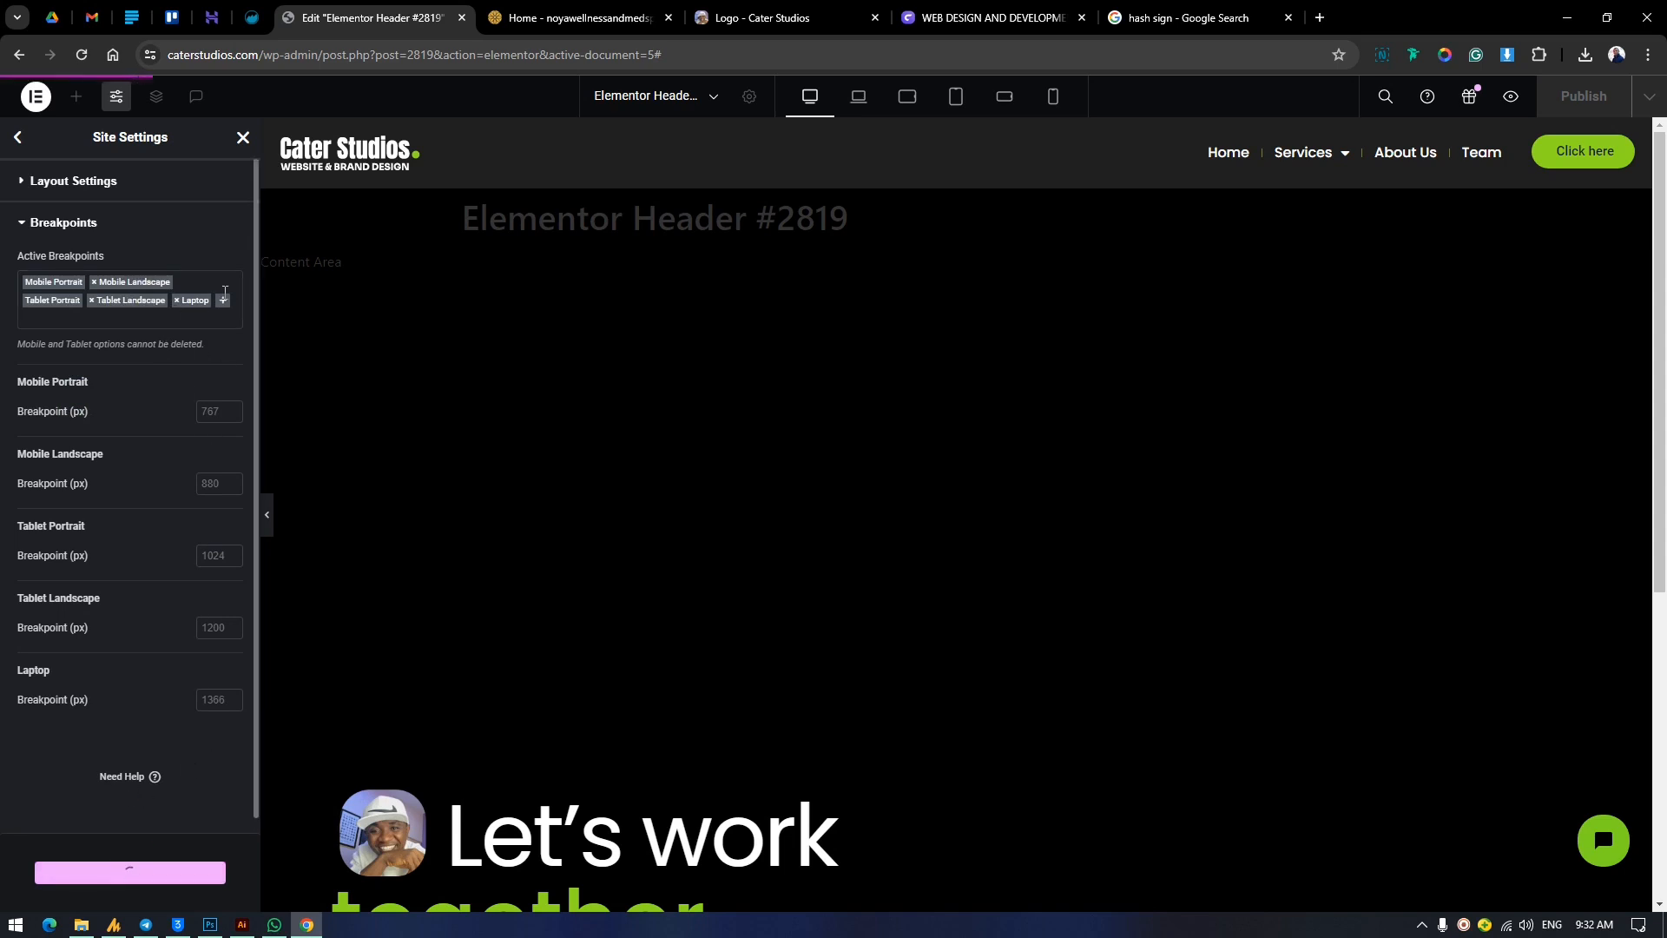
pyautogui.click(936, 550)
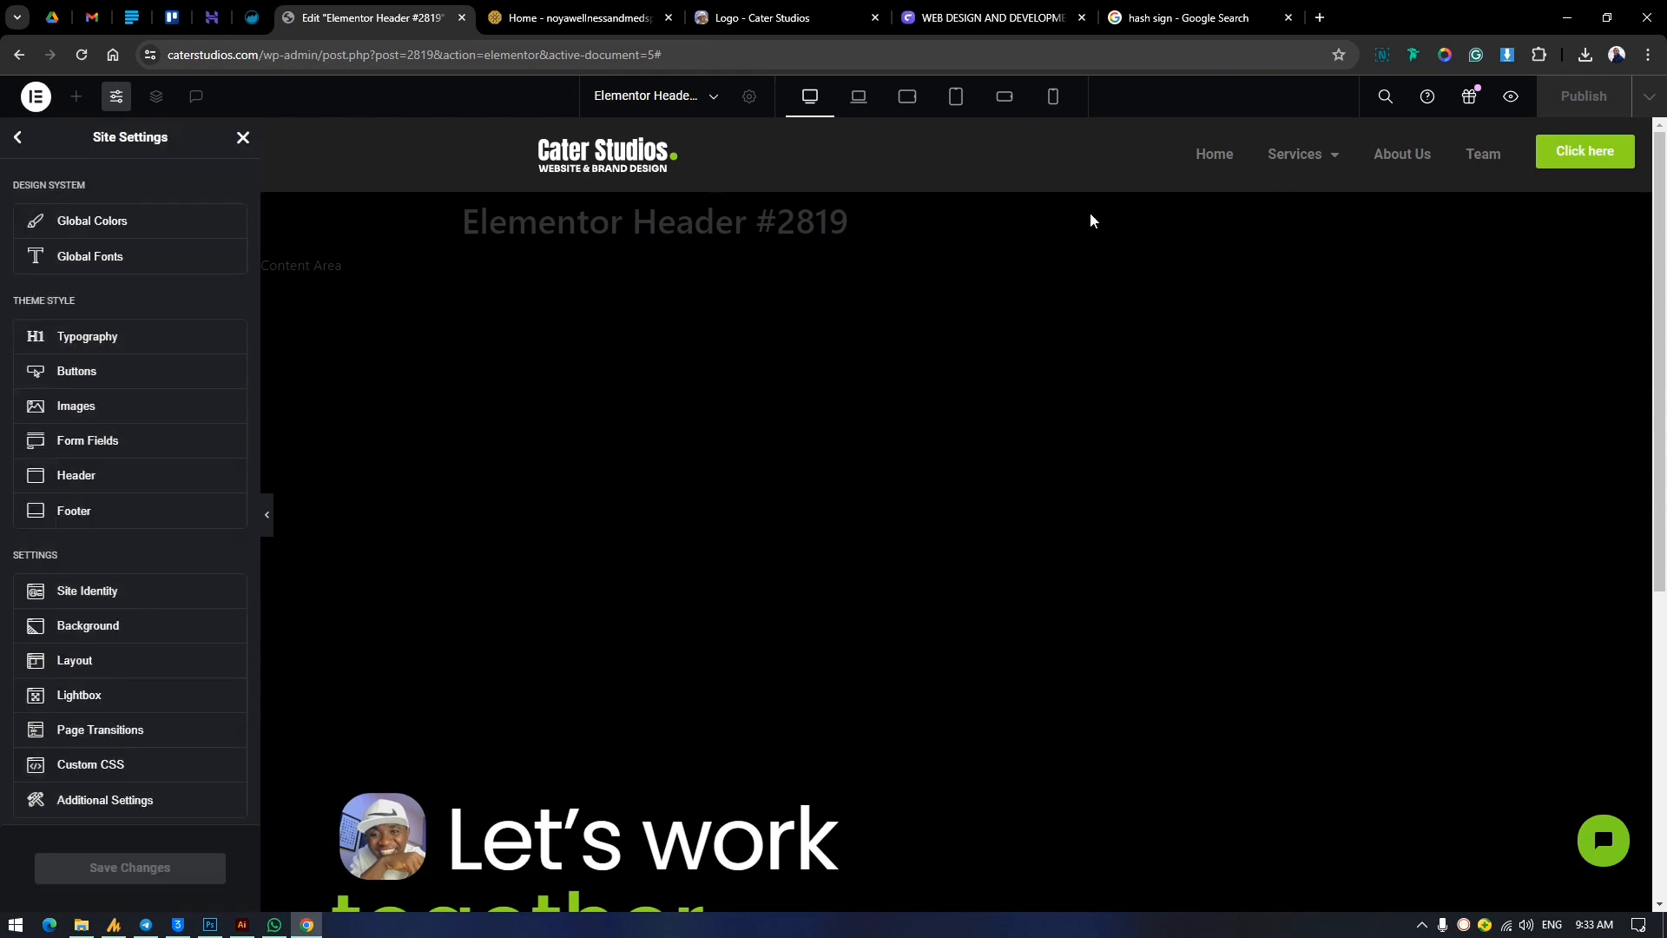
pyautogui.click(243, 139)
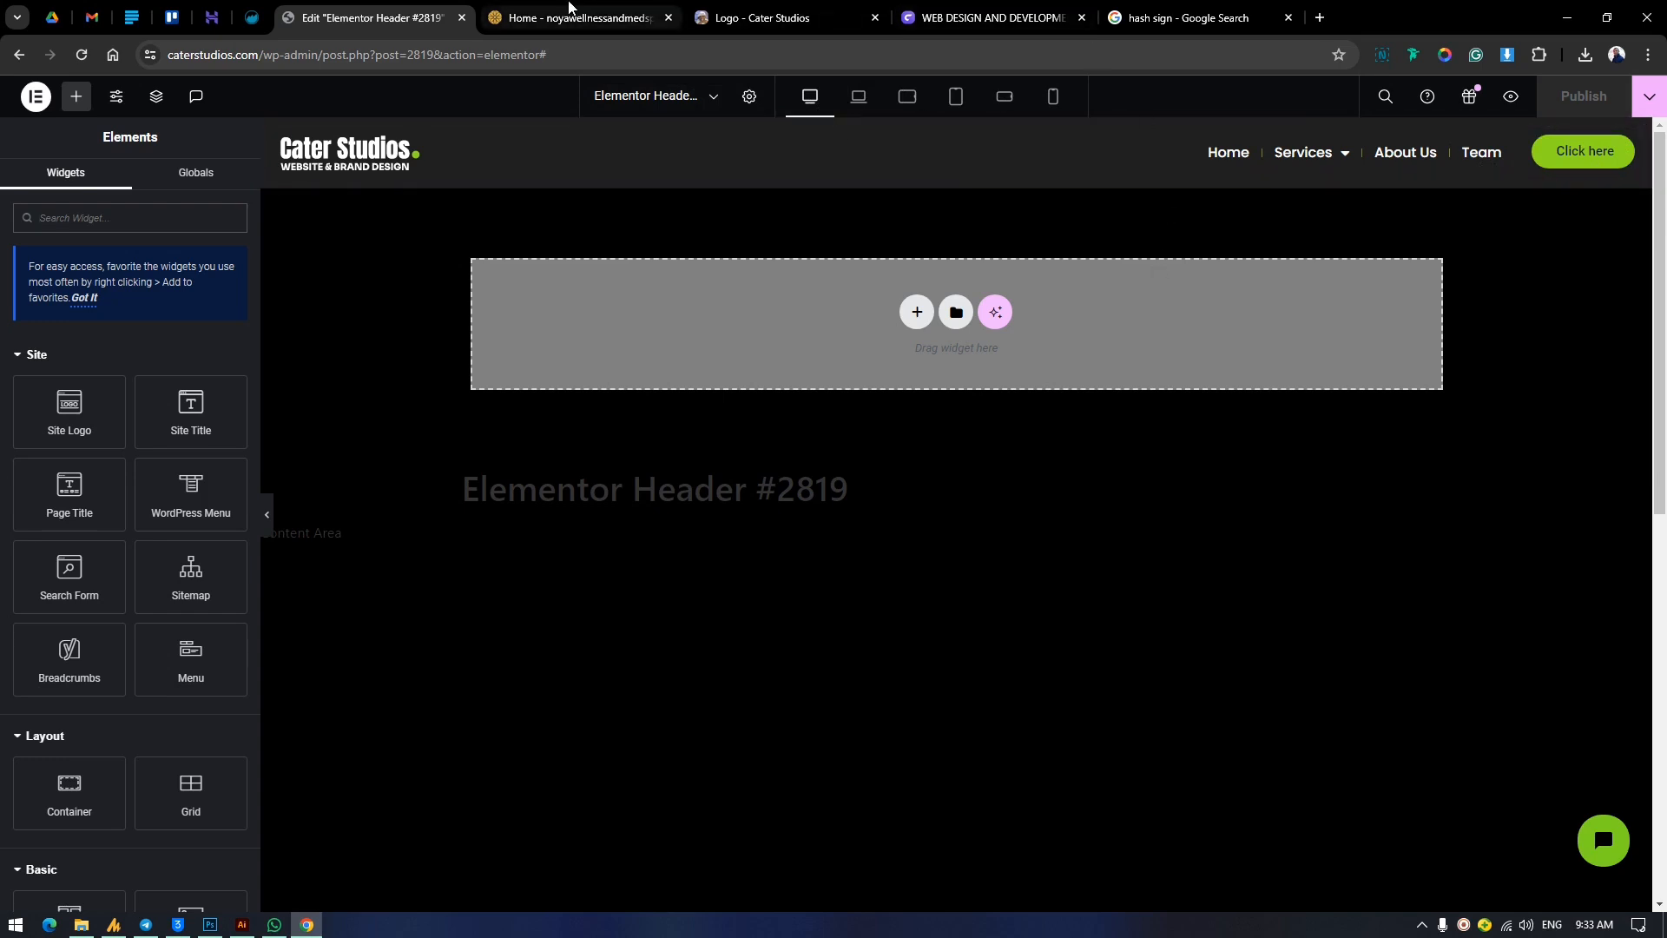
# Switch to the Noya Wellness and Med Spa site and look over its home page and header as an example.
pyautogui.click(570, 10)
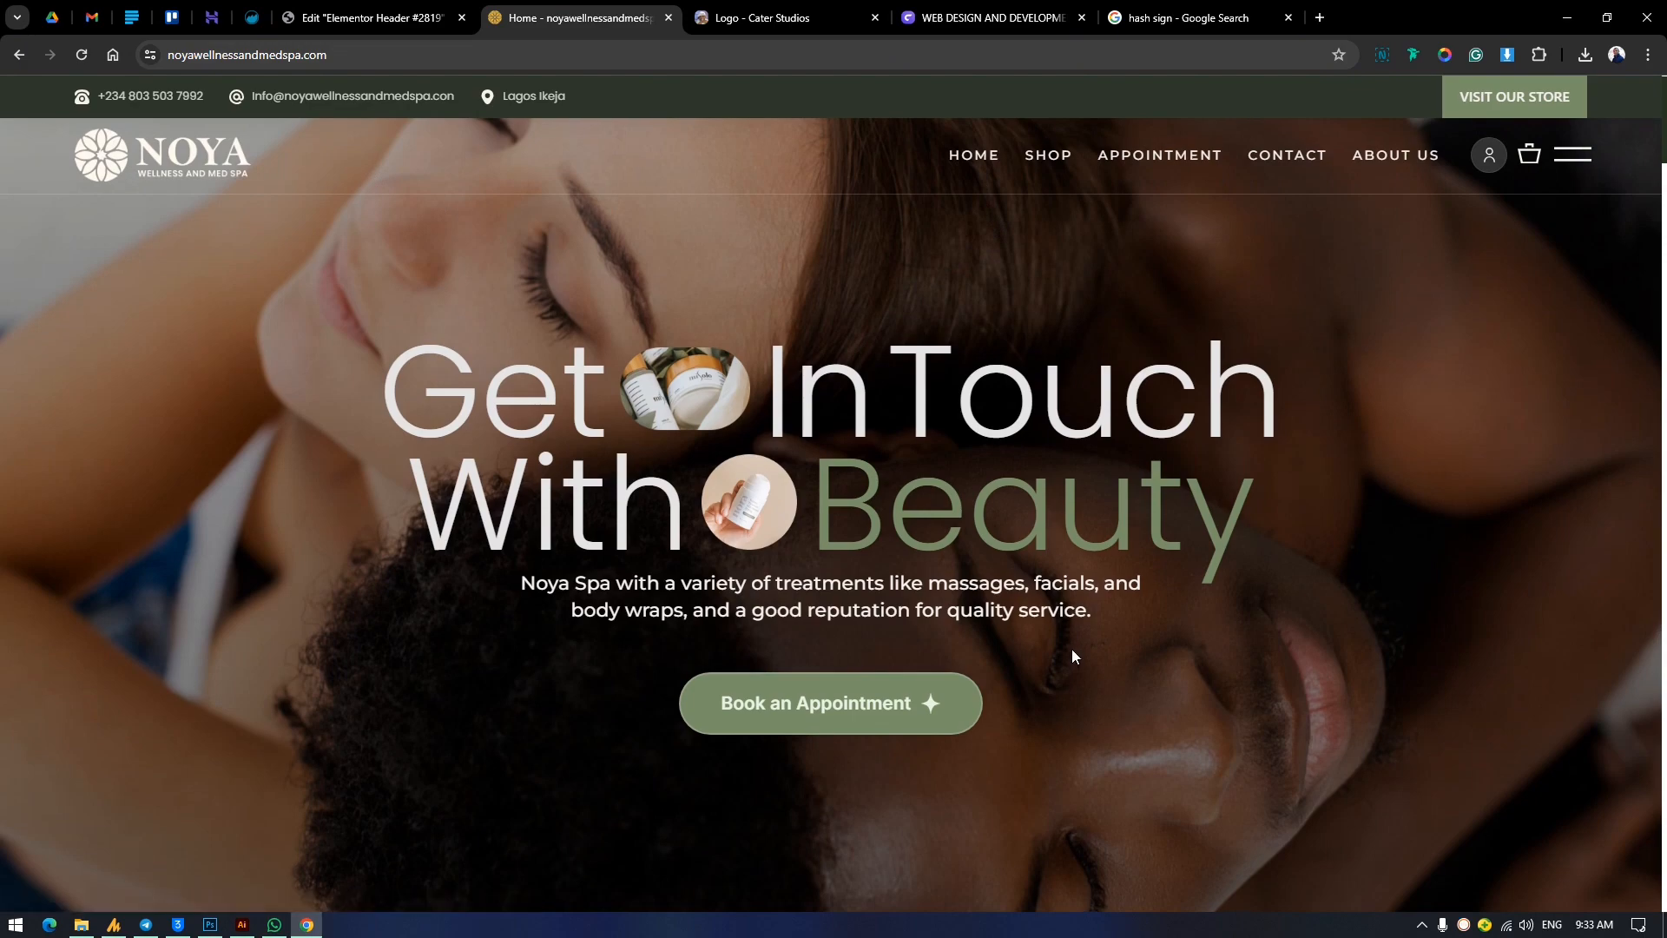
pyautogui.scroll(-6, 1071, 649)
pyautogui.scroll(-10, 1071, 637)
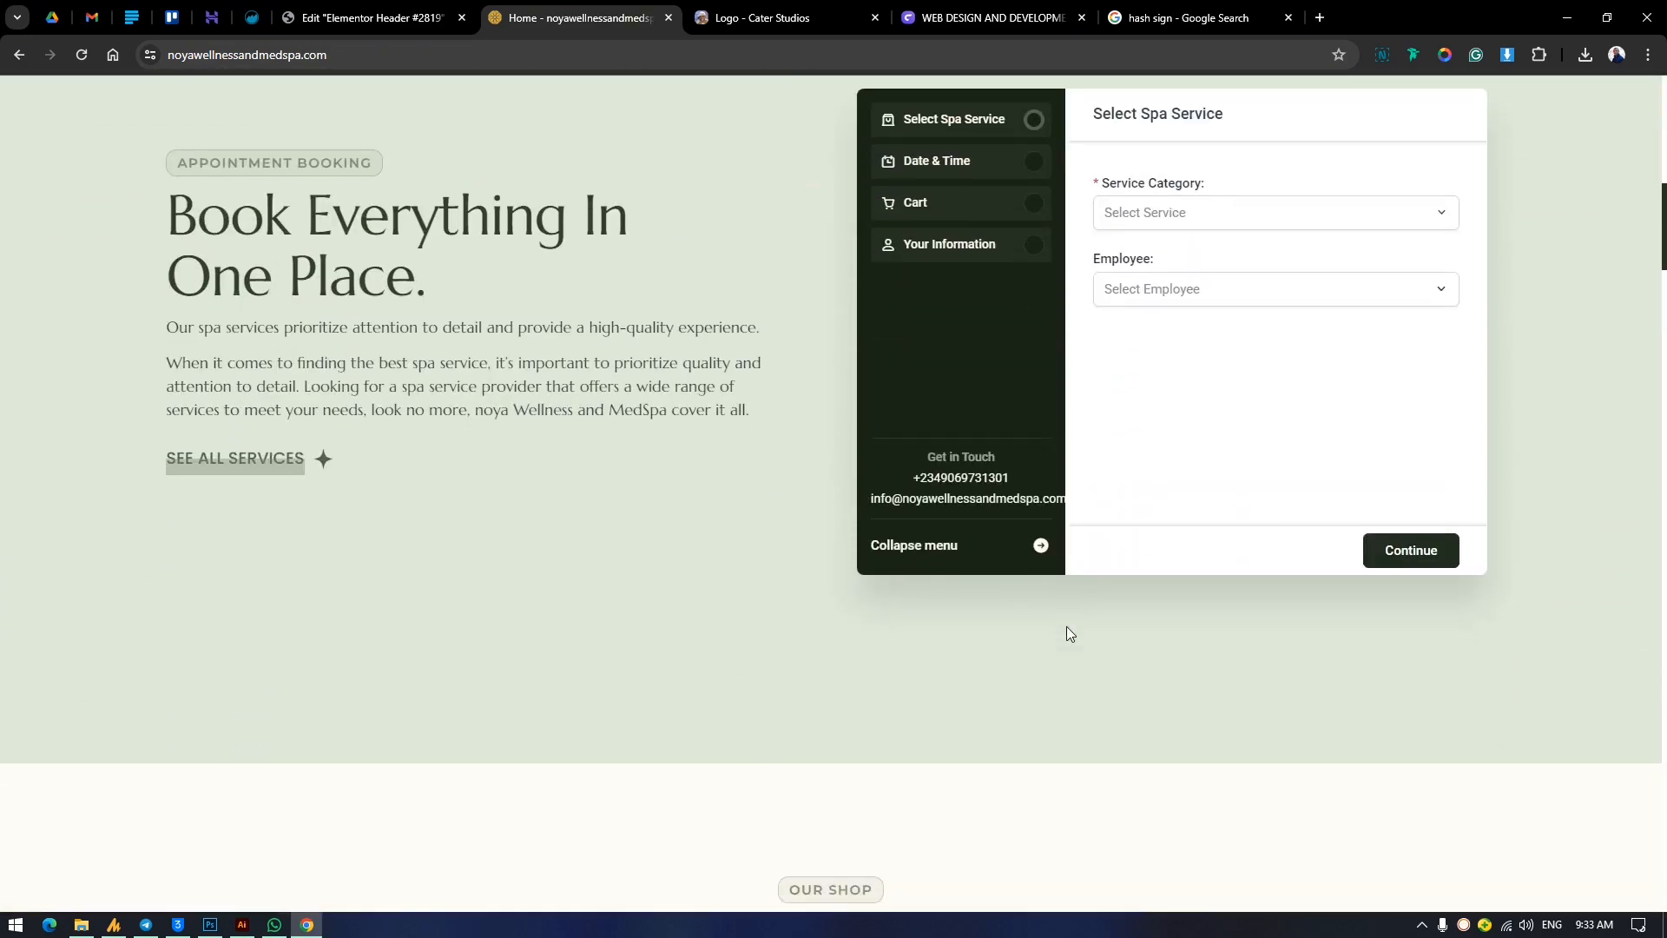
pyautogui.scroll(16, 1066, 634)
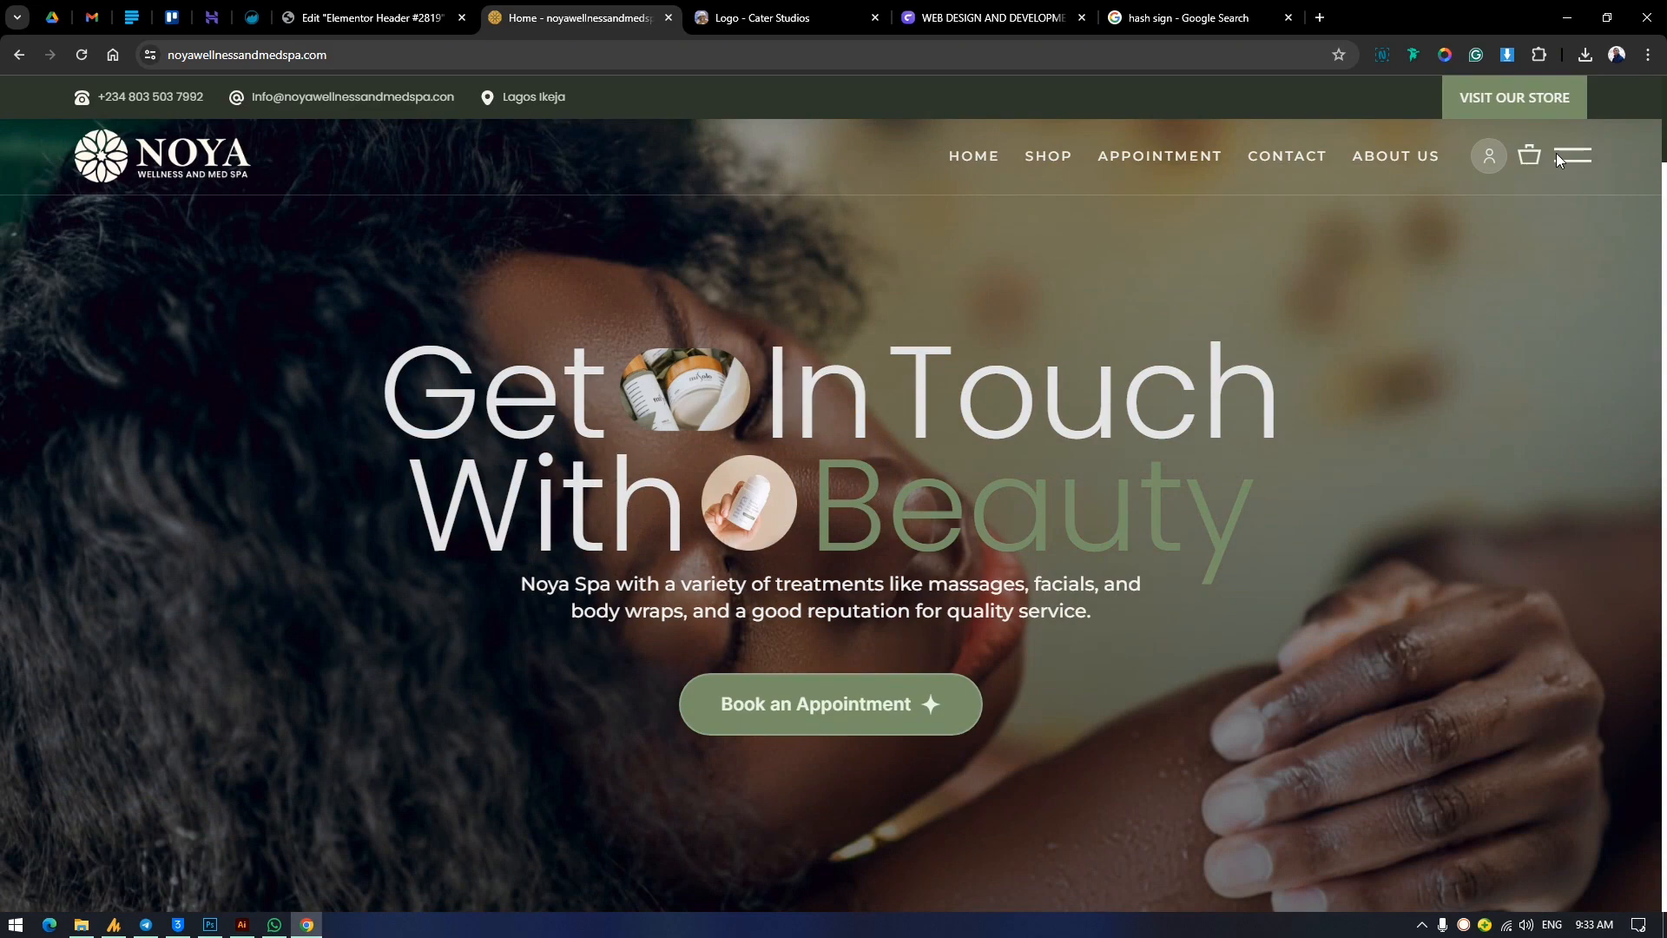
# Open and close the Noya site's off-canvas navigation menu a few times to examine how it behaves.
pyautogui.click(1574, 165)
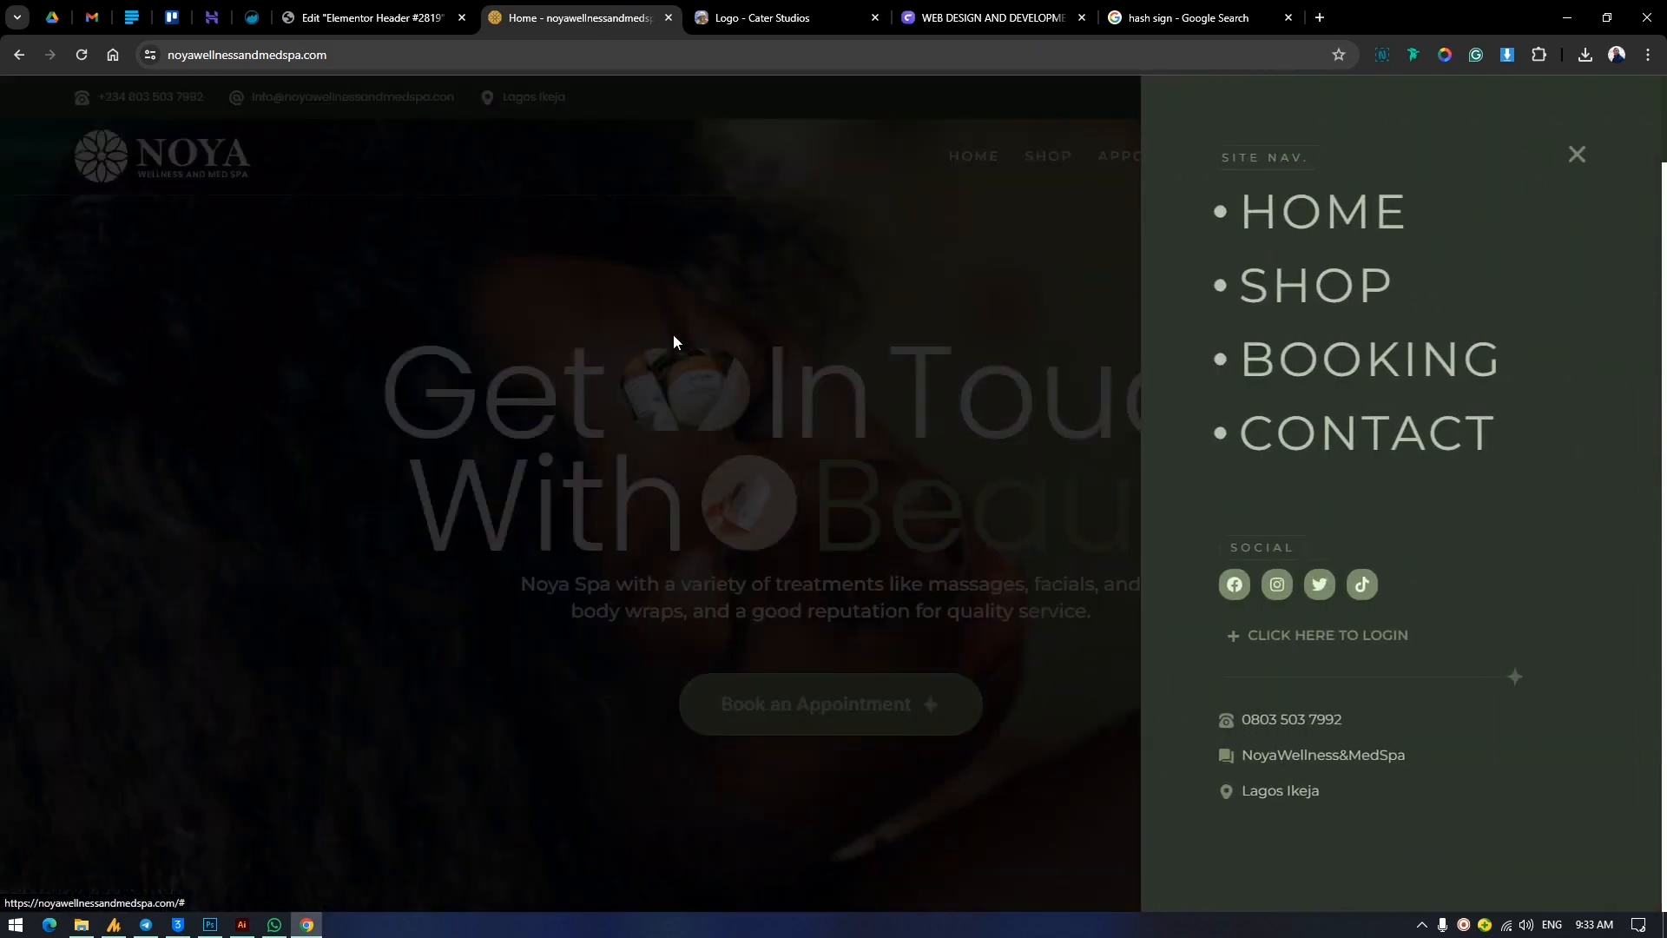
pyautogui.click(669, 342)
pyautogui.click(1566, 177)
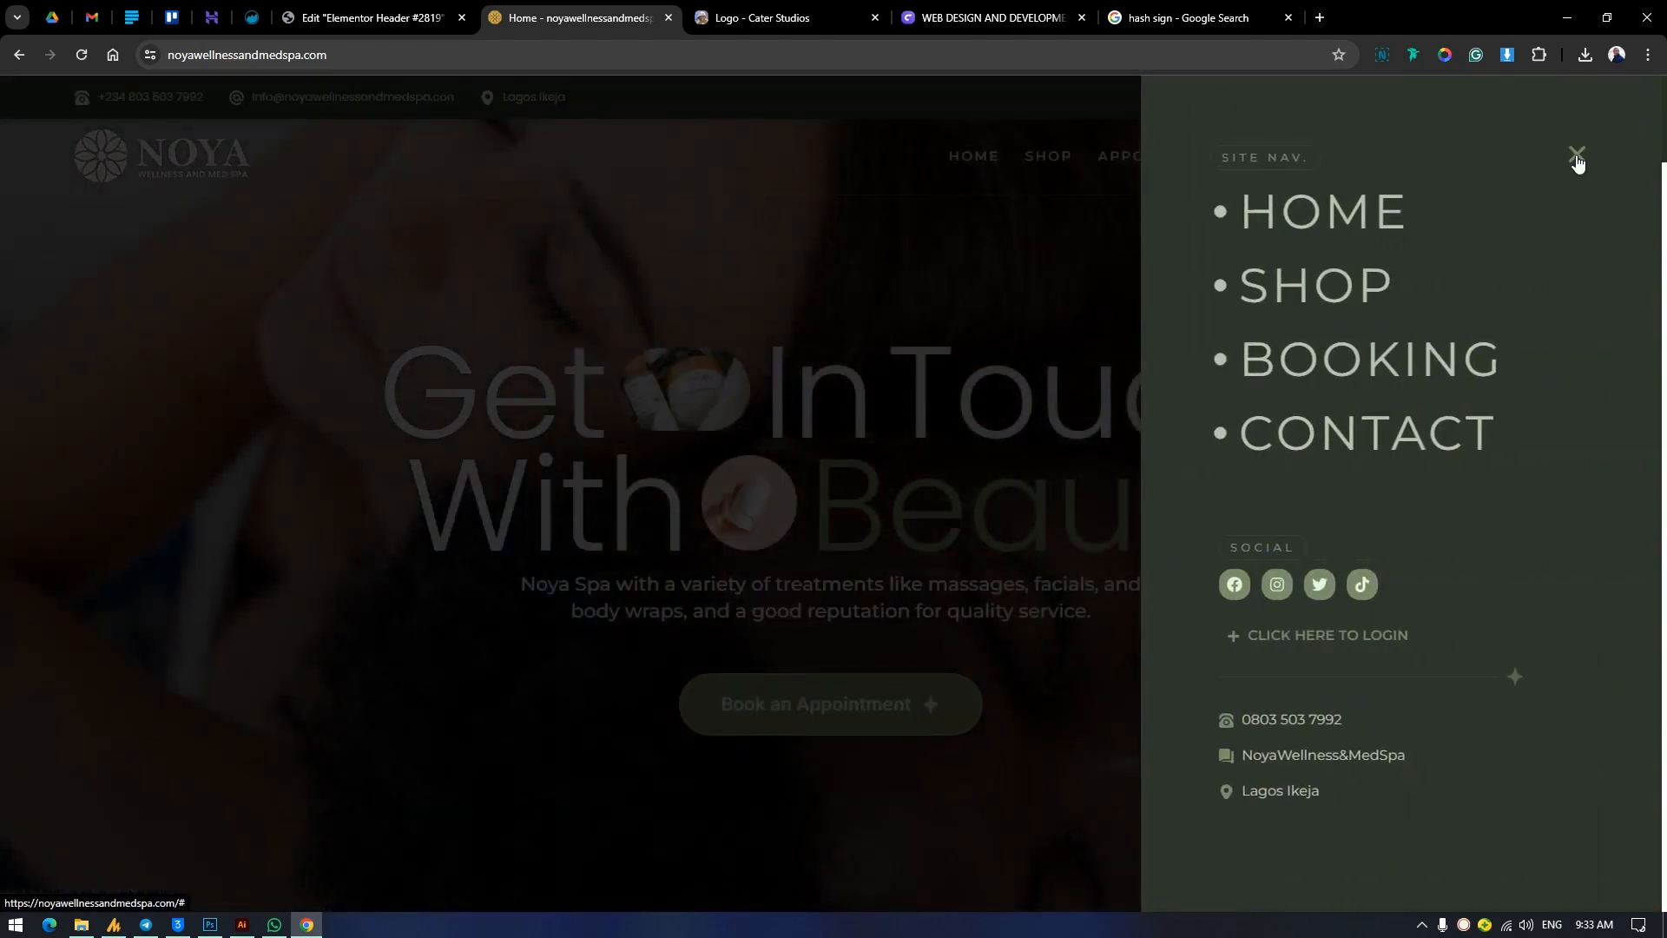
pyautogui.click(1577, 159)
pyautogui.click(1571, 160)
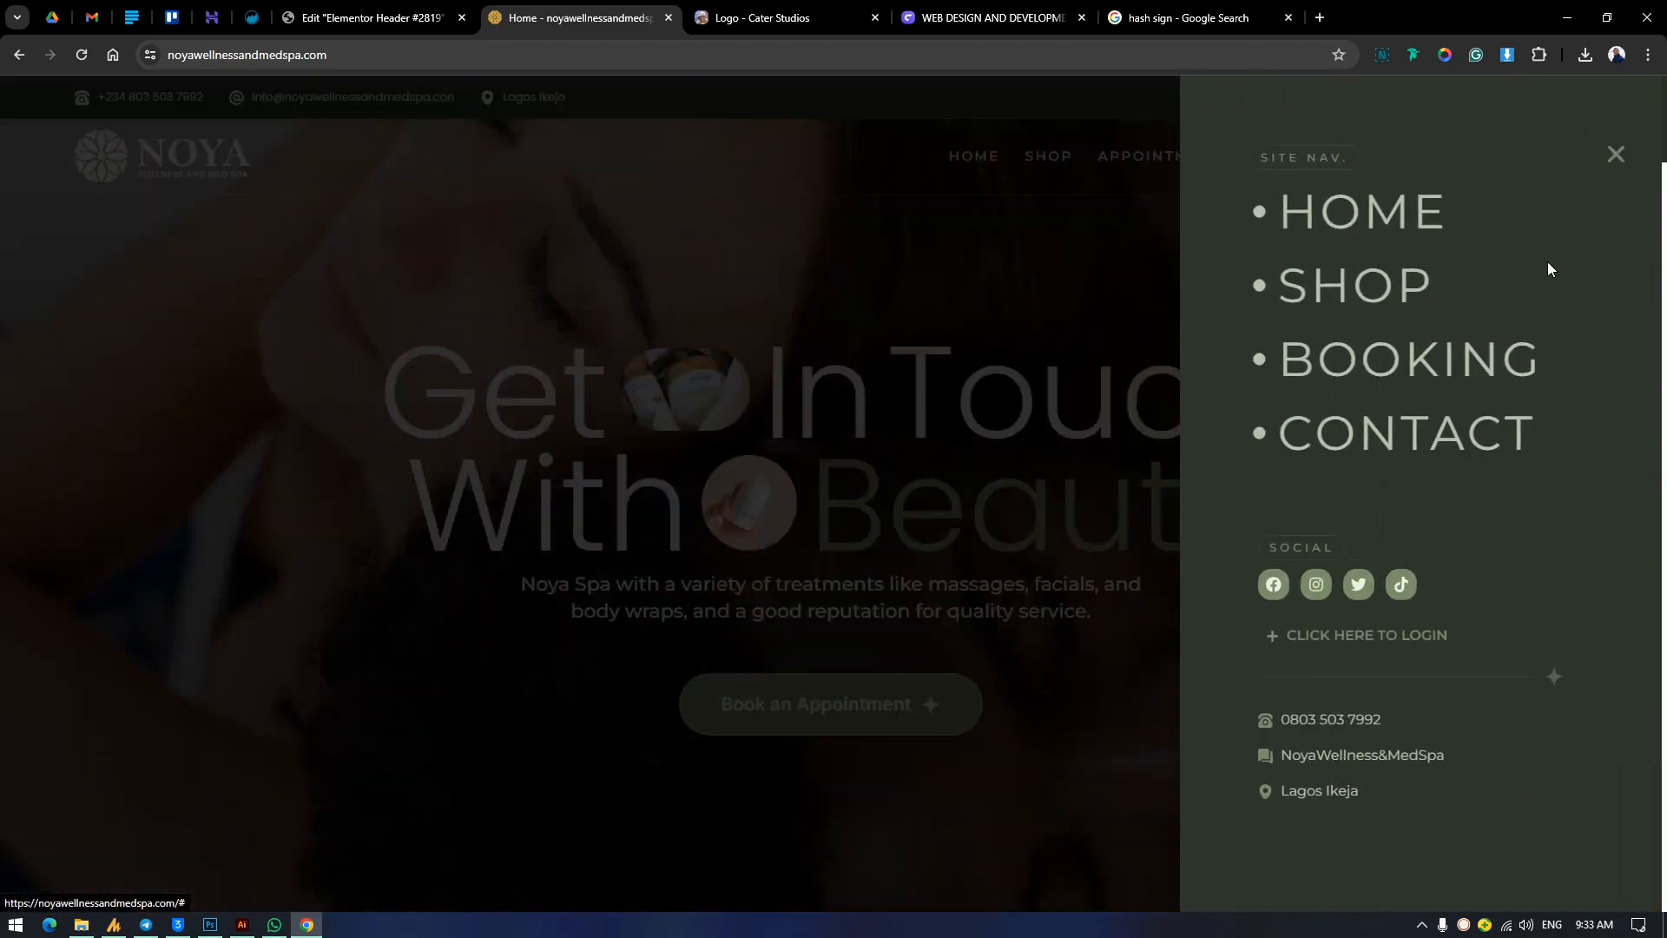
pyautogui.click(785, 451)
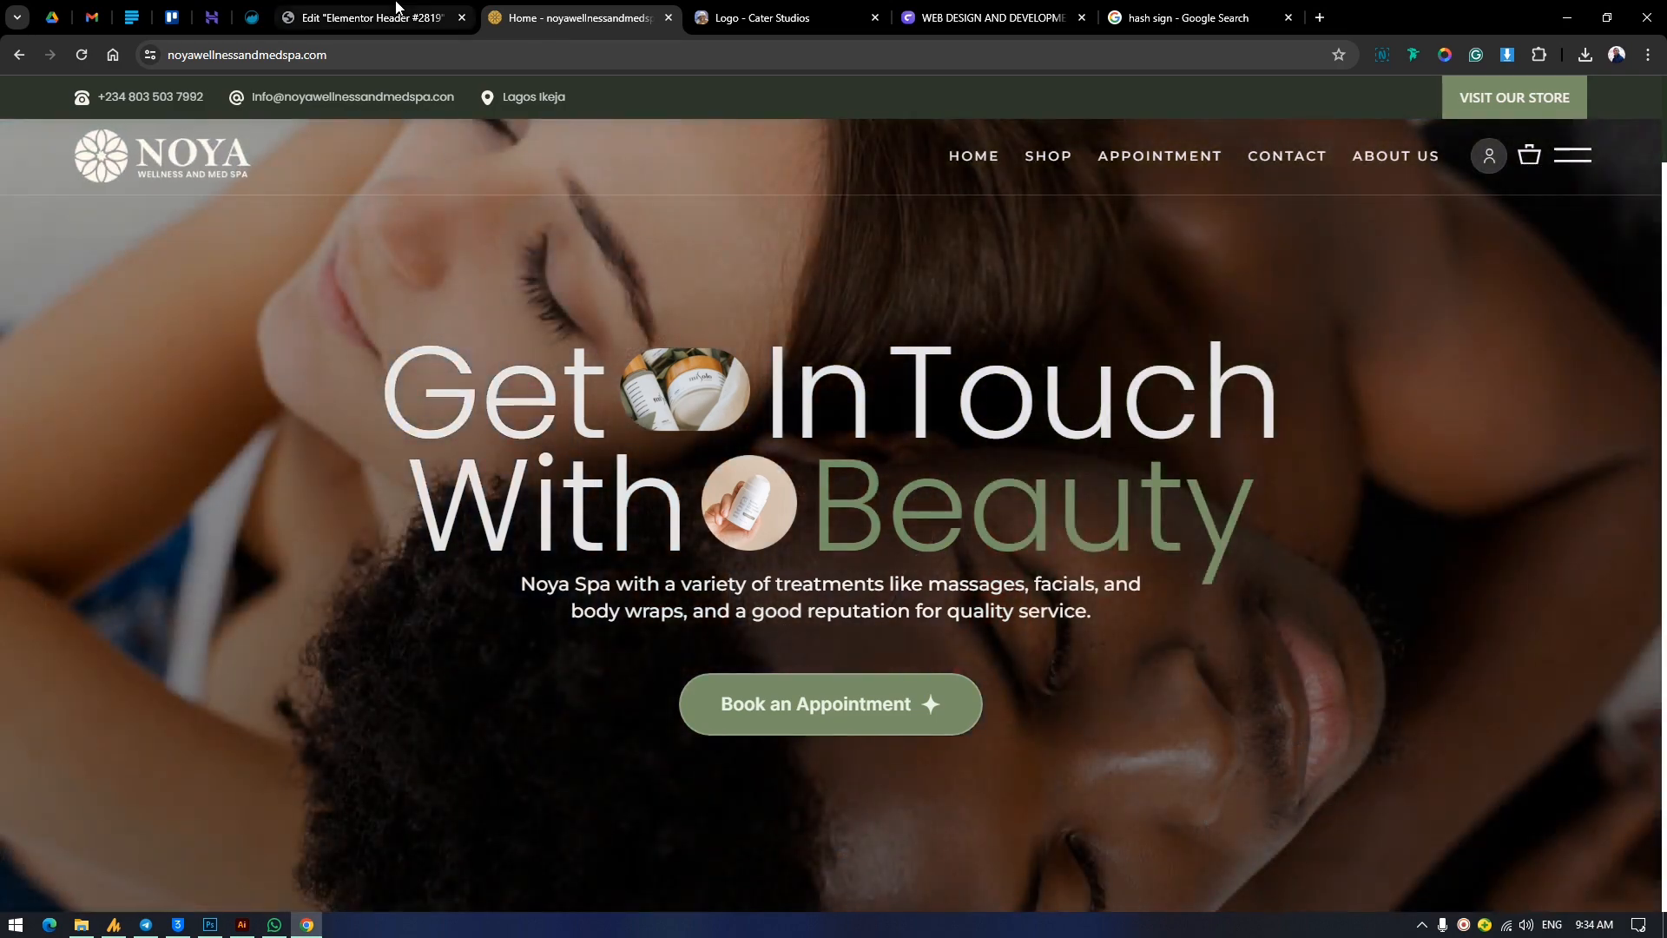
pyautogui.click(845, 8)
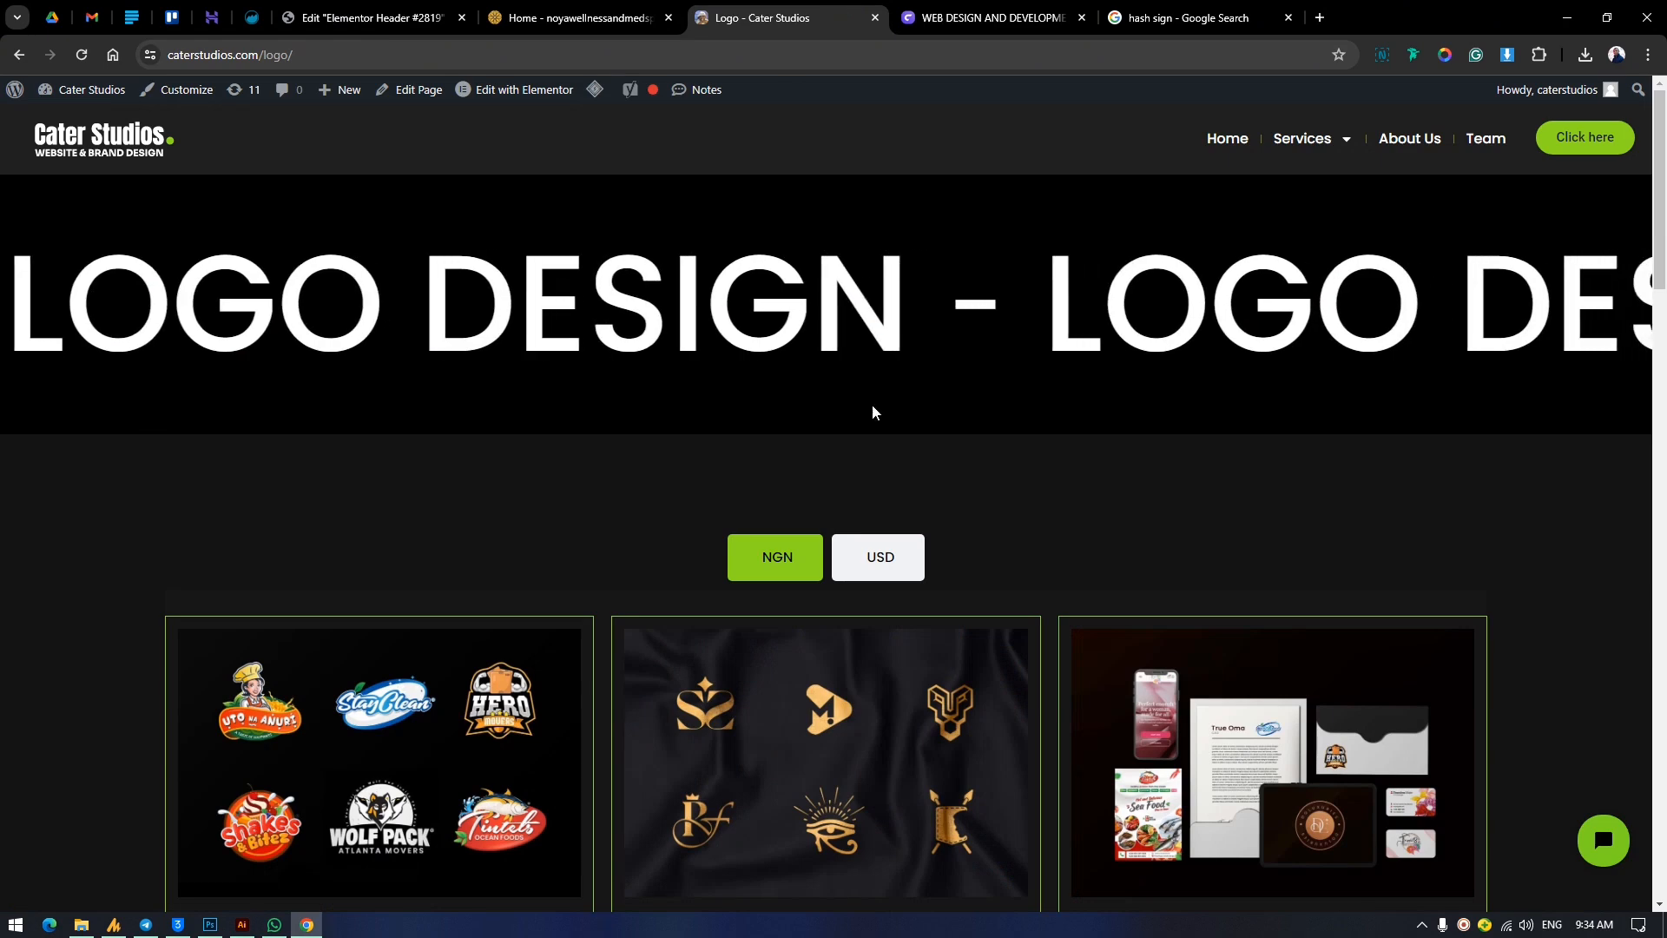
pyautogui.click(960, 12)
pyautogui.click(545, 7)
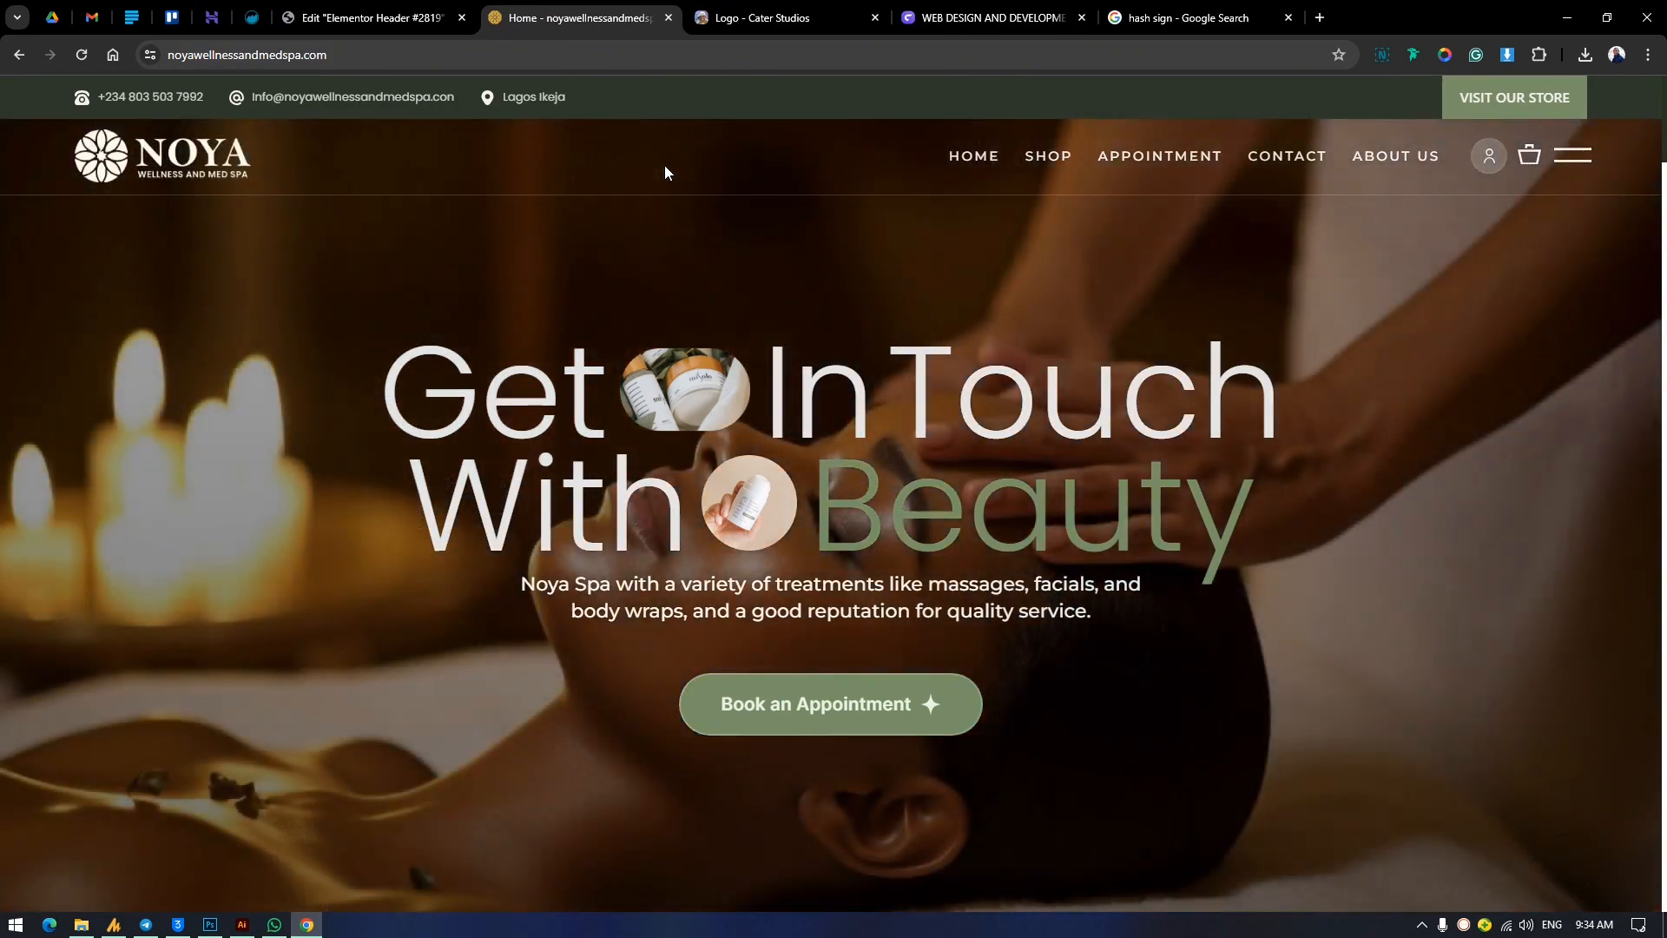
# Go back to the Cater Studios site, open the Websites page from the Services submenu, and look through the recent designs.
pyautogui.click(738, 18)
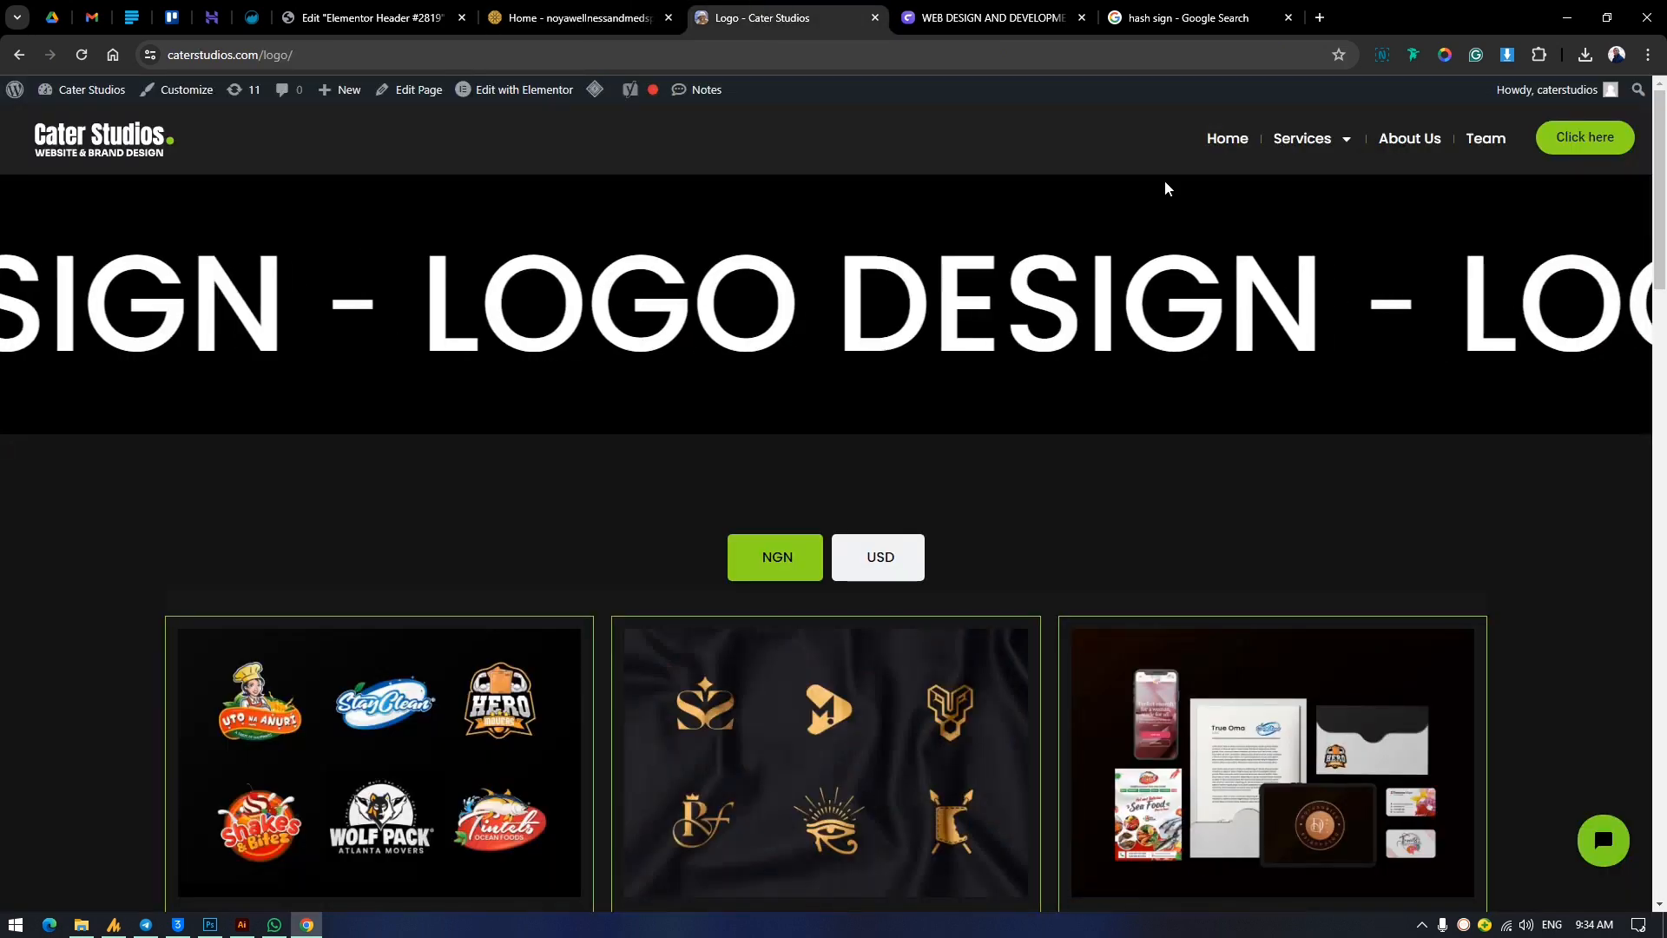
pyautogui.moveTo(1310, 146)
pyautogui.click(1321, 199)
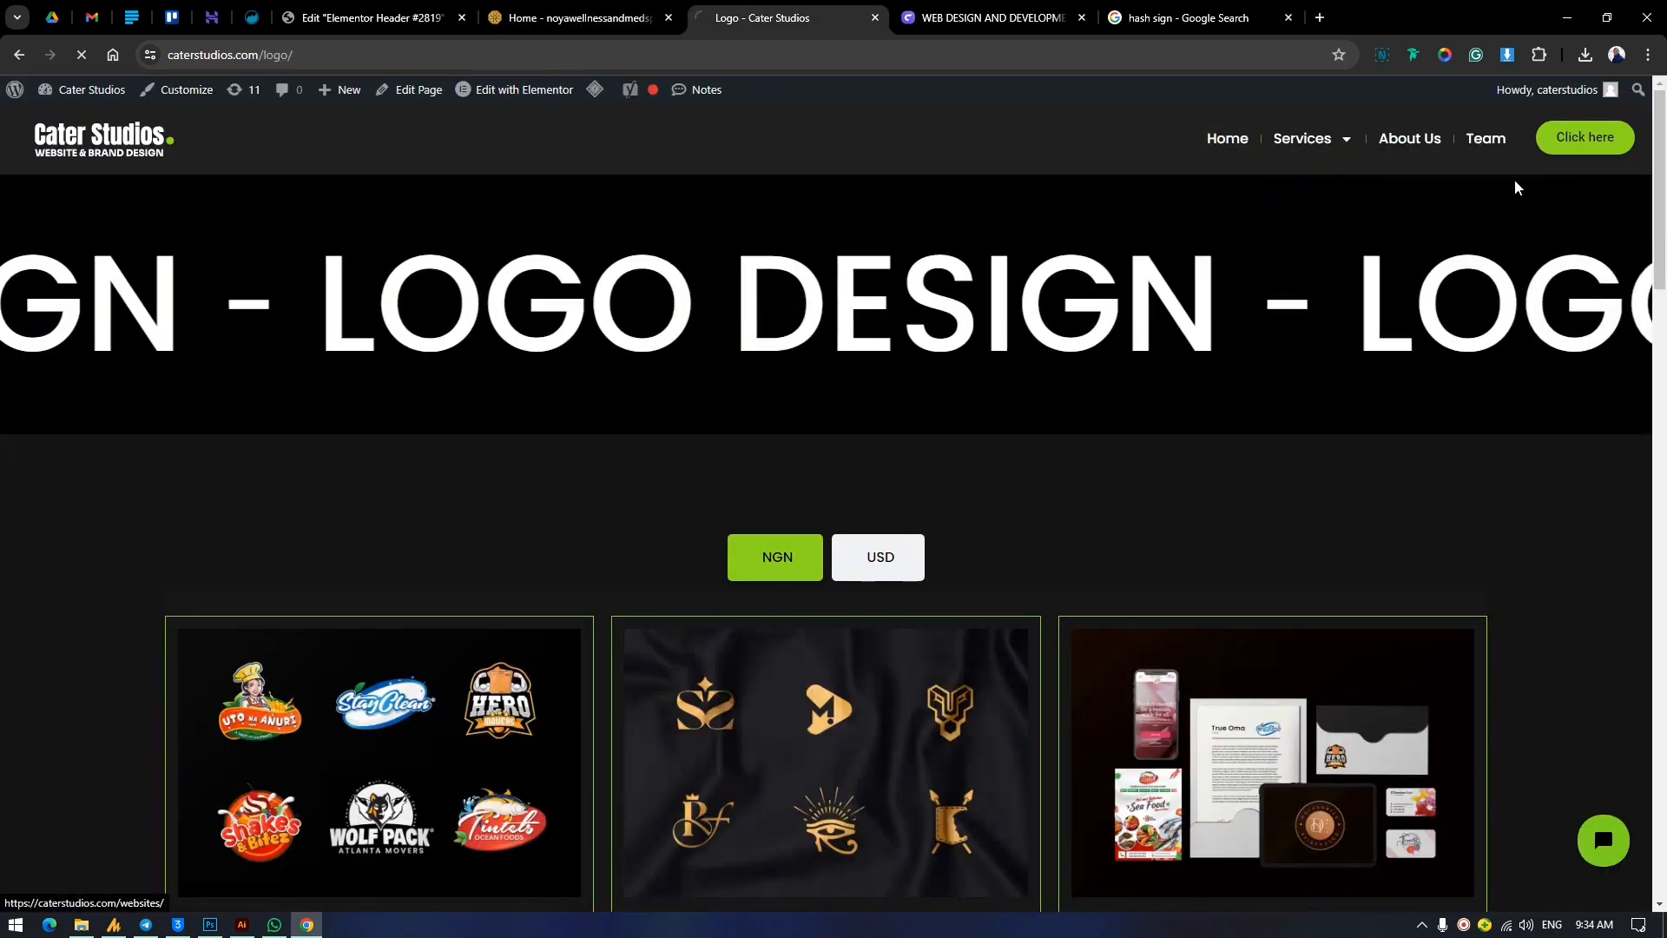
pyautogui.click(1312, 209)
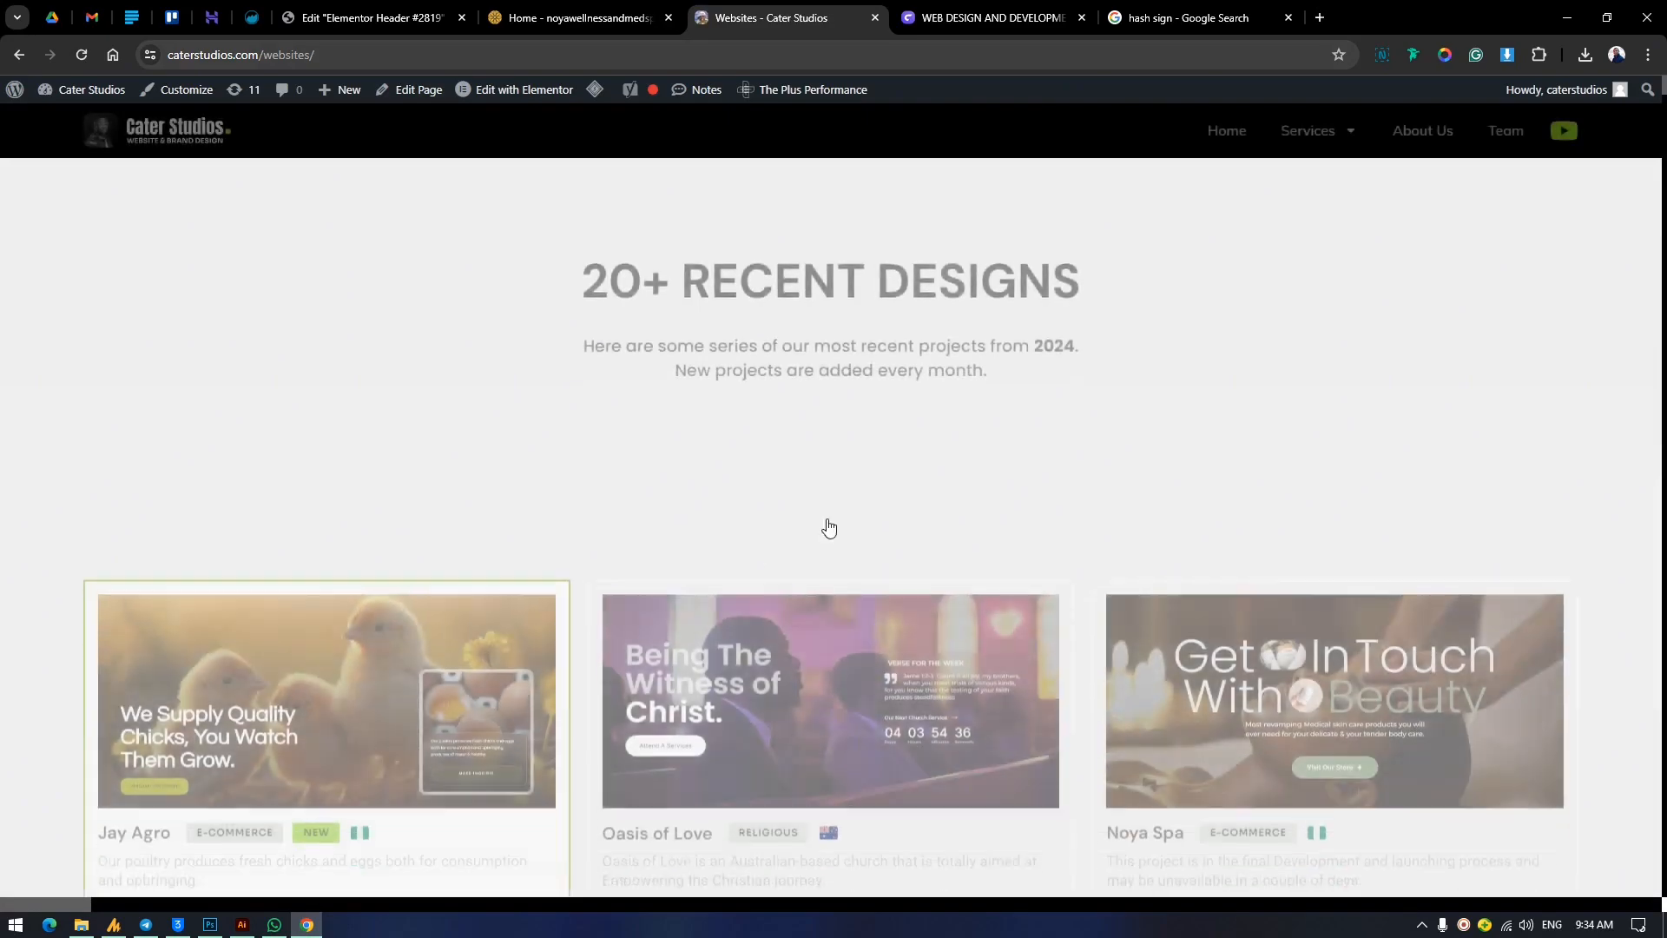
pyautogui.scroll(-8, 920, 417)
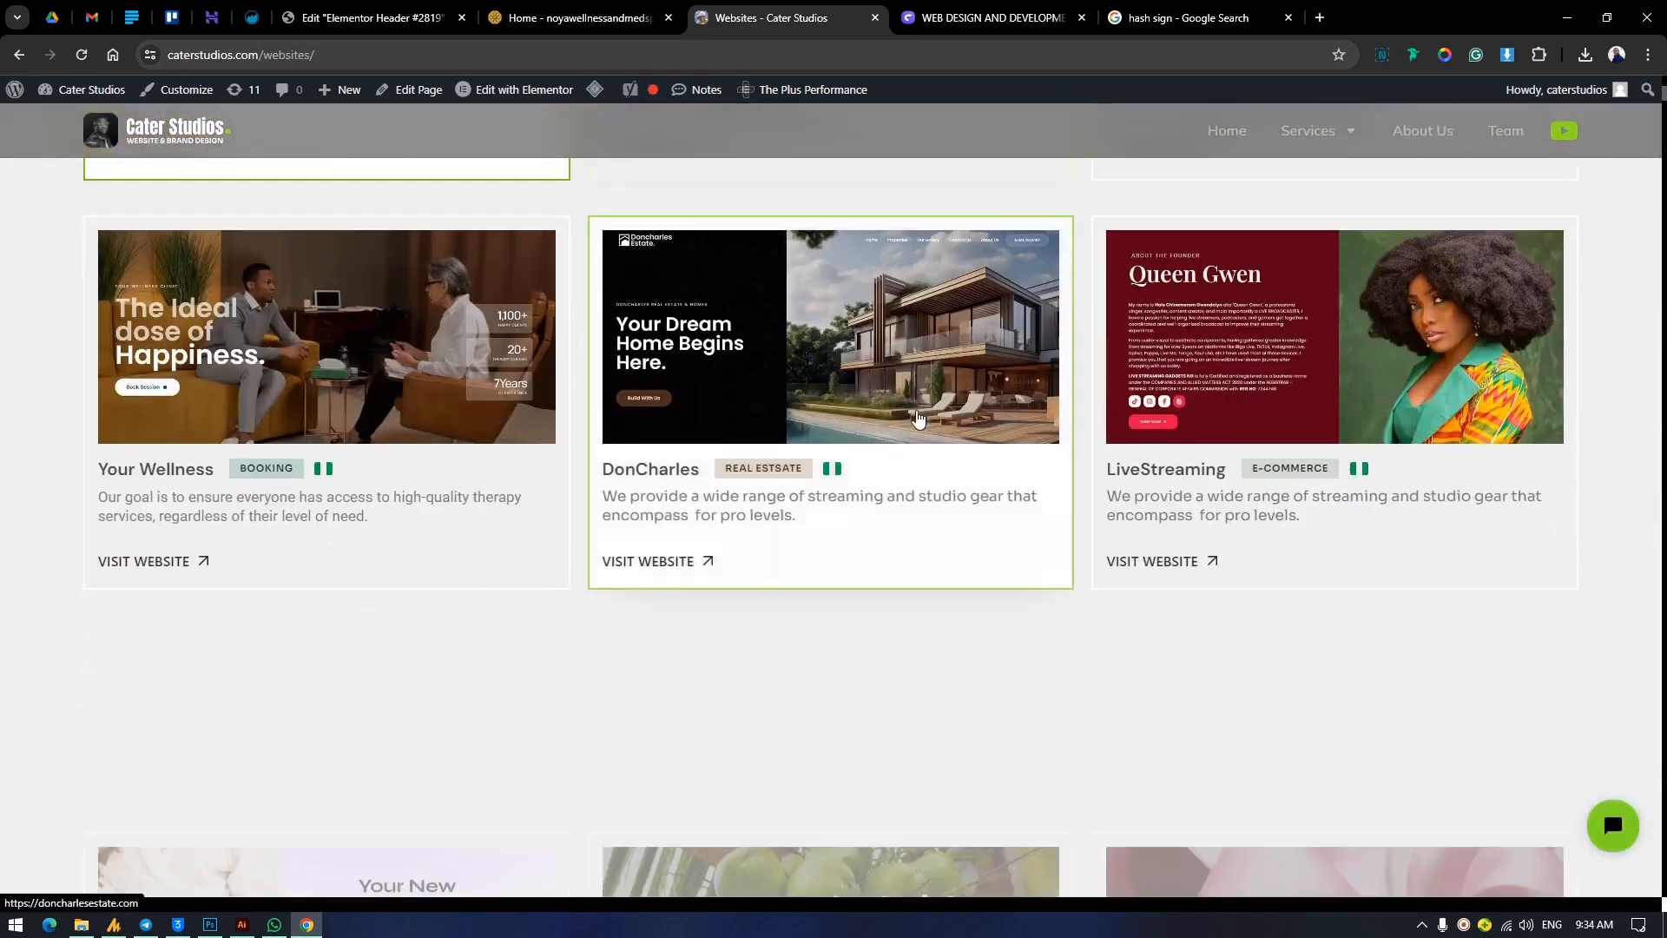
pyautogui.scroll(8, 919, 416)
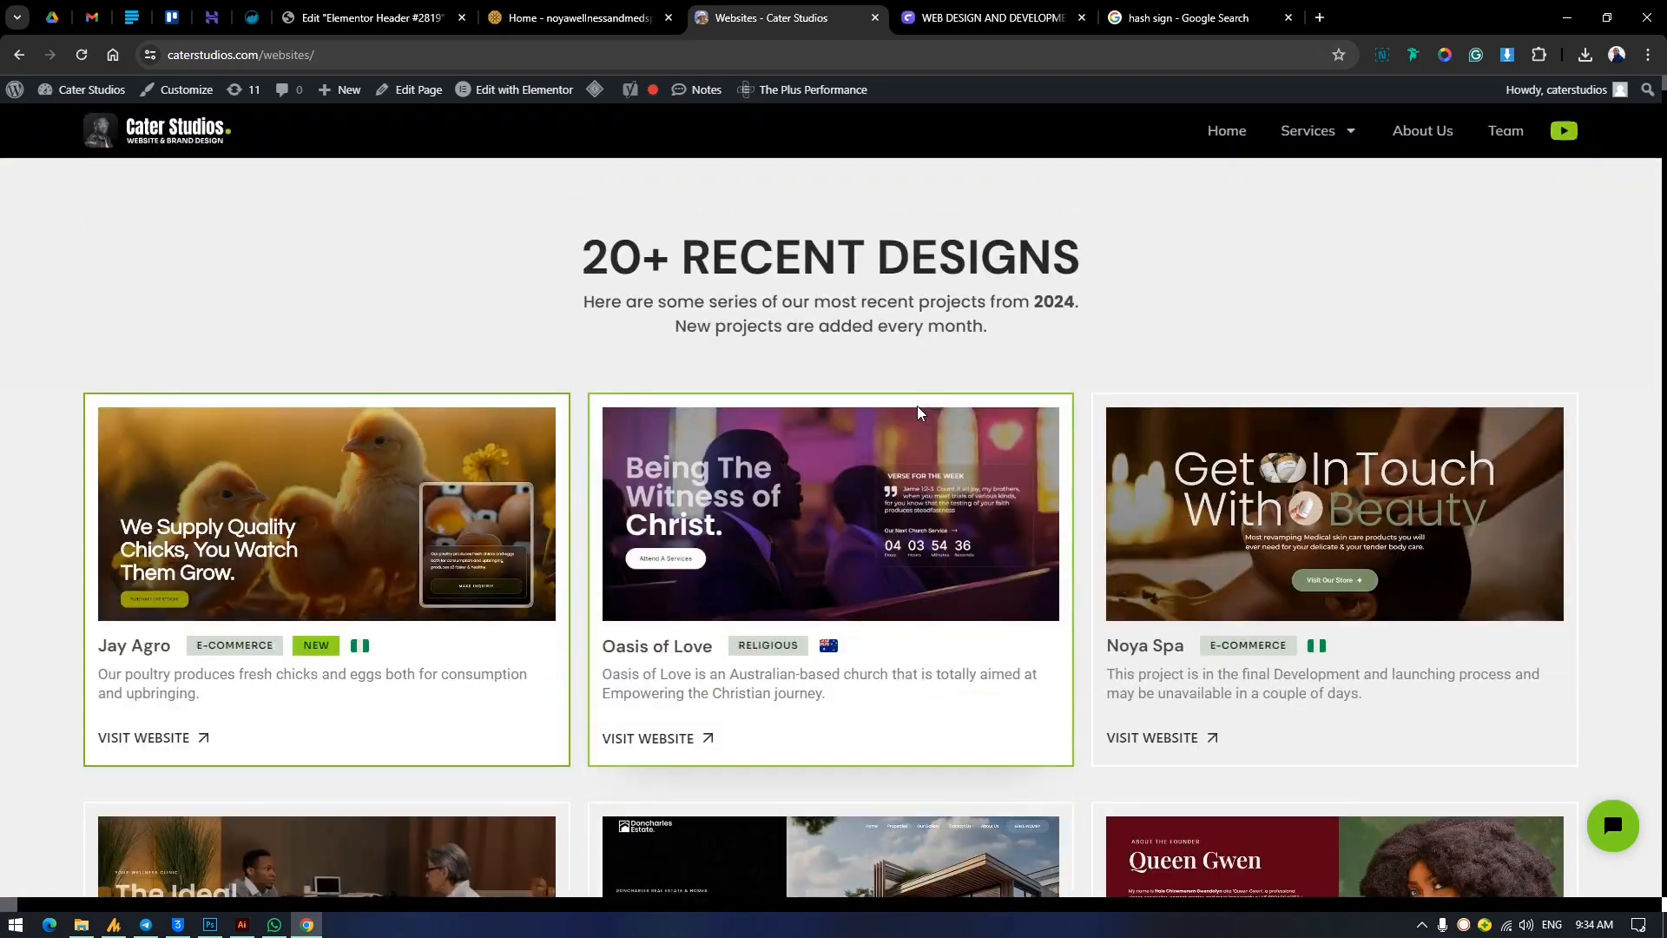